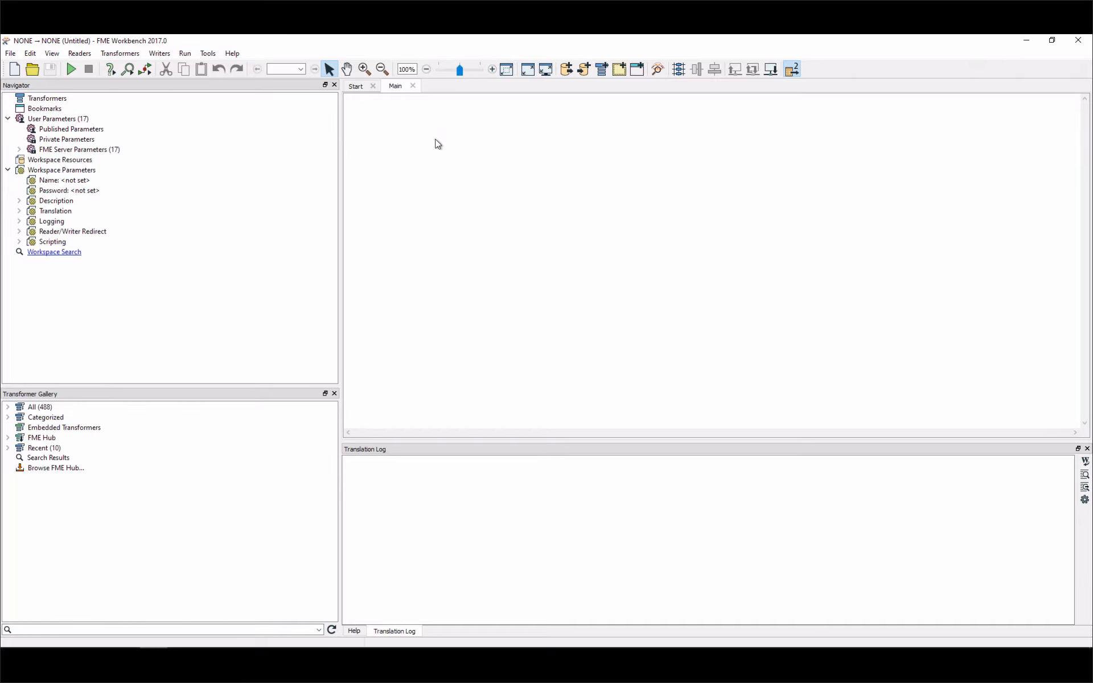
Add a MapInfo TAB (MITAB) reader for C:\FMEData2017\Data\Parks\Parks.tab with individual feature types.
type("mapin")
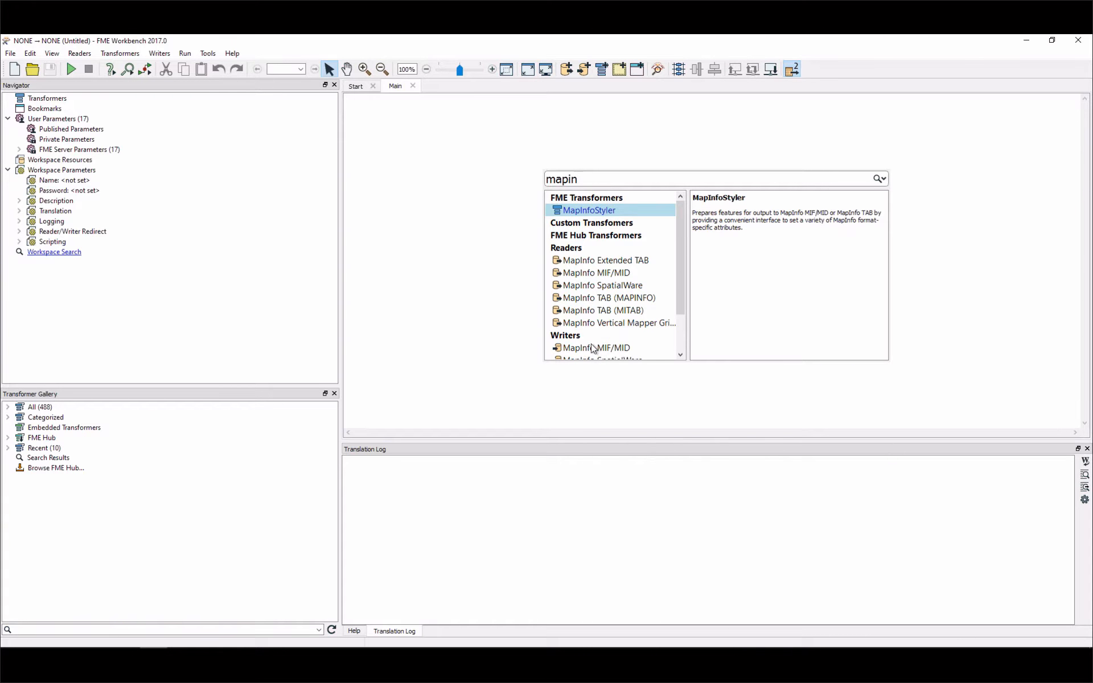
double_click(601, 312)
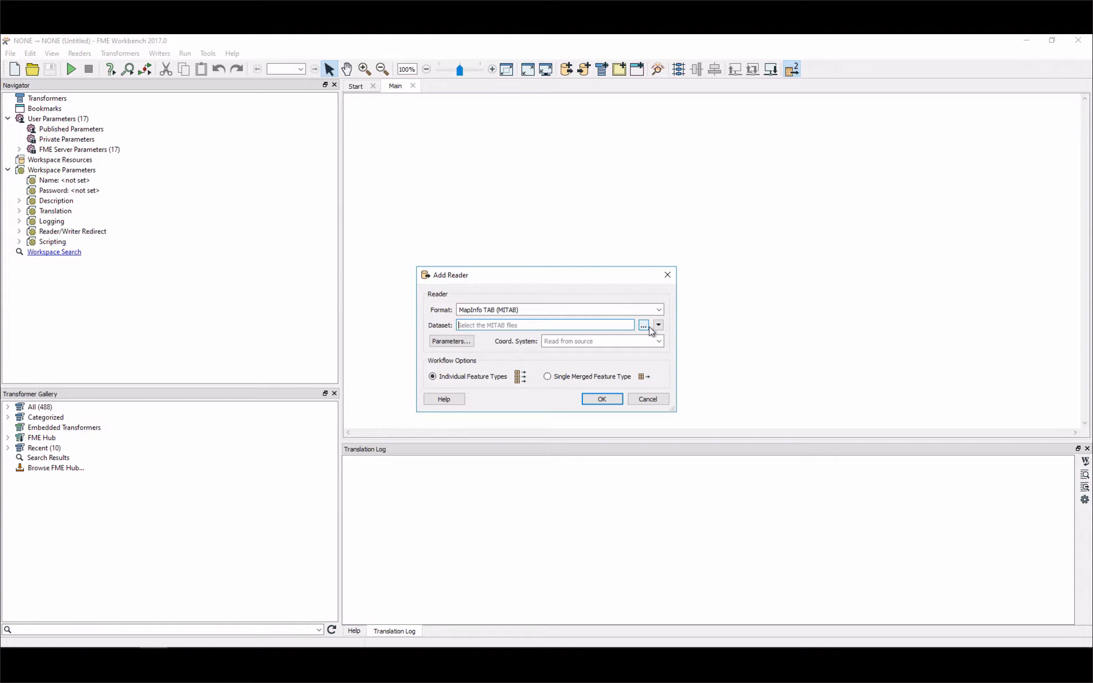
left_click(644, 326)
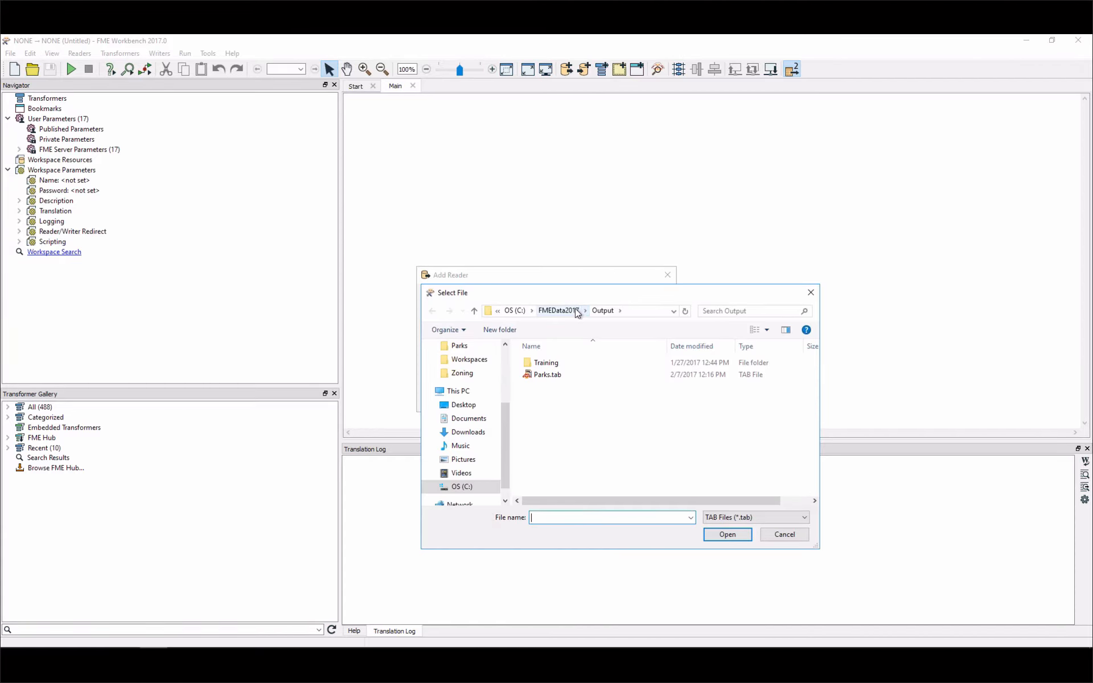
left_click(575, 311)
left_click(540, 376)
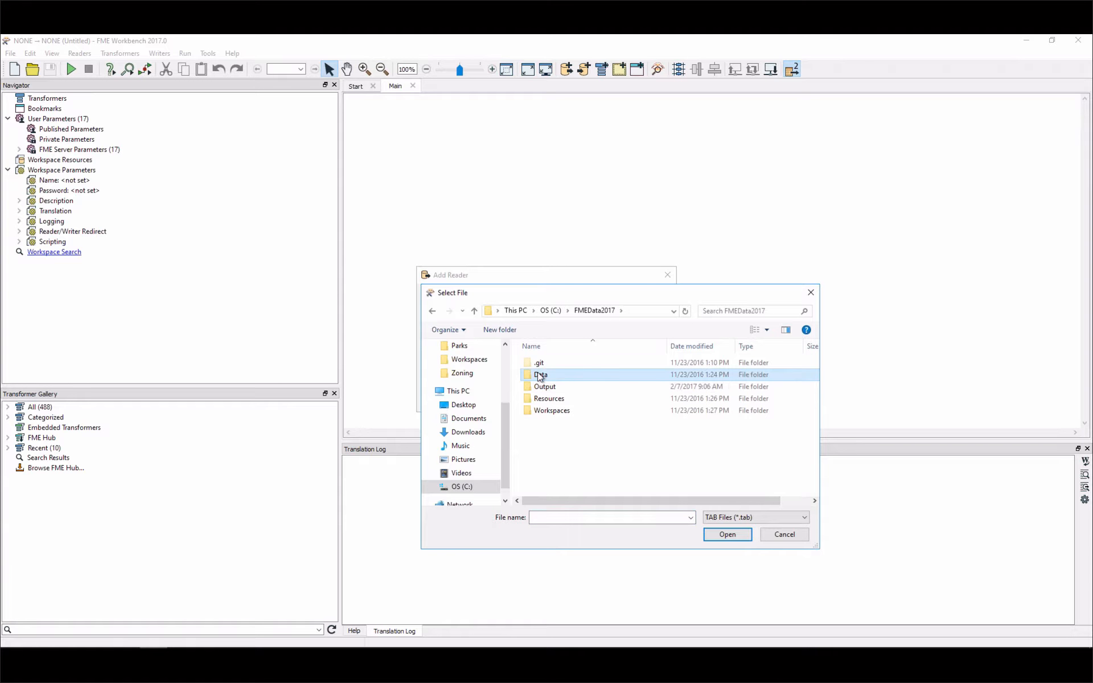
double_click(540, 376)
scroll(566, 391, "down", 2)
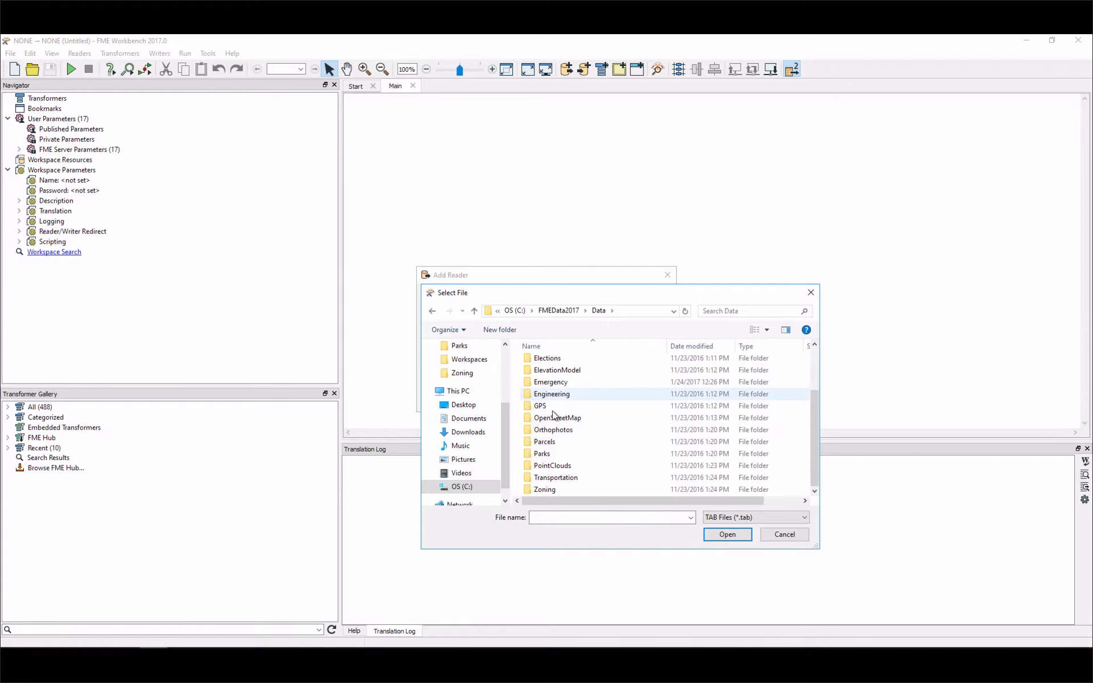
double_click(538, 454)
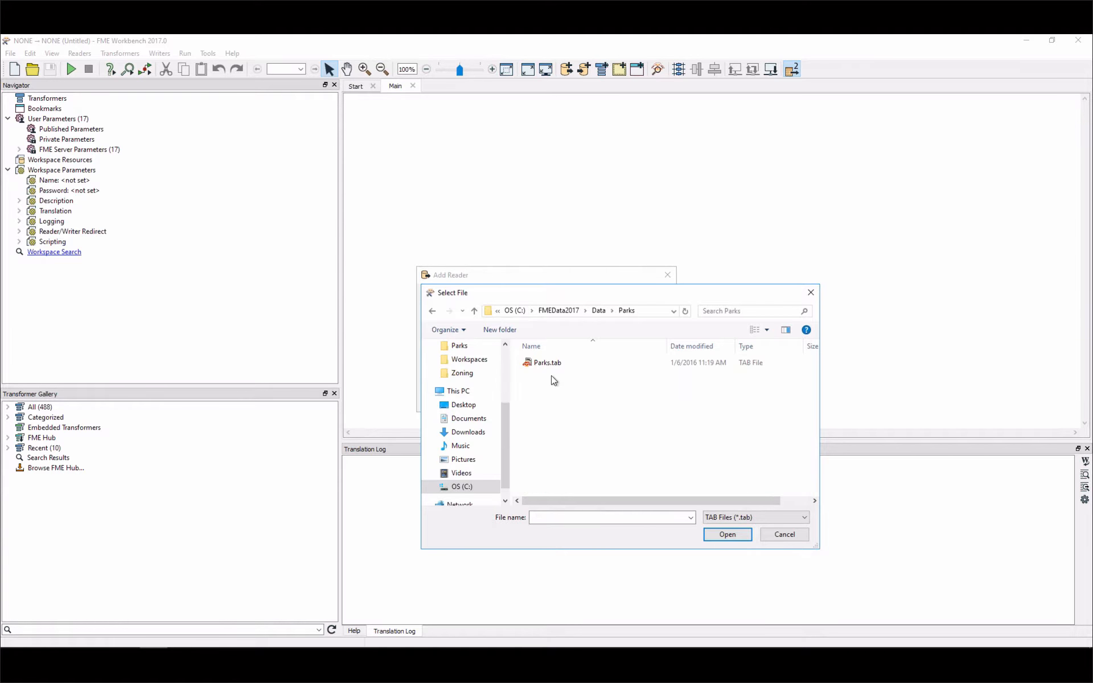
left_click(553, 365)
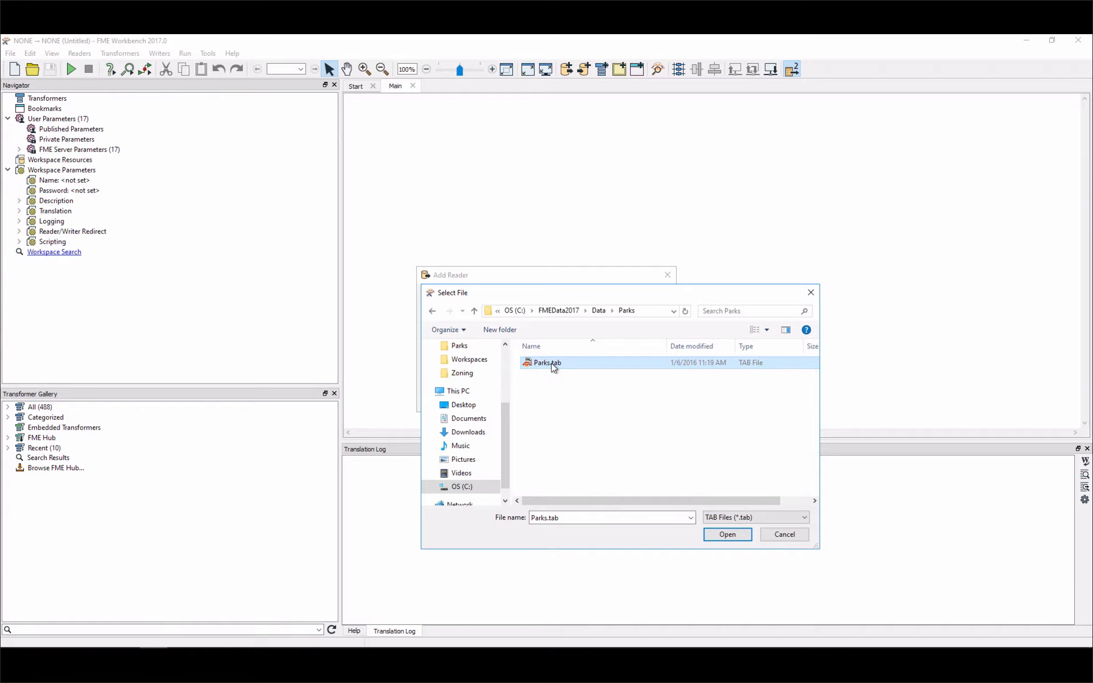
left_click(727, 536)
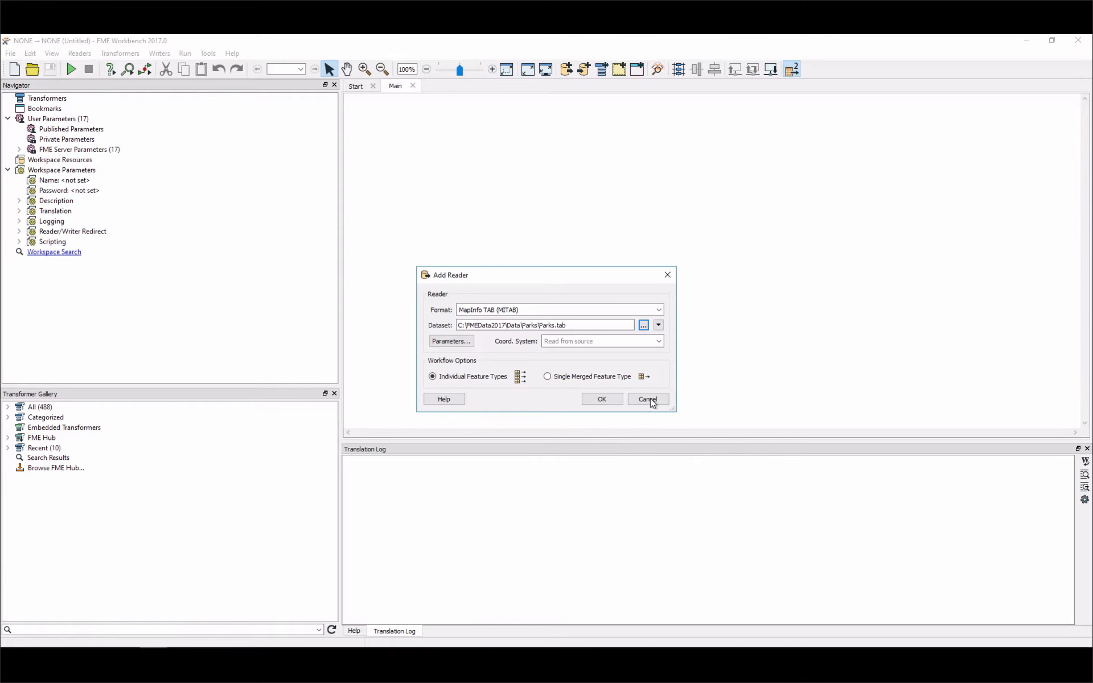
left_click(603, 400)
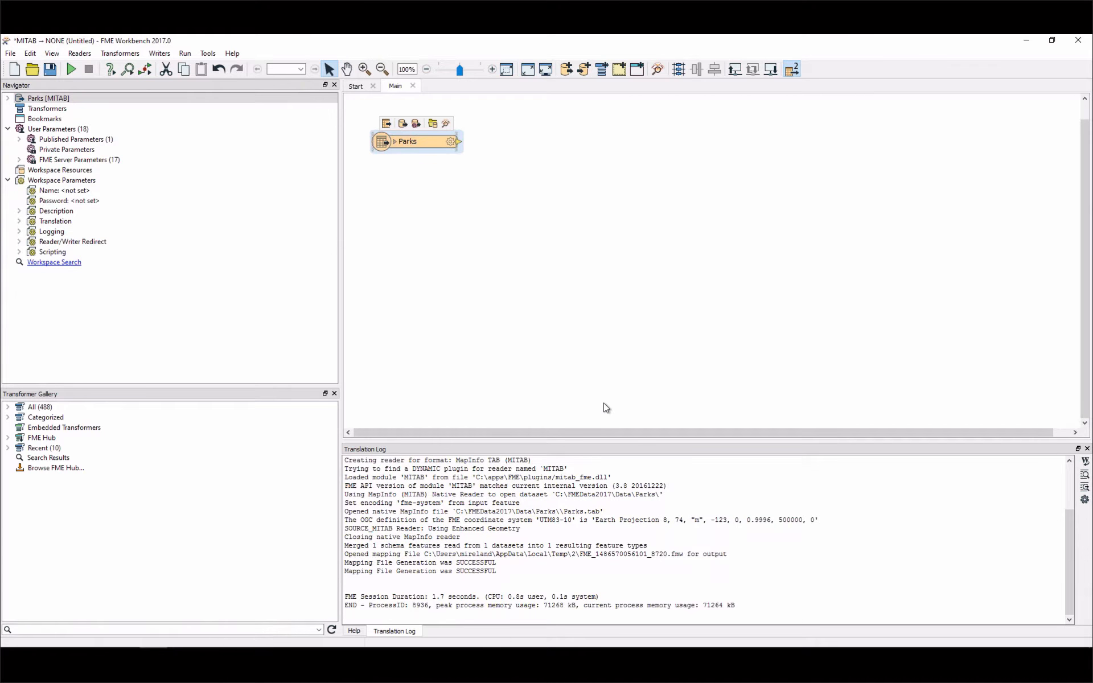
Add a MapInfo TAB (MITAB) writer to C:\FMEData2017\Output, copying the table definition from the reader.
type("mapinf")
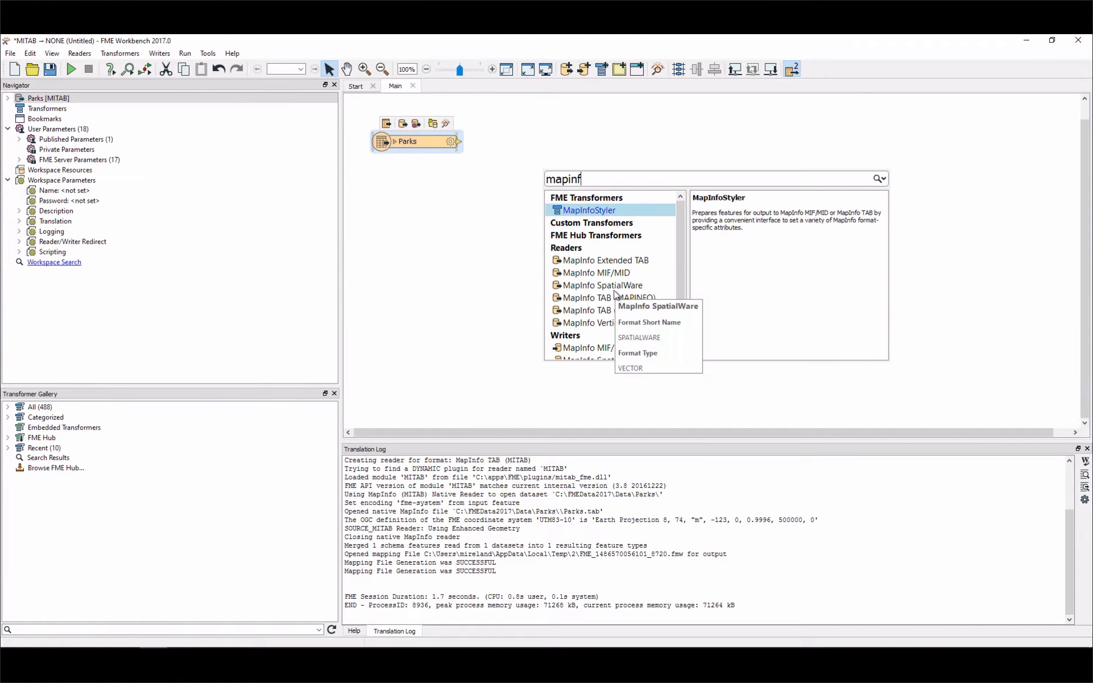
left_click(582, 300)
scroll(582, 300, "down", 2)
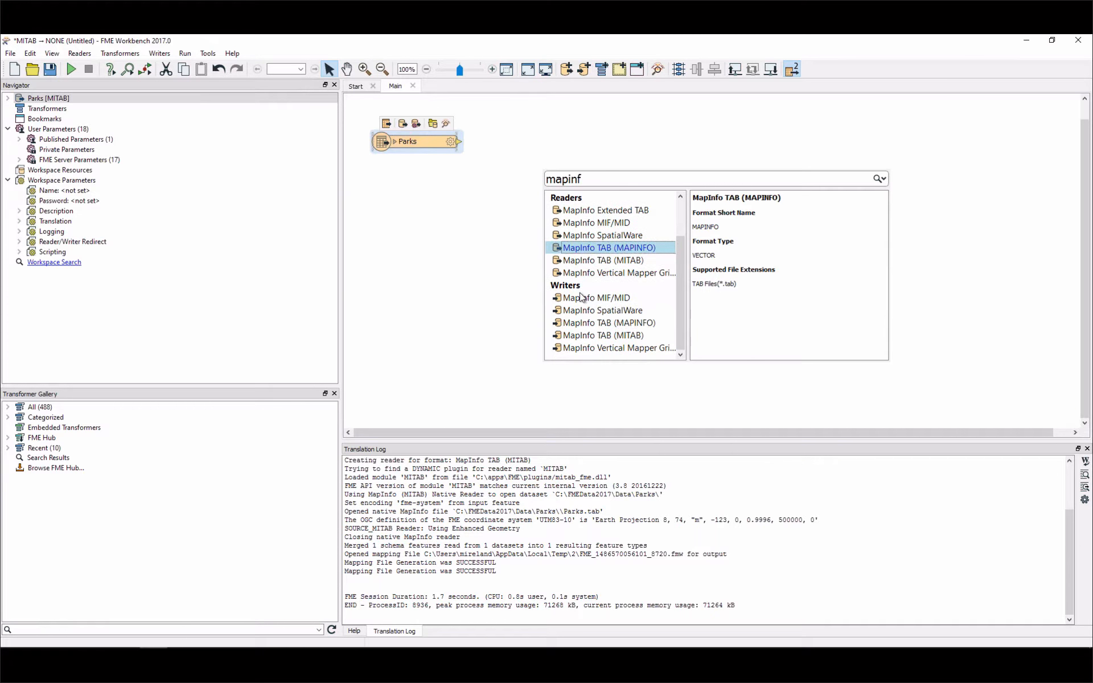
double_click(608, 336)
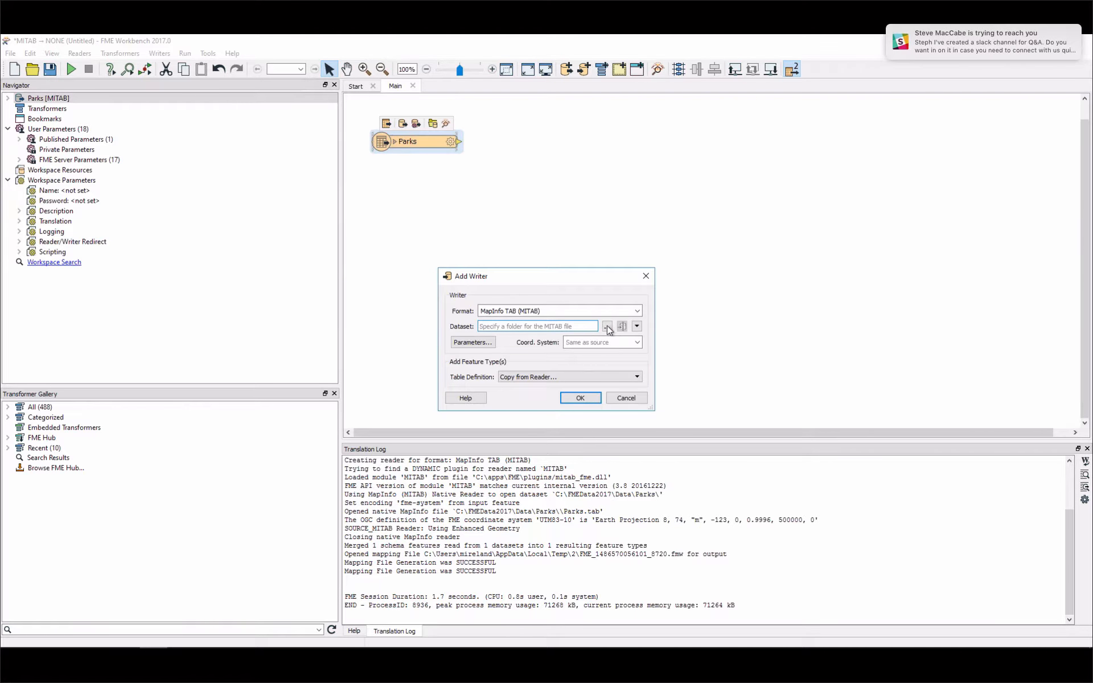
left_click(607, 326)
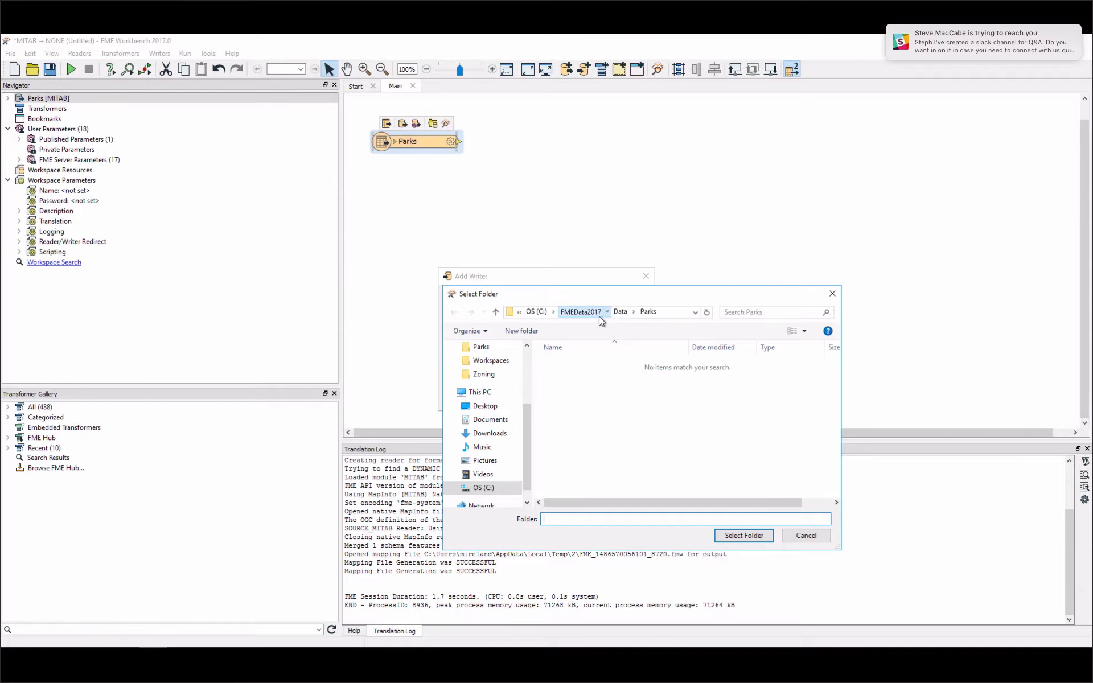
left_click(599, 314)
double_click(567, 390)
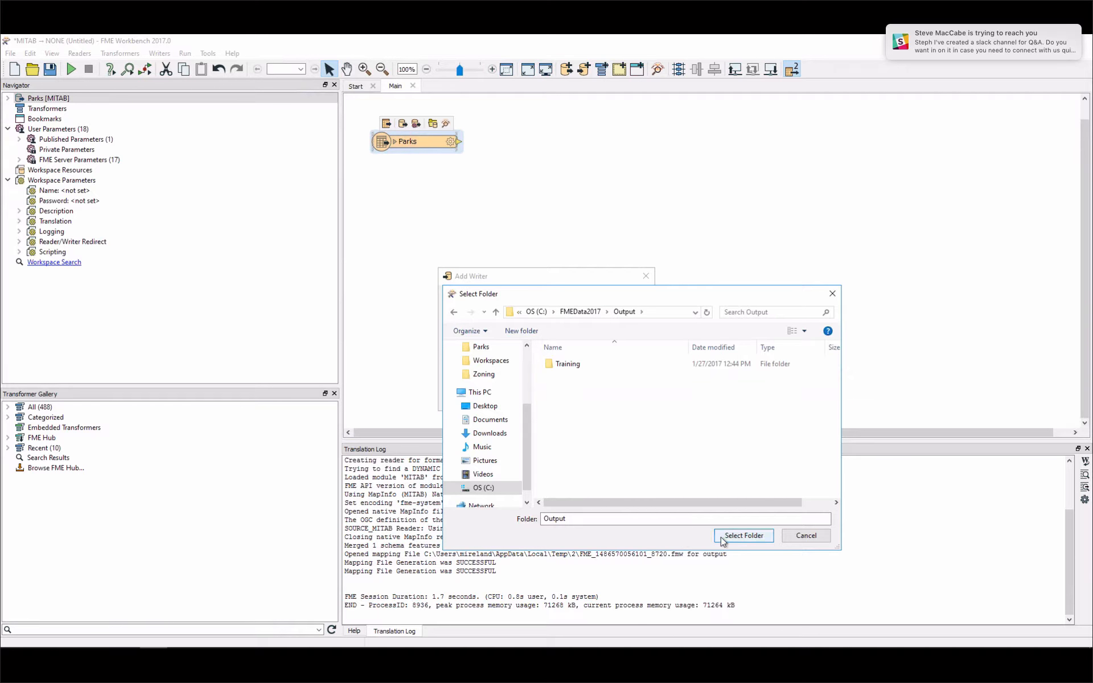
left_click(741, 537)
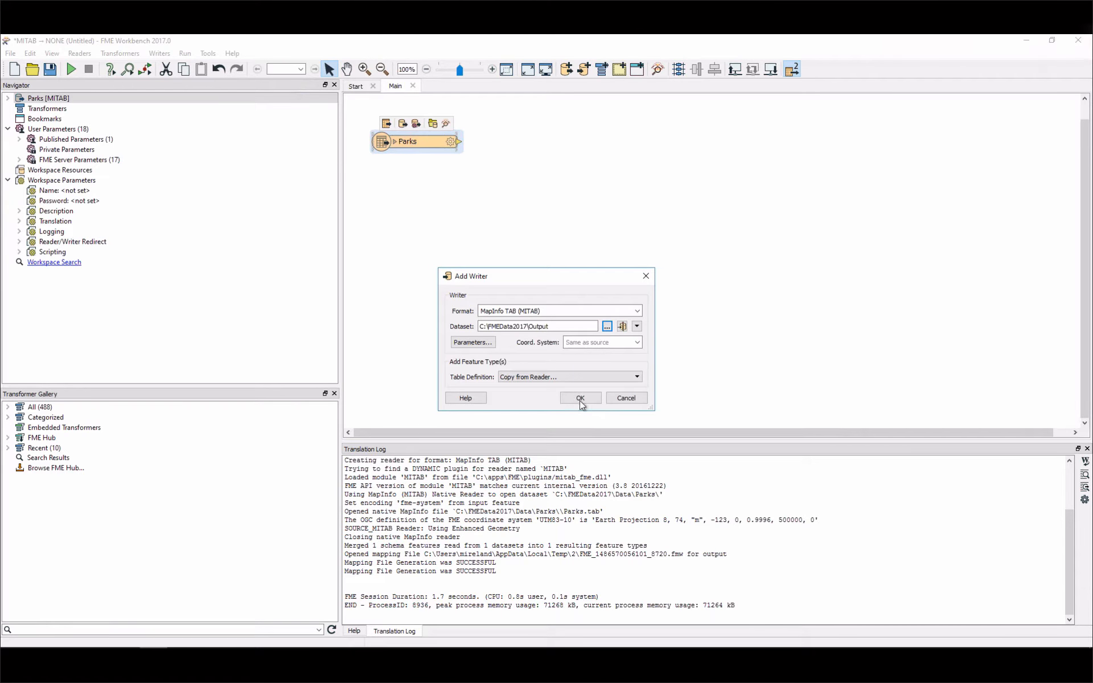
left_click(578, 398)
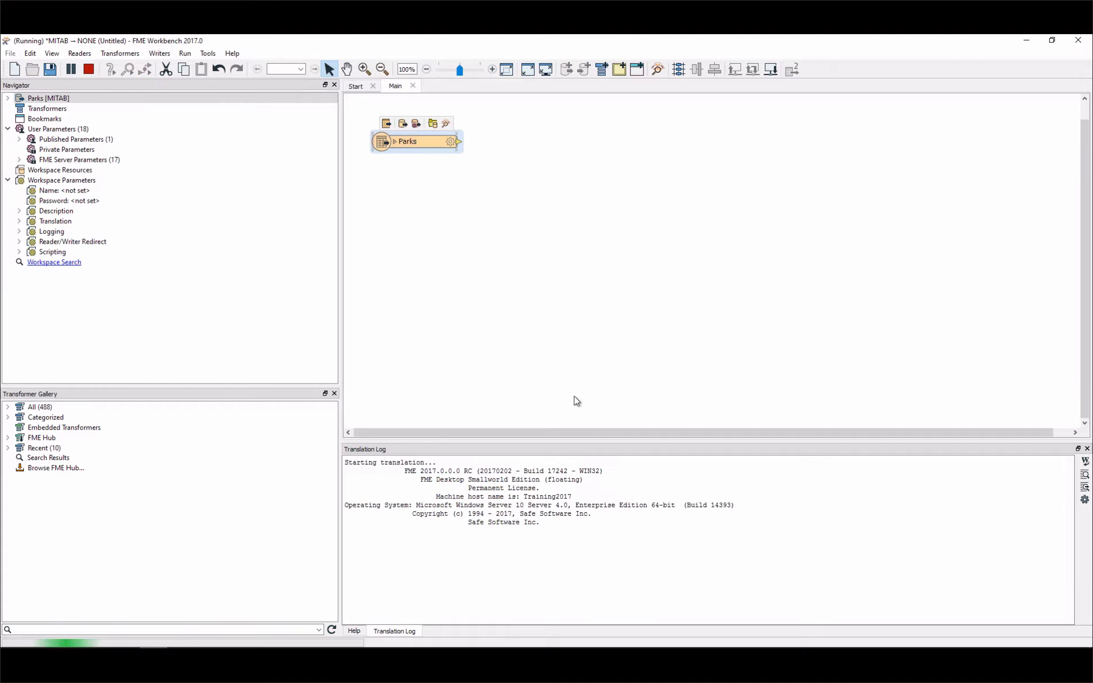
Expand the attribute lists of the source and destination Parks feature types on the canvas.
left_click(396, 145)
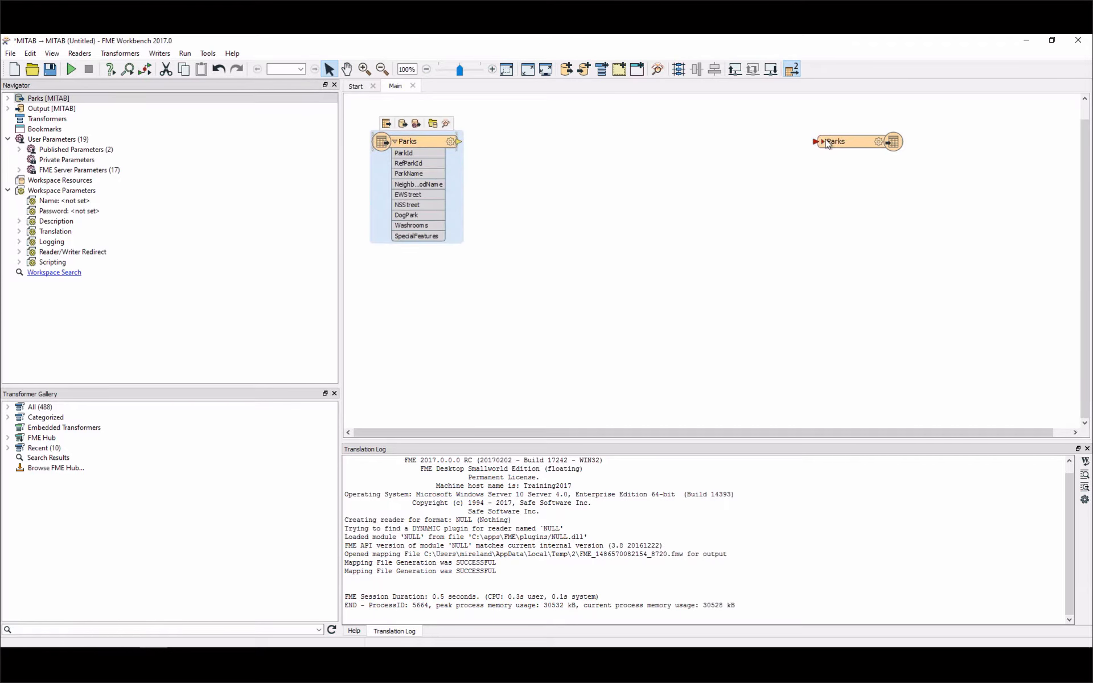
left_click(824, 142)
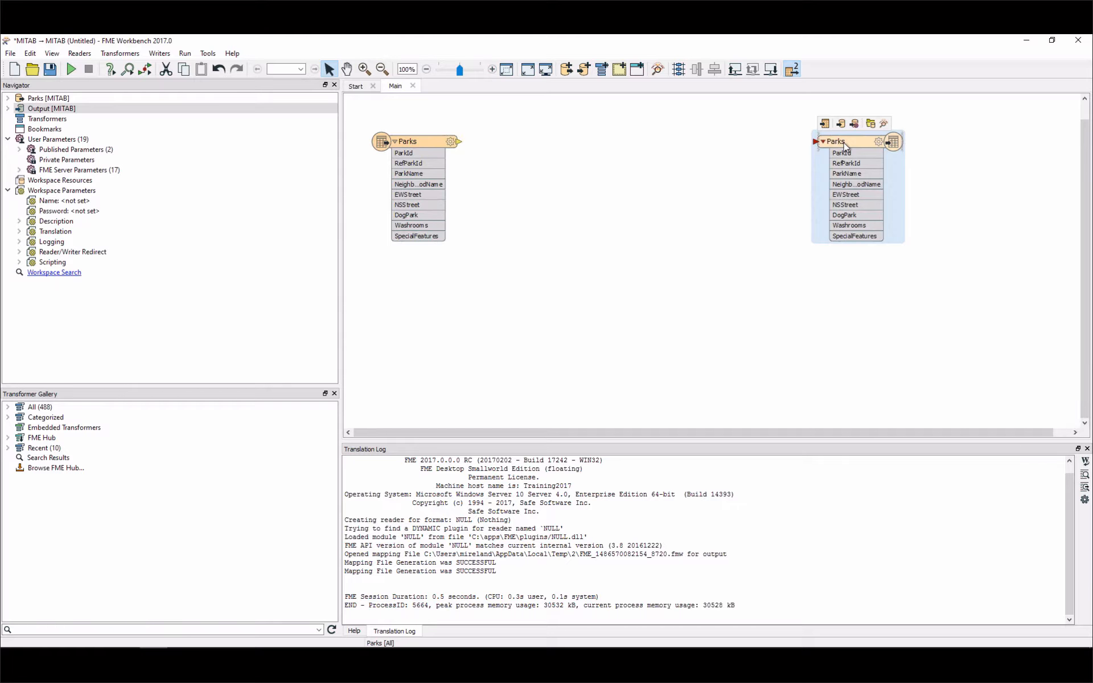
left_click(511, 170)
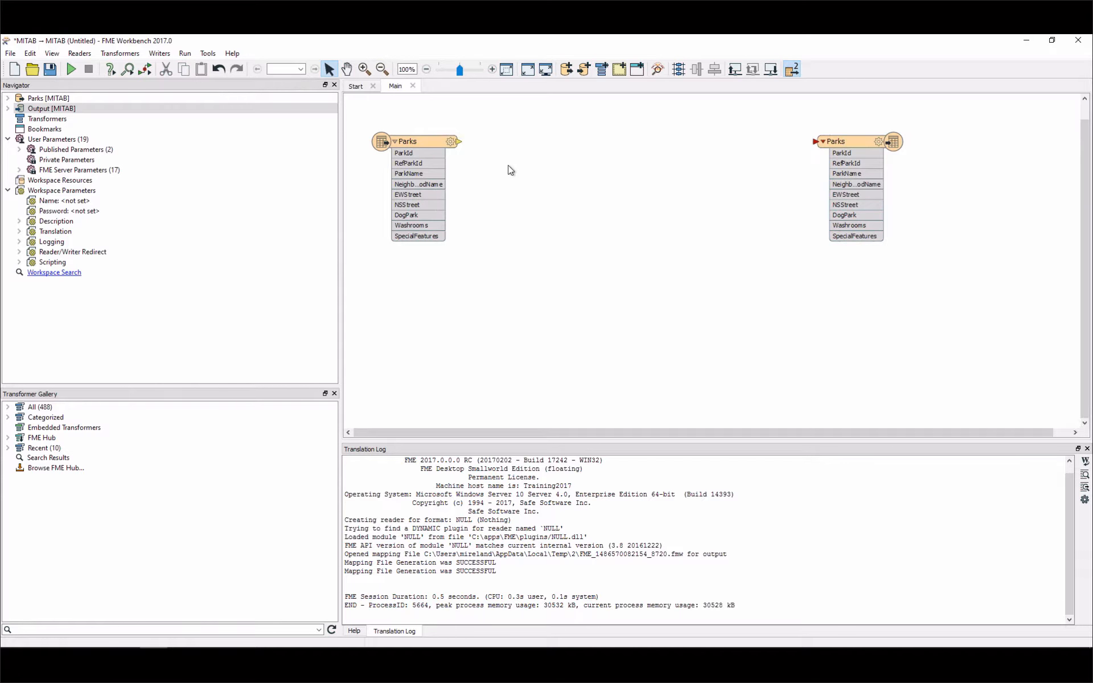
Add an AreaCalculator transformer connected to the source Parks feature type and line it up with the reader.
left_click(434, 145)
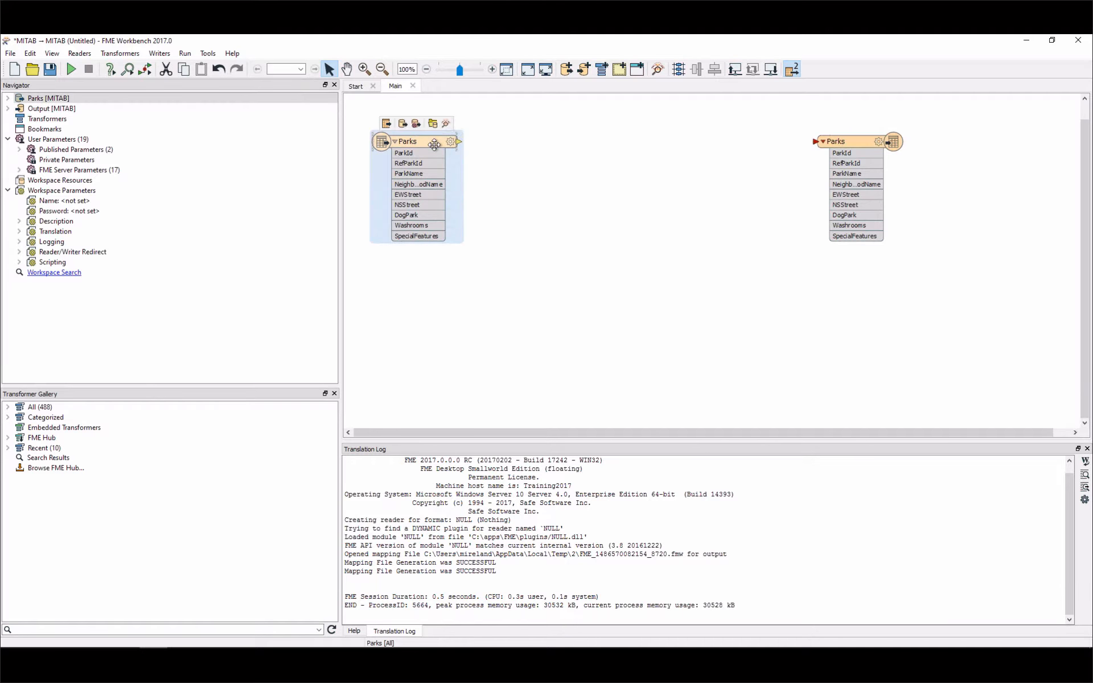
type("area")
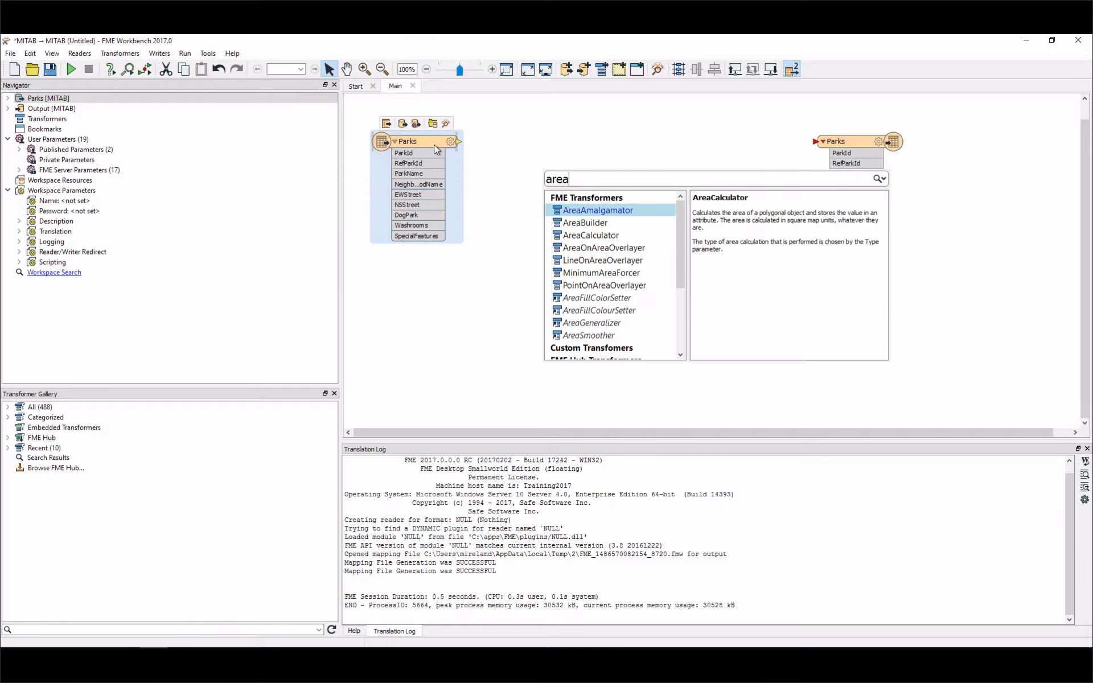
left_click(600, 236)
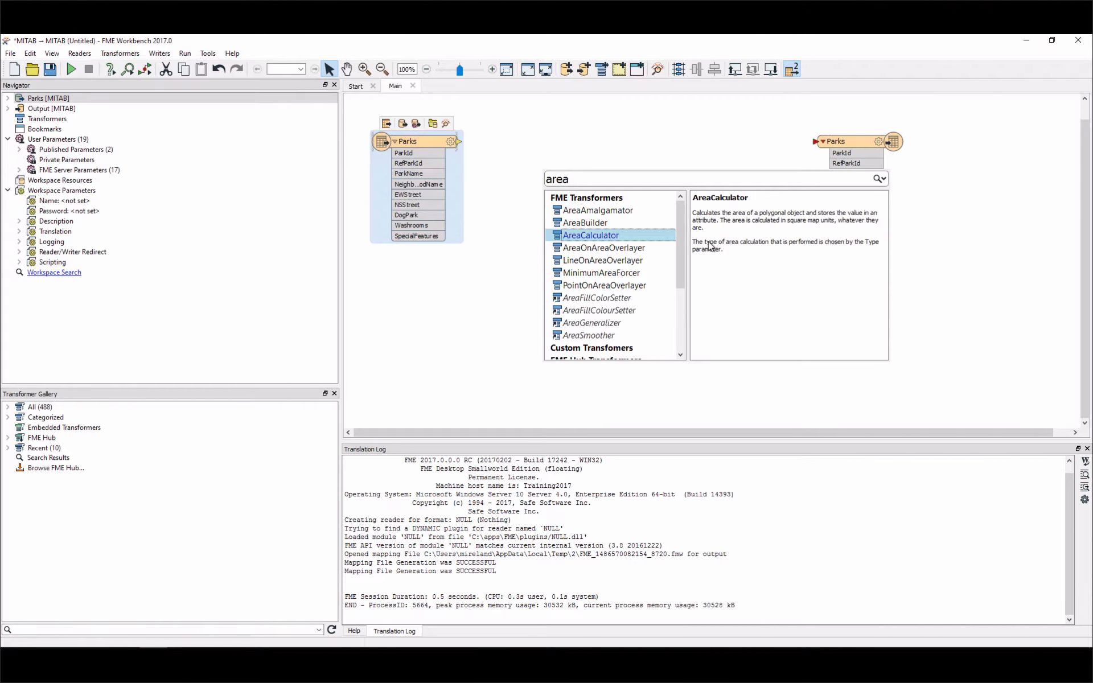
left_click(605, 211)
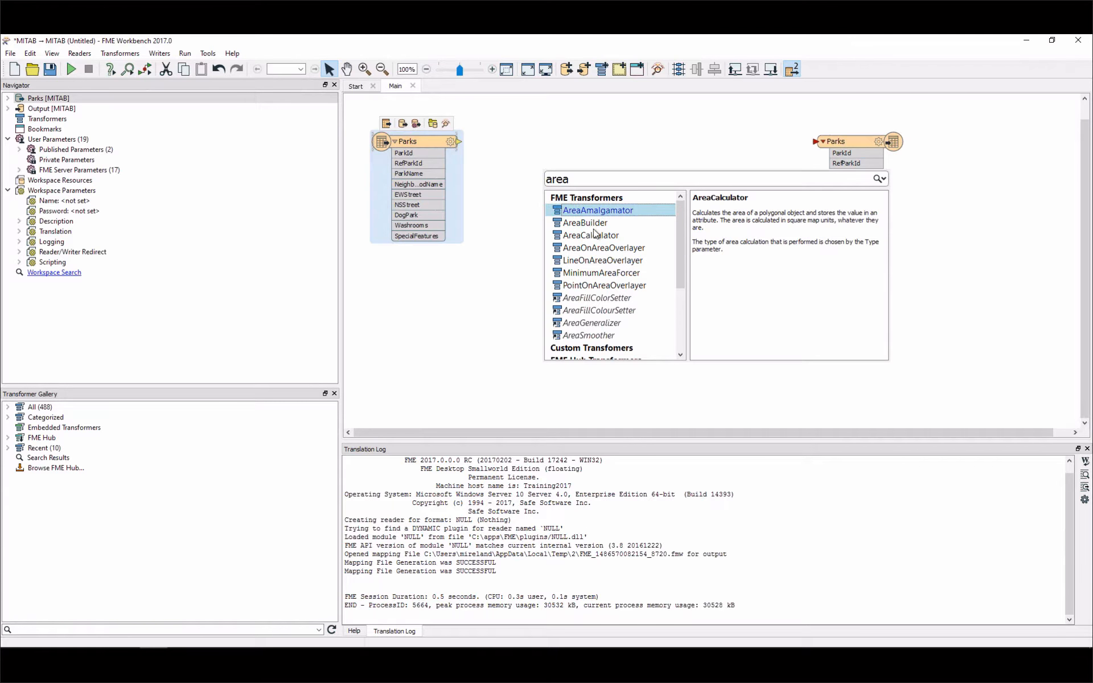
left_click(593, 227)
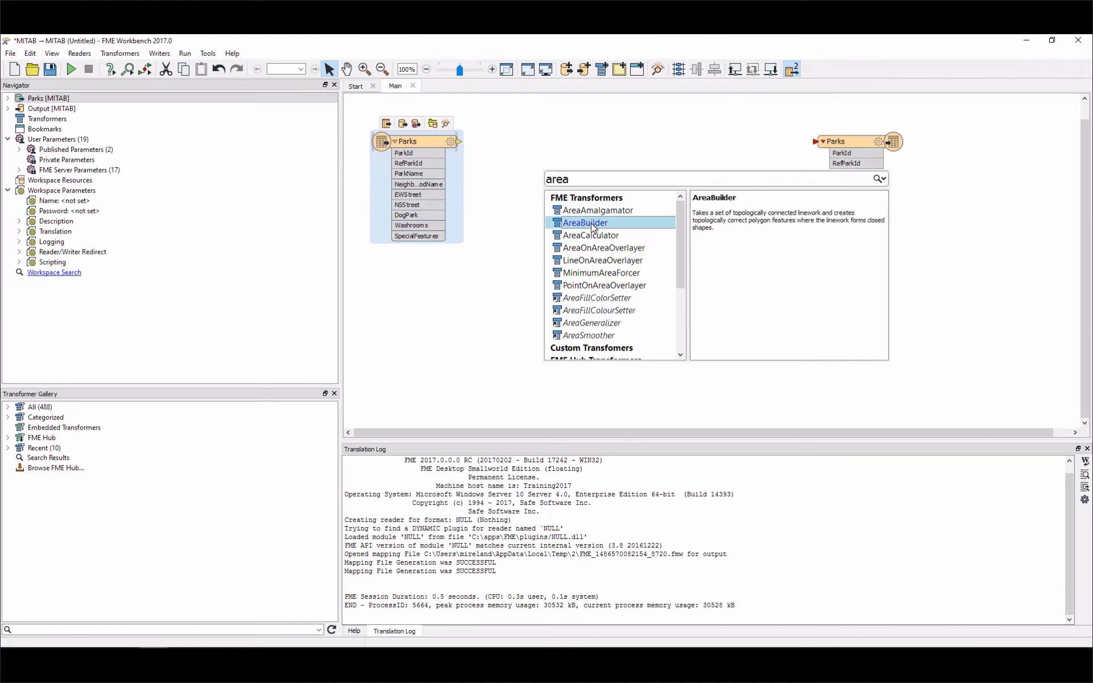
left_click(593, 237)
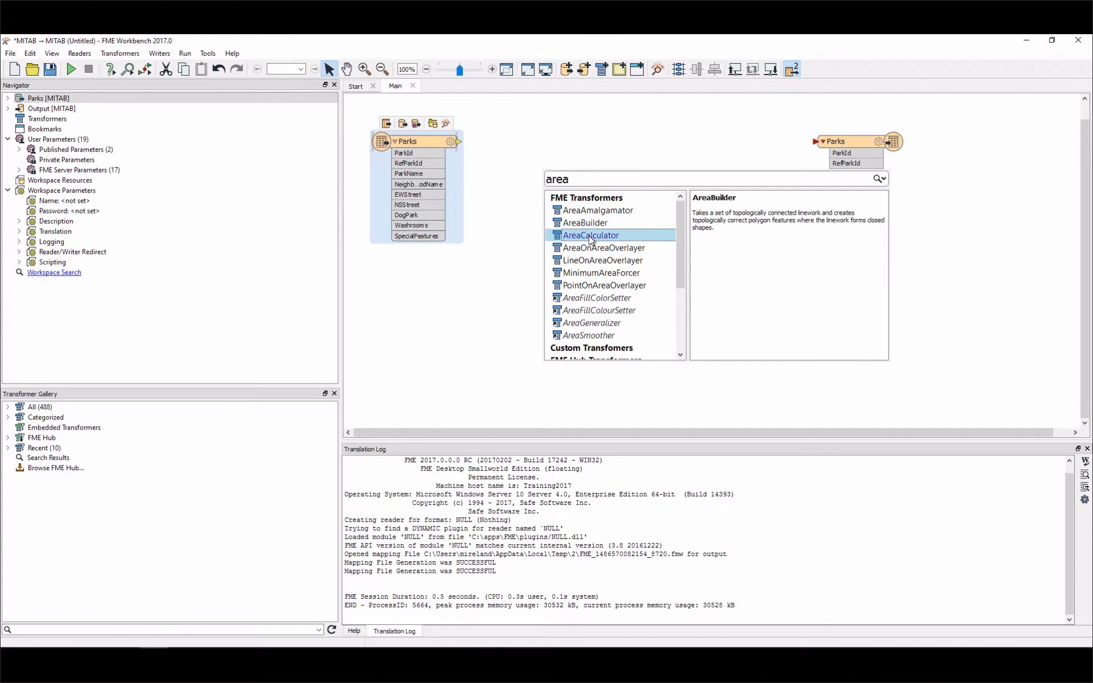
left_click(586, 265)
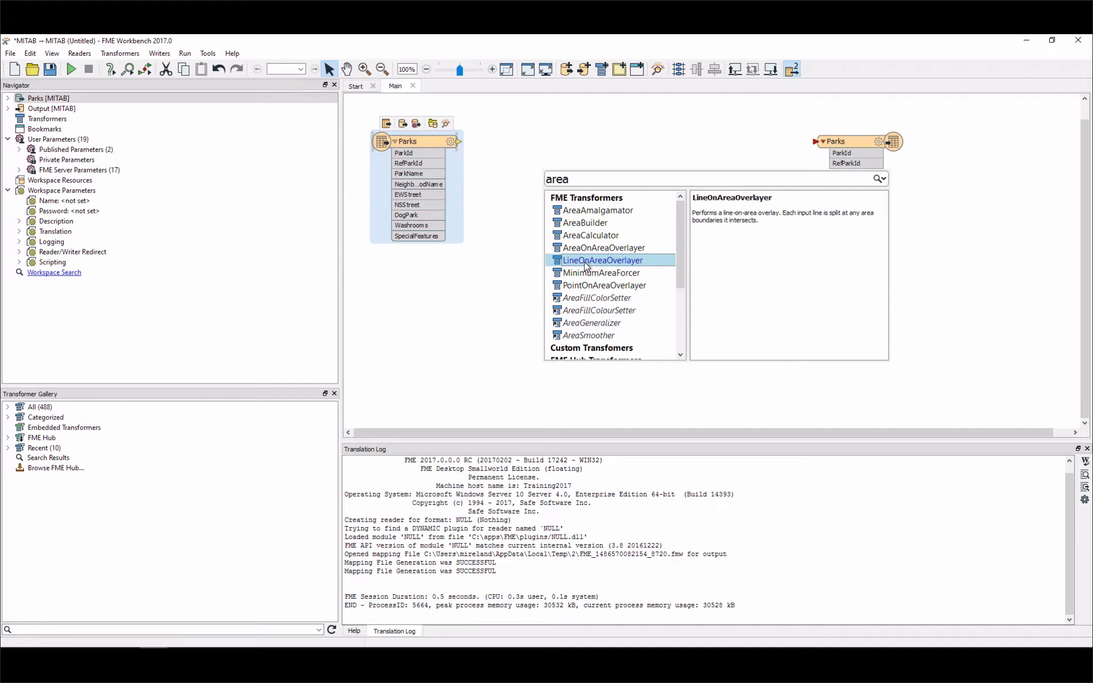
left_click(587, 276)
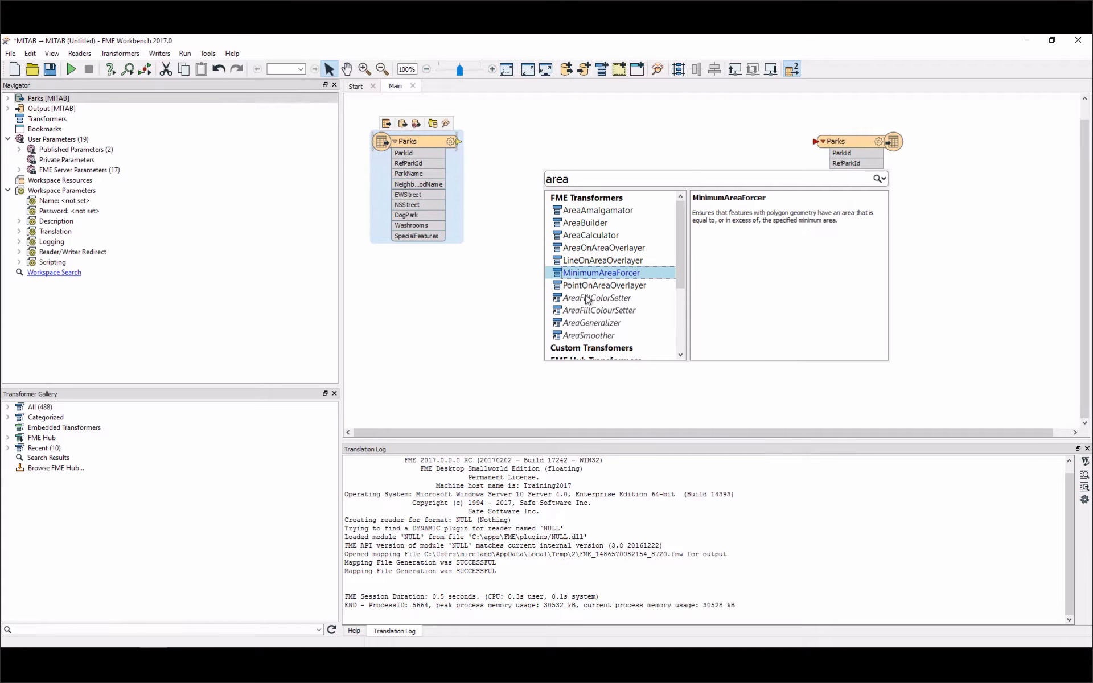
left_click(589, 298)
left_click(588, 236)
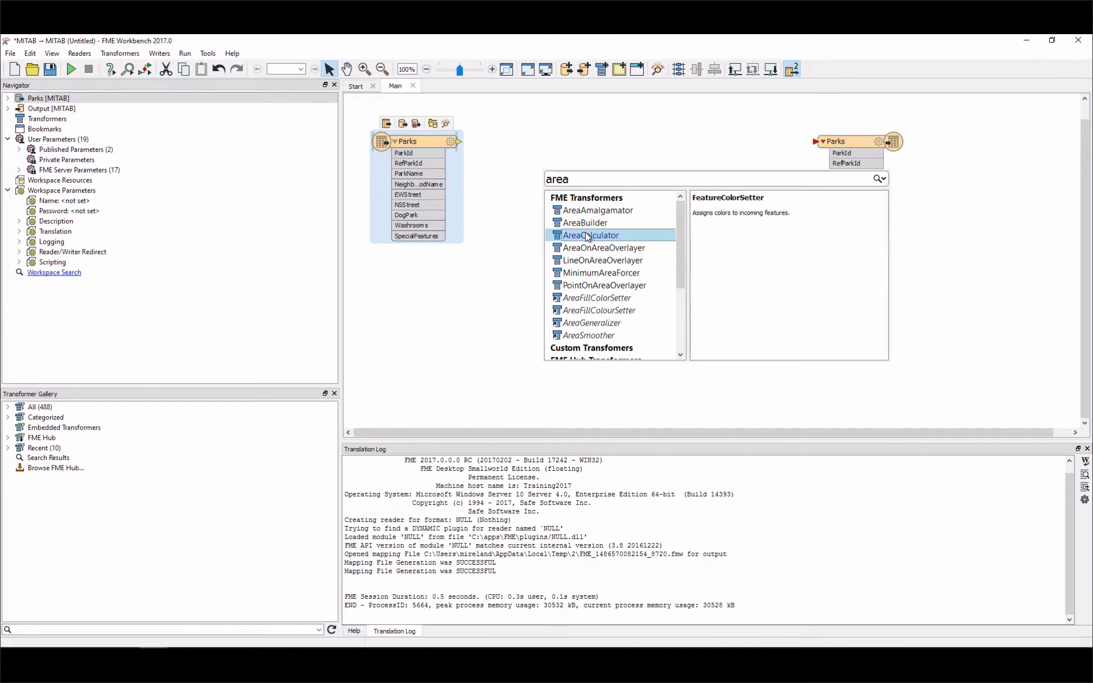
double_click(589, 236)
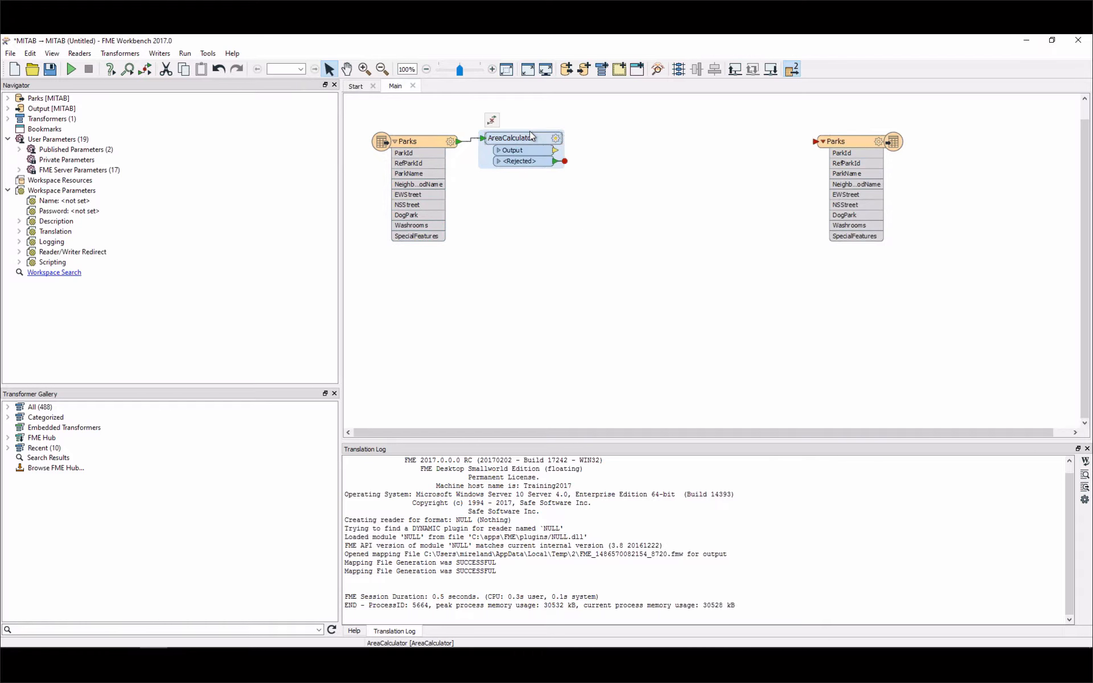
left_click_drag(530, 135, 556, 140)
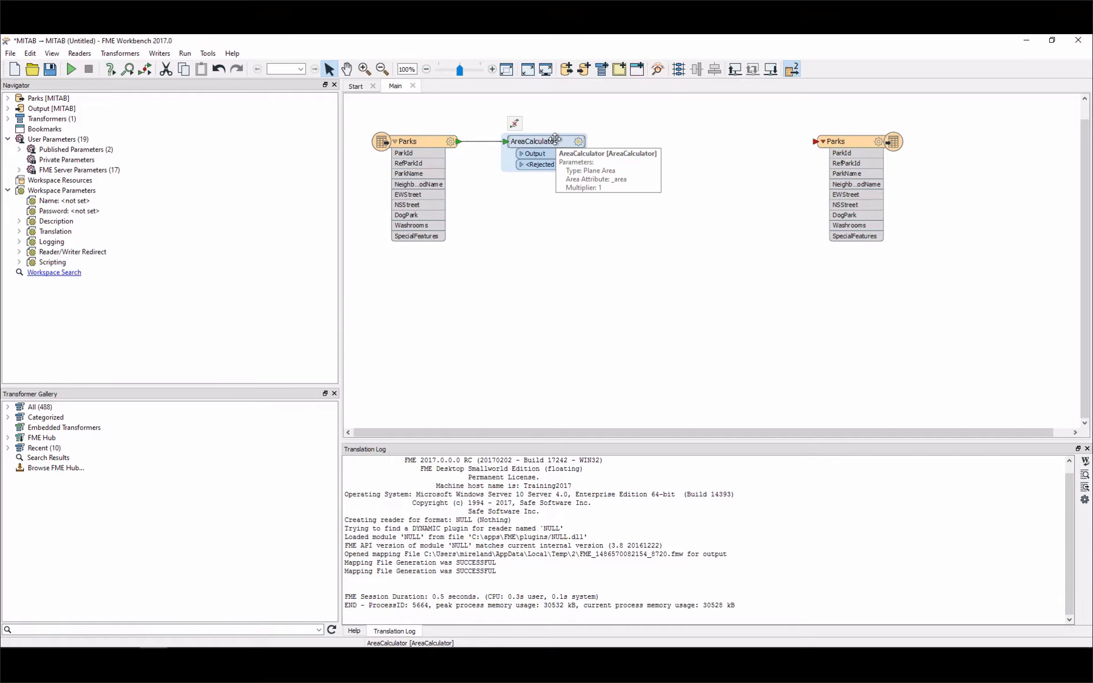
Enlarge the Transformer Gallery and add a StatisticsCalculator from the Calculated Values category, connected to the AreaCalculator's output.
left_click_drag(140, 386, 135, 254)
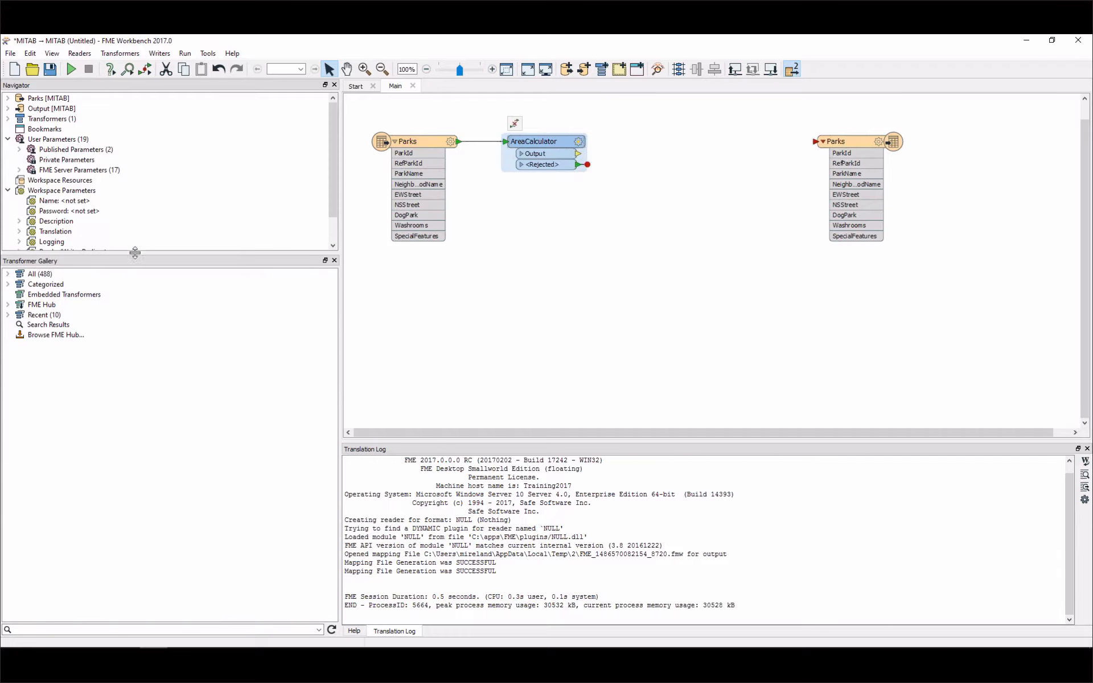
left_click(8, 285)
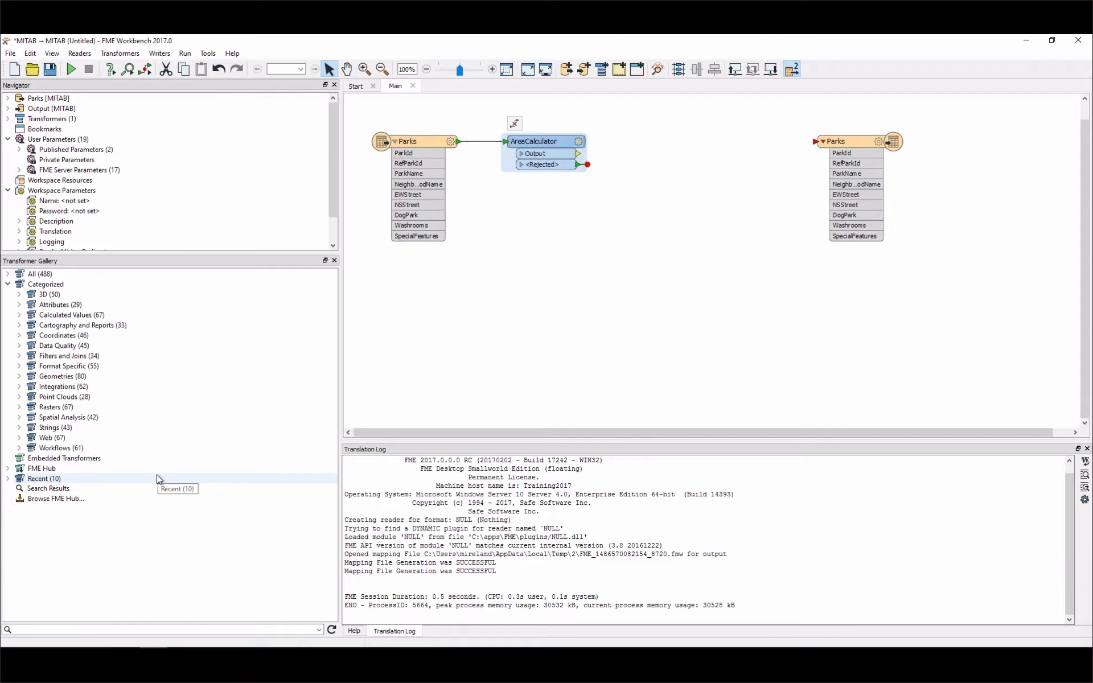
left_click(20, 315)
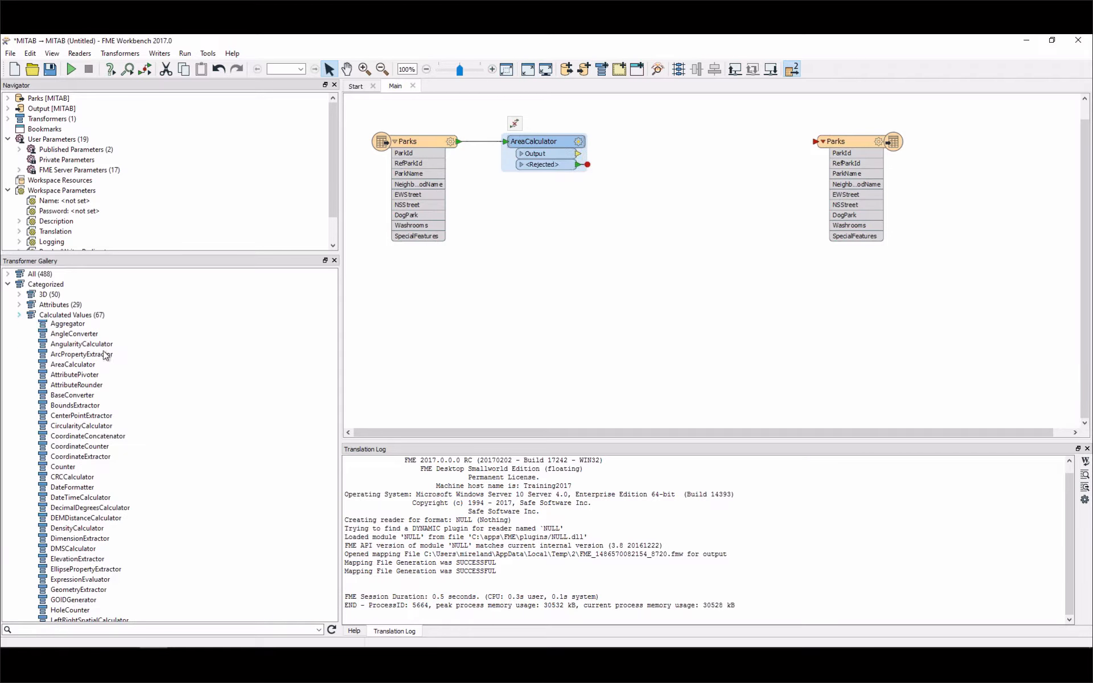
scroll(112, 397, "down", 7)
scroll(112, 397, "down", 9)
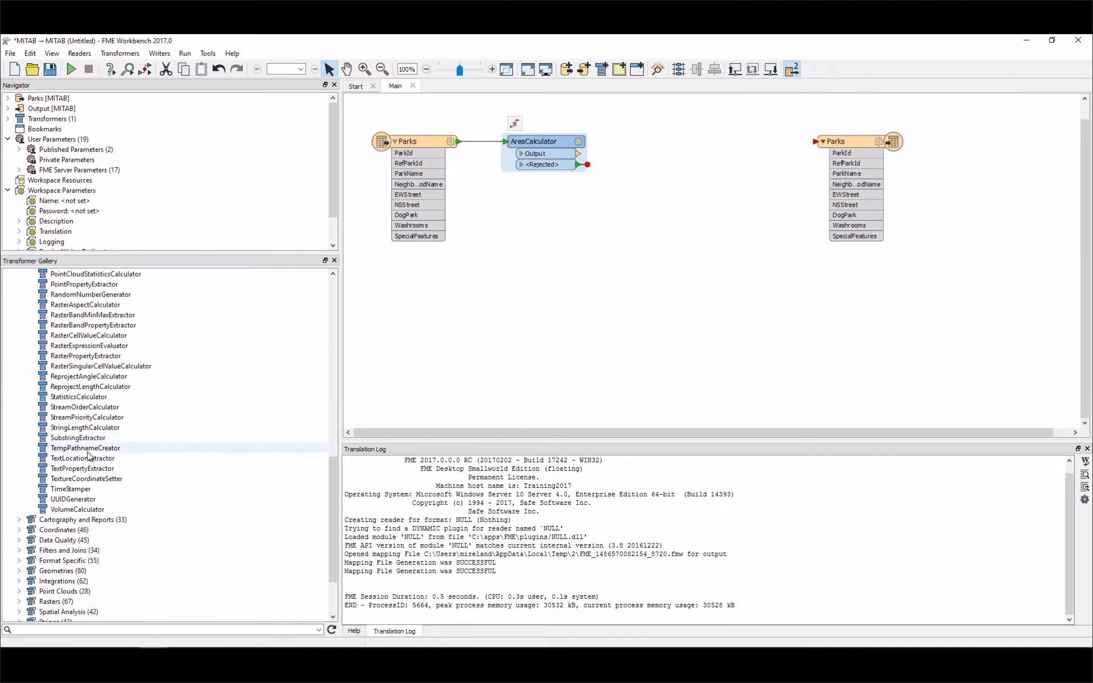
double_click(85, 397)
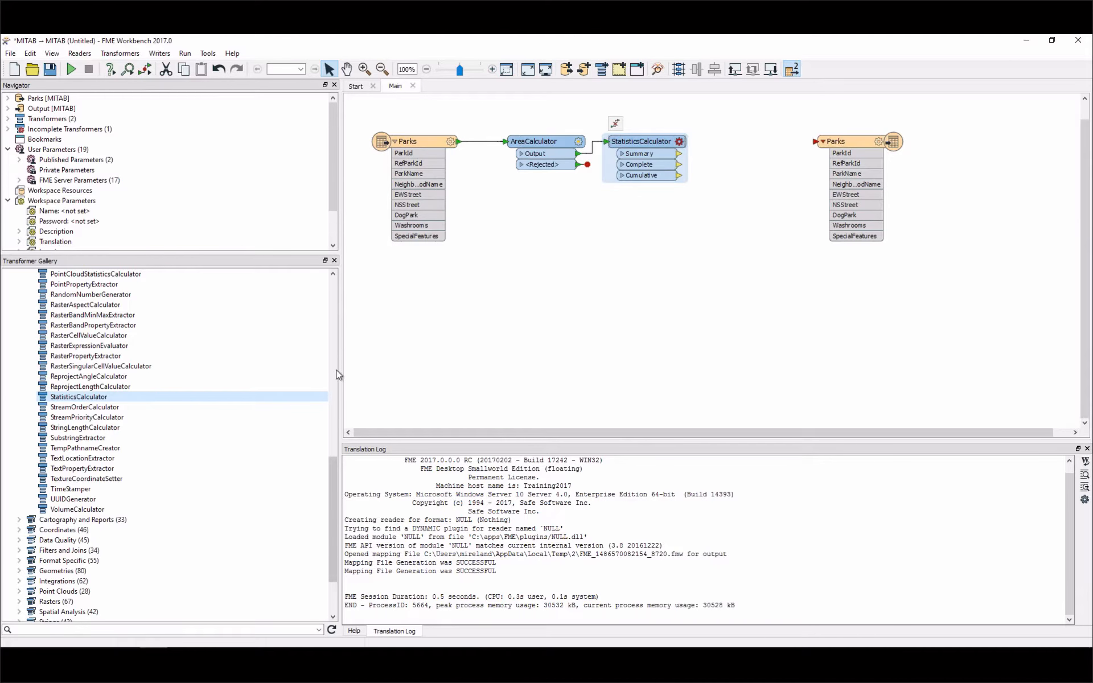
Collapse the Calculated Values category in the Transformer Gallery and connect the StatisticsCalculator's Complete output to the destination Parks feature type.
left_click(333, 306)
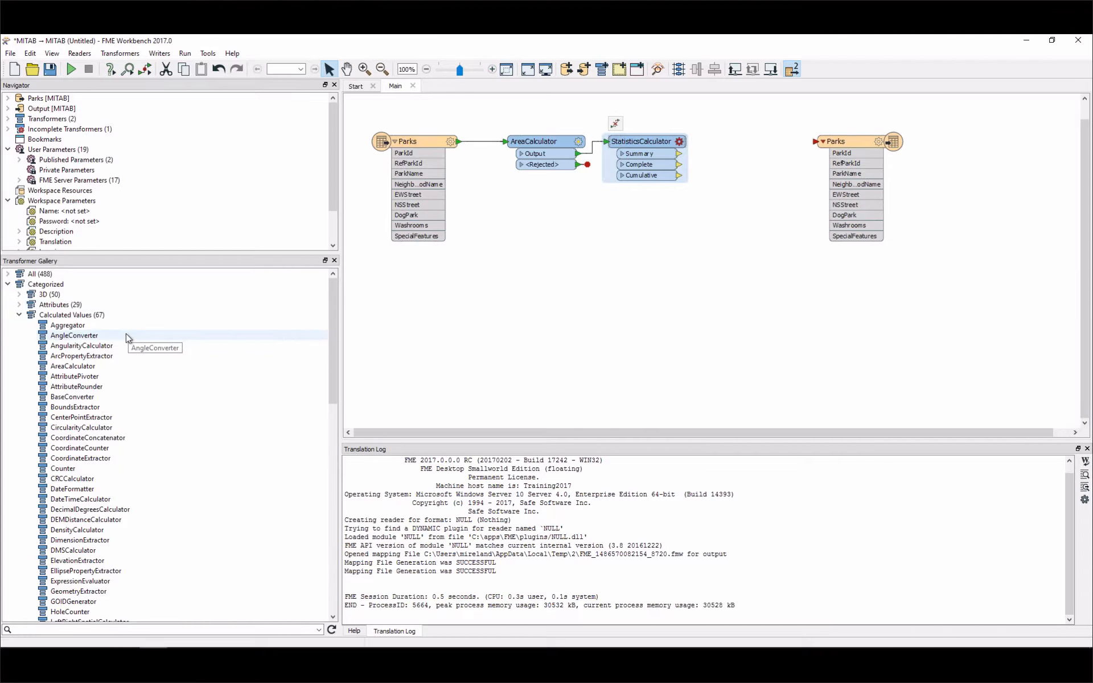
left_click(79, 388)
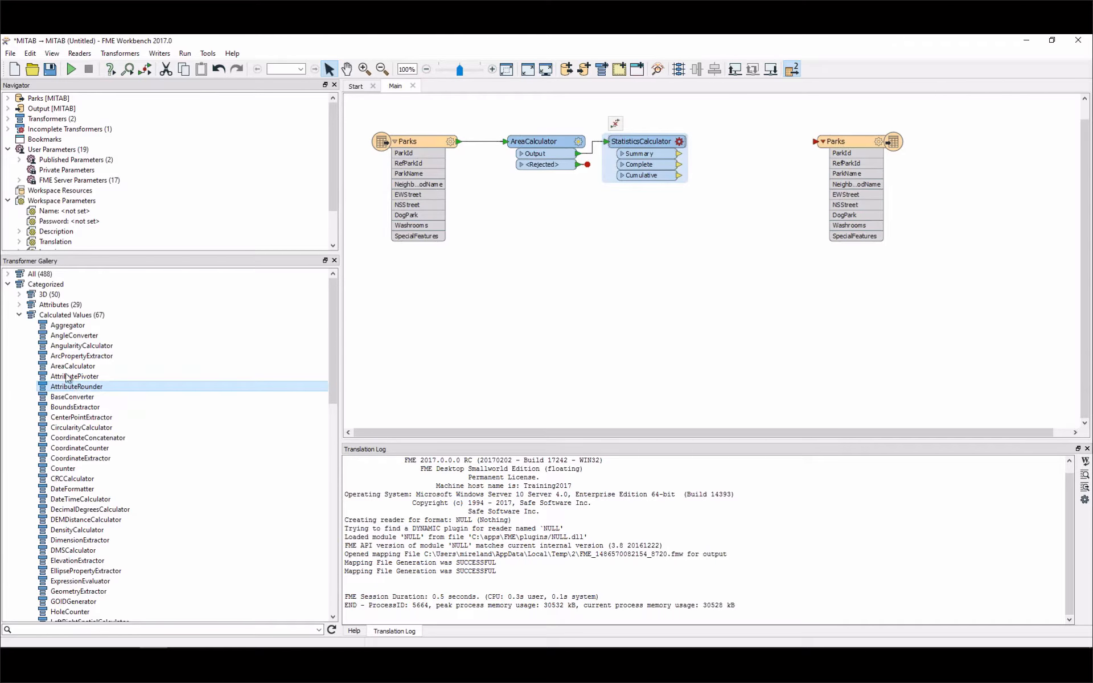
left_click(20, 315)
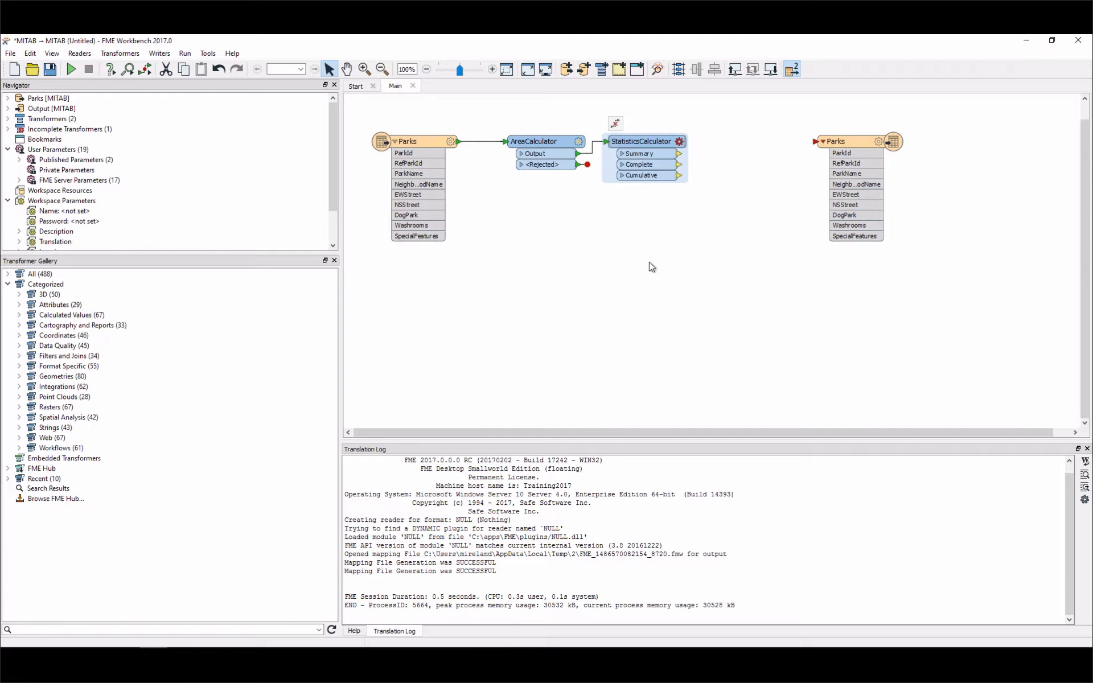
left_click_drag(679, 165, 763, 141)
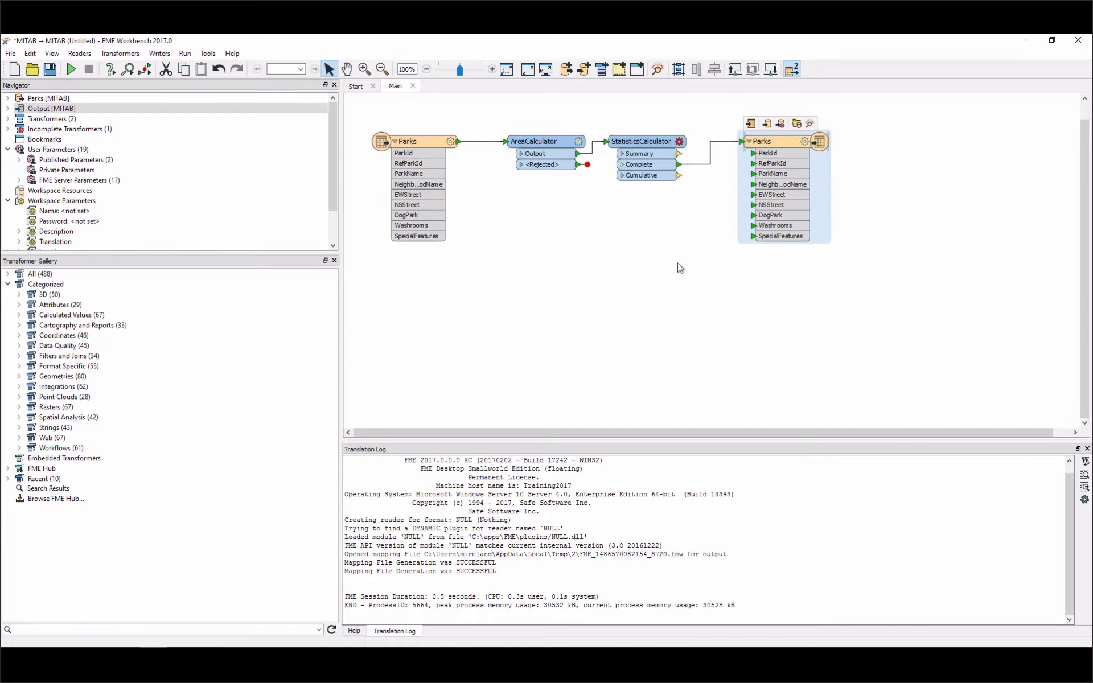
Shrink the Transformer Gallery and display the Parameter Editor window.
left_click_drag(210, 255, 212, 459)
left_click(51, 53)
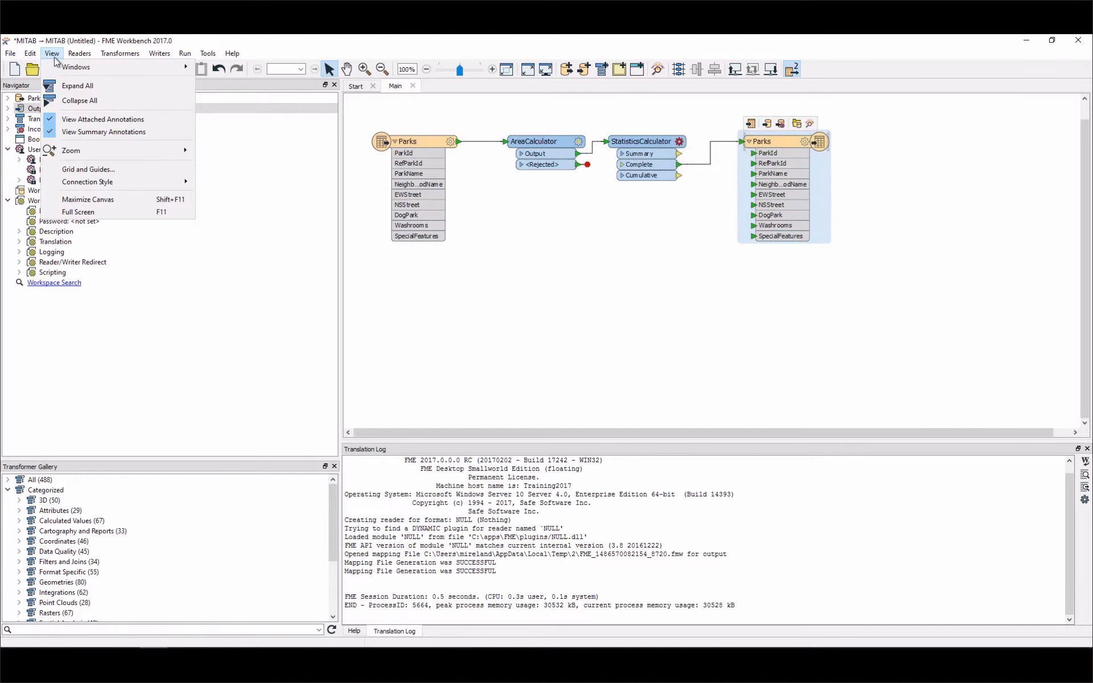
mouse_move(58, 66)
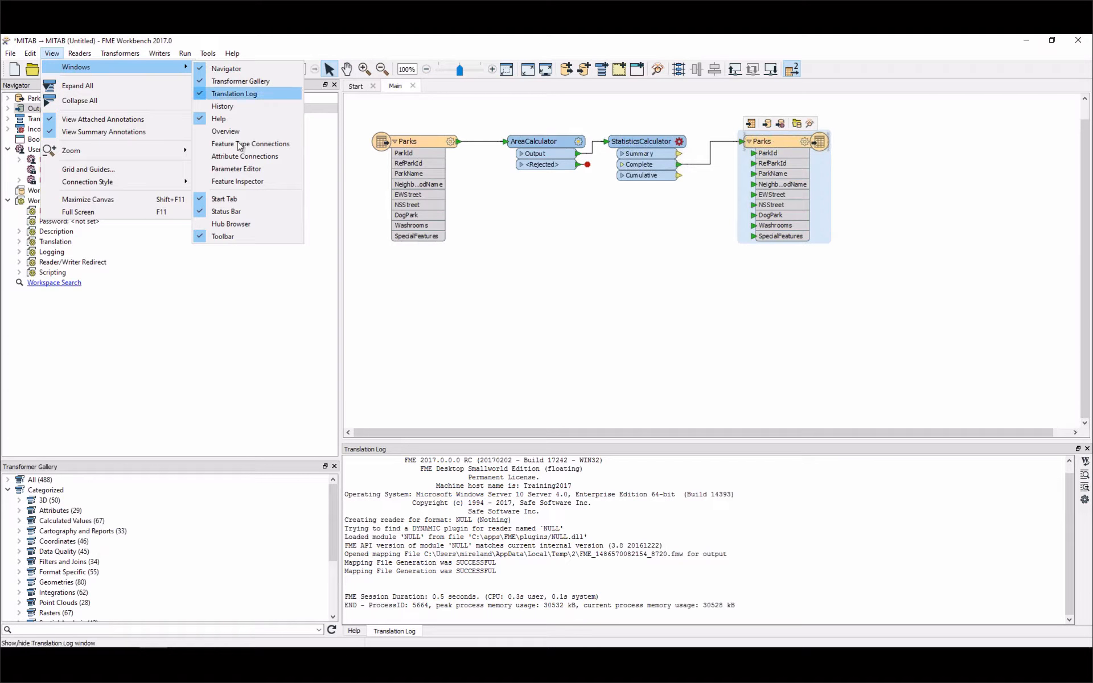
left_click(238, 169)
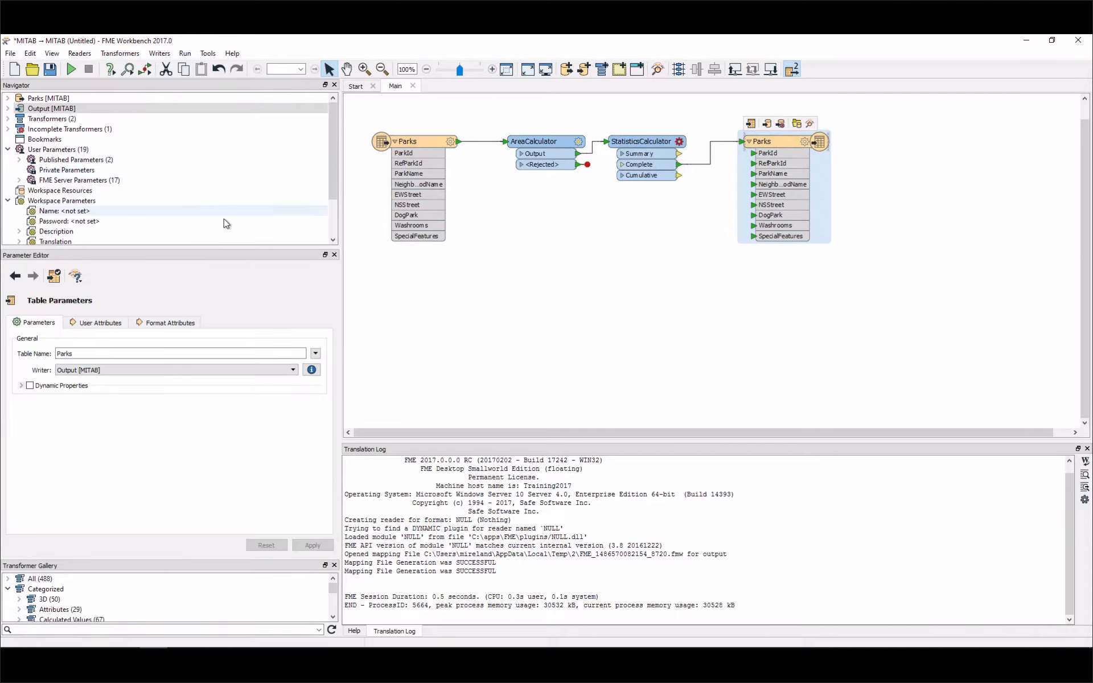
Set the AreaCalculator's area attribute to ParkArea in the Parameter Editor and apply the change.
left_click(552, 148)
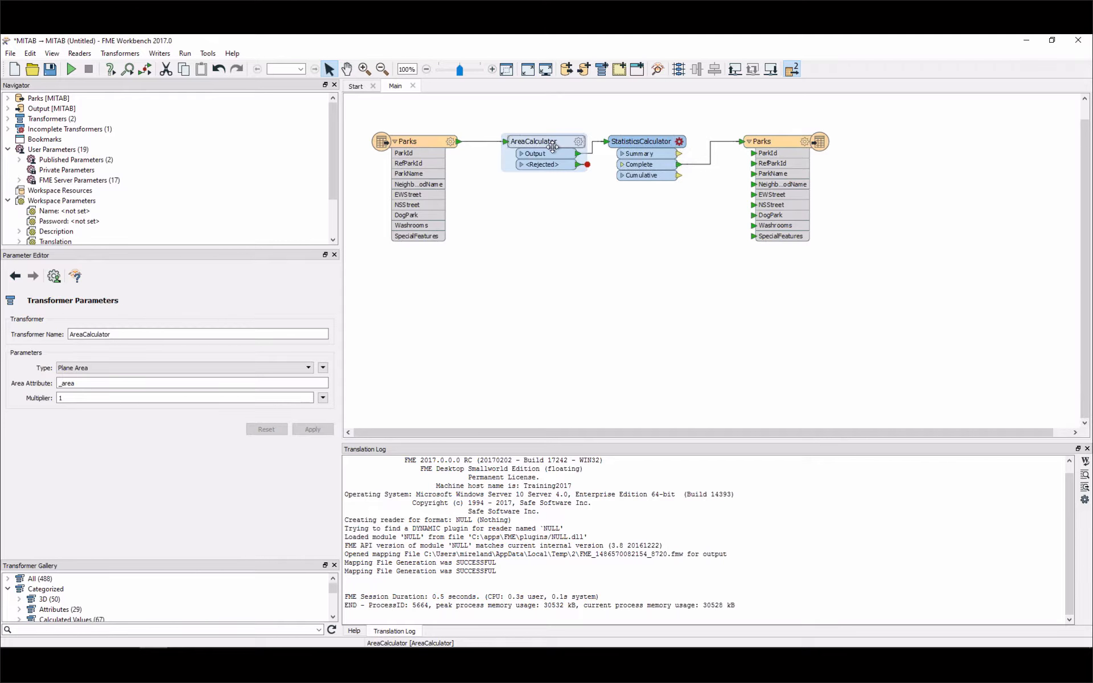
left_click(643, 142)
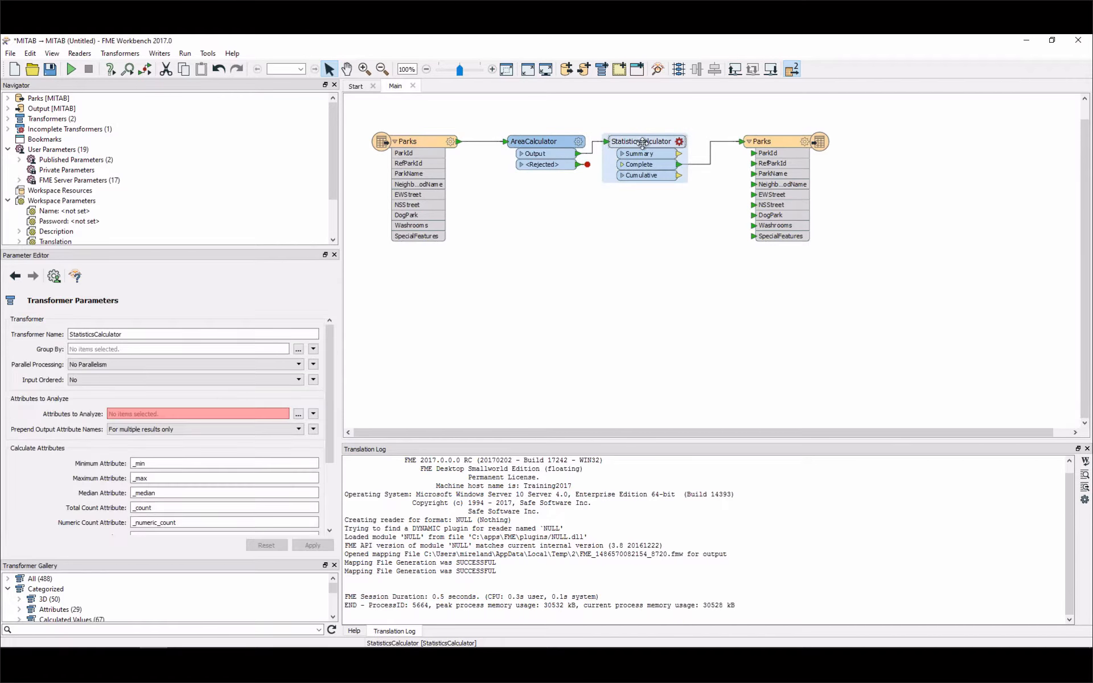
left_click(541, 147)
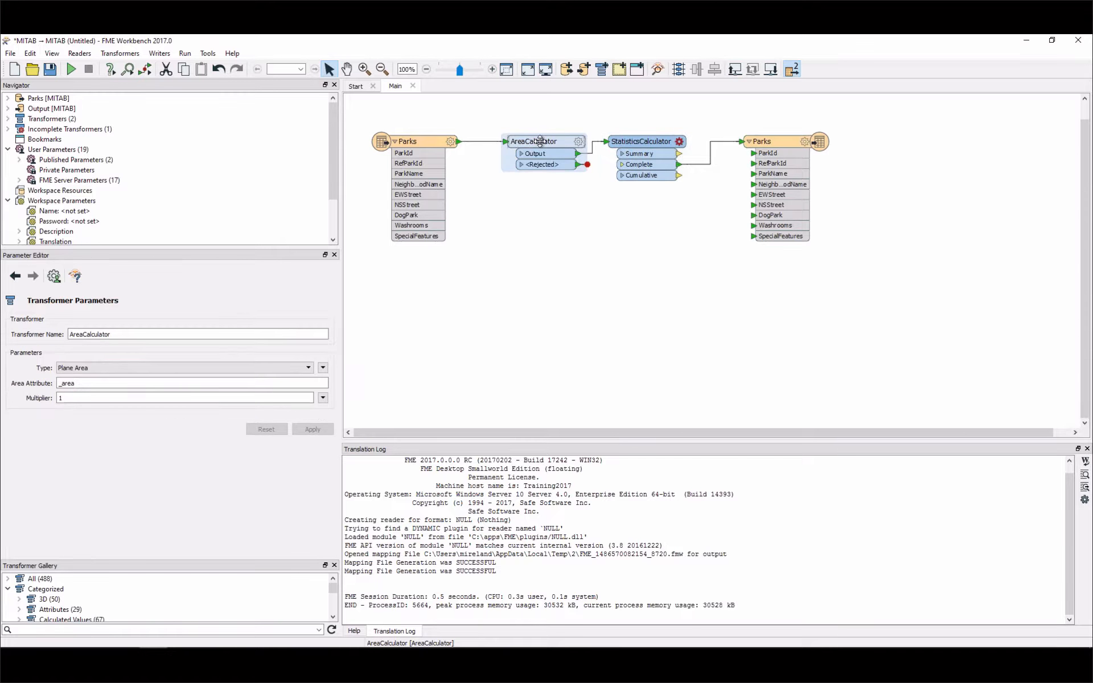
double_click(136, 381)
type("ParkA")
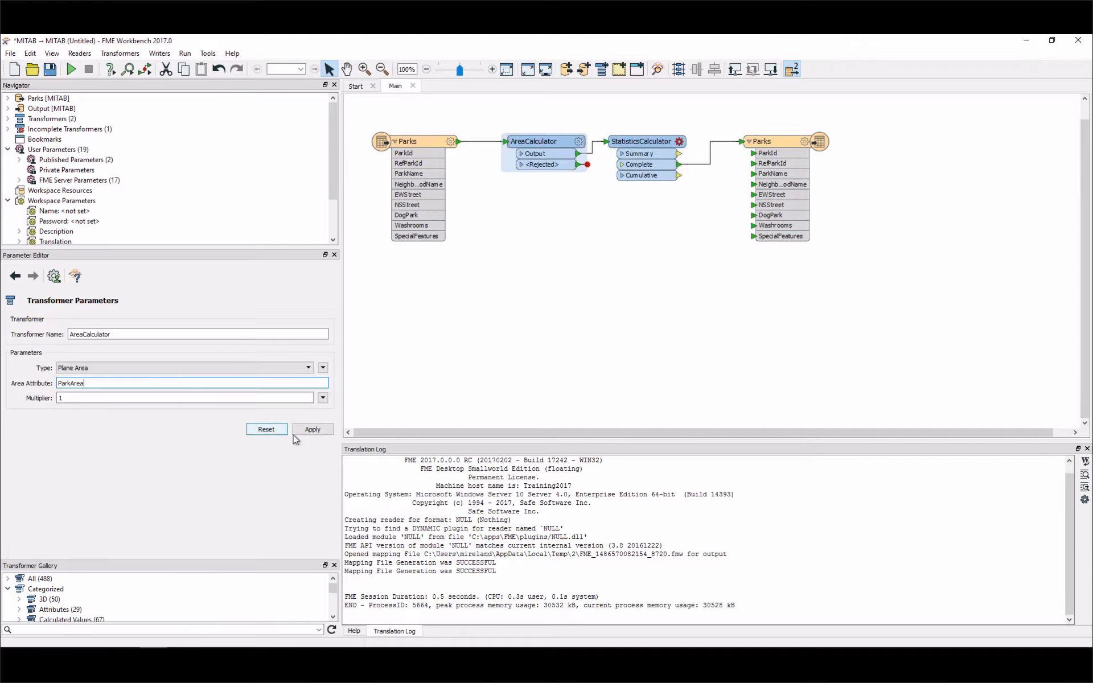
left_click(312, 429)
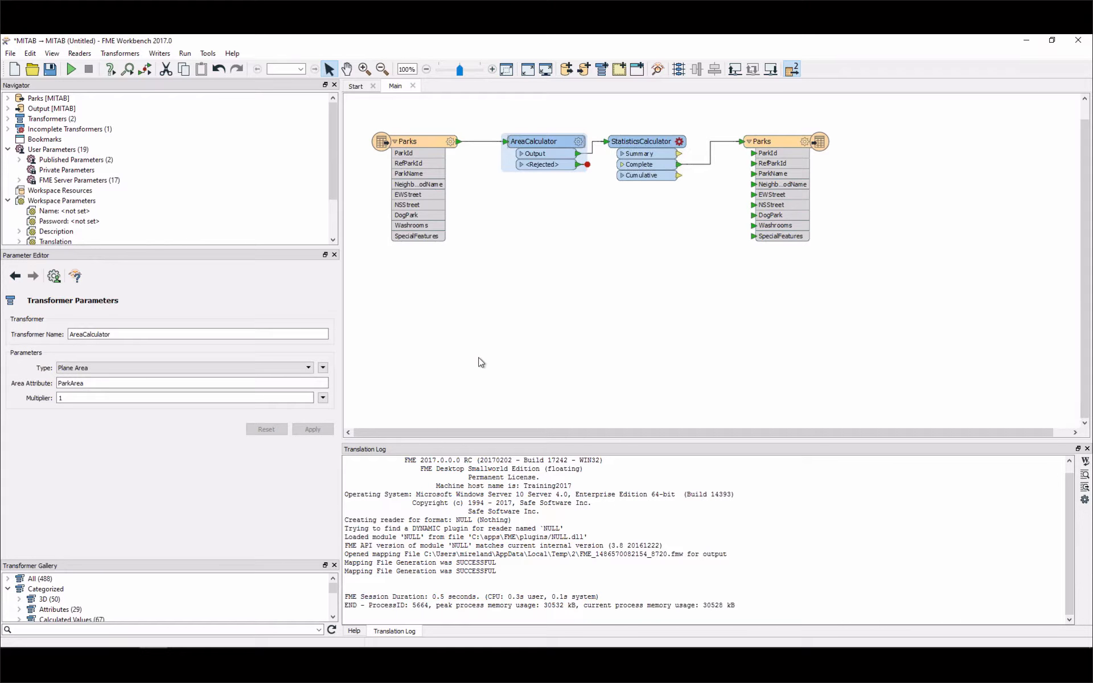
Choose ParkArea as the attribute to analyze in the StatisticsCalculator and apply the parameters.
left_click(628, 138)
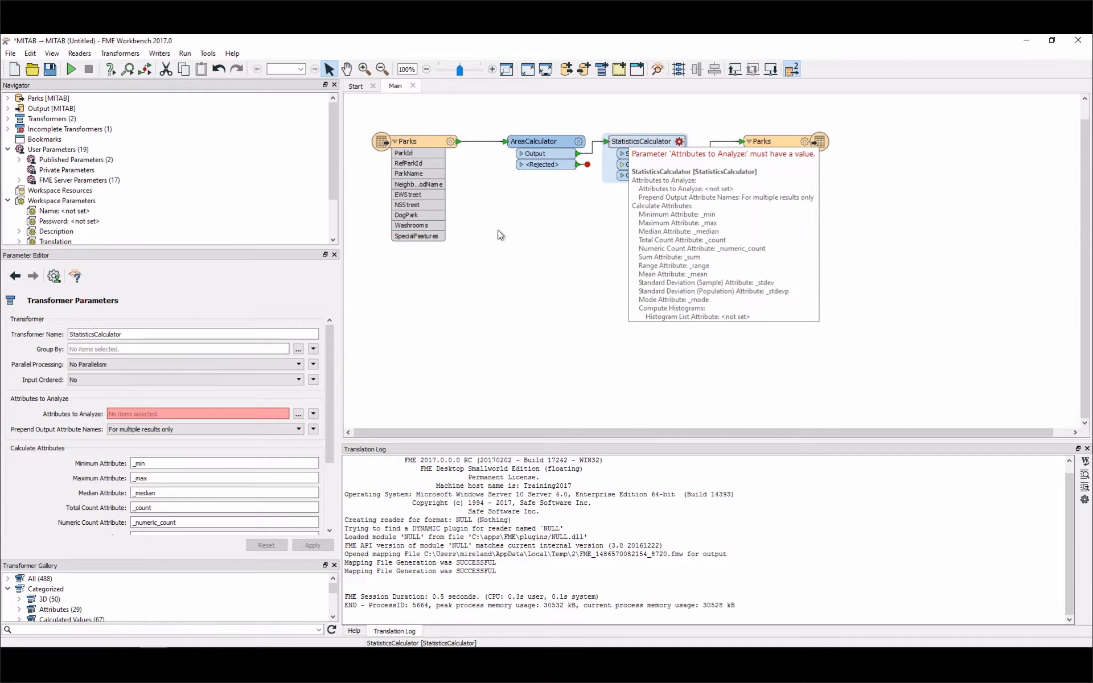
left_click(298, 414)
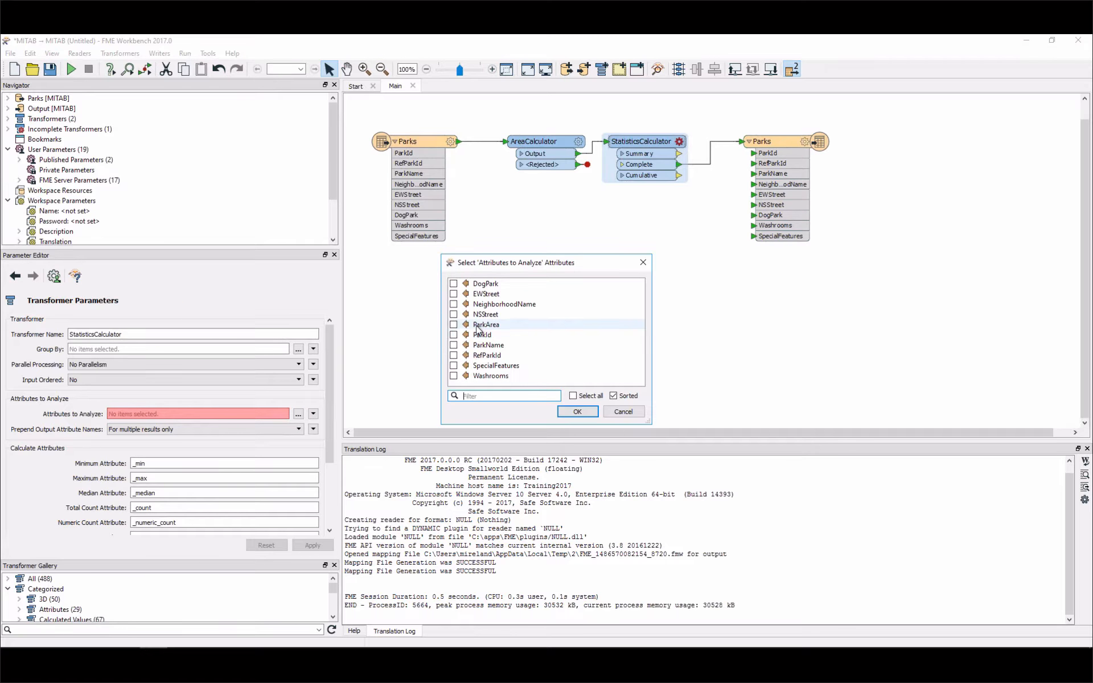
left_click(453, 324)
key("Return")
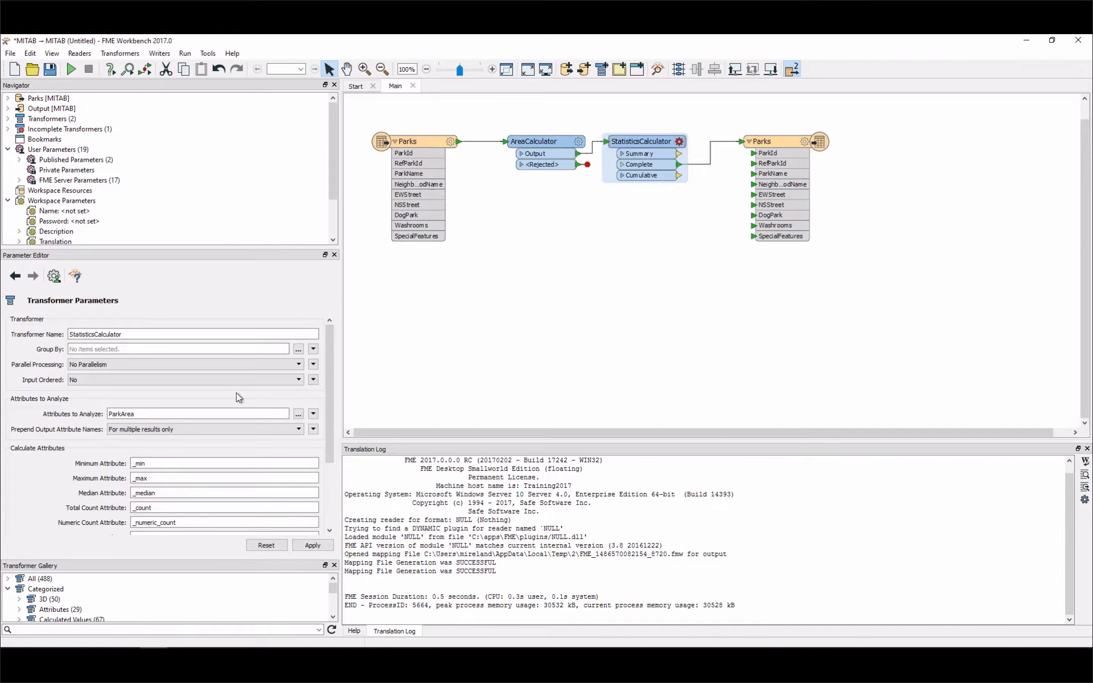
scroll(239, 397, "down", 3)
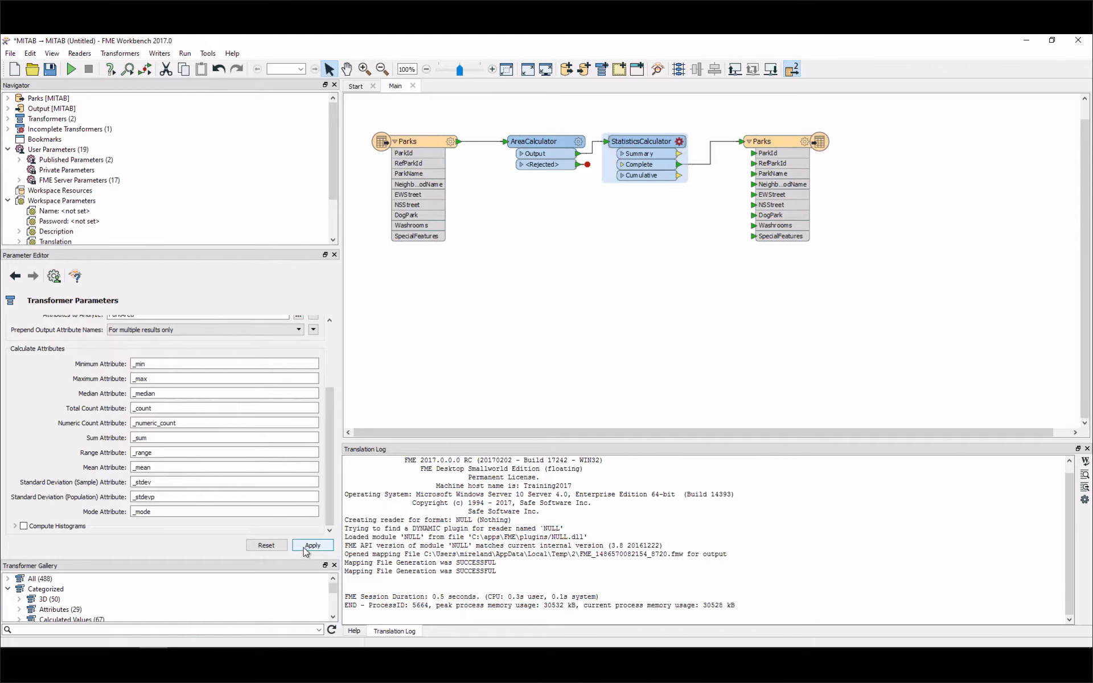
Hide RefParkId, EWStreet, NSStreet, Washrooms and SpecialFeatures in the source Parks feature type's user attributes and apply the change.
left_click(415, 143)
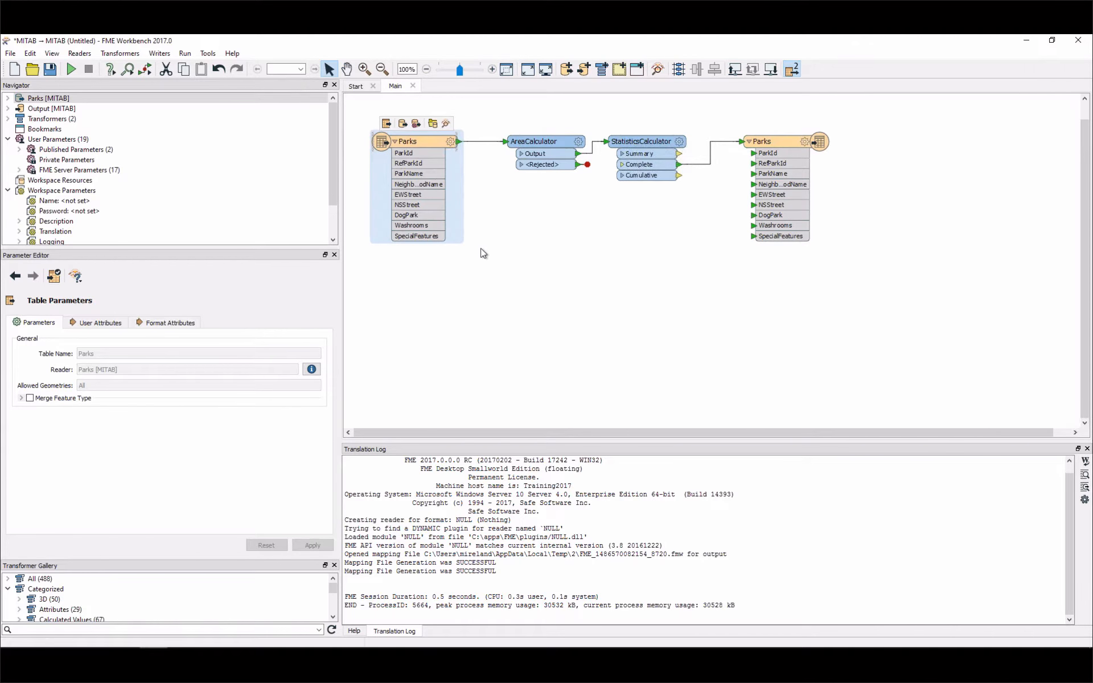
left_click(91, 323)
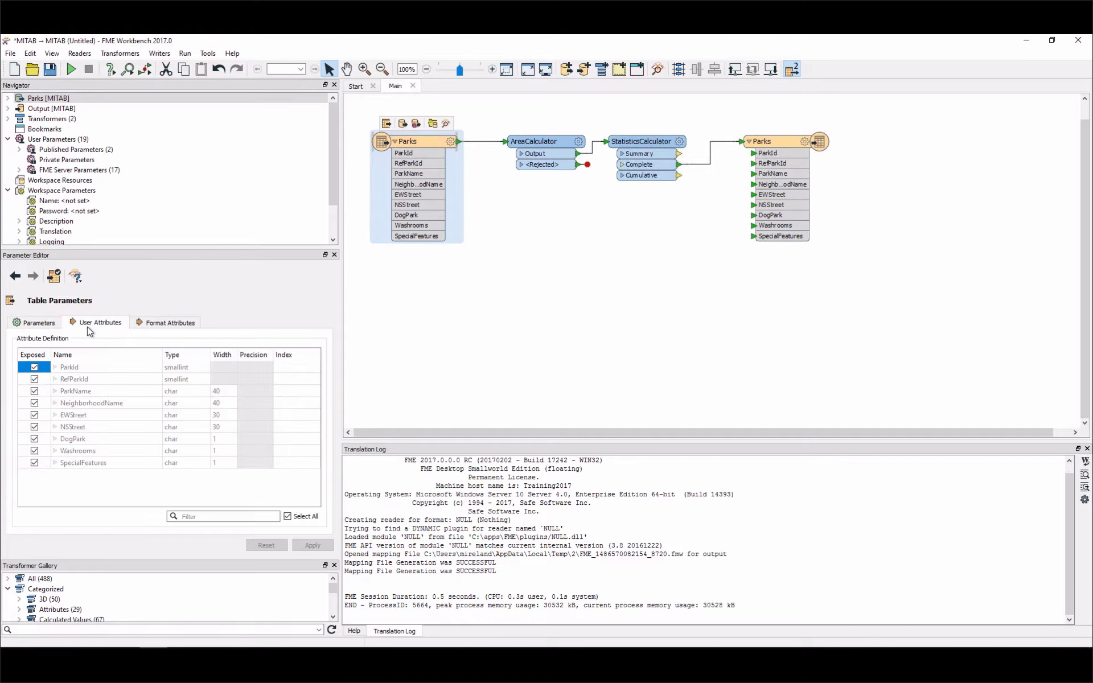
left_click(33, 379)
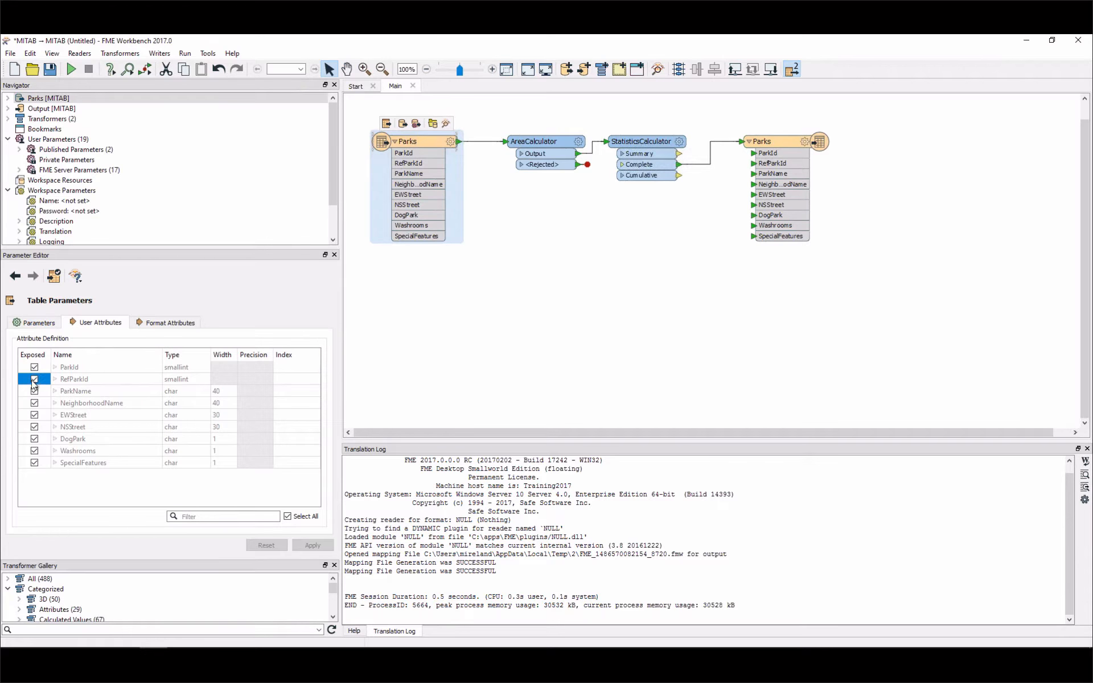
left_click(34, 415)
left_click(34, 427)
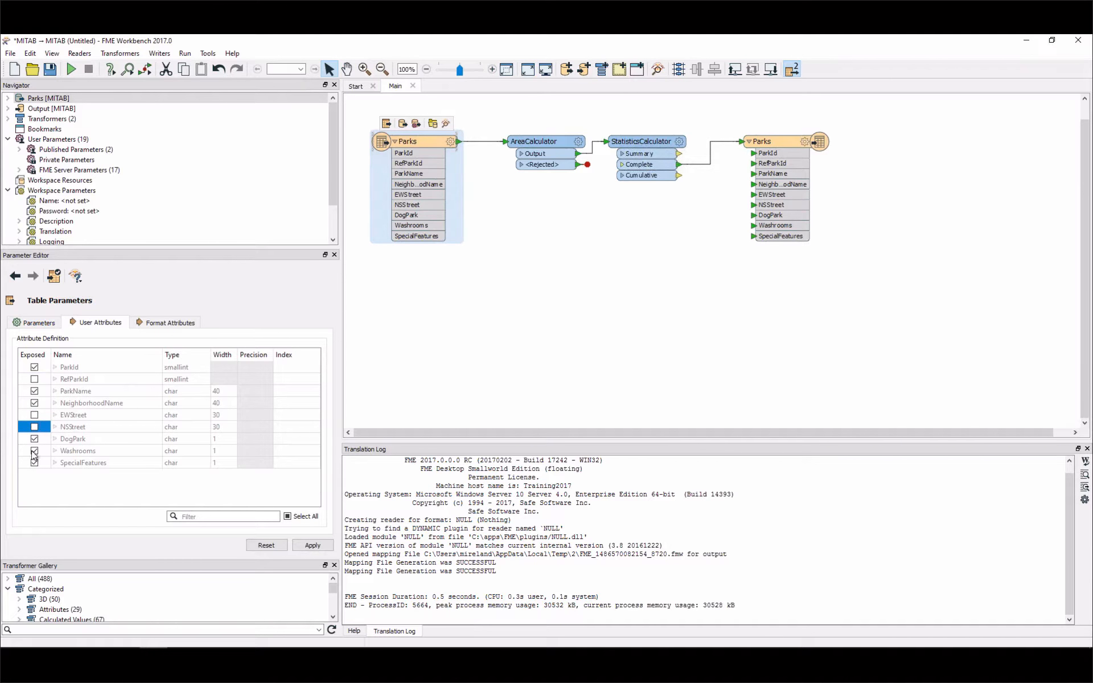
left_click(34, 451)
left_click(34, 463)
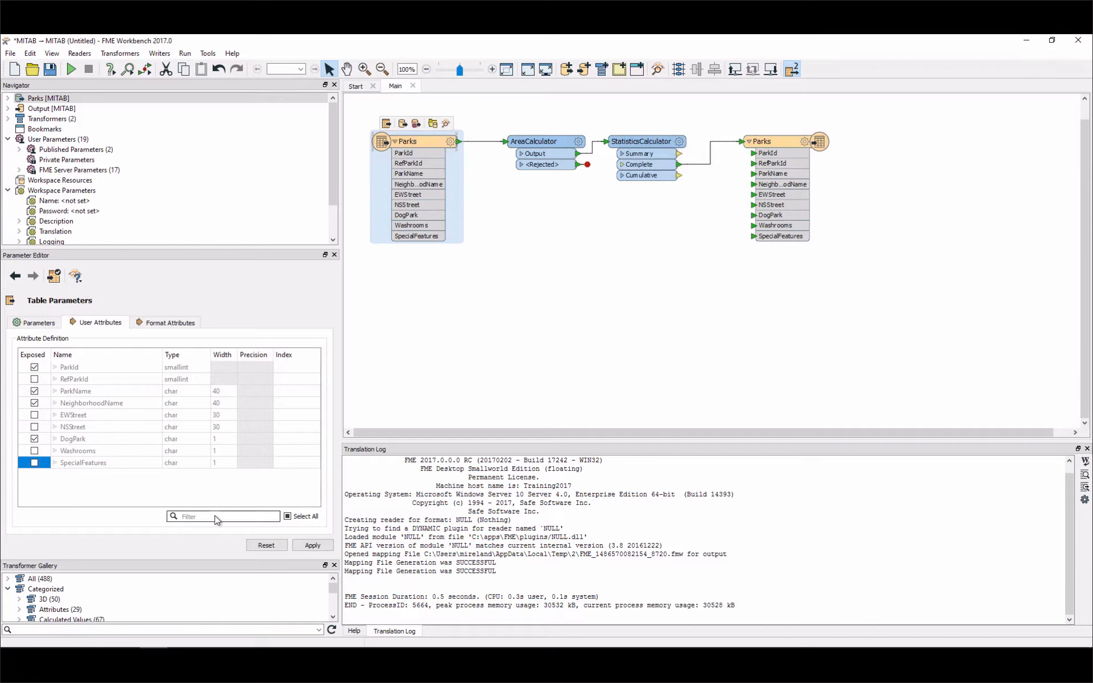
left_click(312, 546)
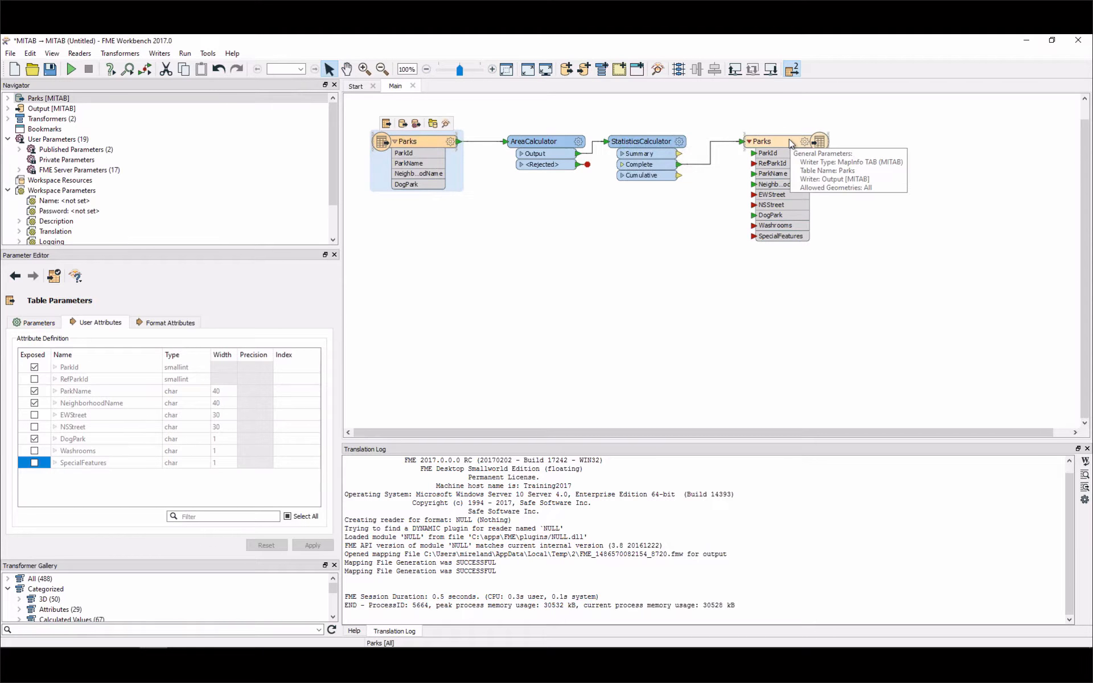
Apply the Automatic attribute definition to the destination Parks feature type and switch its definition back to Manual.
left_click(790, 141)
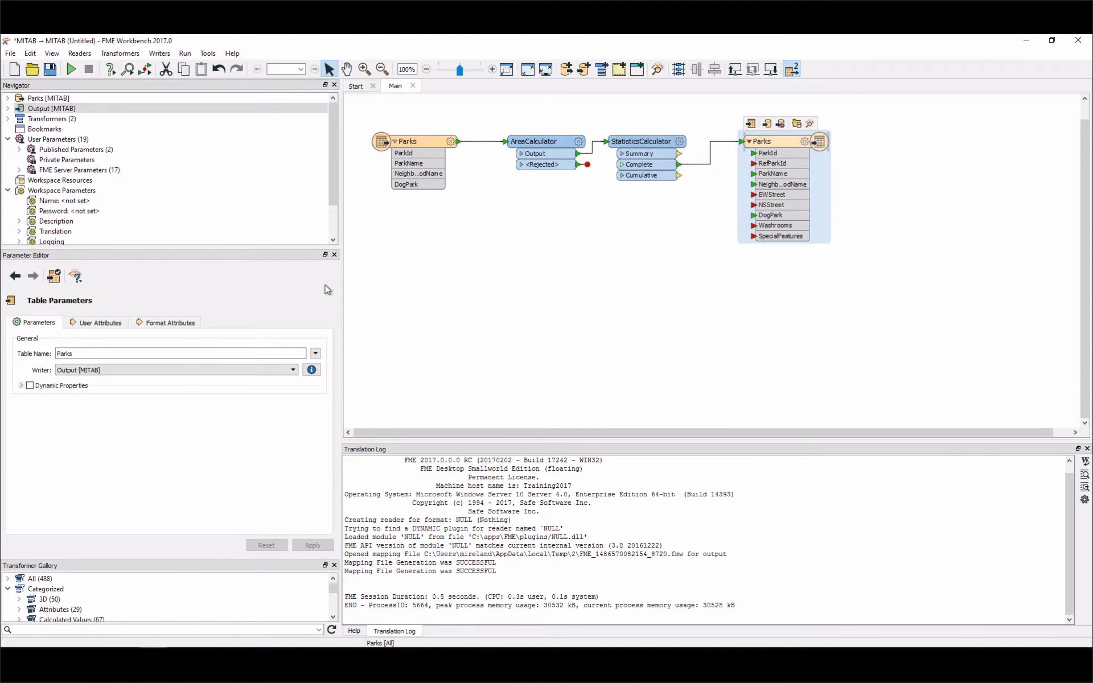
left_click(87, 329)
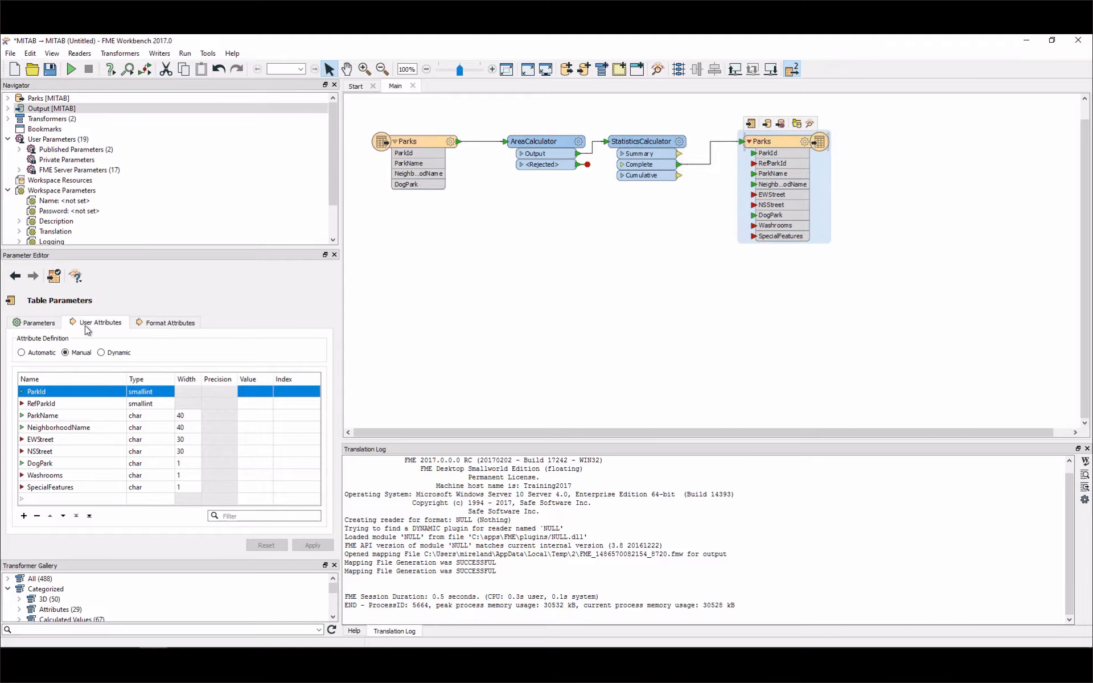
left_click(21, 352)
left_click(310, 545)
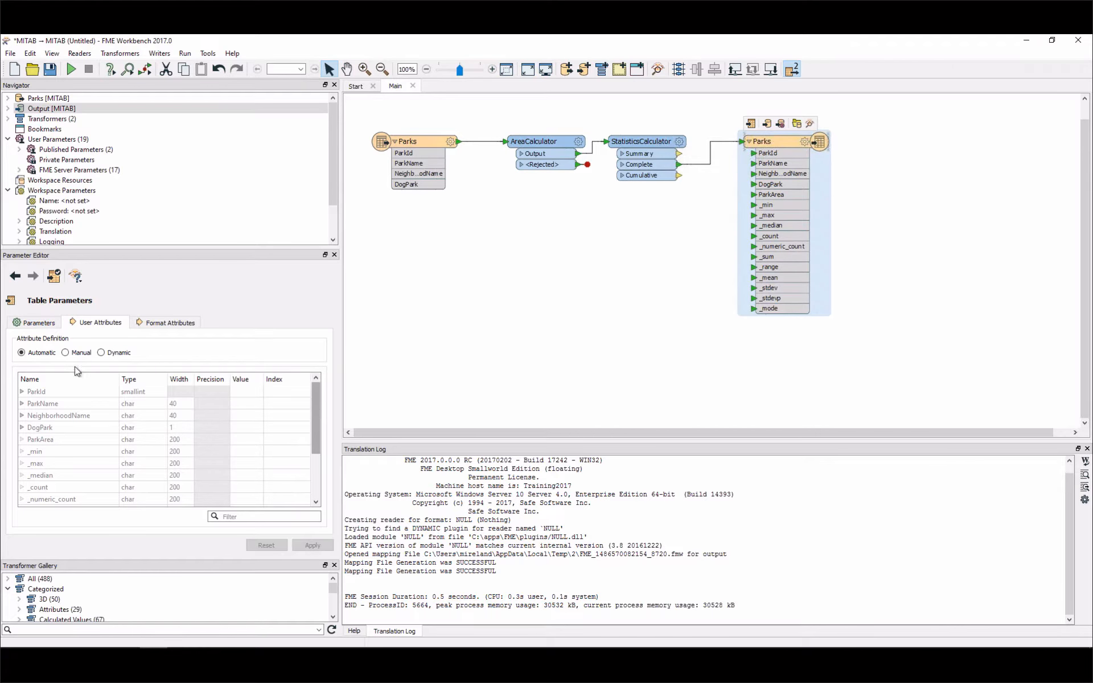
left_click(65, 353)
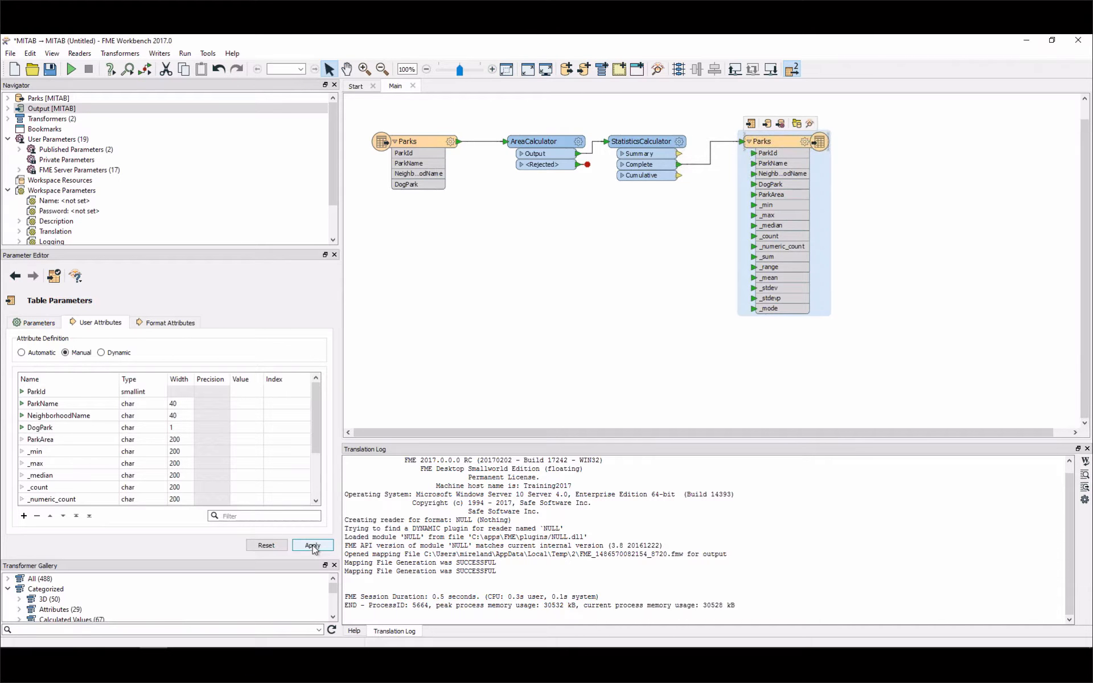
Add a char user attribute named City with the value Vancouver to the destination Parks feature type.
left_click_drag(317, 446, 319, 511)
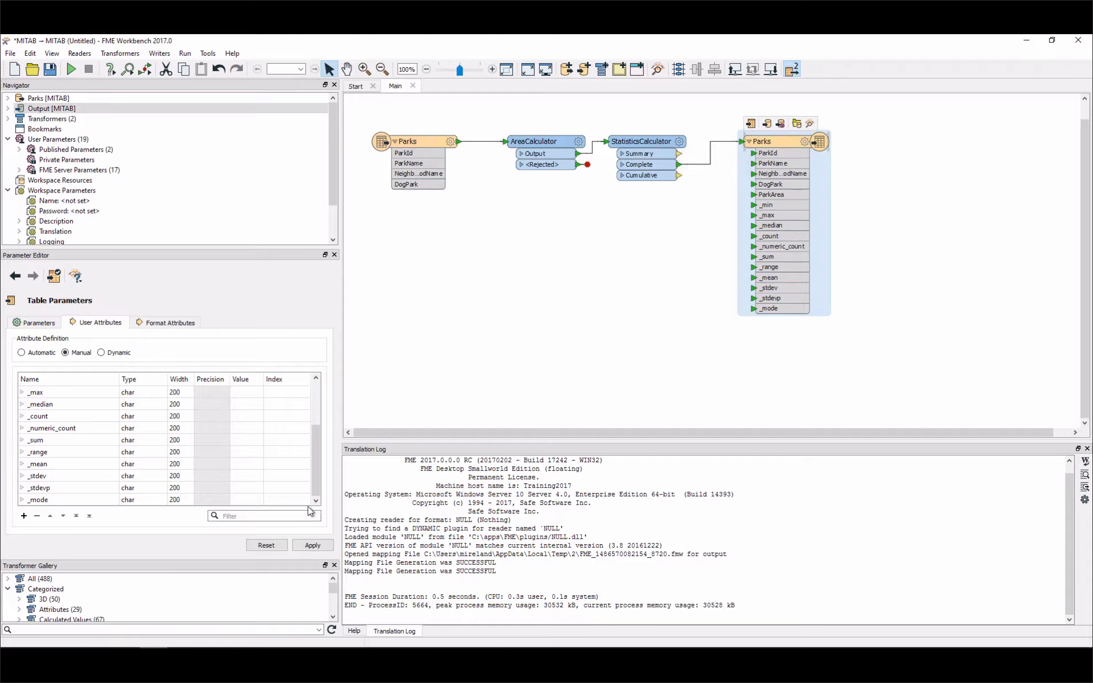
left_click(23, 516)
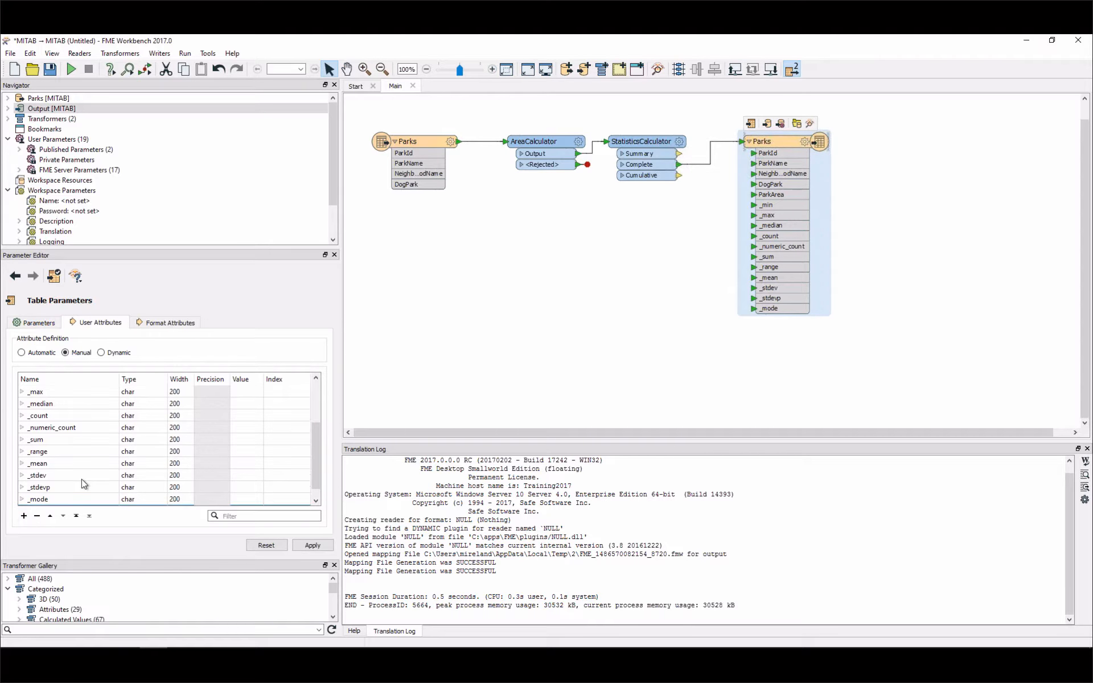
left_click(57, 500)
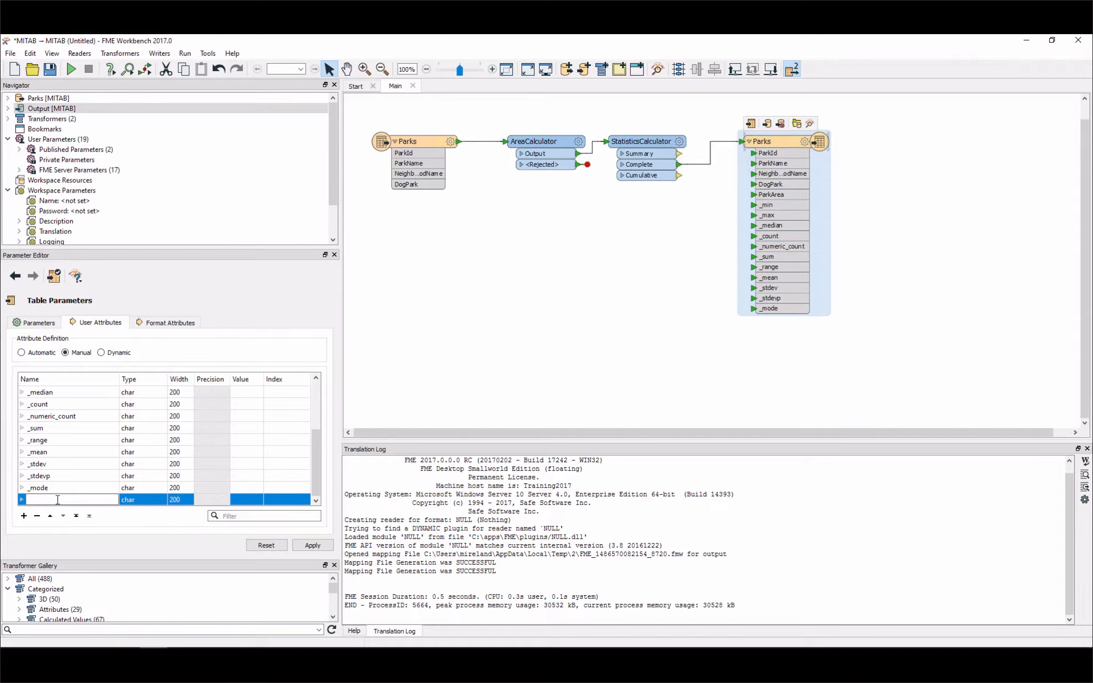
type("City")
key("Tab")
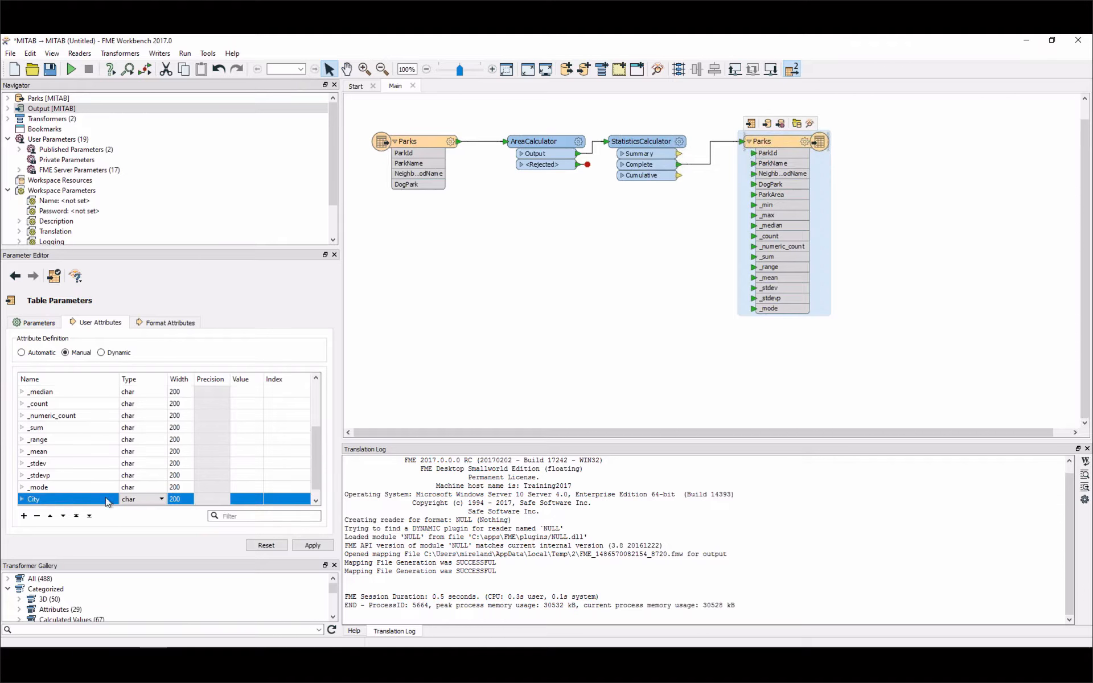
left_click(261, 500)
left_click(259, 499)
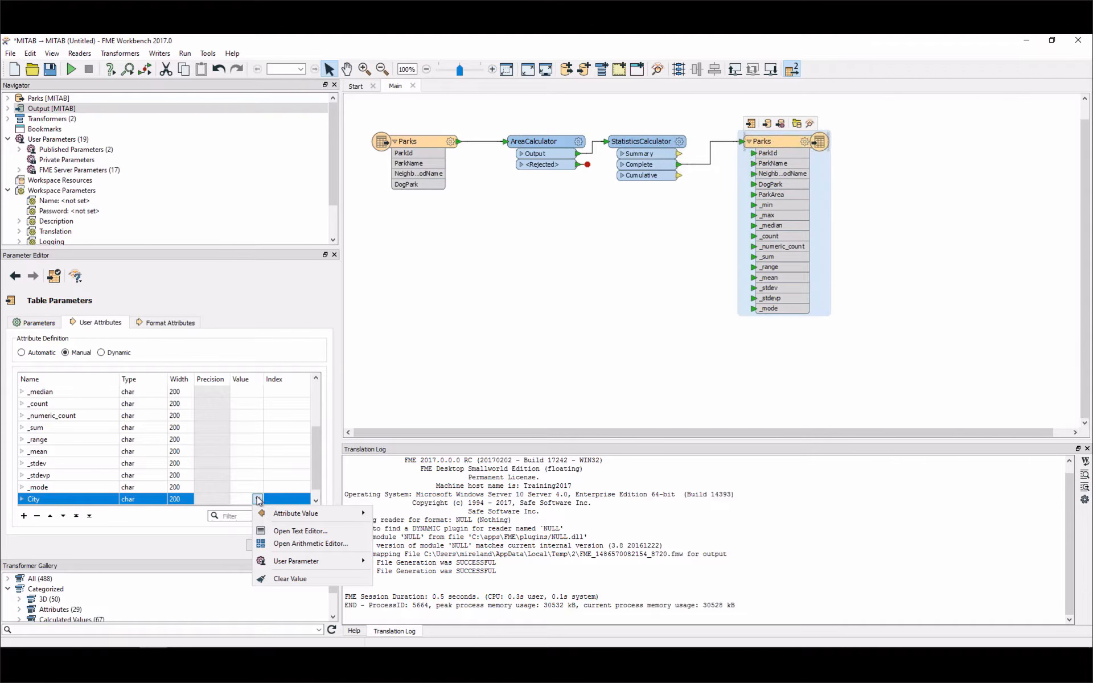
left_click(285, 532)
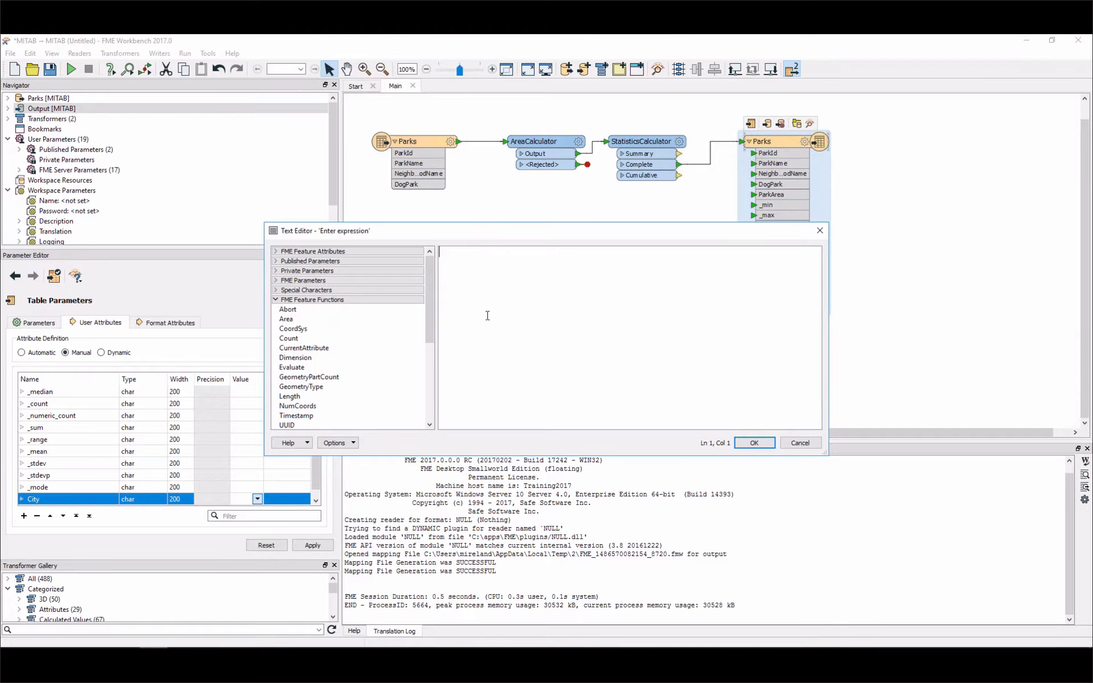
type("Vancouver")
left_click(754, 443)
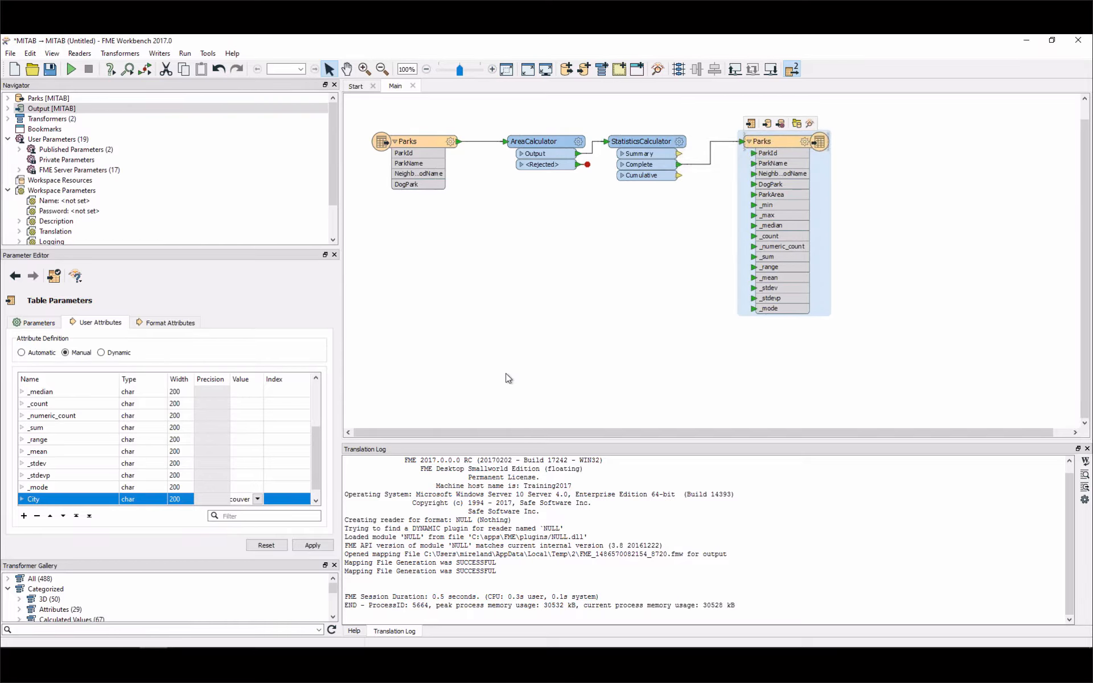
Add a FeatureWriter transformer to the empty canvas below the workflow, leaving its parameters unset.
left_click(557, 314)
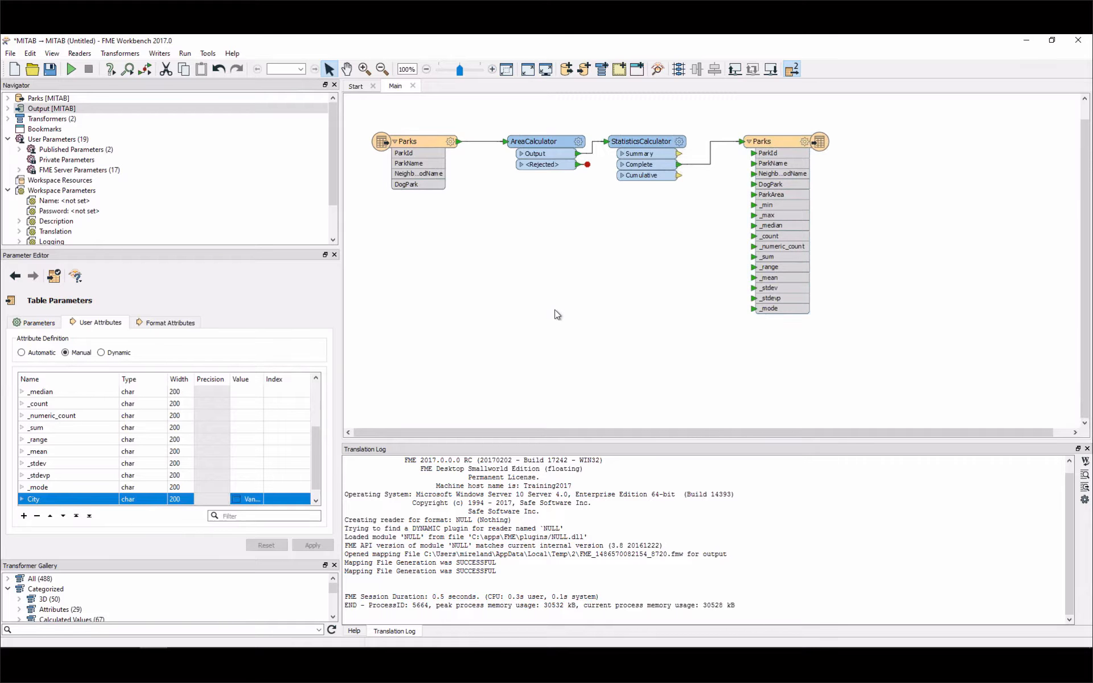
type("featurewriter")
key("Return")
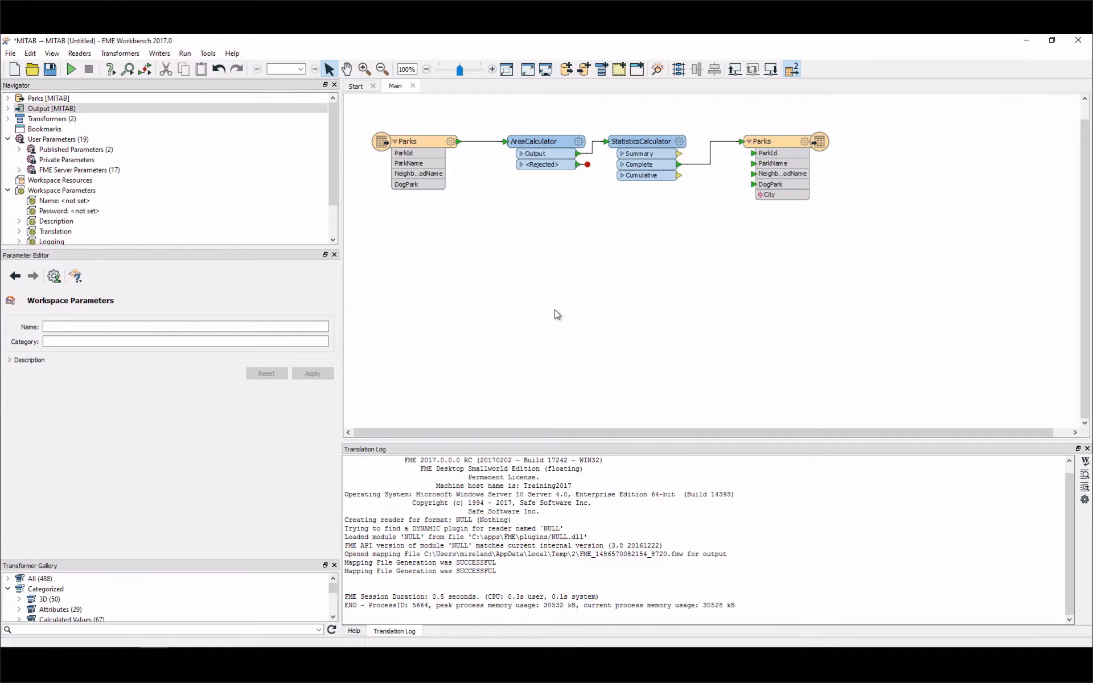
double_click(556, 313)
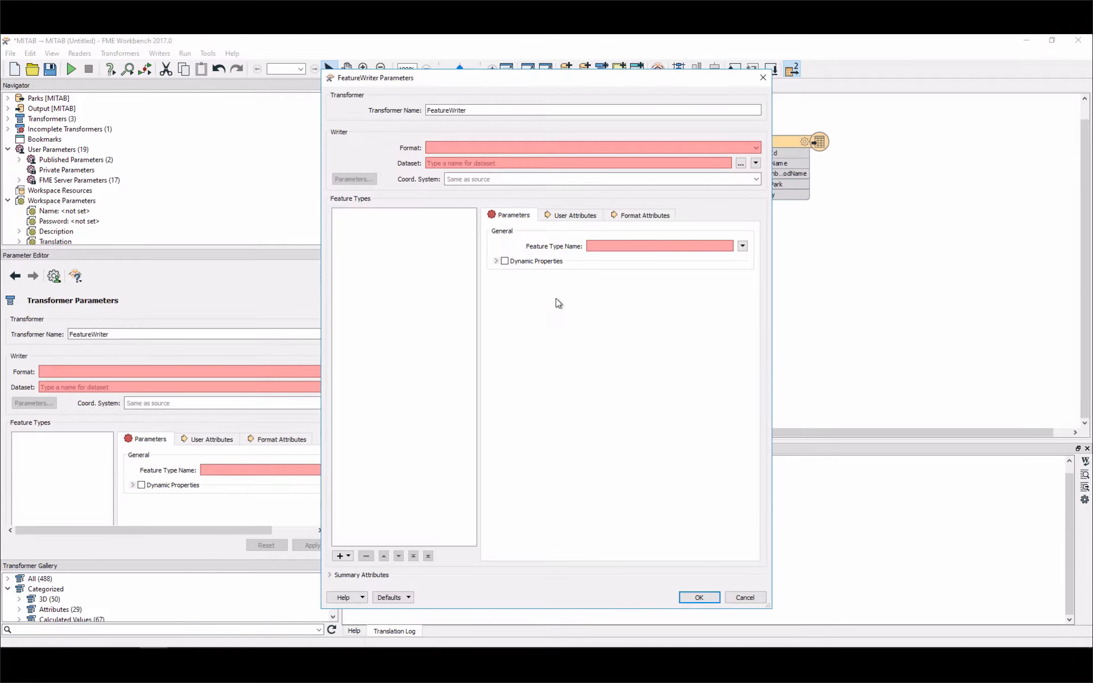
left_click(762, 79)
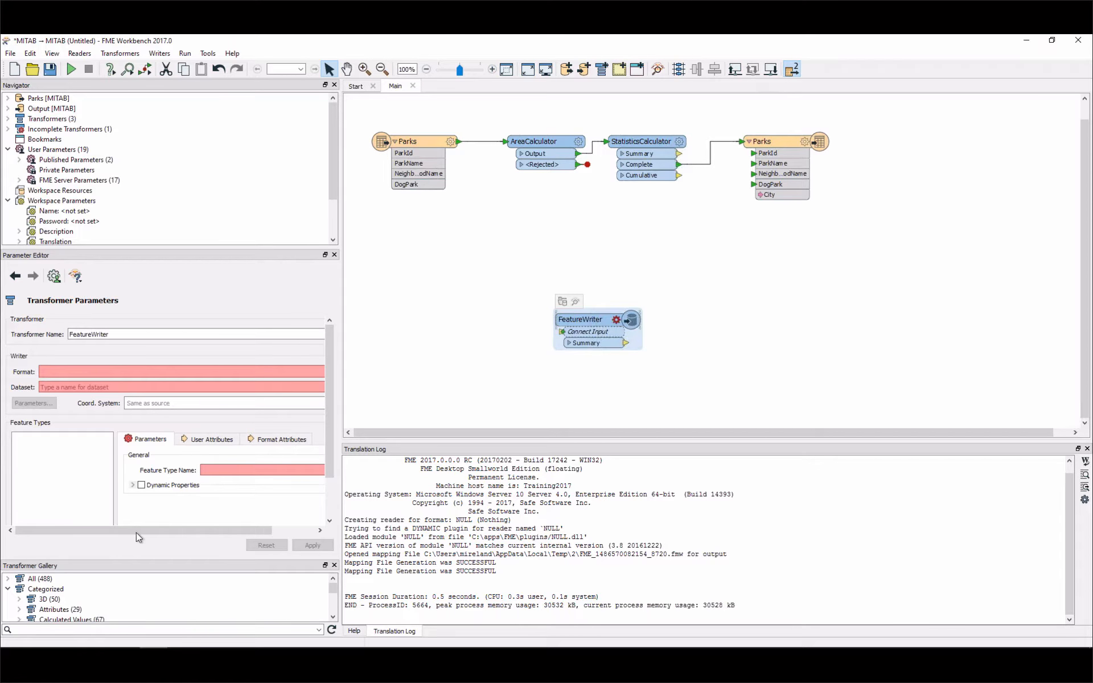
Check the value options in the FeatureWriter's user attributes, and delete the transformer from the canvas.
left_click(211, 441)
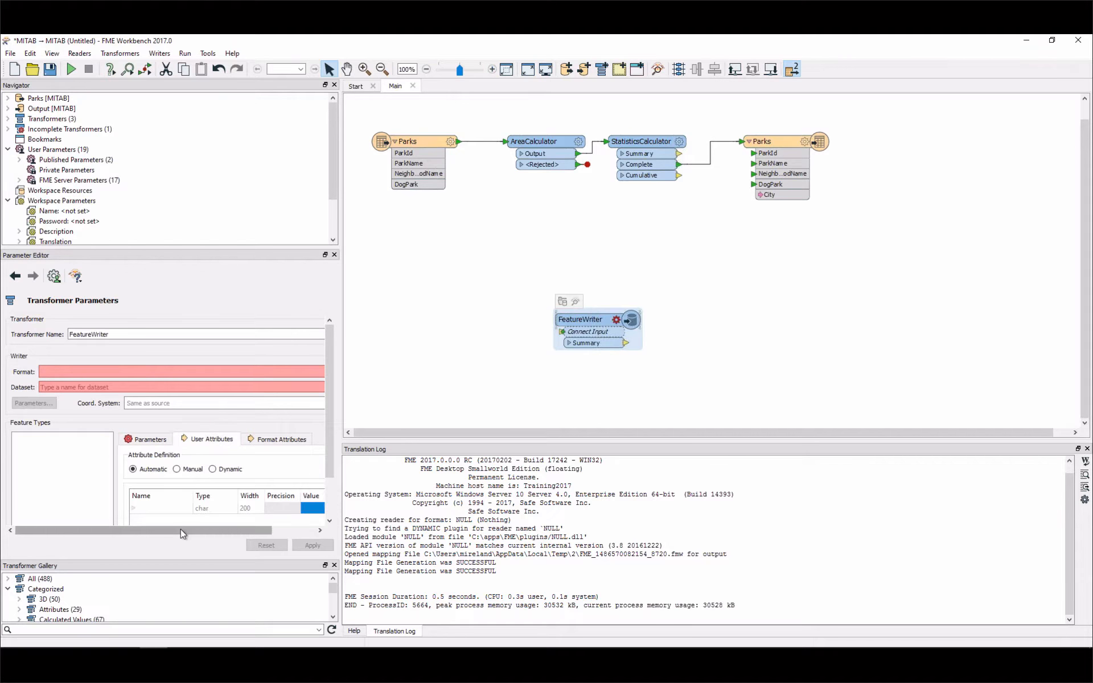
left_click_drag(180, 528, 254, 531)
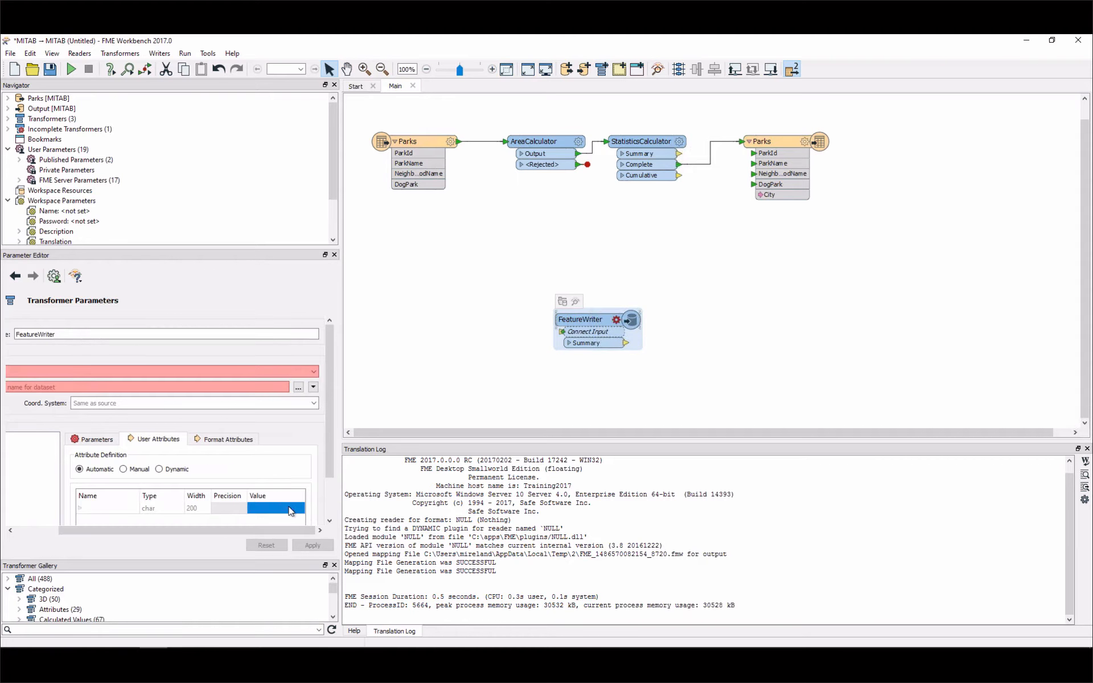
double_click(294, 509)
left_click(298, 508)
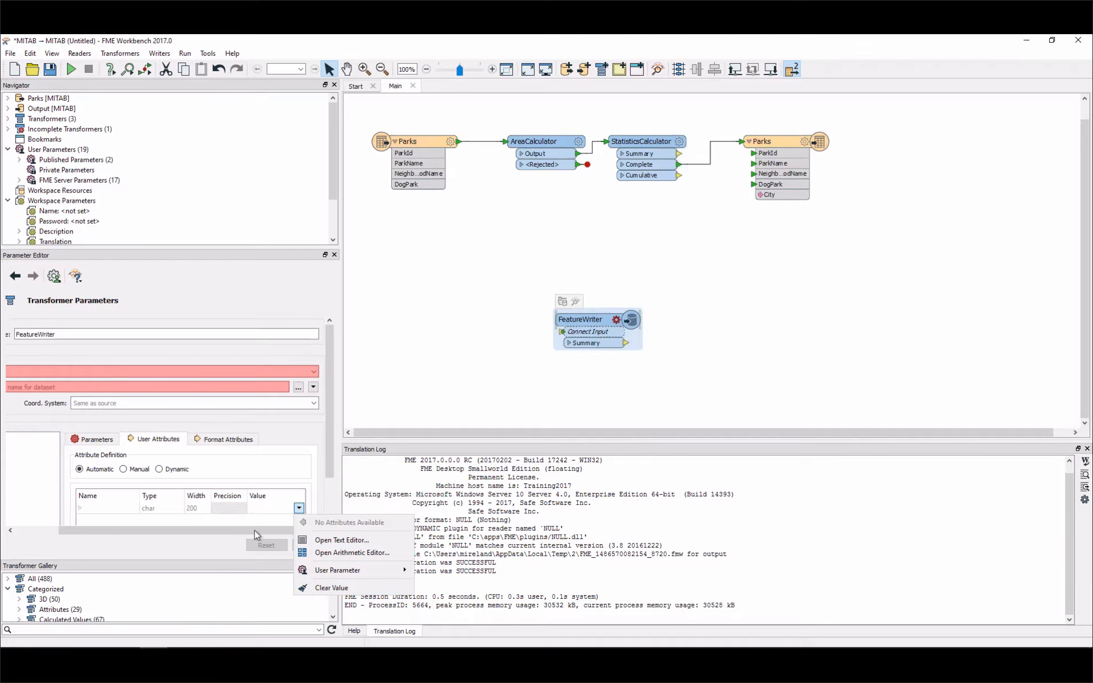
left_click(403, 370)
left_click(601, 325)
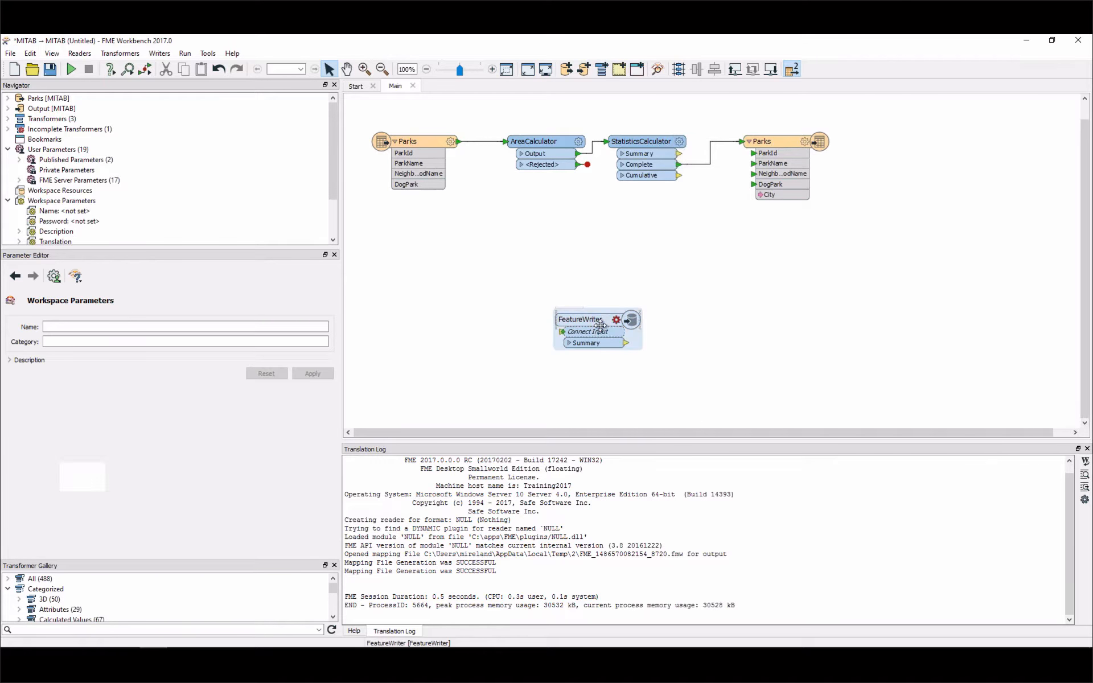
key("Delete")
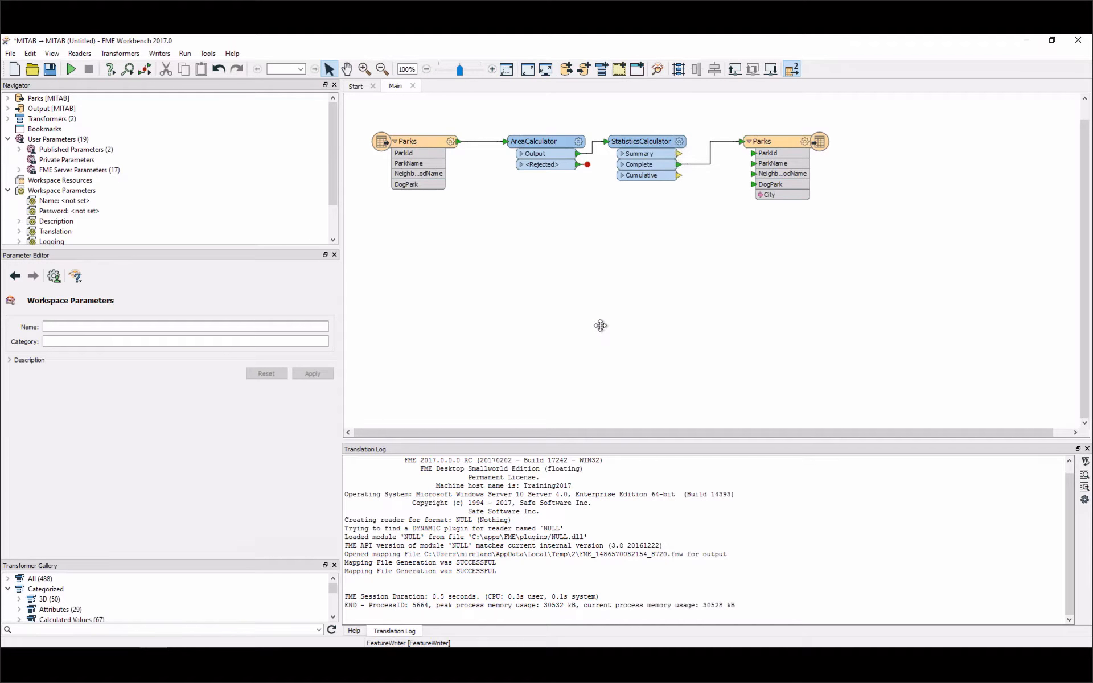
Select AreaCalculator and StatisticsCalculator together and look at which selected objects can be viewed in the parameter editor.
left_click_drag(500, 116, 696, 204)
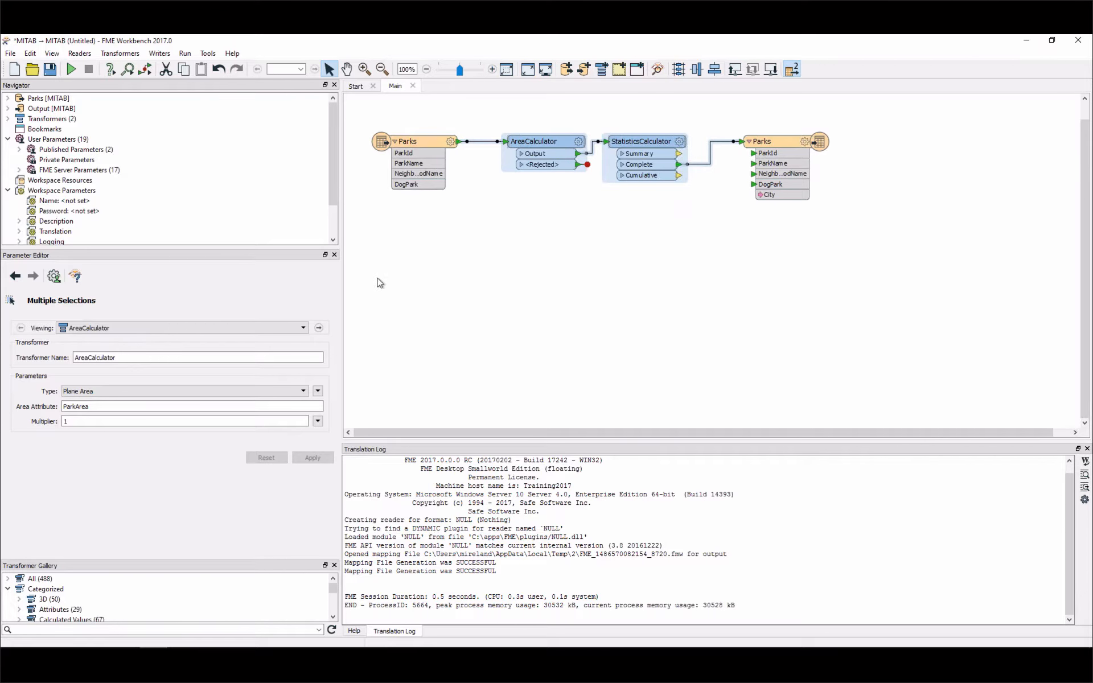
left_click(305, 329)
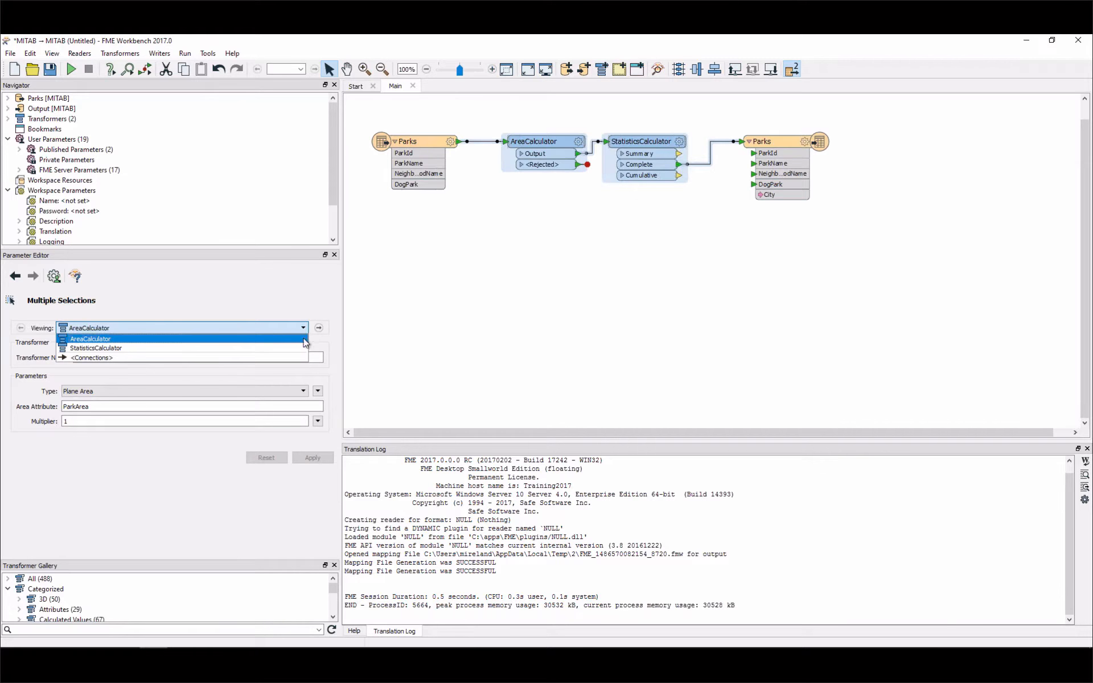
left_click(602, 130)
Insert a bookmark around AreaCalculator and StatisticsCalculator and enter Deep Dive as its name.
left_click_drag(549, 113, 738, 211)
left_click(637, 69)
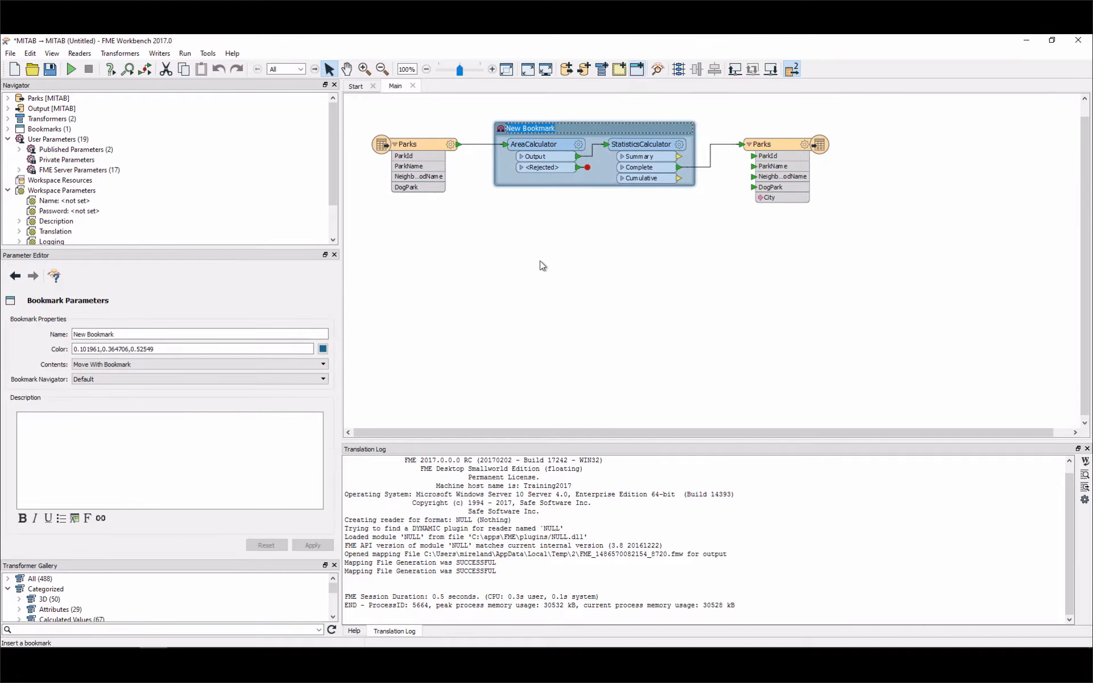
left_click(631, 129)
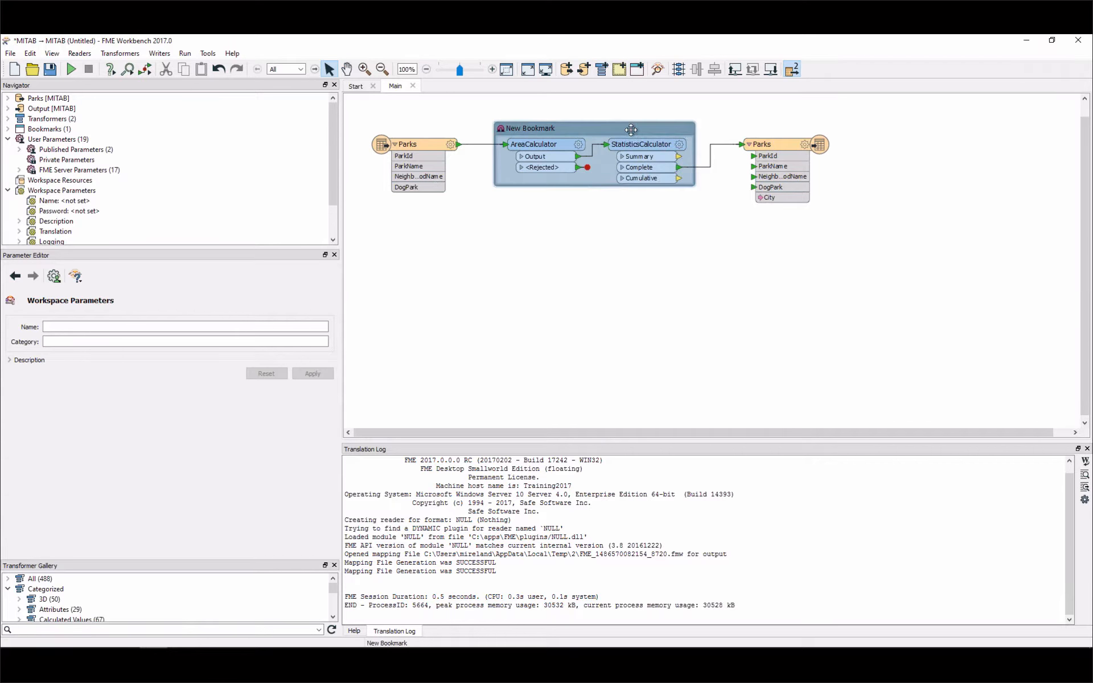
double_click(136, 332)
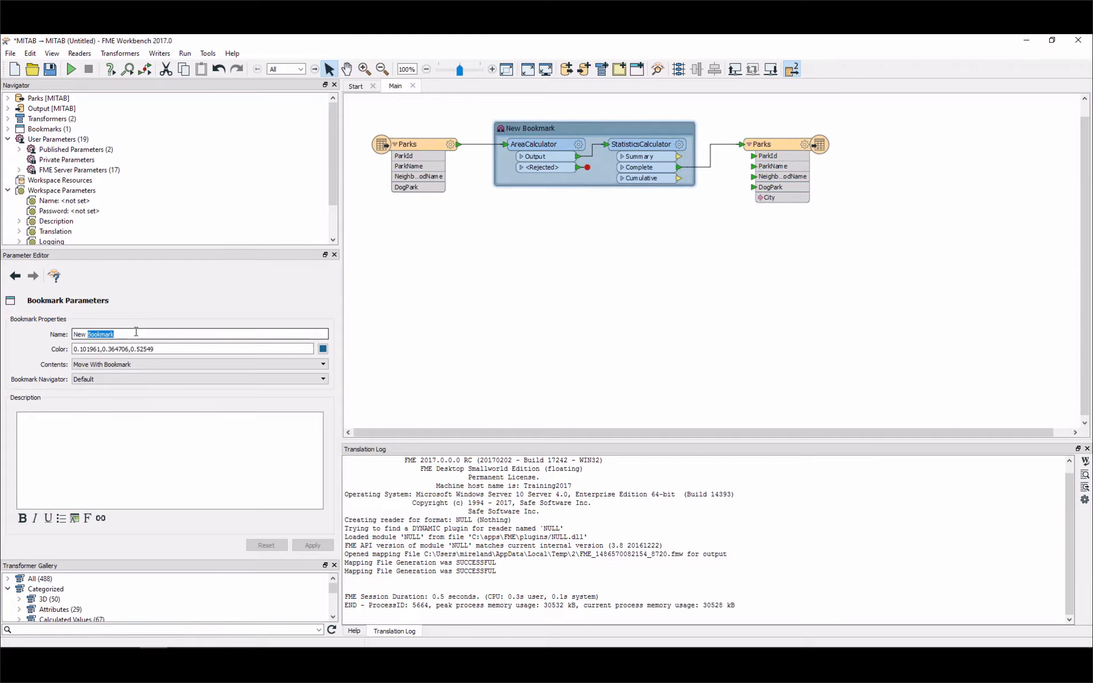
key("ctrl+a")
type("Deep Five")
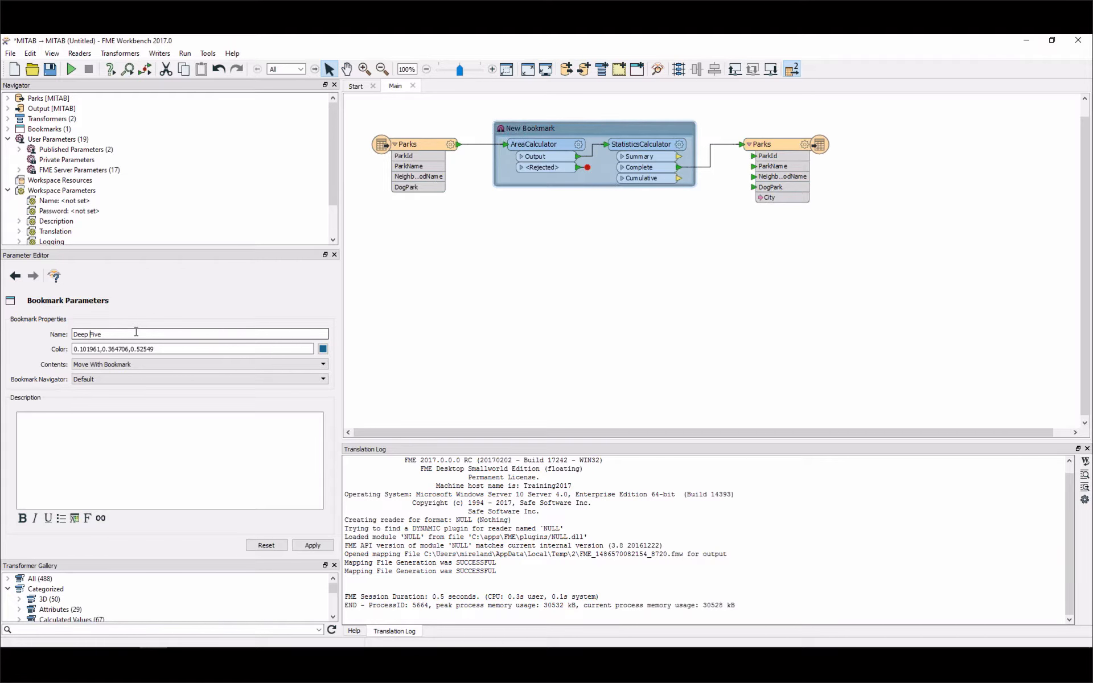
key("Delete")
type("Dive")
key("Tab")
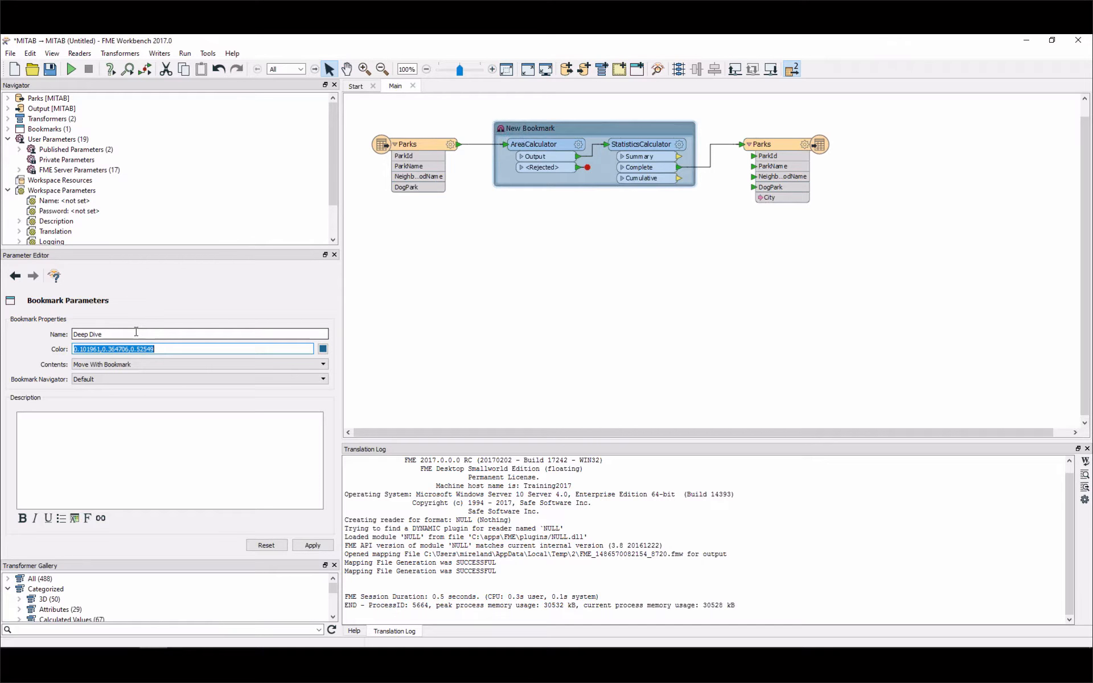
Set the bookmark's color to orange #ff5500 and apply its parameters.
left_click(323, 348)
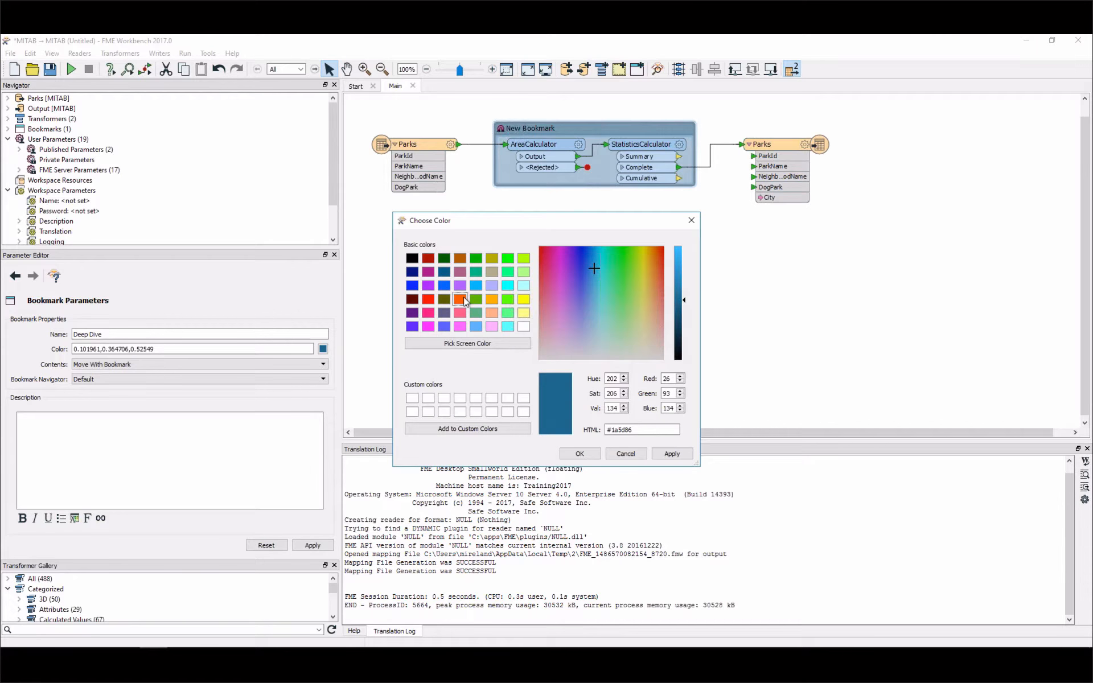
left_click(460, 298)
left_click(581, 455)
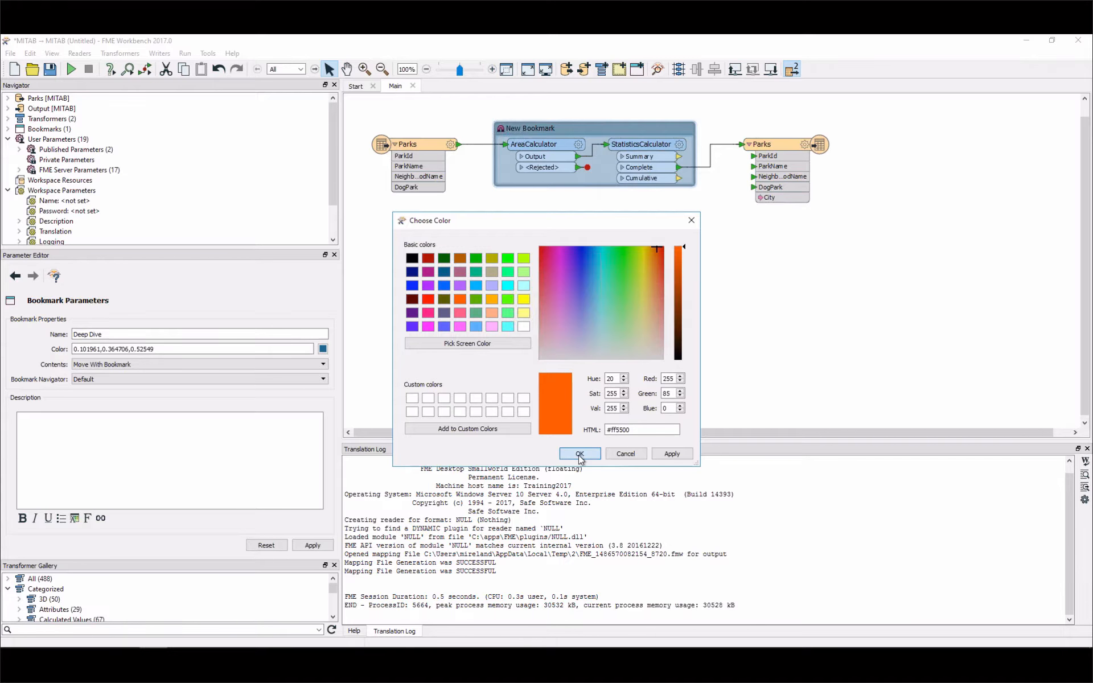
left_click(313, 545)
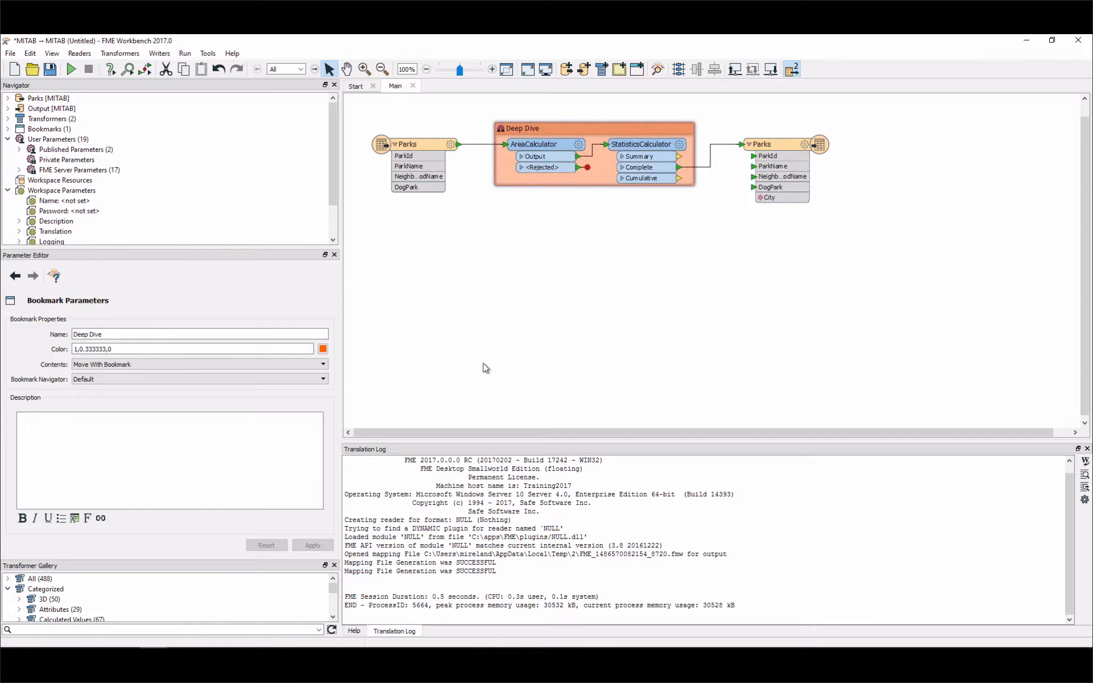
left_click(485, 368)
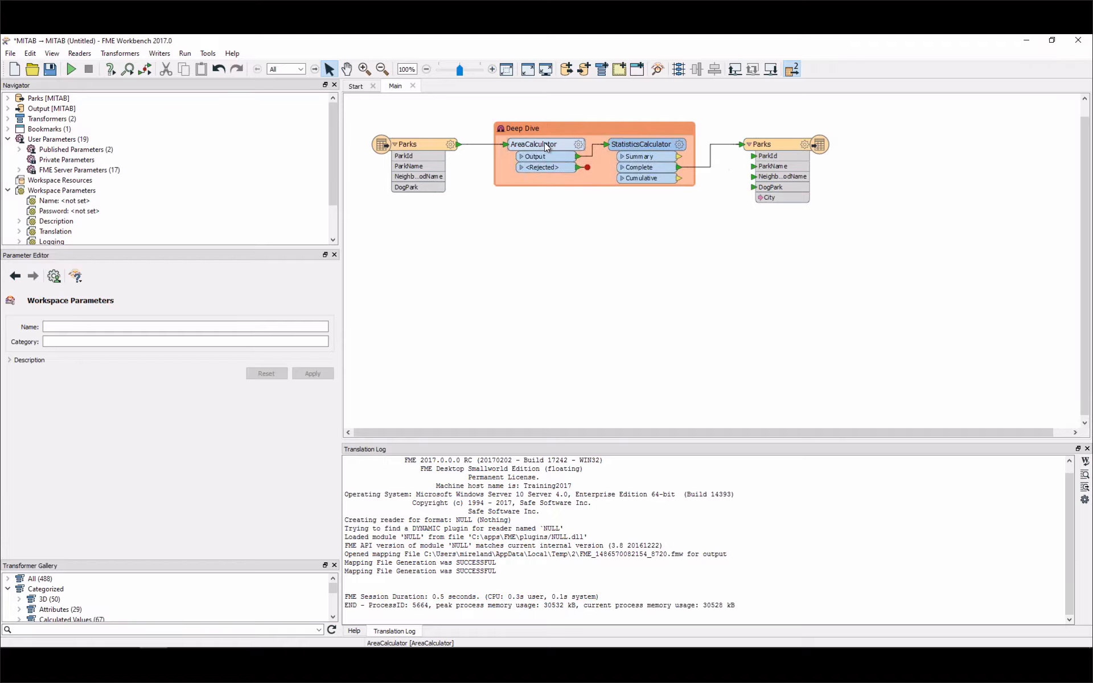
Move AreaCalculator and StatisticsCalculator below the Deep Dive bookmark, and shift the destination Parks feature type farther right.
left_click_drag(544, 142, 530, 292)
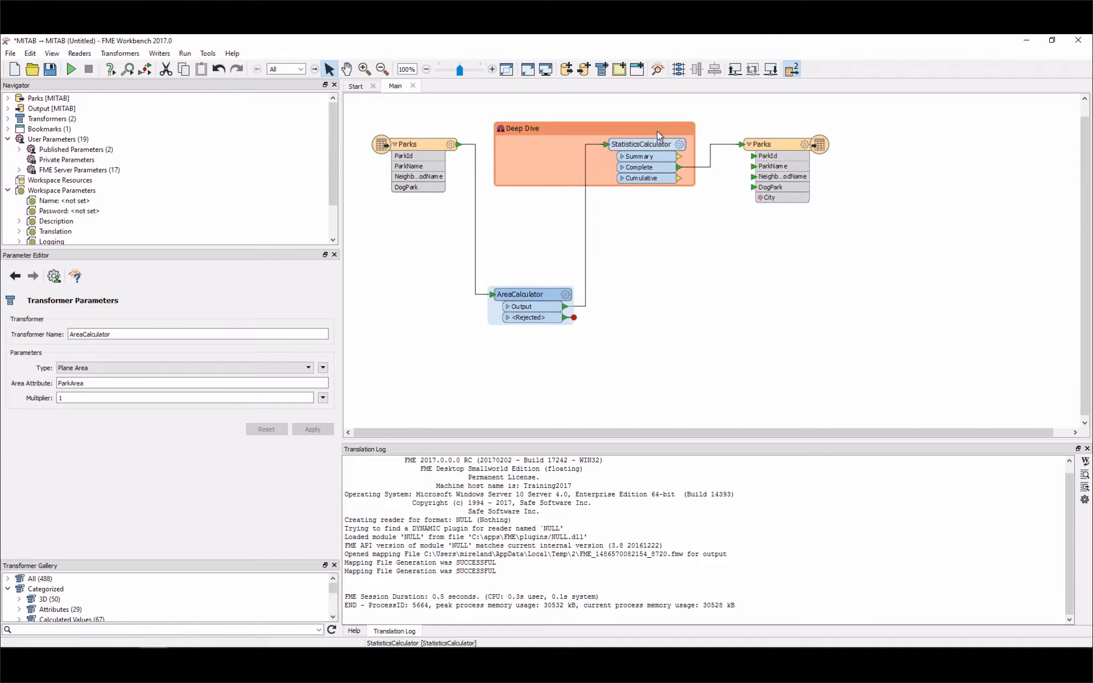
left_click_drag(654, 144, 673, 222)
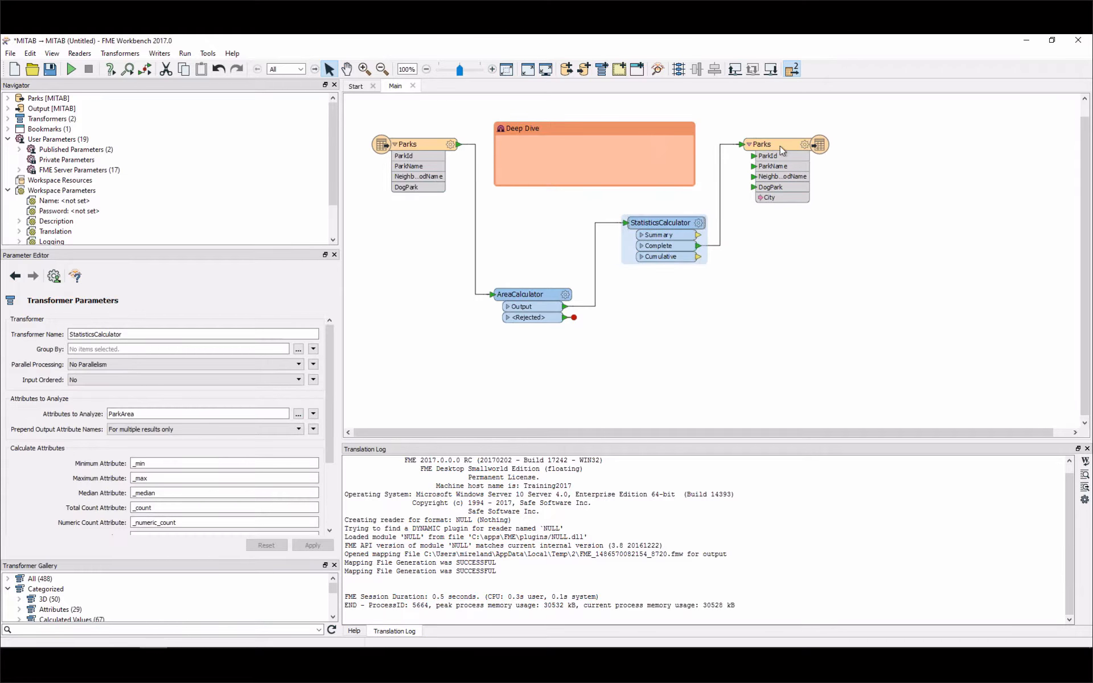
left_click_drag(782, 147, 839, 147)
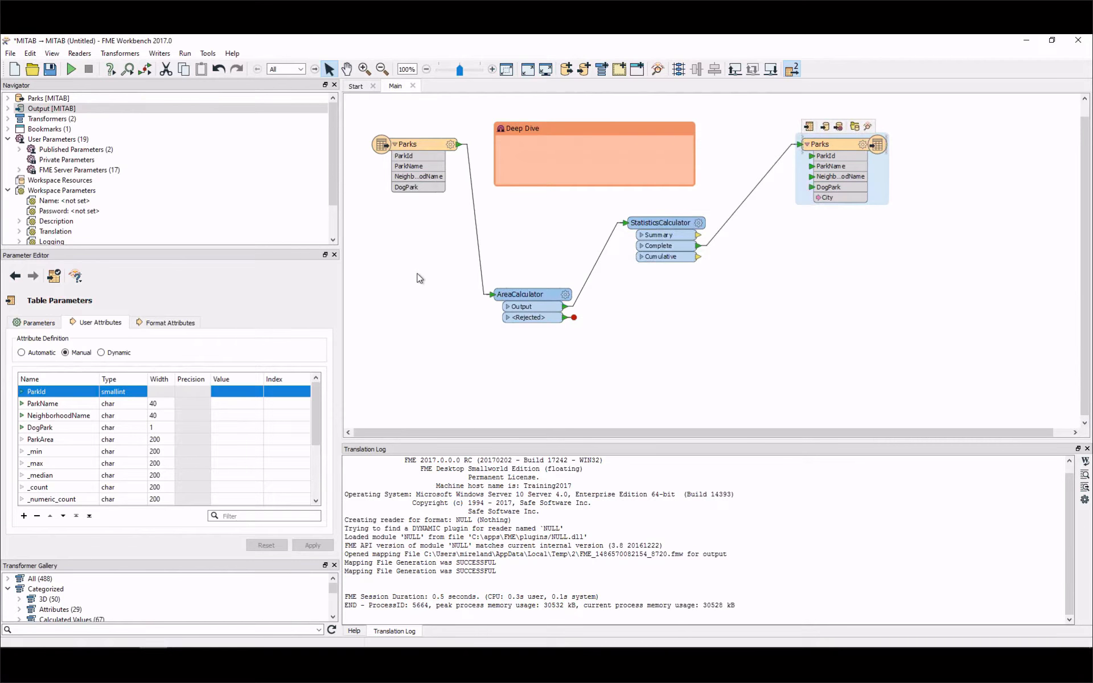
Cycle the canvas connection lines repeatedly through the curved, squared and straight styles, stopping at curved.
key("ctrl+shift+c")
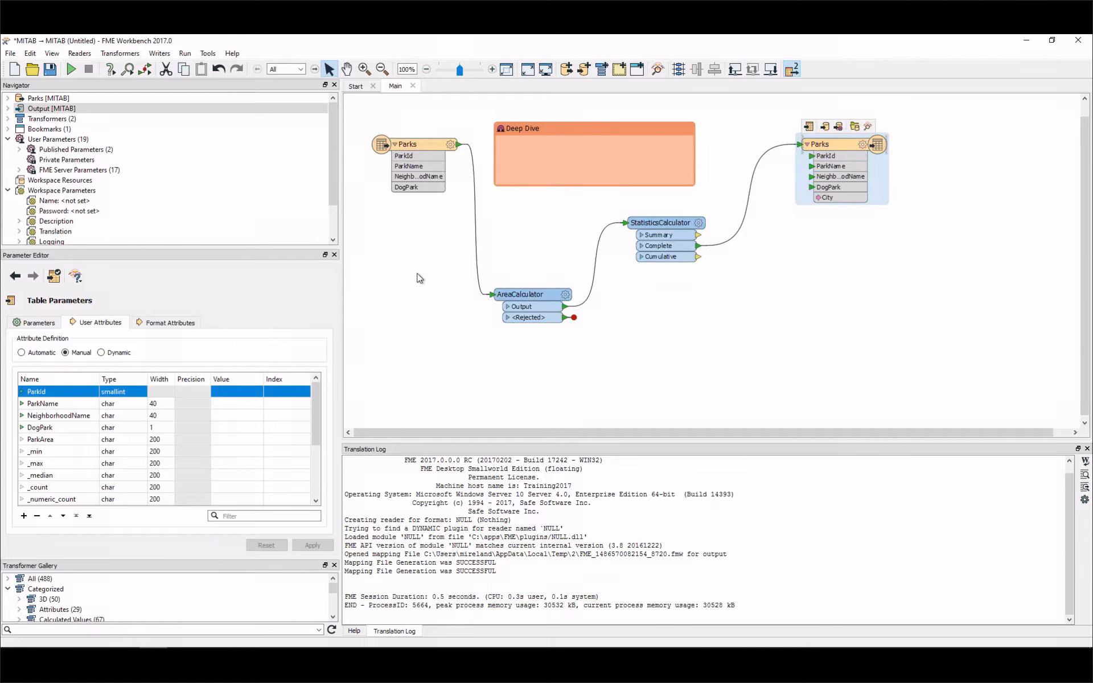
key("ctrl+shift+c")
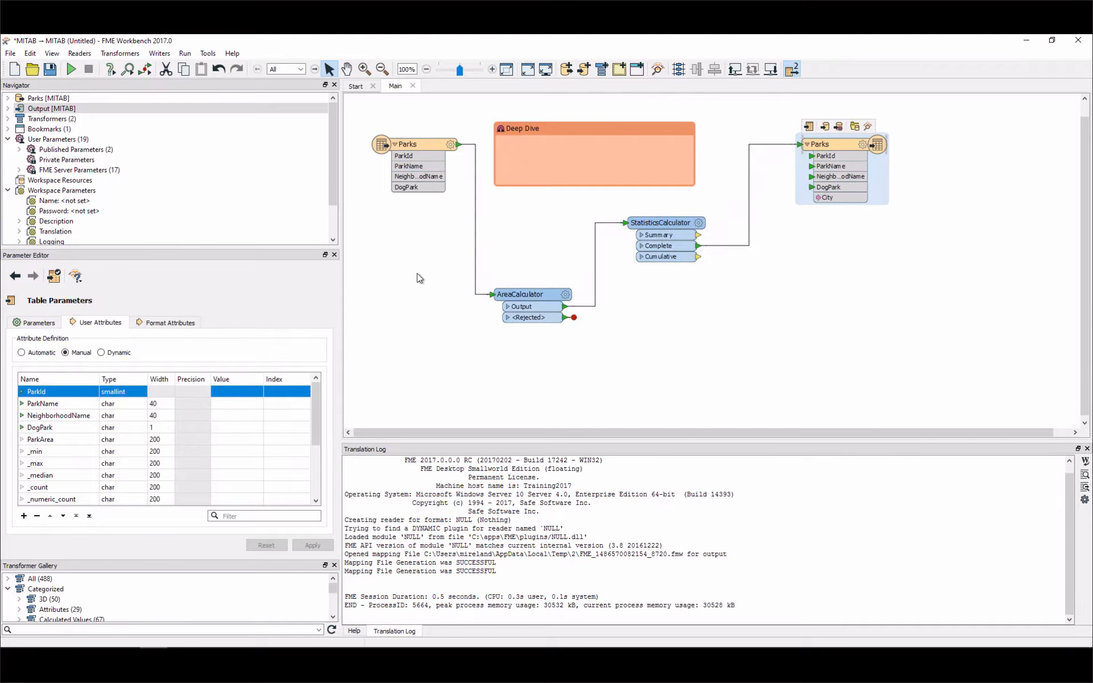
key("ctrl+shift+c")
key("ctrl+shift+c")
key("ctrl+shift+c")
key("ctrl+shift+c")
key("ctrl+shift+c")
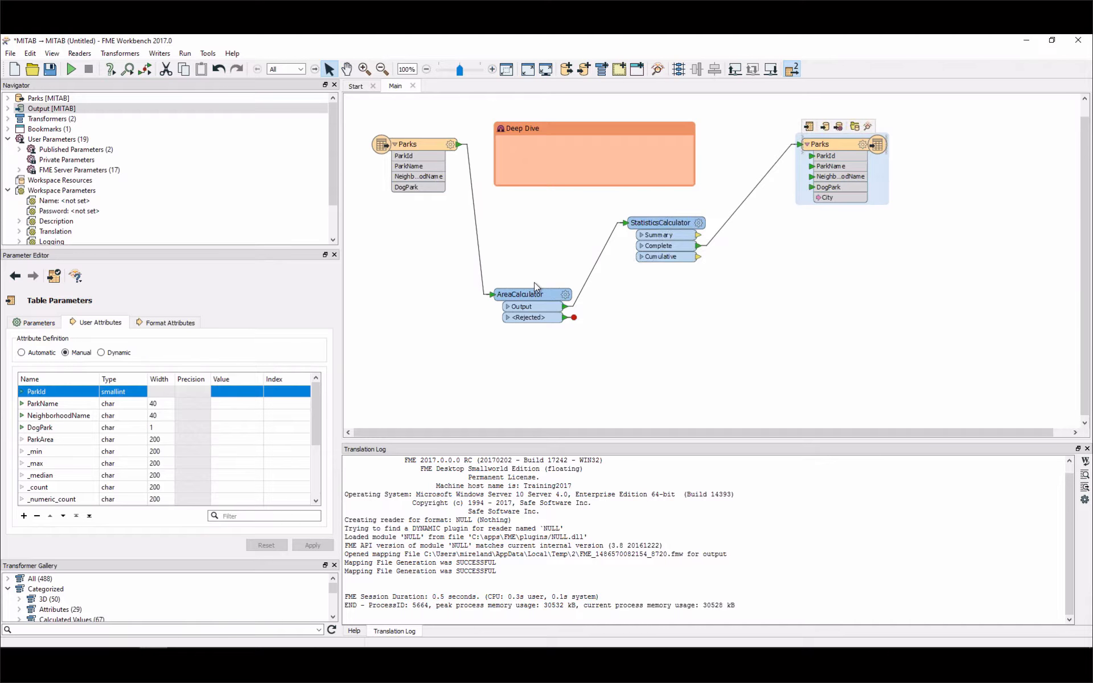
key("ctrl+shift+c")
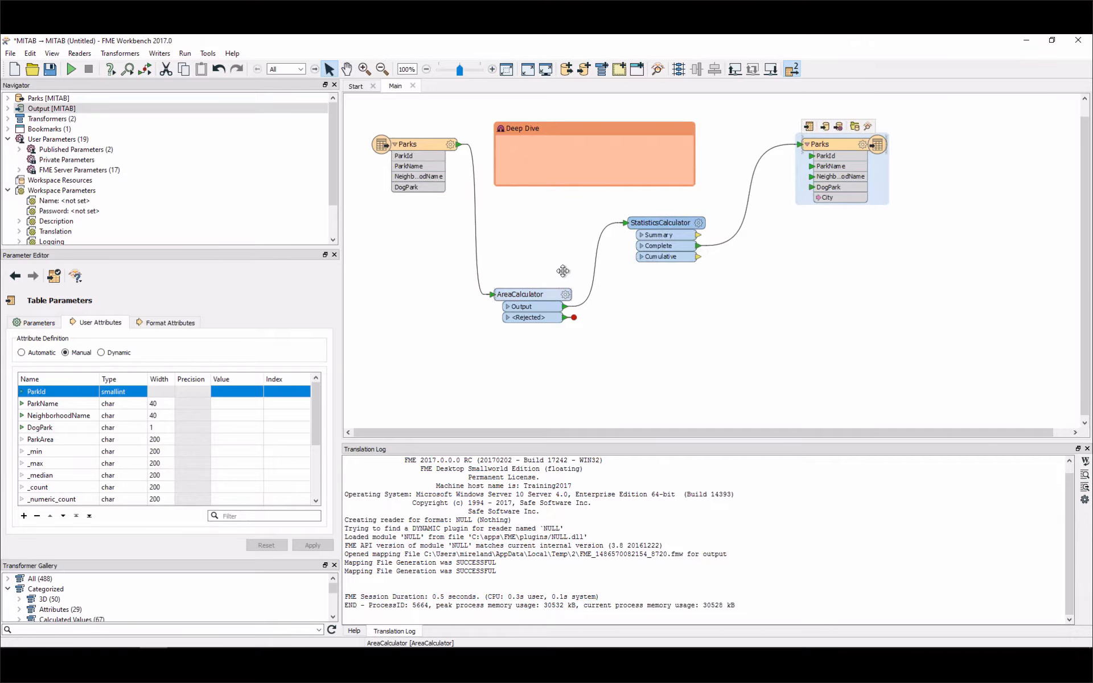
Move AreaCalculator directly beneath StatisticsCalculator to see how its connection lines are drawn in the different styles.
left_click_drag(537, 319, 640, 303)
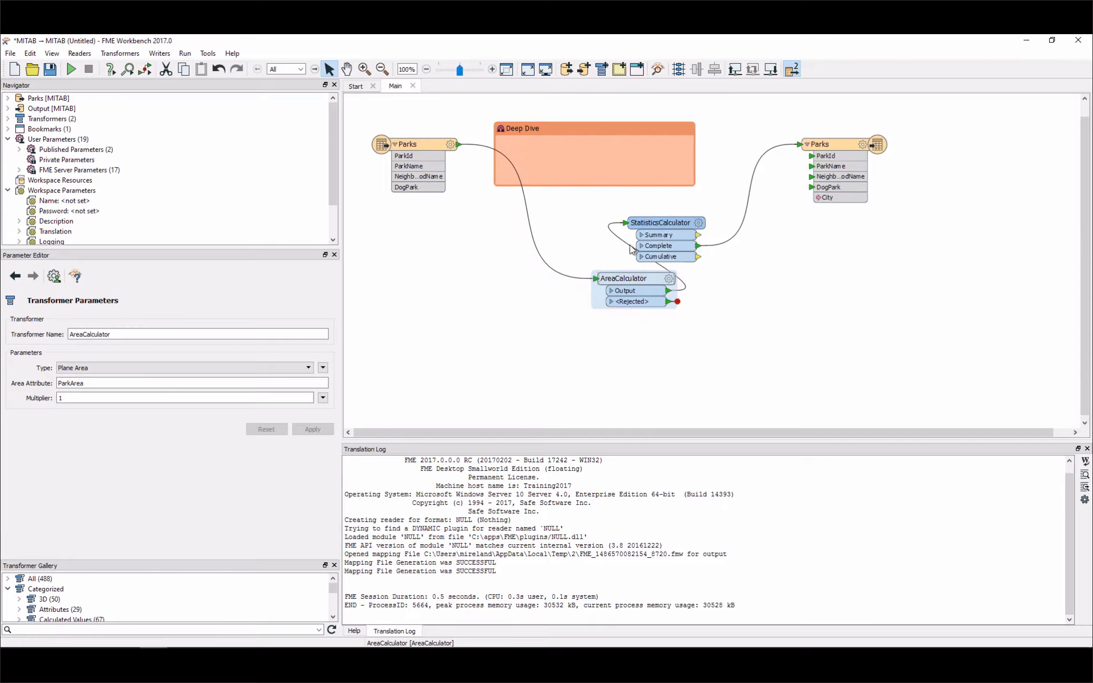
mouse_move(671, 282)
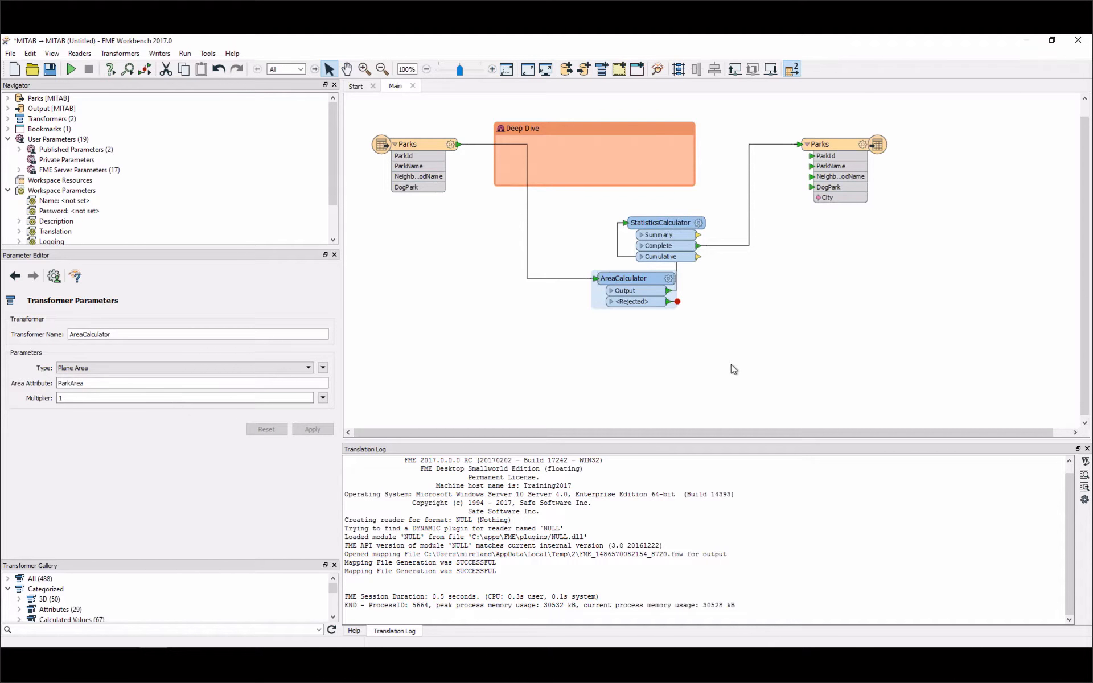
left_click_drag(644, 278, 638, 303)
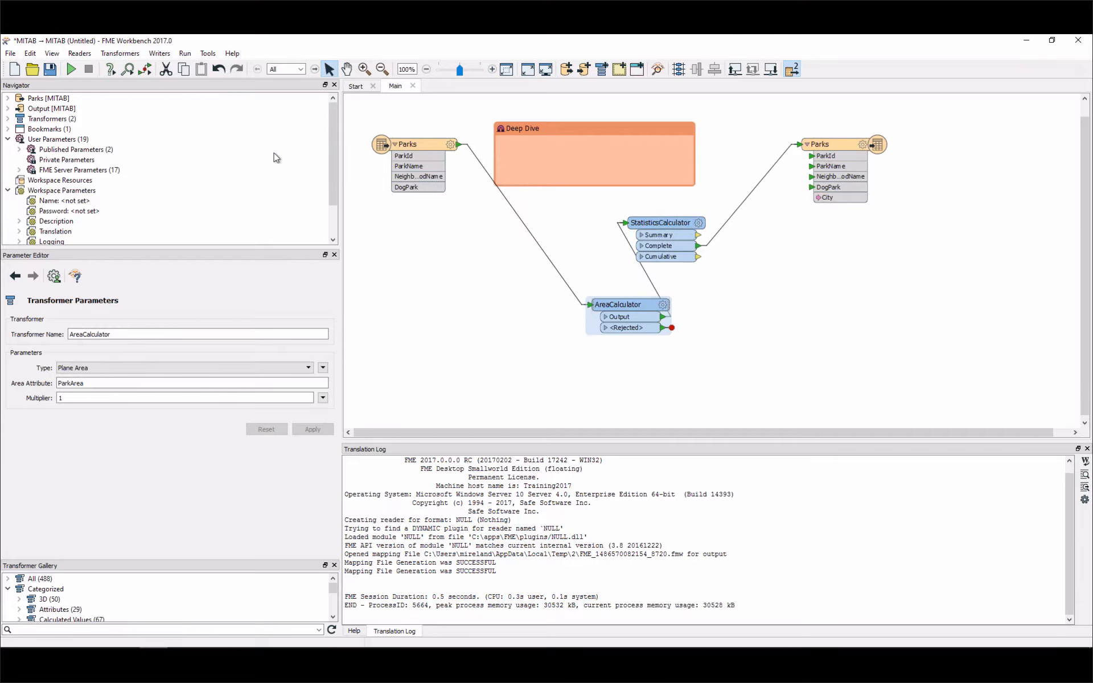
Look at the available Connection Style options for the canvas without changing the selected style.
left_click(52, 54)
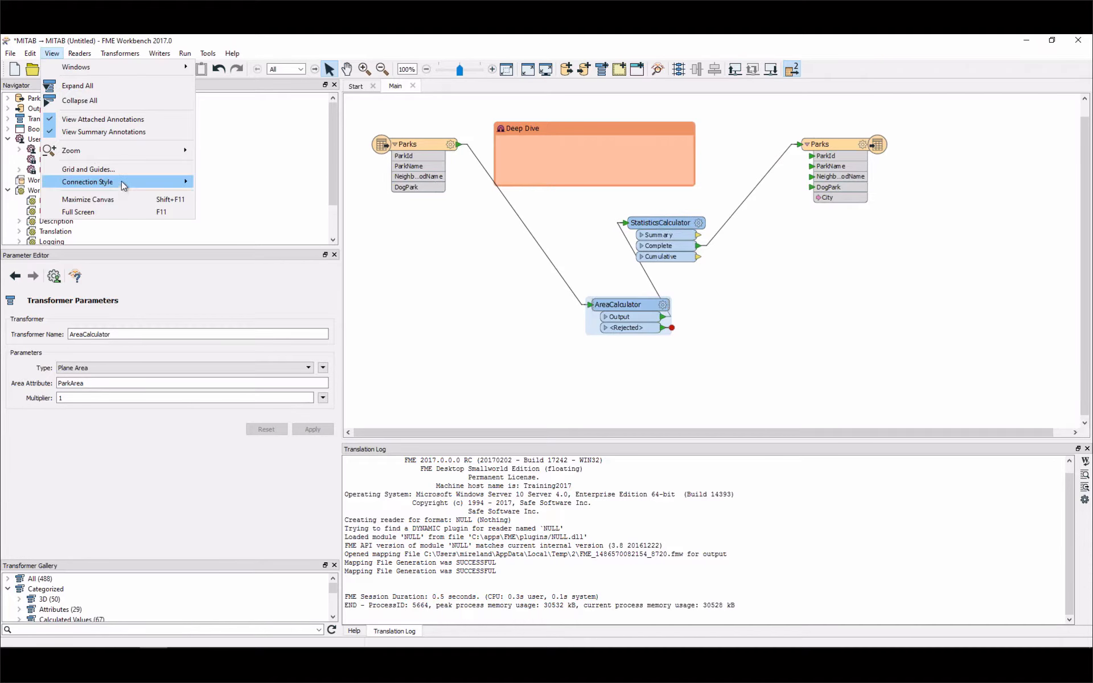
mouse_move(188, 185)
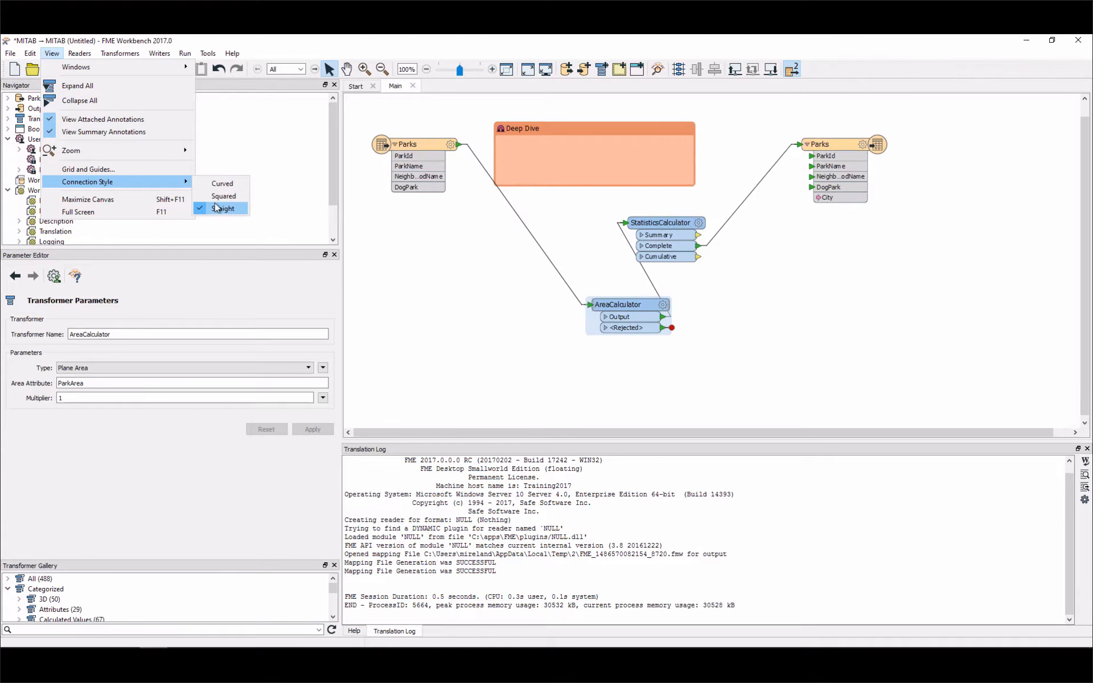
left_click(455, 313)
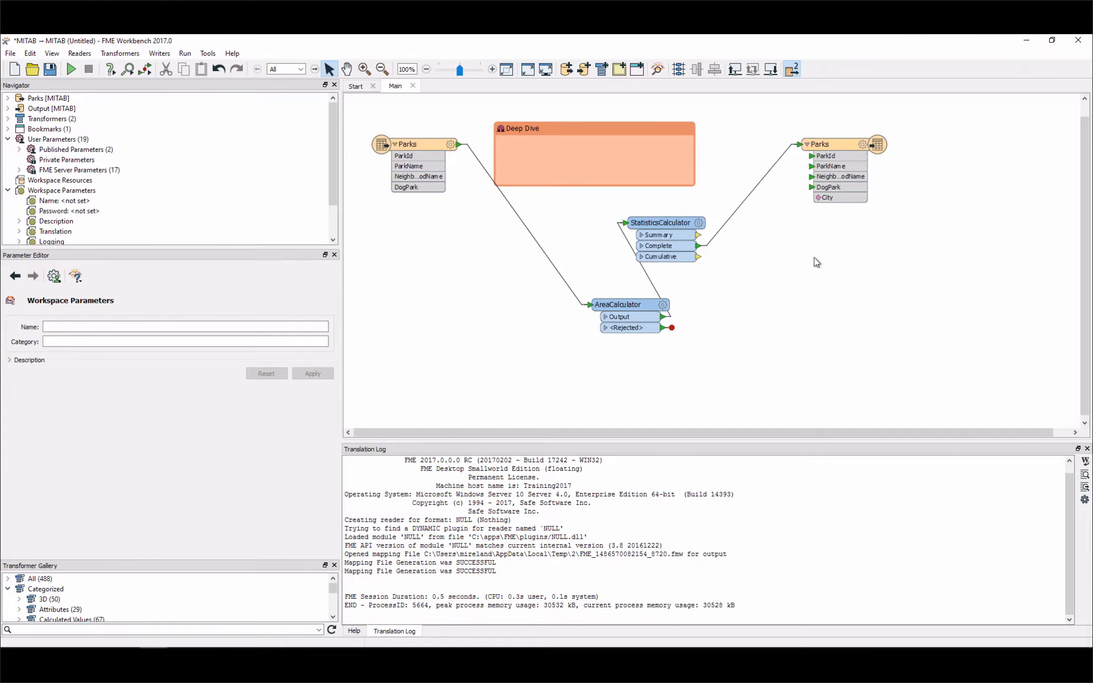
Move AreaCalculator between the source Parks and StatisticsCalculator, and connect a new Creator transformer to its input.
left_click_drag(628, 303, 537, 228)
left_click(430, 336)
type("creat")
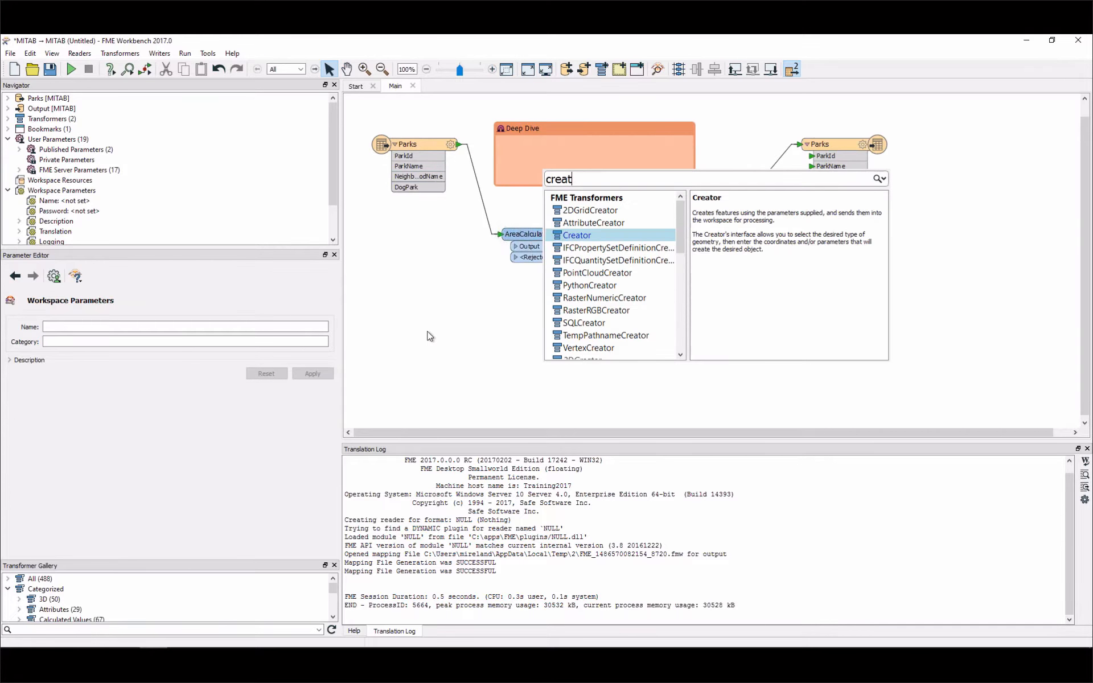
key("Return")
left_click_drag(483, 340, 500, 234)
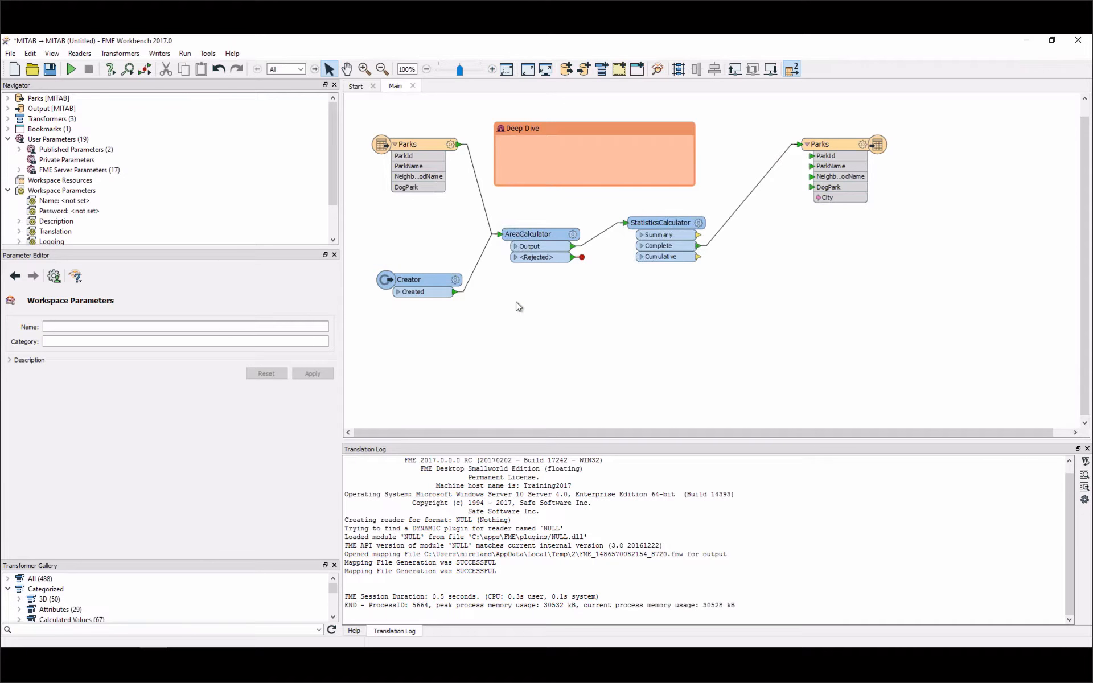
Run the workspace, and reveal the Translation settings of the Workspace Parameters in an enlarged Navigator.
key("ctrl+r")
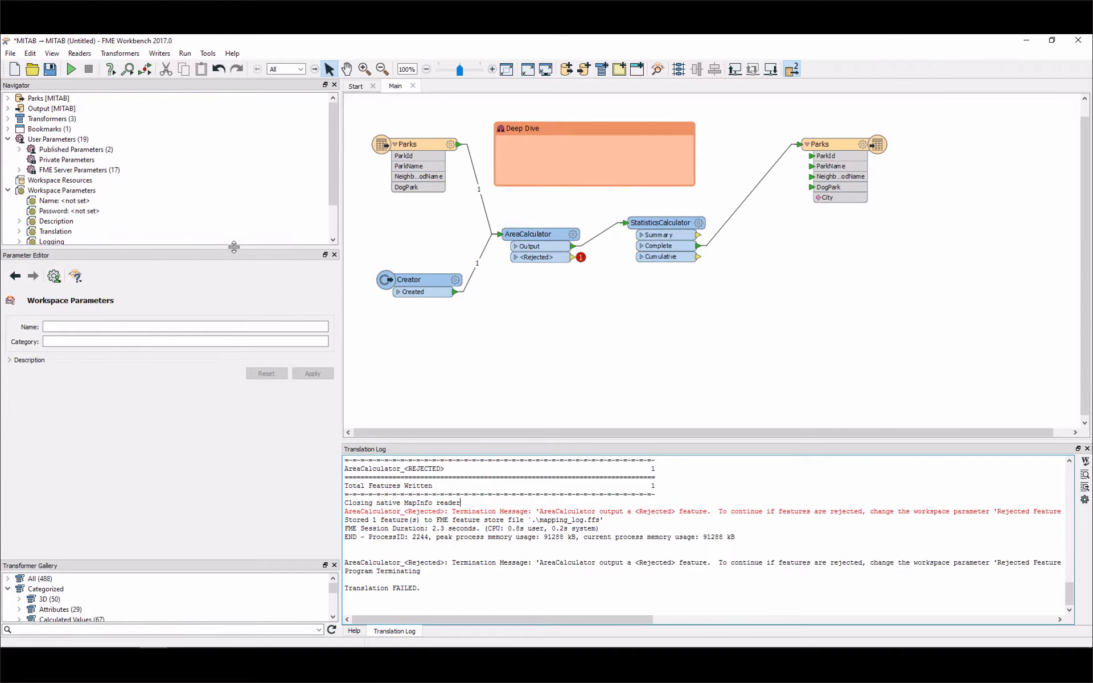
left_click_drag(233, 247, 233, 320)
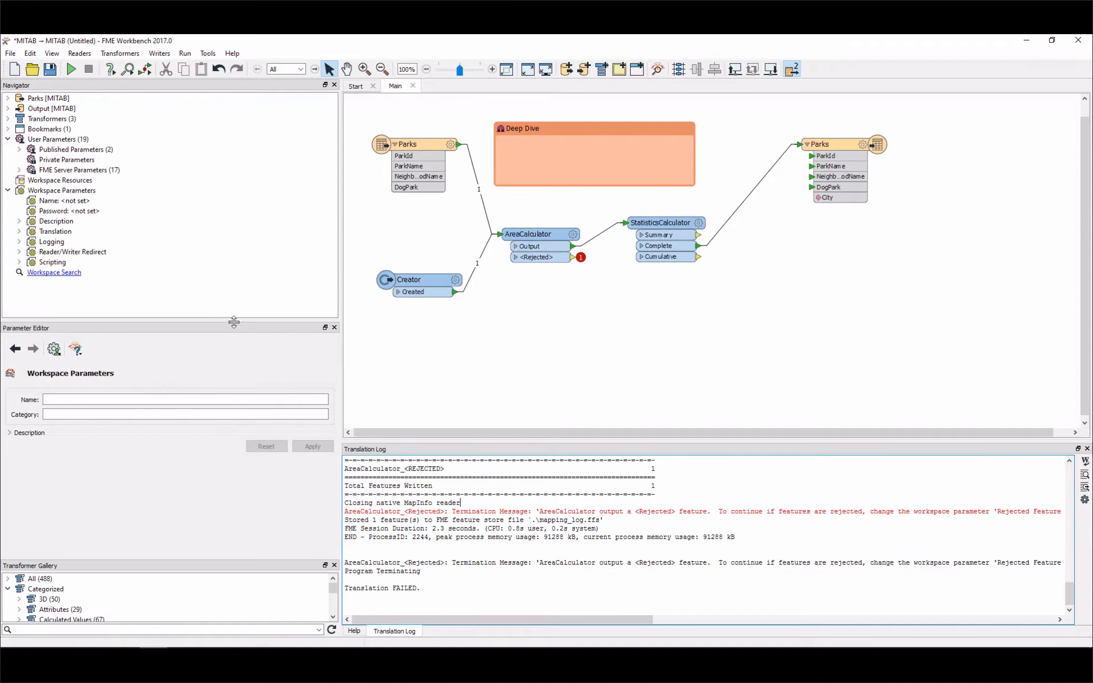
left_click(63, 191)
left_click(57, 262)
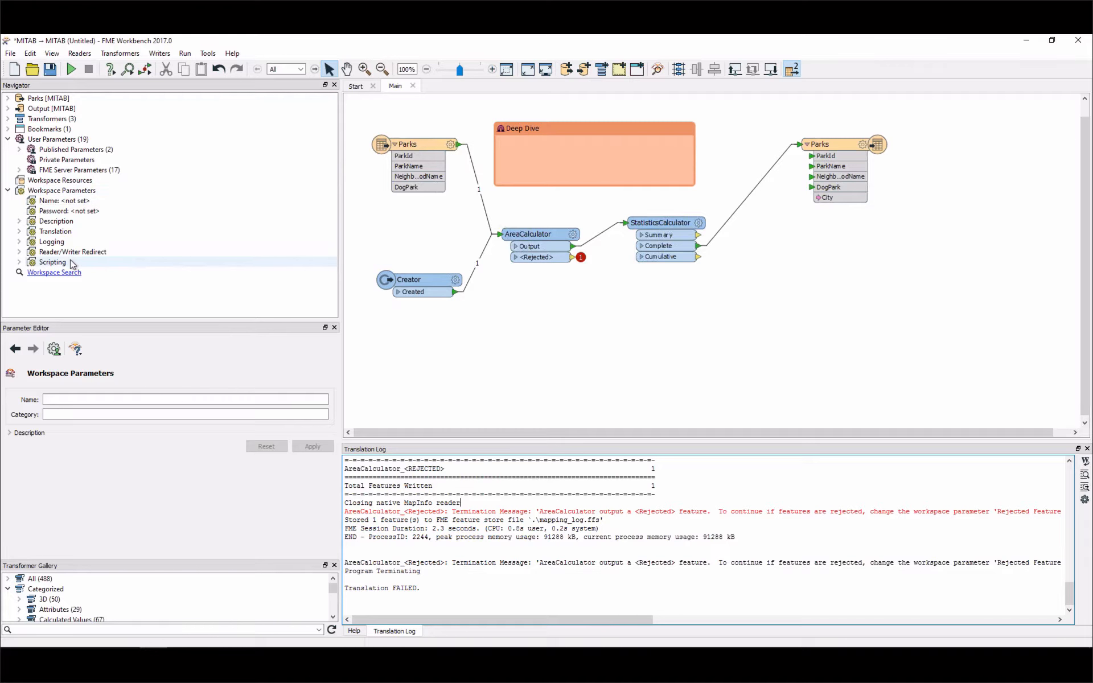
left_click(50, 191)
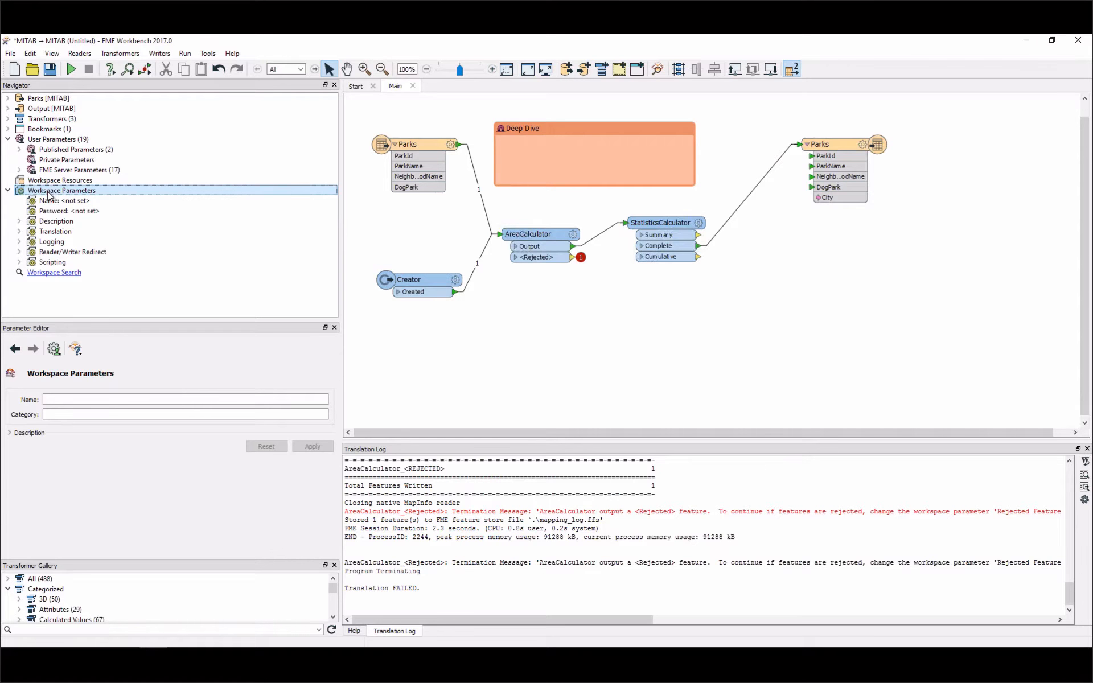
left_click(20, 232)
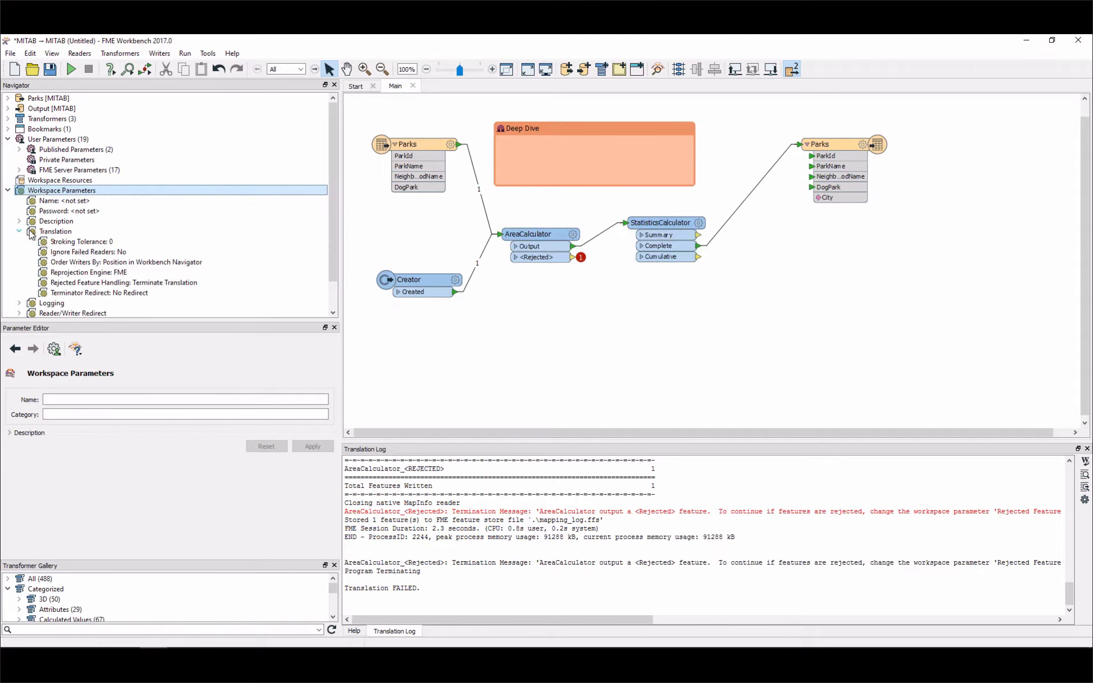
Try running the workspace with Rejected Feature Handling set to Continue Translation, and undo that parameter change.
double_click(173, 288)
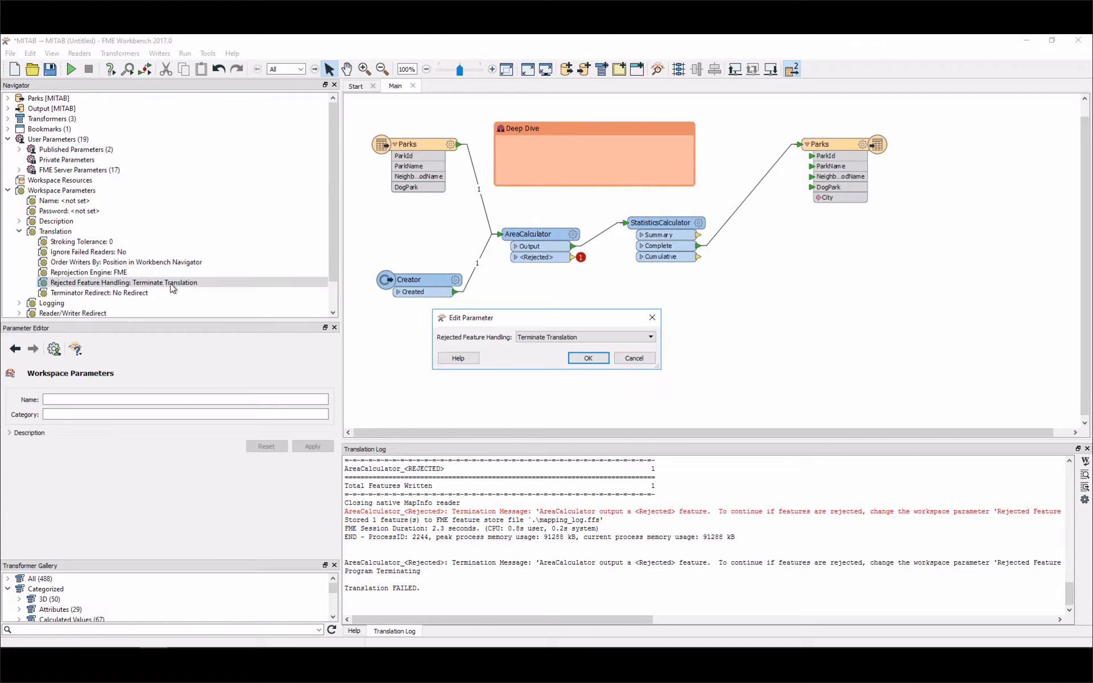
left_click(595, 337)
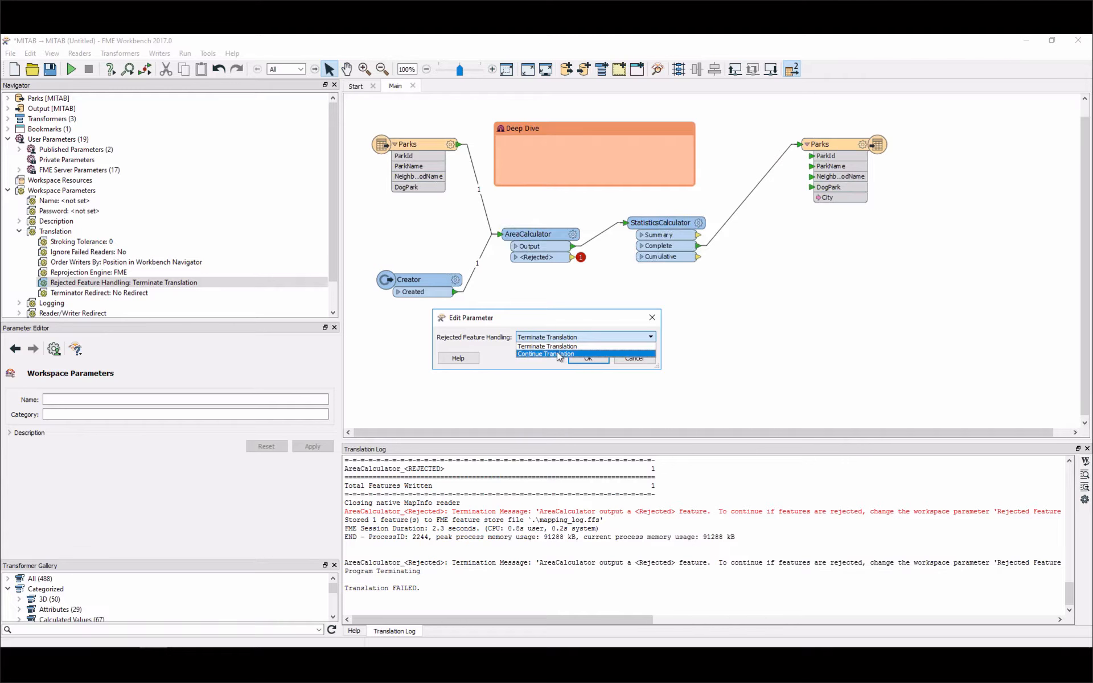
left_click(557, 354)
left_click(587, 360)
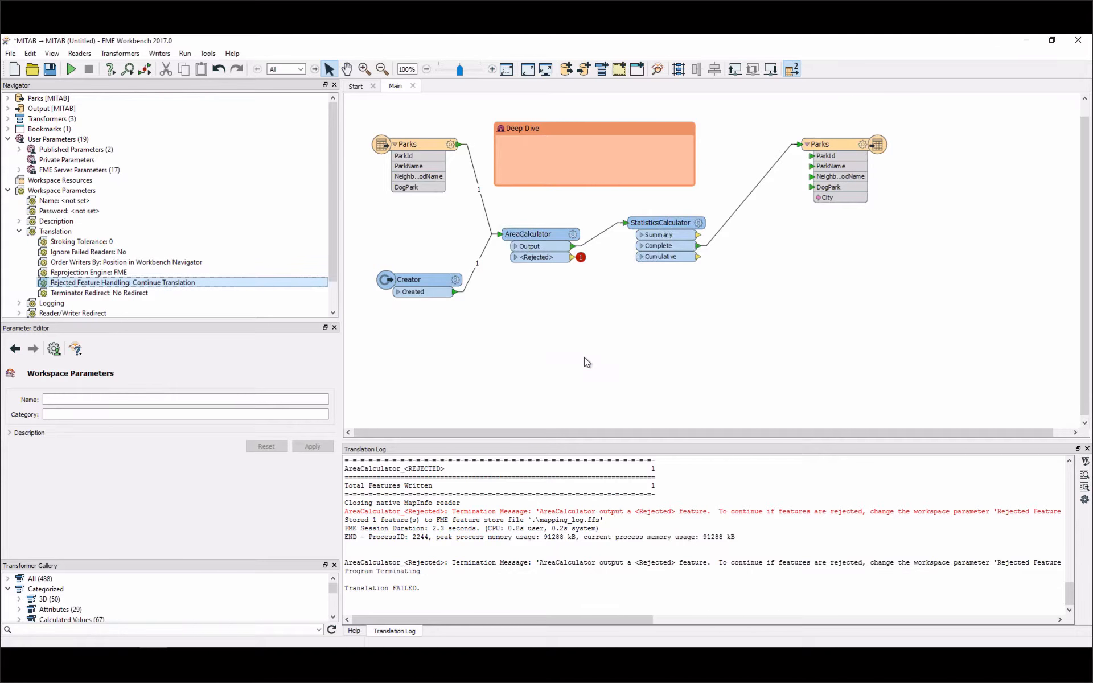
key("F5")
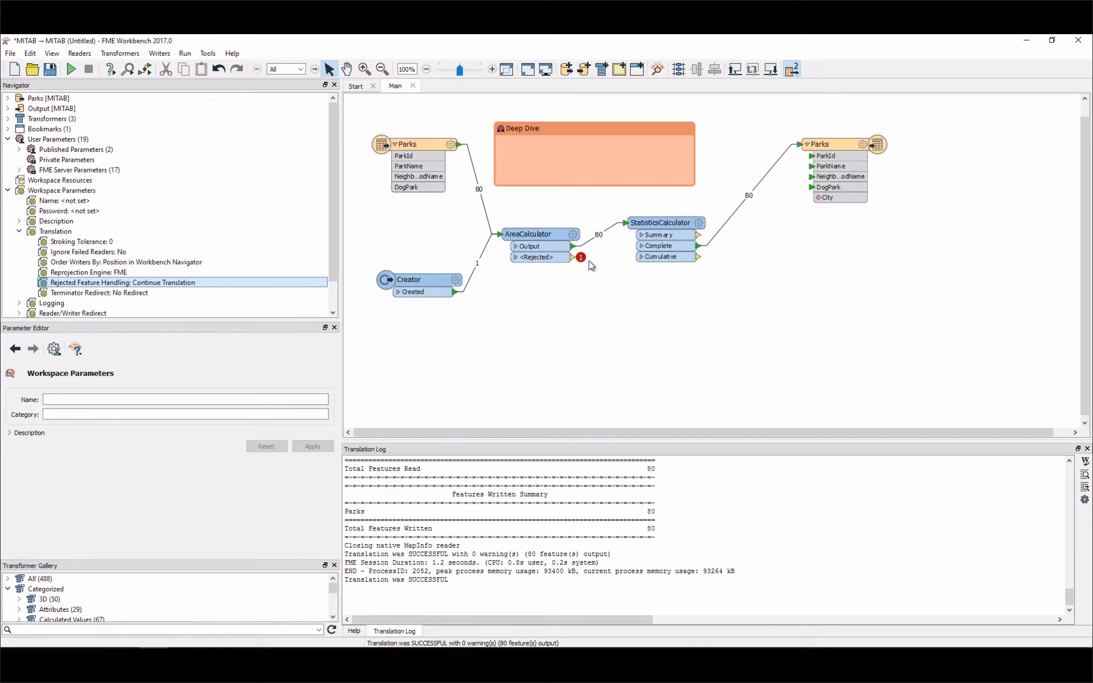
key("ctrl+z")
Attach a Logger to AreaCalculator's <Rejected> port beneath StatisticsCalculator, and remove the connection between them.
left_click(554, 278)
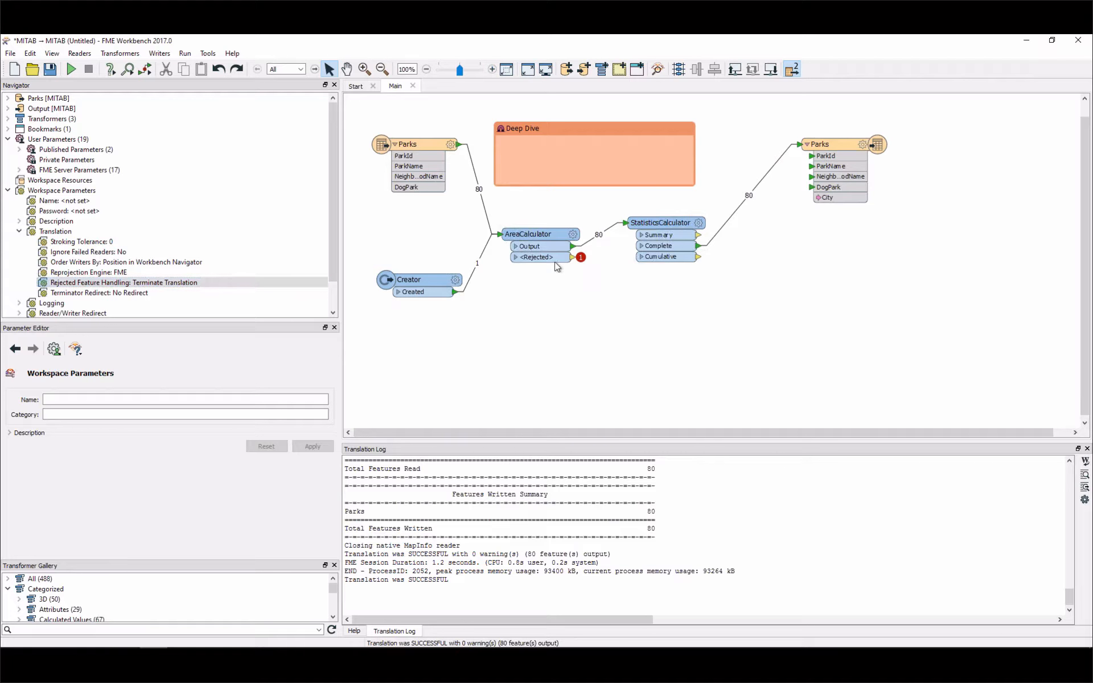
right_click(557, 259)
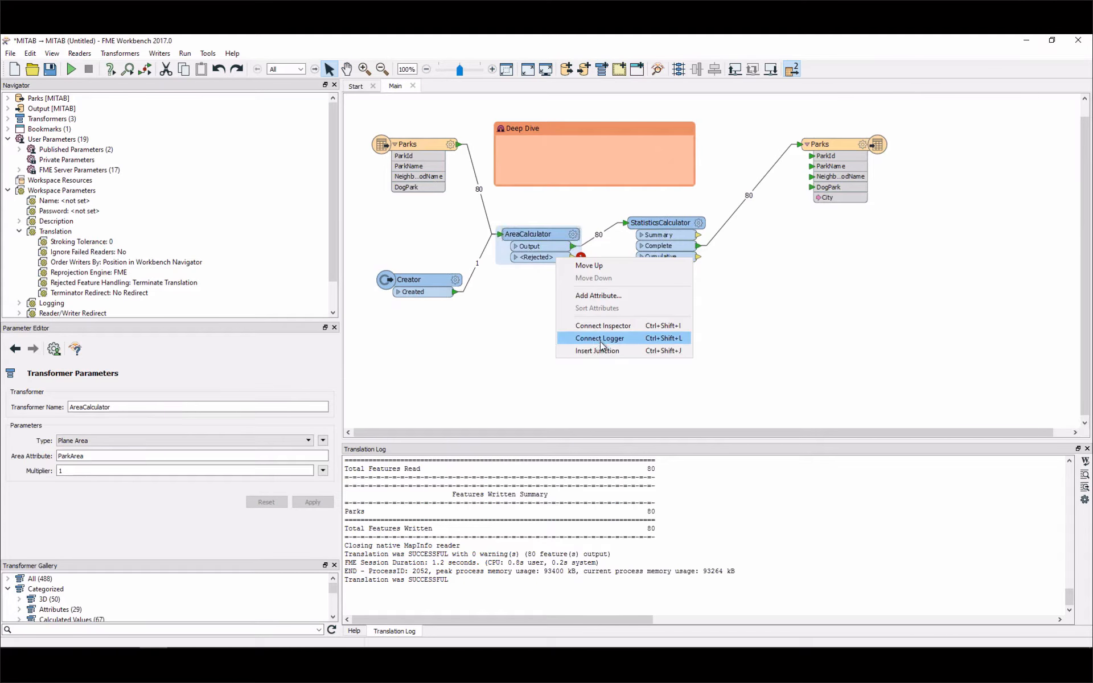
left_click(601, 340)
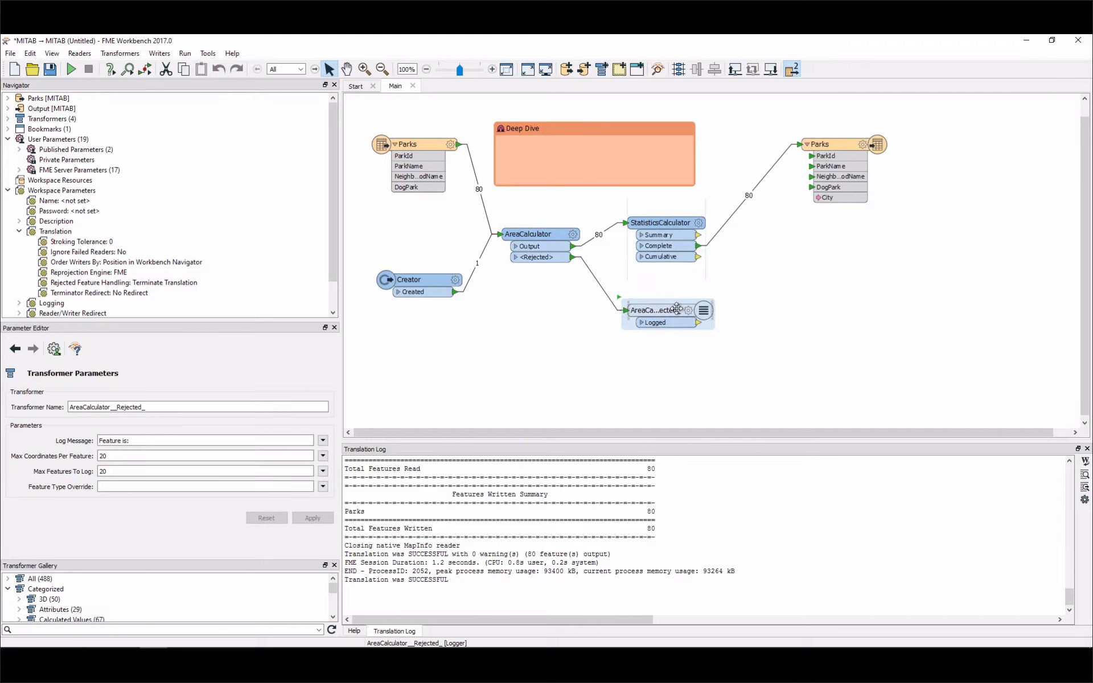
left_click(677, 302)
left_click(531, 359)
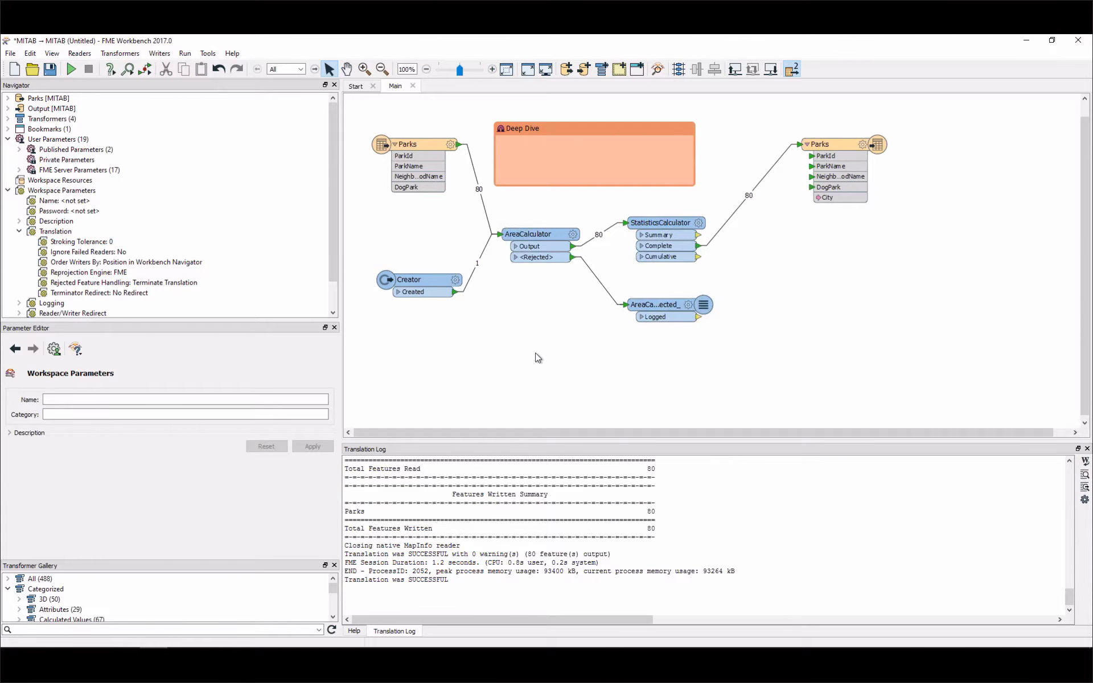
mouse_move(594, 276)
left_mouse_down()
mouse_move(591, 320)
mouse_move(585, 266)
left_mouse_up()
Save the workspace as mitab2mitab.fmw in the C:\DeepDive2017 folder.
left_click(50, 71)
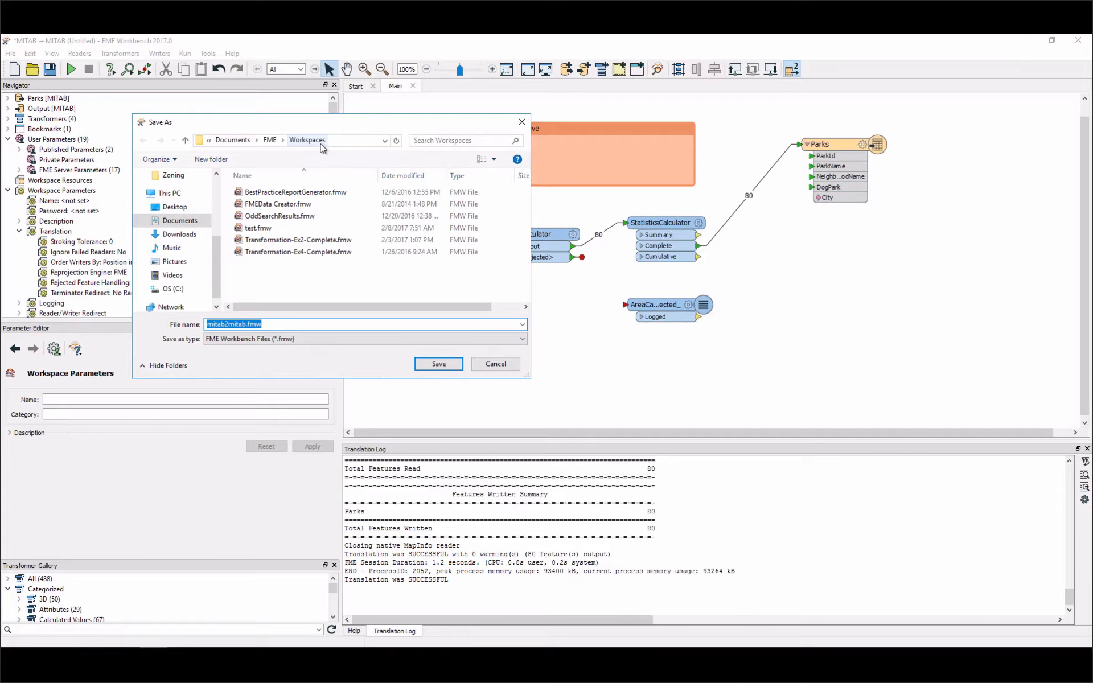
left_click(271, 142)
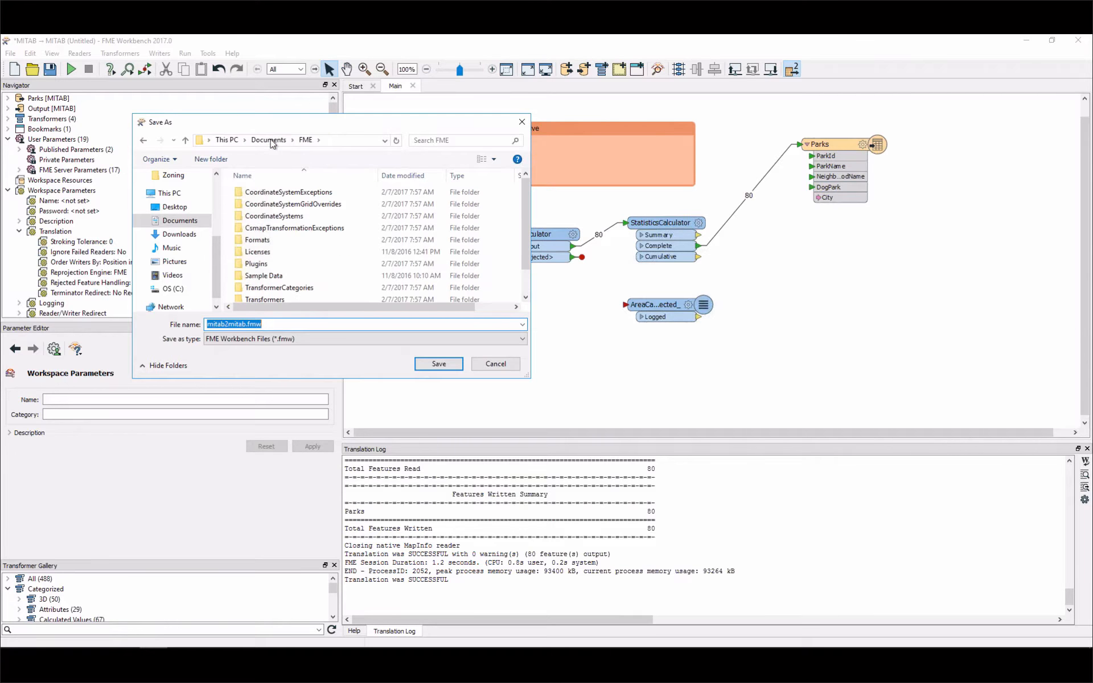
left_click(268, 277)
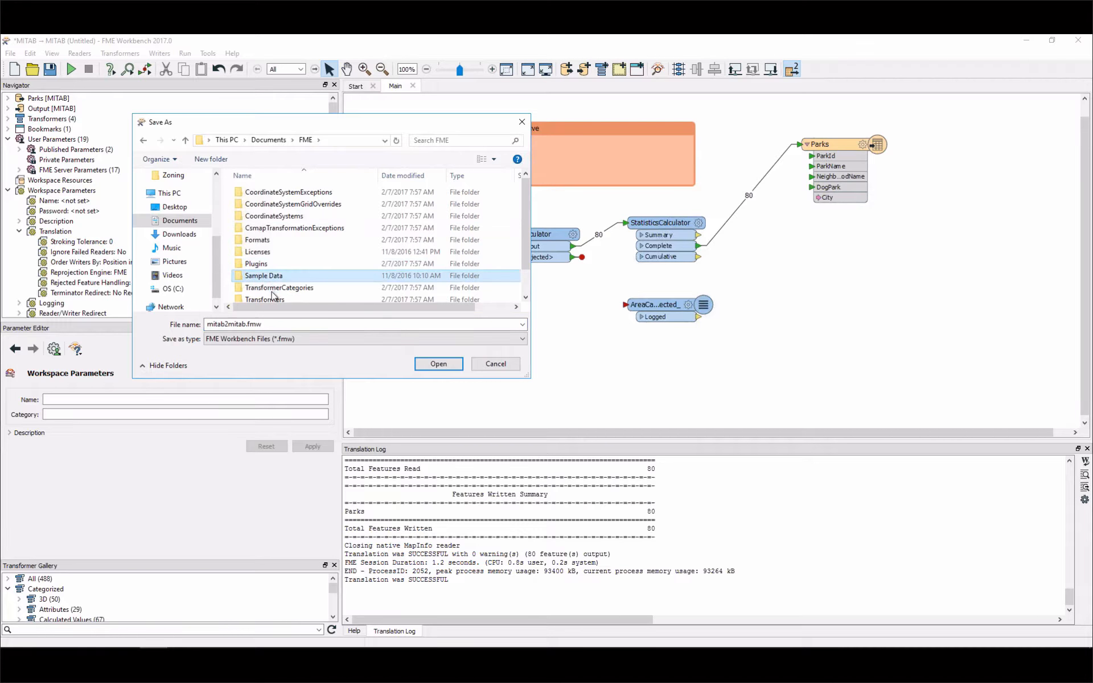
left_click(274, 288)
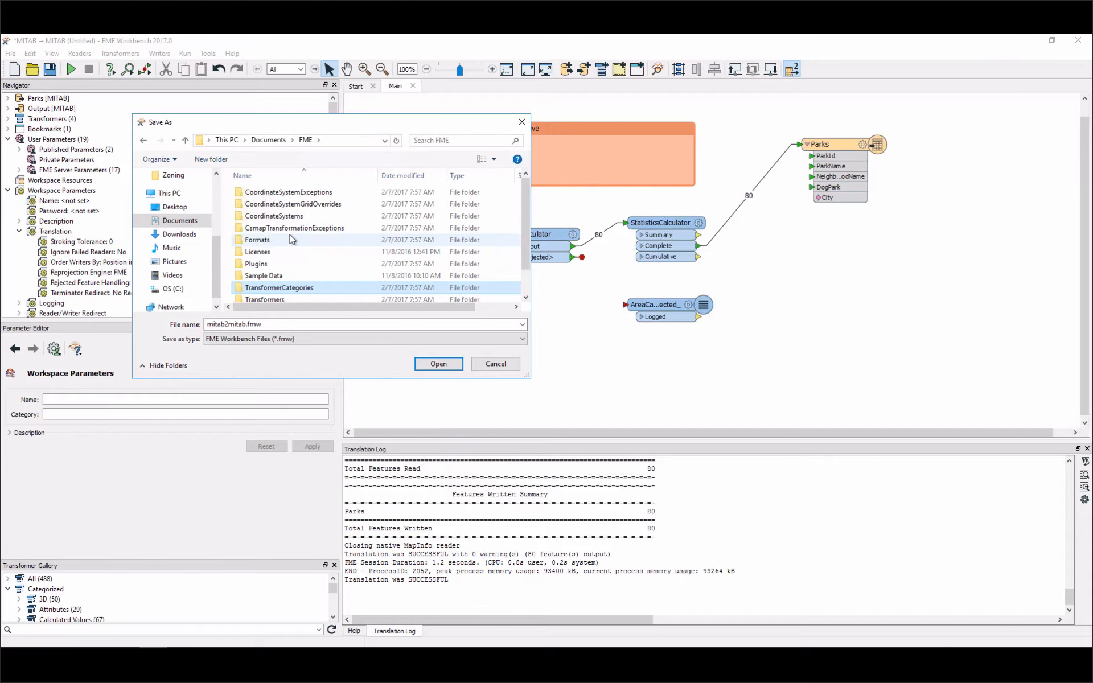
scroll(290, 239, "down", 3)
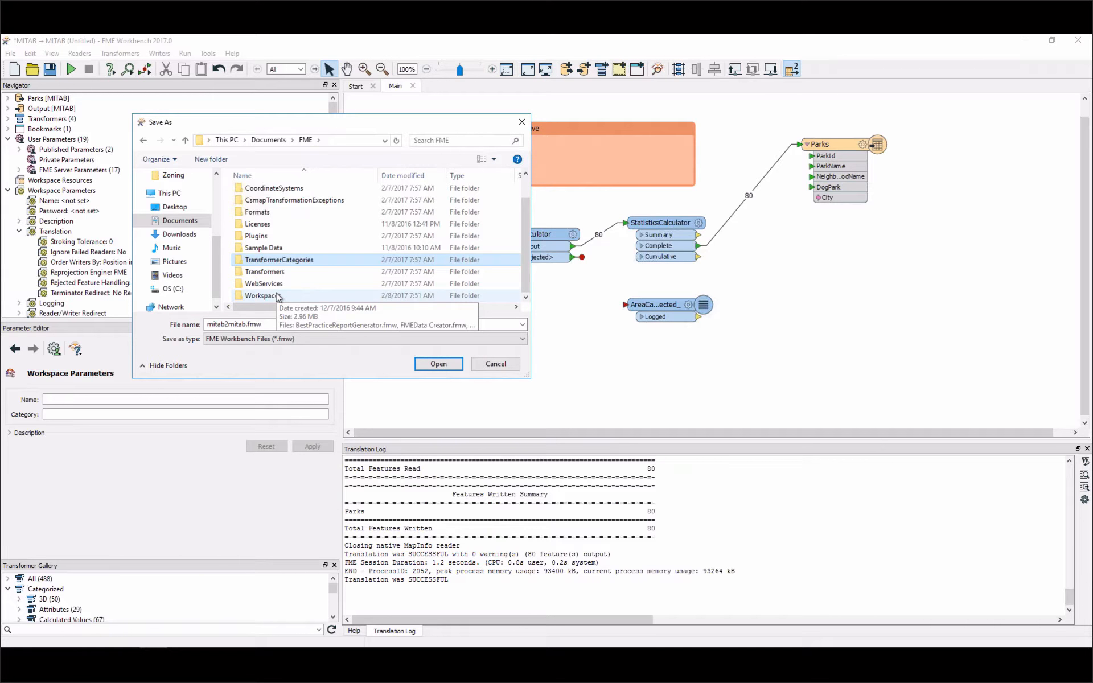
double_click(277, 297)
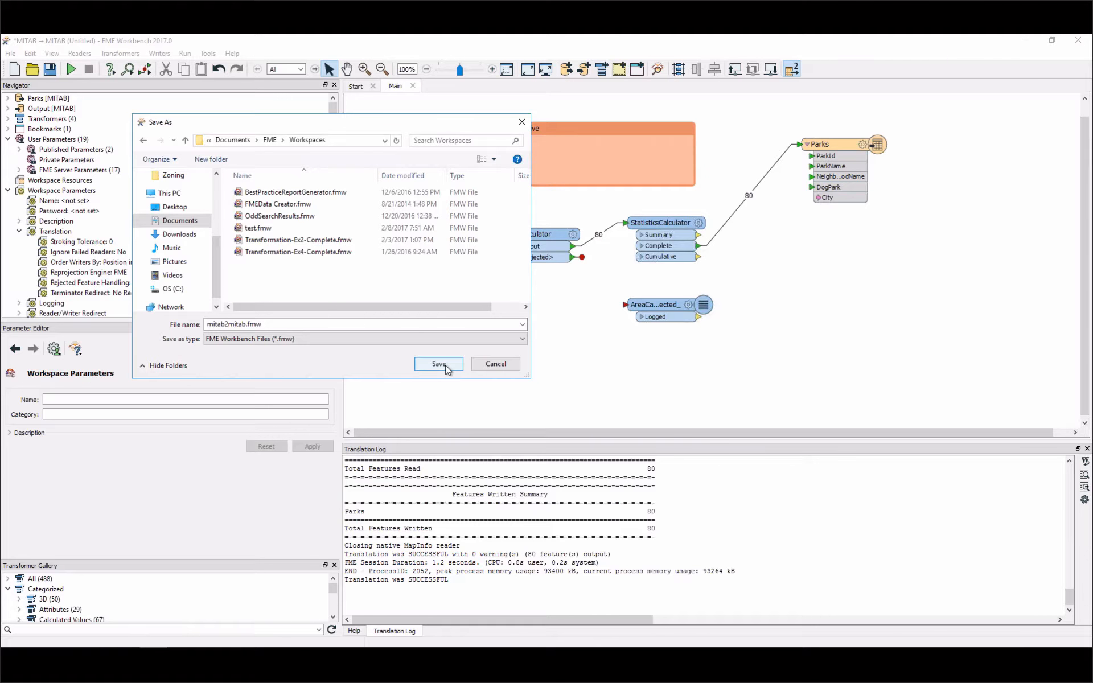
left_click(173, 288)
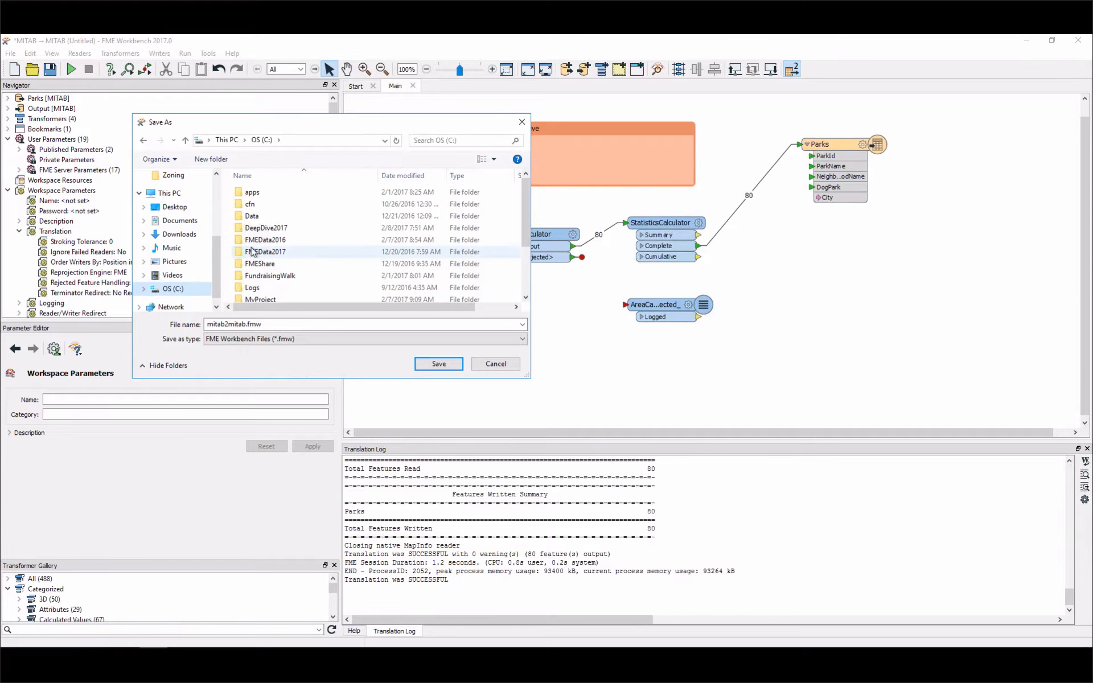
double_click(278, 228)
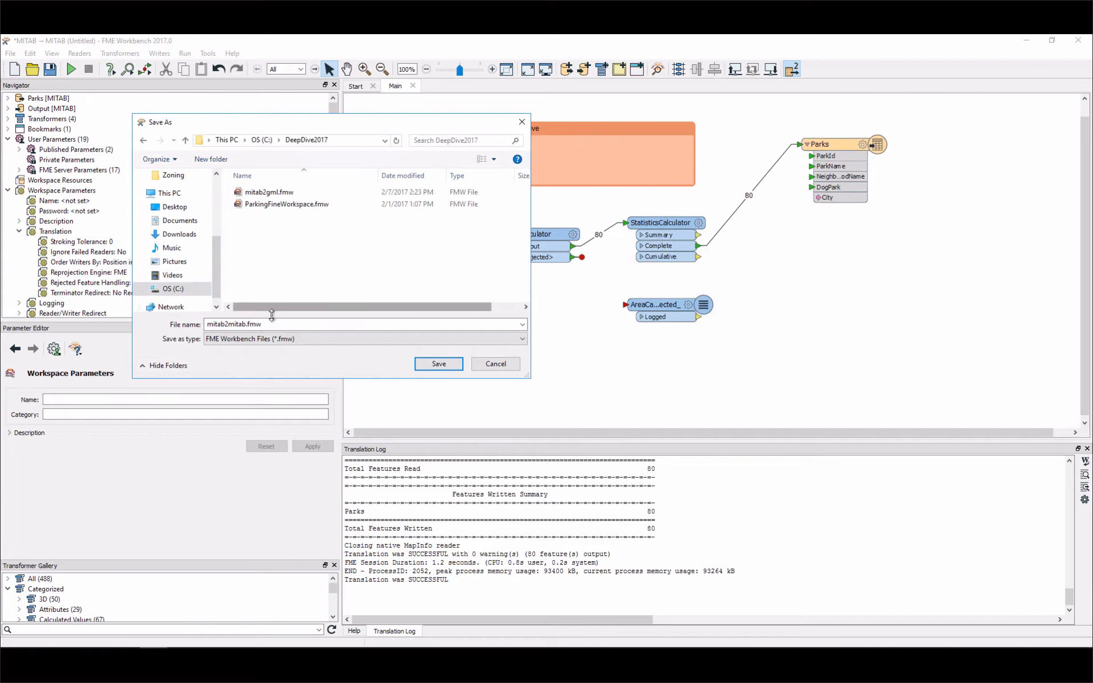
left_click(438, 365)
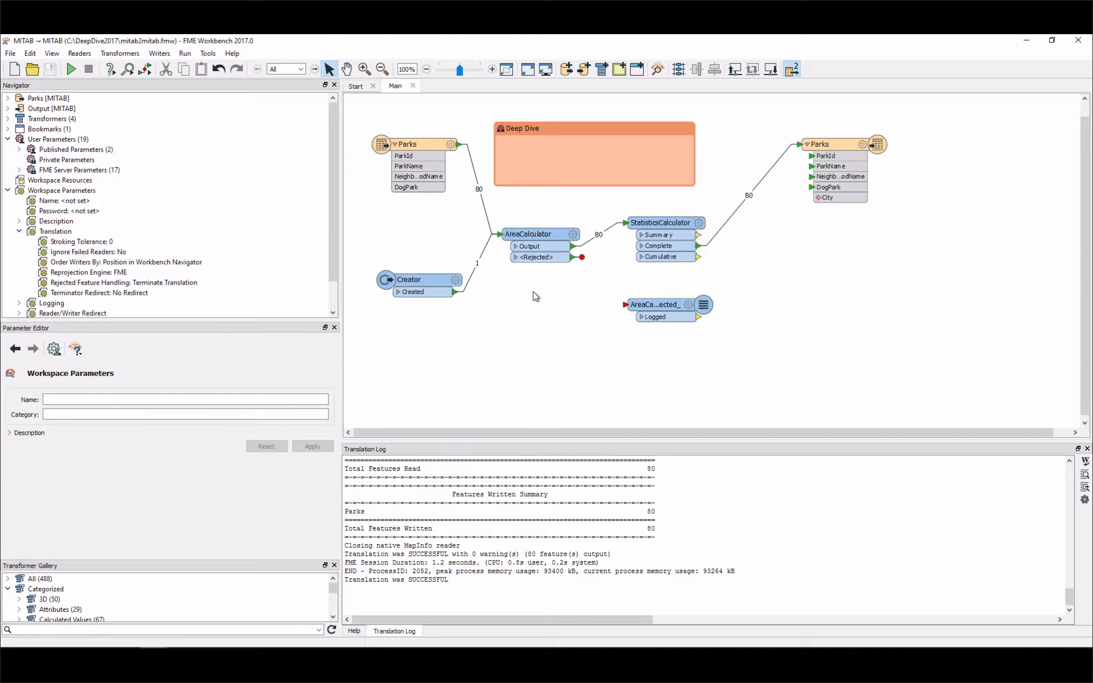
Close FME Workbench, restart FME Workbench 2017.0 and dismiss the Welcome to FME Desktop window.
left_click(1079, 44)
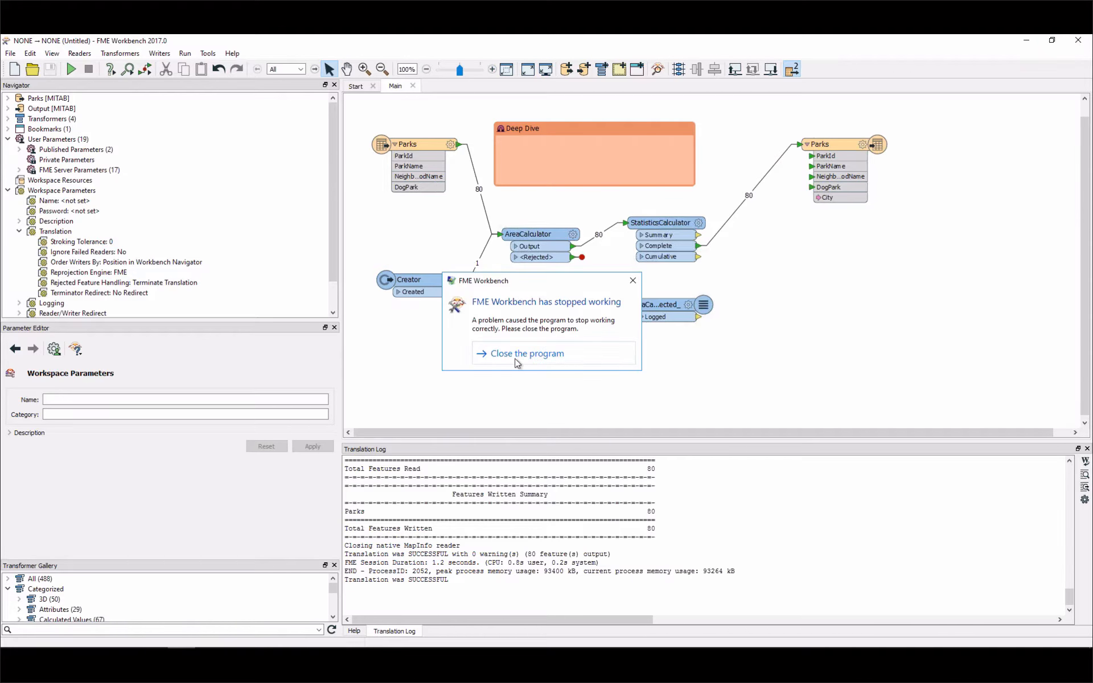
left_click(514, 358)
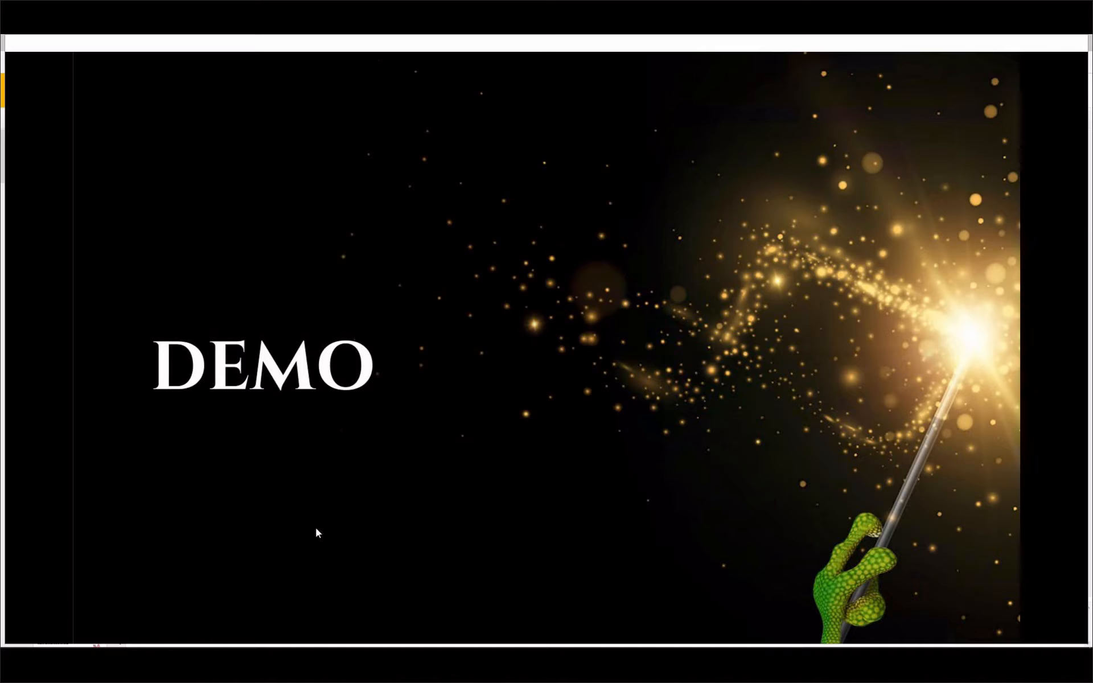
mouse_move(228, 597)
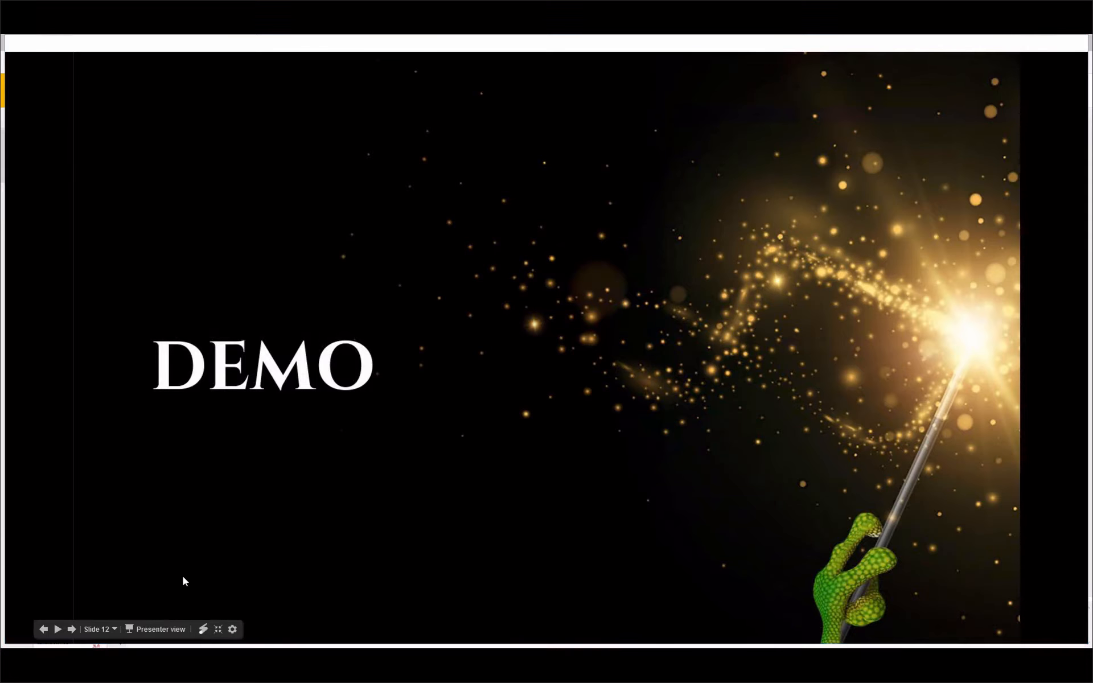
key("super")
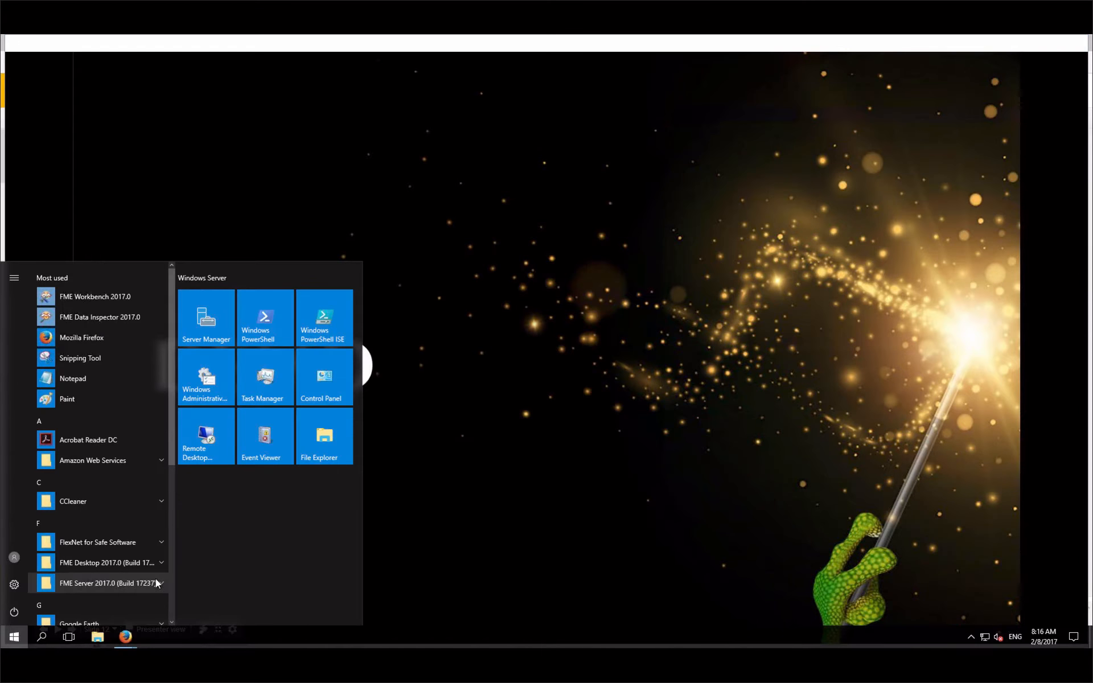
left_click(112, 302)
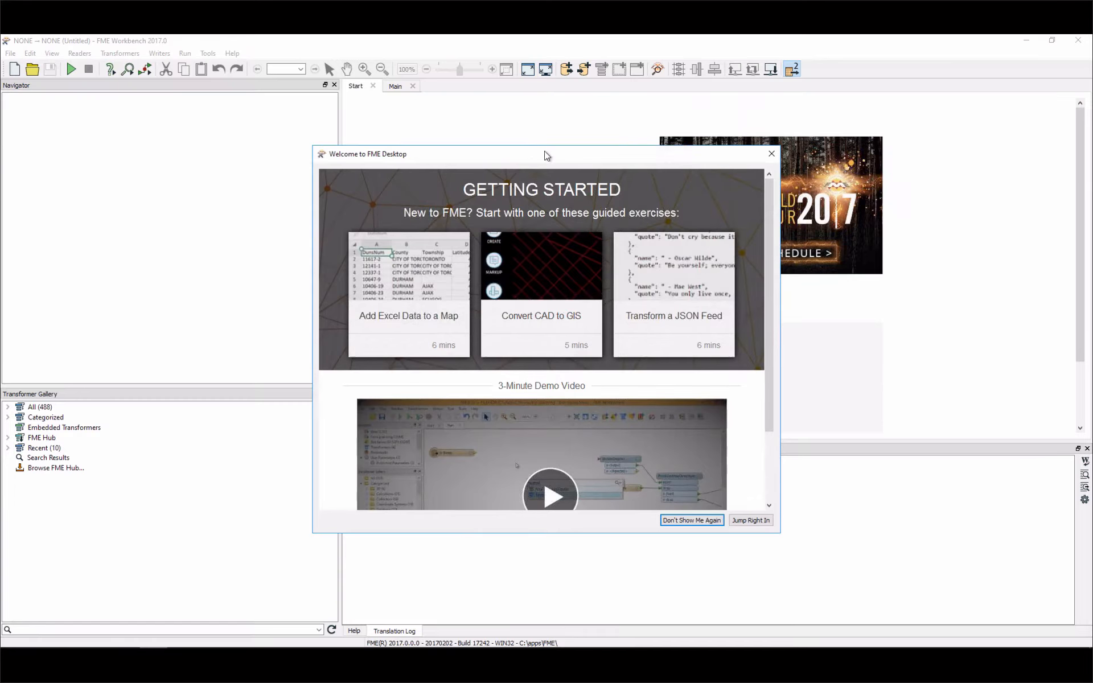
left_click(771, 153)
Add a Creator transformer to the empty Main canvas.
left_click(387, 87)
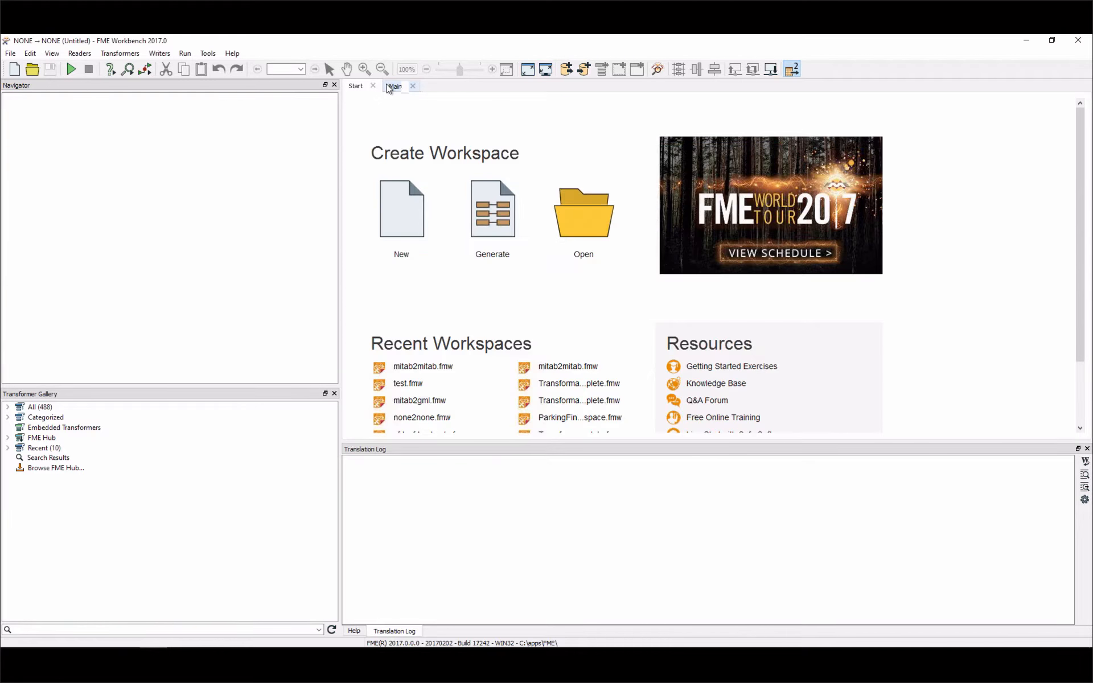
type("creator")
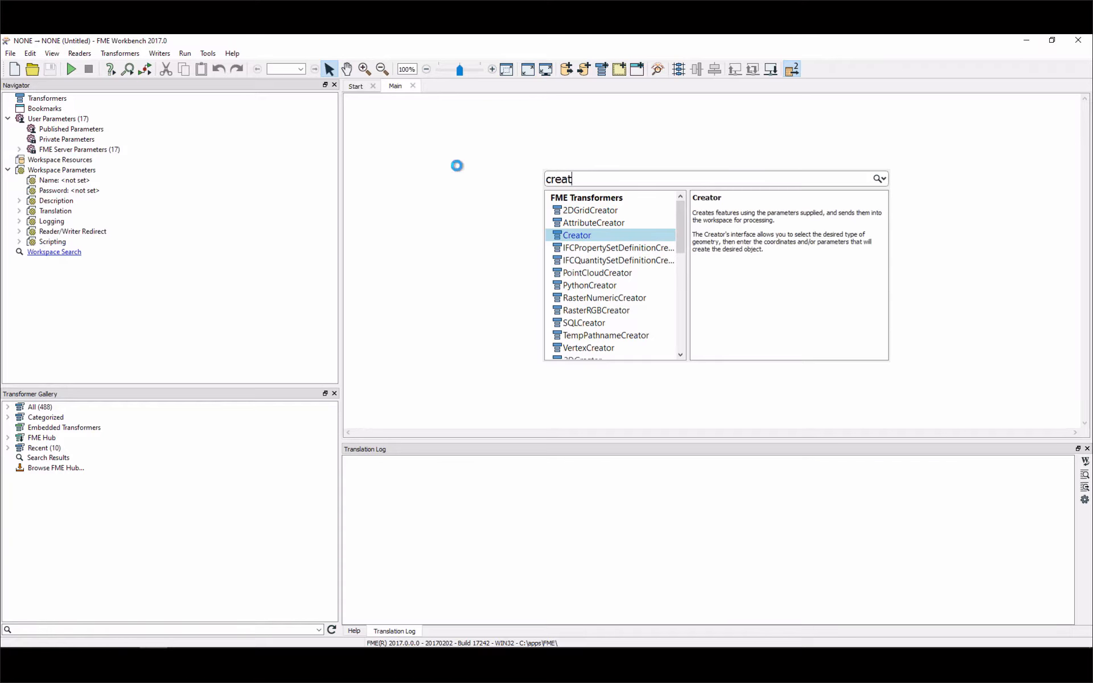
key("Return")
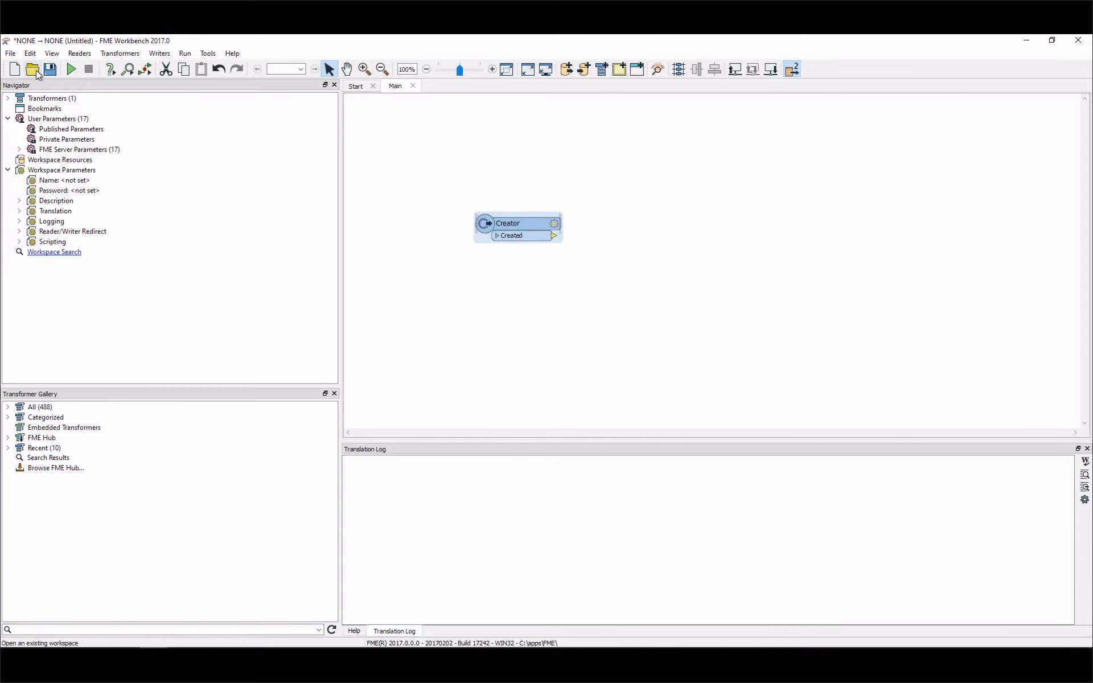
Check which default folders are offered when saving the workspace and when browsing for a new reader's dataset, without saving or selecting anything.
left_click(54, 73)
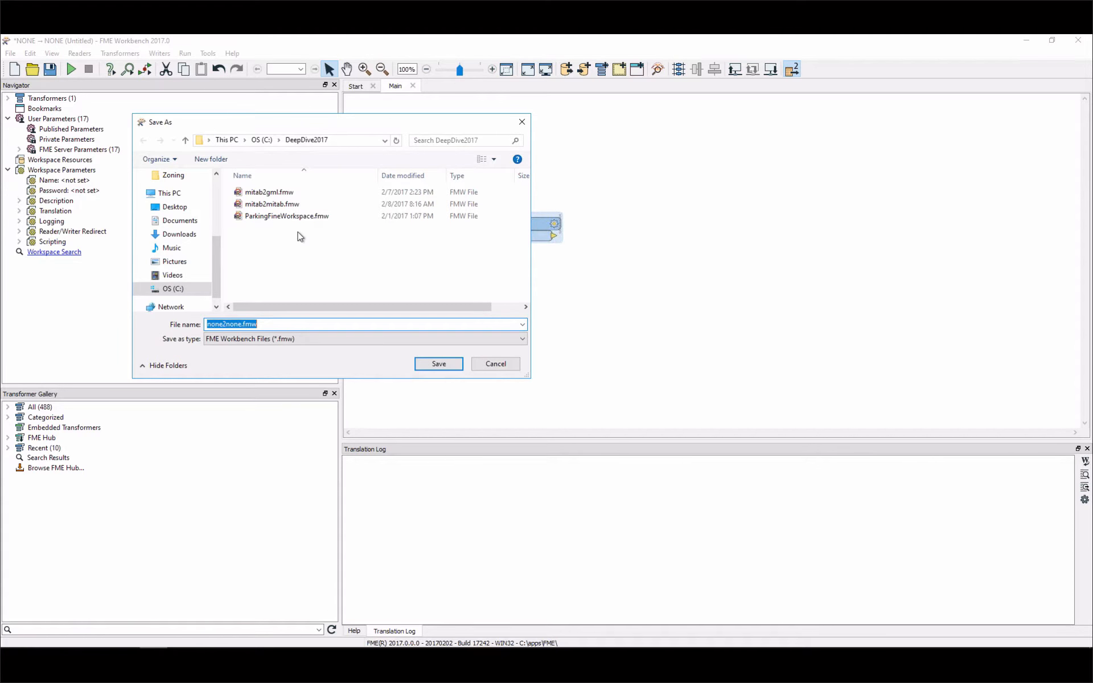
left_click(495, 365)
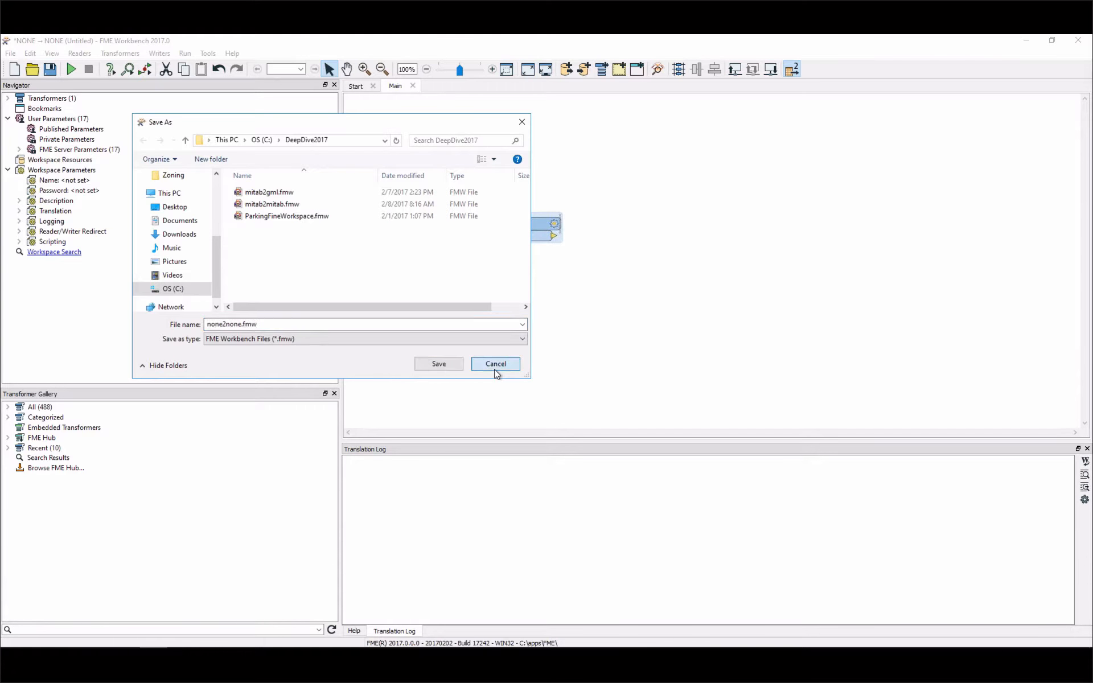
left_click(78, 54)
left_click(101, 68)
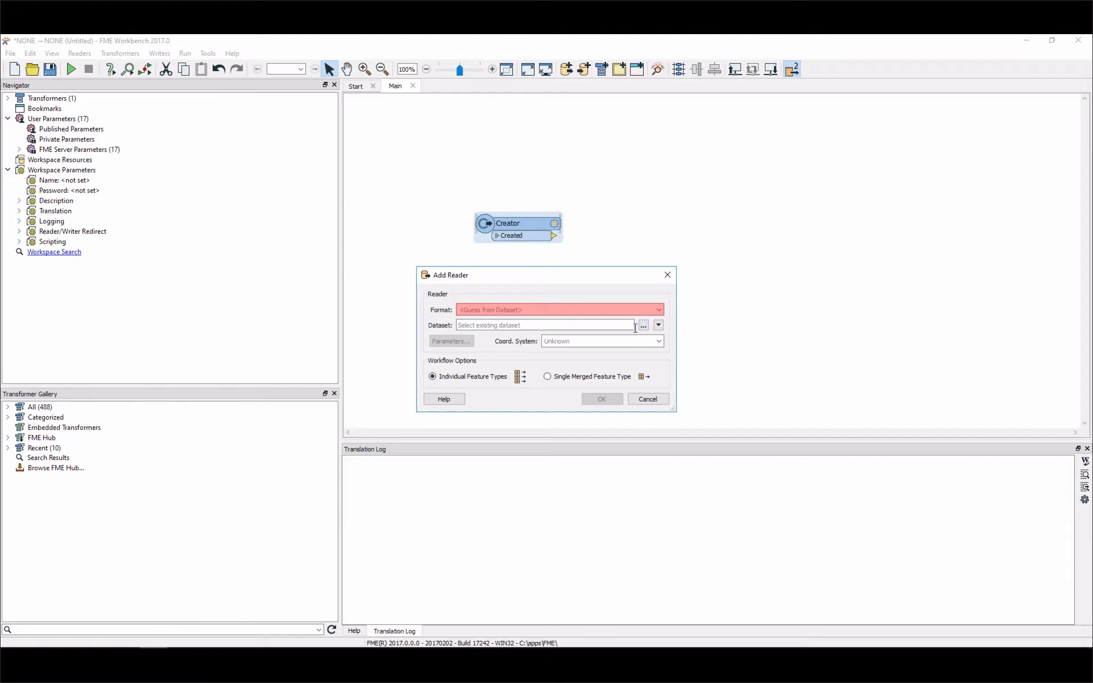
left_click(644, 326)
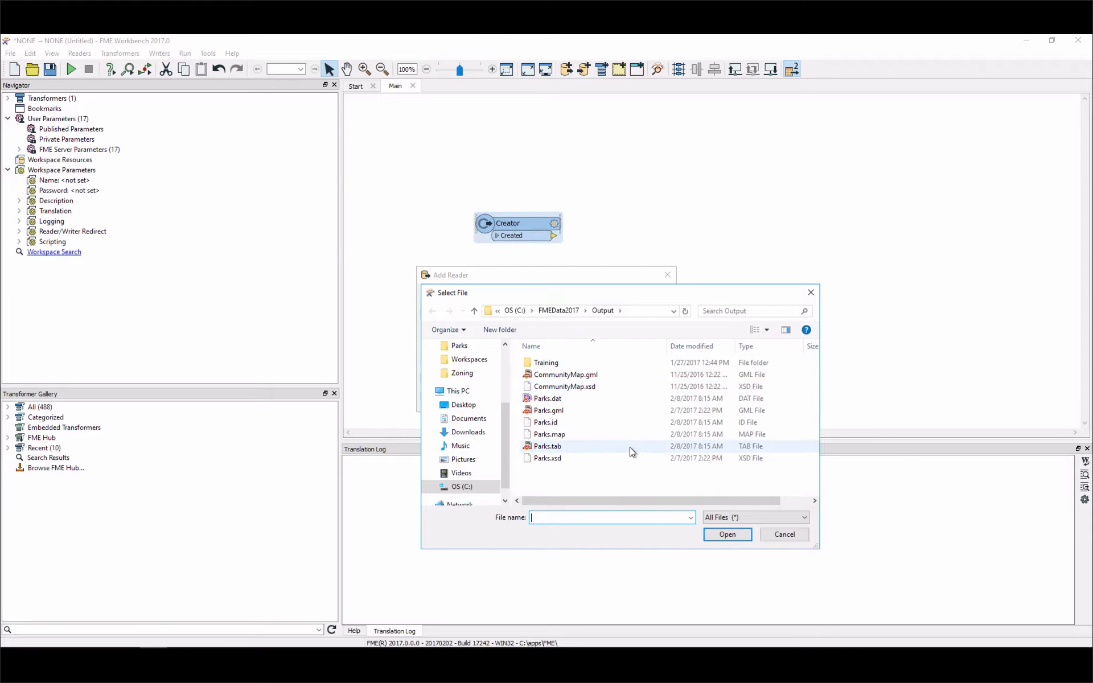
left_click(789, 539)
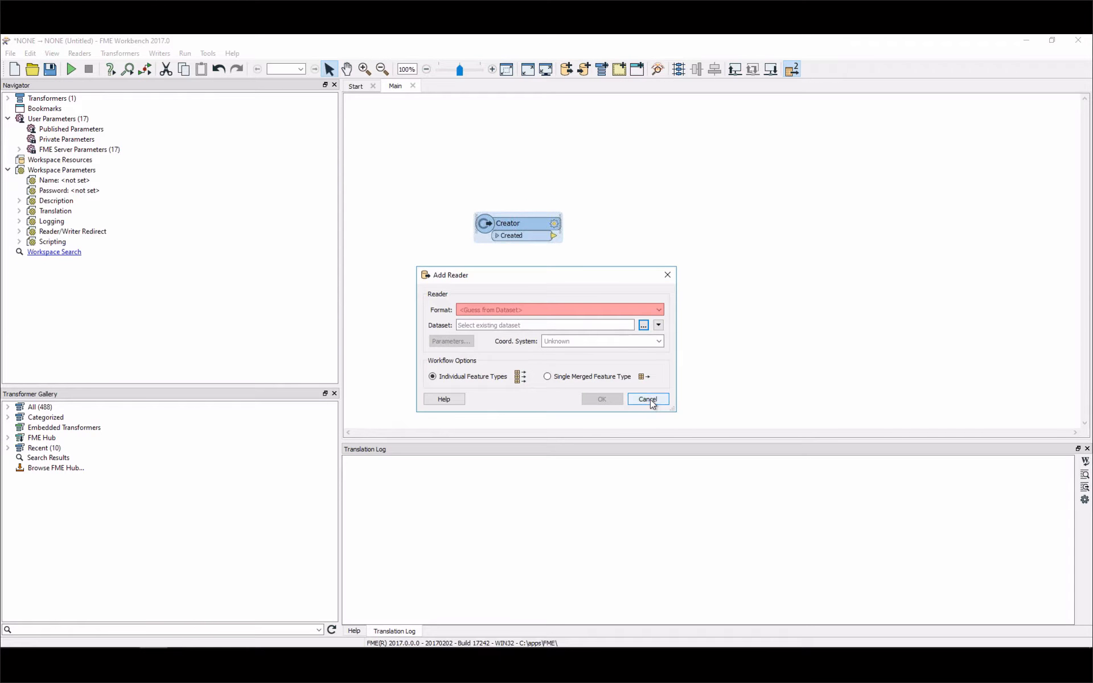
Cancel adding the reader and switch to the presentation slideshow.
left_click(649, 400)
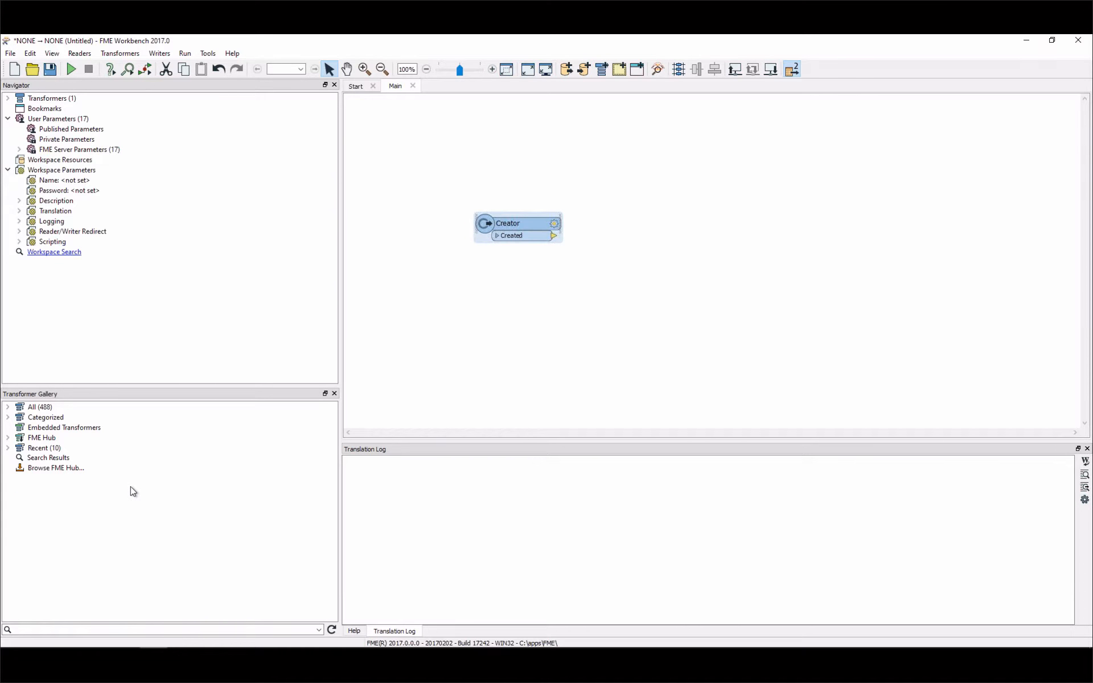
key("alt+Tab")
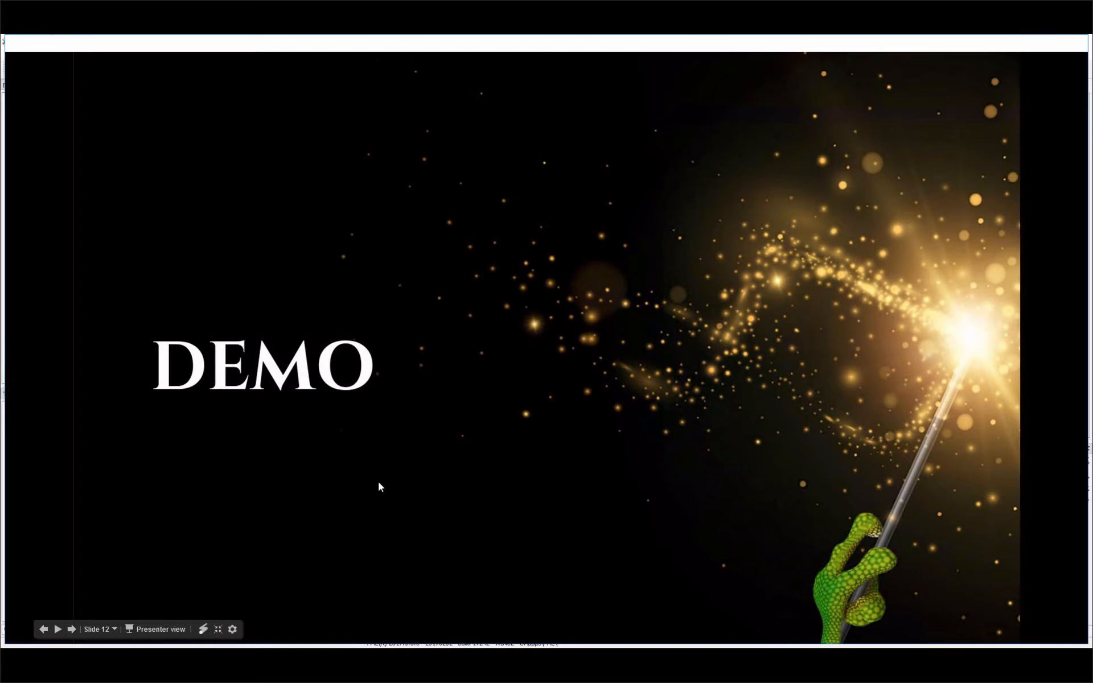
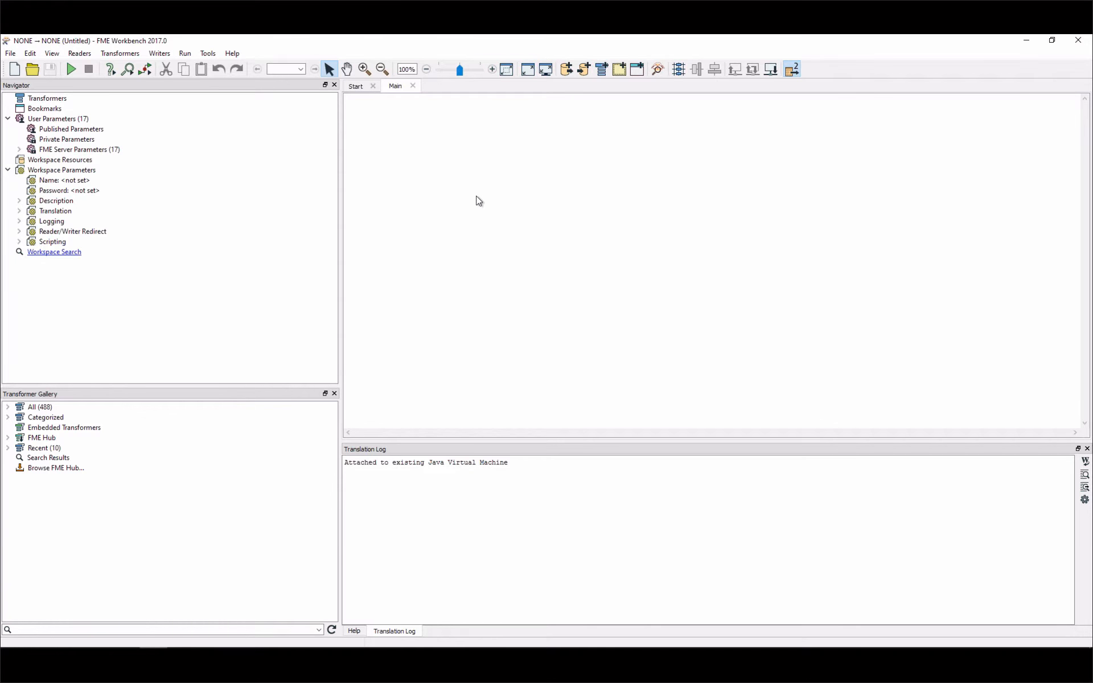
Start adding a CSV (Comma Separated Value) reader and choose to browse Google Drive for its dataset.
type("csv")
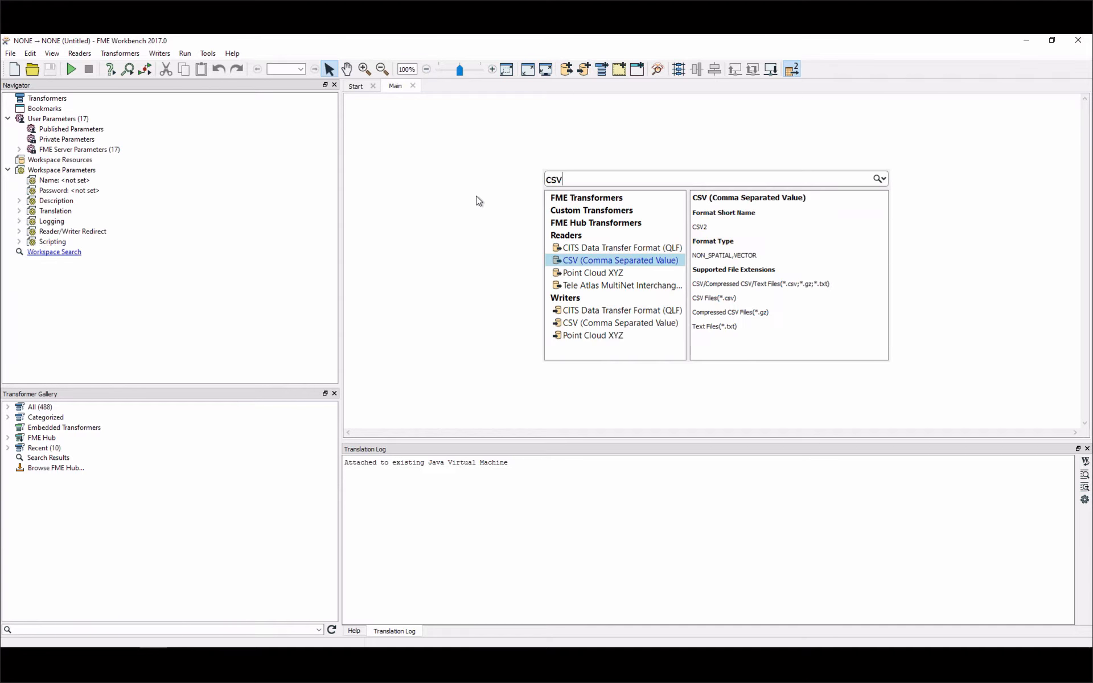
double_click(612, 265)
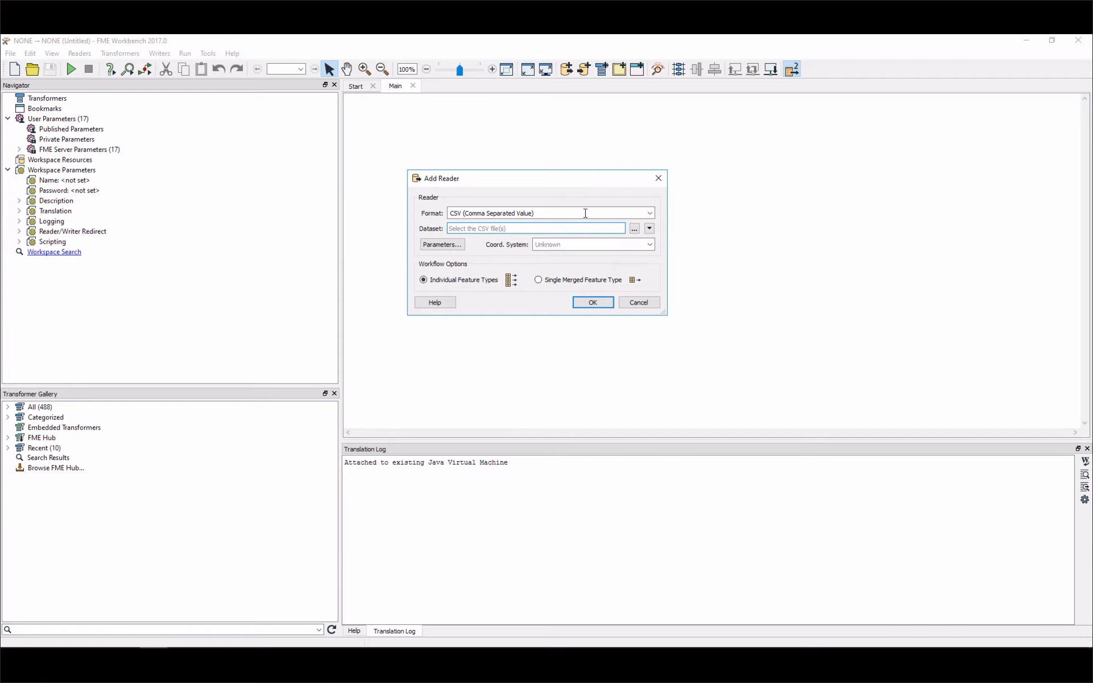
left_click(649, 229)
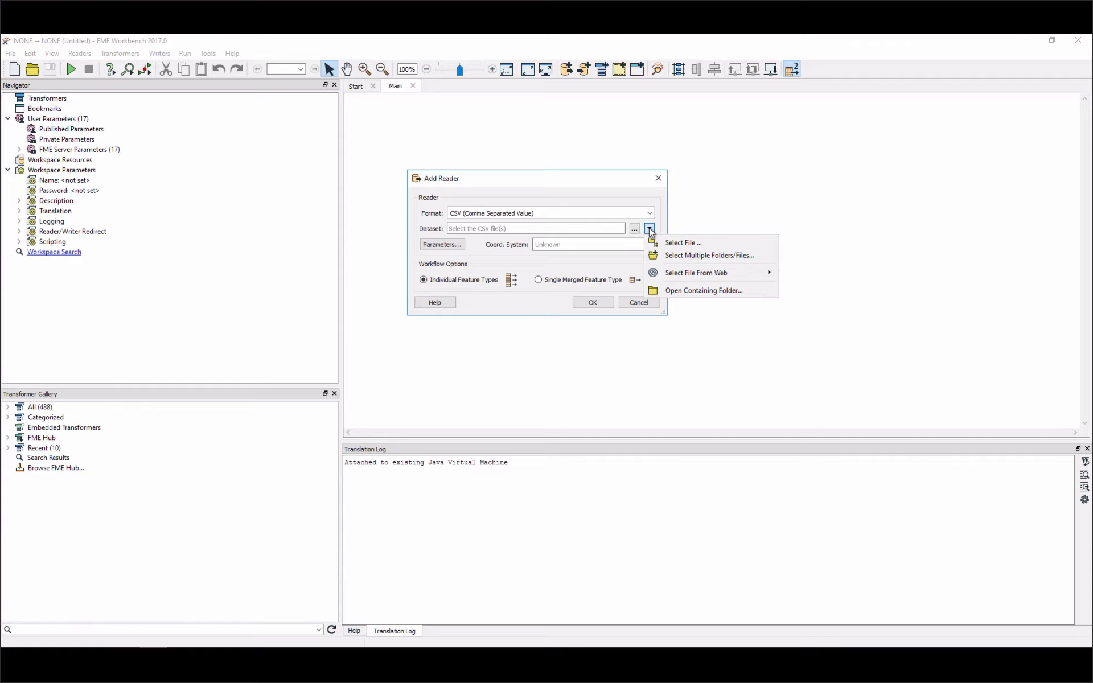
mouse_move(721, 278)
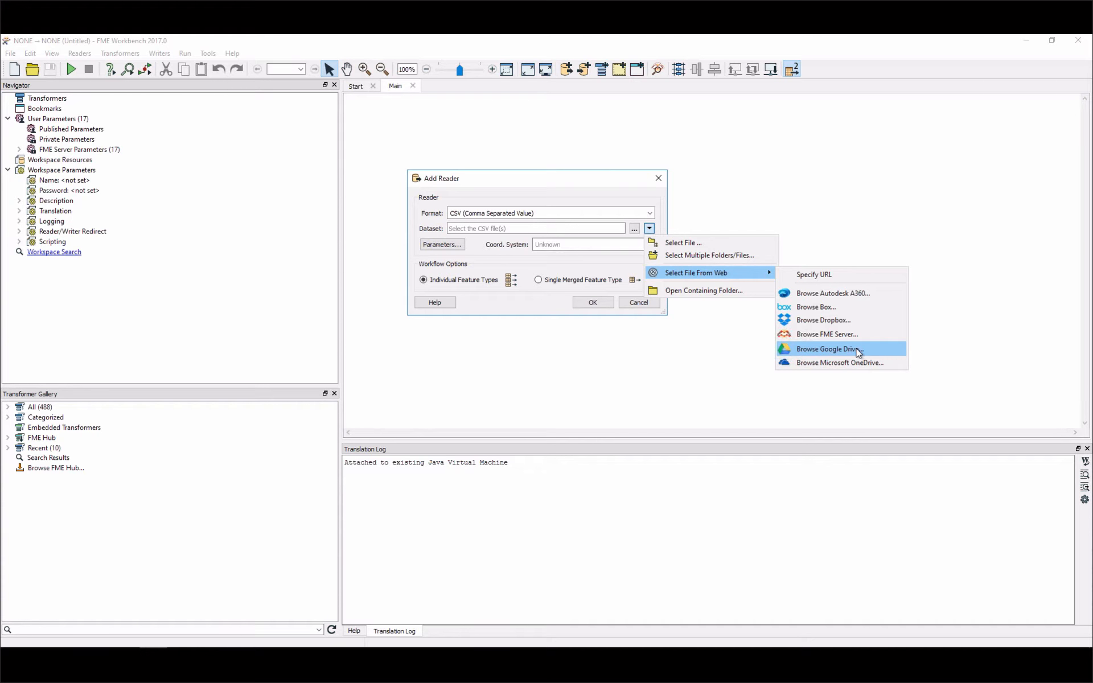
left_click(858, 350)
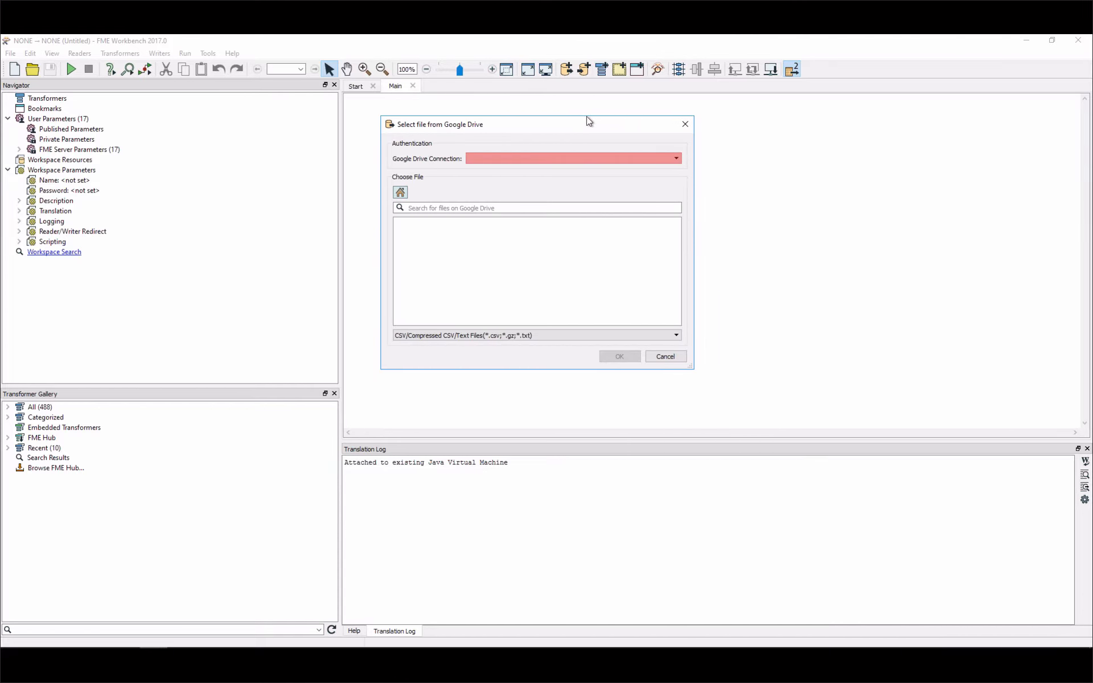
Using the existing Google Drive connection, search for "deep" and select ParkingTickets.csv from the 2017 - Deep Dive folder as the dataset.
left_click(597, 157)
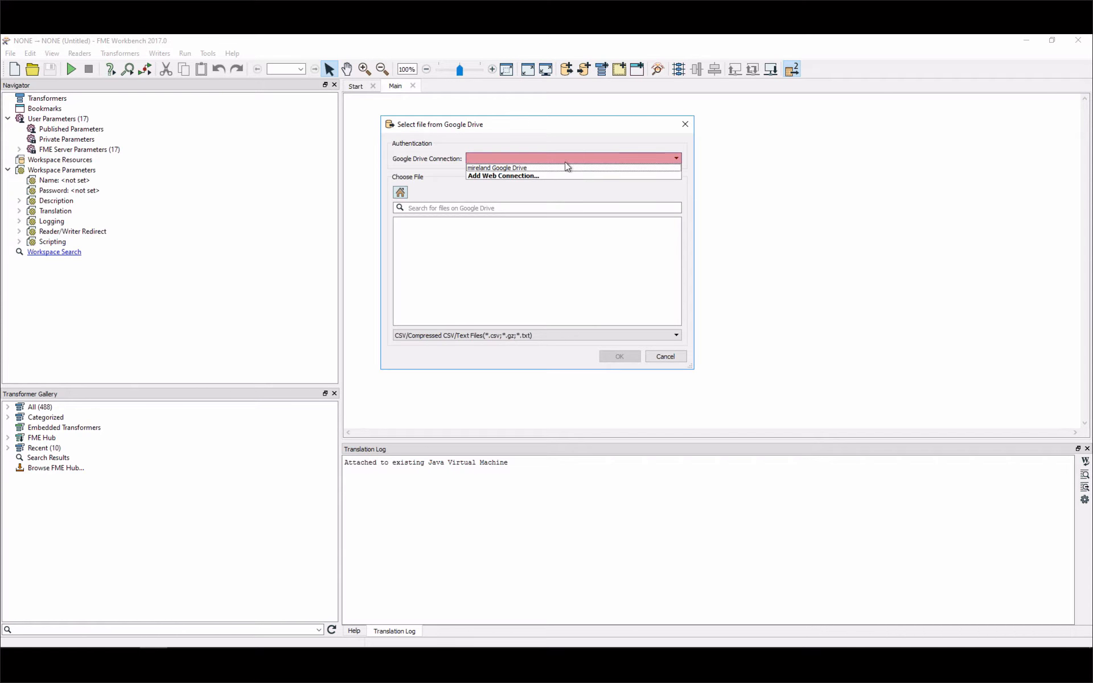
left_click(525, 167)
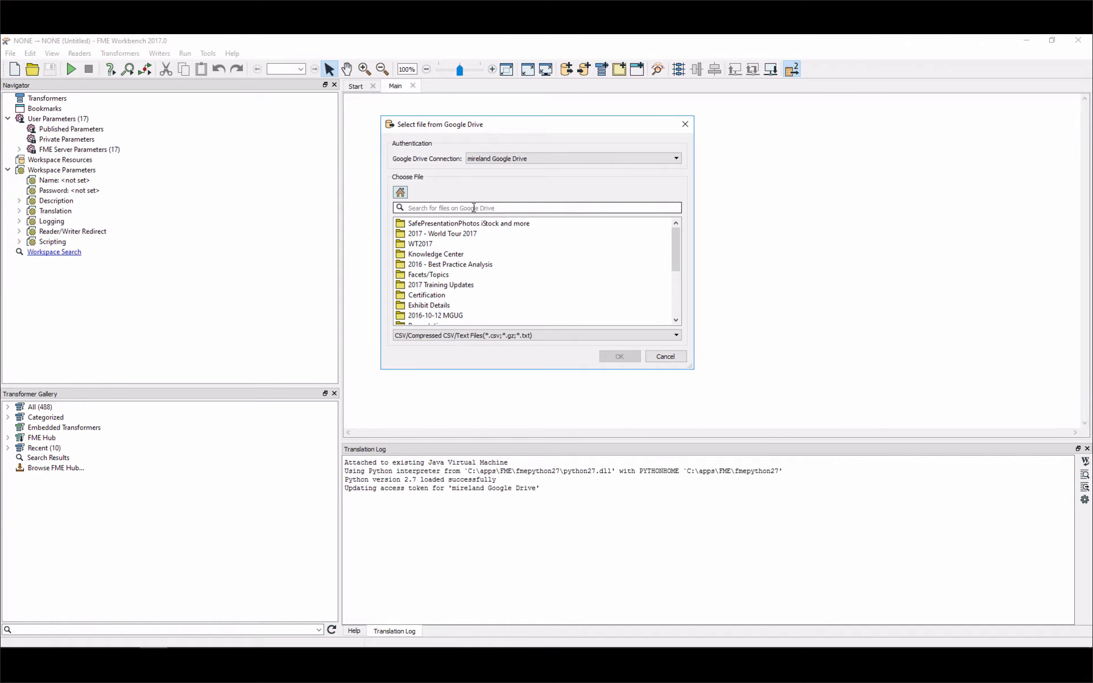
type("deep")
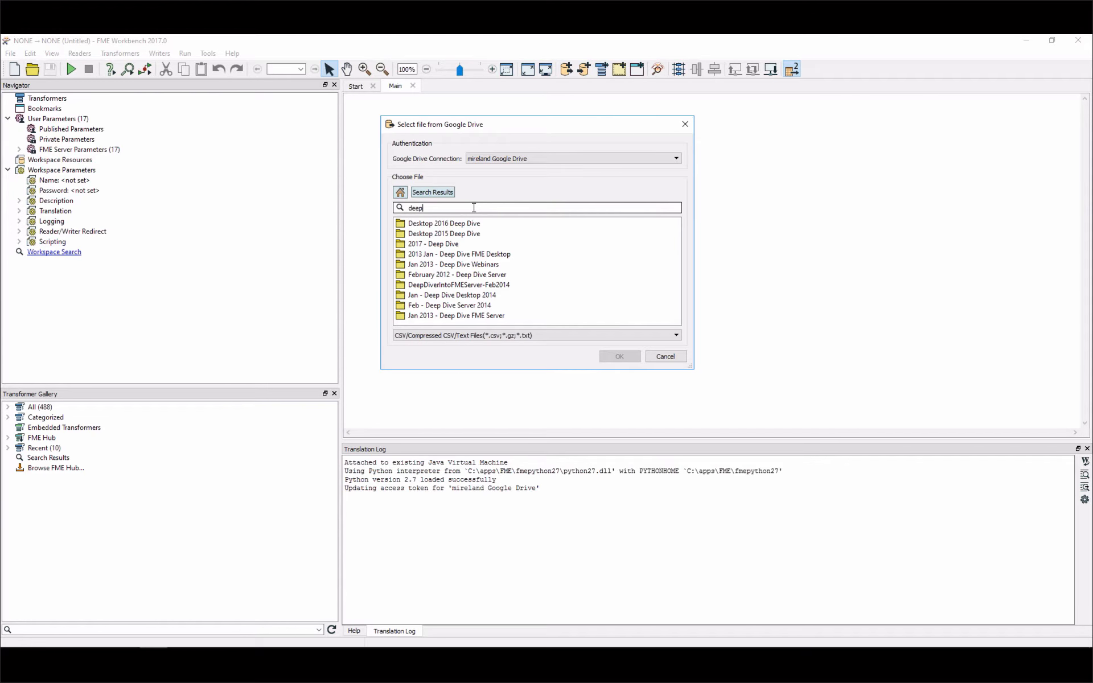
double_click(438, 245)
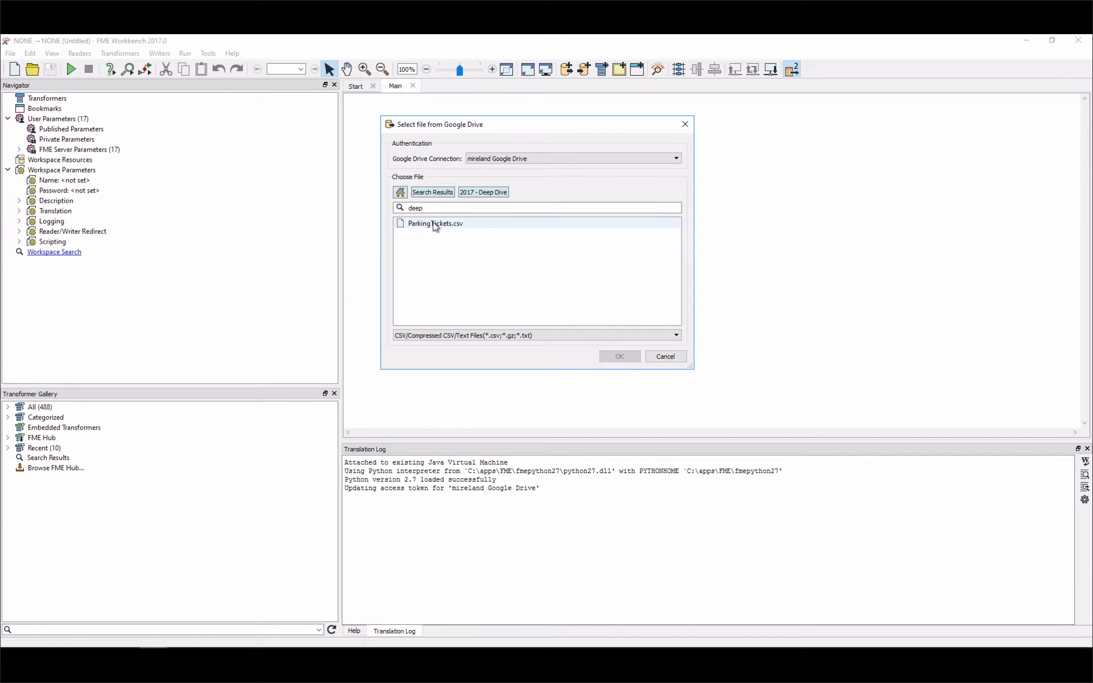
double_click(436, 225)
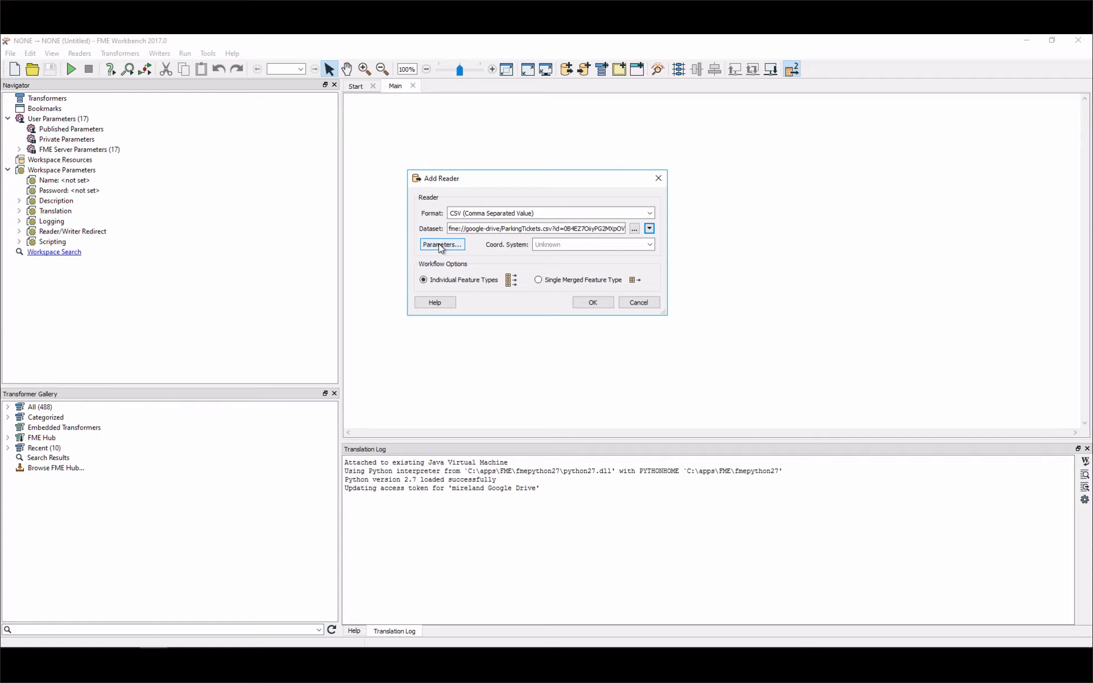
Preview the parking ticket rows and columns in the CSV reader's parameters, then add the reader to the workspace.
left_click(440, 245)
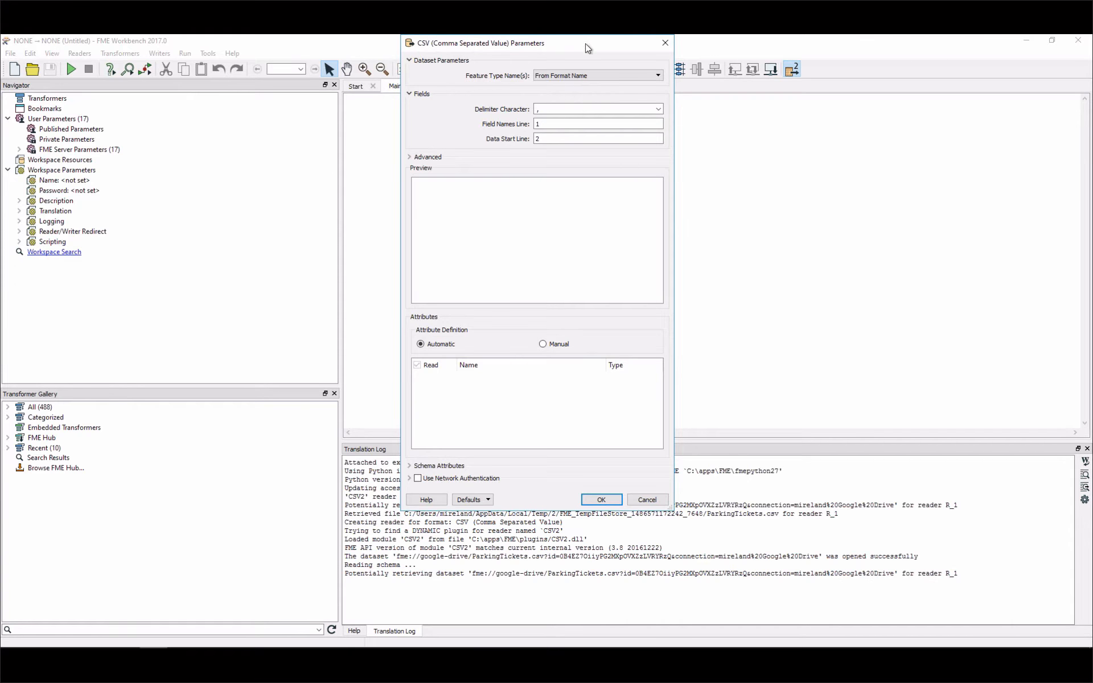
left_click_drag(585, 43, 586, 54)
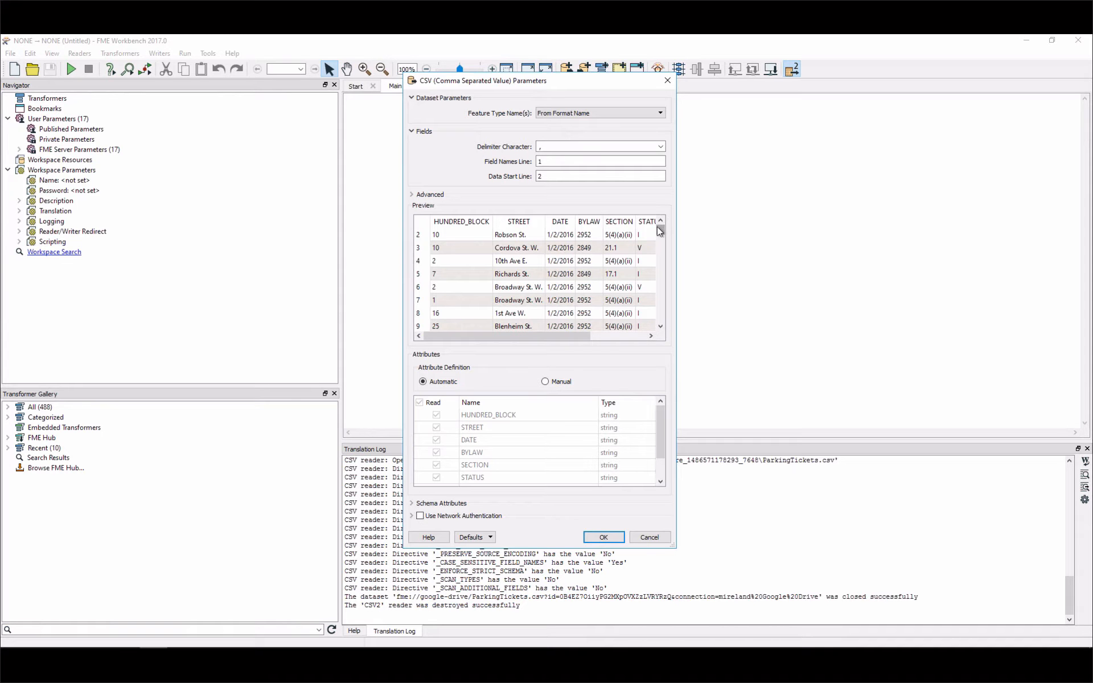
mouse_move(660, 231)
left_mouse_down()
mouse_move(664, 319)
mouse_move(655, 210)
left_mouse_up()
left_click_drag(530, 336, 566, 336)
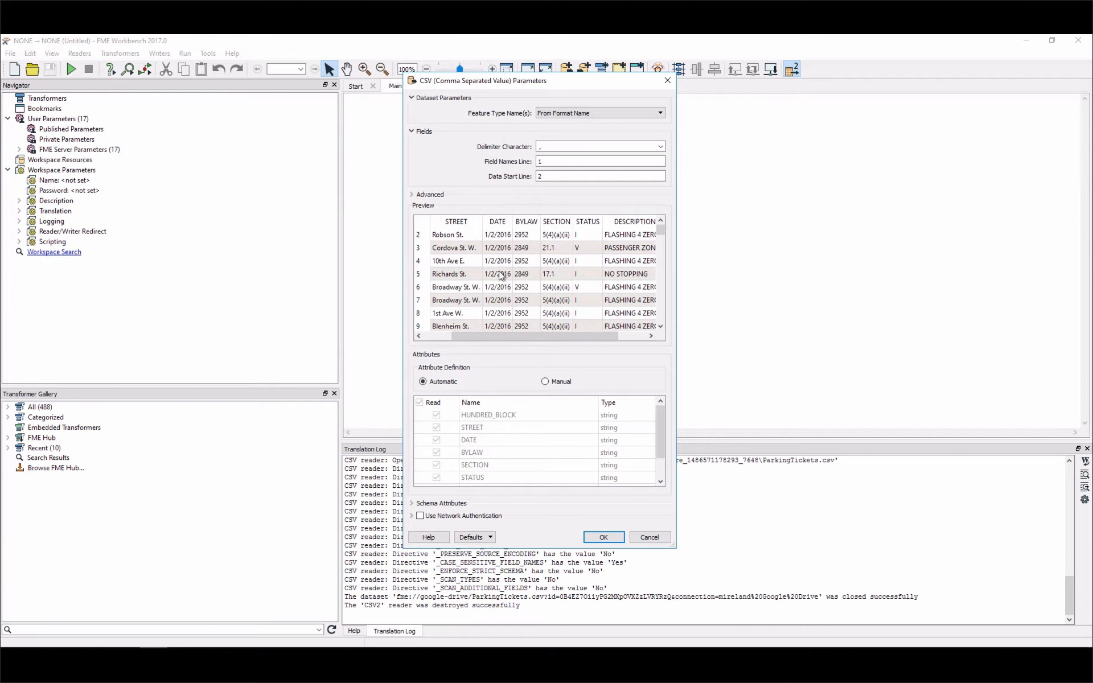
left_click(651, 336)
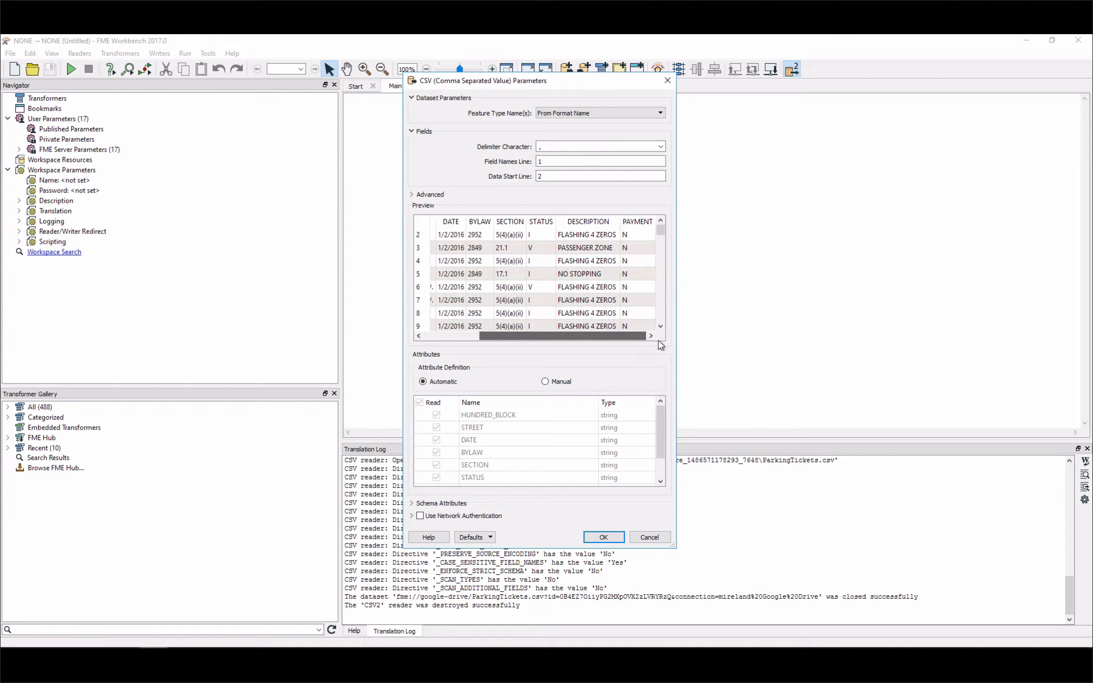
left_click(604, 539)
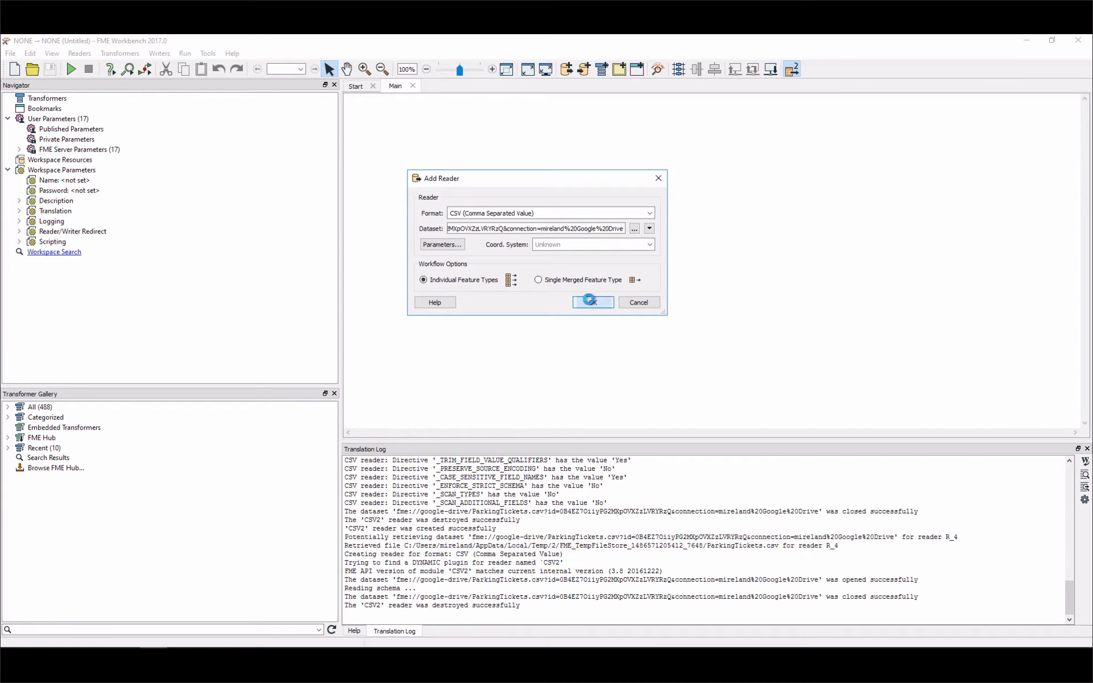
left_click(592, 303)
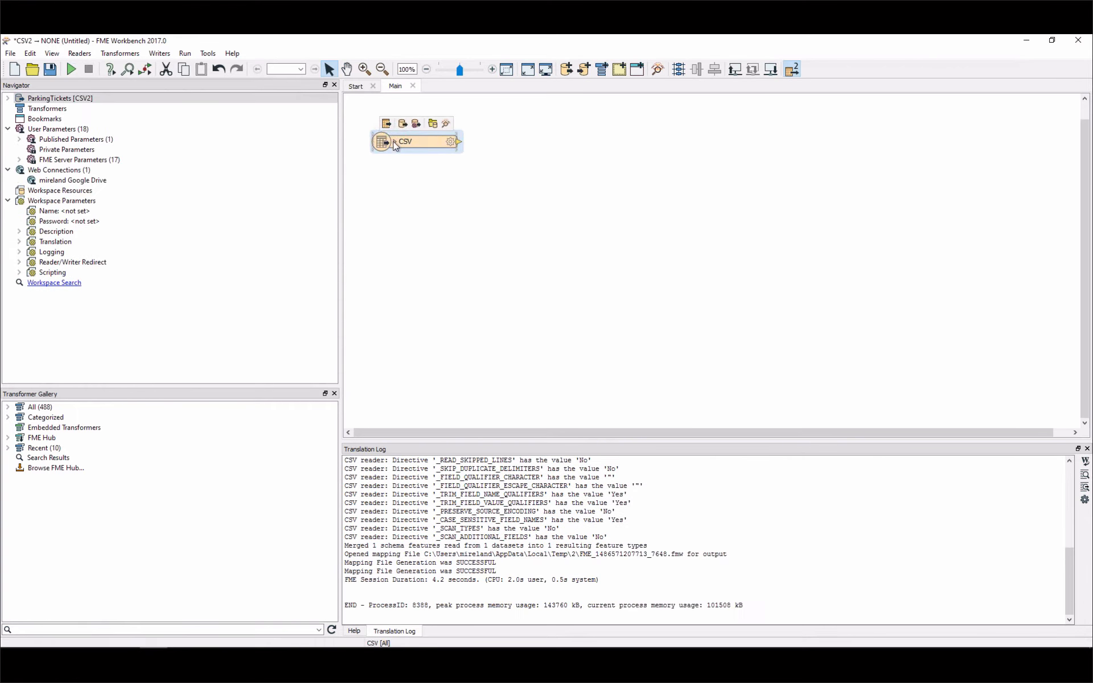
Expand the CSV feature type's attribute list and widen the object enough to show the full attribute names.
left_click(396, 142)
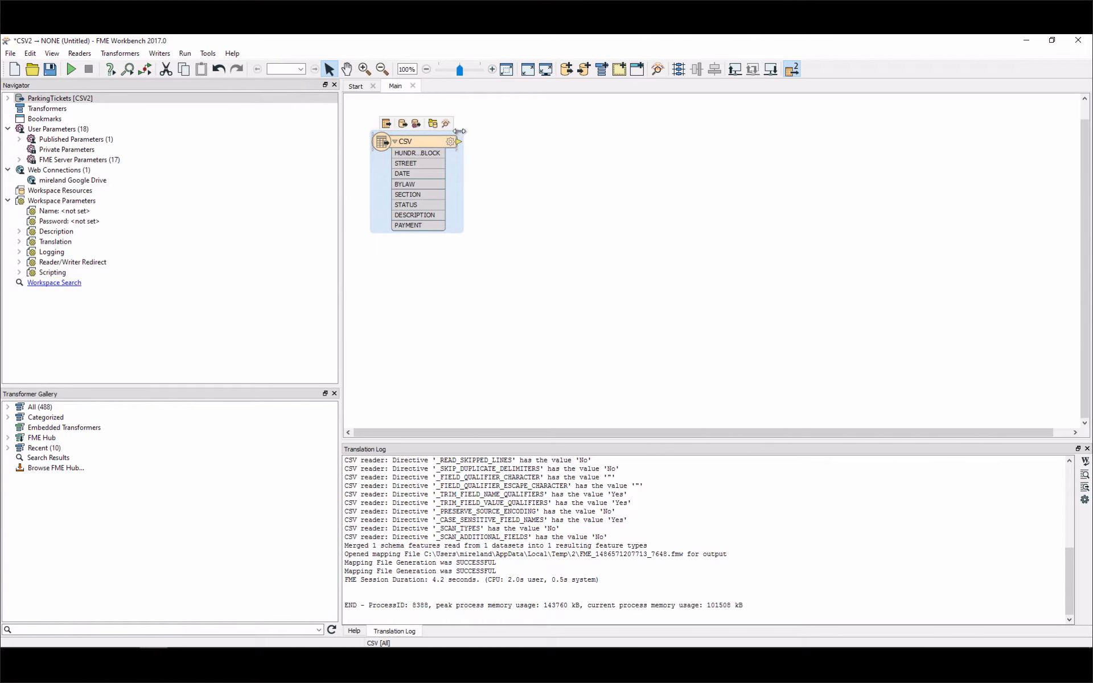
left_click_drag(456, 139, 479, 143)
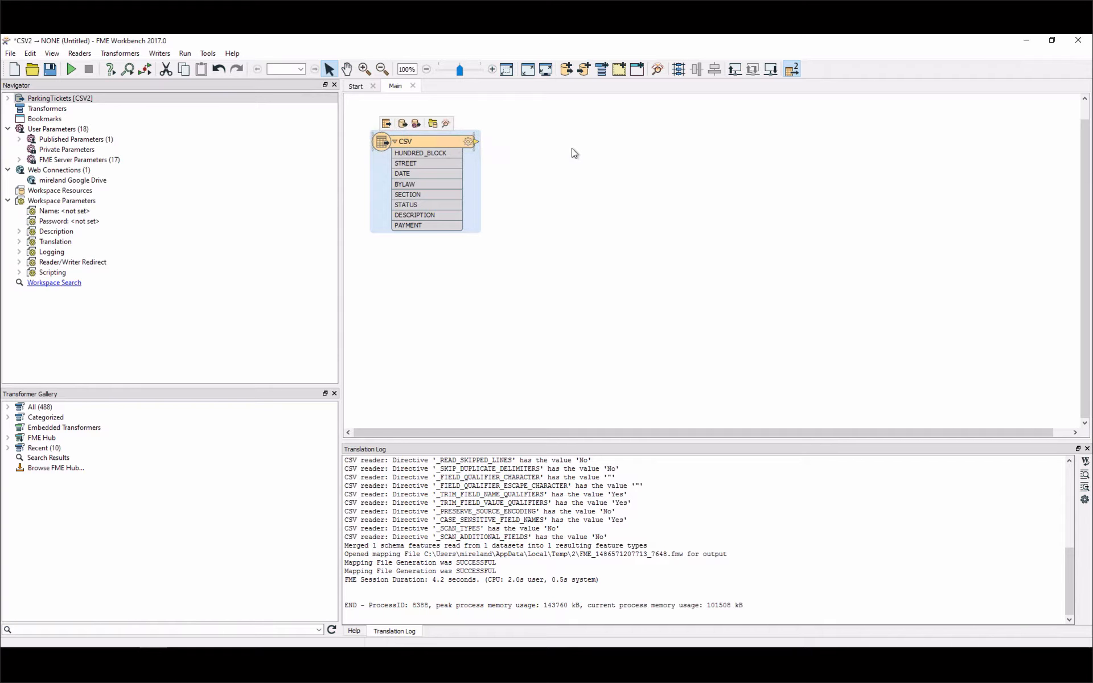
Add a Sampler after the CSV feature type with sampling rate 100, sampling type First N Features and randomized sampling set to Yes.
type("sampler")
key("Return")
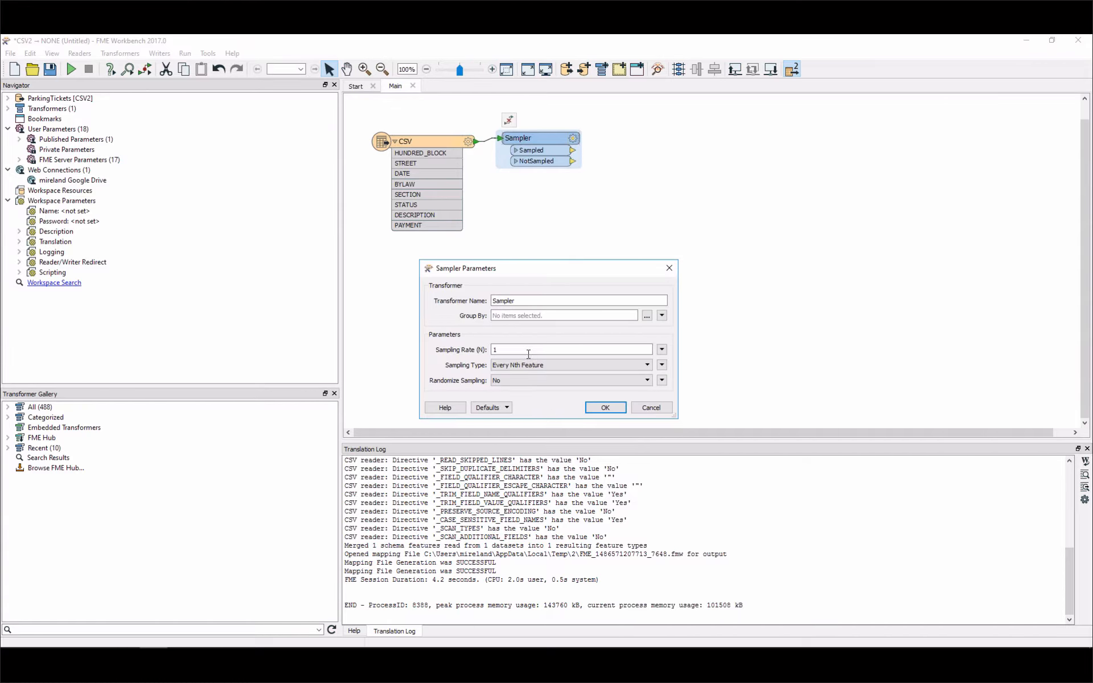
left_click(519, 347)
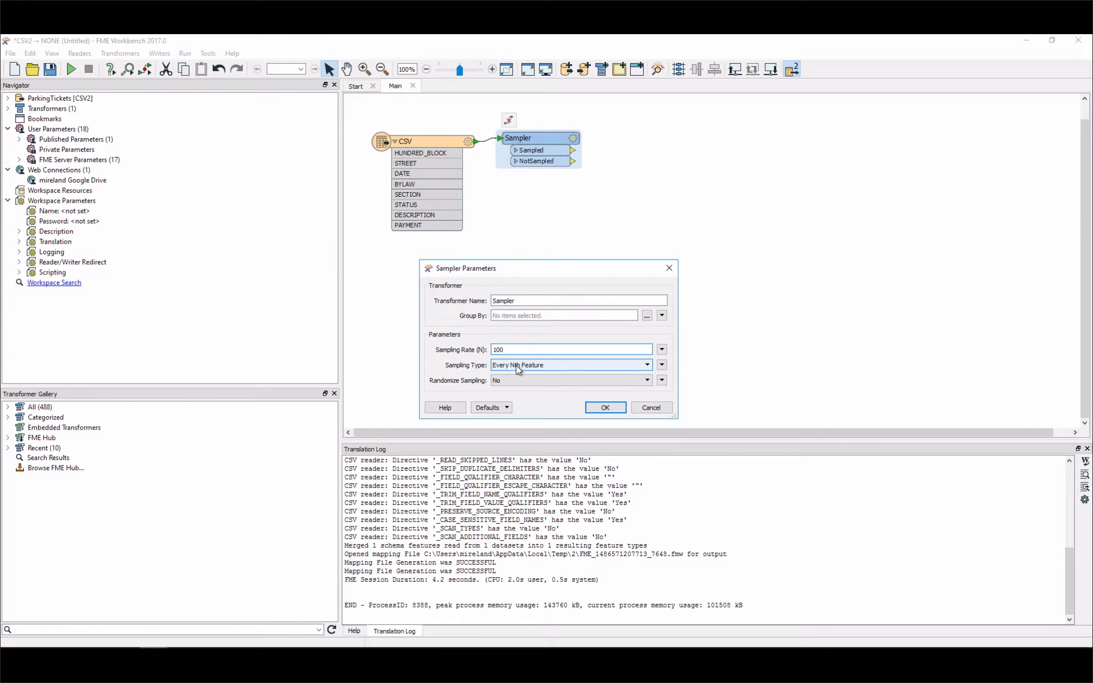
left_click(516, 365)
left_click(515, 382)
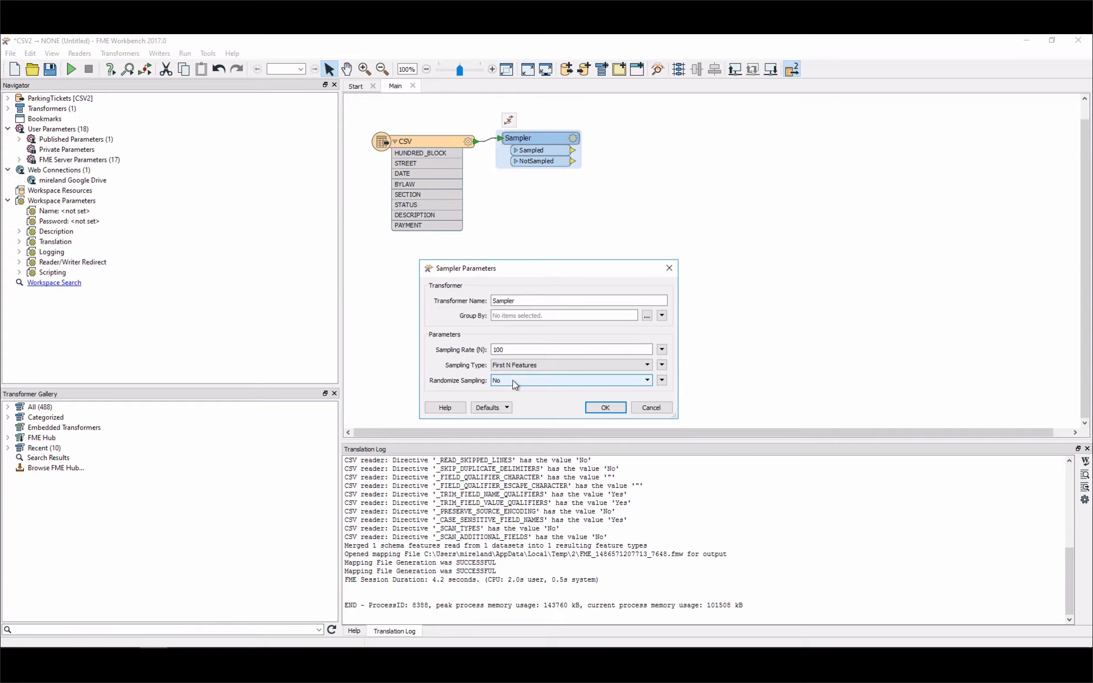
left_click(512, 381)
left_click(512, 391)
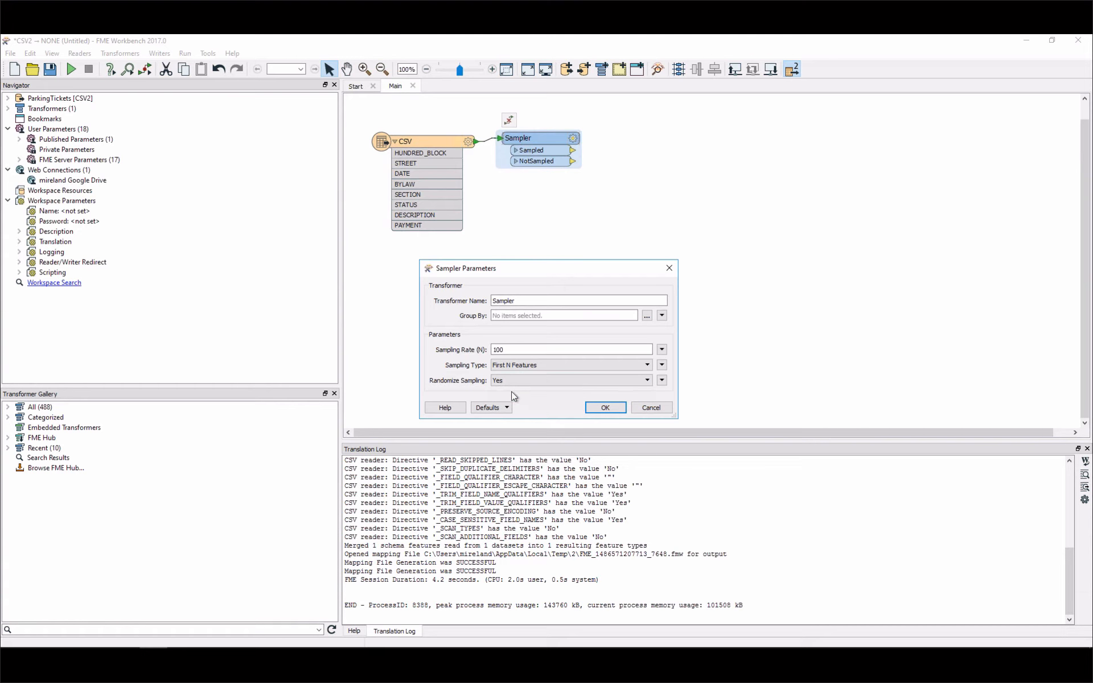
left_click(605, 408)
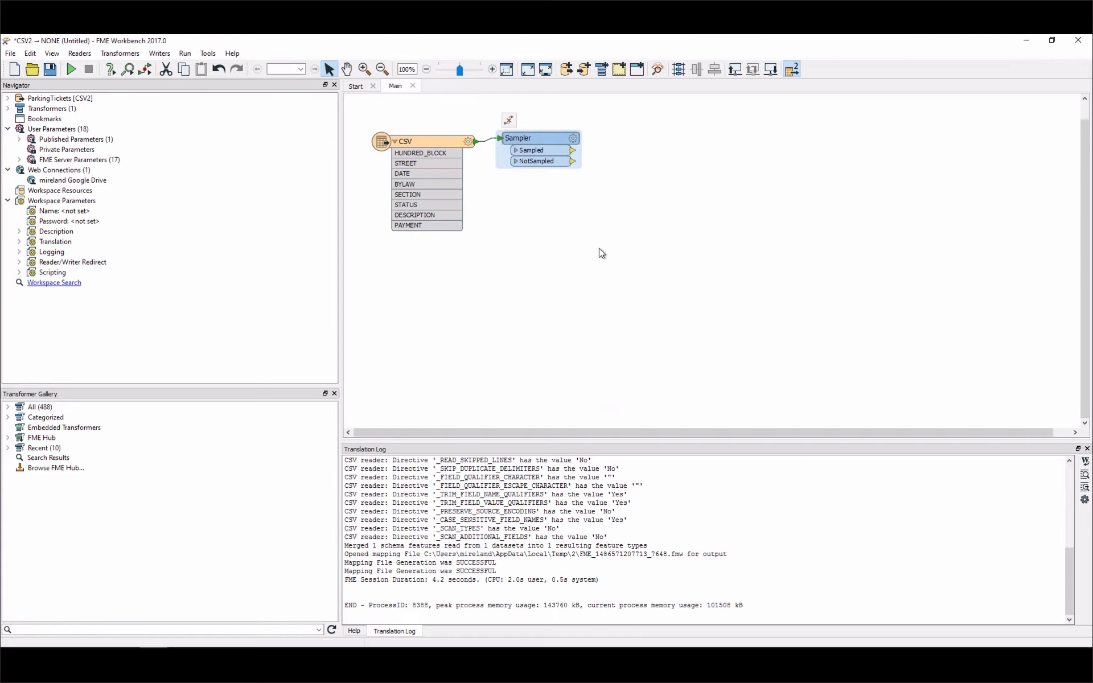
Add a DateFormatter connected to the Sampler's Sampled port and place it directly below the Sampler.
type("datefo")
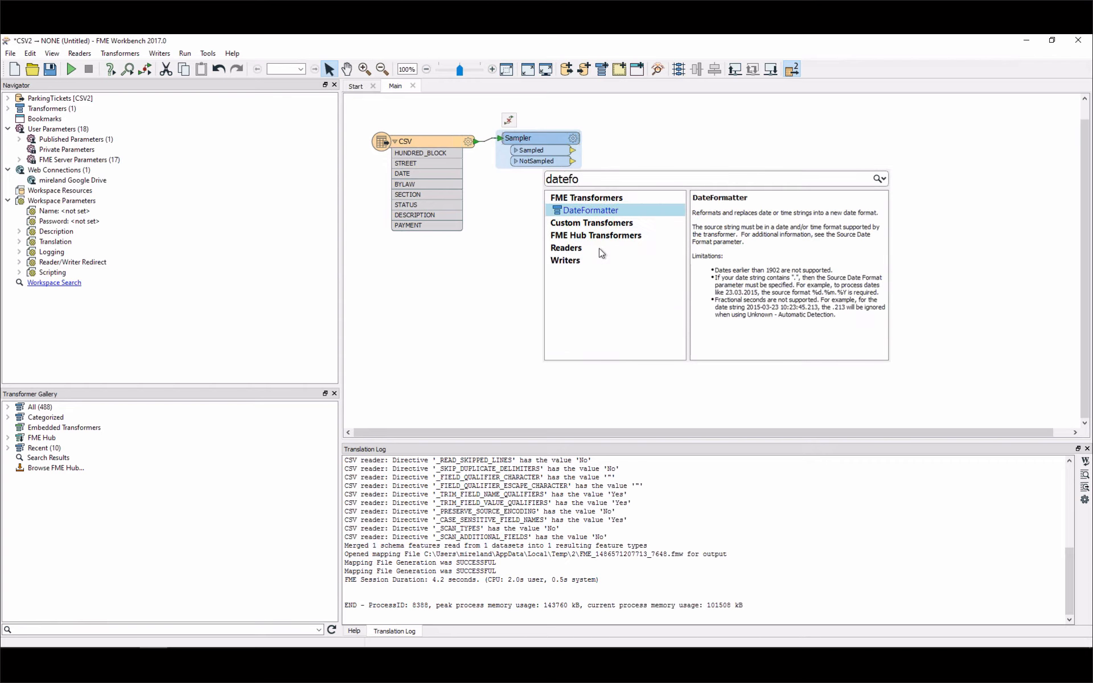
key("Return")
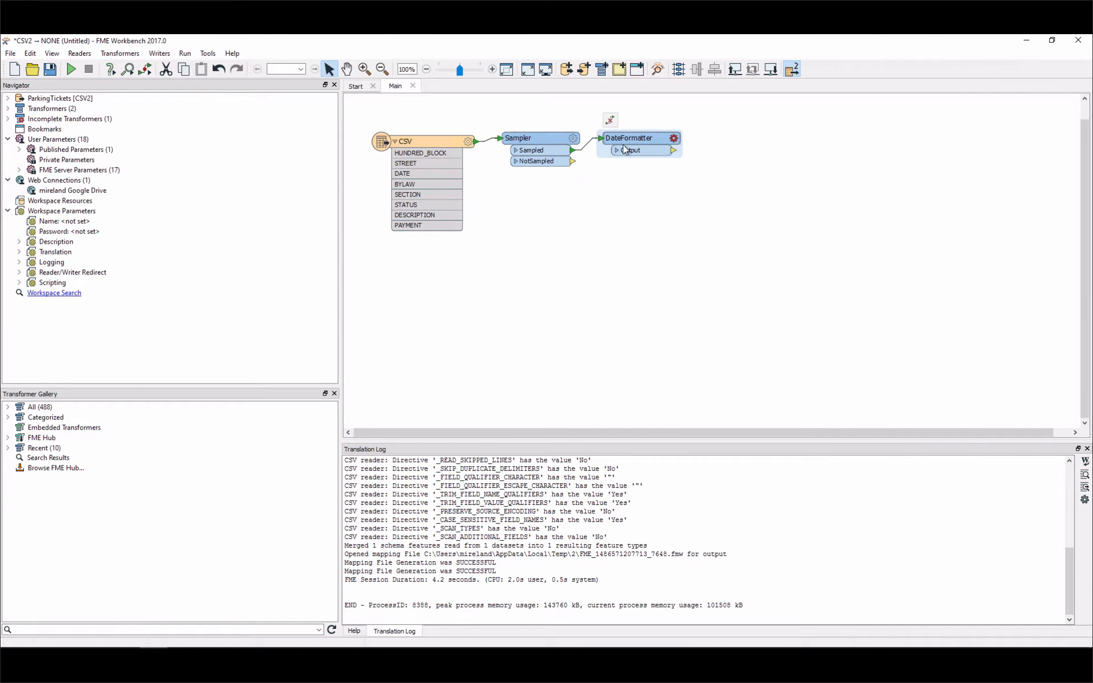
left_click_drag(638, 137, 547, 178)
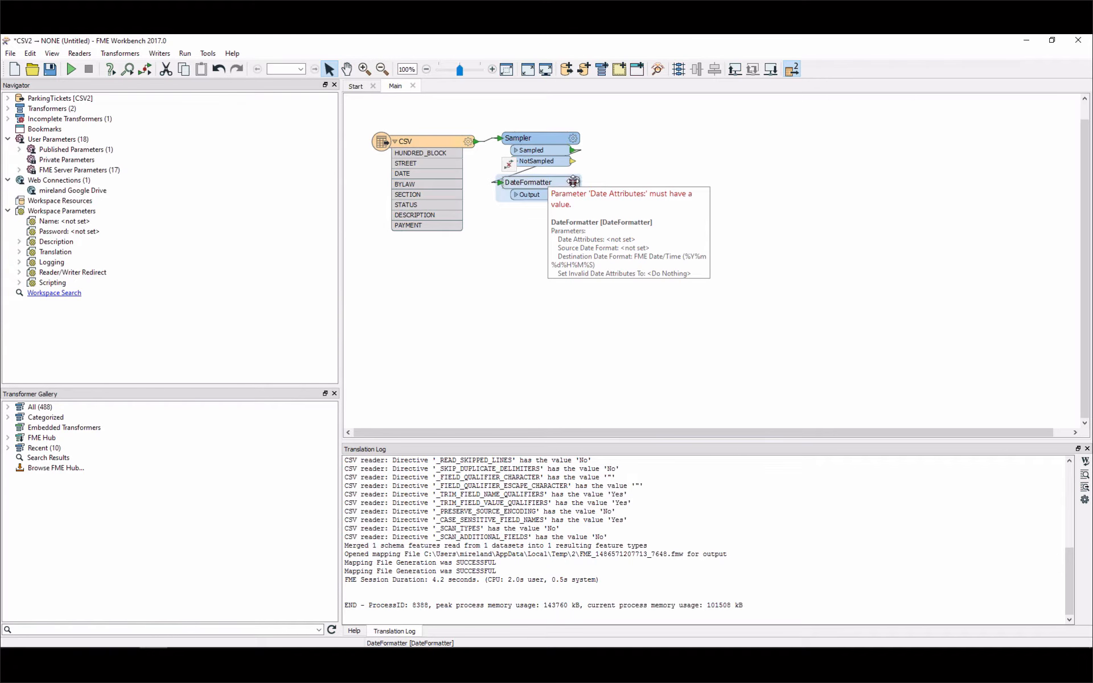
Configure the DateFormatter for the DATE attribute with source format Unknown - Automatic Detection and destination format FME Date (%Y%m%d).
left_click(573, 181)
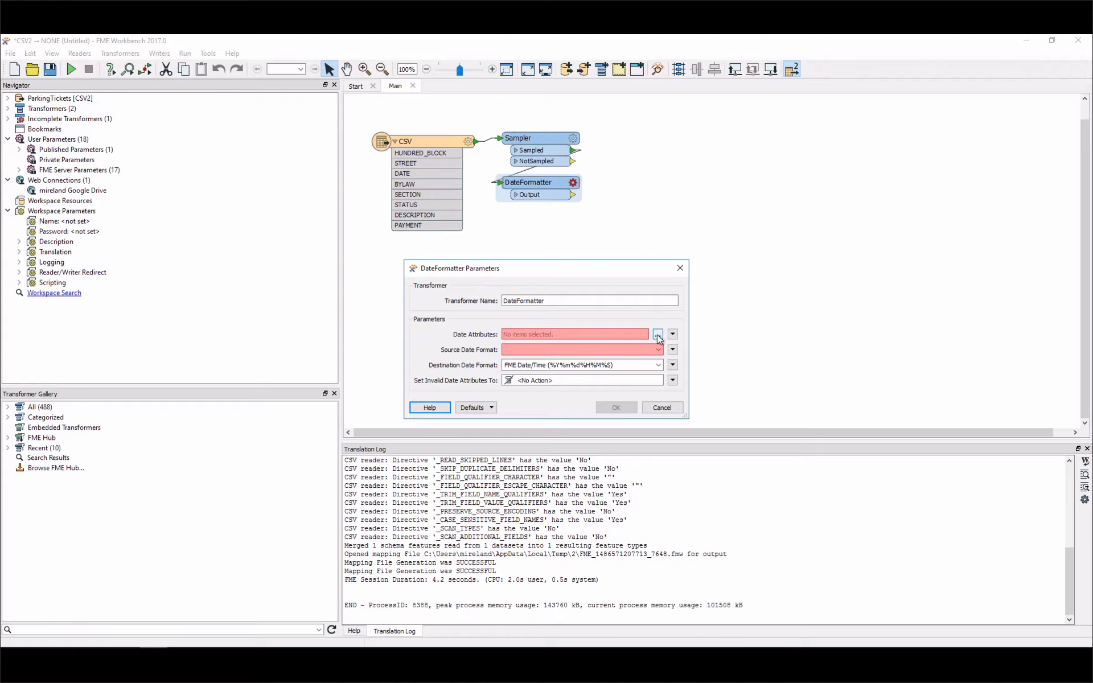
left_click(658, 336)
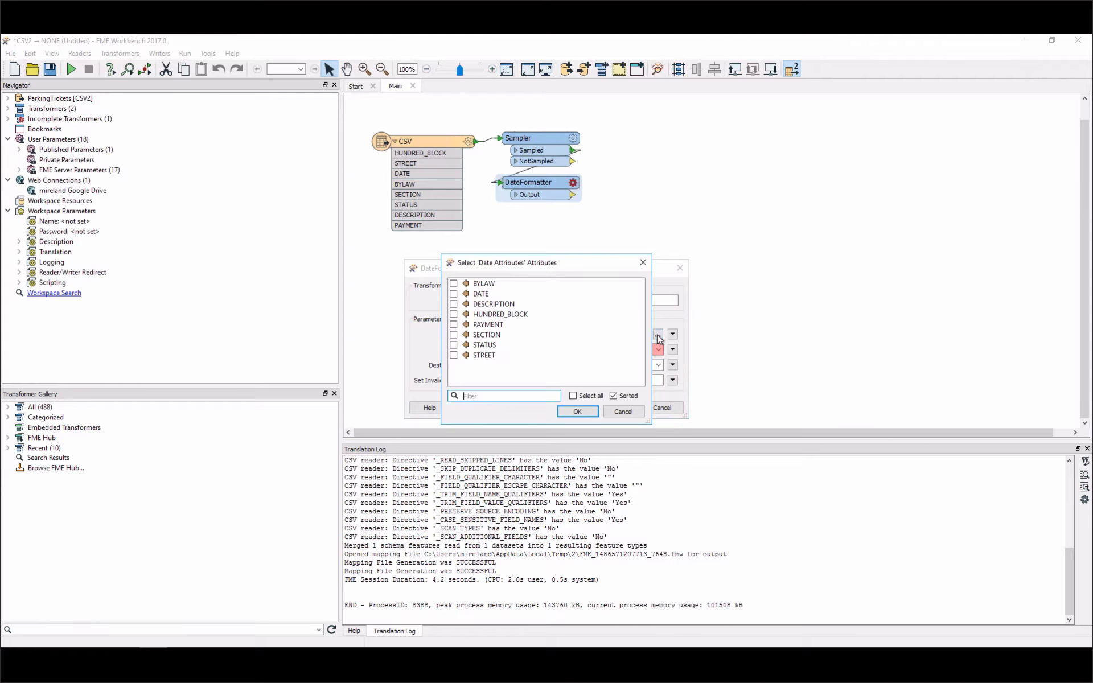
left_click(488, 296)
left_click(578, 411)
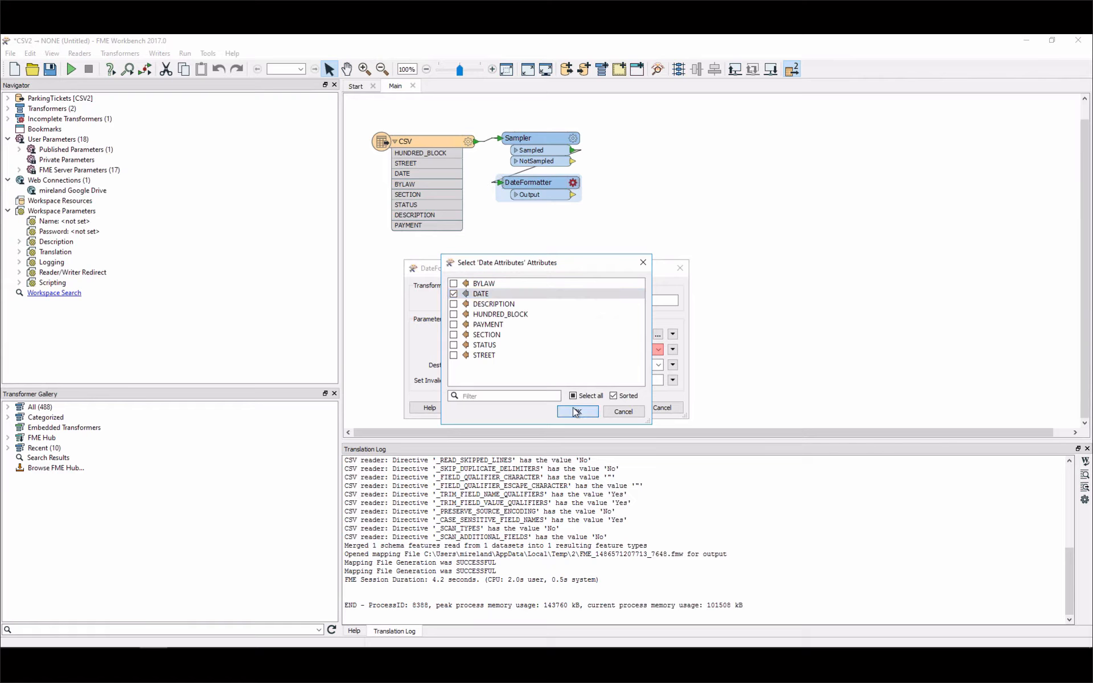
left_click(661, 349)
left_click(615, 362)
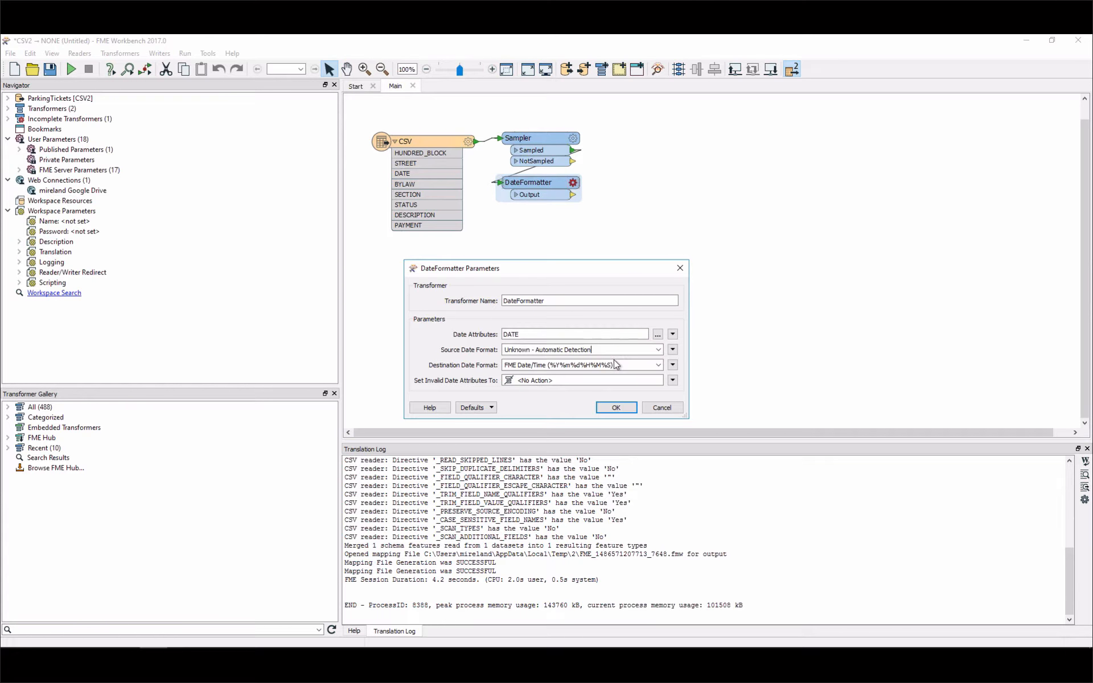
left_click(658, 366)
left_click(566, 379)
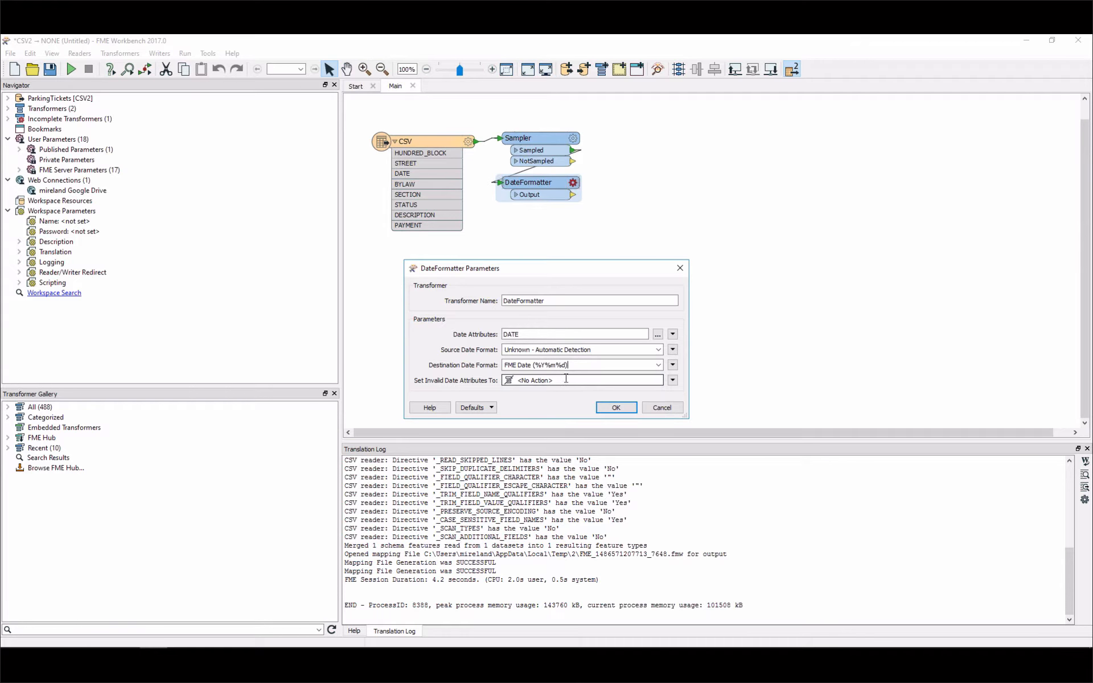
left_click(617, 407)
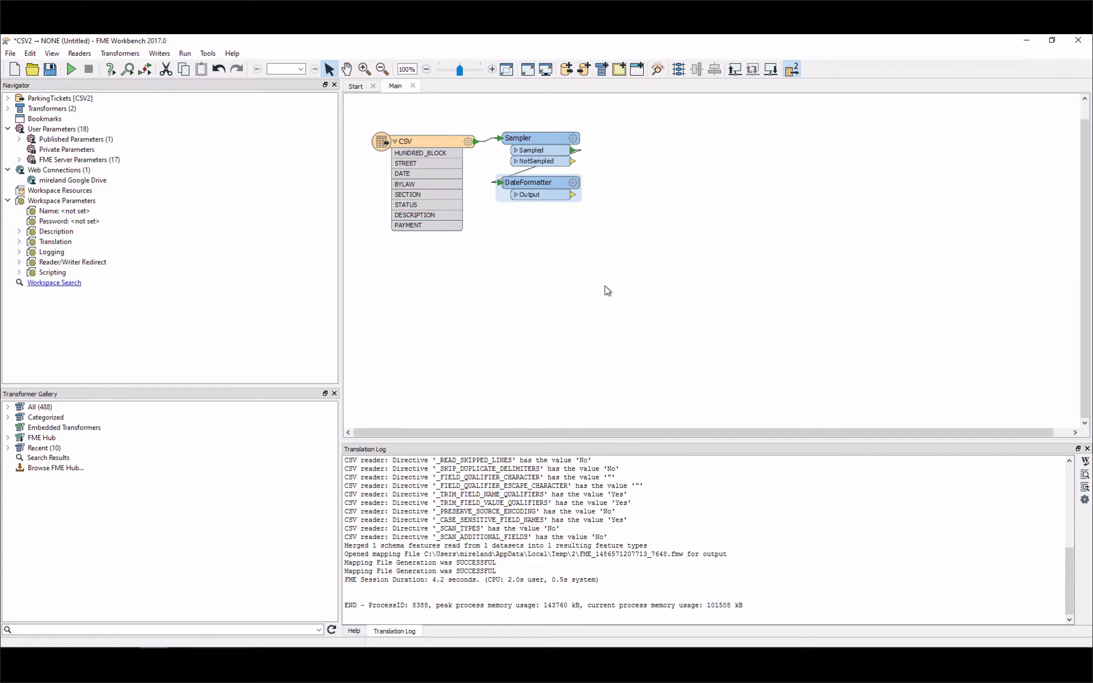
Add a DateTimeCalculator connected to the DateFormatter's Output port.
type("dtc")
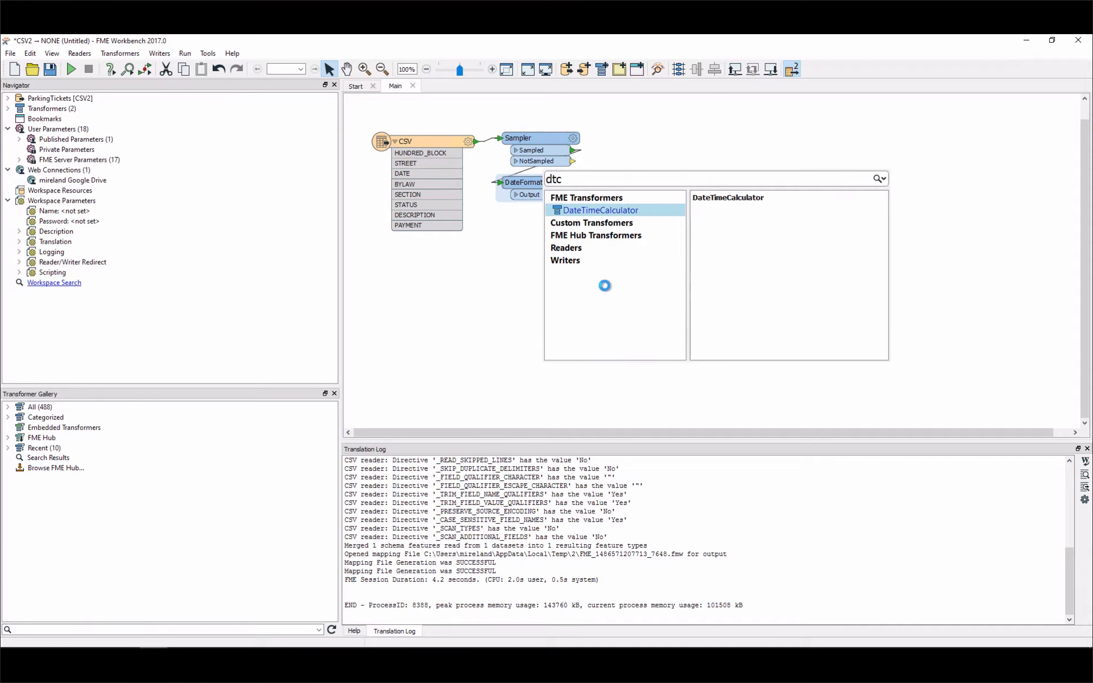
key("Return")
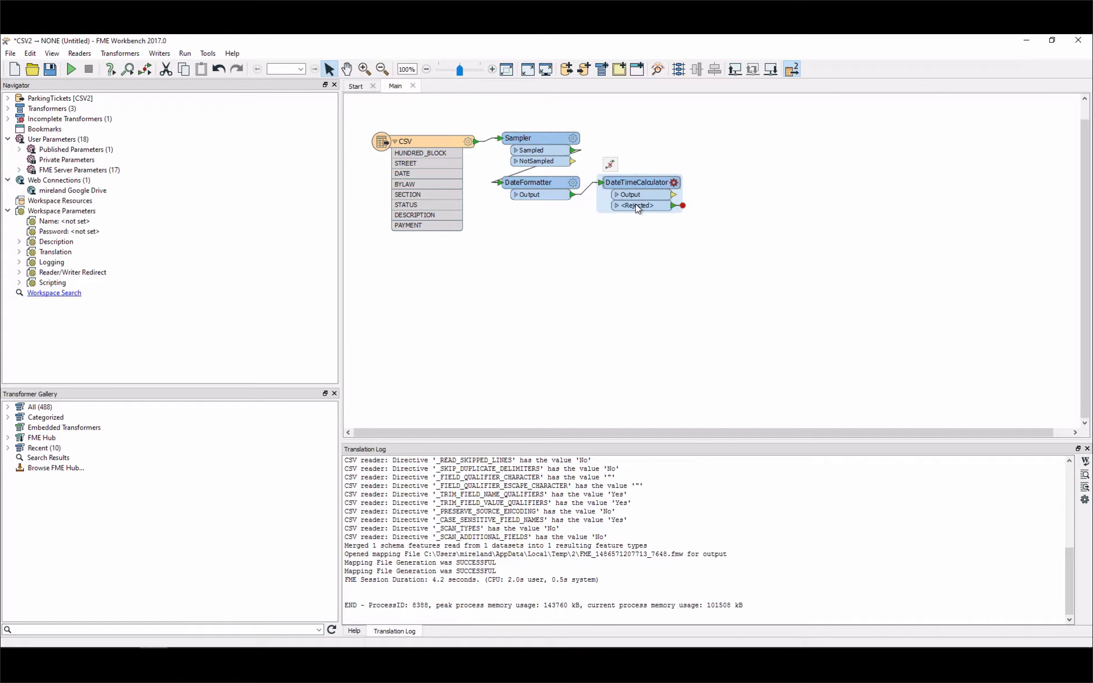
mouse_move(642, 185)
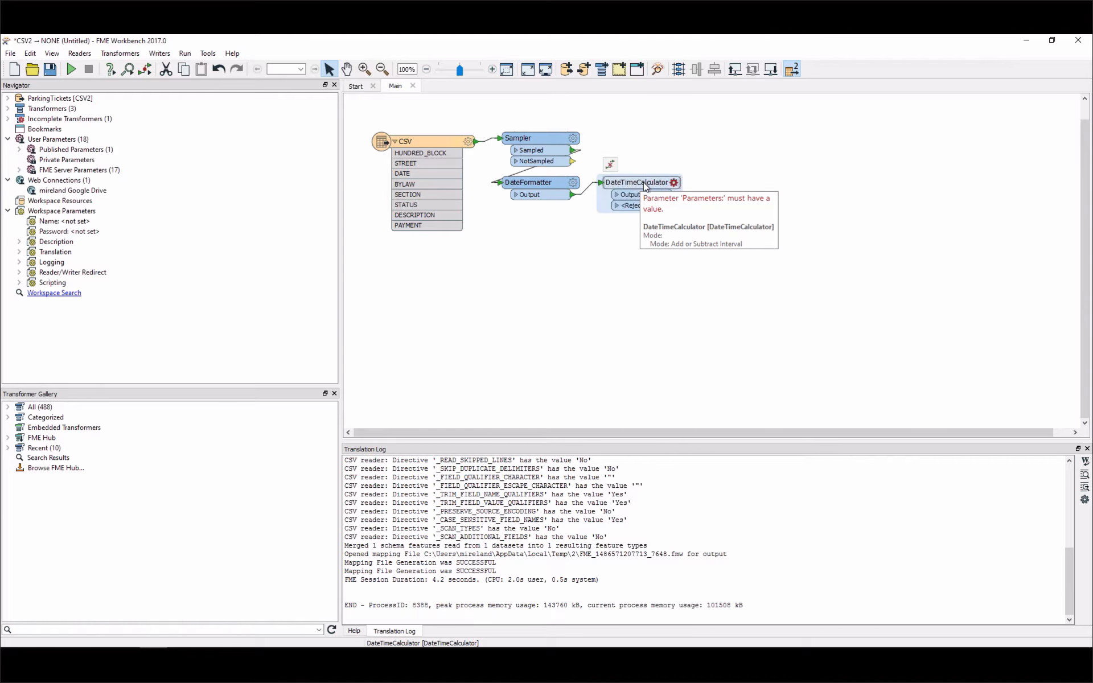
Configure the DateTimeCalculator in Add or Subtract Interval mode with the DATE attribute as datetime and 6 months as the interval.
left_click(675, 183)
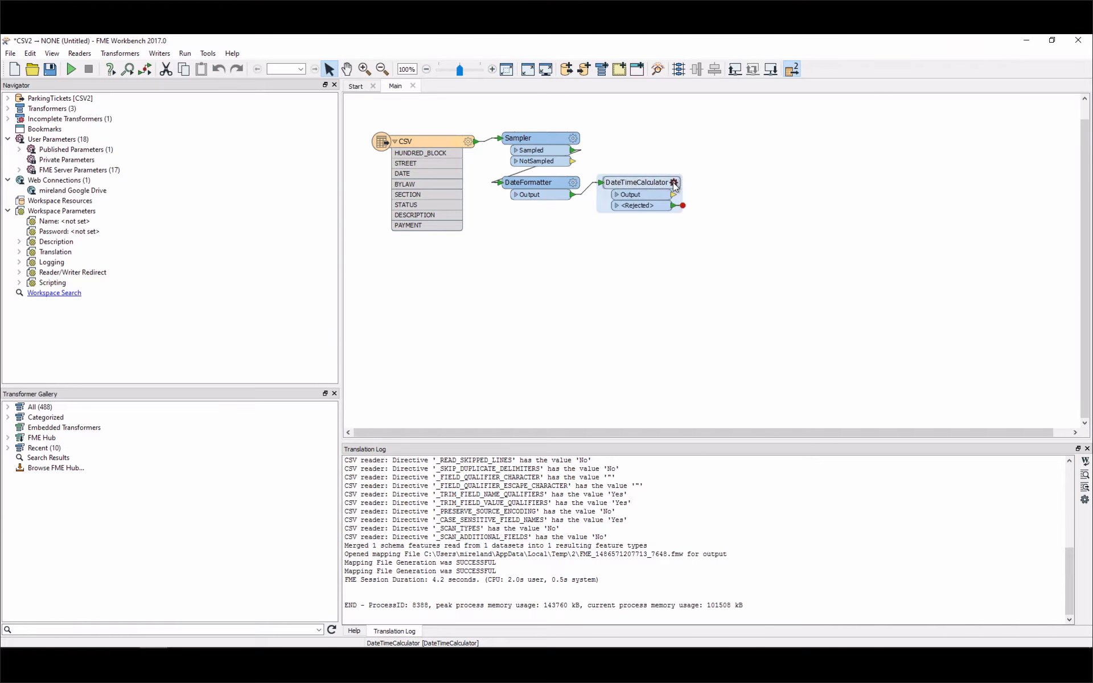
left_click(631, 271)
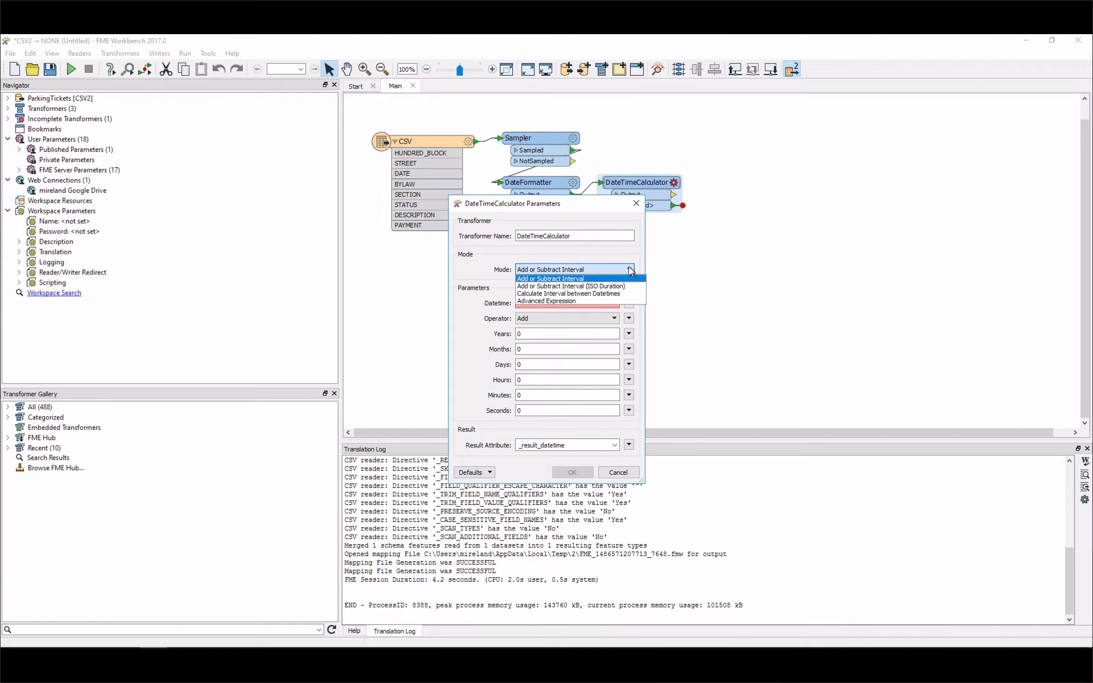
left_click(566, 279)
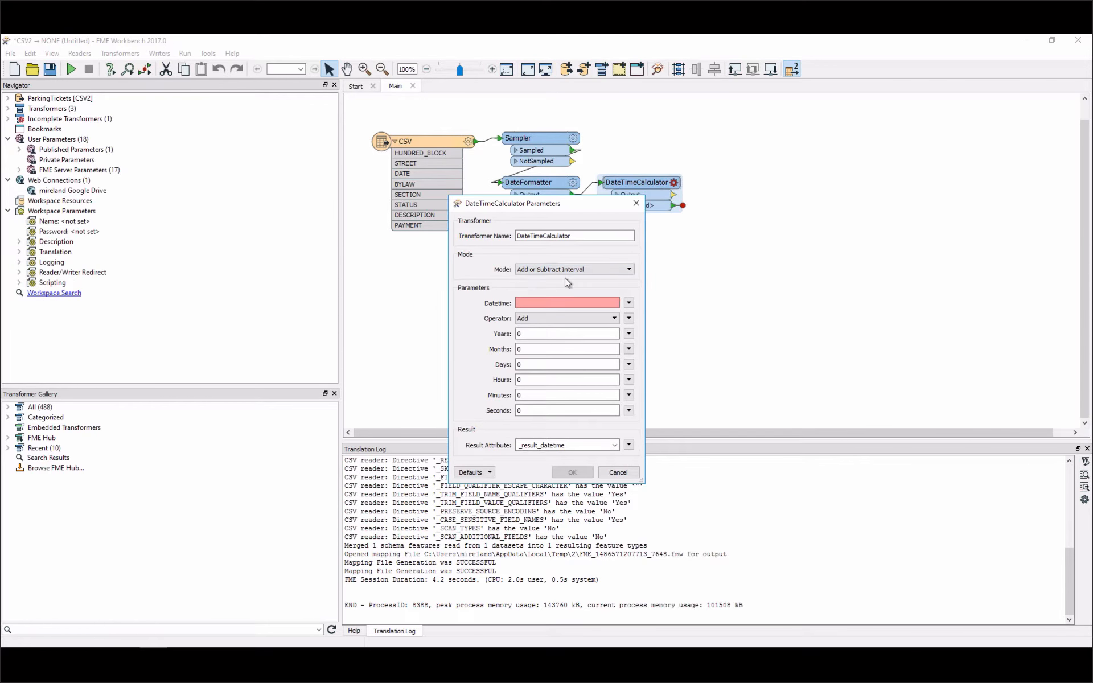
left_click(629, 303)
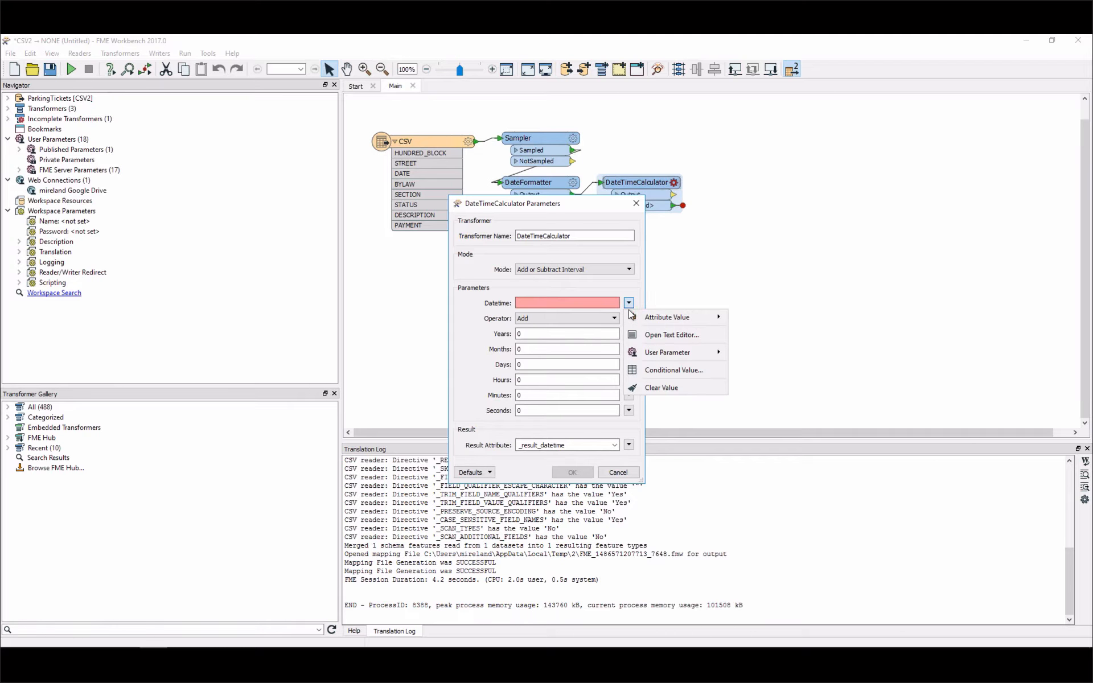
mouse_move(684, 322)
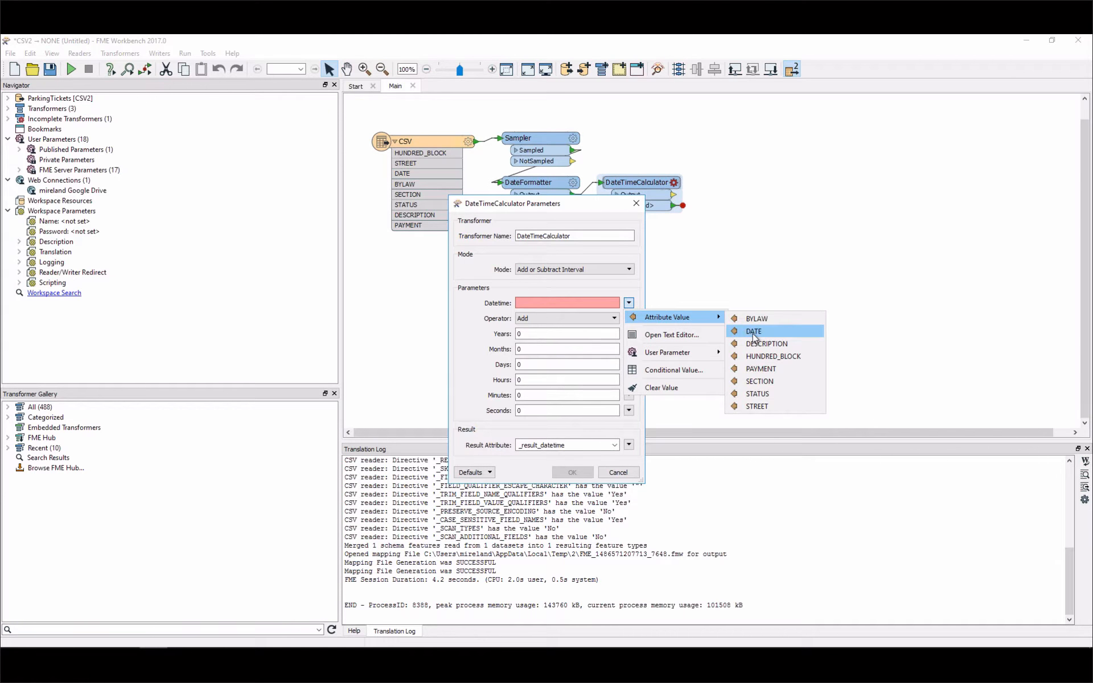
left_click(756, 332)
double_click(533, 352)
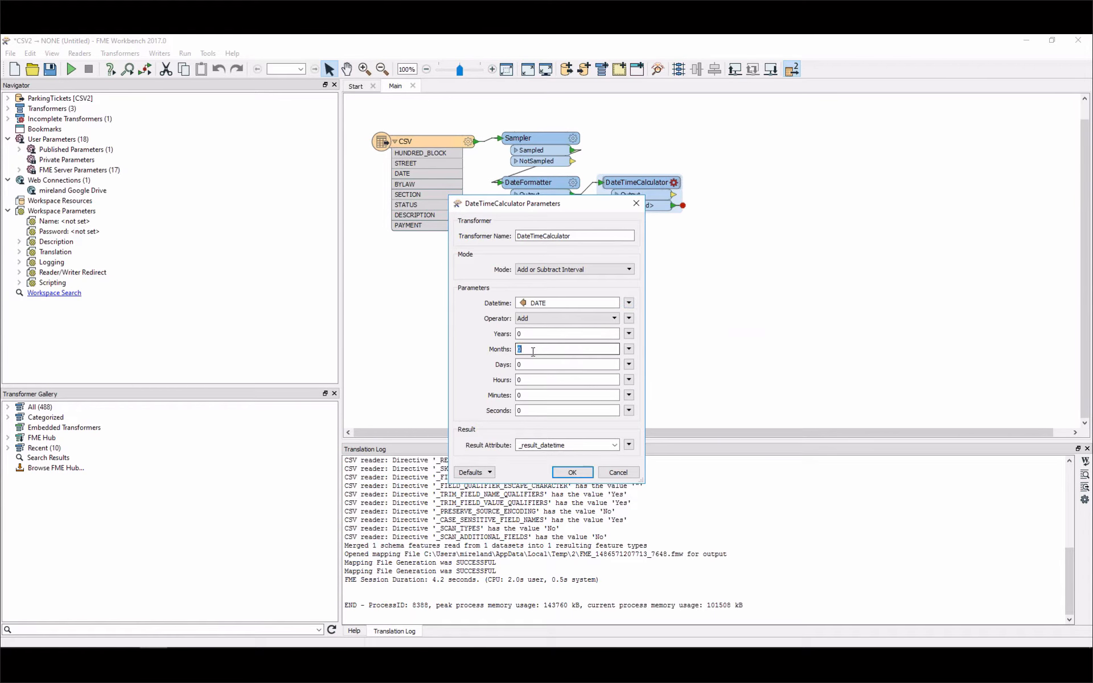
type("6")
key("Tab")
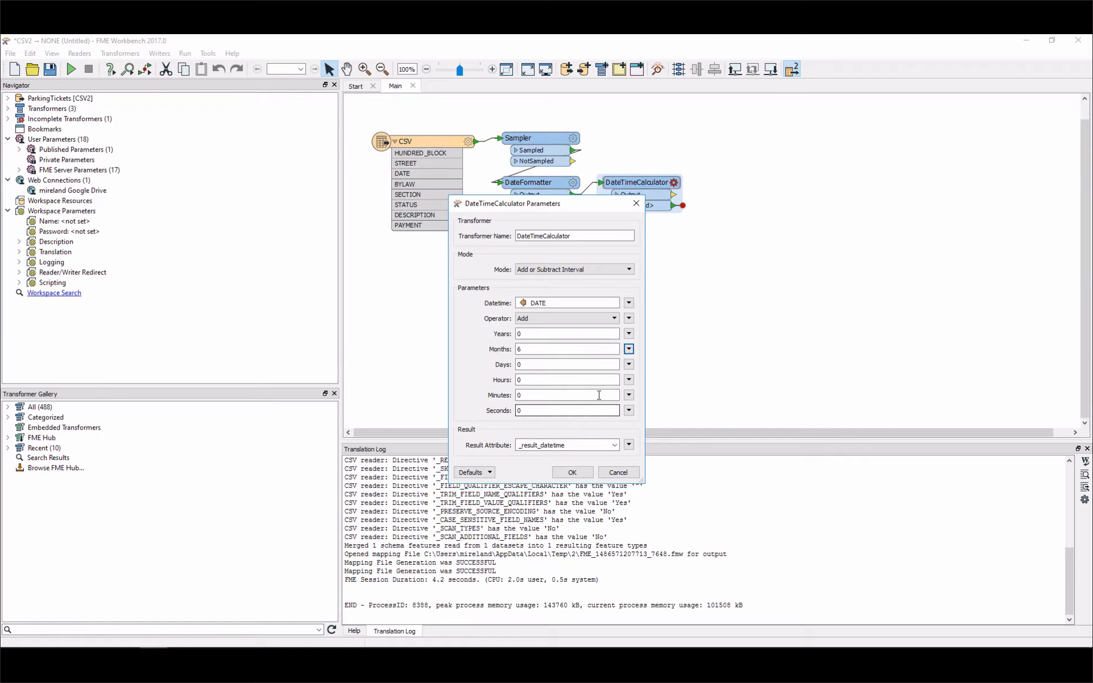
Name the DateTimeCalculator's result attribute PaymentDate and place the transformer directly below the DateFormatter.
double_click(579, 445)
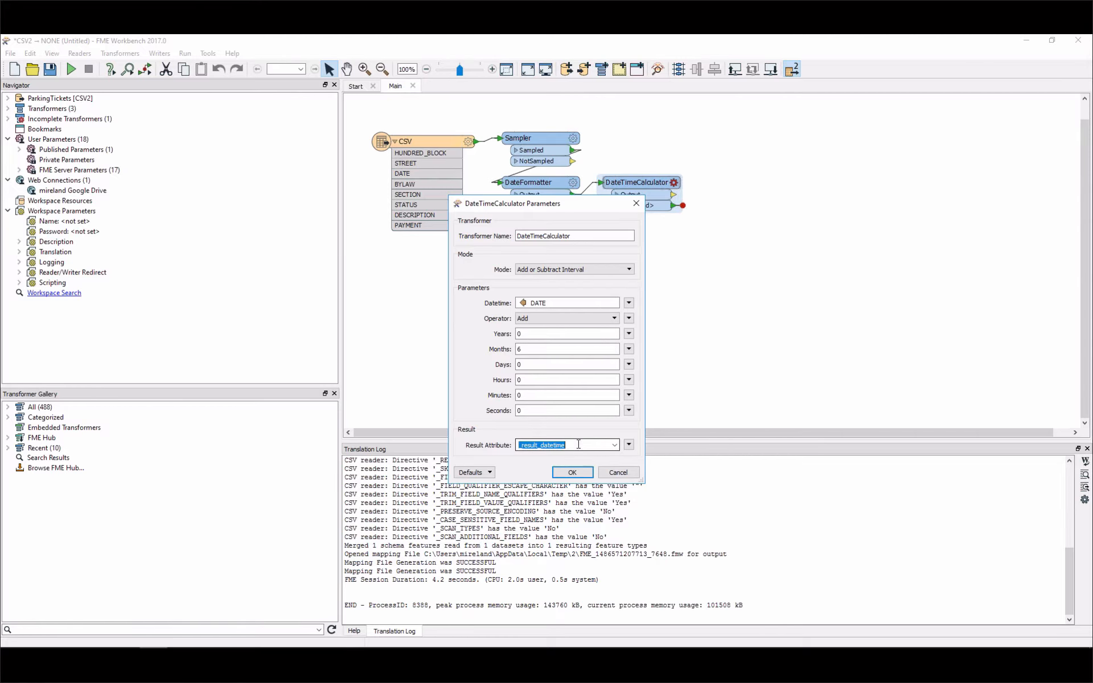
type("PaymentDate")
left_click(570, 473)
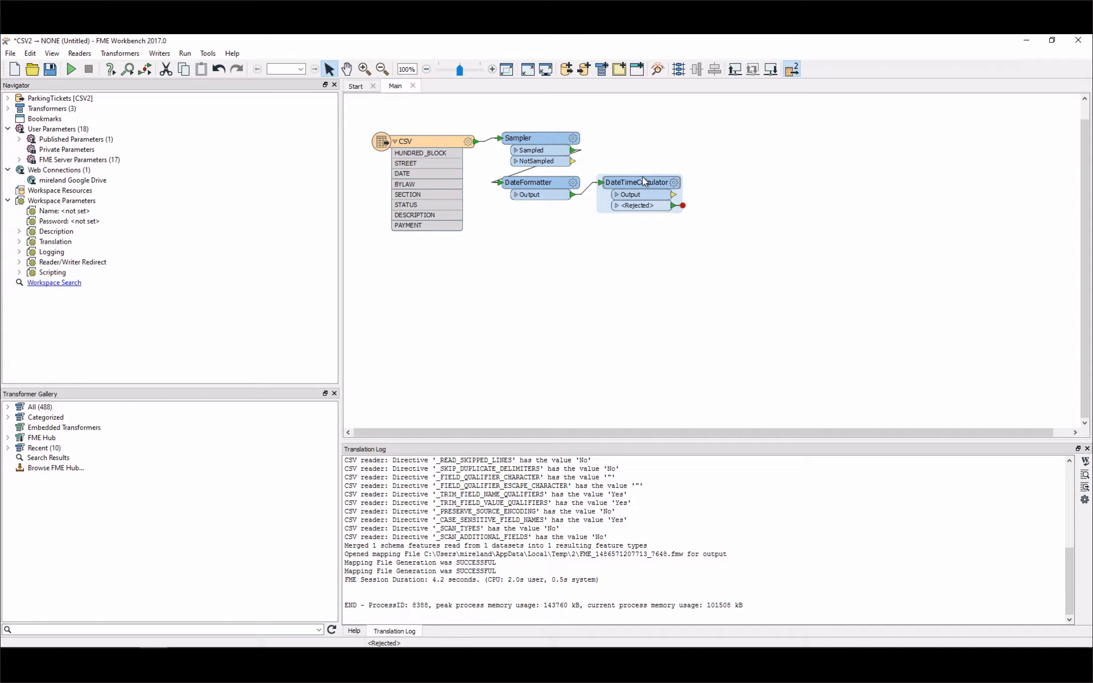
left_click_drag(642, 176, 540, 214)
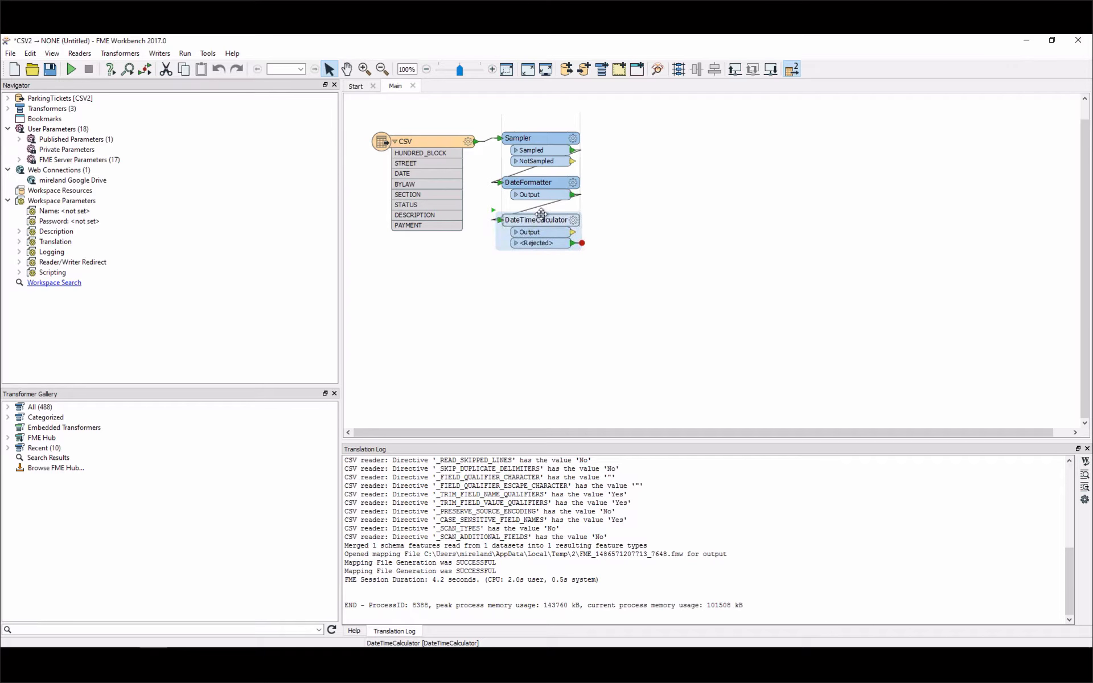
Add an AttributeManager directly below the DateTimeCalculator, connected to its Output port.
left_click(590, 231)
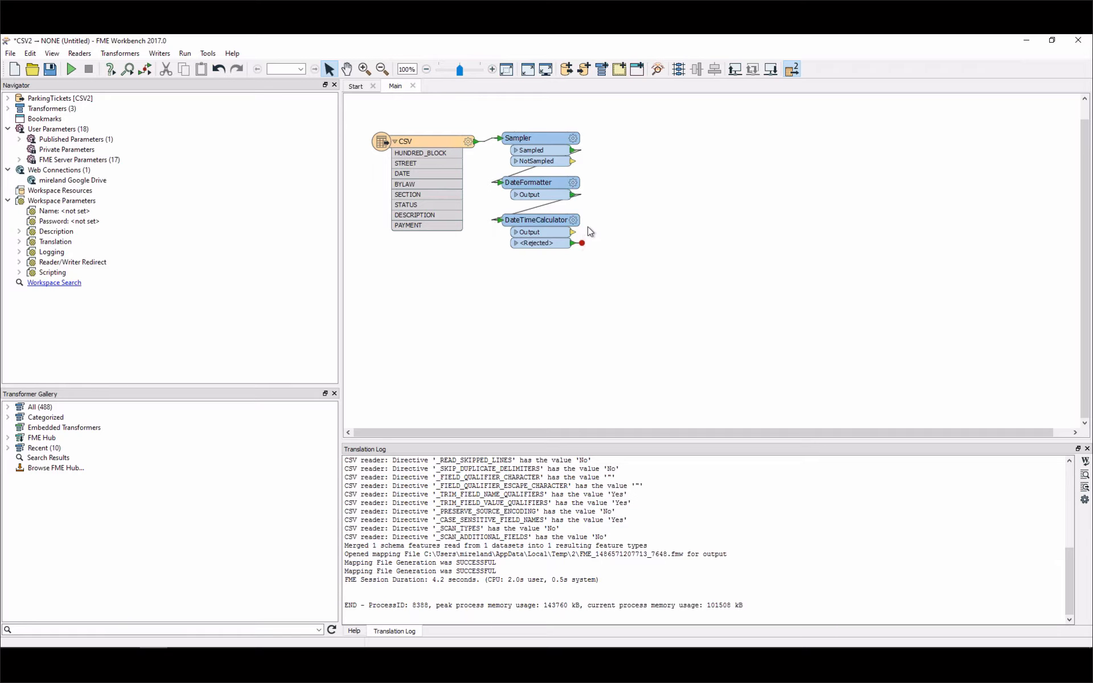
type("utem")
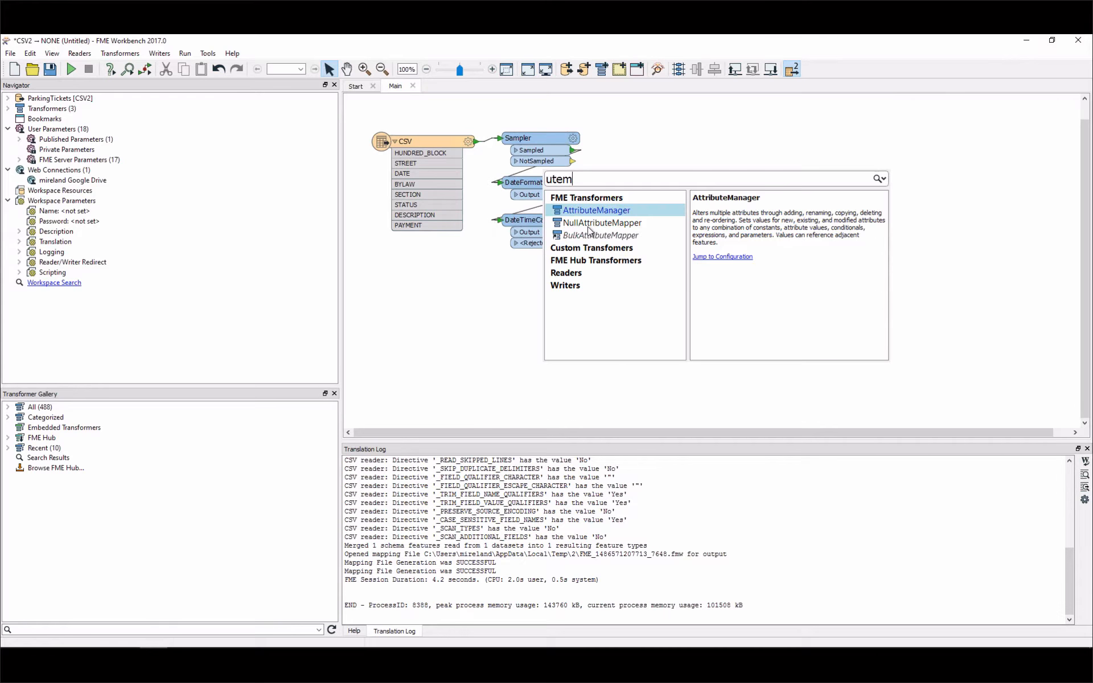
key("Return")
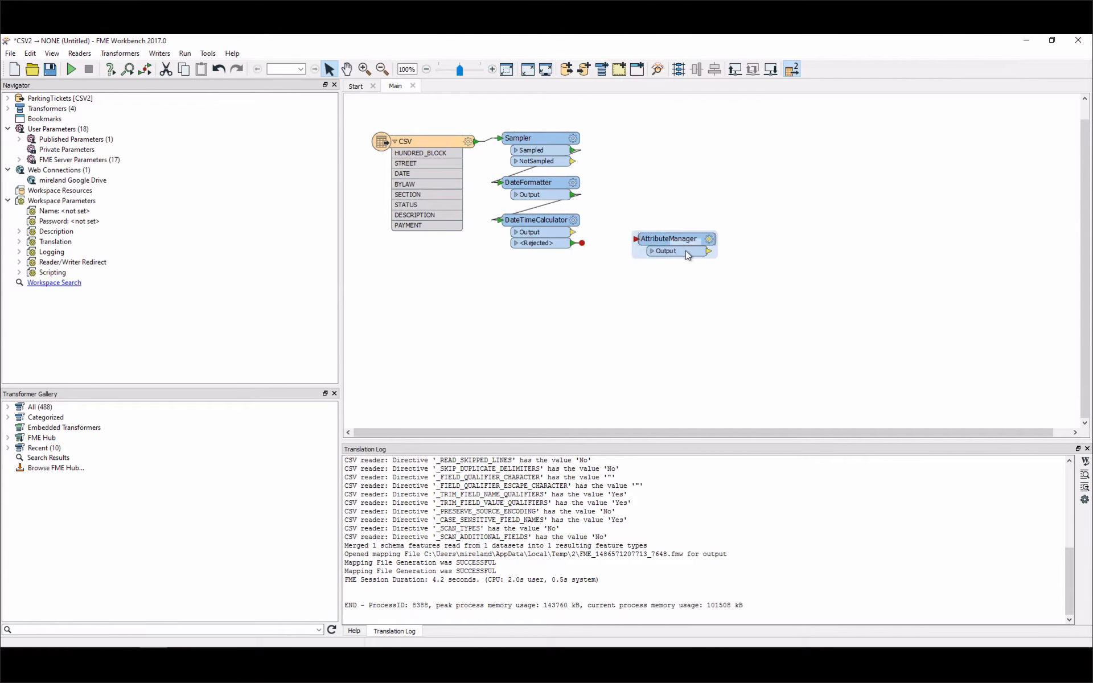
left_click_drag(651, 243, 548, 267)
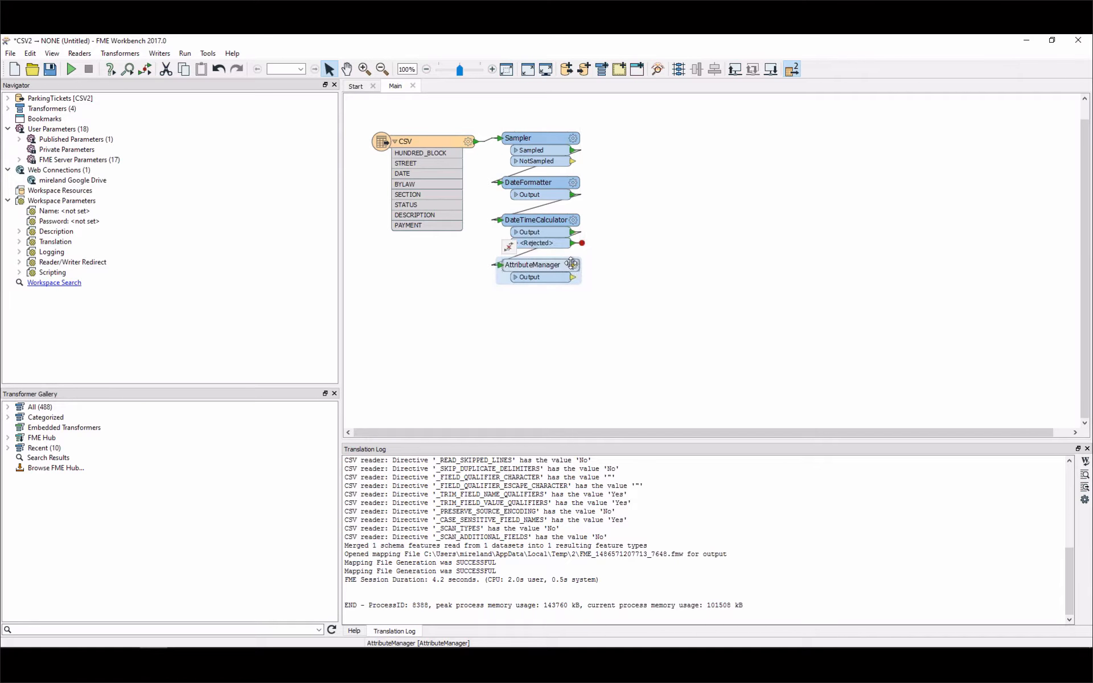
Add a new output attribute named OverdueDate in the AttributeManager parameters.
left_click(571, 265)
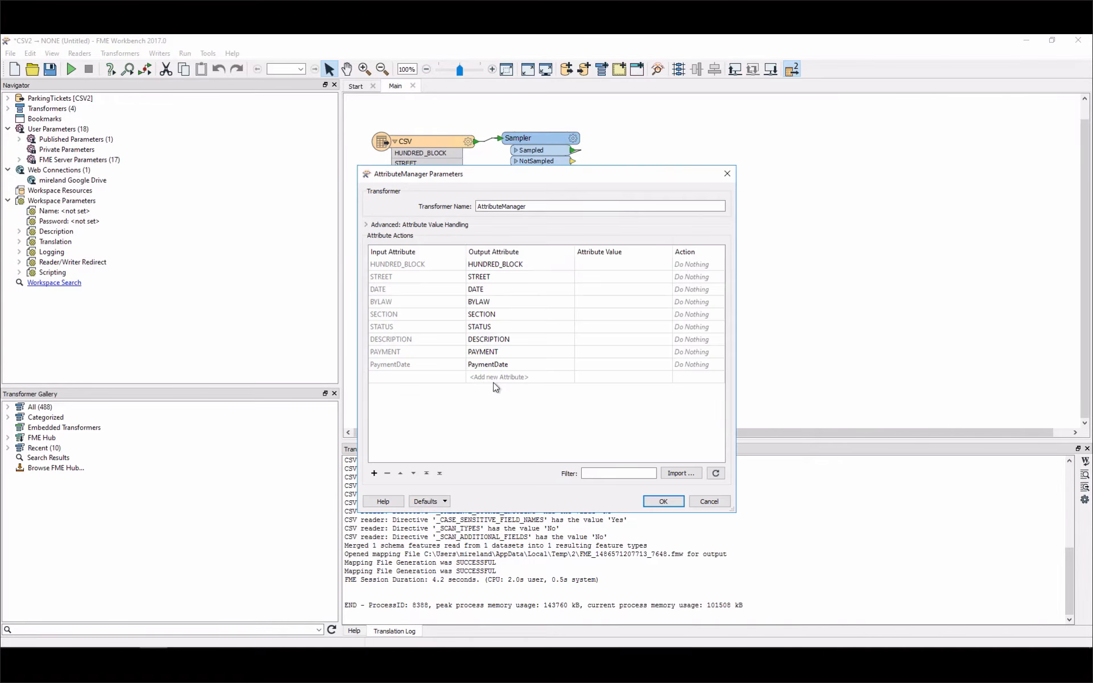
left_click(511, 376)
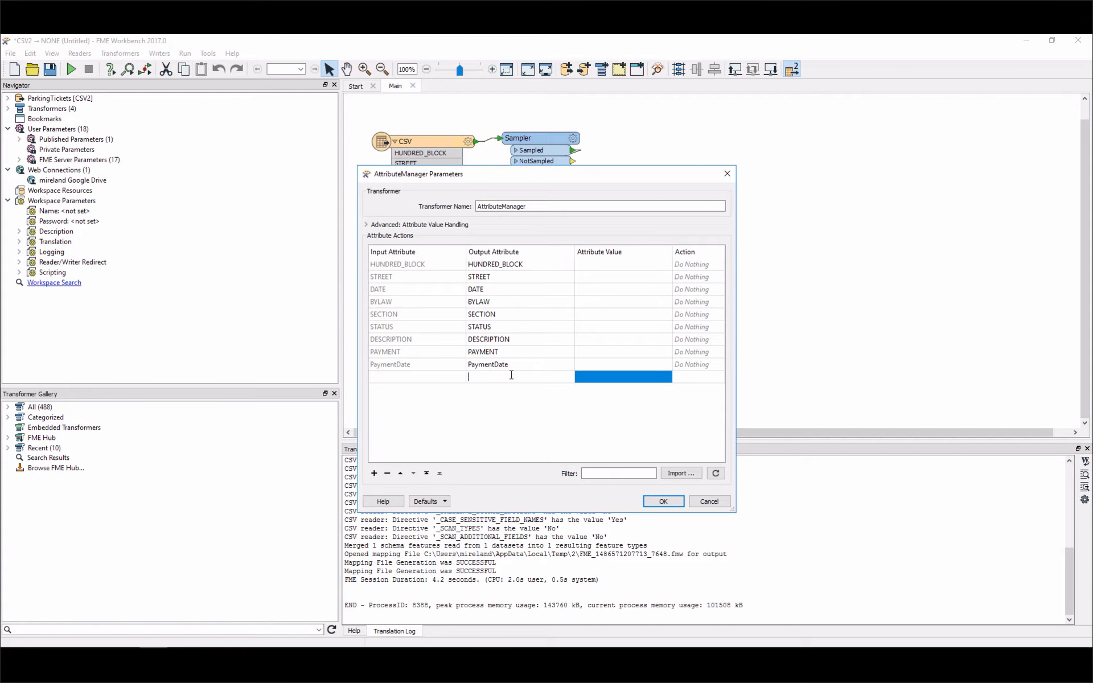
type("OverdueDate")
key("Tab")
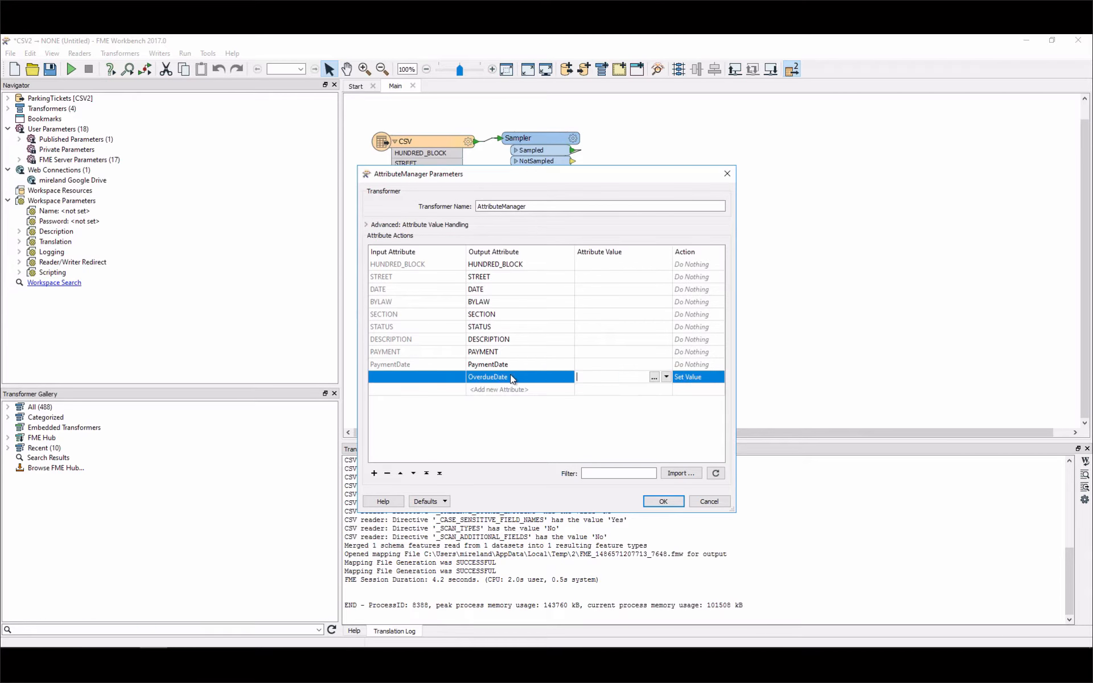
Insert the DateTimeDiff date/time function into the OverdueDate attribute's value in the text editor.
left_click(655, 378)
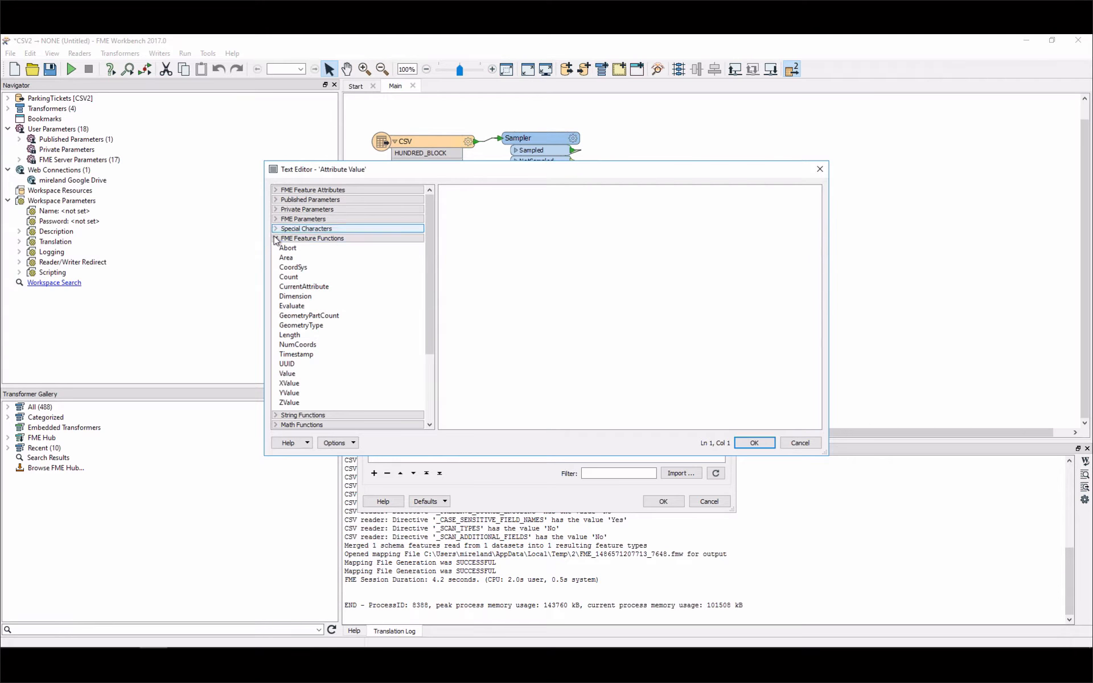
left_click(275, 240)
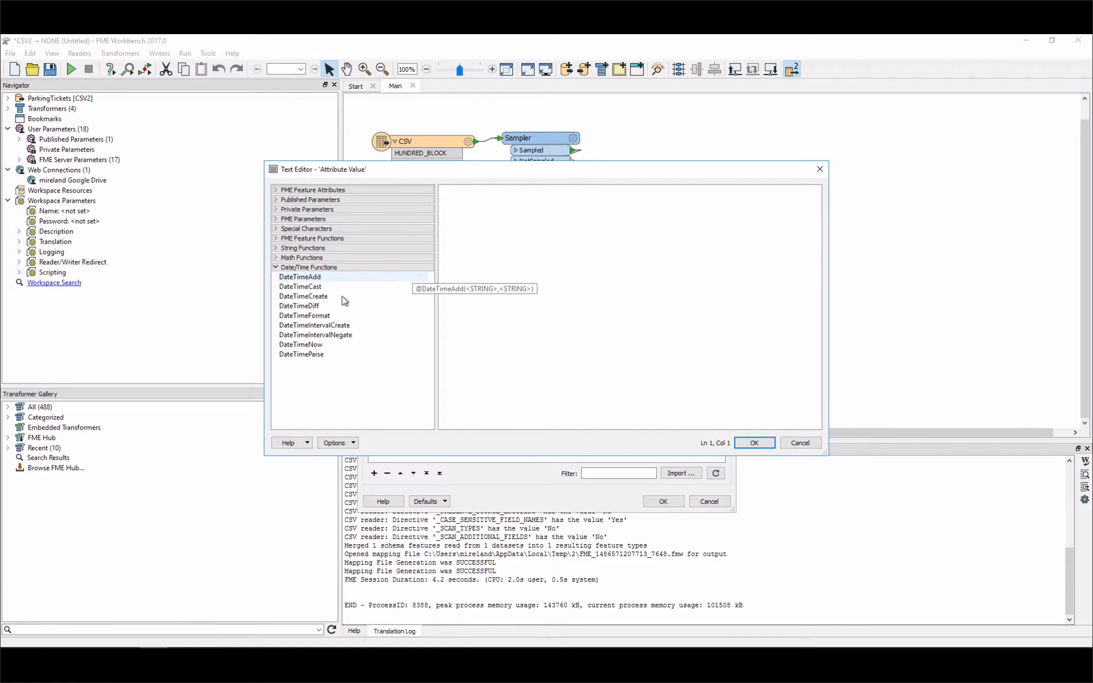
double_click(300, 308)
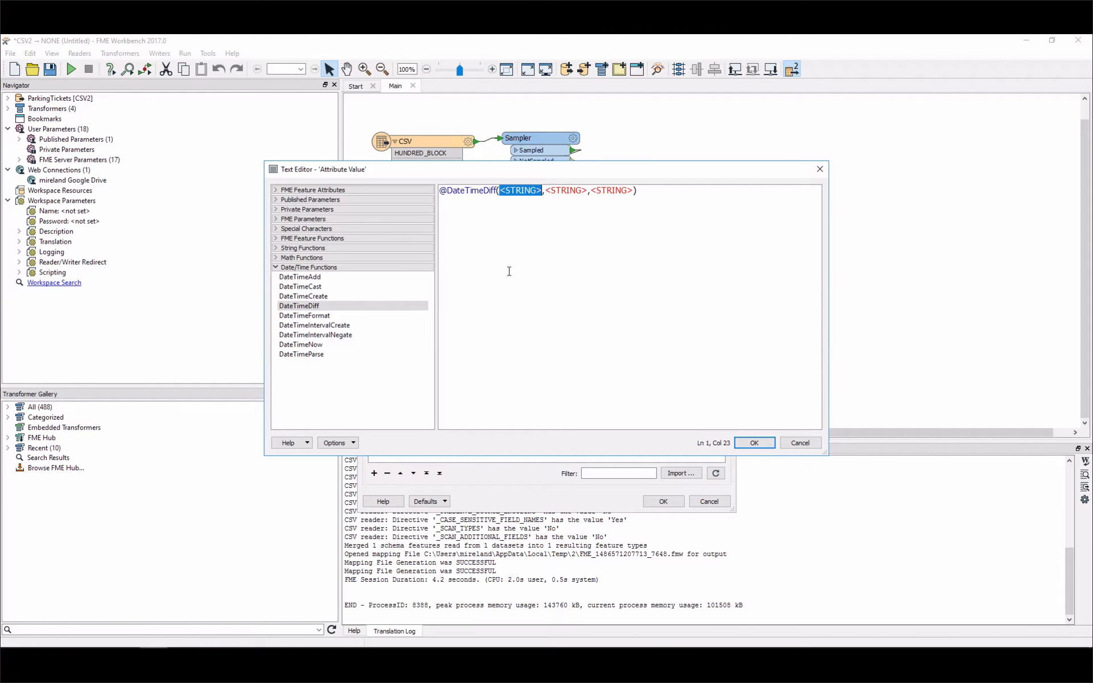
Use the Timestamp function as DateTimeDiff's first argument, with its format shortened to ^Y^m^d.
left_click(288, 240)
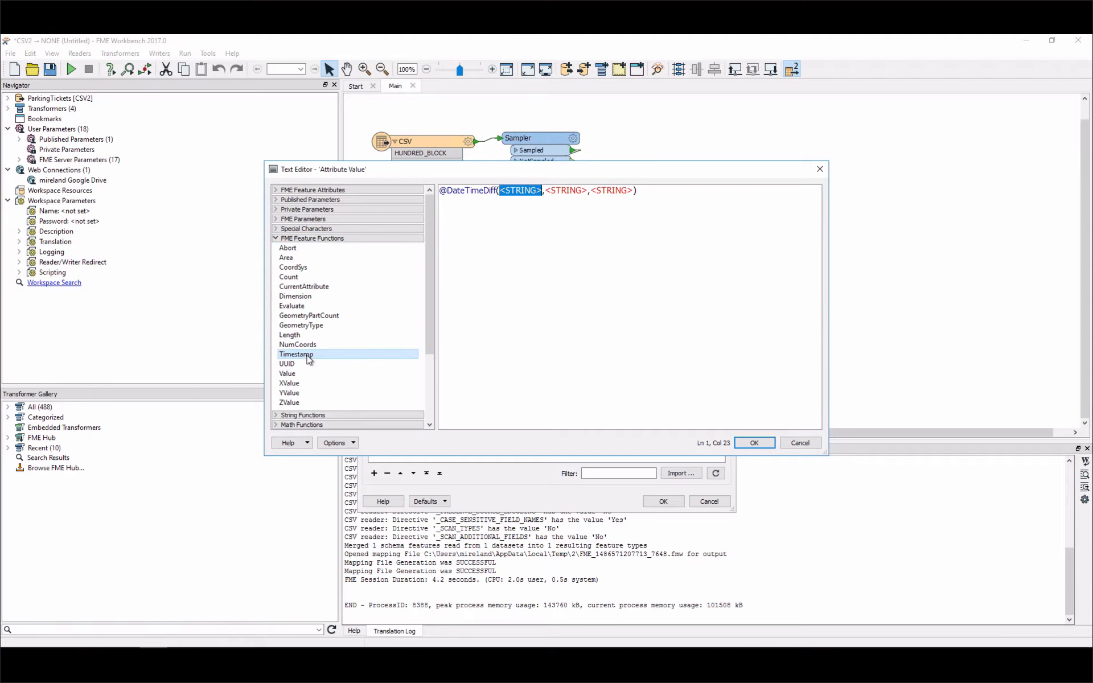
double_click(308, 355)
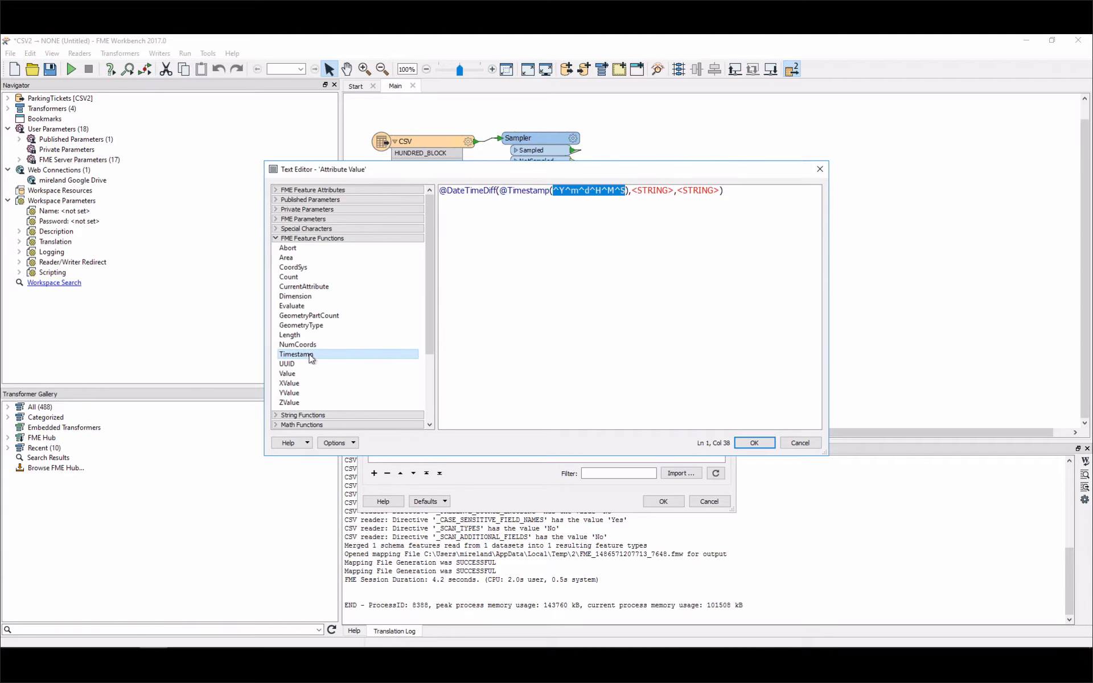
left_click(589, 193)
key("Delete")
key("Delete")
key("Delete")
key("Delete")
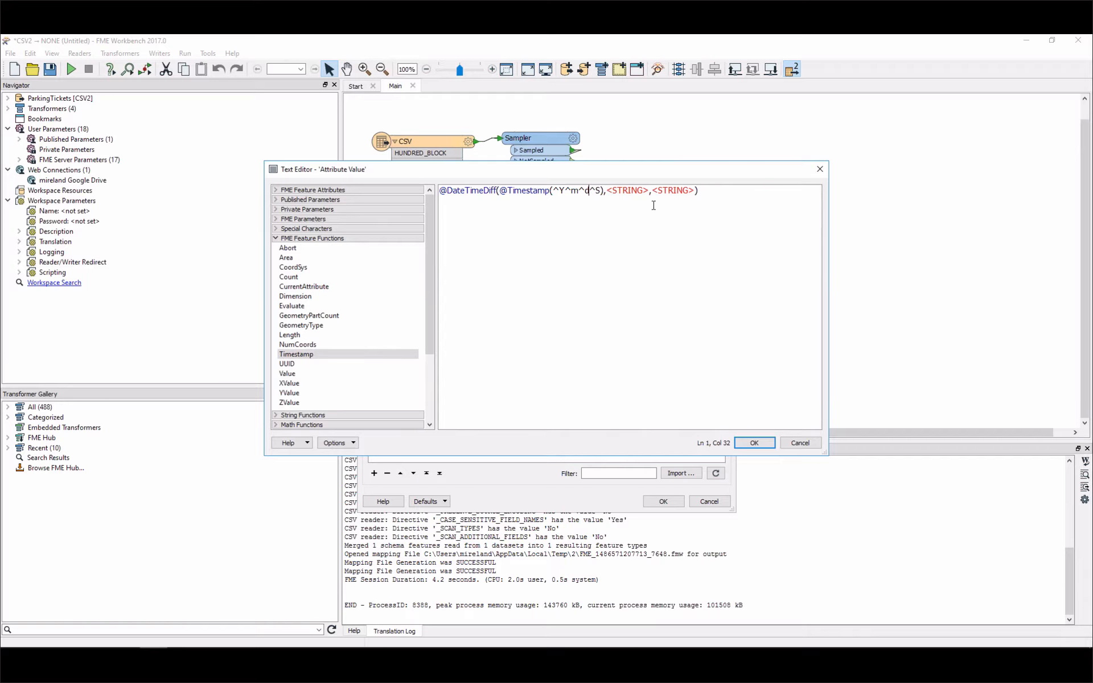
key("Delete")
key("Delete")
Replace DateTimeDiff's second argument with the DATE feature attribute.
key("shift+Right")
key("shift+Right")
key("shift+Right")
key("shift+Right")
key("shift+Right")
key("shift+Right")
key("shift+Right")
key("shift+Right")
left_click(310, 192)
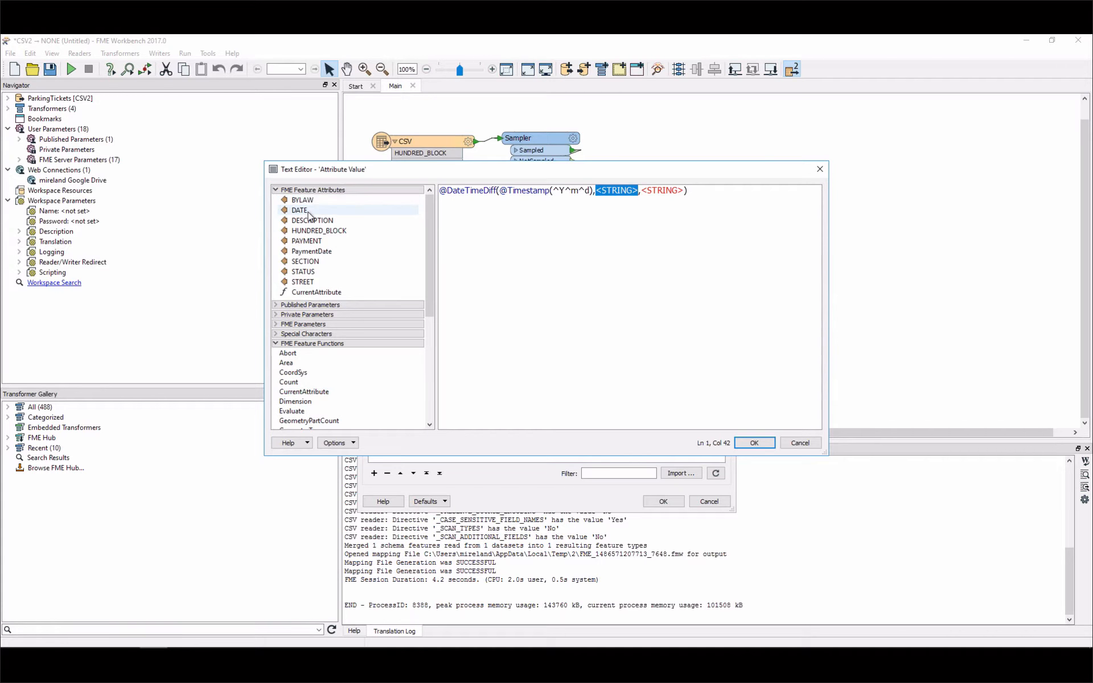
double_click(299, 210)
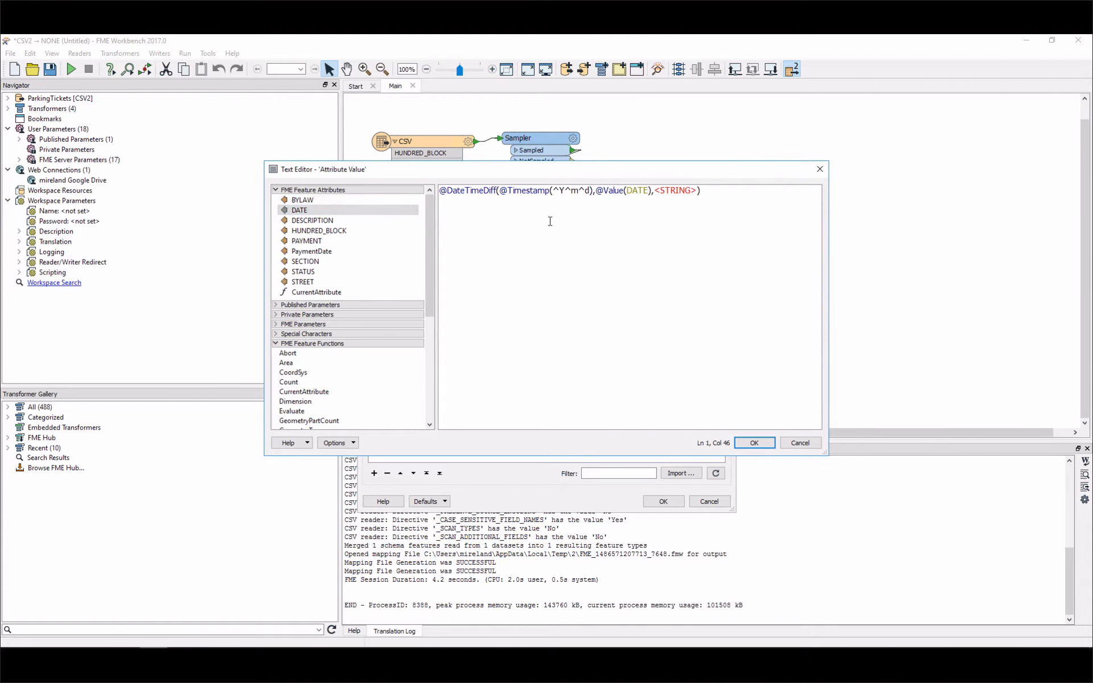
Set DateTimeDiff's third argument to Days.
key("Right")
key("shift+Right")
key("shift+Right")
key("shift+Right")
key("shift+Right")
key("shift+Right")
key("shift+Right")
key("shift+Right")
key("shift+Right")
type("Days")
Try Months as the unit in the DateTimeDiff expression and put Days back.
key("shift+Left")
key("shift+Left")
key("shift+Left")
key("shift+Left")
type("Months")
key("shift+Left")
key("shift+Left")
key("shift+Left")
key("shift+Left")
key("shift+Left")
key("shift+Left")
type("Days")
Accept the expression as OverdueDate's value, widen the AttributeManager parameters window and narrow the Output Attribute column.
left_click(754, 443)
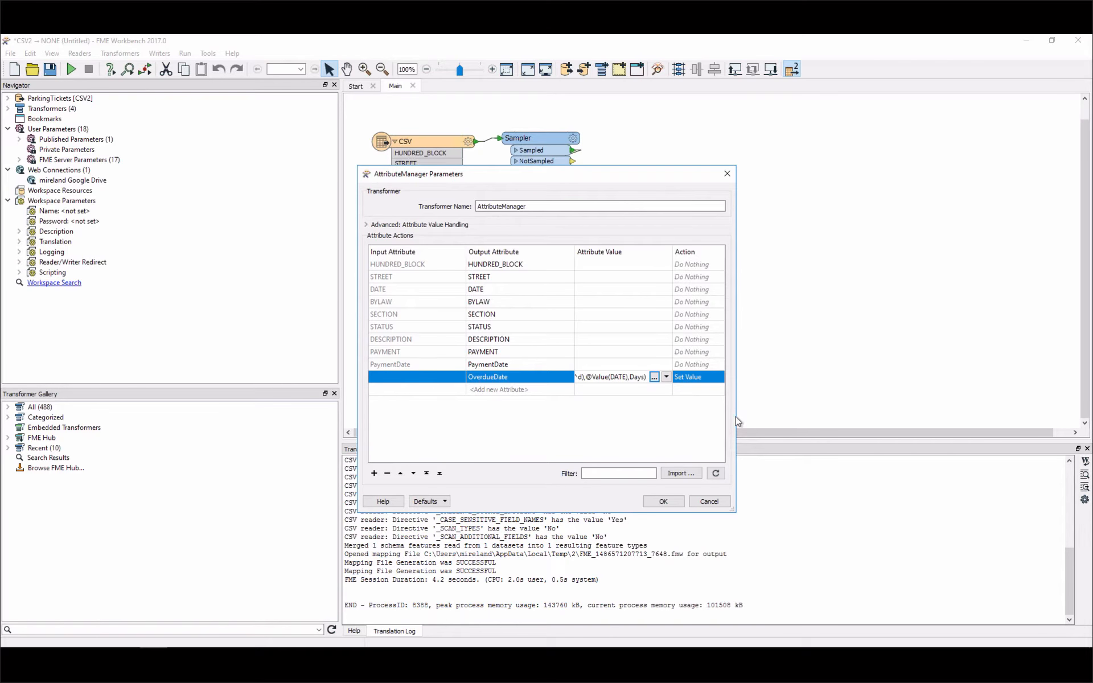
left_click_drag(737, 405, 802, 405)
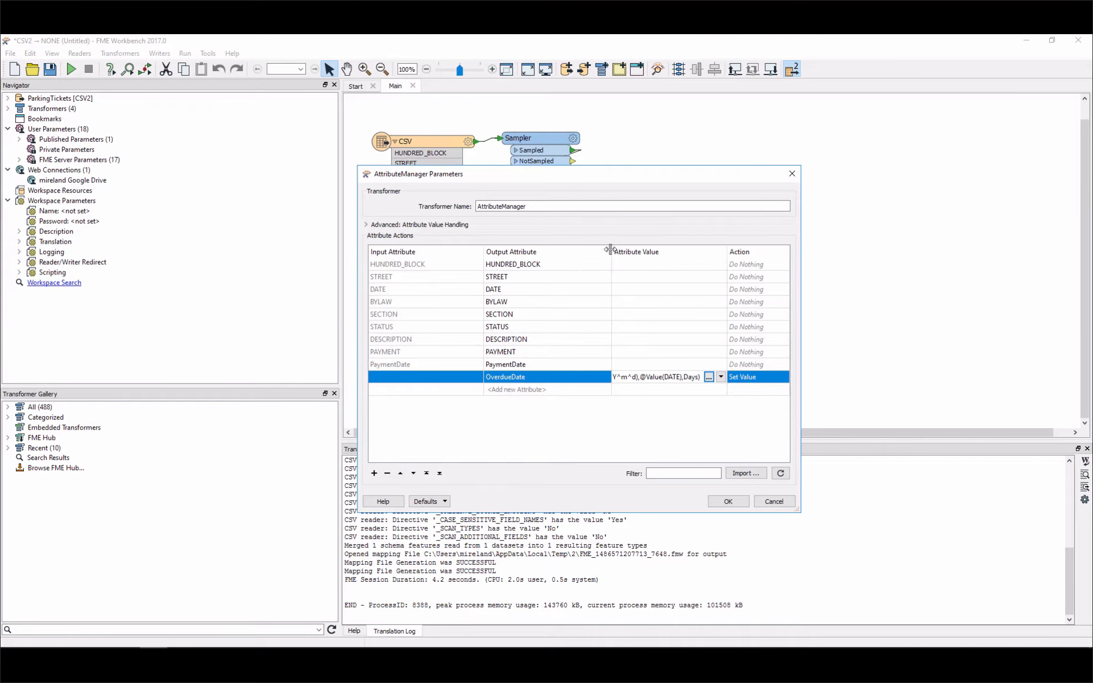
left_click_drag(610, 251, 602, 251)
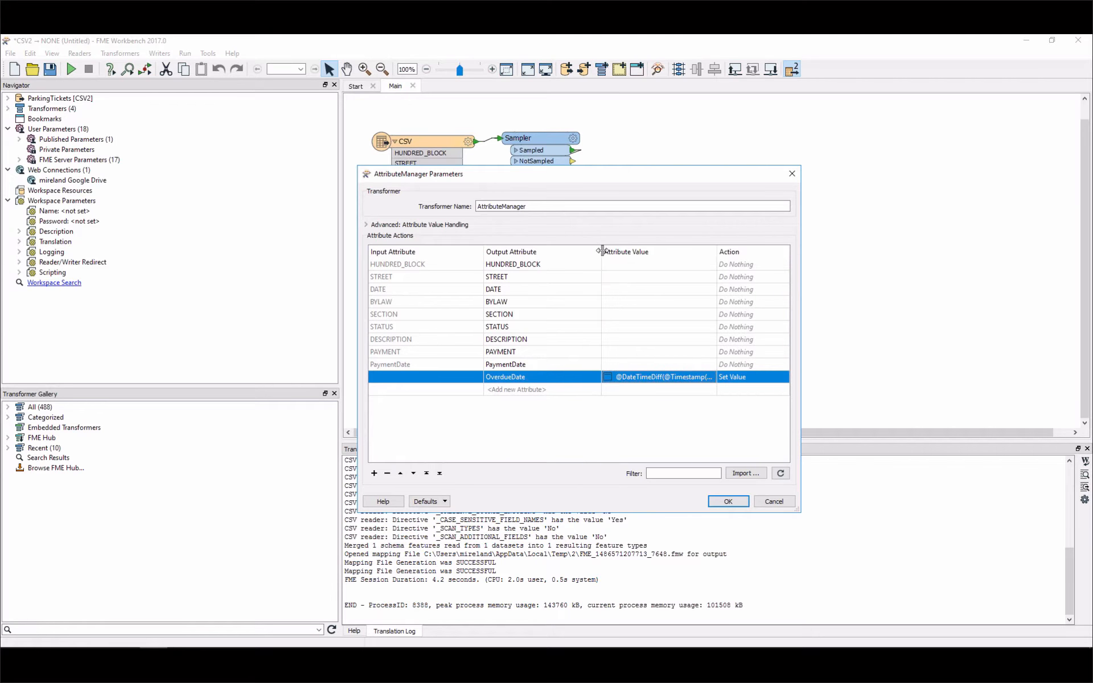
Add another new output attribute named OVERDUE below OverdueDate.
left_click(562, 389)
type("OVERDUE")
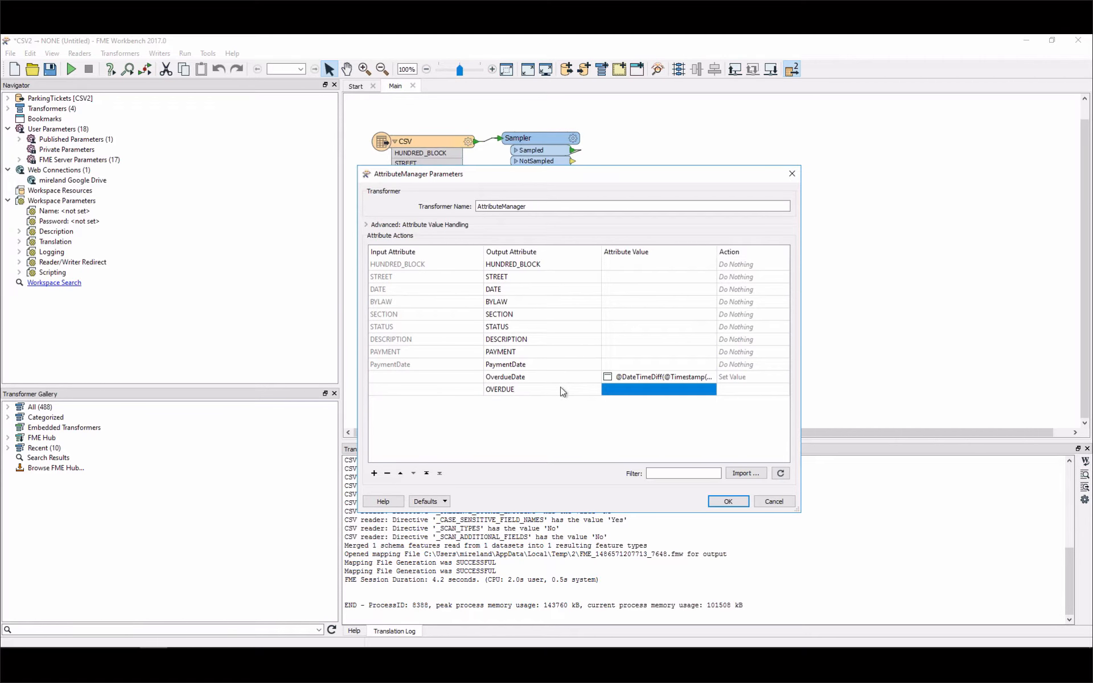
key("Tab")
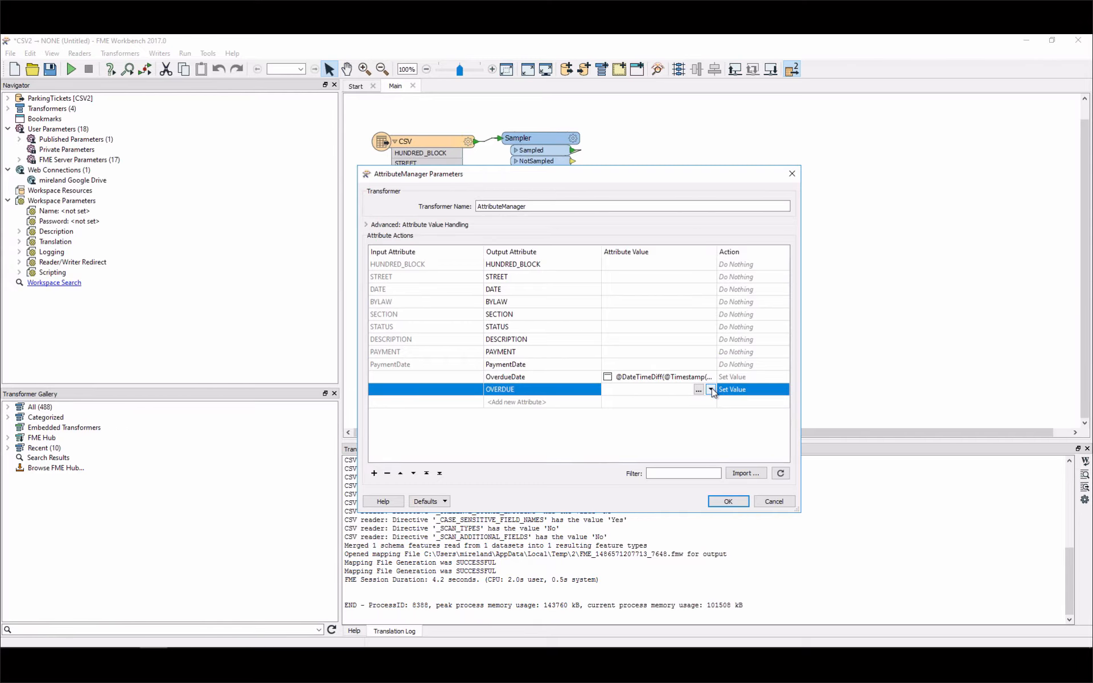
Give the OVERDUE attribute a conditional value and open the test conditions of its If row.
left_click(645, 378)
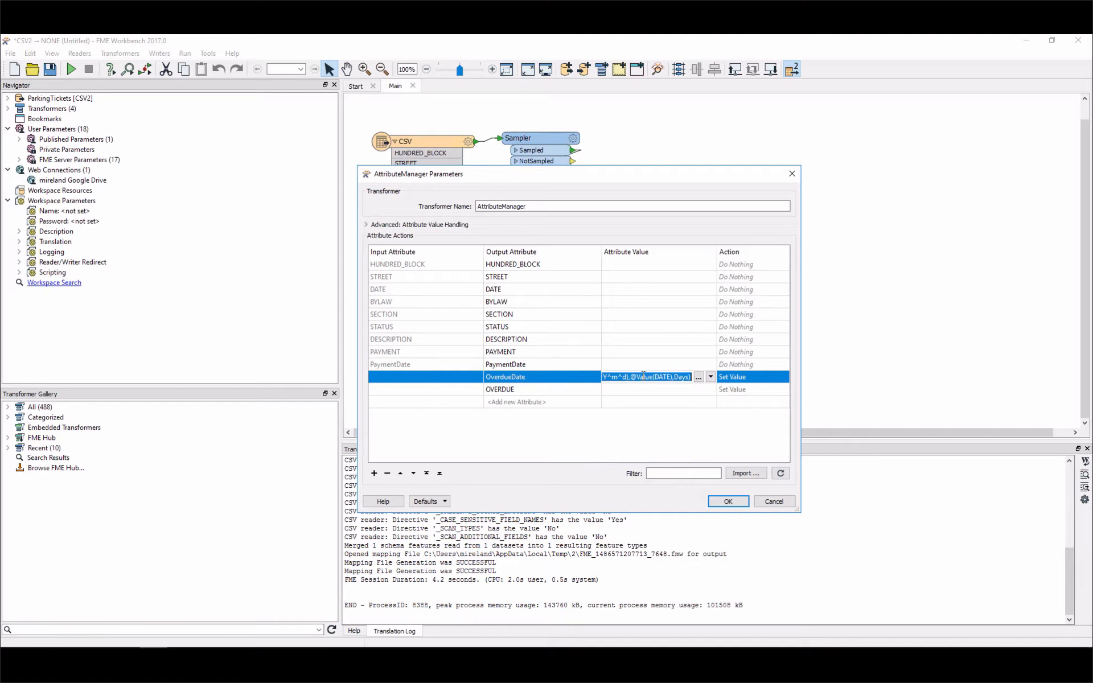
left_click(518, 389)
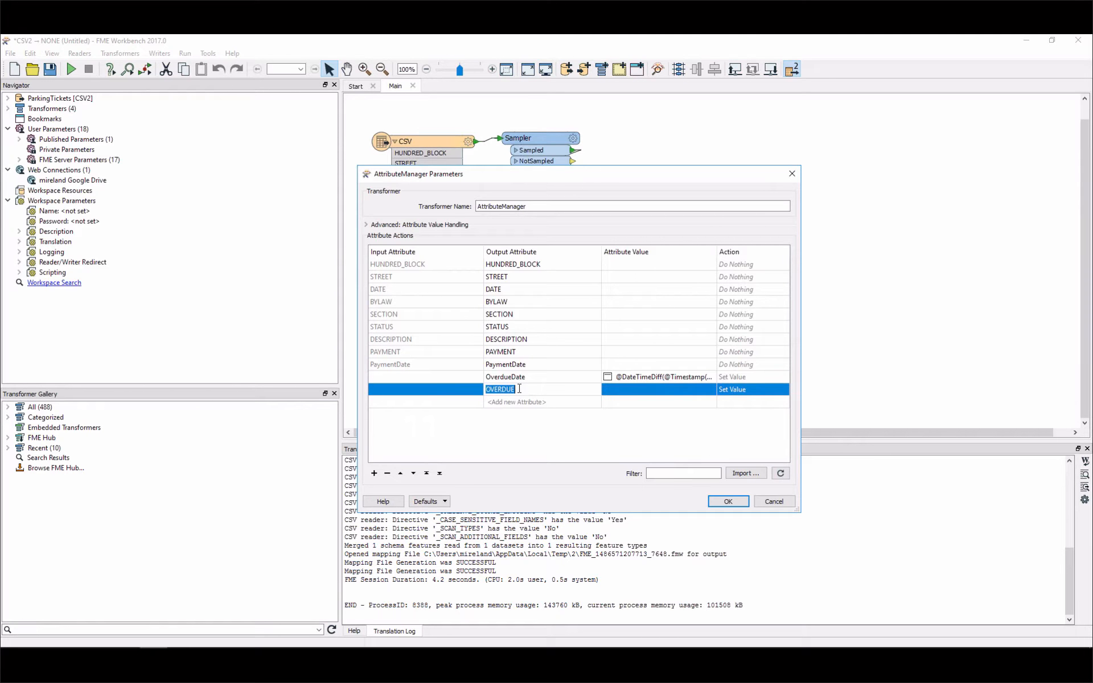
left_click(701, 392)
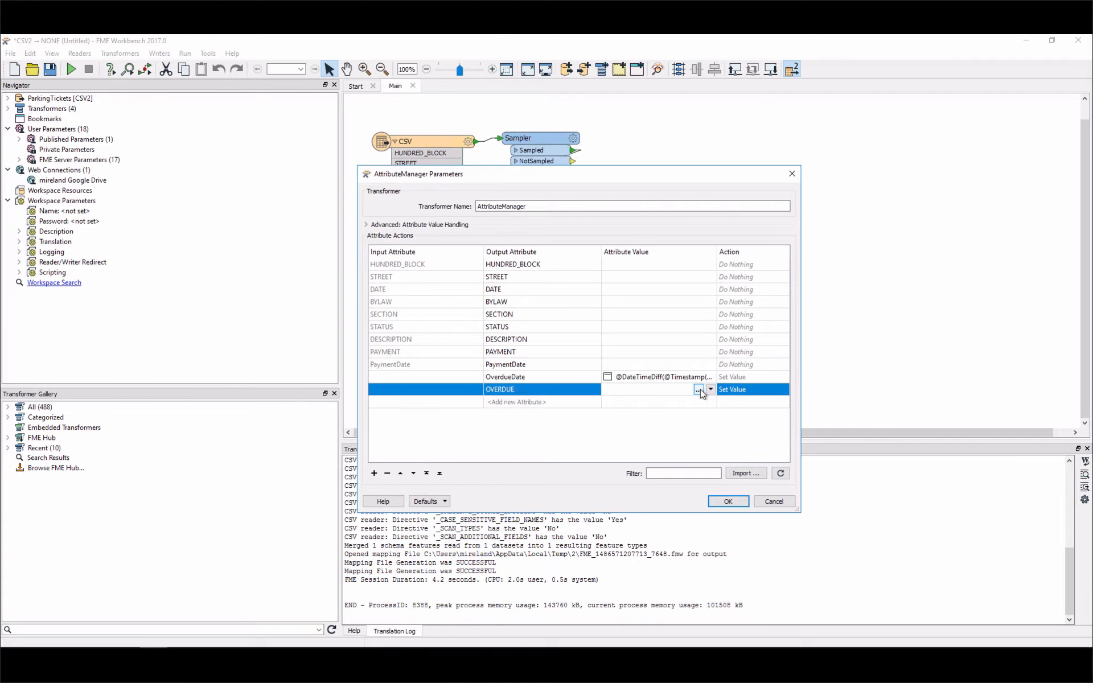
left_click(711, 389)
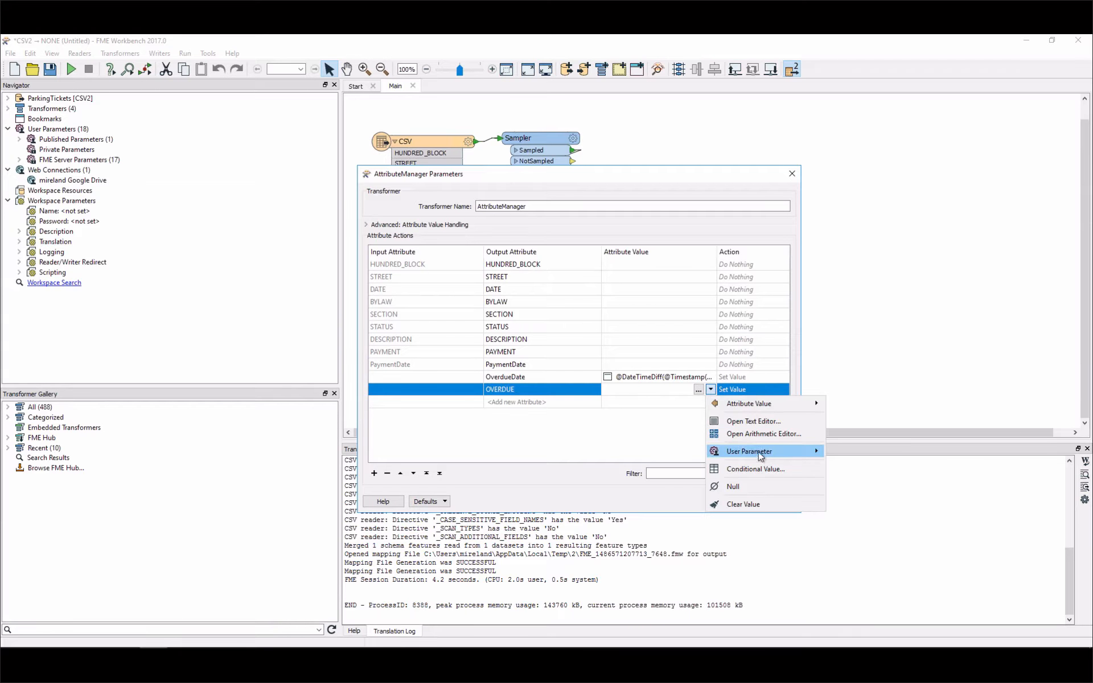
left_click(760, 472)
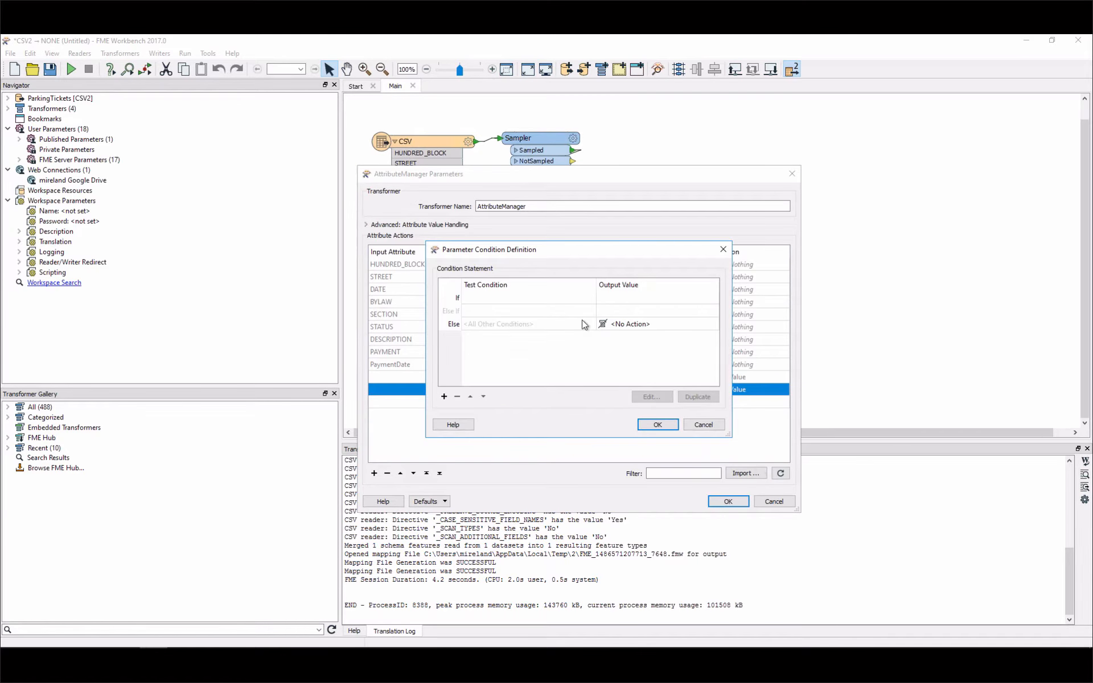
double_click(568, 303)
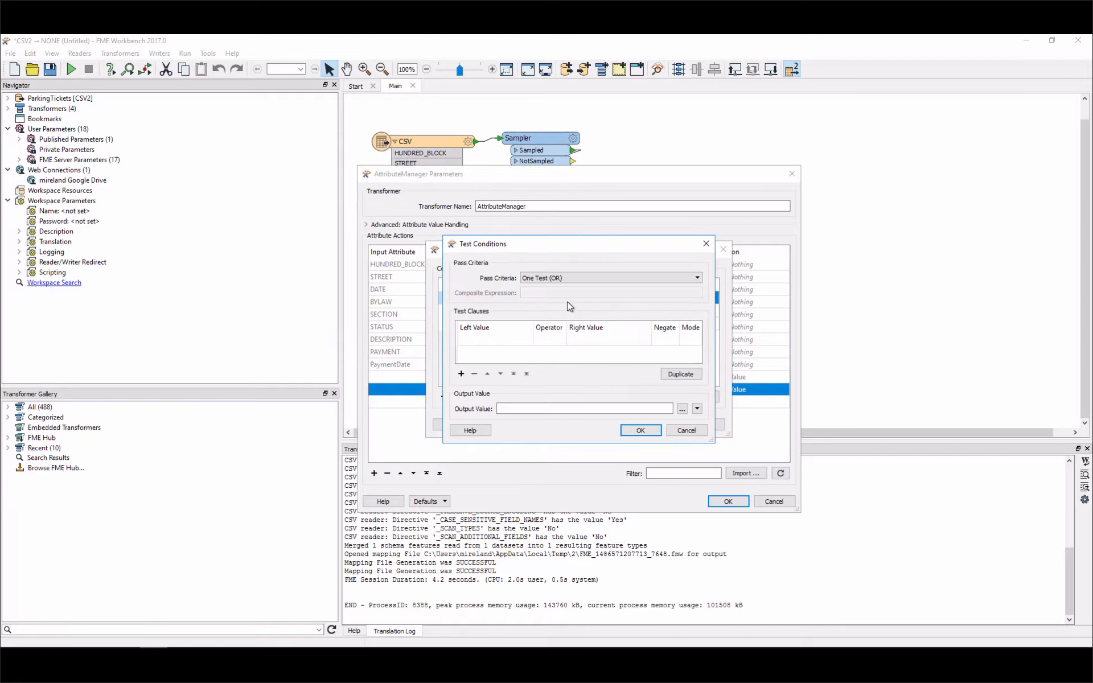
Define the first test clause as attribute PAYMENT = N.
left_click(524, 342)
left_click(528, 340)
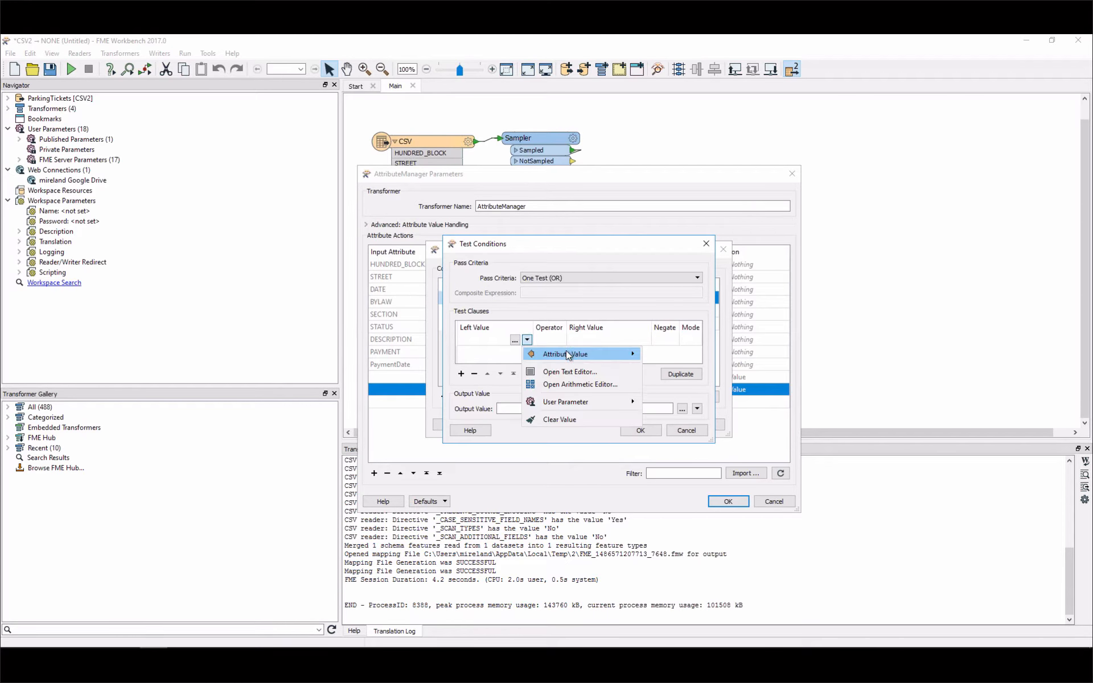
mouse_move(567, 354)
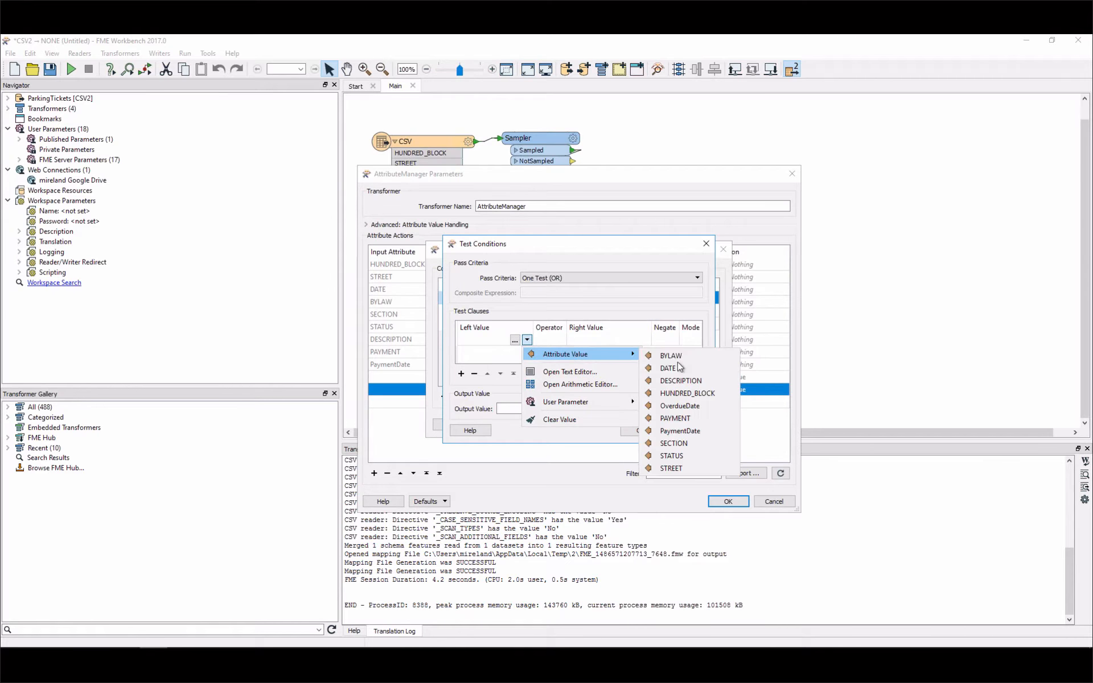
left_click(683, 419)
left_click(592, 341)
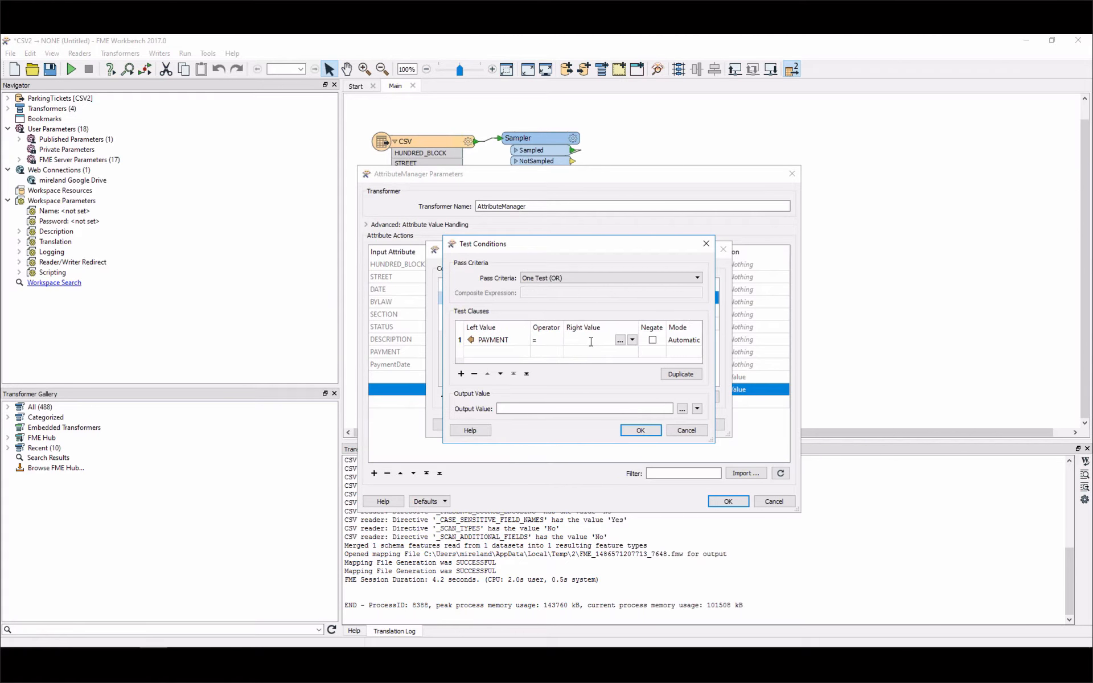
type("N")
Add a second test clause requiring attribute OverdueDate > 0.
left_click(504, 353)
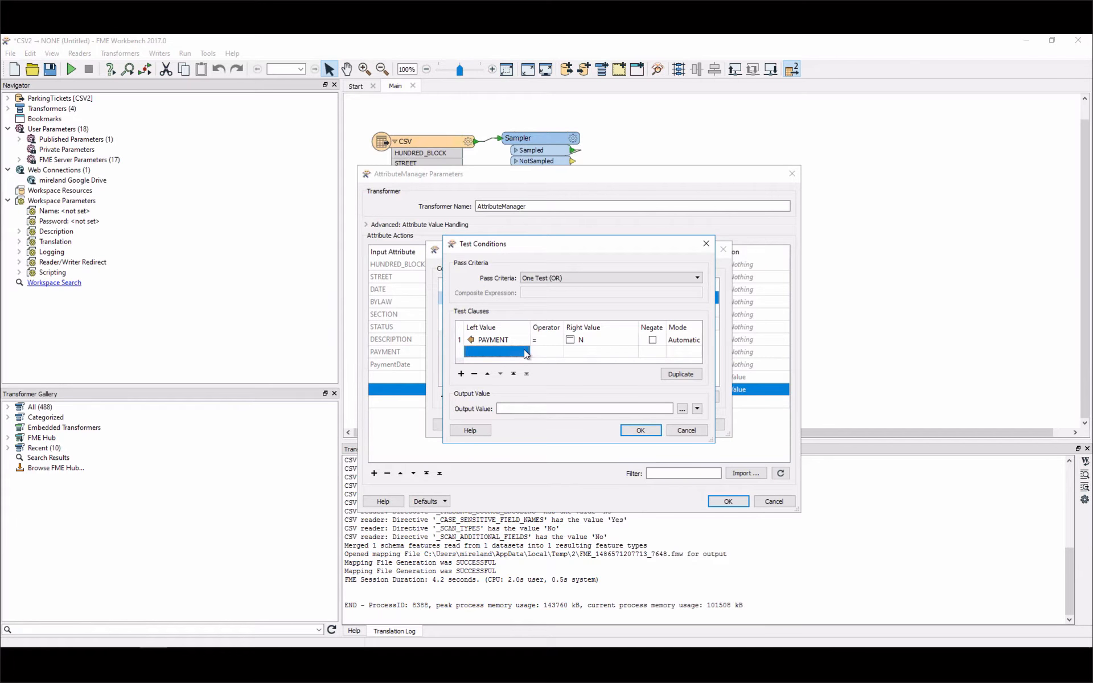
left_click(524, 352)
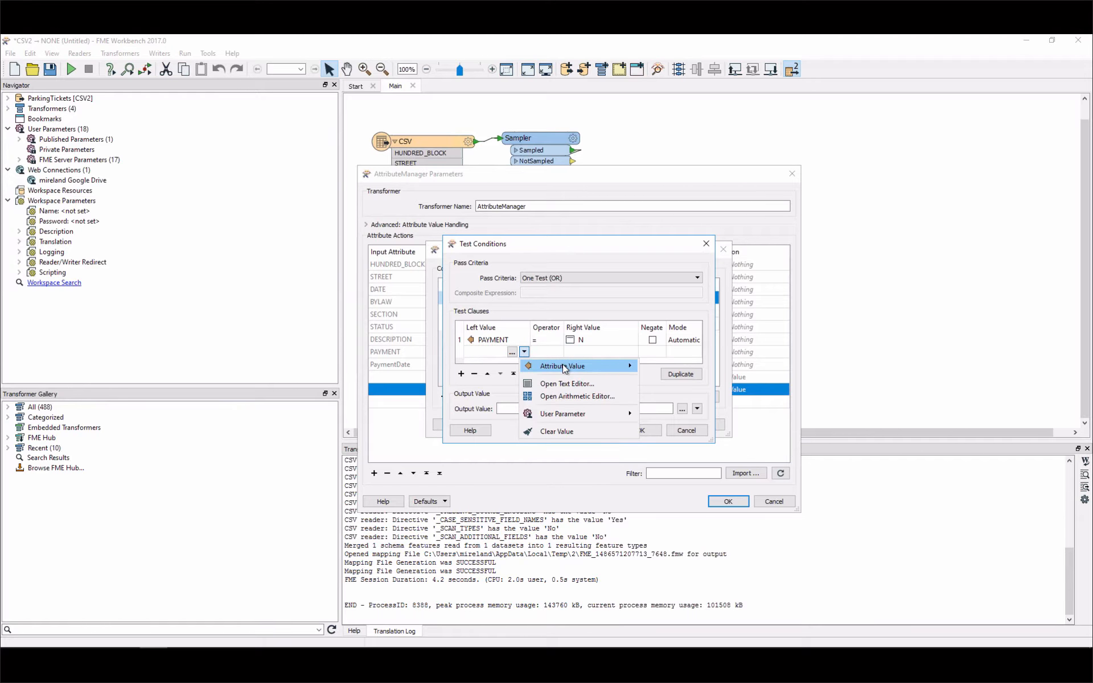
mouse_move(612, 367)
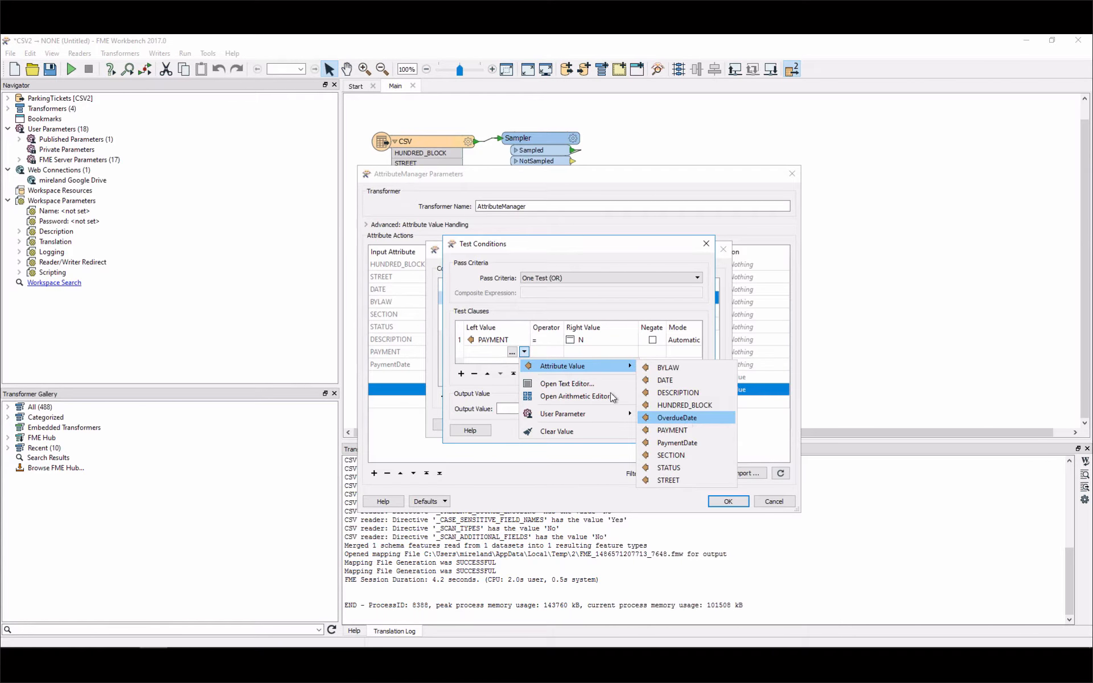
left_click(684, 418)
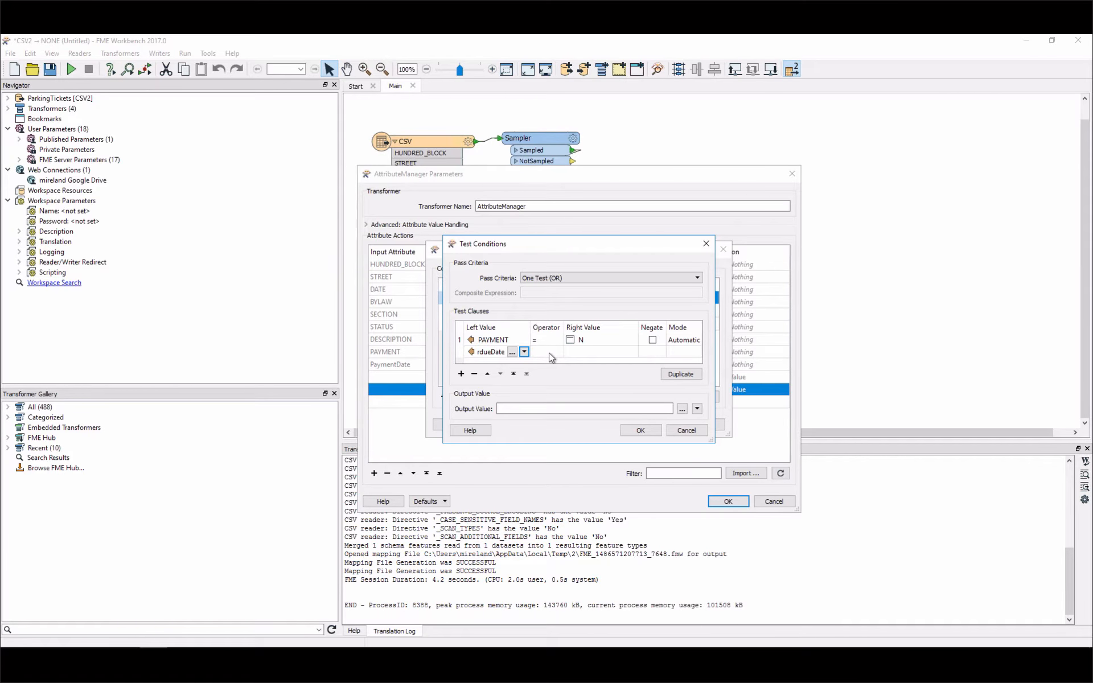
left_click(549, 353)
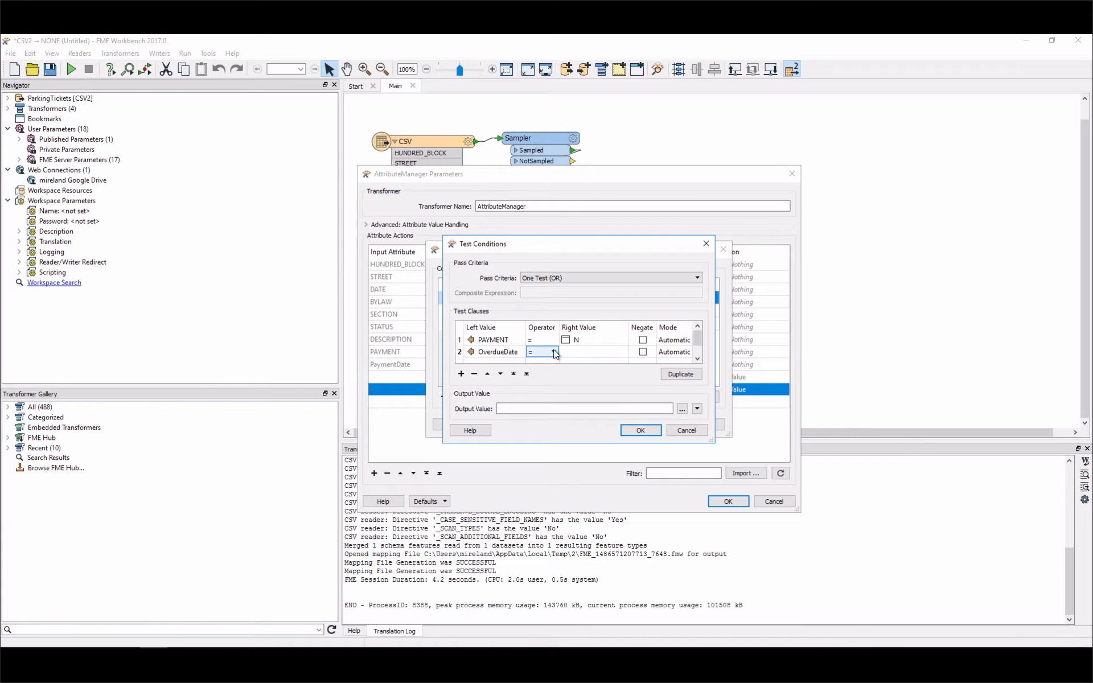
left_click(553, 350)
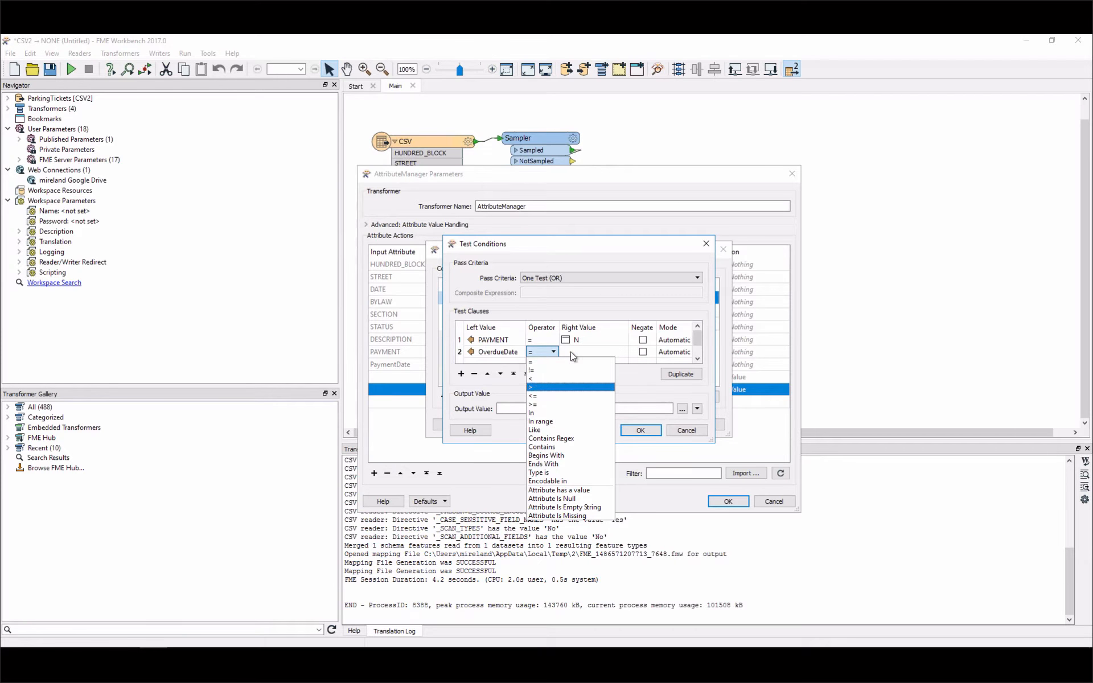
left_click(573, 353)
left_click(575, 351)
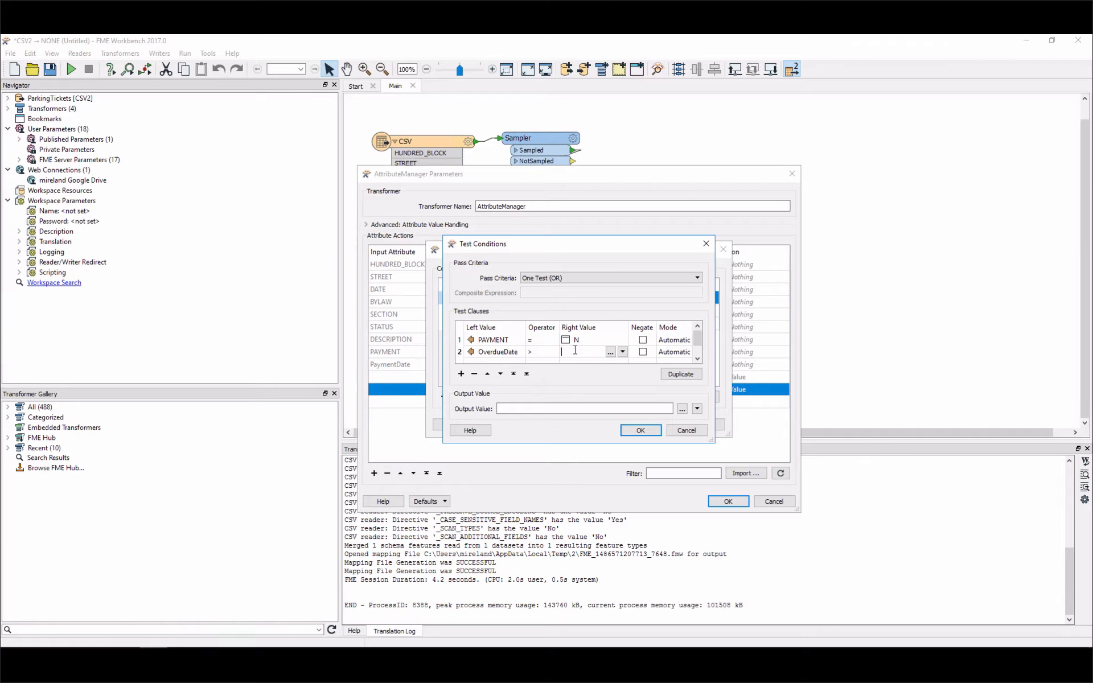
type("0")
Set the pass criteria to All Tests (AND) with output value Y and accept the test conditions.
left_click(581, 278)
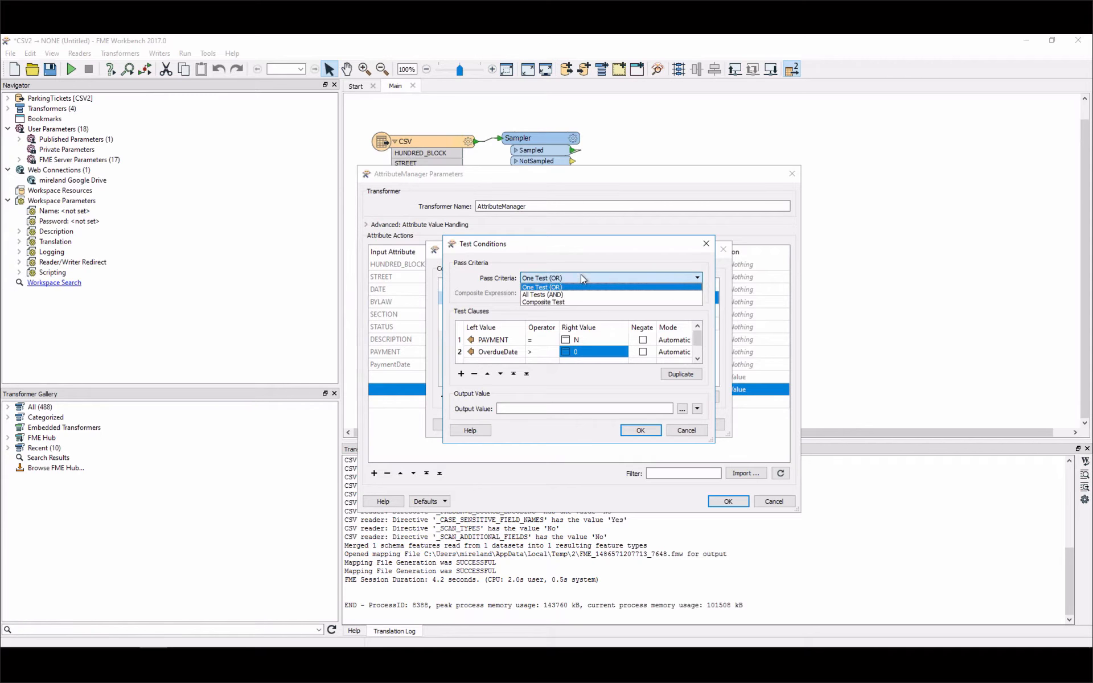
left_click(545, 295)
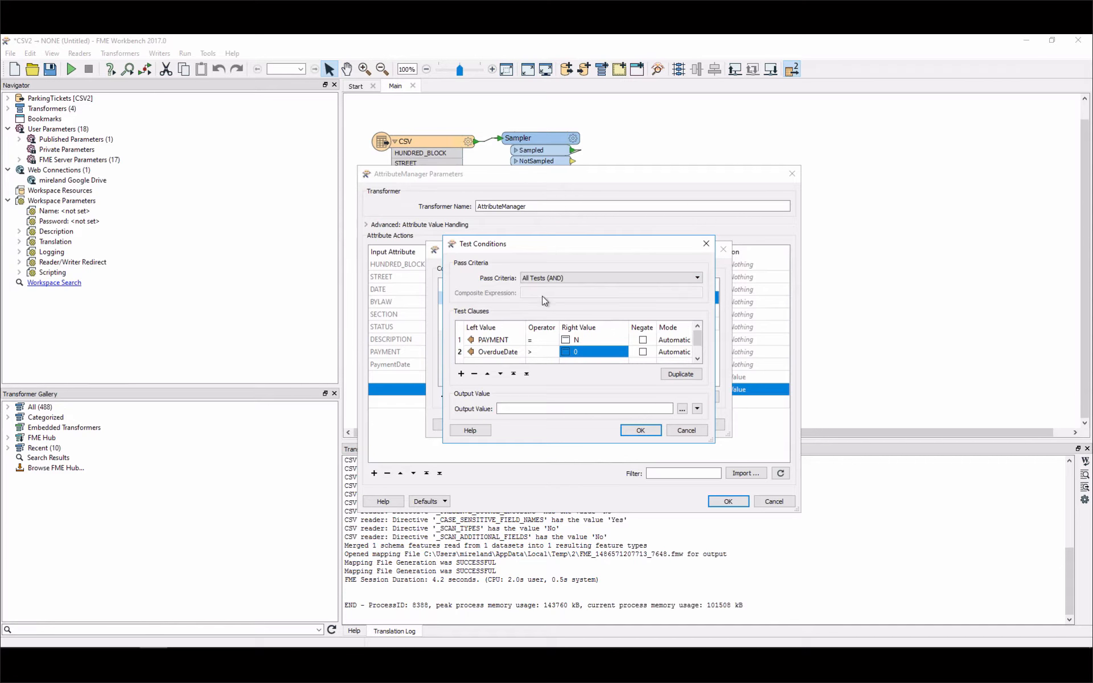
left_click(641, 430)
Set the Else output value to N and accept the condition definition and the AttributeManager parameters.
left_click(616, 332)
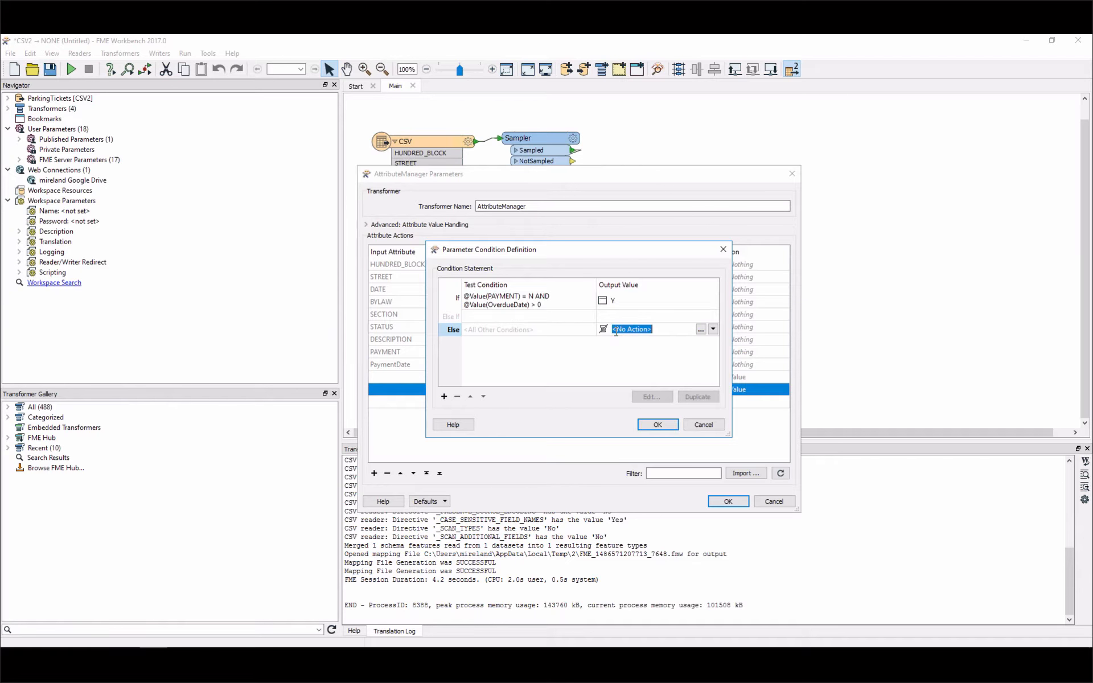
type("N")
left_click(652, 428)
left_click(726, 503)
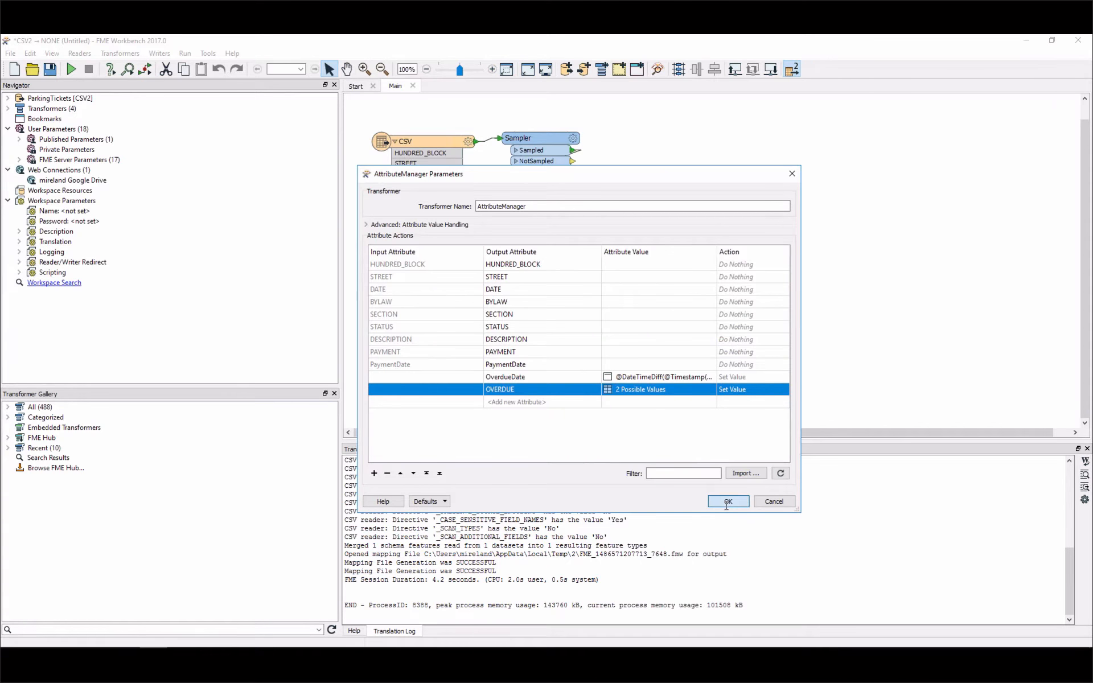
Connect an Inspector to the AttributeManager's output and group it by PAYMENT and OVERDUE.
right_click(540, 277)
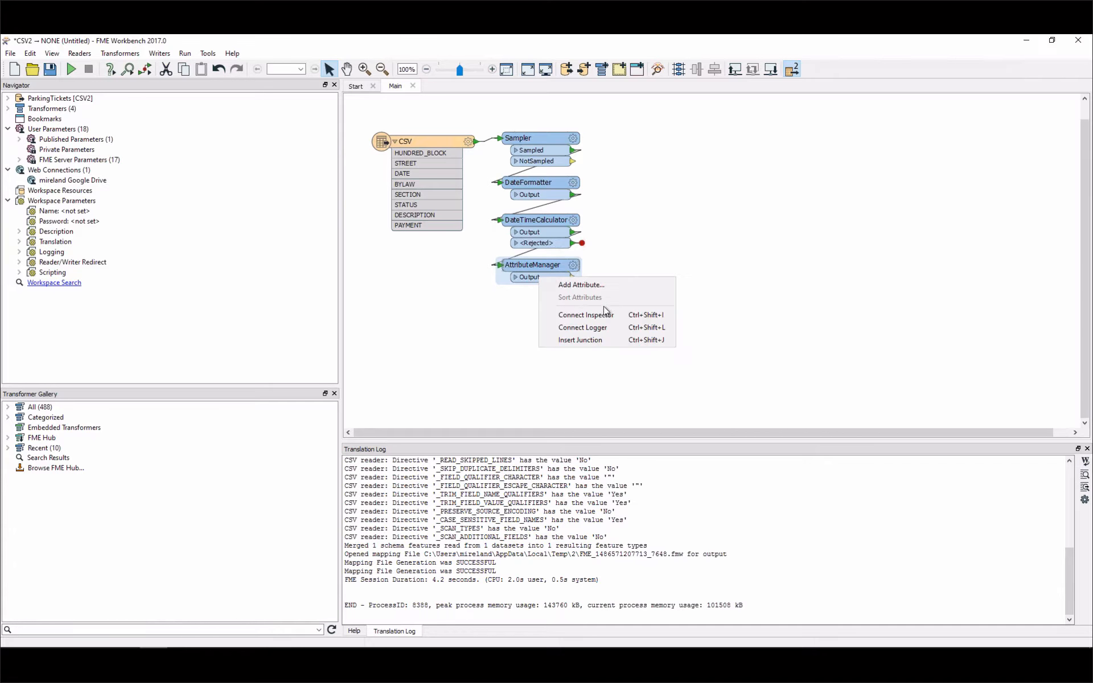
left_click(599, 316)
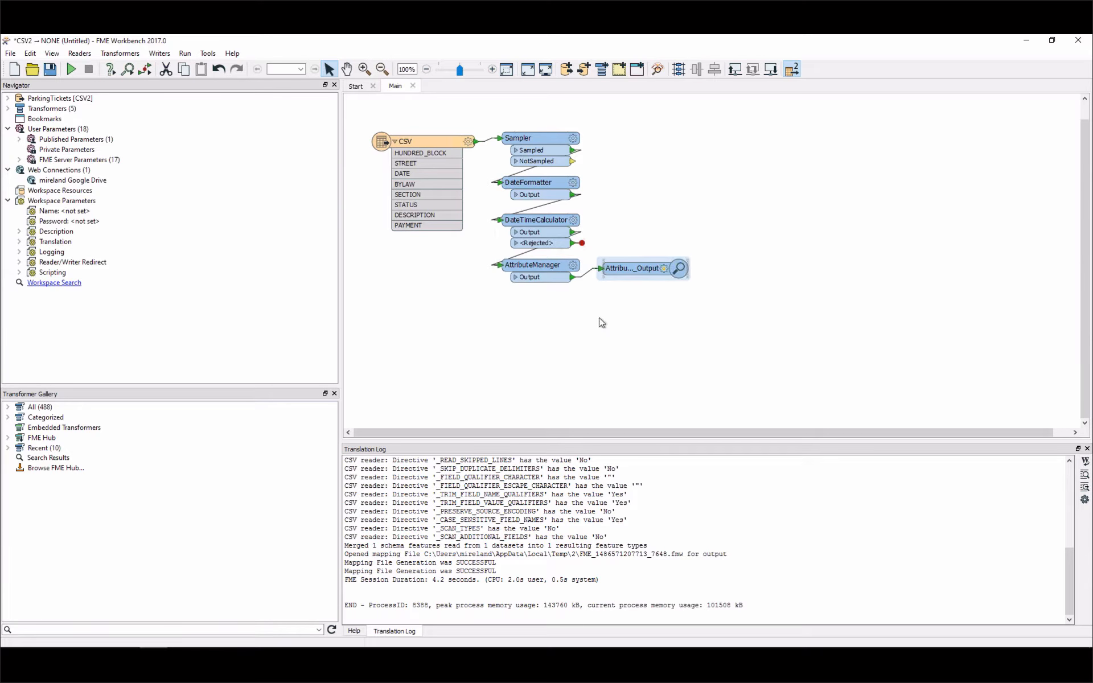
left_click(666, 268)
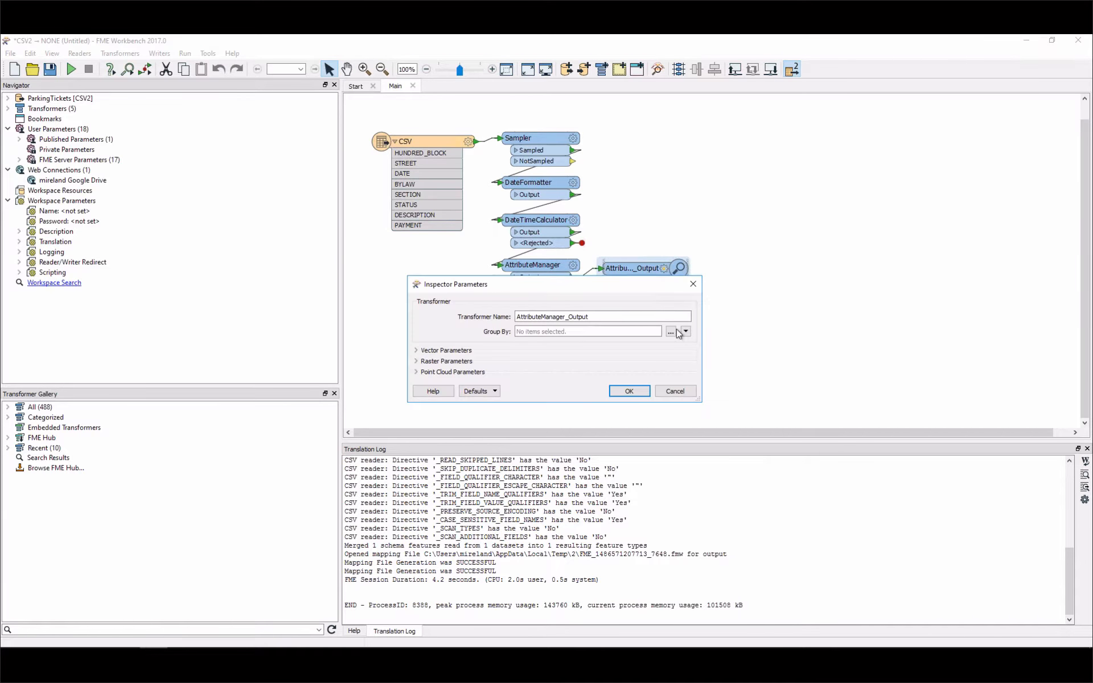
left_click(671, 332)
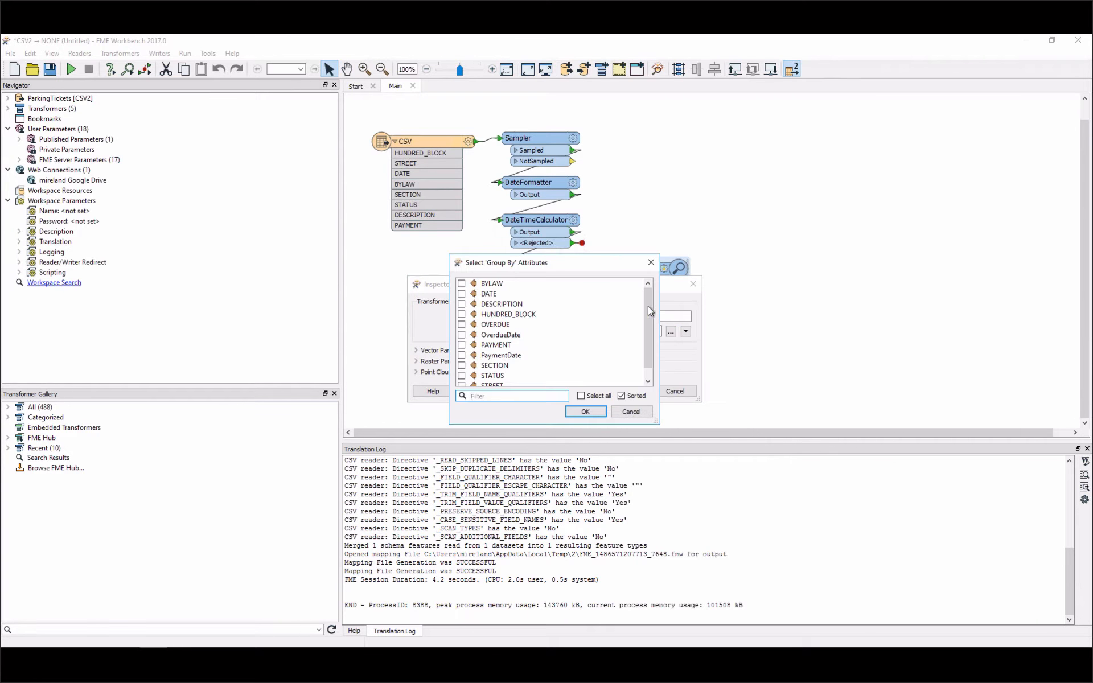
left_click(494, 325)
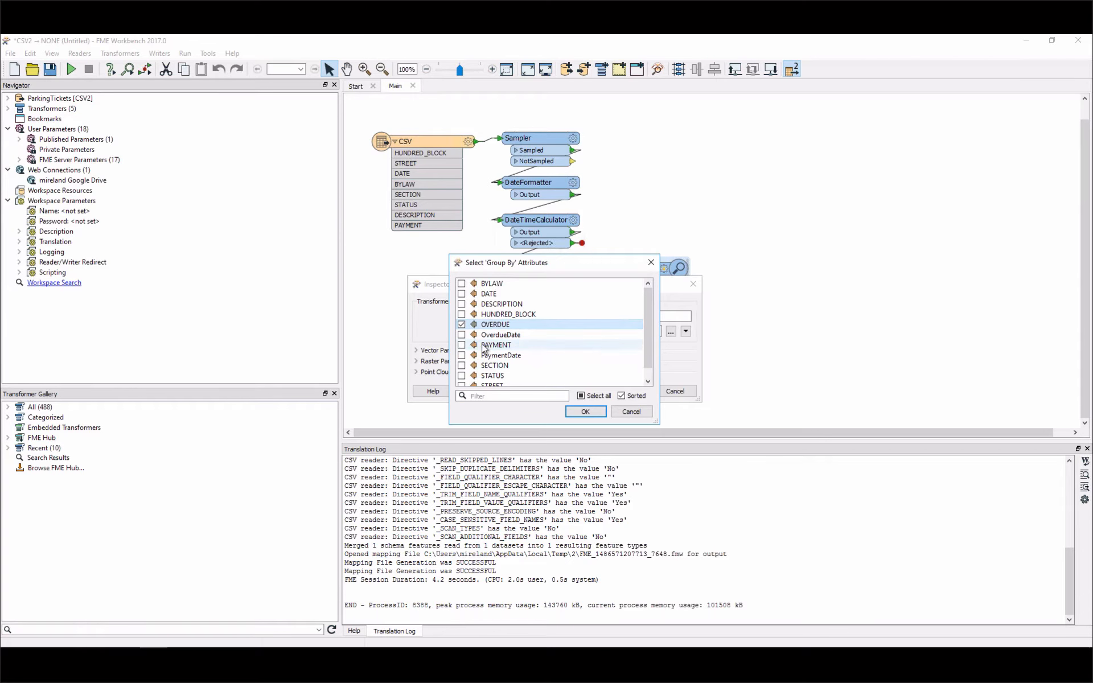
left_click(495, 345)
left_click(588, 411)
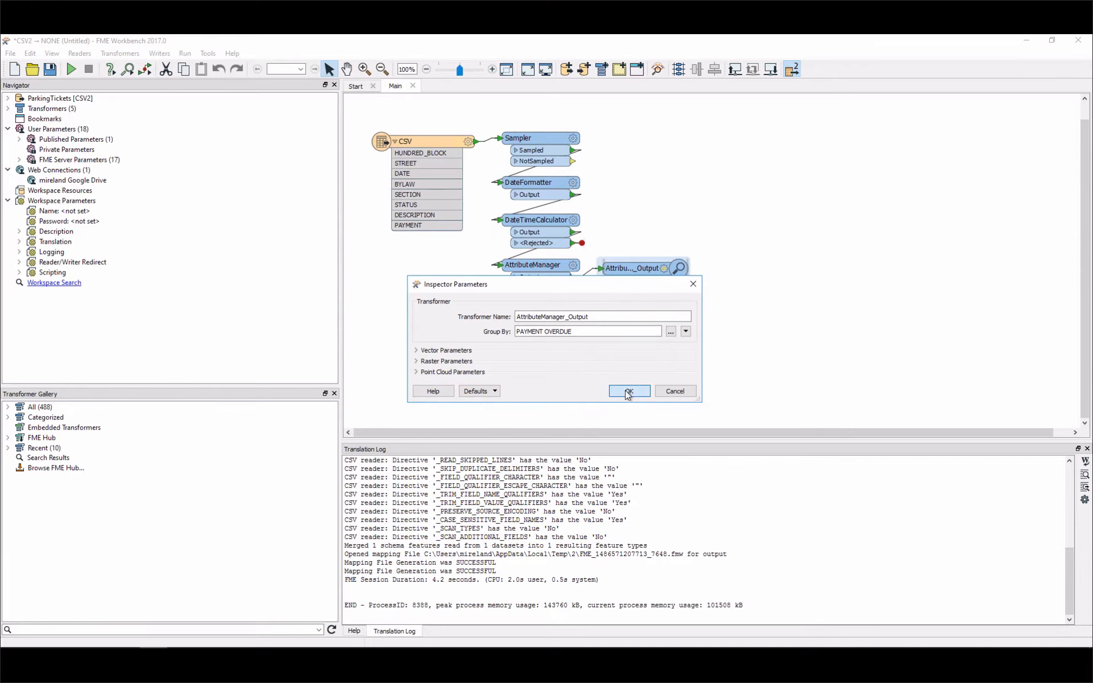
left_click(630, 391)
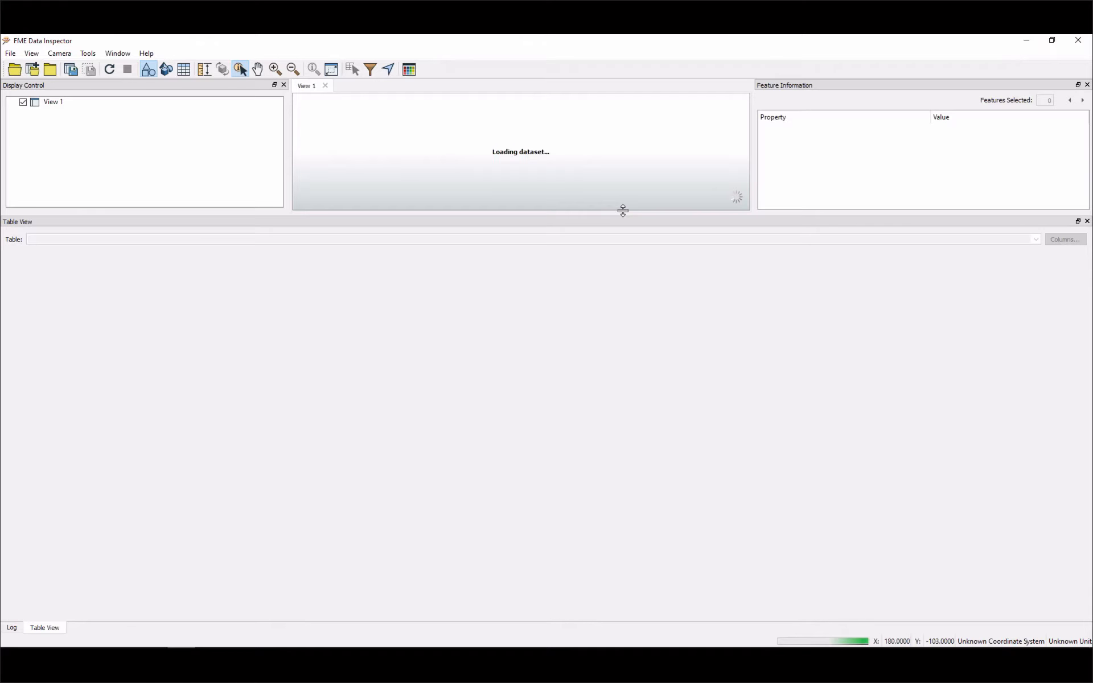
Enlarge the table view in FME Data Inspector, and switch to FME Workbench to rerun the workspace.
left_click_drag(623, 211, 612, 149)
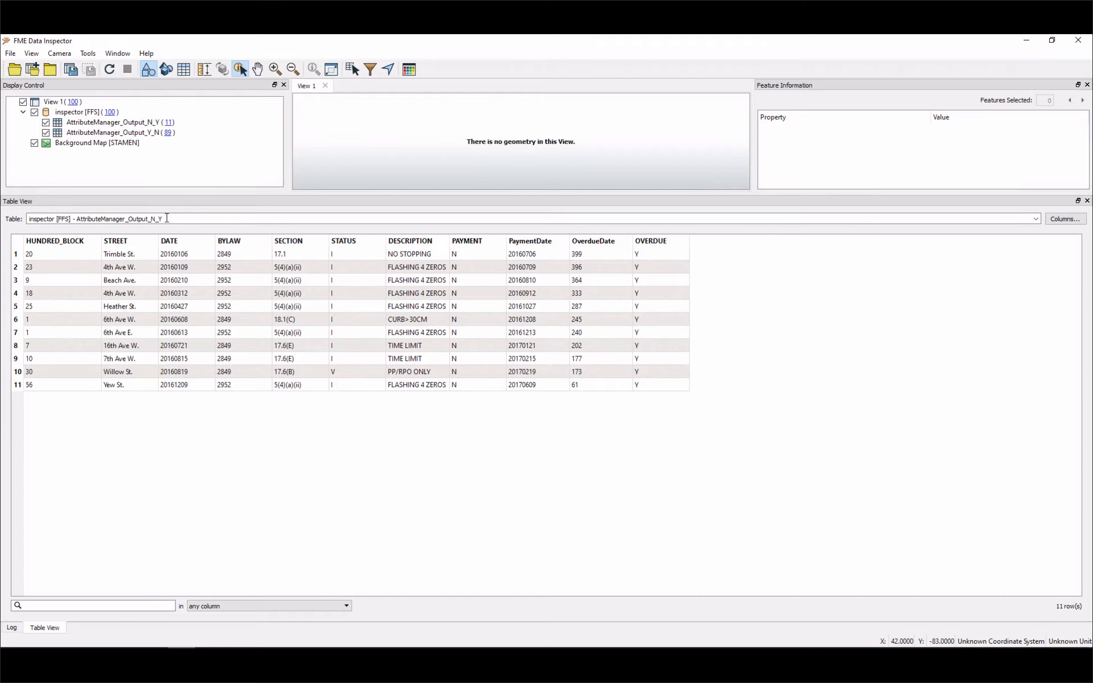
left_click(185, 132)
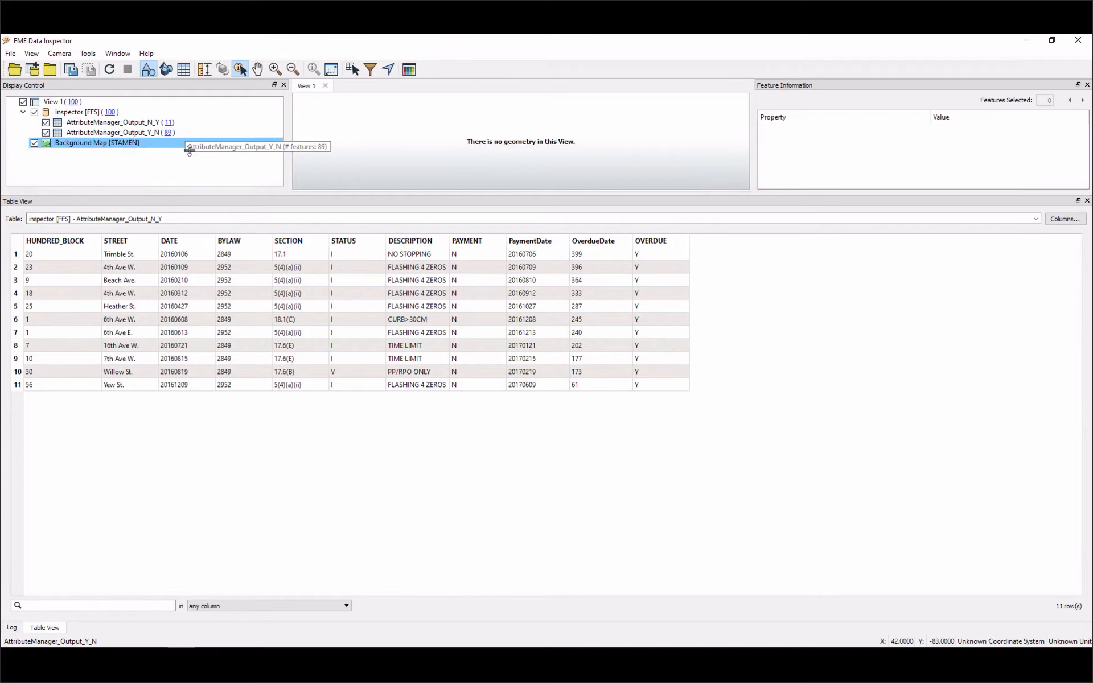
key("alt+Tab")
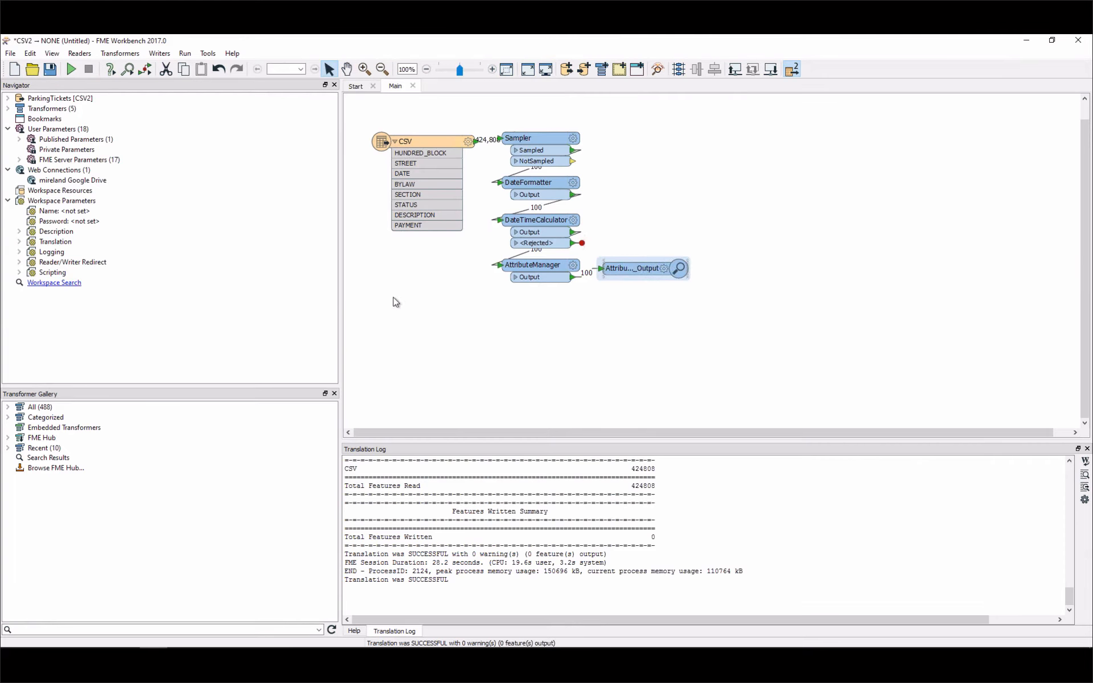
key("ctrl+r")
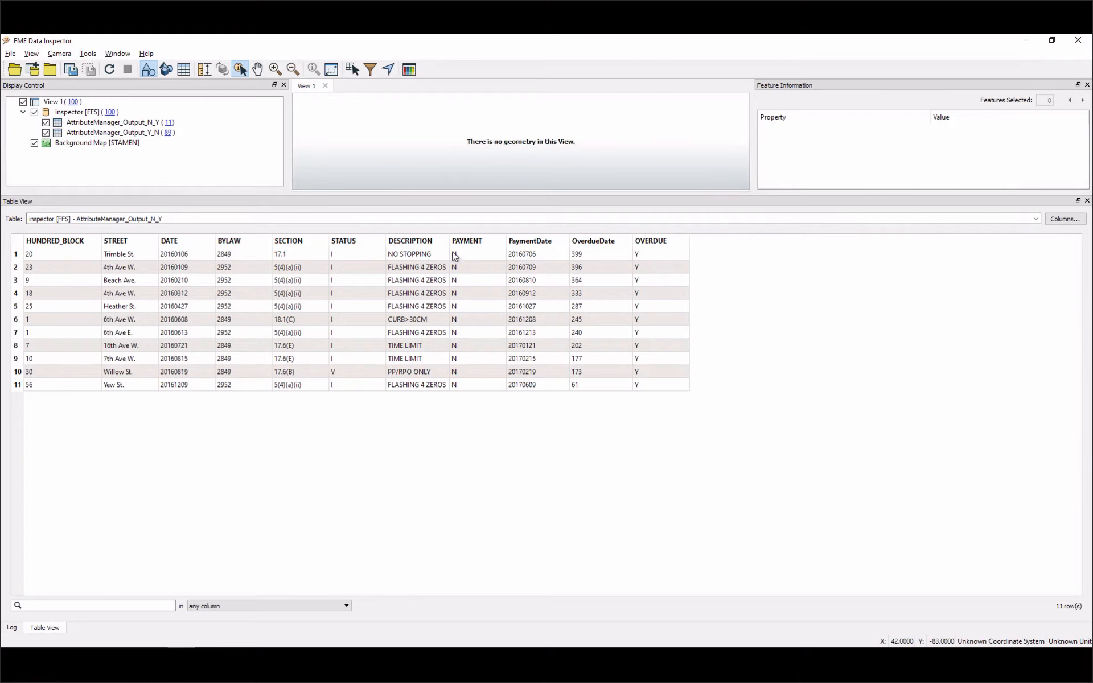
Examine the AttributeManager_Output_Y_N table in FME Data Inspector and select the first record of the new run's AttributeManager_Output_N_Y table.
left_click(336, 219)
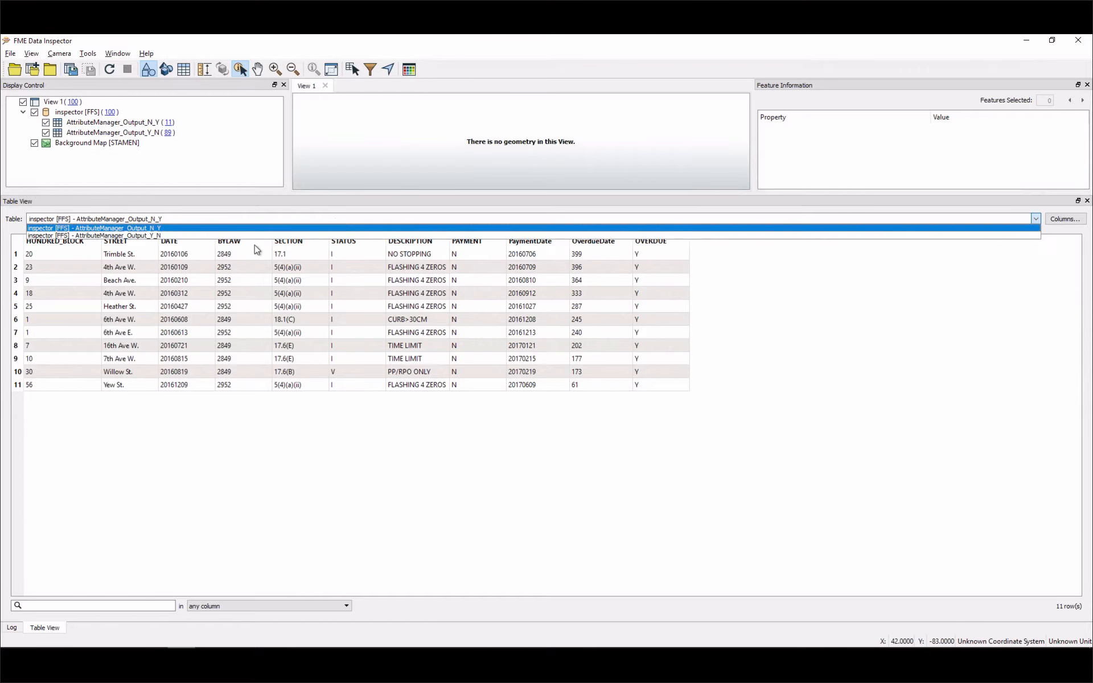
left_click(208, 236)
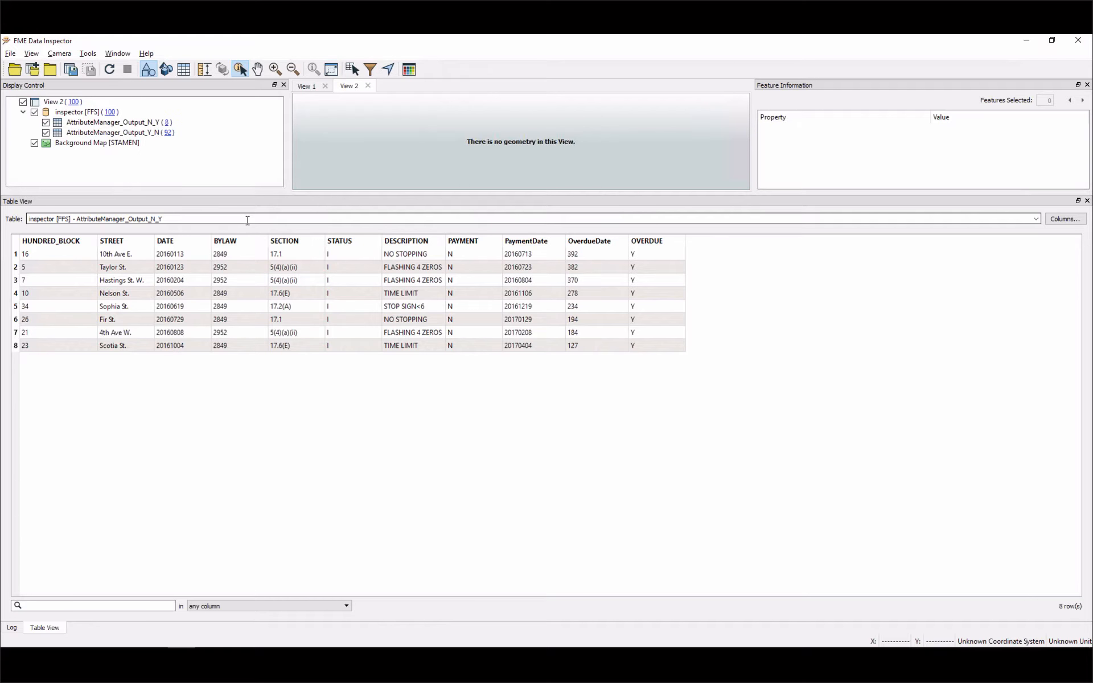
left_click(594, 258)
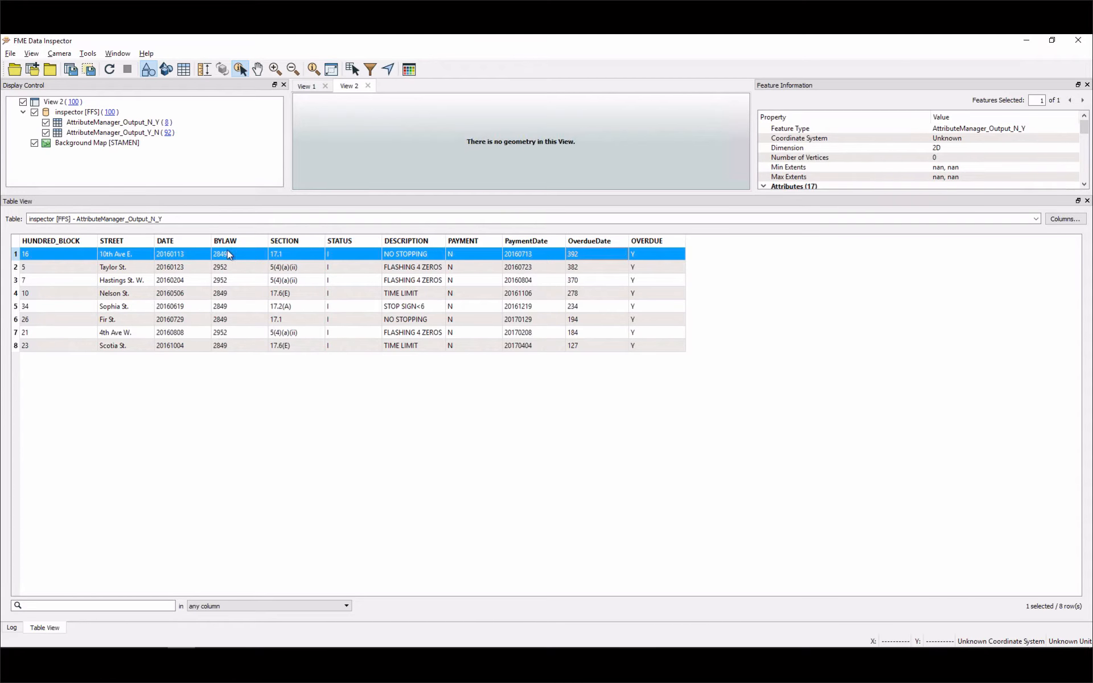
mouse_move(176, 631)
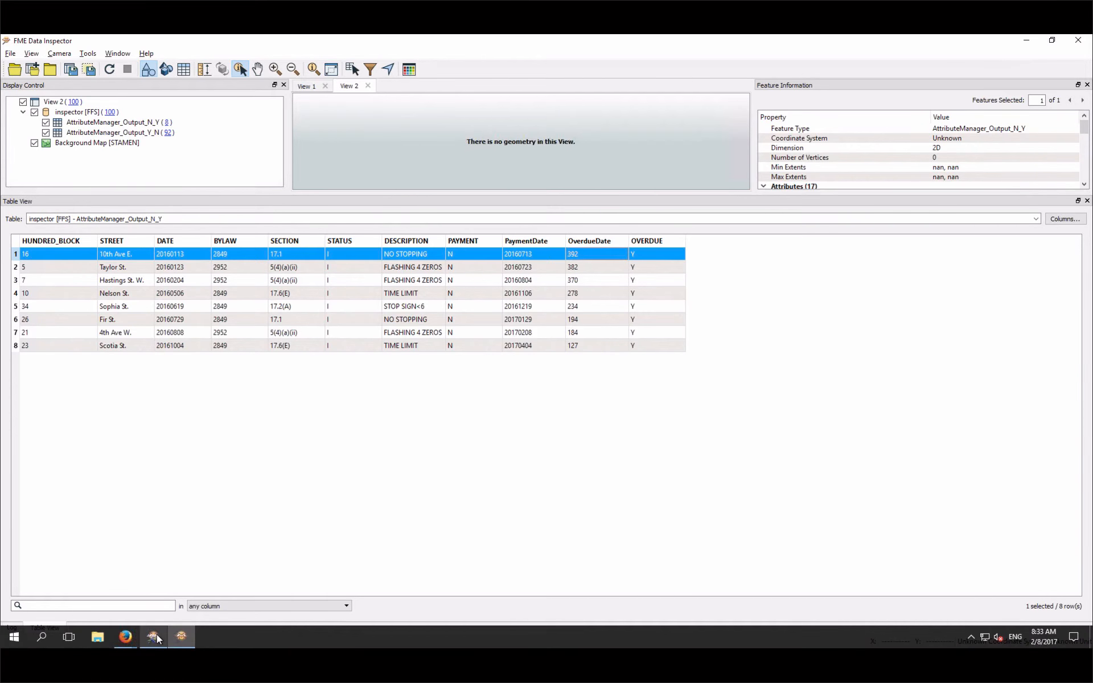
left_click(154, 637)
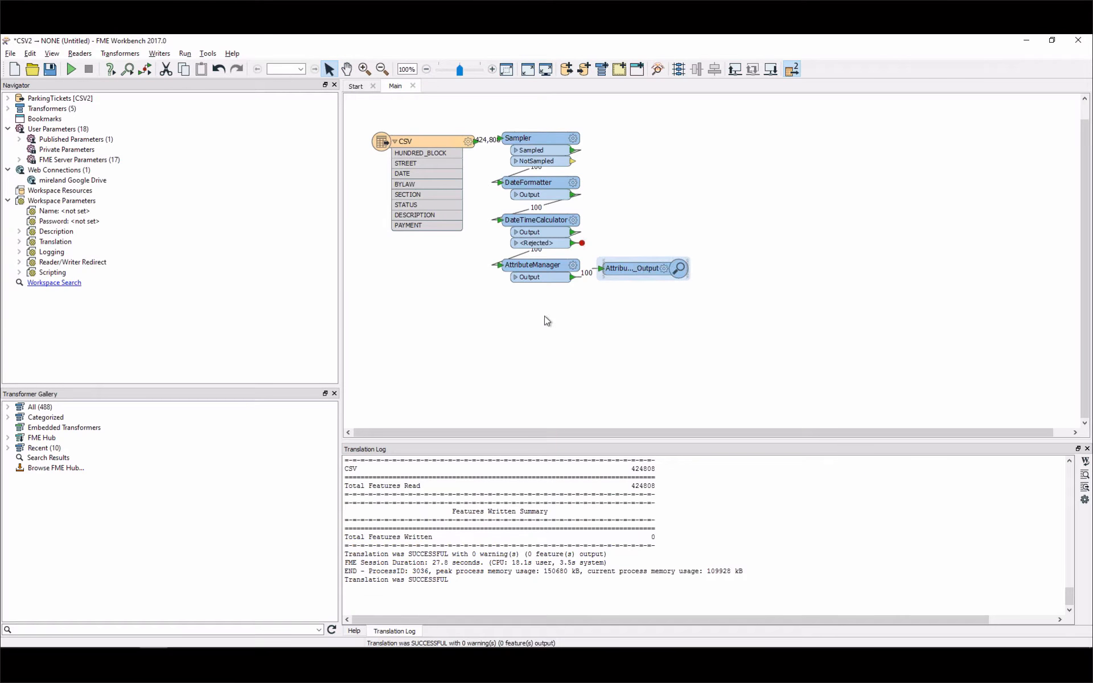
left_click(574, 265)
left_click(678, 378)
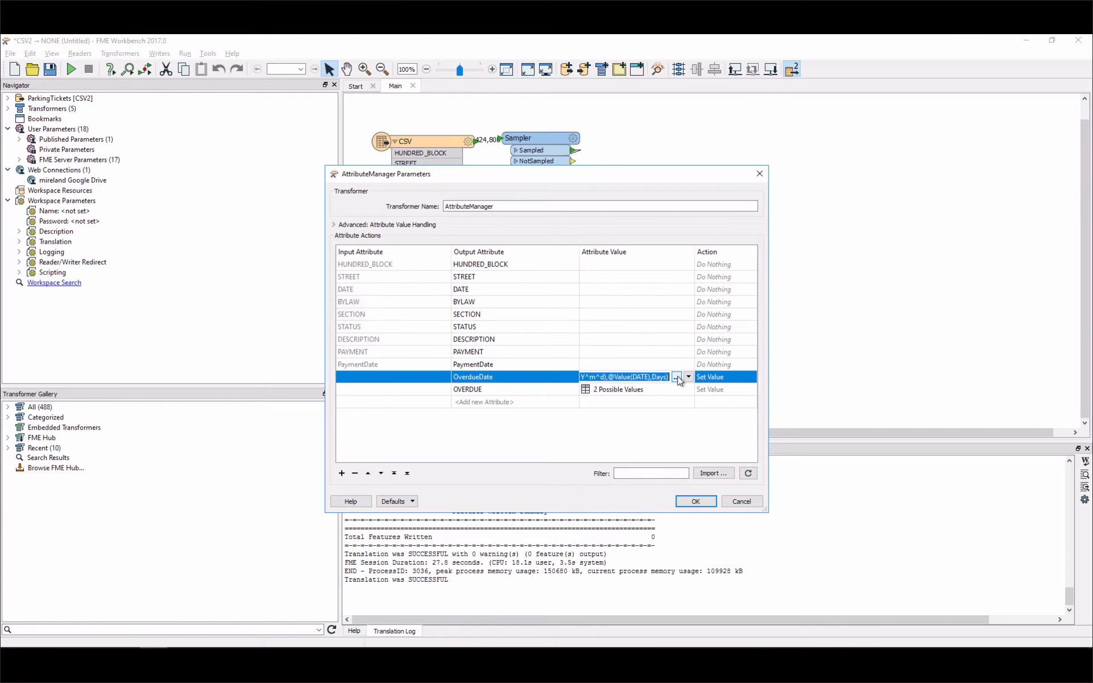
left_click(677, 378)
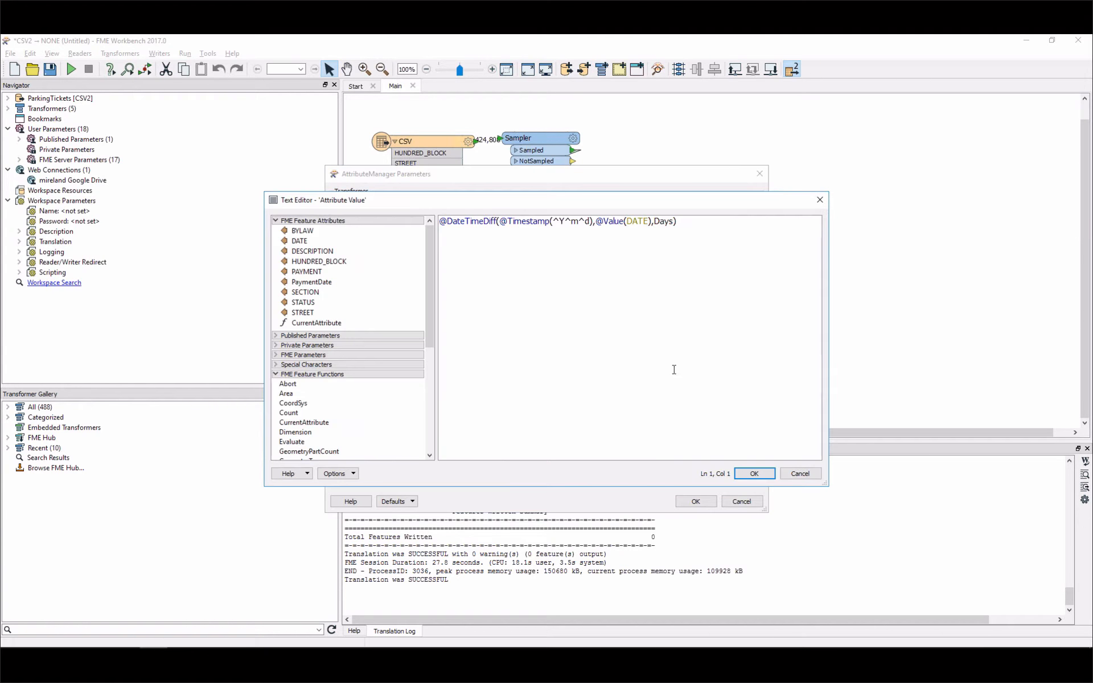
double_click(636, 223)
type("Pam")
type("mentDa")
type("te")
left_click(756, 477)
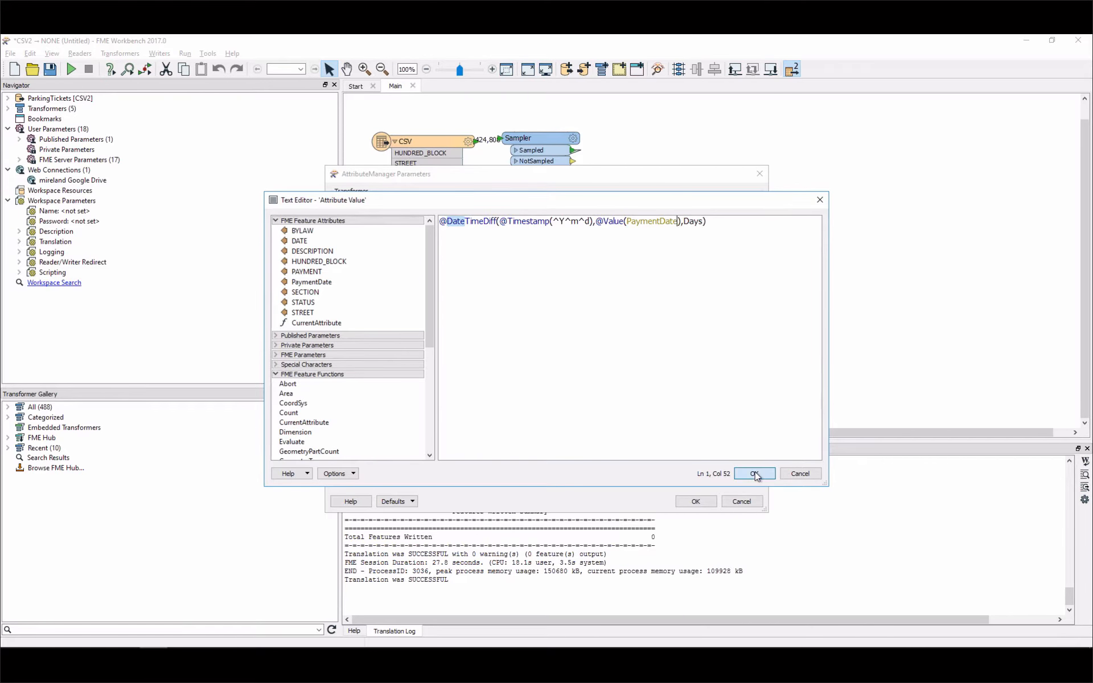
left_click(696, 501)
Rerun the workspace to inspect the regrouped parking ticket records, and return to FME Workbench.
left_click(626, 346)
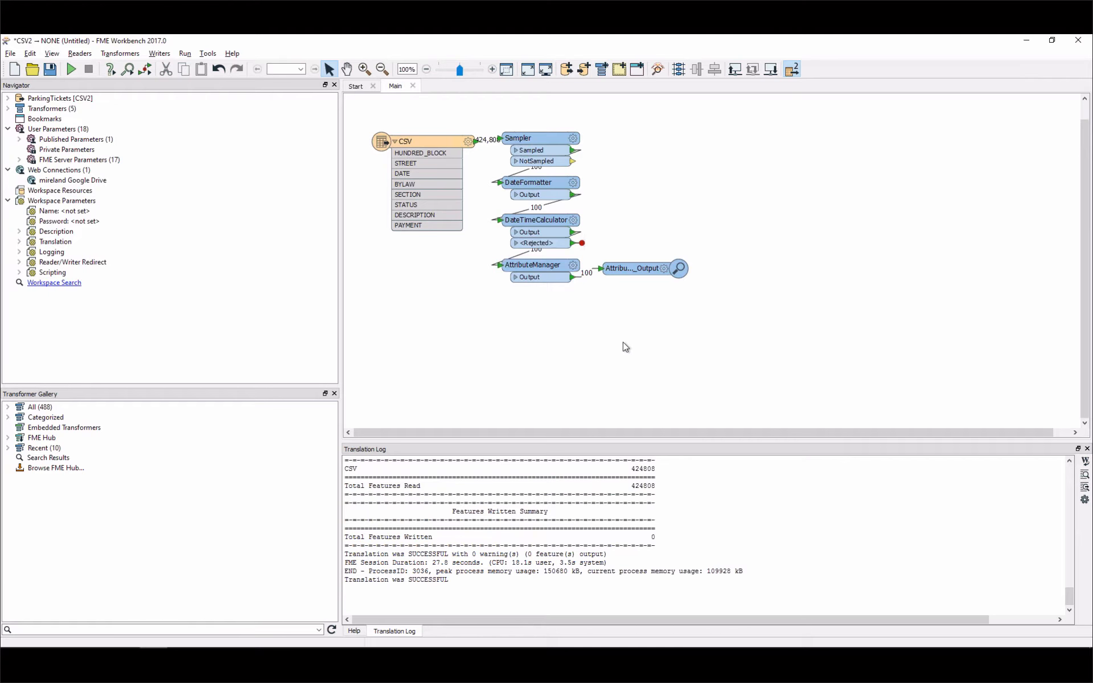
key("F5")
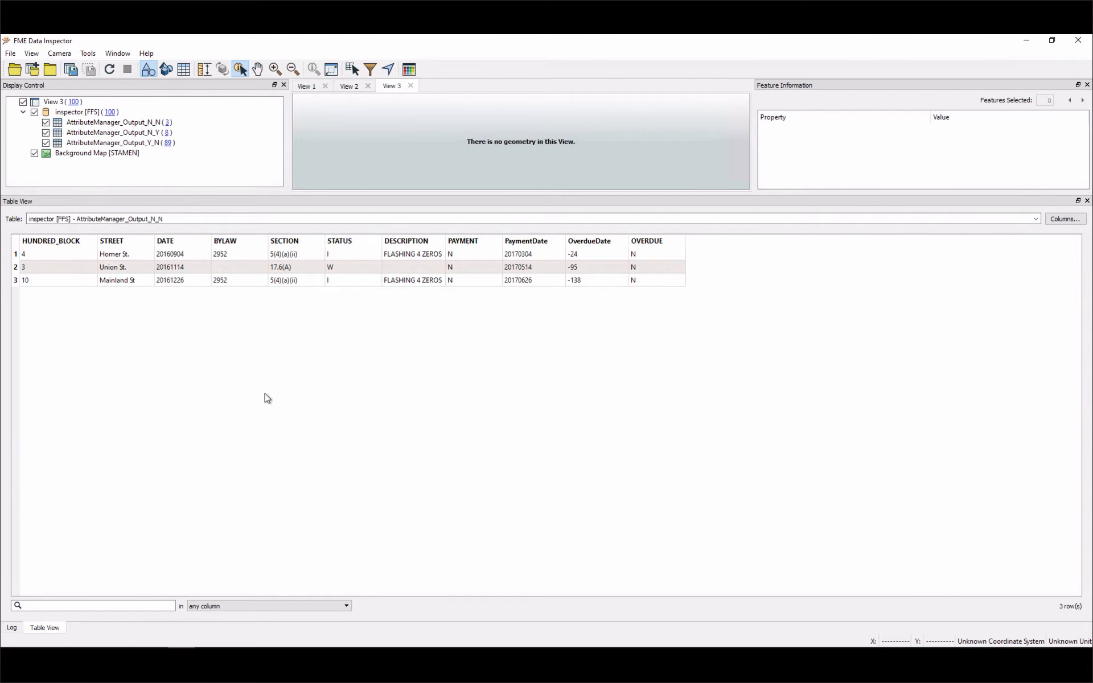
key("alt+Tab")
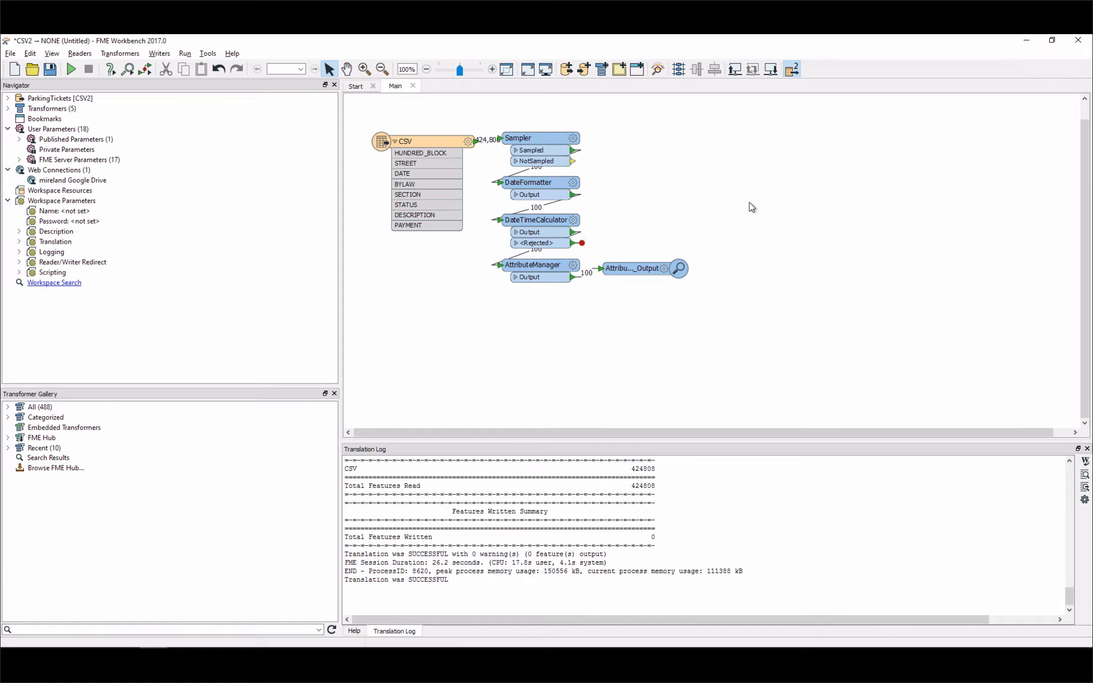
Start publishing the workspace to FME Server through the Training FME Server connection, and cancel at the Publish Workspace page.
left_click(736, 74)
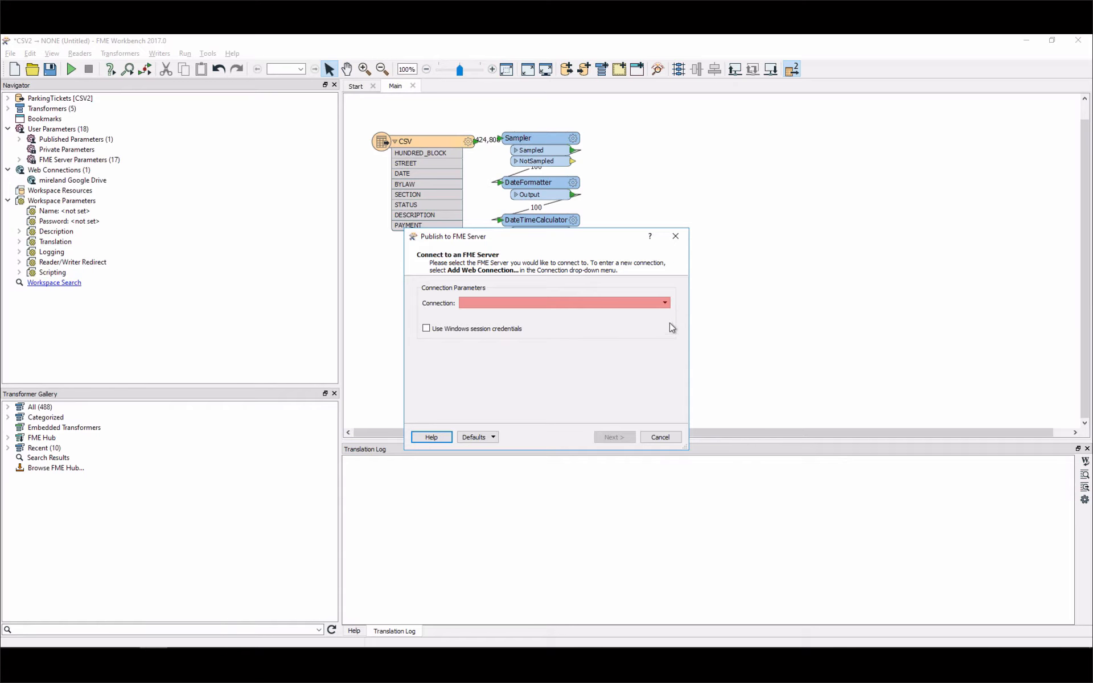
left_click(666, 304)
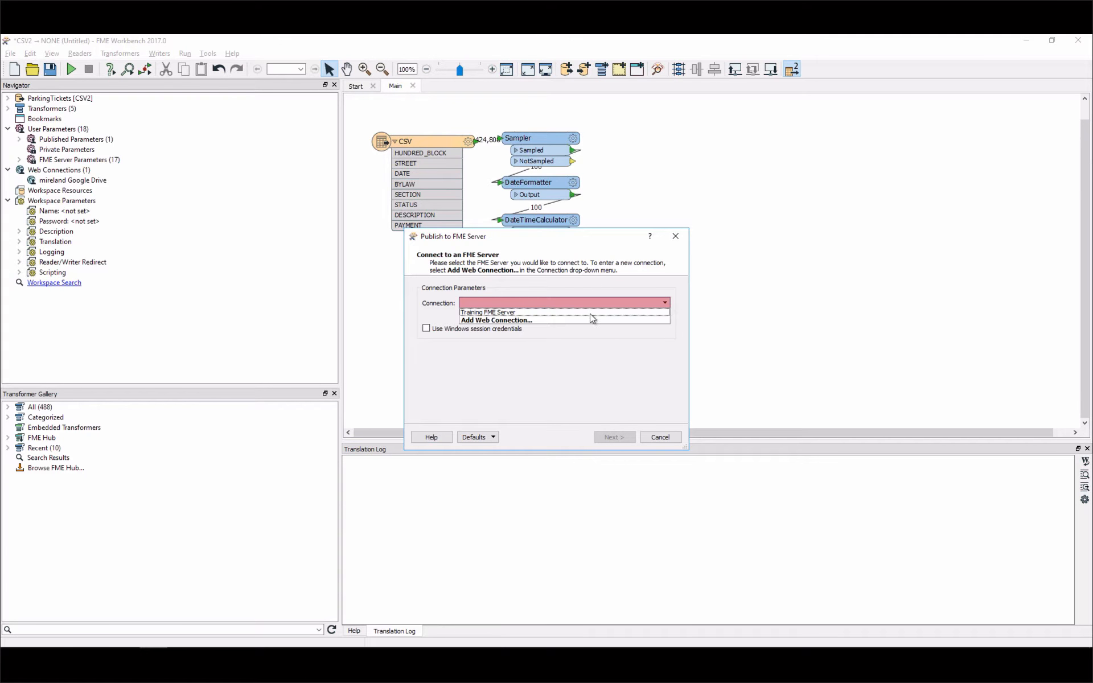
left_click(553, 314)
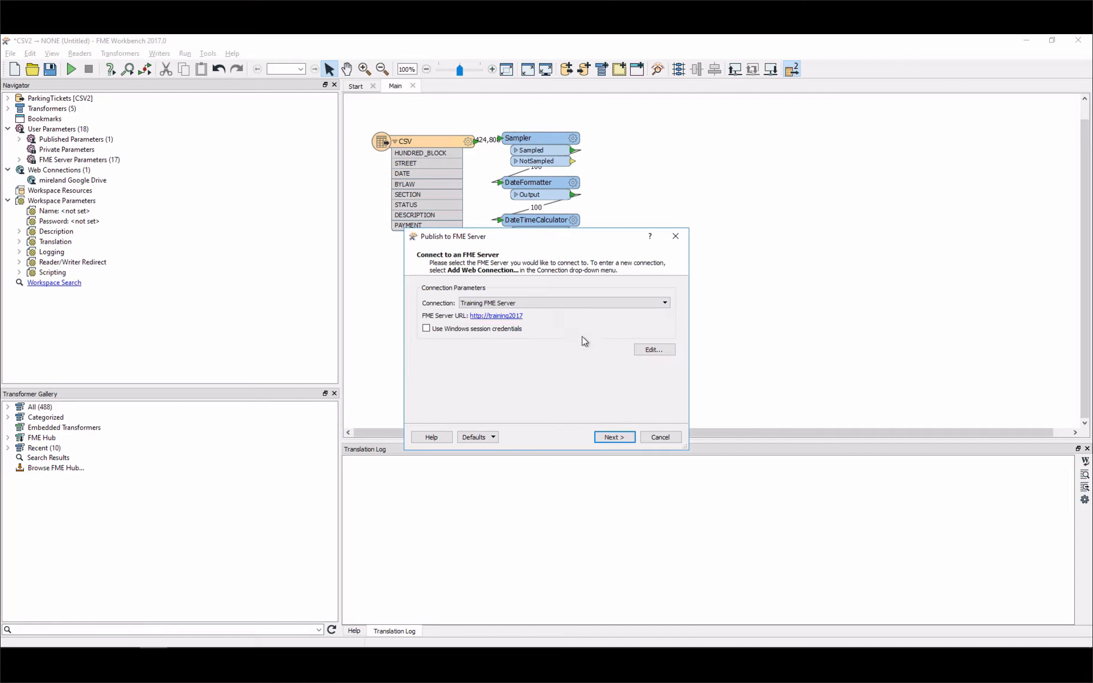
left_click(624, 436)
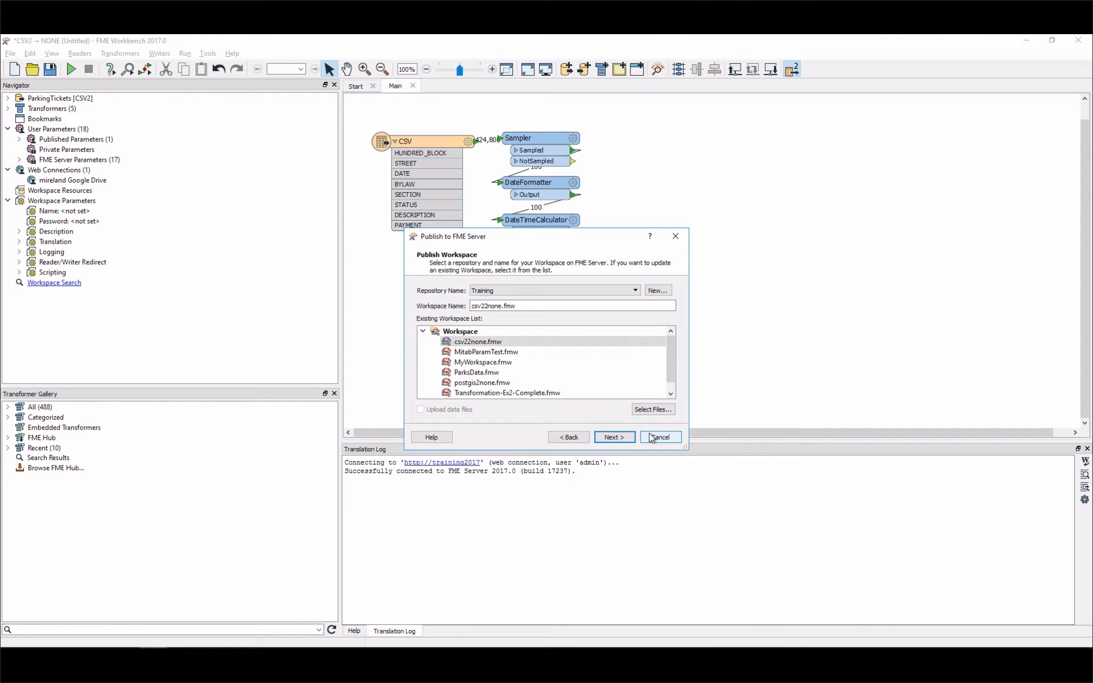
left_click(652, 437)
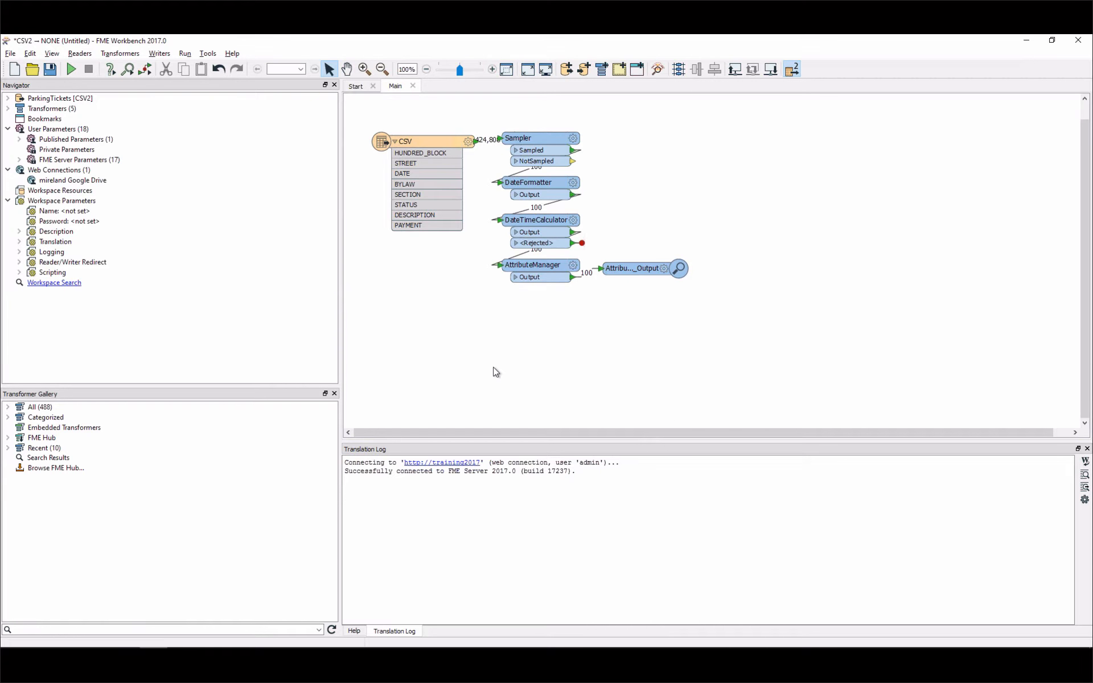
key("alt+Tab")
key("Tab")
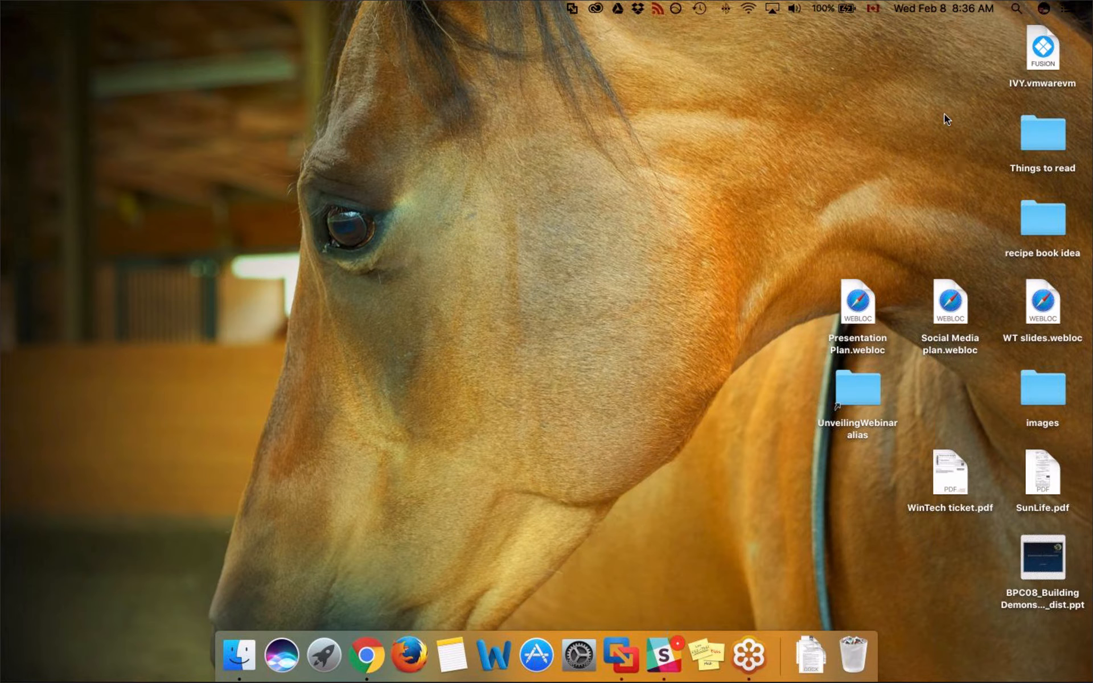
left_click(723, 192)
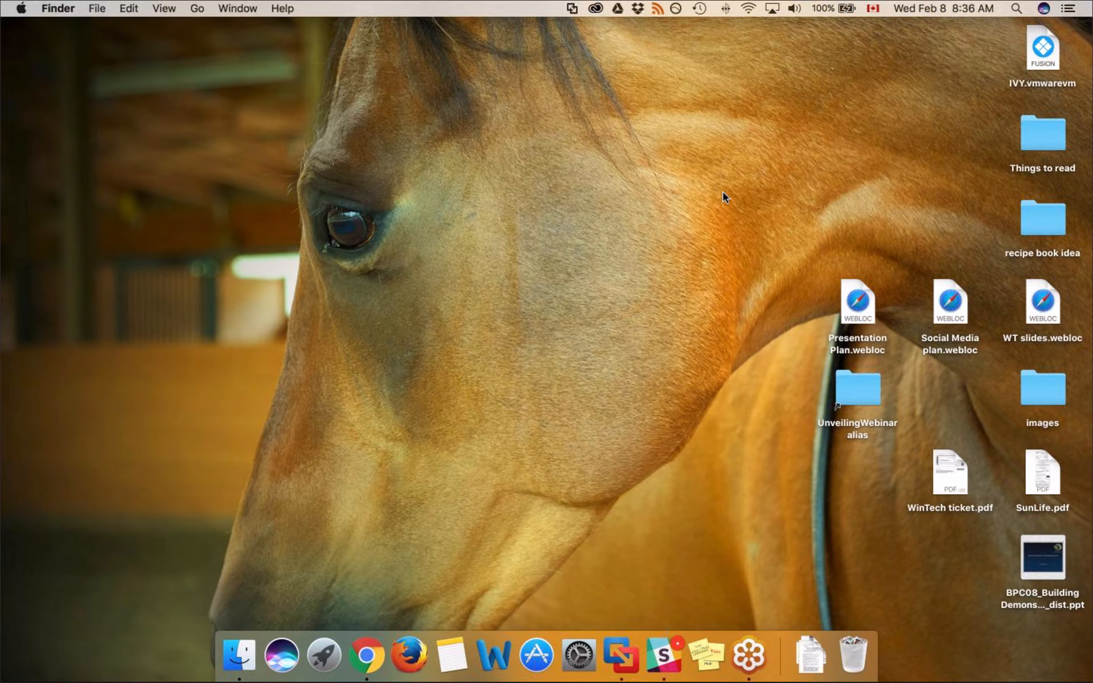
key("ctrl+Right")
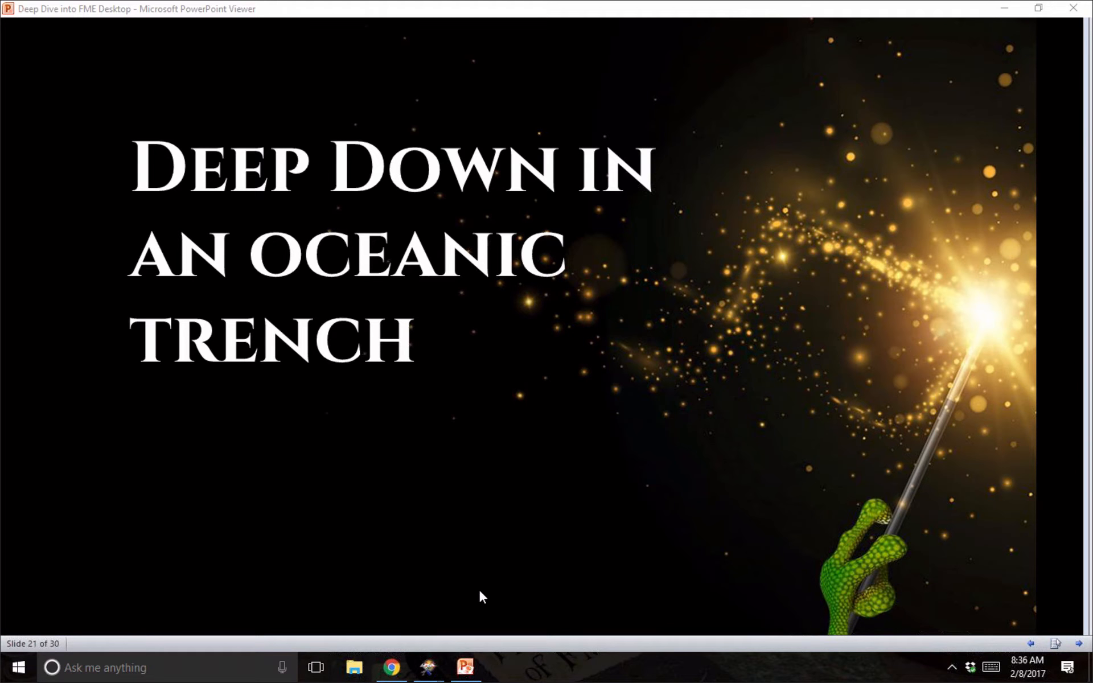
left_click(708, 464)
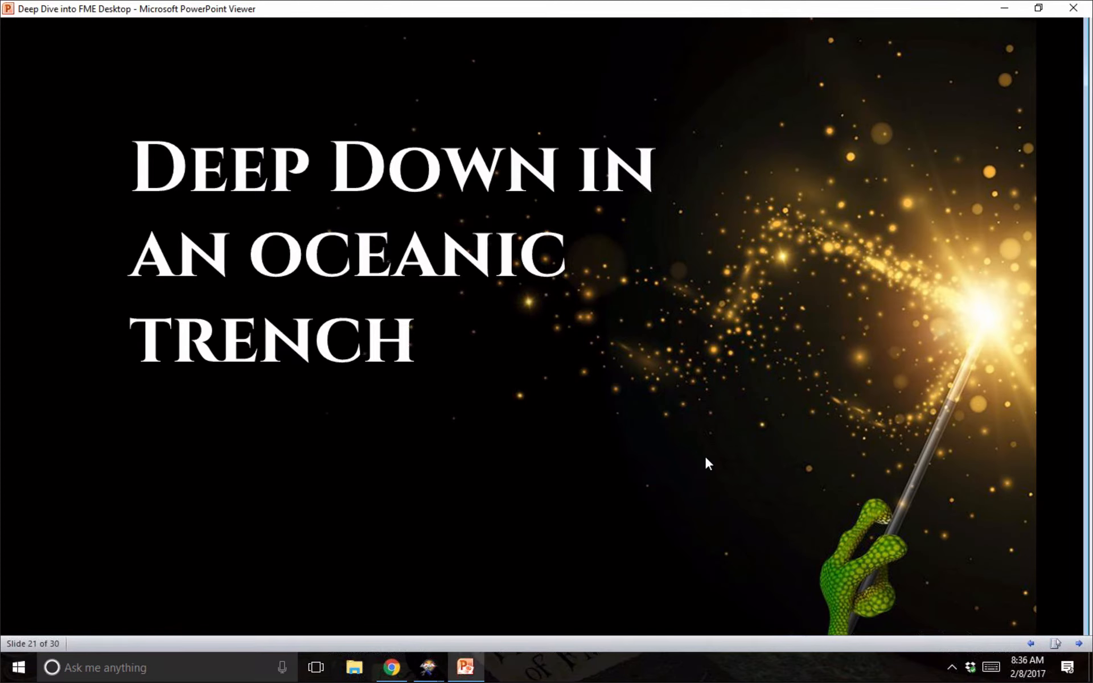
left_click(708, 464)
mouse_move(653, 679)
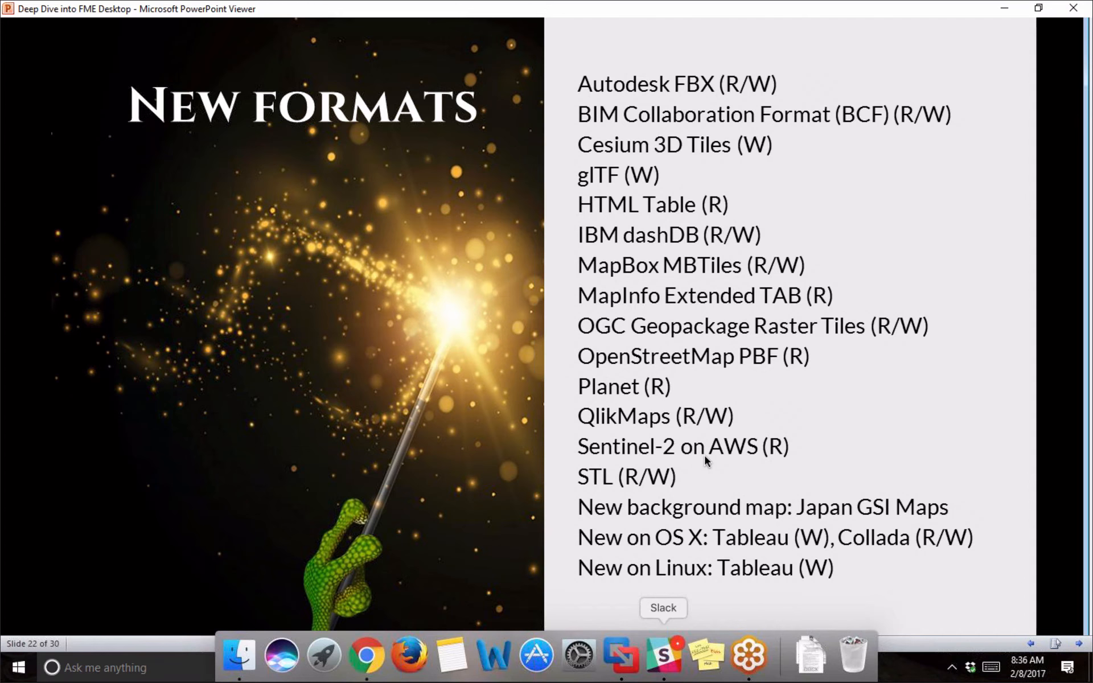
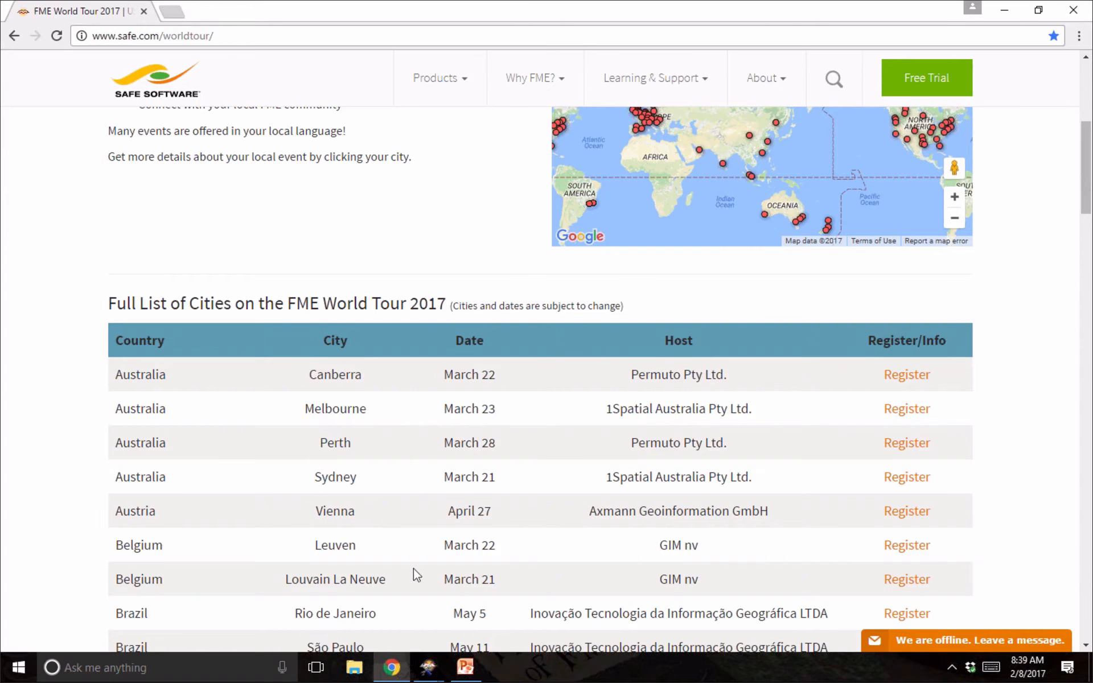
Switch to the empty untitled FME Workbench window and start adding an HTML Table reader from the canvas.
mouse_move(430, 675)
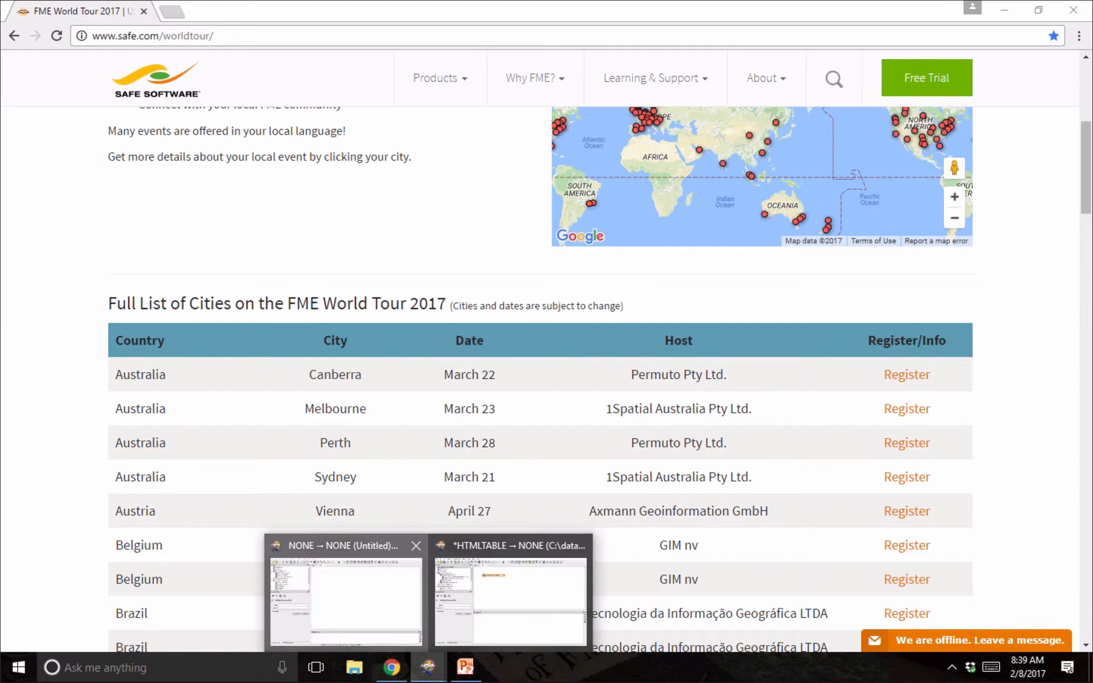
left_click(365, 592)
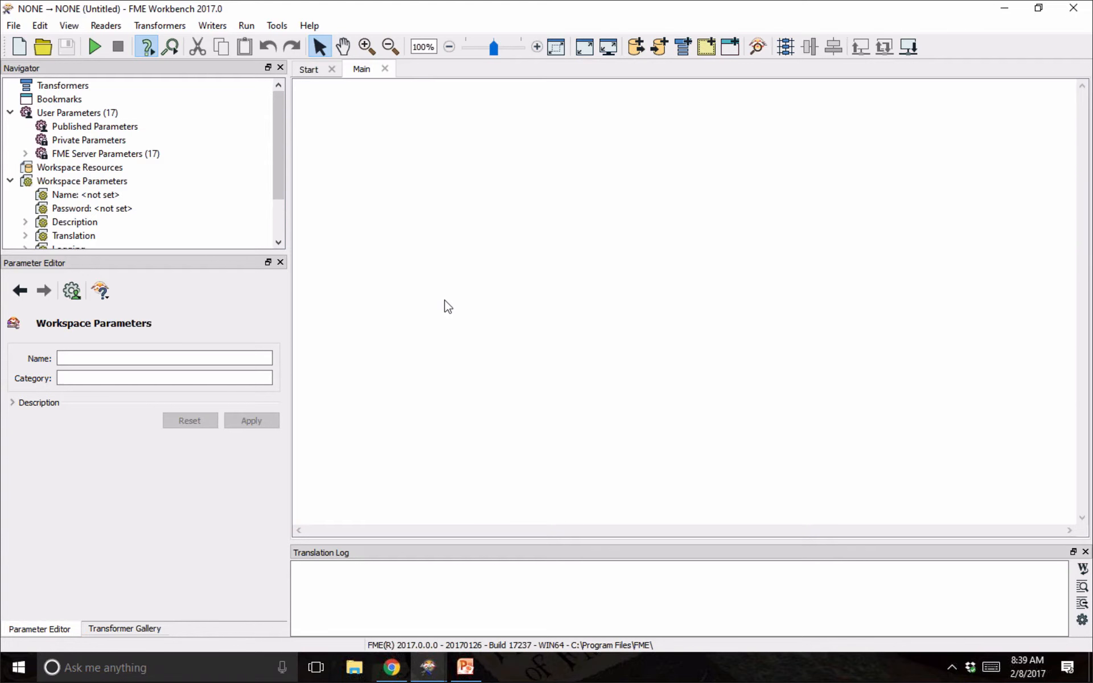
type("html t")
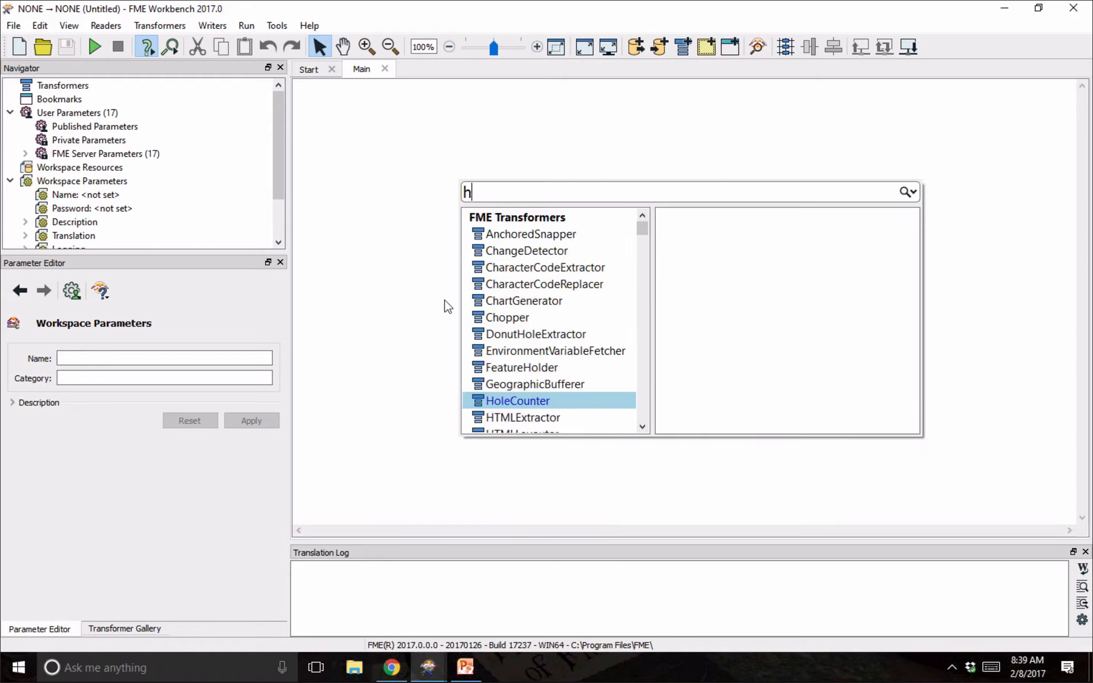
left_click(504, 306)
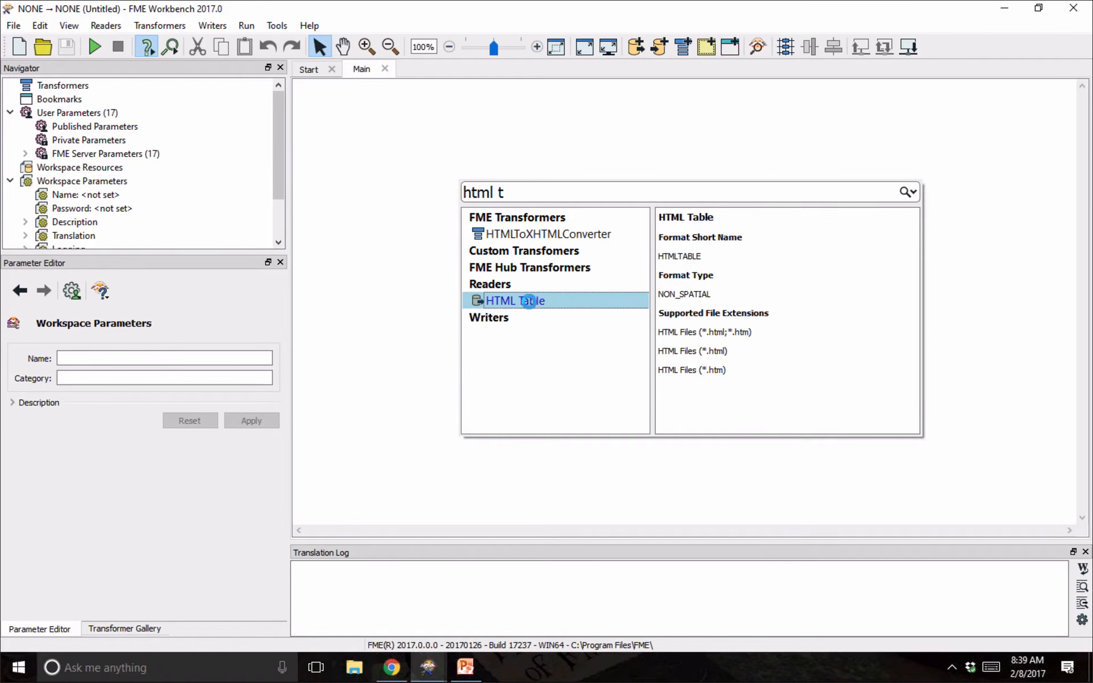
double_click(533, 307)
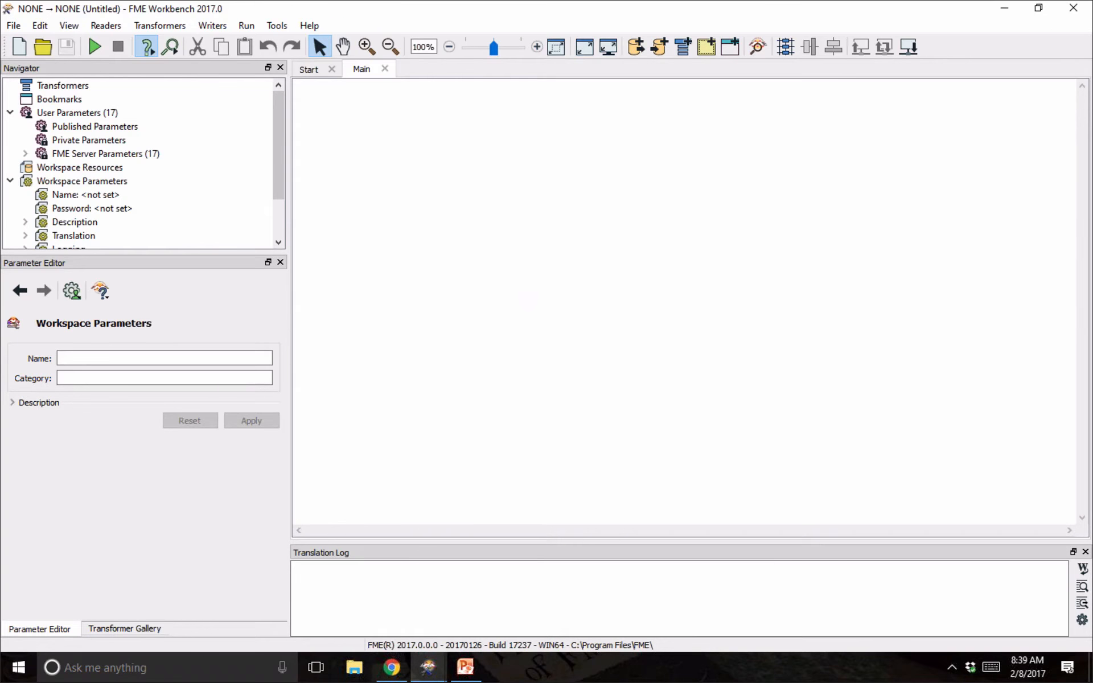
left_click(401, 677)
right_click(194, 35)
left_click(228, 91)
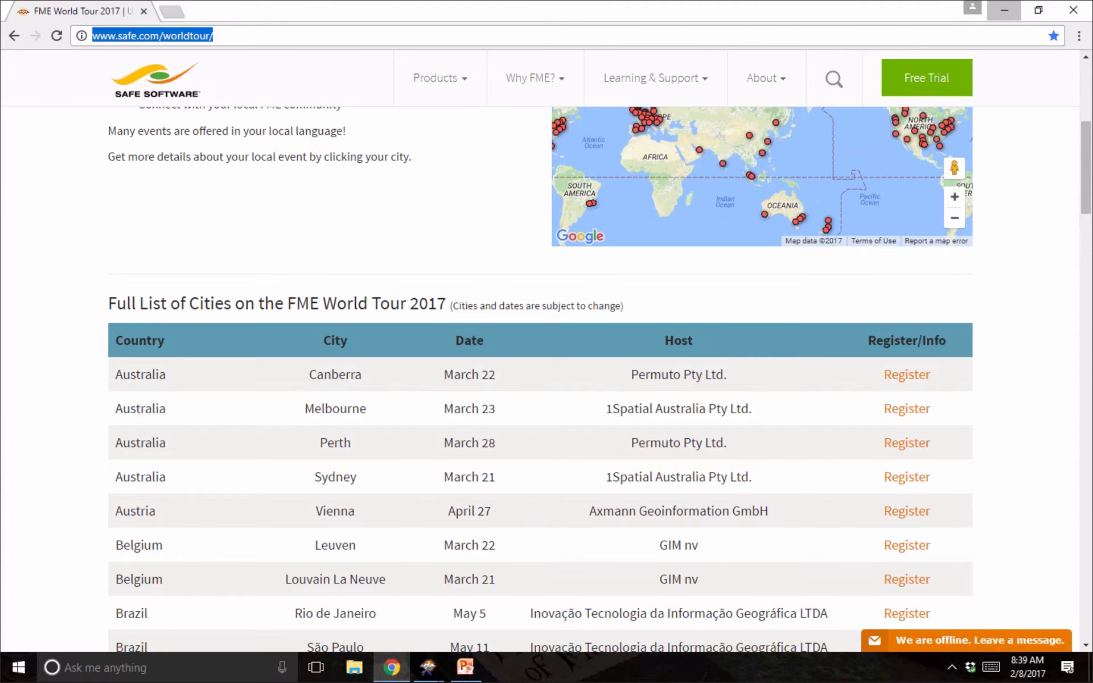
left_click(1004, 10)
right_click(478, 305)
left_click(485, 386)
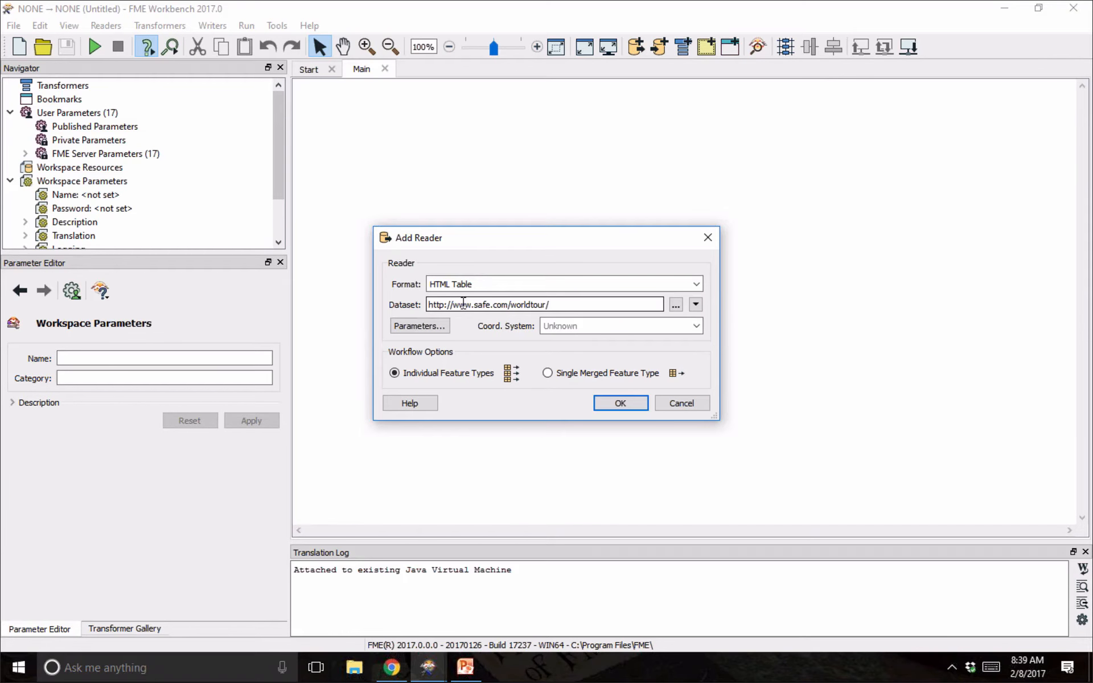
left_click(619, 403)
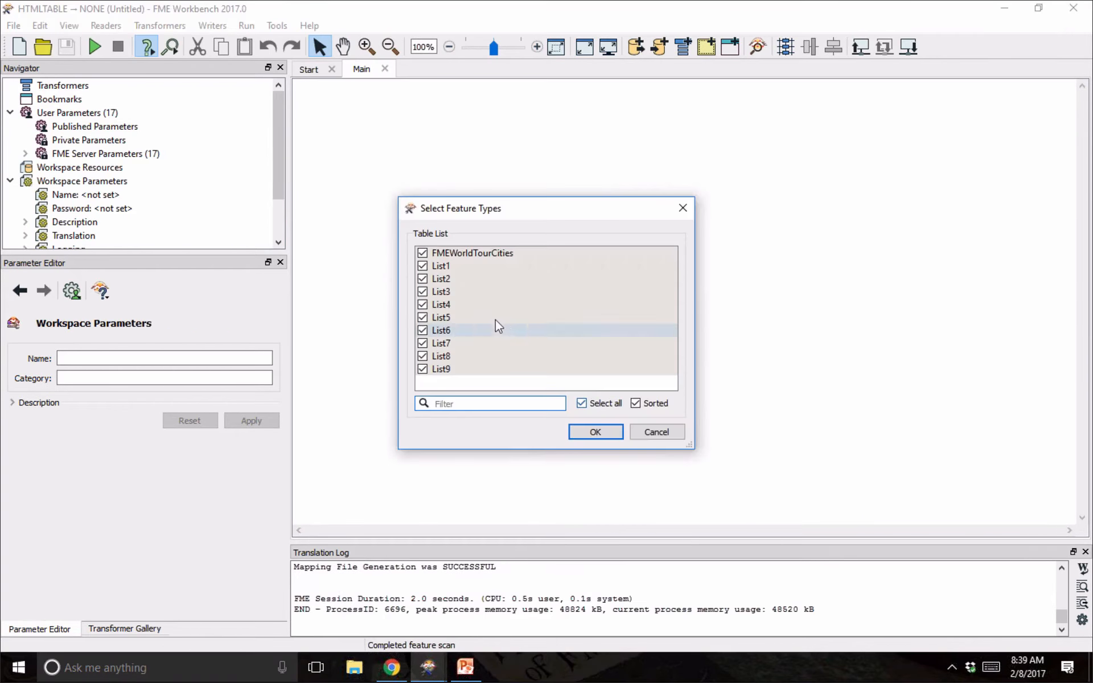
Import only the FMEWorldTourCities table, checking it against the city list in Chrome before accepting the selection.
left_click(581, 403)
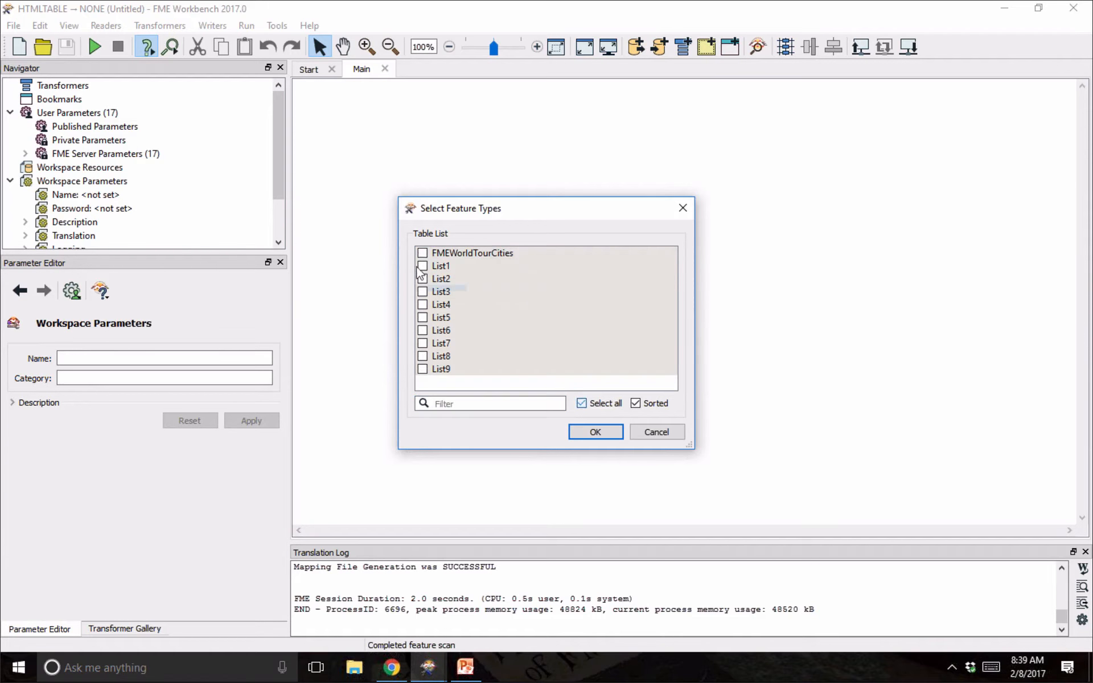
left_click(481, 254)
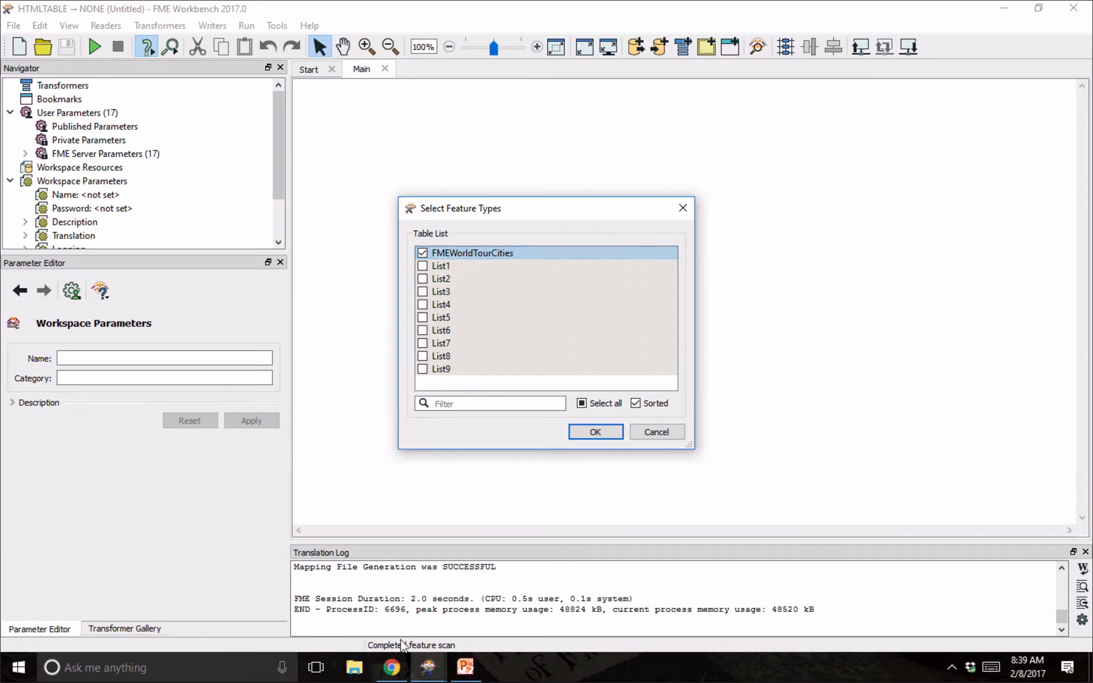
left_click(391, 667)
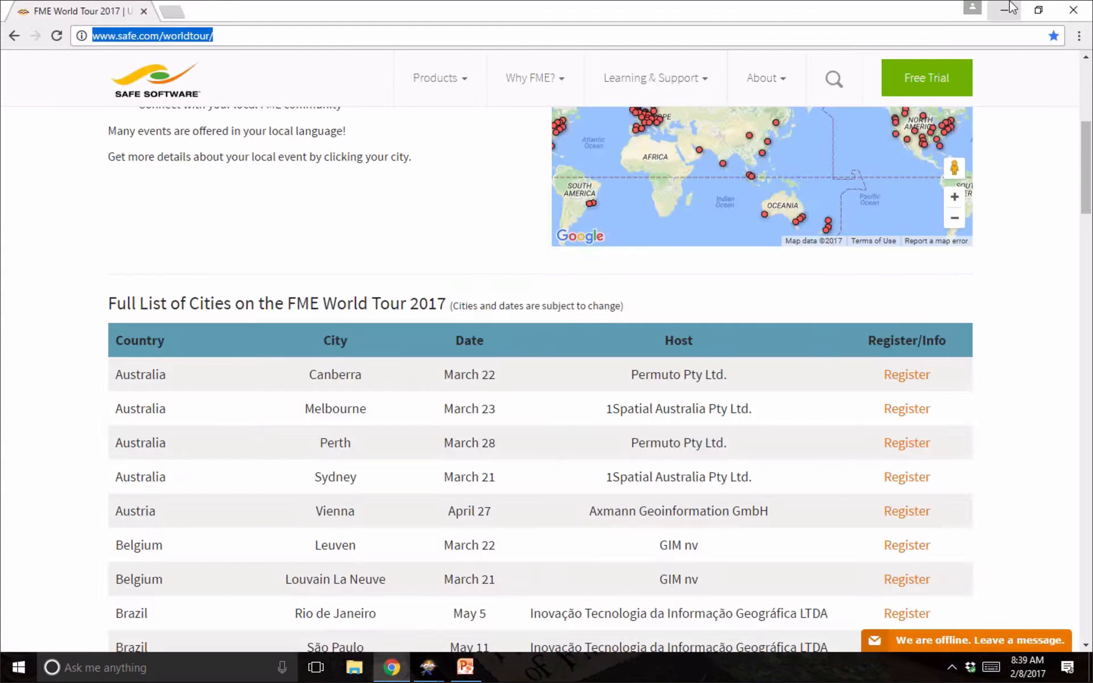
left_click(1002, 14)
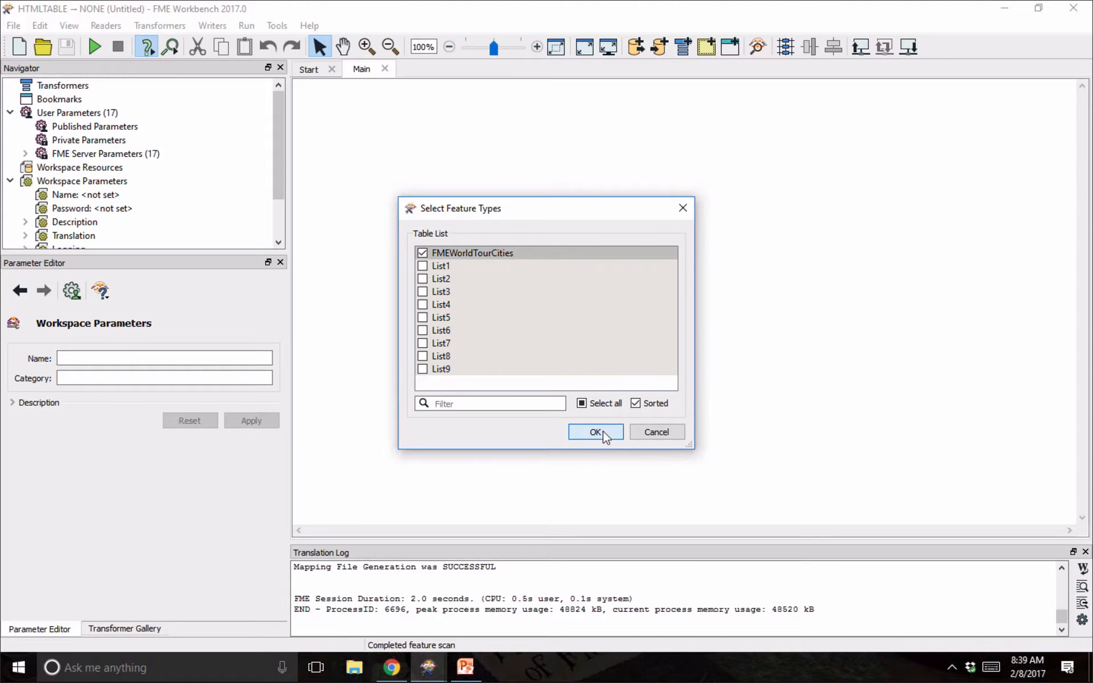
left_click(601, 432)
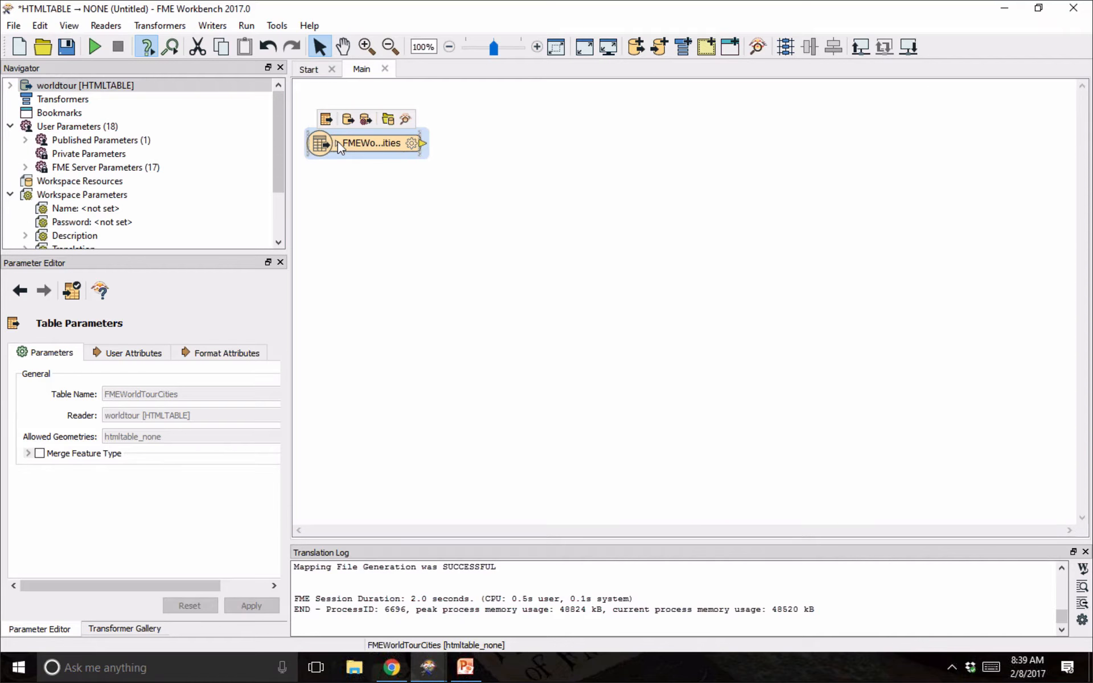
Expand the FMEWorldTourCities feature type to view its attributes, collapse it, and shift it slightly along the canvas.
left_click(338, 143)
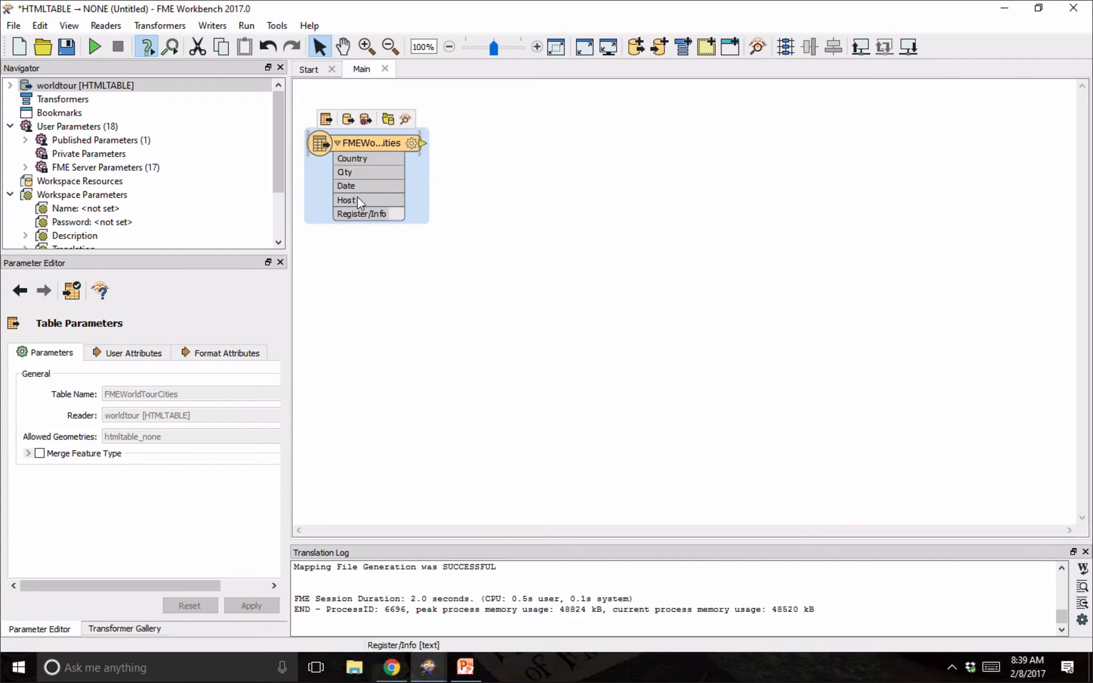
left_click(337, 142)
left_click_drag(361, 144, 397, 145)
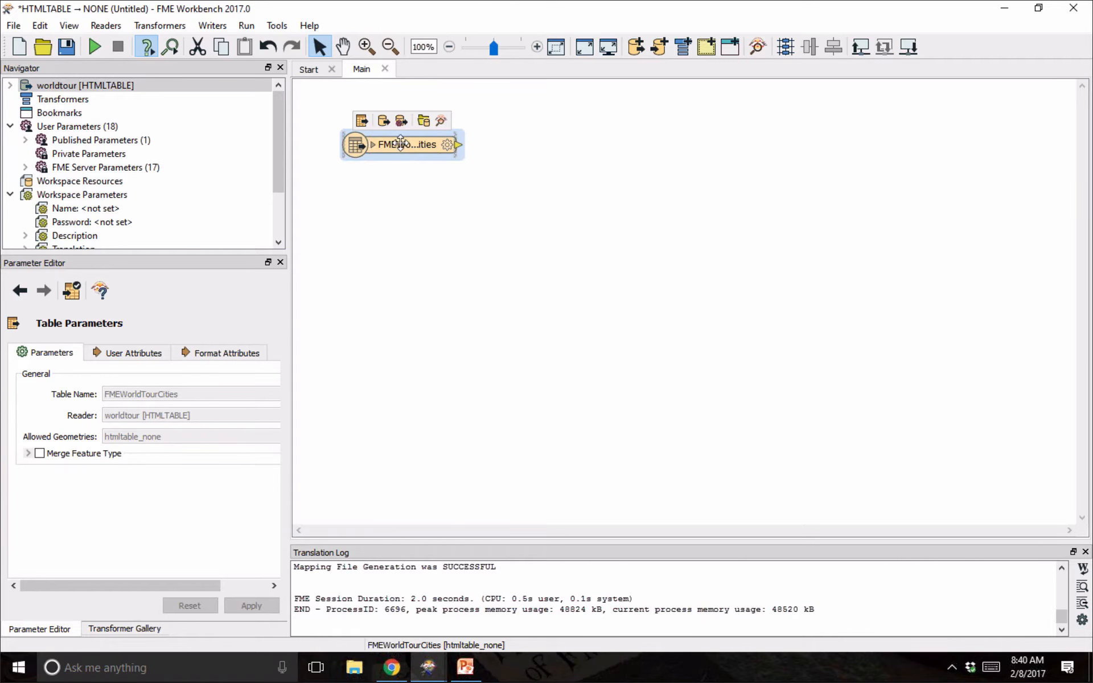
Switch to the FME Workbench window containing the fmewtcities.fmw workspace.
mouse_move(429, 676)
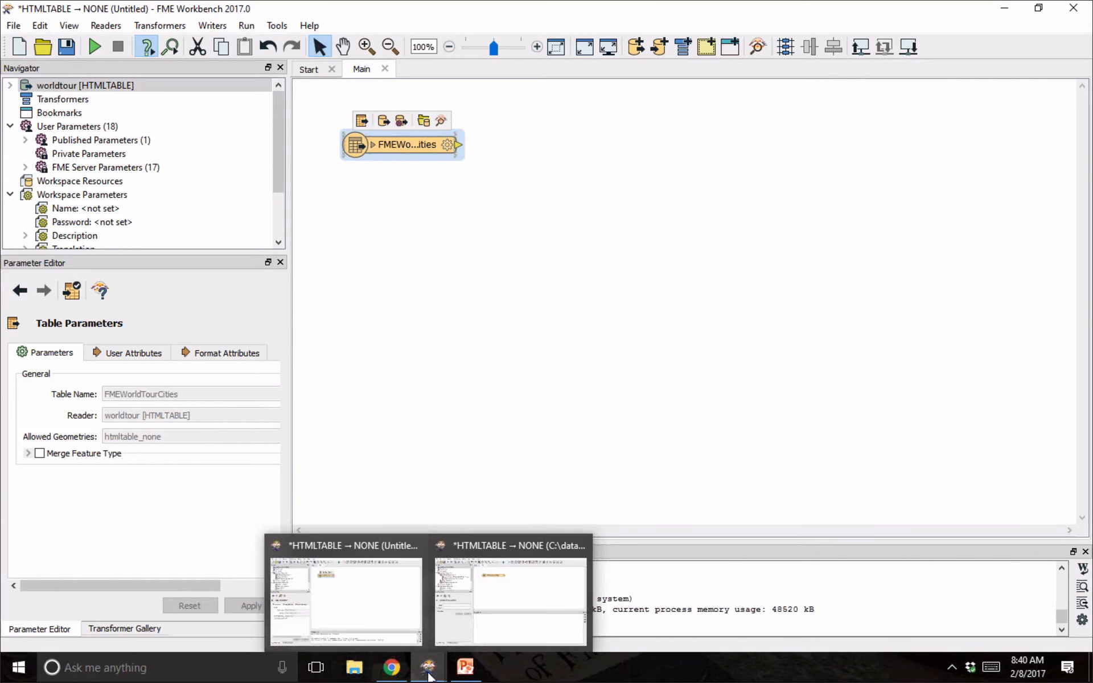
left_click(511, 602)
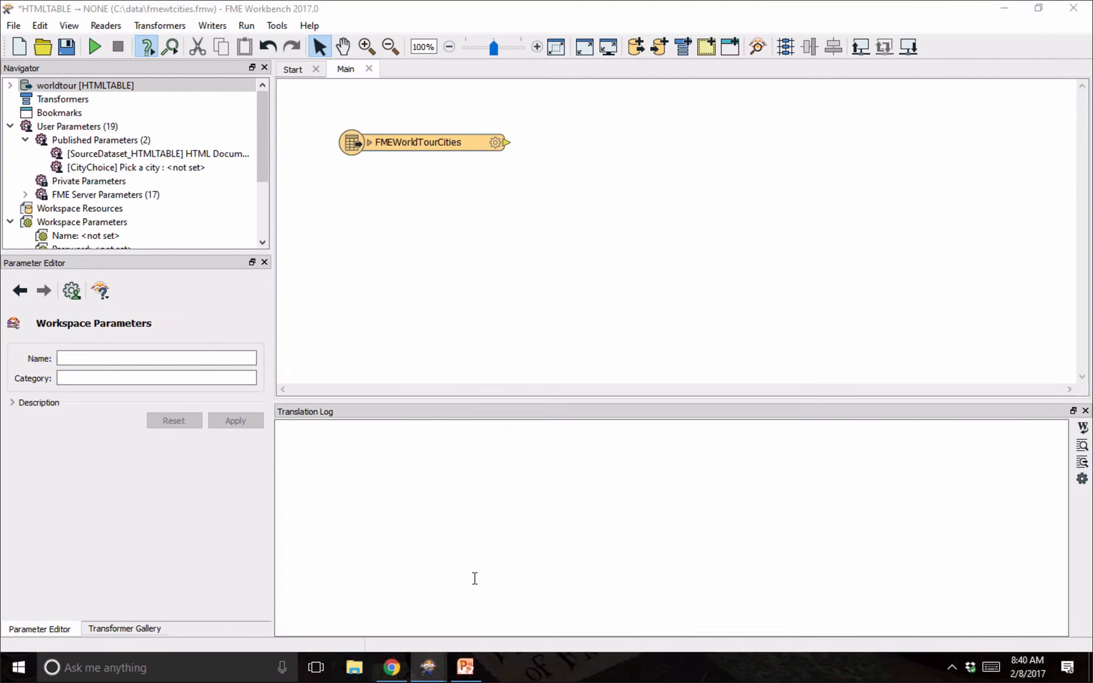
Look through the city options of the CityChoice published parameter and close its value editor without choosing a city.
double_click(100, 168)
left_click(513, 319)
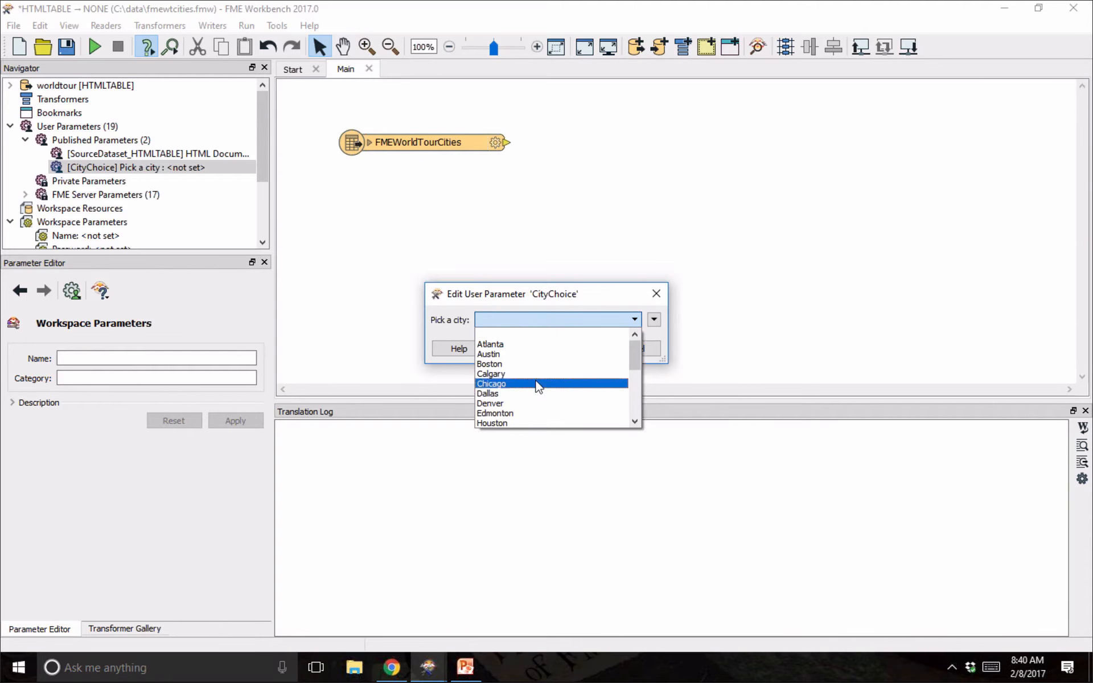
scroll(538, 393, "down", 5)
scroll(537, 382, "up", 5)
left_click(644, 303)
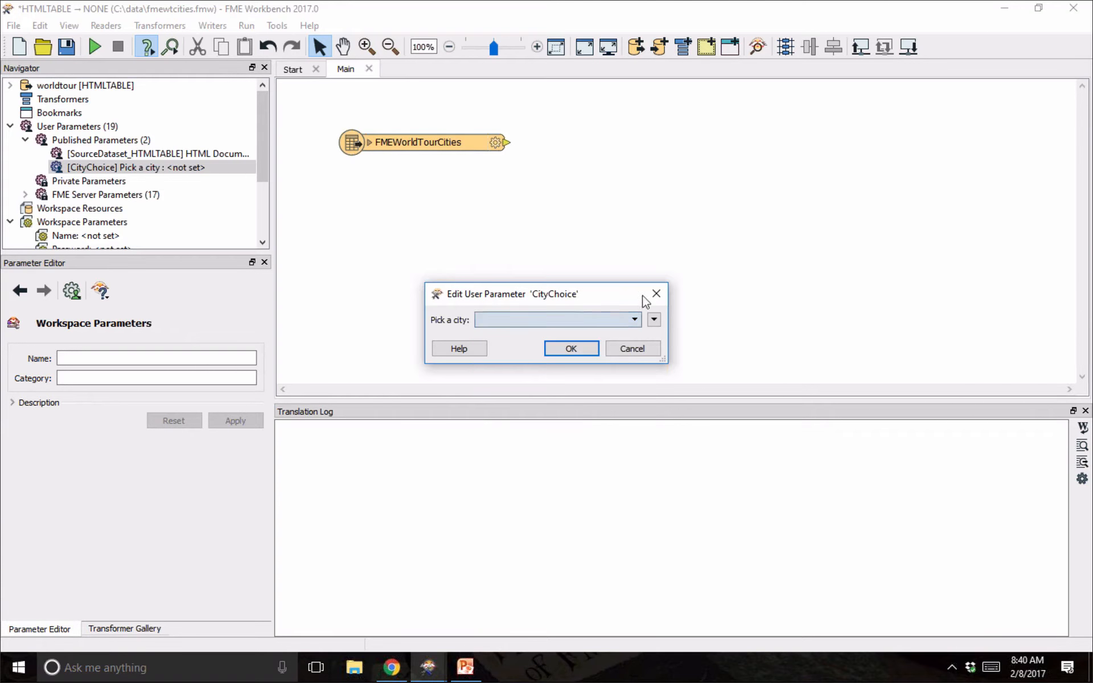
left_click(657, 295)
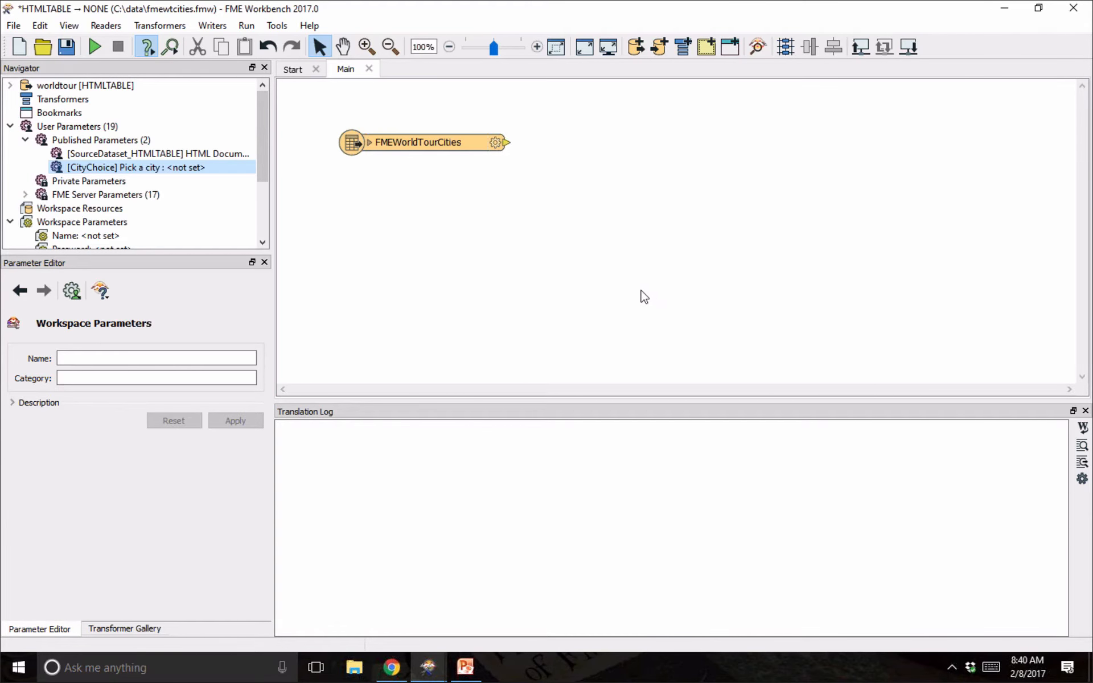
Copy the CityChoice published parameter from the fmewtcities.fmw workspace and paste it into the User Parameters of the untitled workspace.
right_click(141, 174)
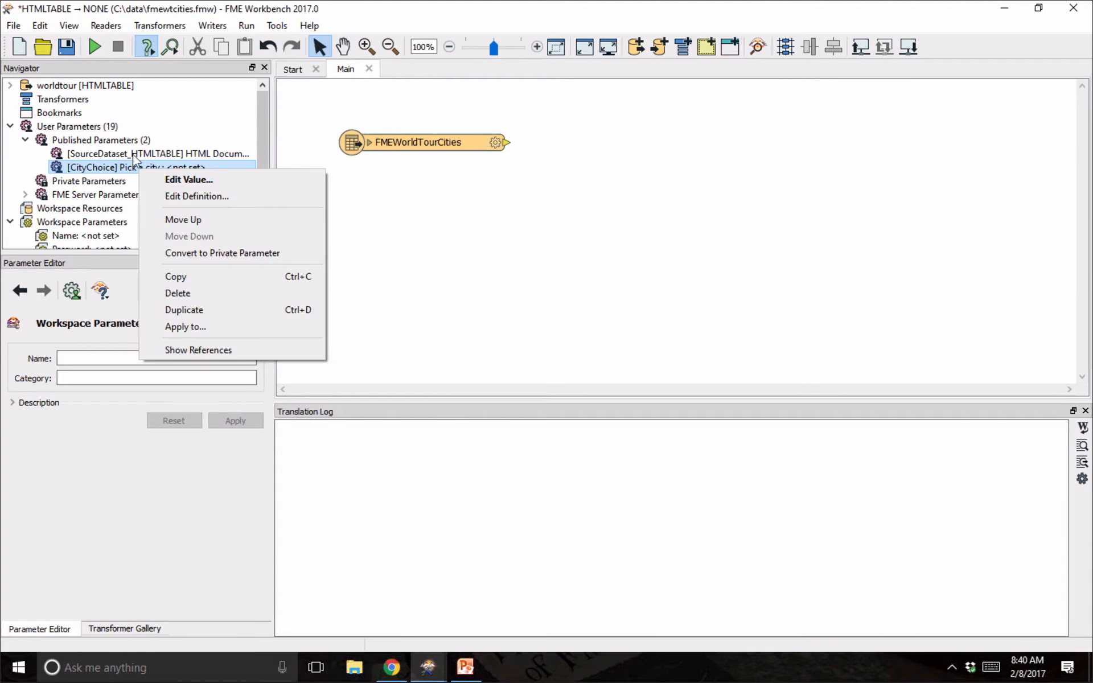
left_click(175, 276)
mouse_move(427, 668)
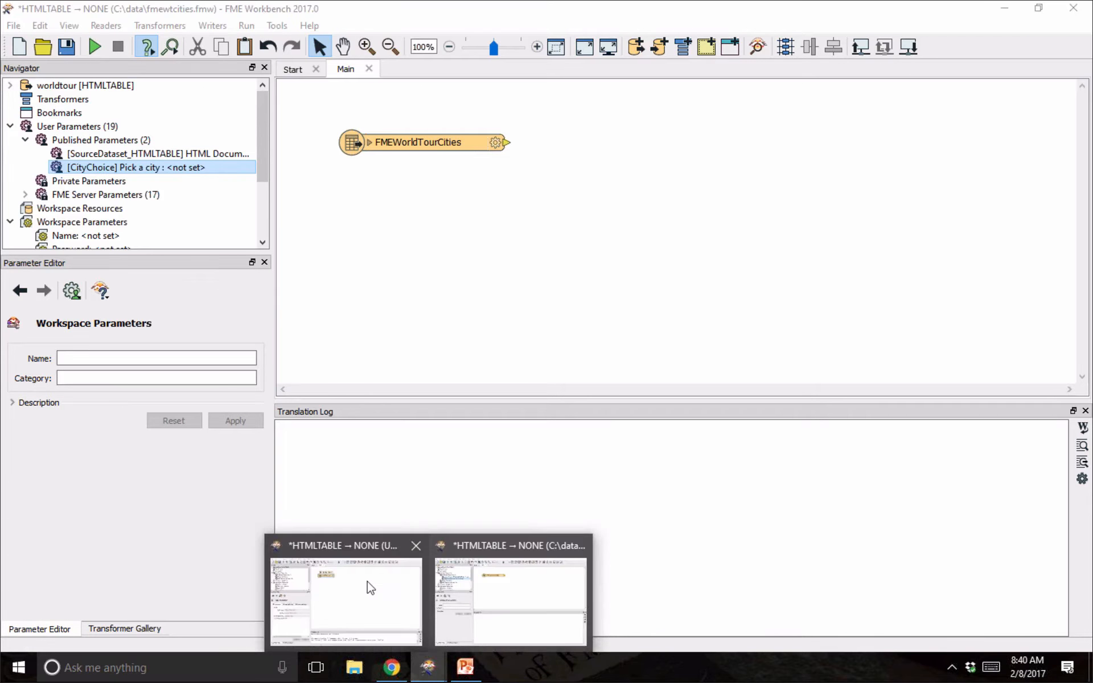
left_click(366, 586)
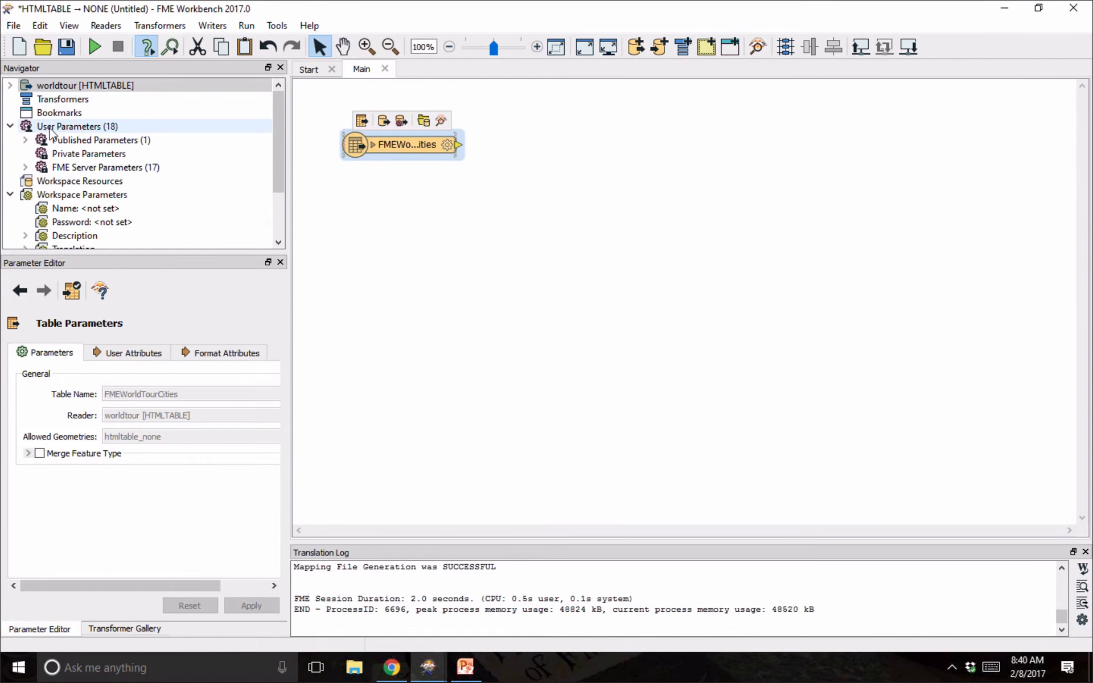
right_click(52, 127)
left_click(80, 164)
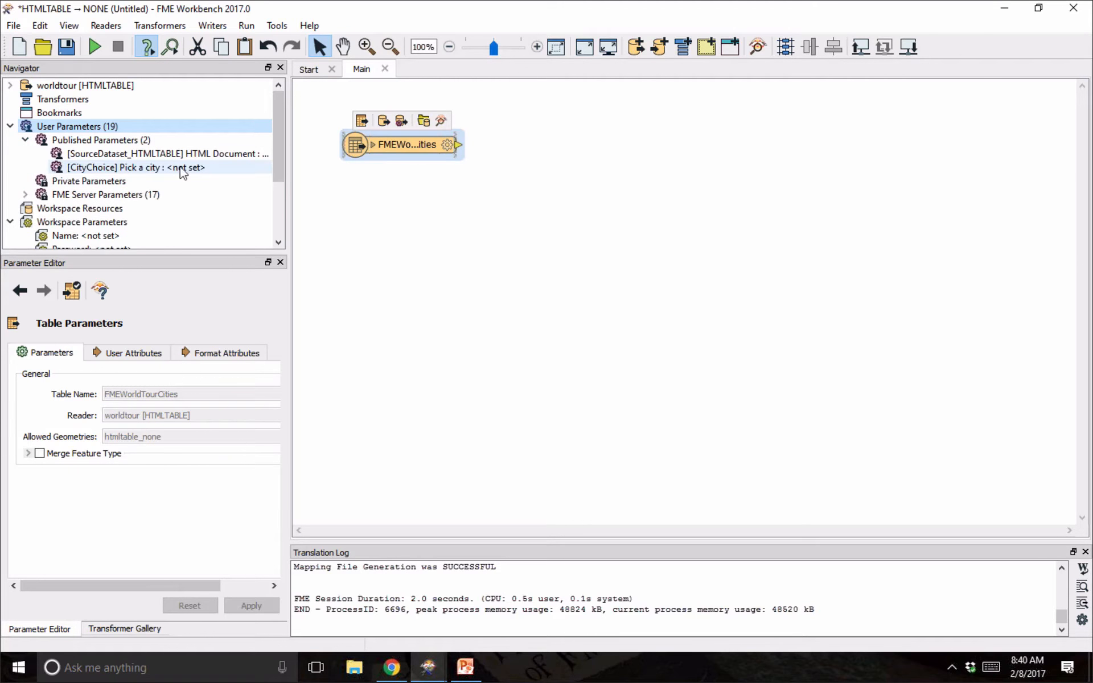
View the pasted CityChoice parameter's value editor in the untitled workspace and close it without picking a city.
left_click(186, 169)
double_click(188, 170)
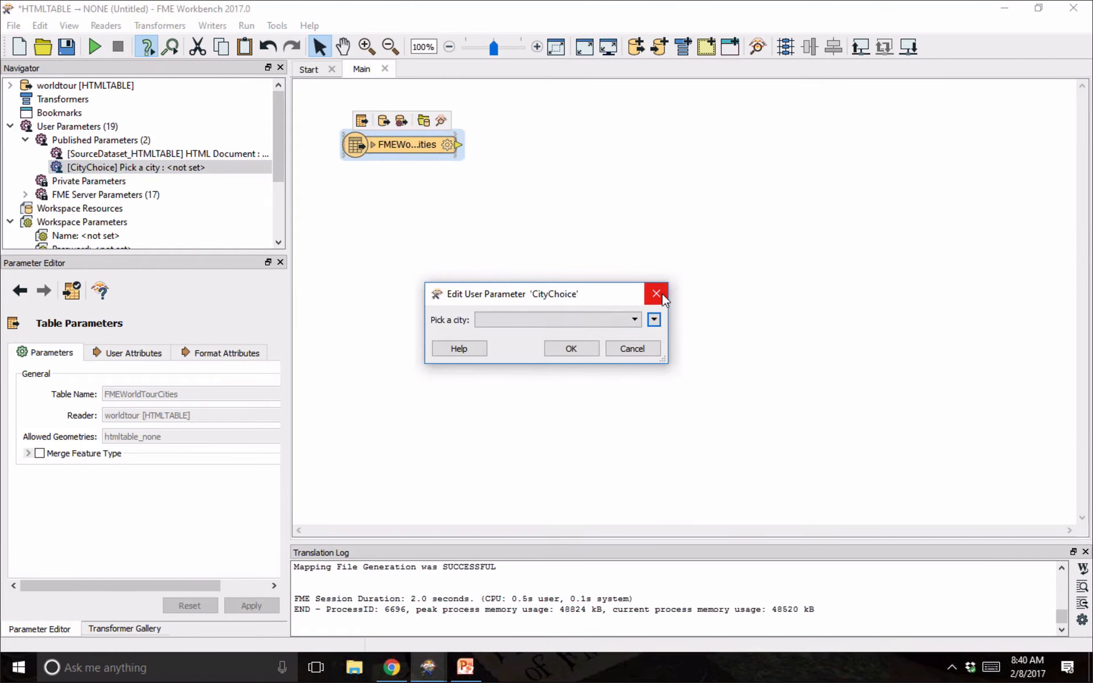
left_click(669, 284)
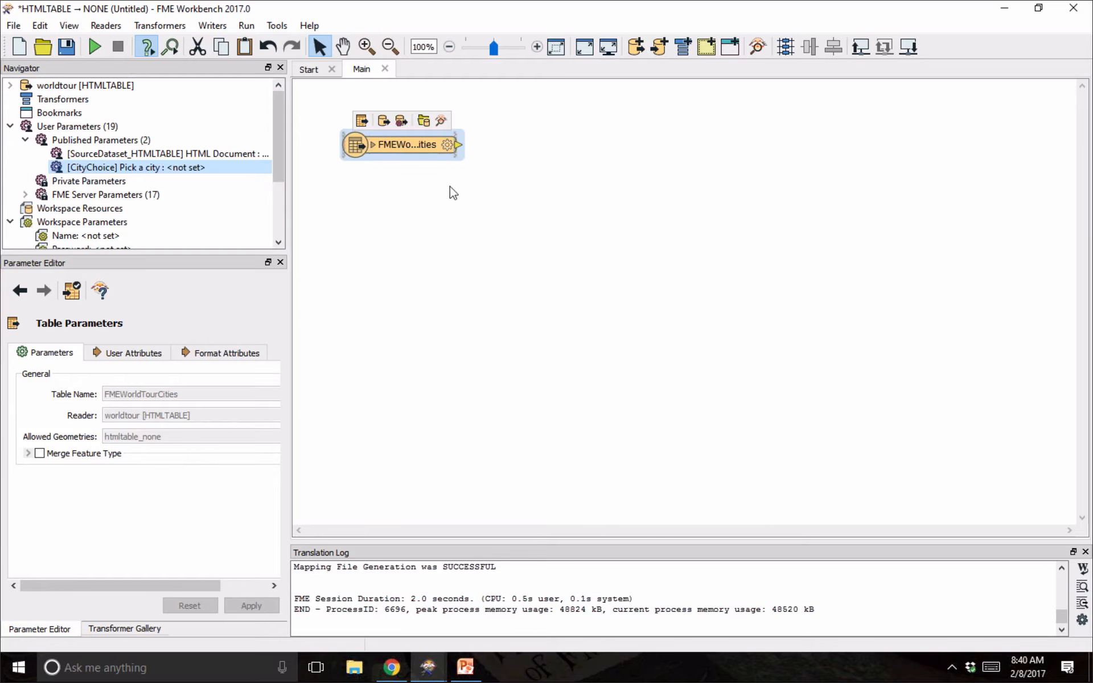
Widen the FMEWorldTourCities feature type to fit its full name and add a Tester transformer connected to its output.
left_click_drag(460, 155, 499, 153)
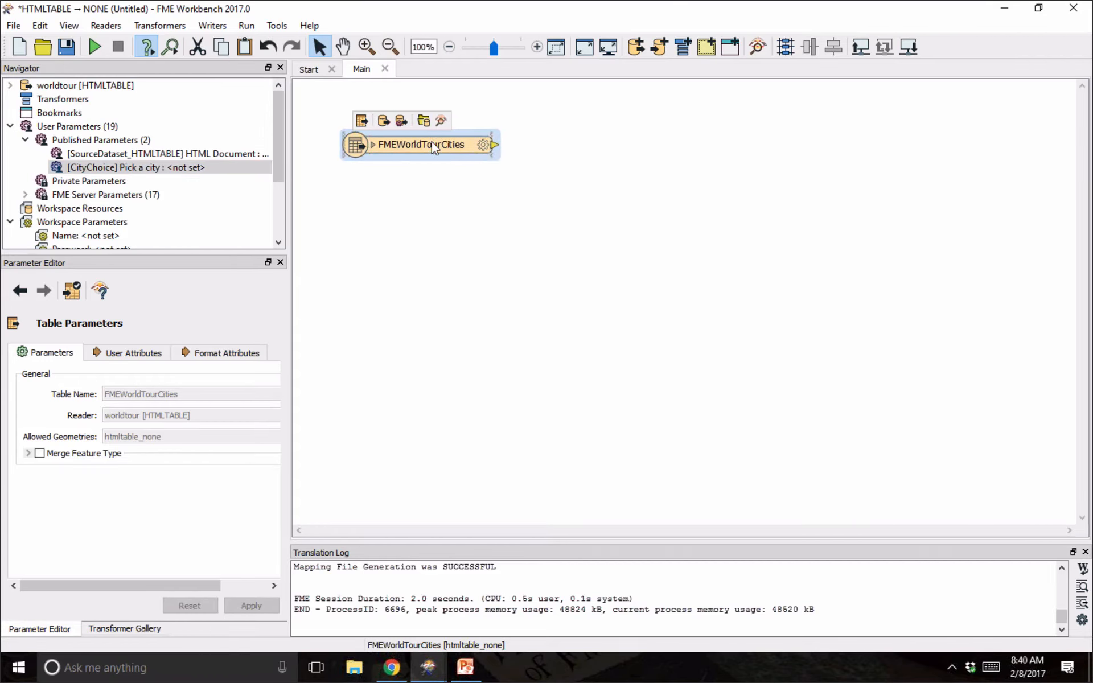
mouse_move(434, 143)
type("tester")
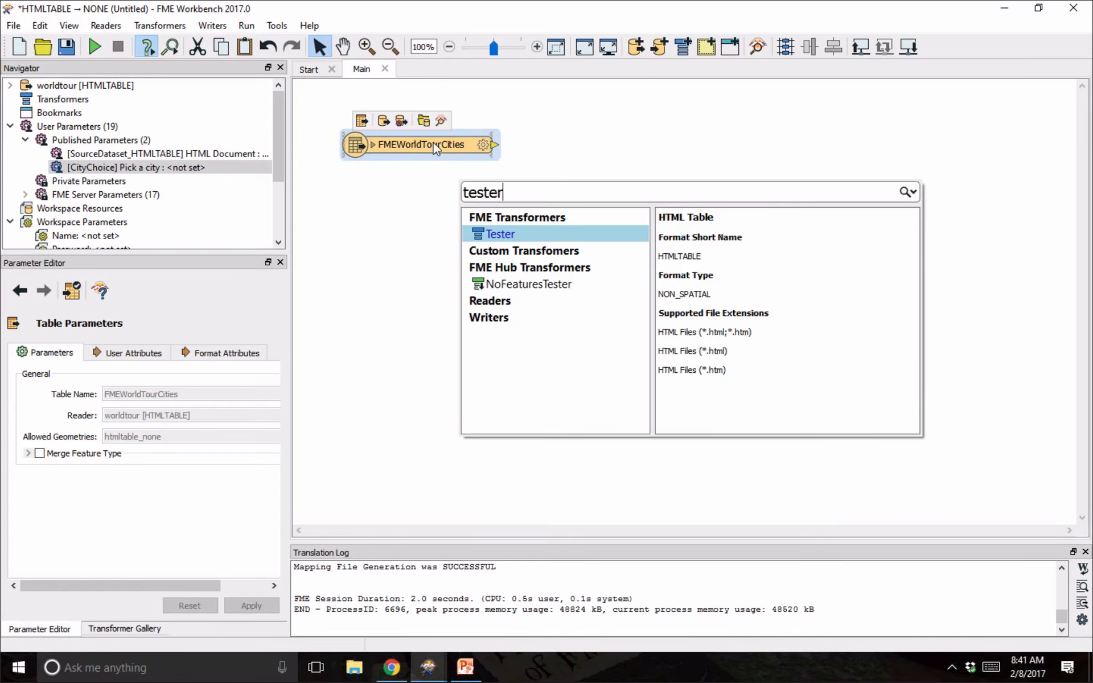
key("Return")
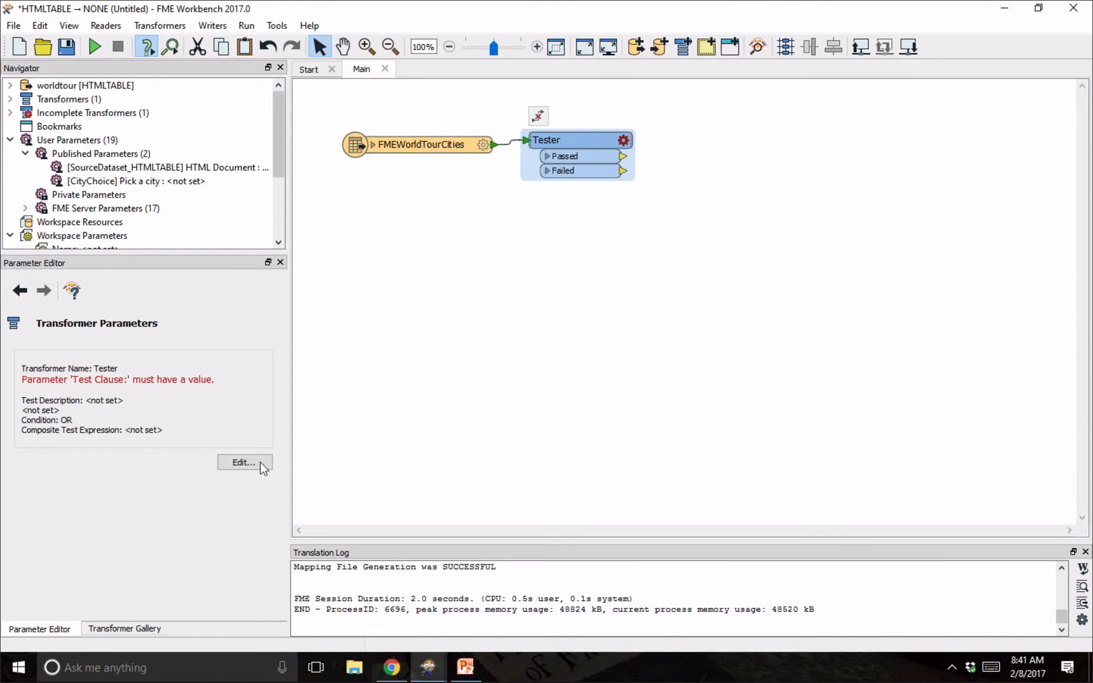
Open the Tester's parameters and bring up the value options for the first test clause's left value.
left_click(241, 463)
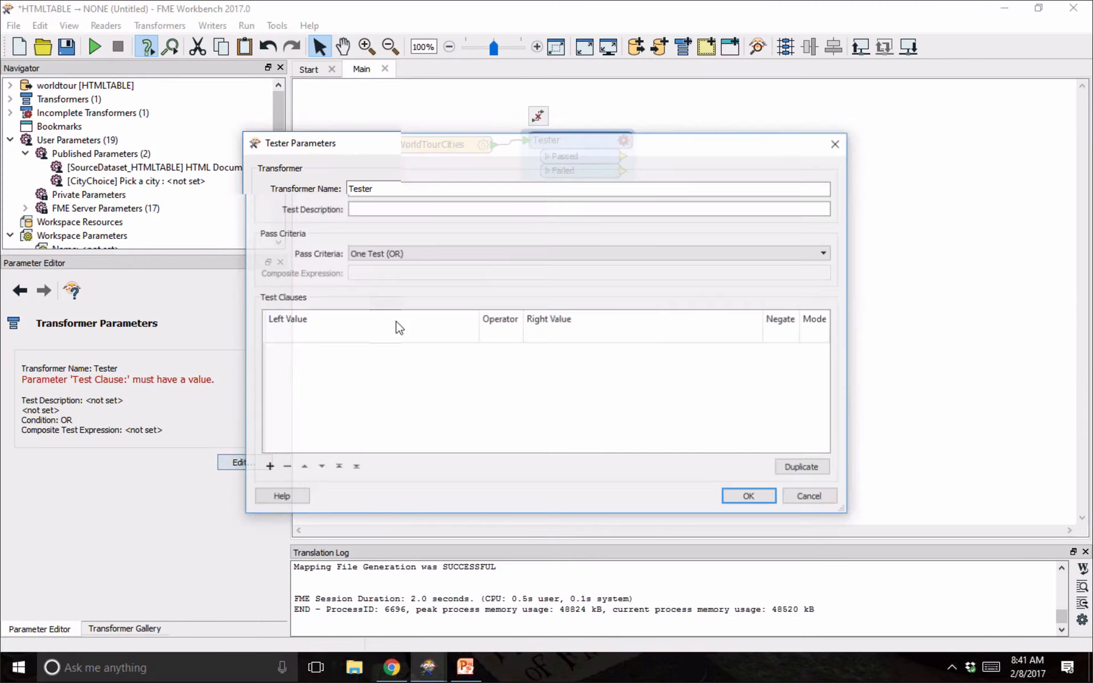
left_click(435, 340)
left_click(471, 337)
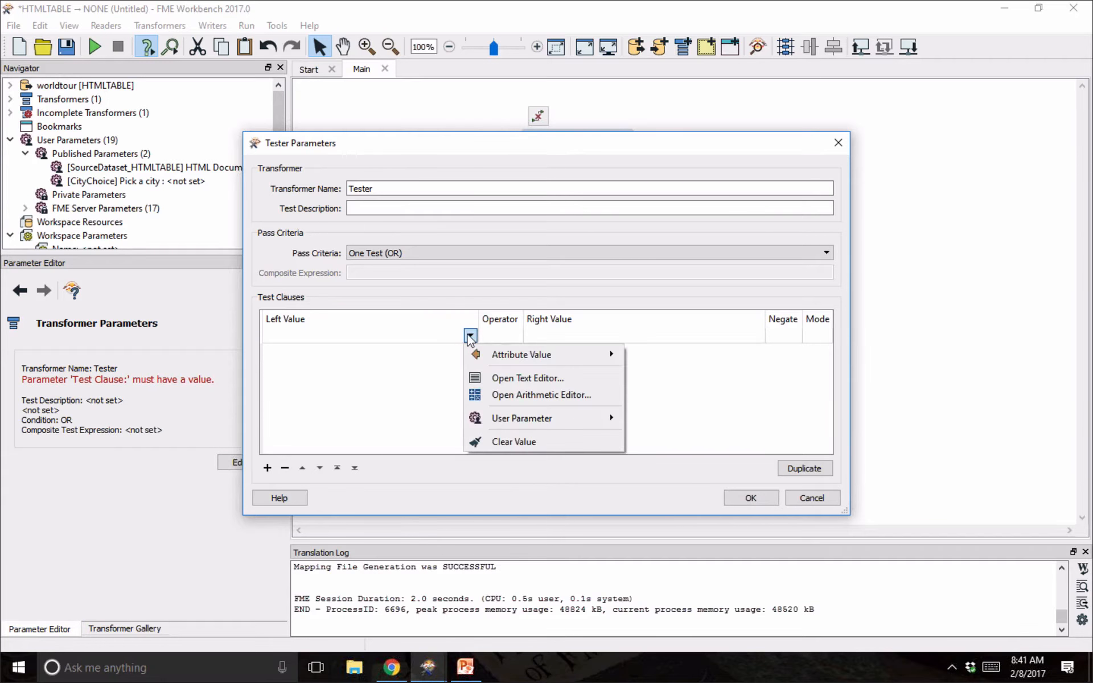
Add a Tester clause that passes features whose City attribute equals the CityChoice user parameter, and accept the parameters.
mouse_move(555, 355)
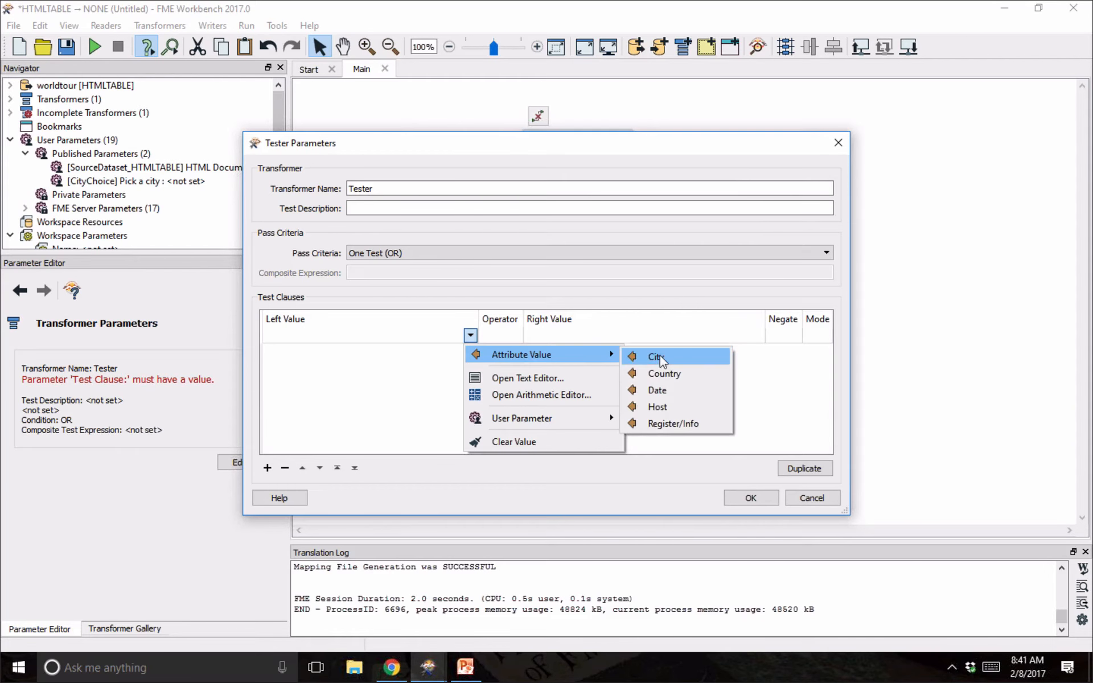
left_click(647, 357)
left_click(718, 340)
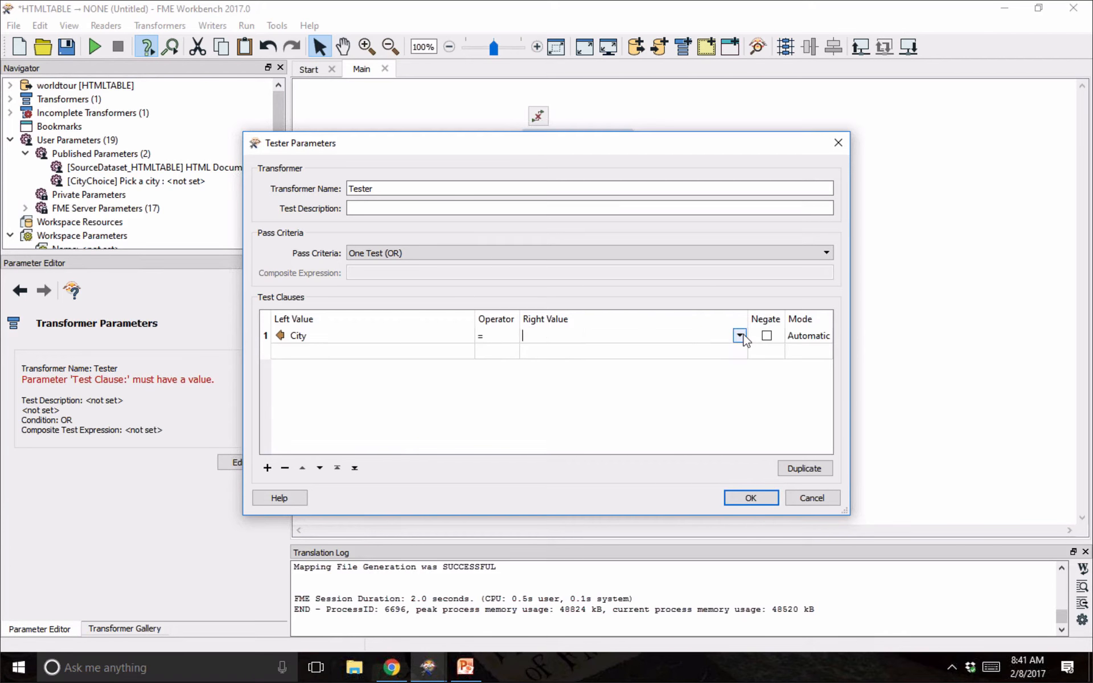
left_click(739, 336)
mouse_move(765, 419)
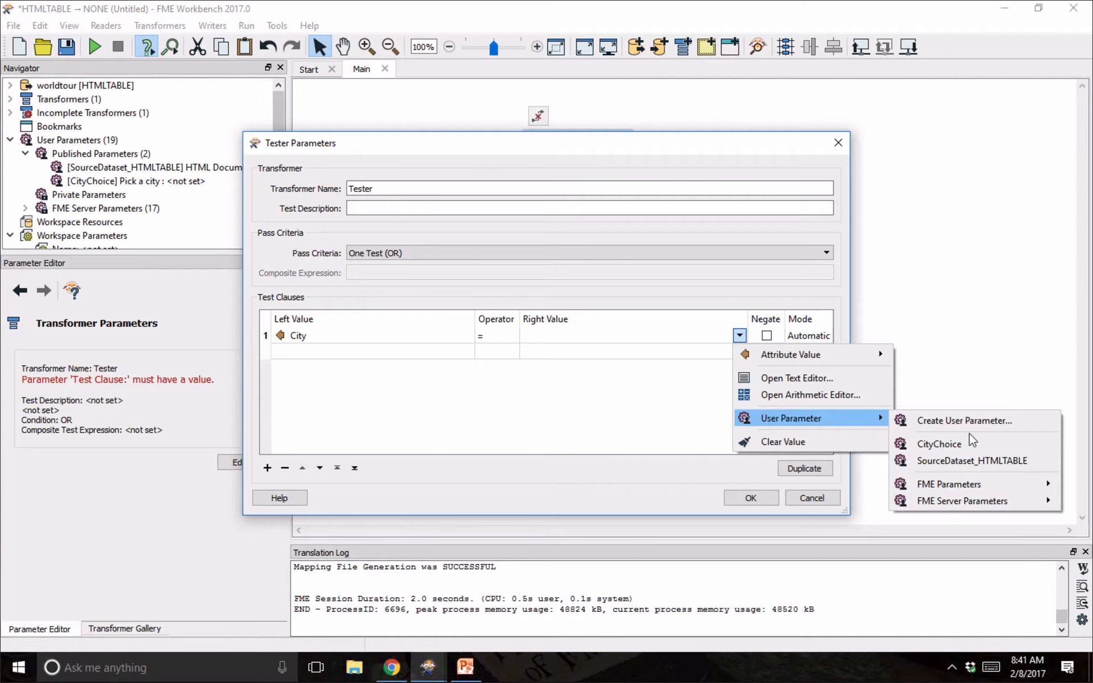
left_click(910, 447)
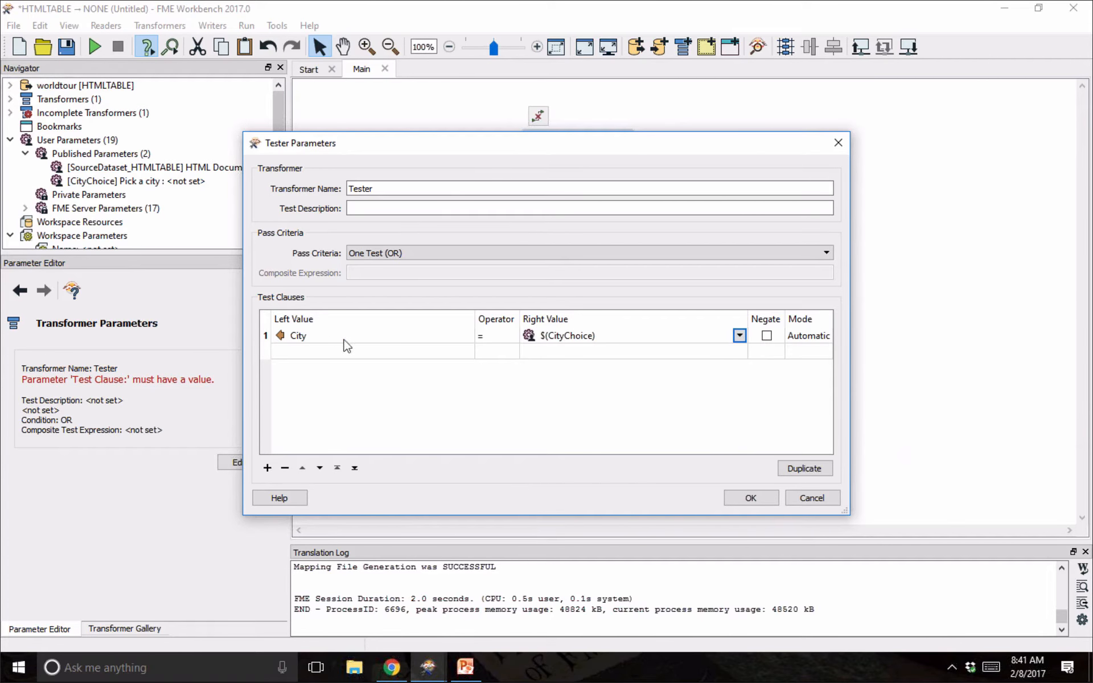
left_click(751, 498)
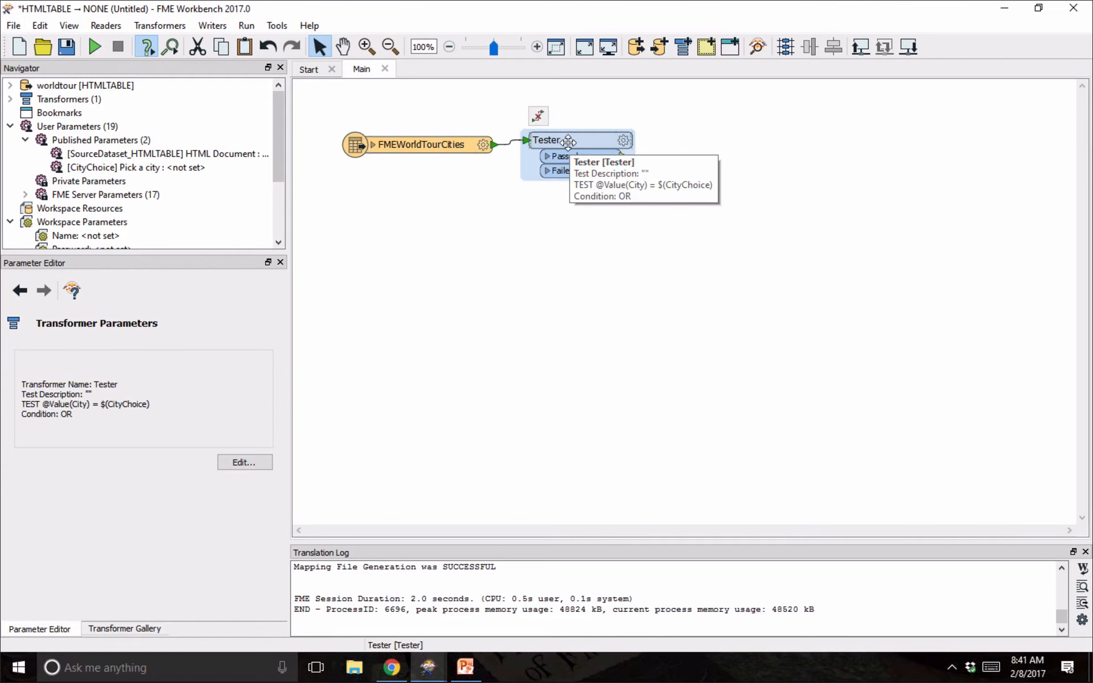
Add a Geocoder transformer connected to the Tester's Passed port.
type("geogo")
key("BackSpace")
key("BackSpace")
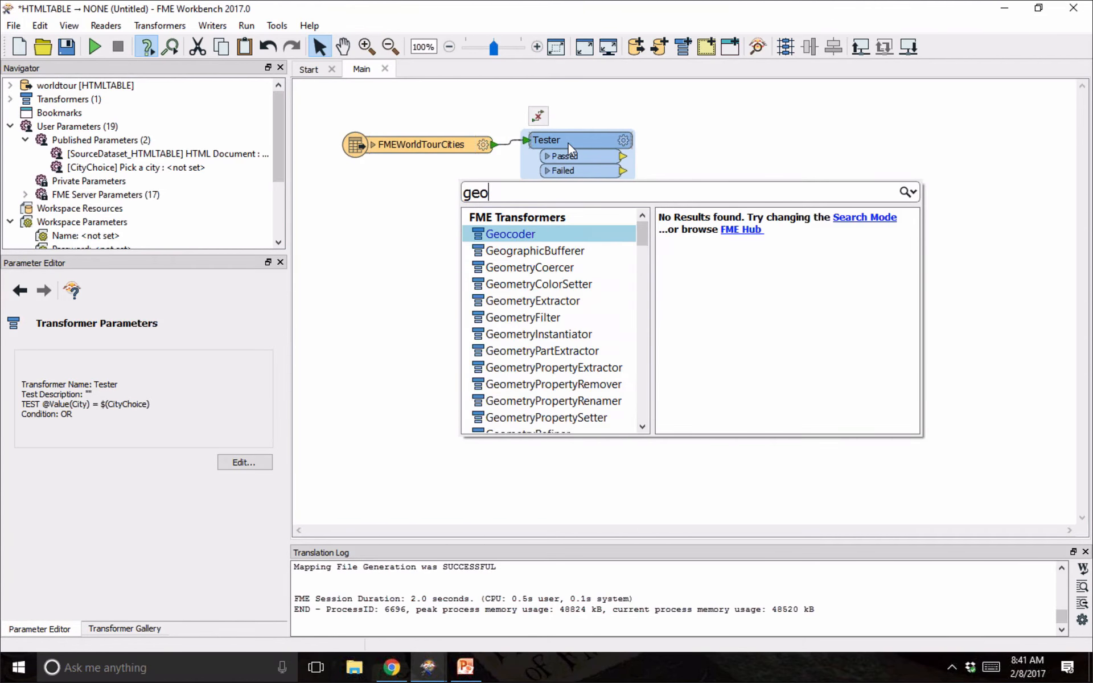
type("co")
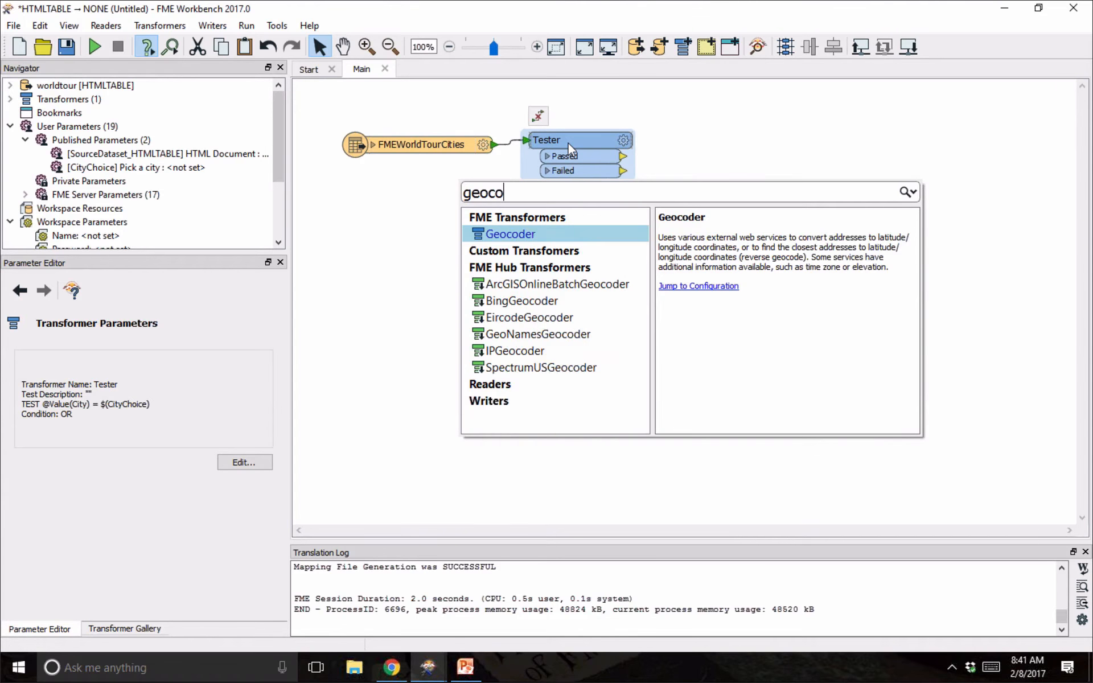
left_click(499, 235)
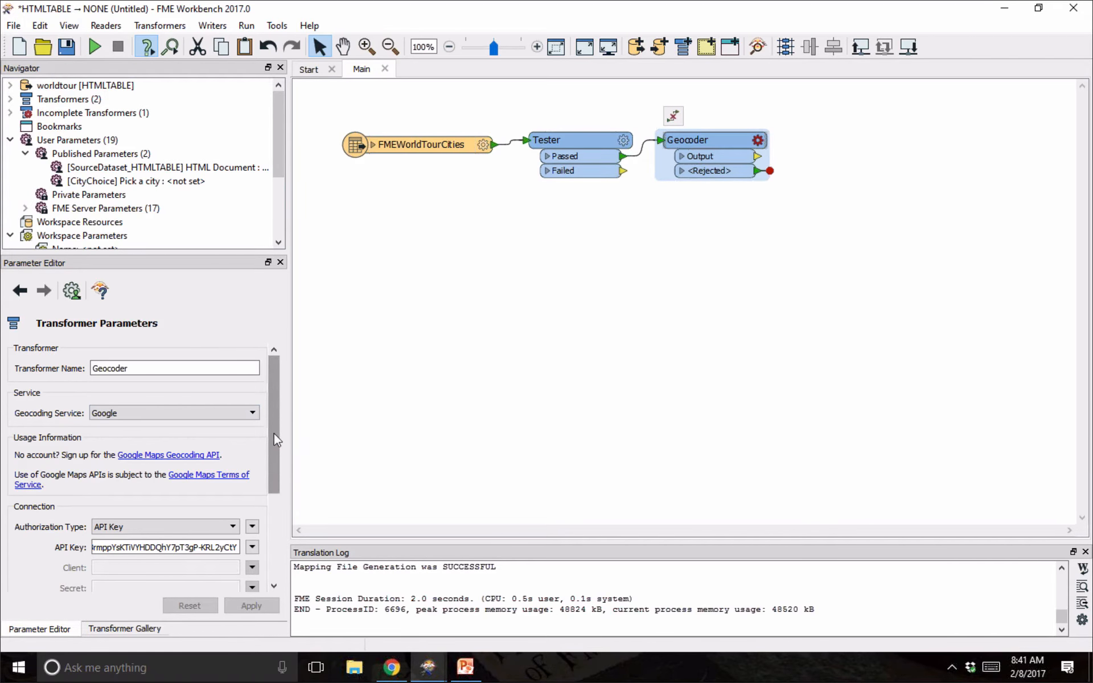
Set the Geocoder's street address to the City attribute and apply the change.
scroll(273, 456, "down", 6)
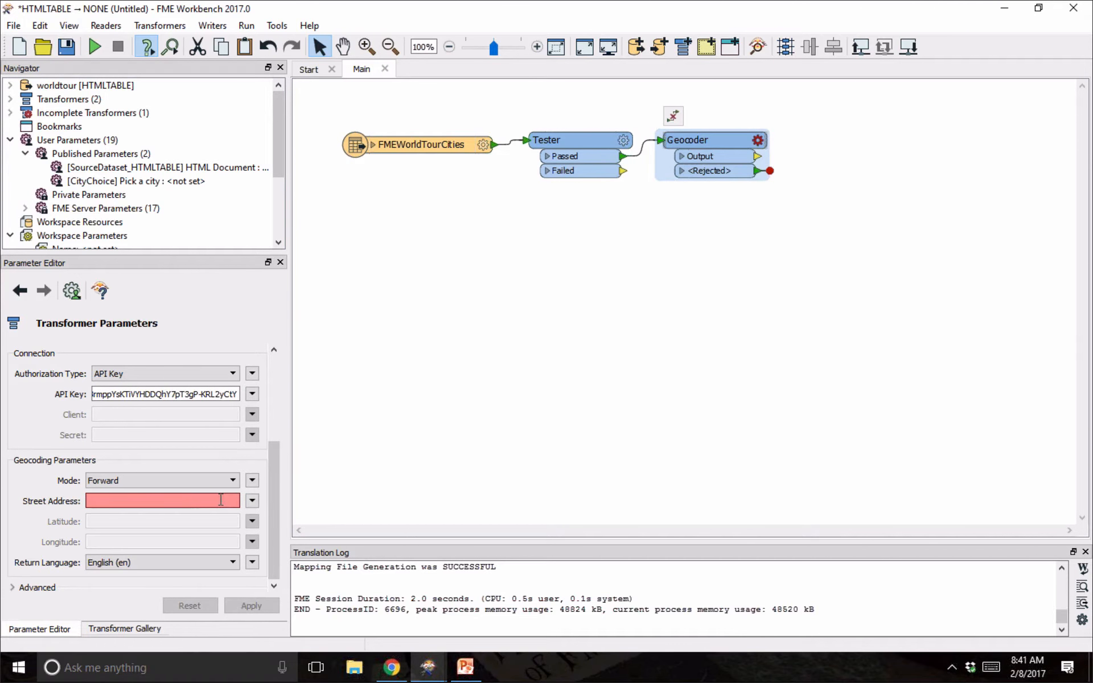
left_click(252, 502)
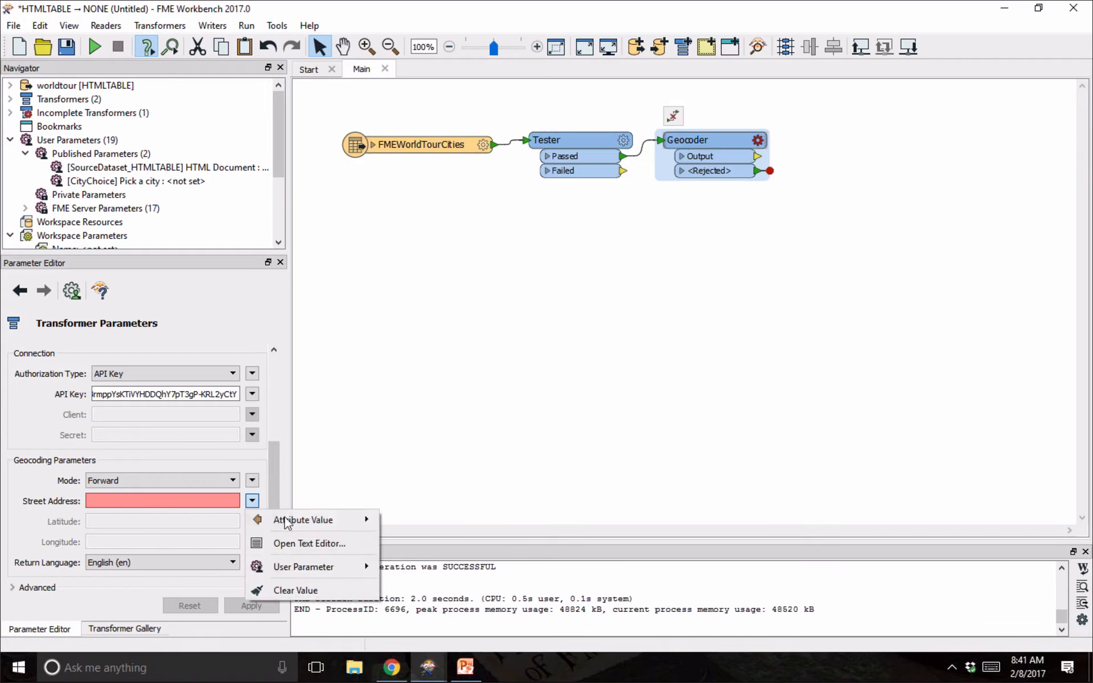
mouse_move(341, 520)
left_click(424, 520)
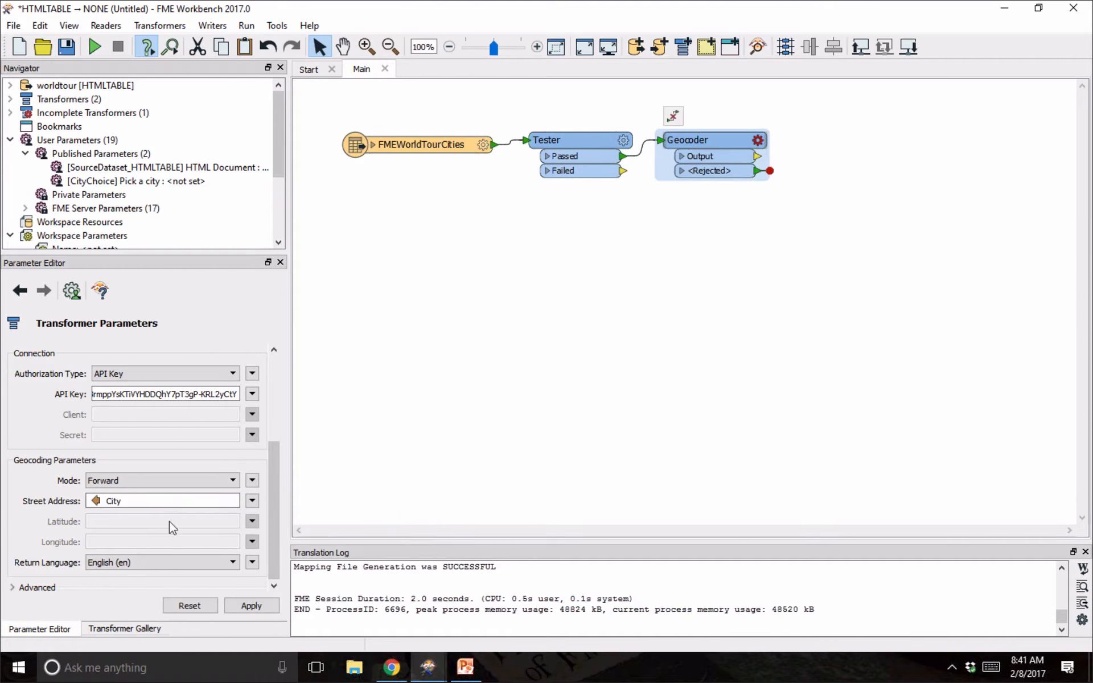
left_click(247, 608)
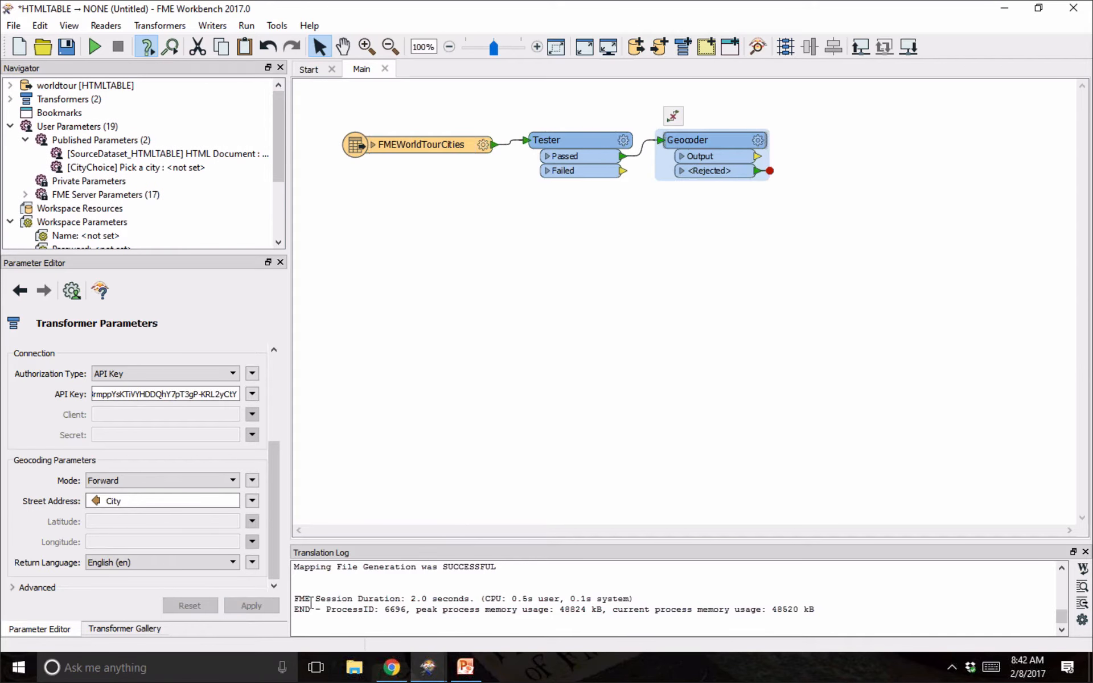
left_click(721, 265)
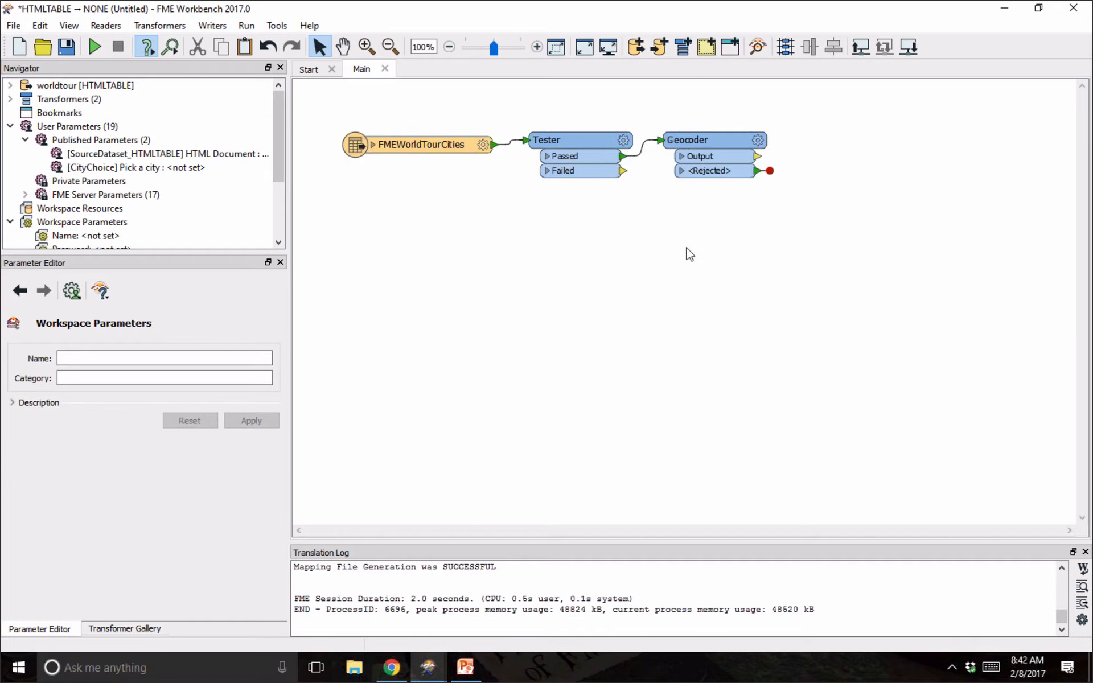
Add a 2DBoxReplacer transformer connected to the Geocoder's Output port.
left_click(726, 138)
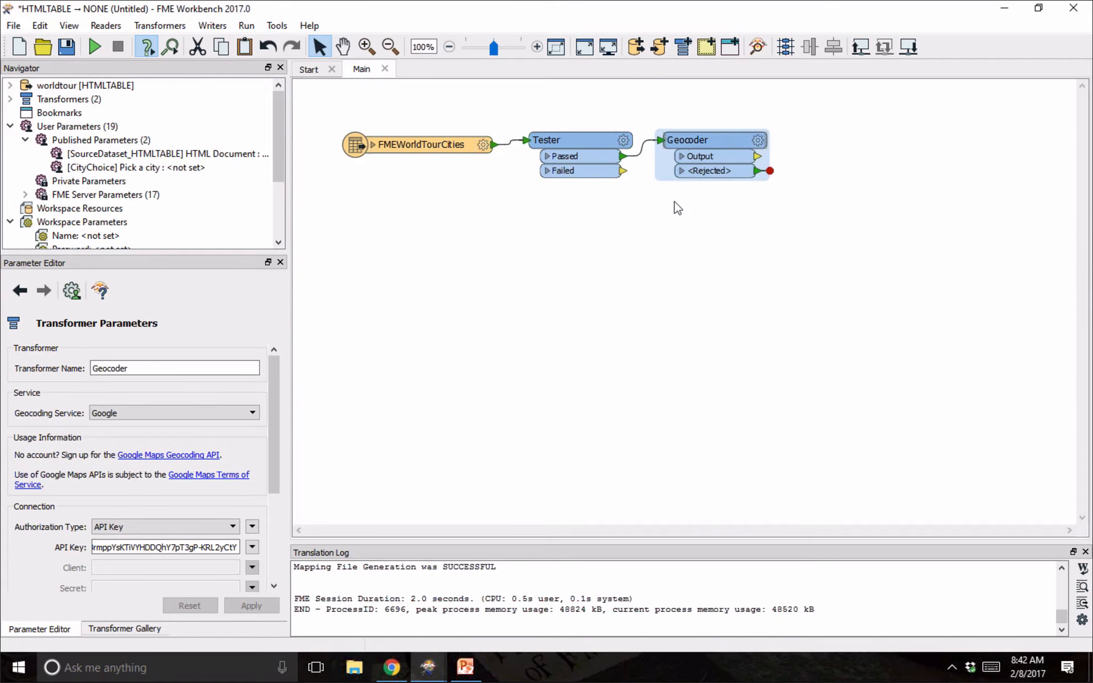
mouse_move(684, 170)
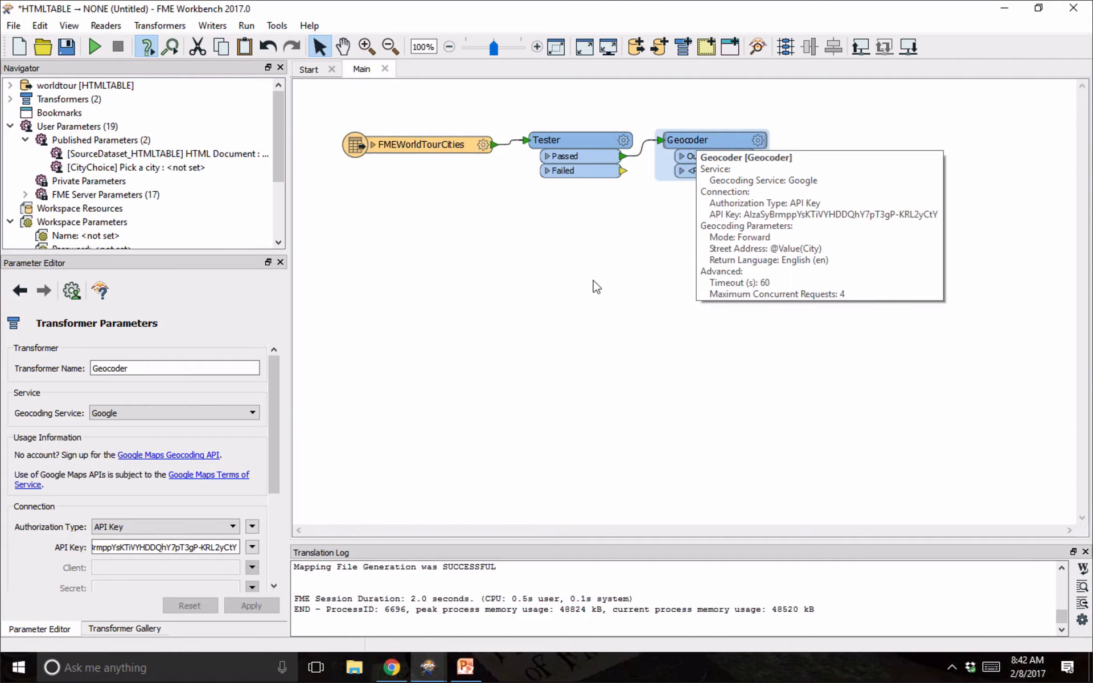
type("2dbox")
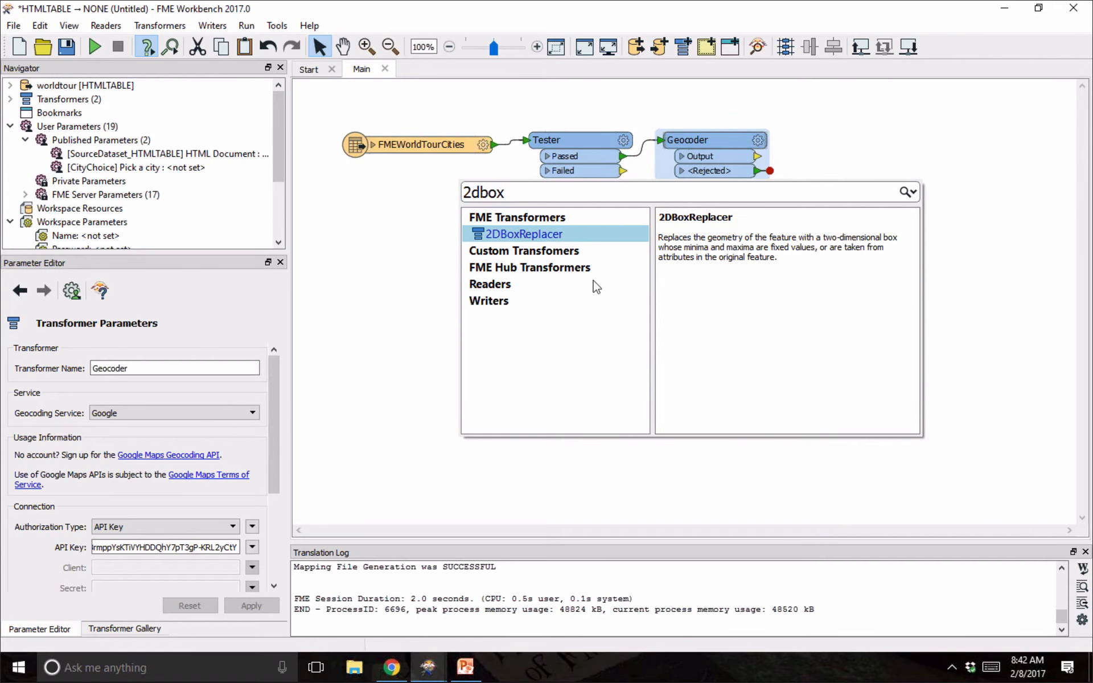
key("Return")
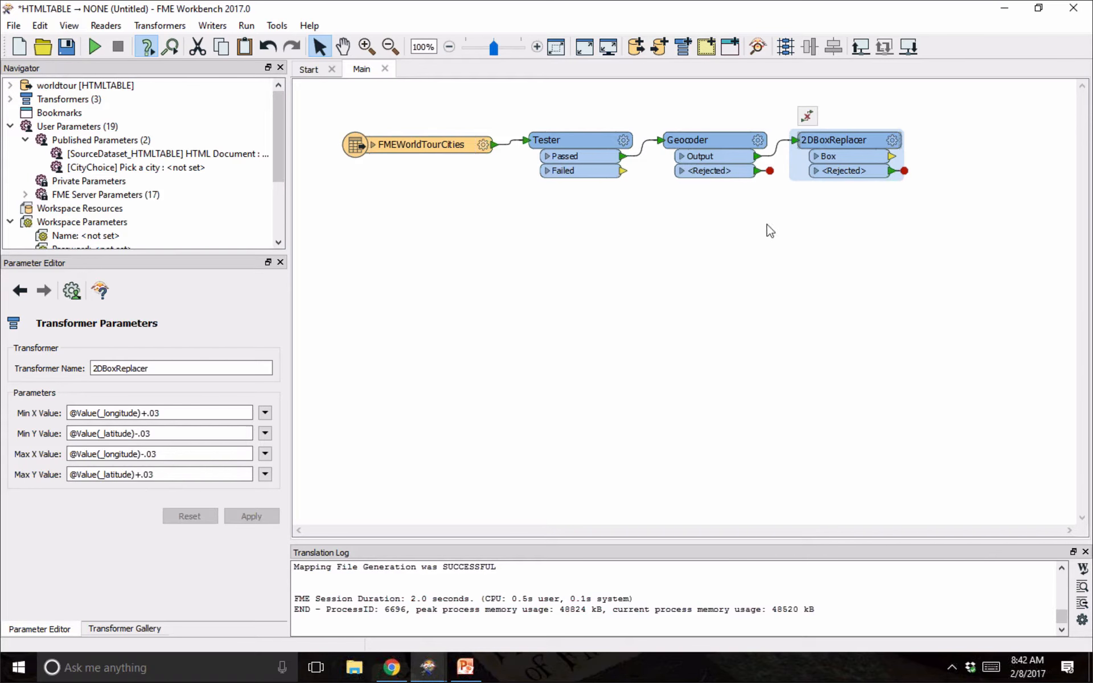
left_click(775, 256)
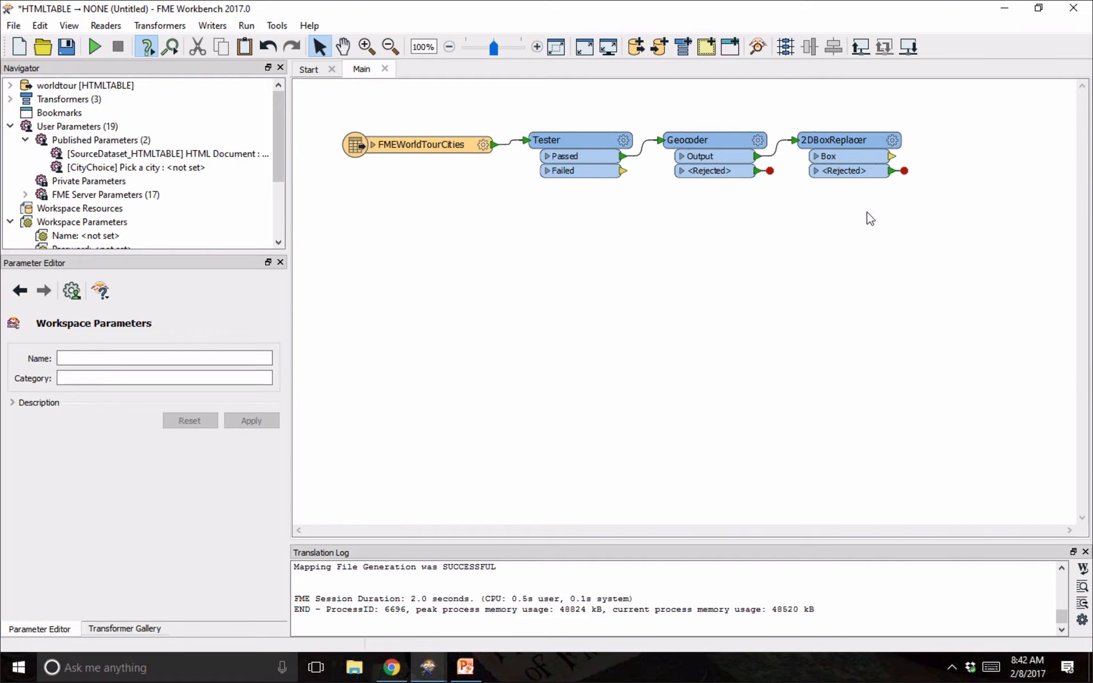
Add a FeatureReader transformer connected to the 2DBoxReplacer's Box port.
left_click(843, 139)
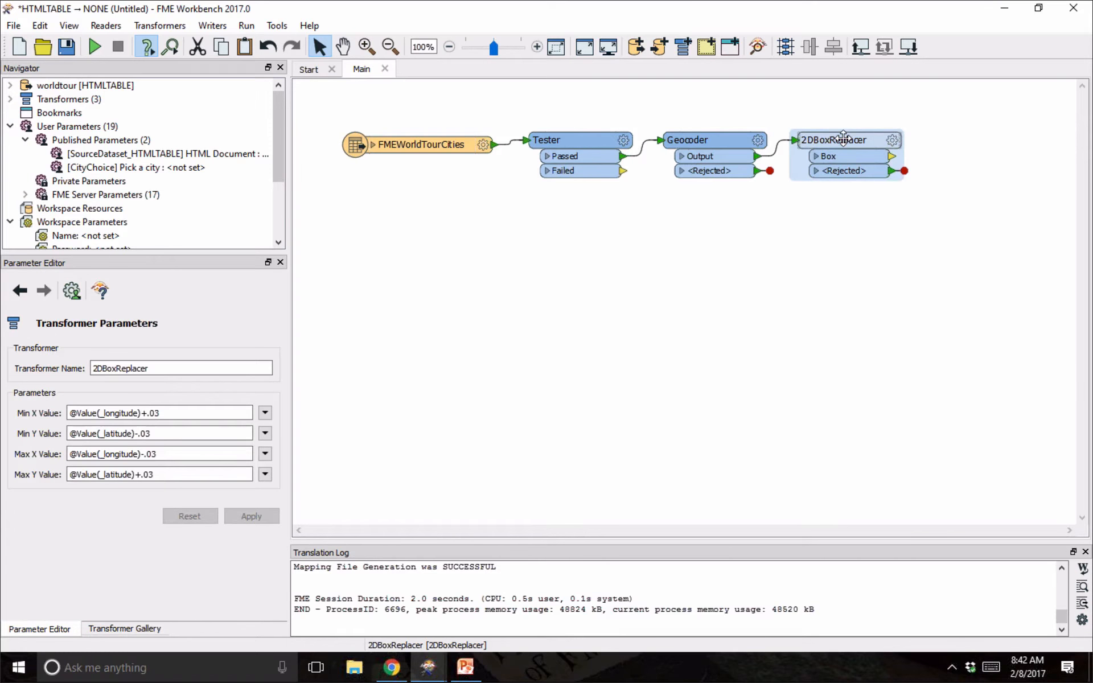
type("features")
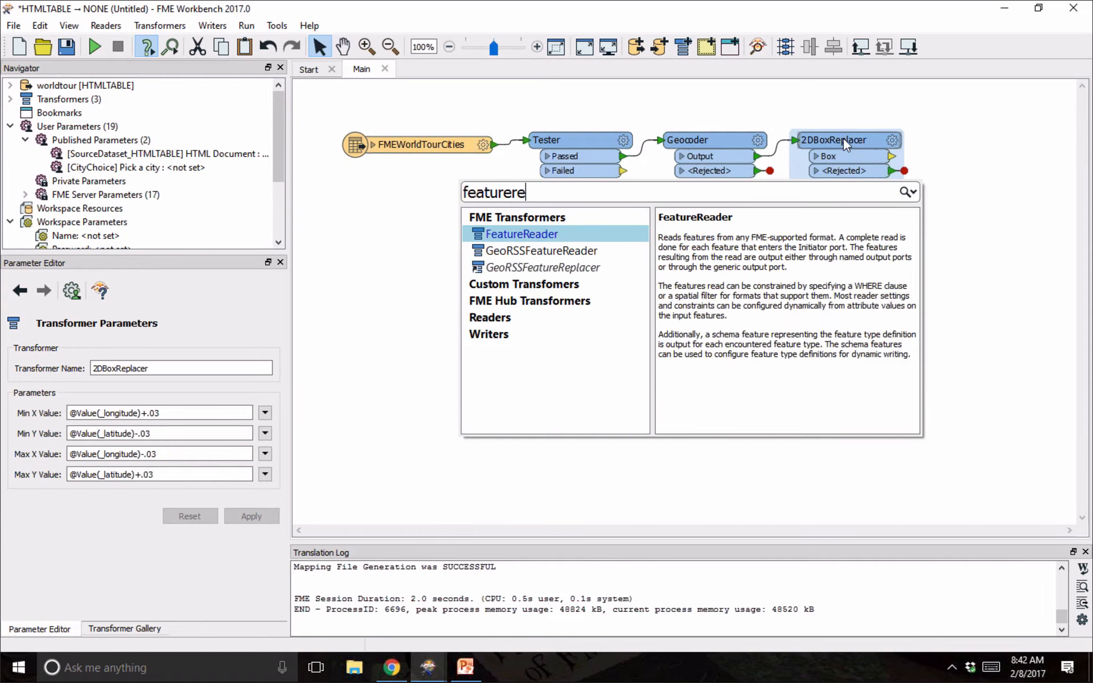
key("Escape")
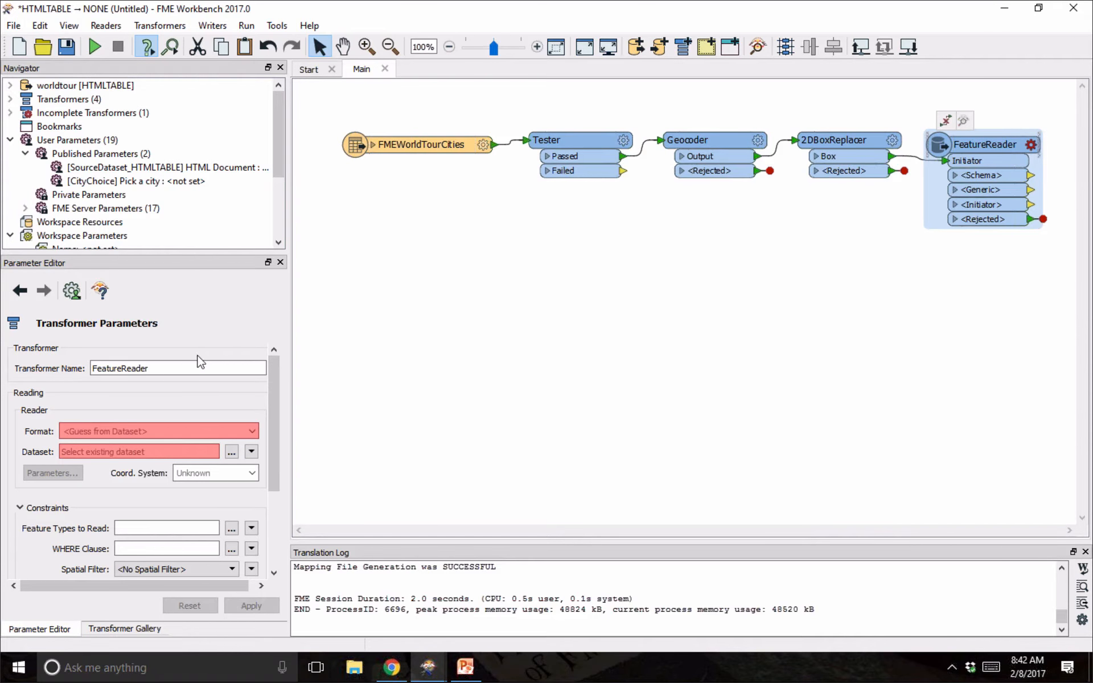
Set the FeatureReader's format to Planet Data and widen the area showing its parameters.
left_click(110, 428)
type("plan")
left_click(277, 428)
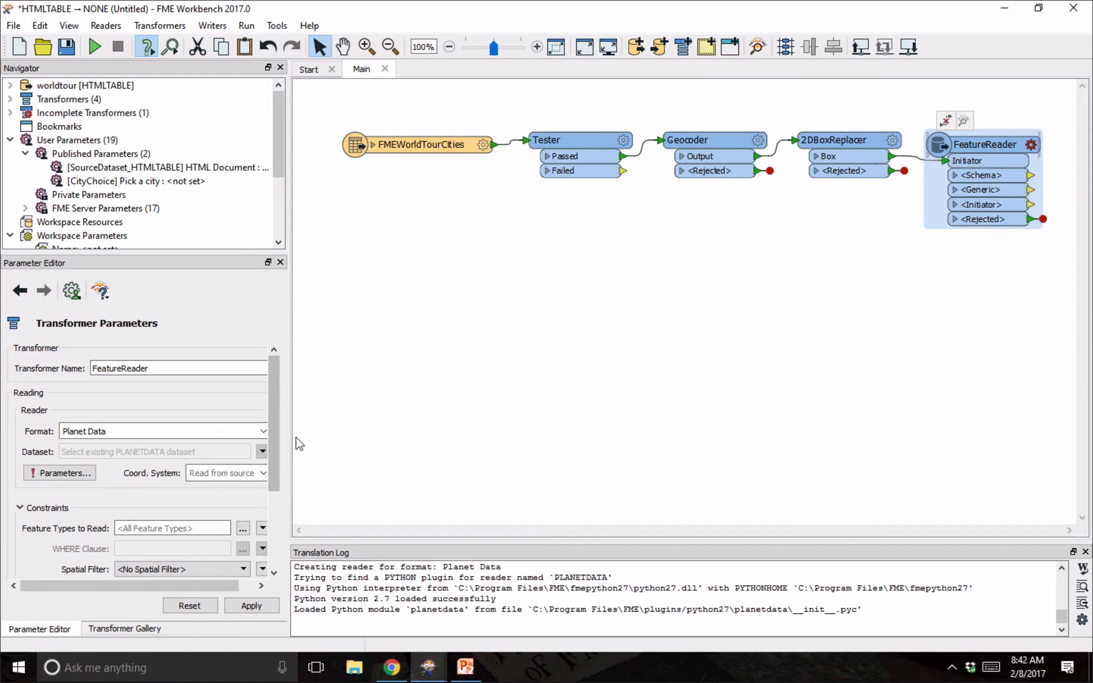
left_click_drag(363, 438, 338, 457)
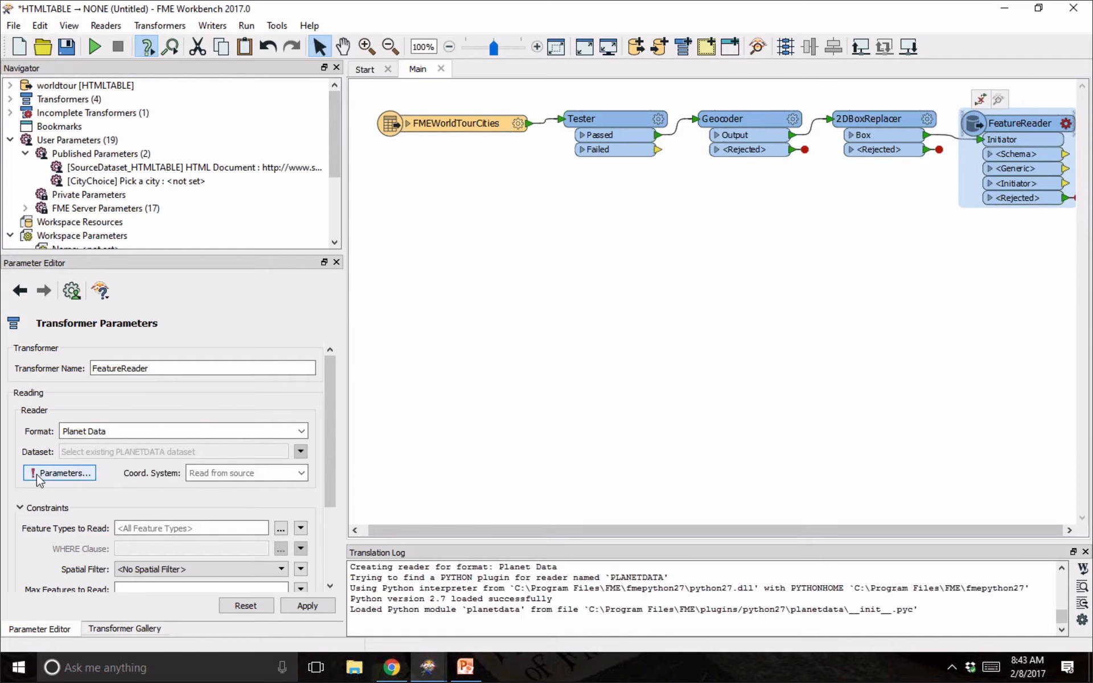
Open the Planet Data reader parameters and paste the API key into the connection settings.
left_click(57, 473)
left_click(610, 276)
key("ctrl+v")
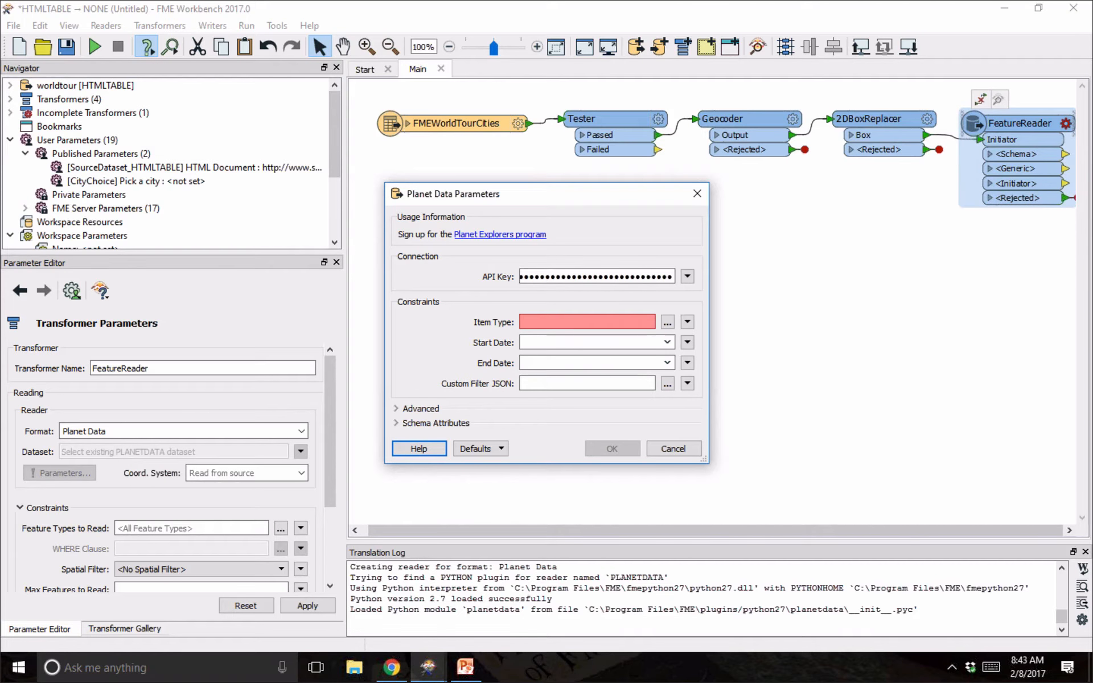
left_click(488, 453)
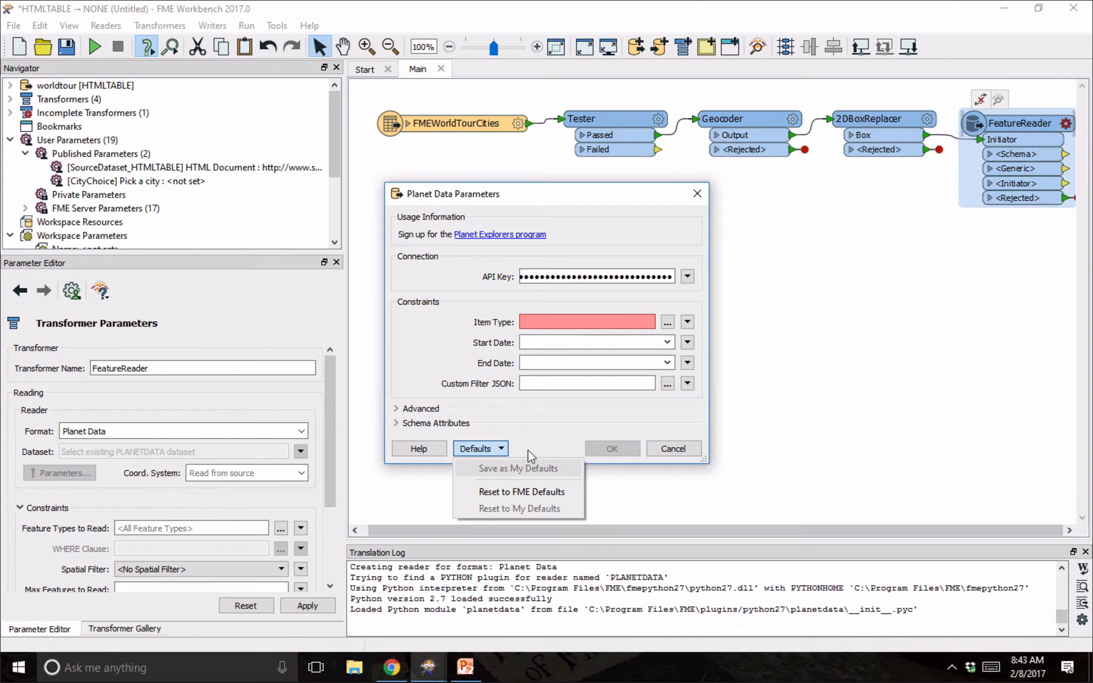
key("Escape")
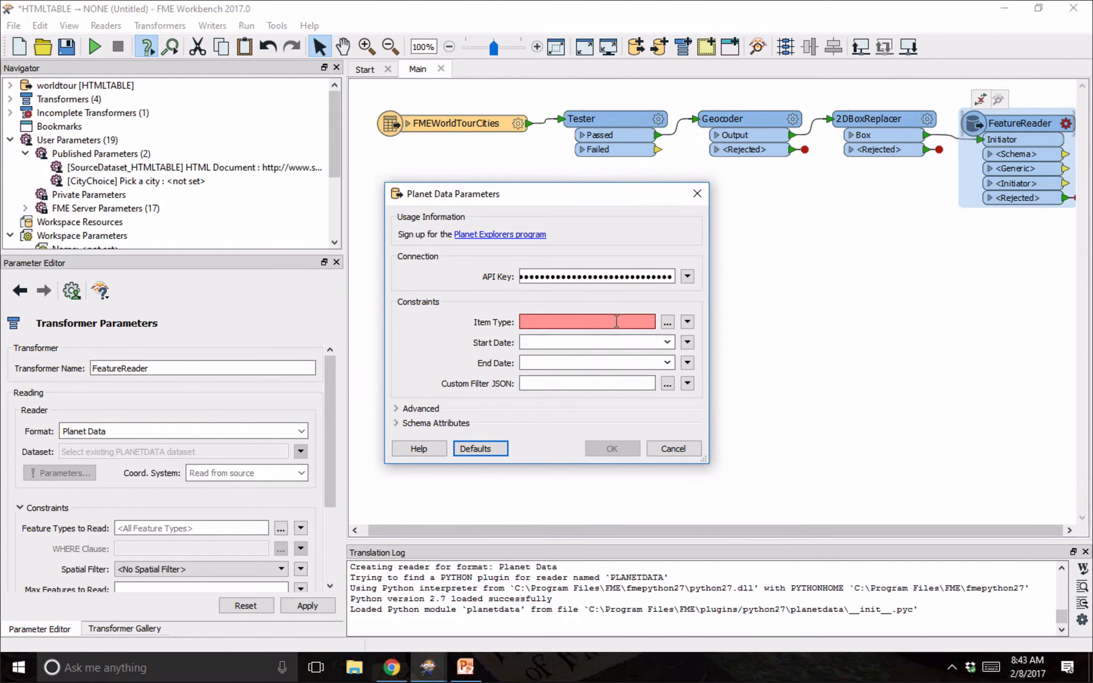
Choose PSOrthoTile as the item type for the Planet Data reader.
left_click(667, 323)
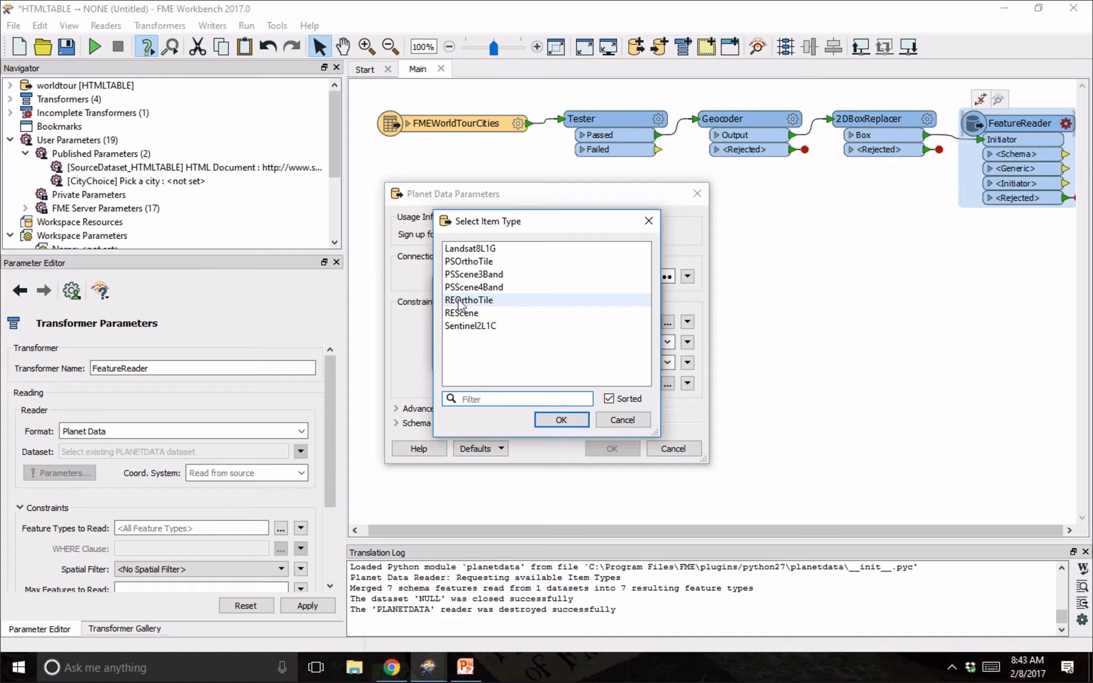
left_click(462, 265)
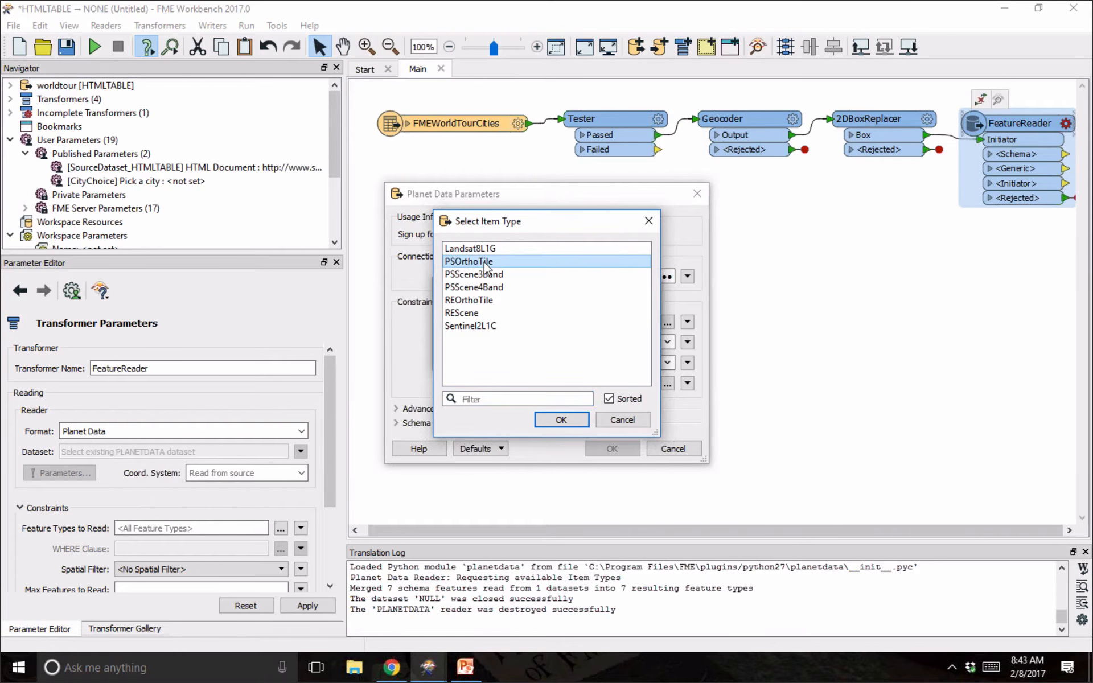
left_click(561, 420)
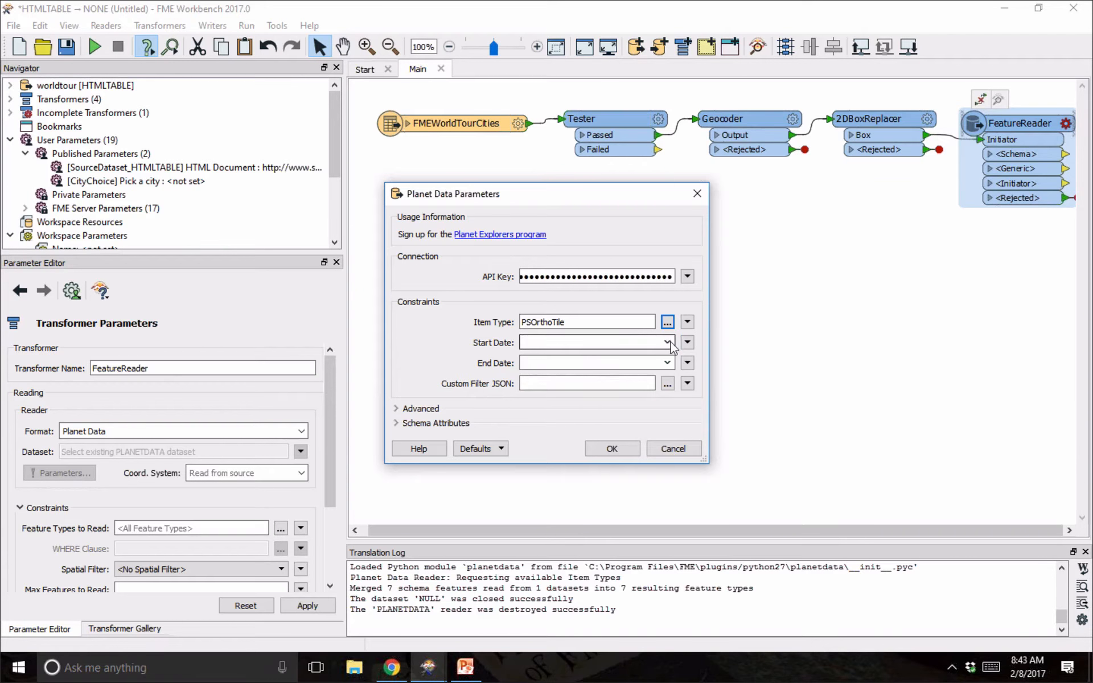
Constrain the Planet Data reader to dates from January 1, 2017 to January 14, 2017 and accept its parameters.
left_click(667, 343)
left_click(528, 357)
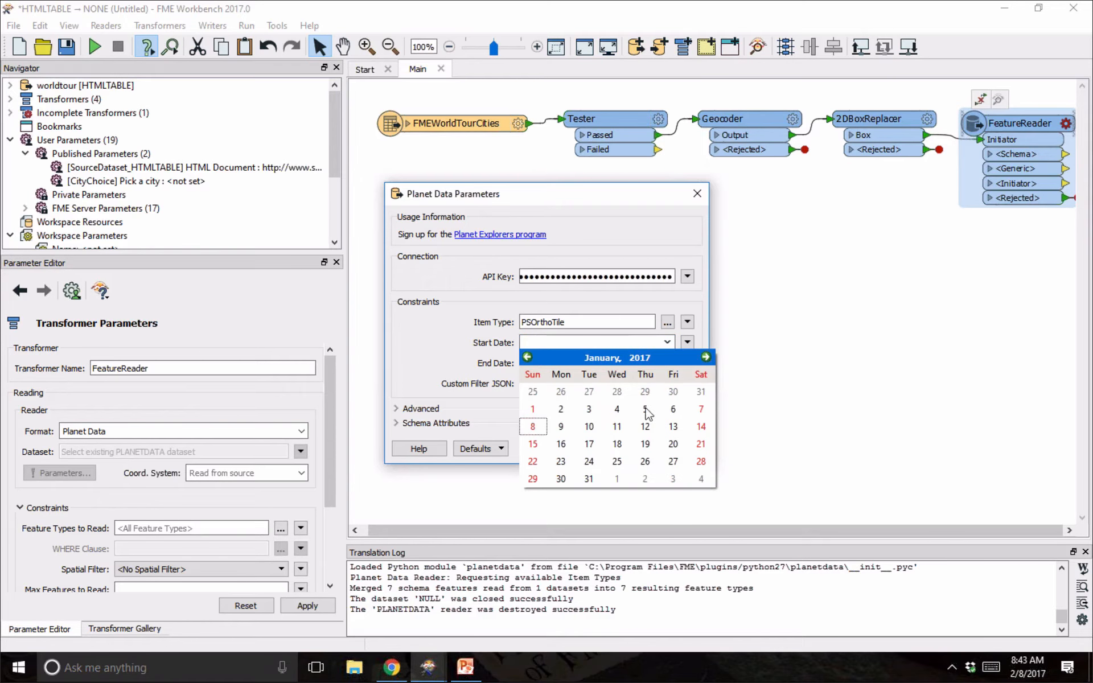
left_click(533, 409)
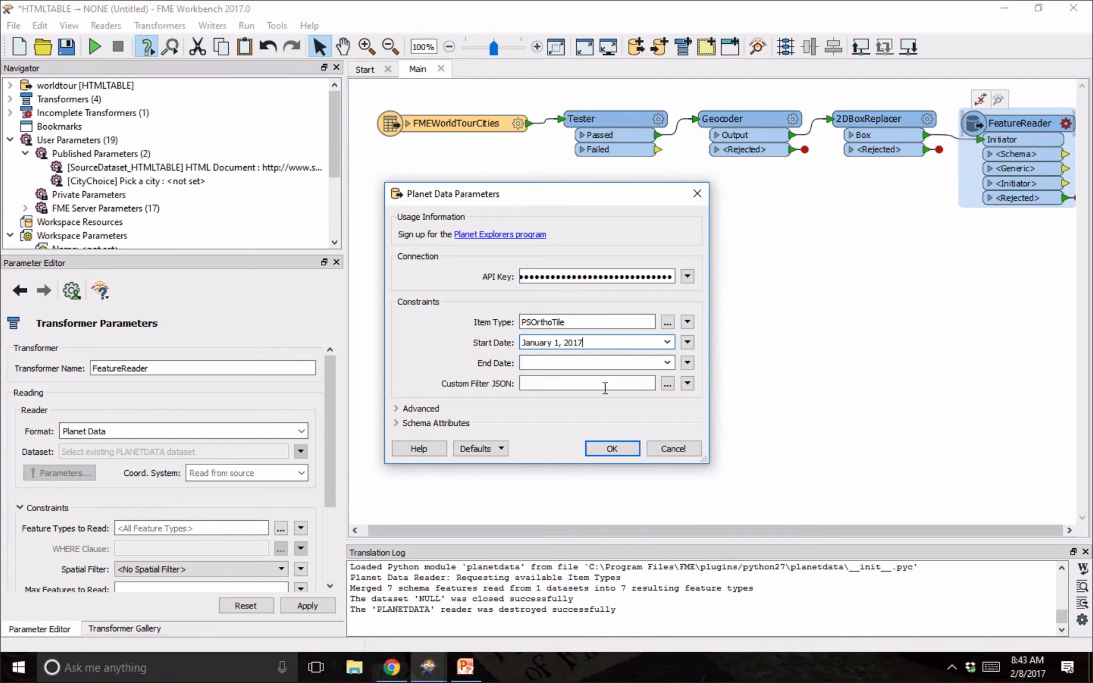
left_click(668, 363)
left_click(528, 379)
left_click(705, 451)
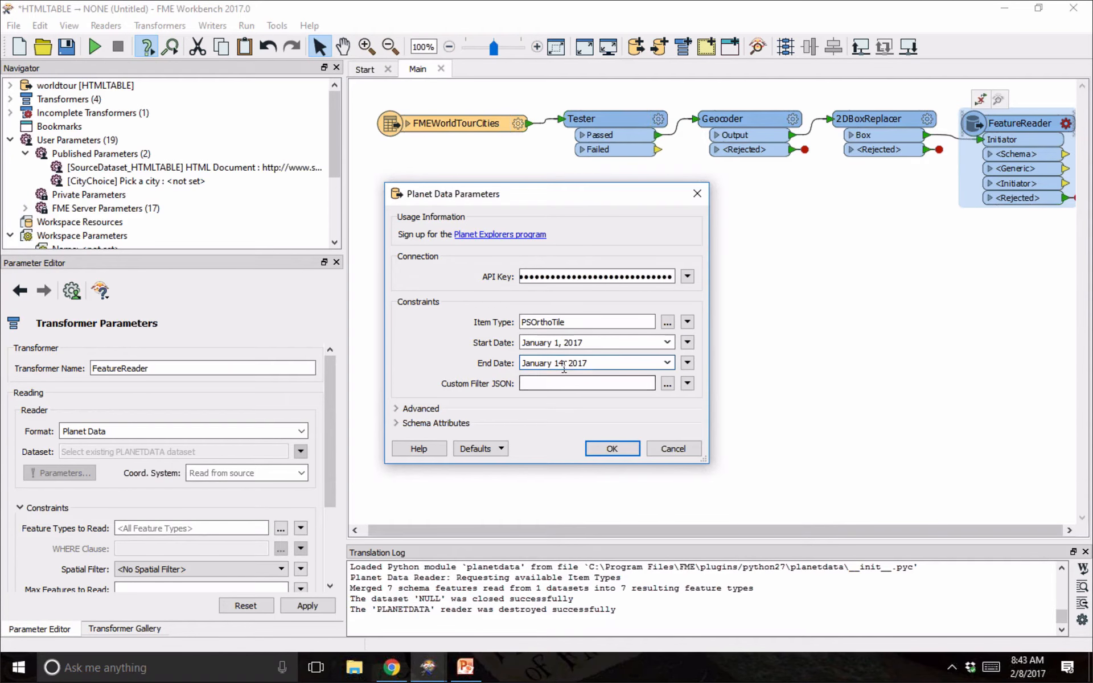
left_click(595, 449)
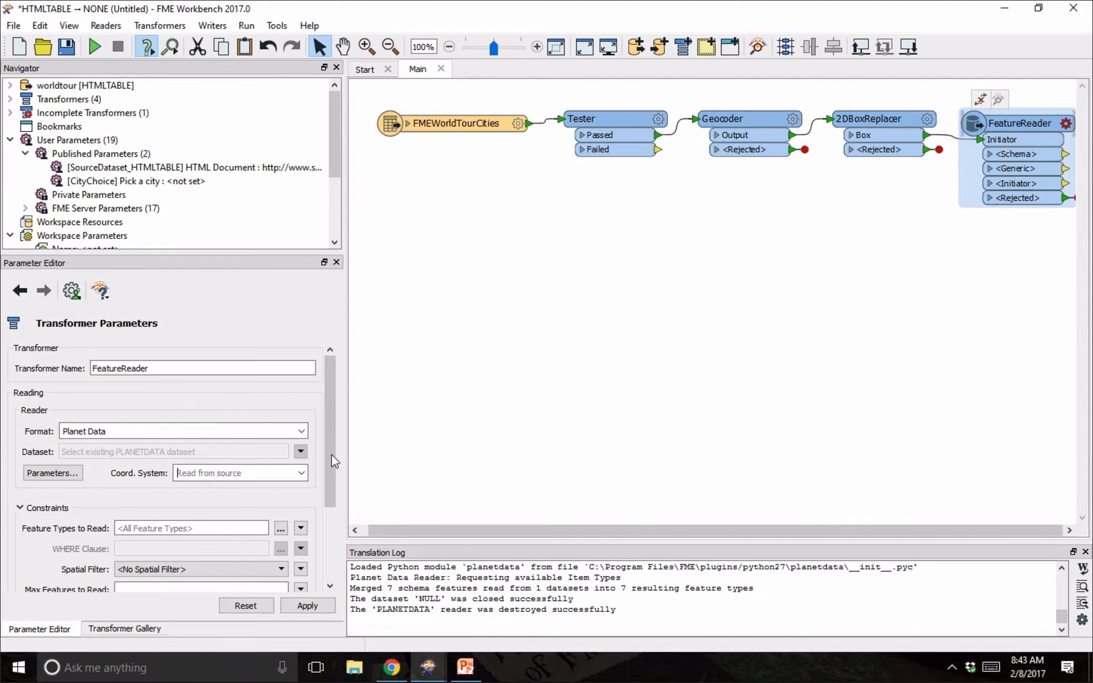
Limit the feature types that the FeatureReader reads to visual.
scroll(329, 452, "down", 3)
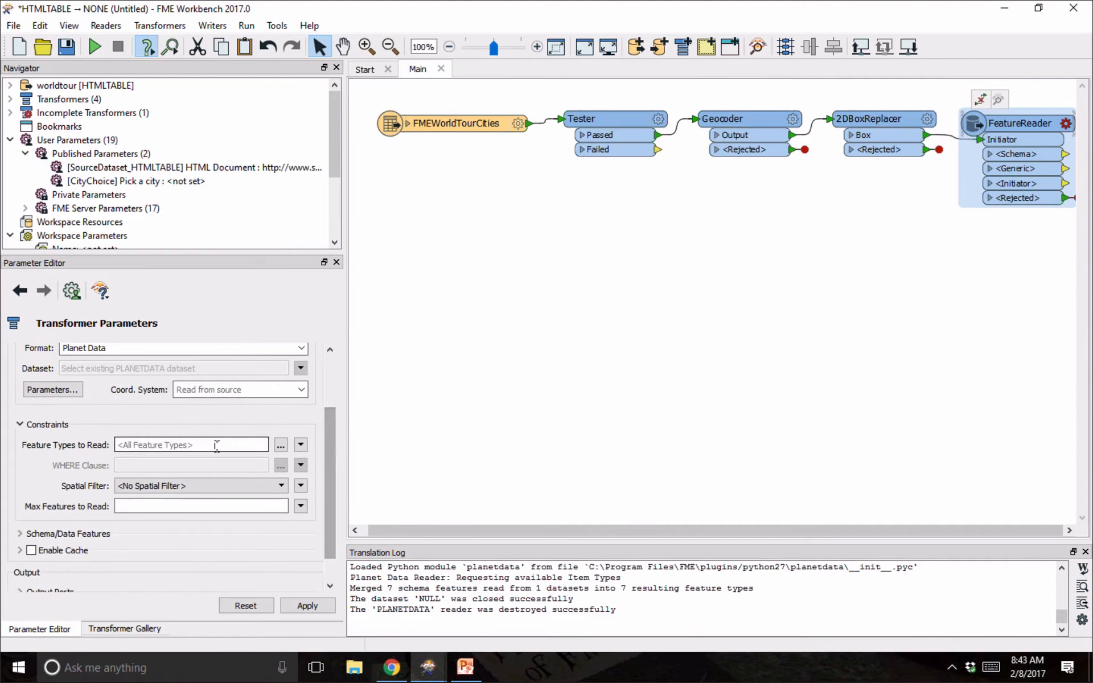
left_click(282, 445)
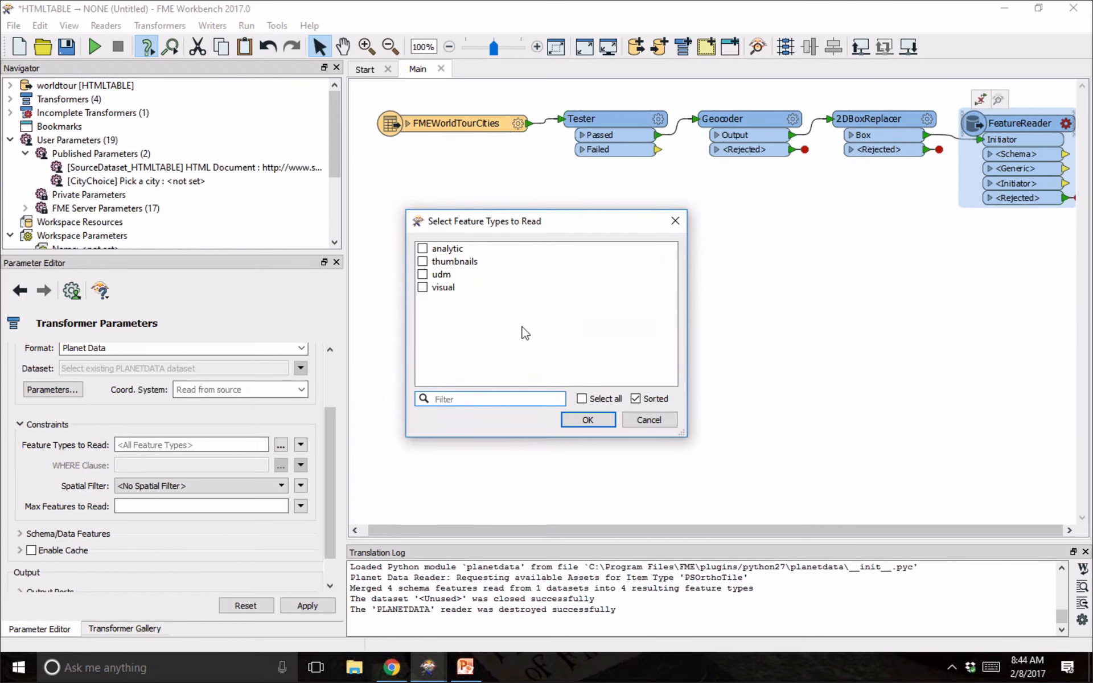
left_click(454, 297)
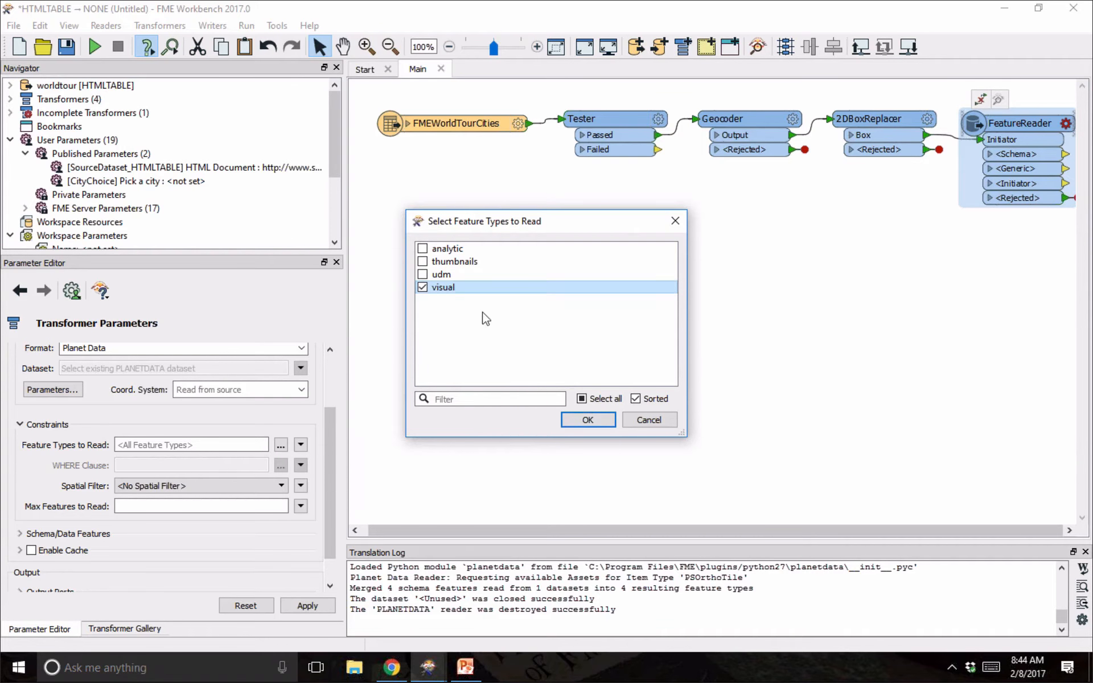
left_click(589, 421)
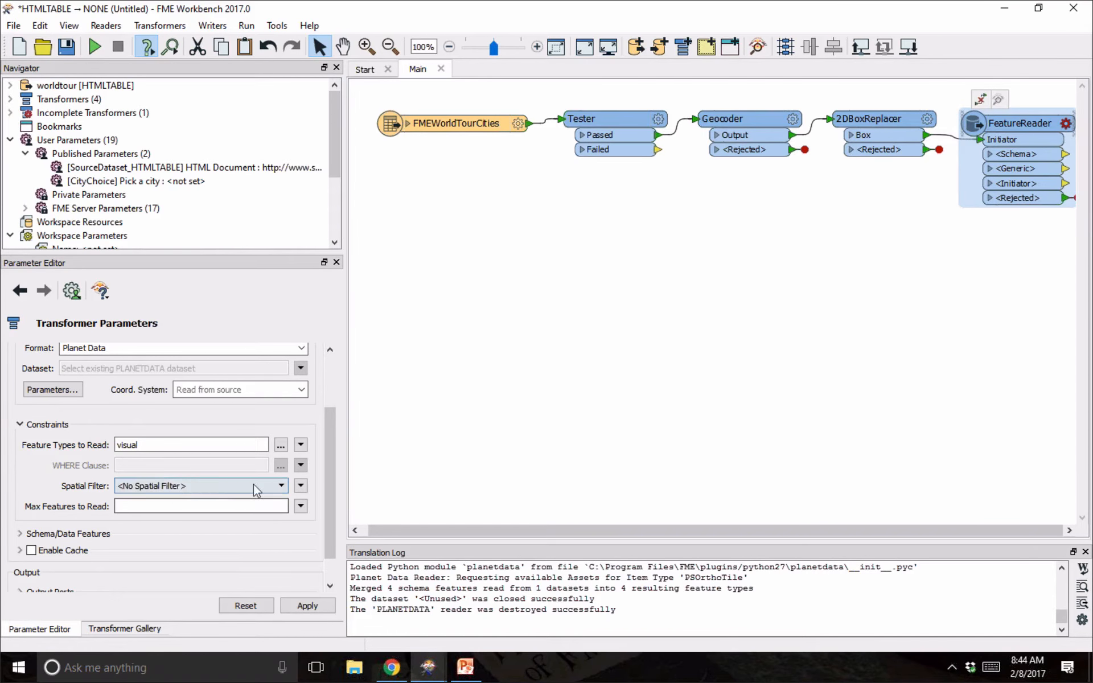
Set the FeatureReader's spatial filter to Envelope Intersects and apply its parameters.
left_click(164, 487)
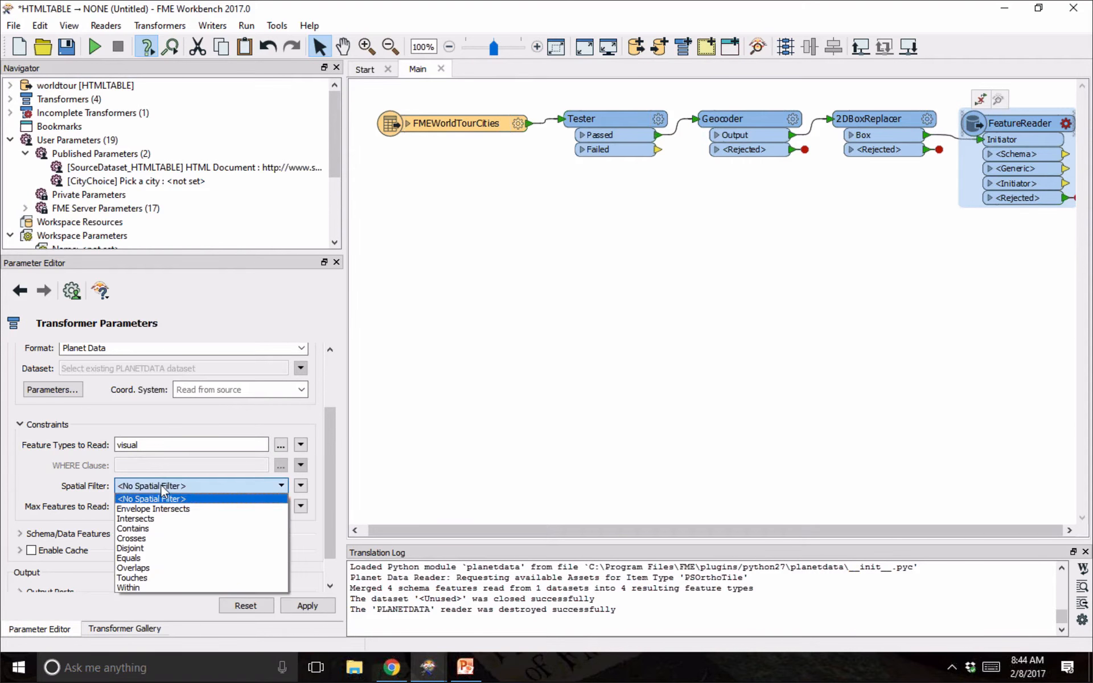
left_click(192, 509)
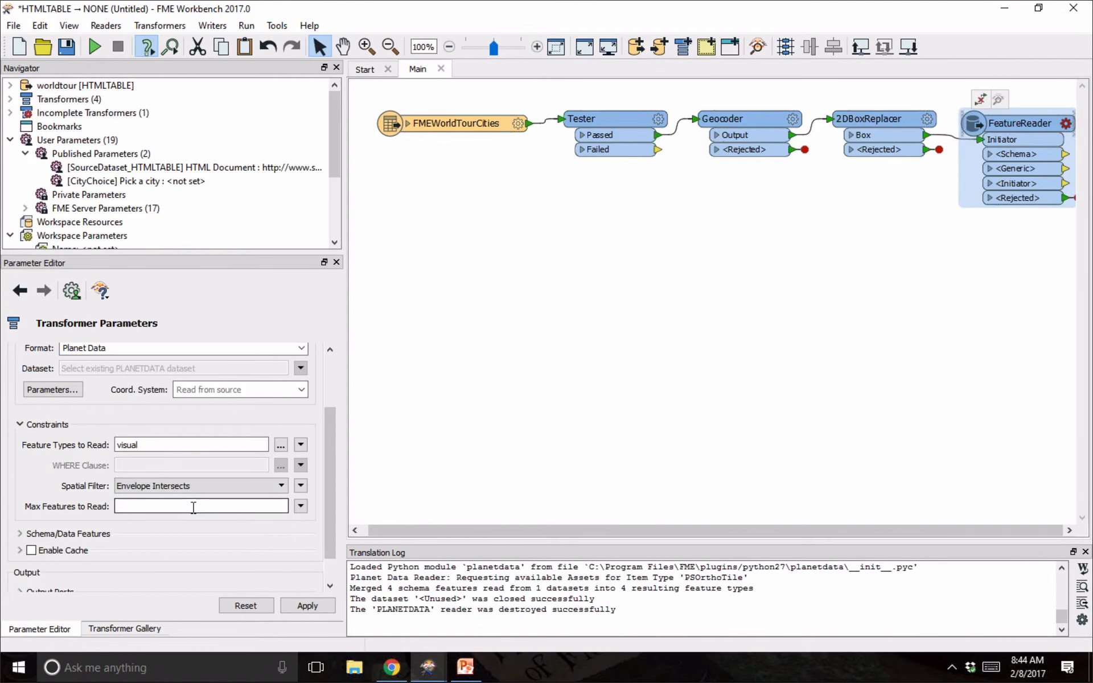
left_click(307, 607)
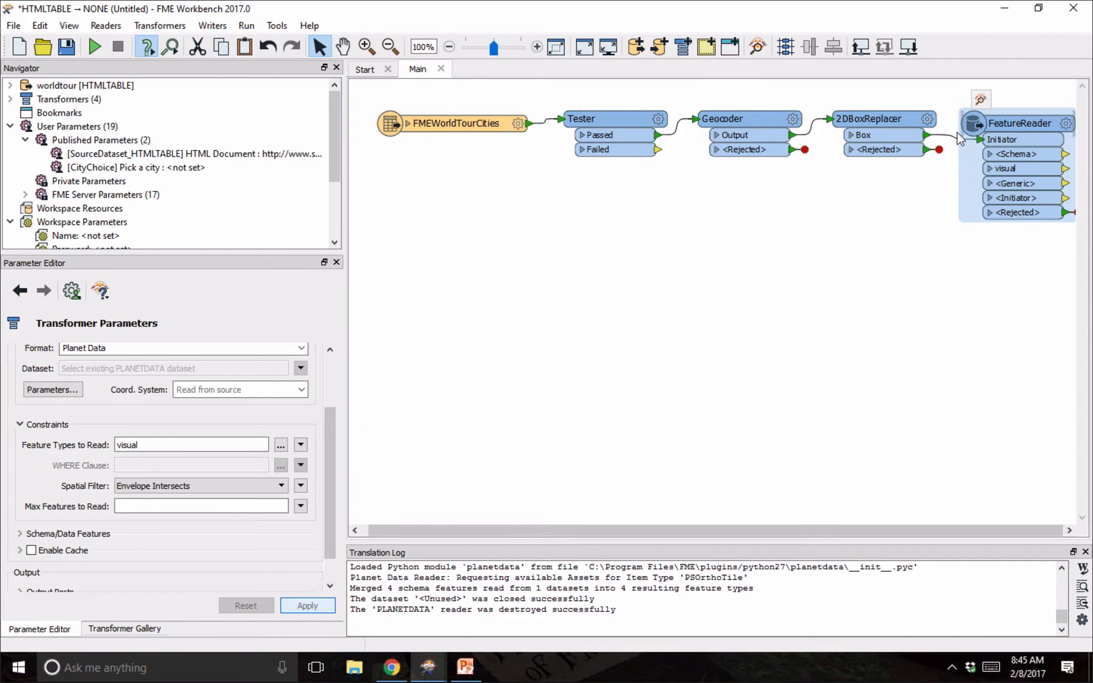
right_click(1006, 128)
left_click(434, 132)
left_click(434, 132)
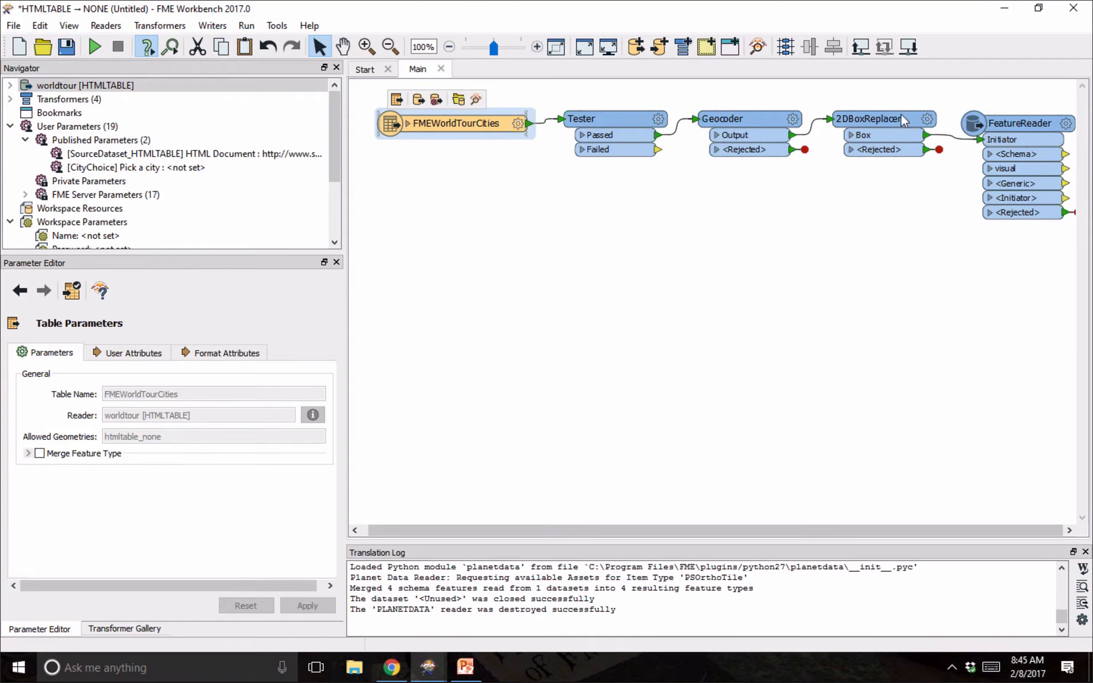
left_click(814, 362)
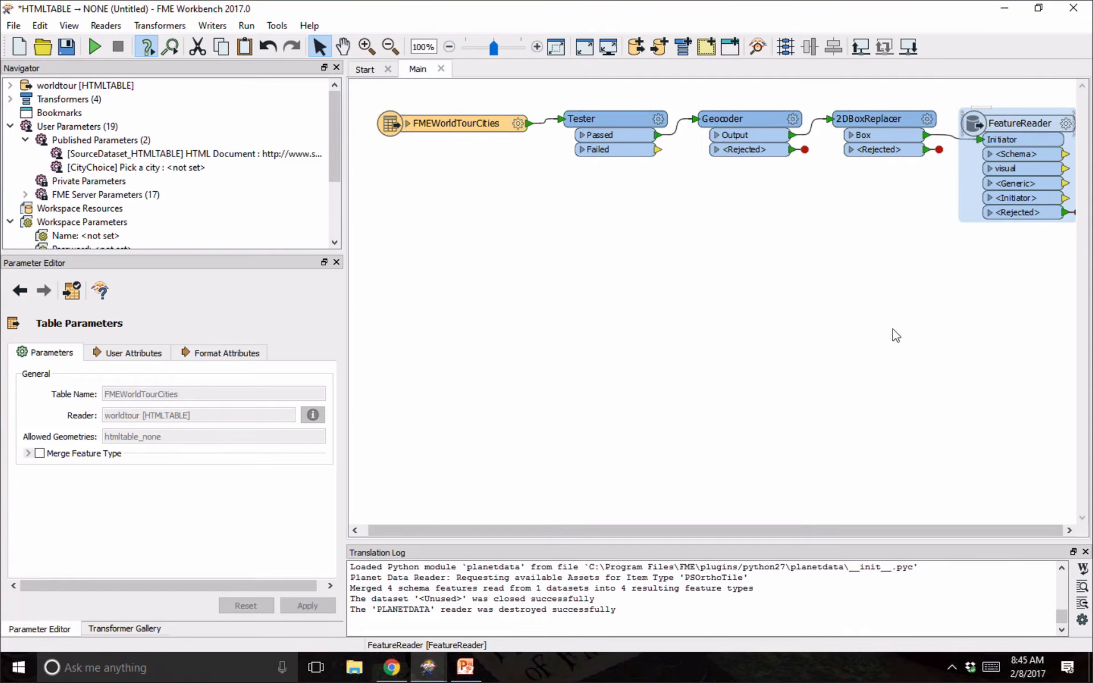
Add a RasterMosaicker after the FeatureReader and feed it from the visual output port instead of the schema port.
double_click(1010, 123)
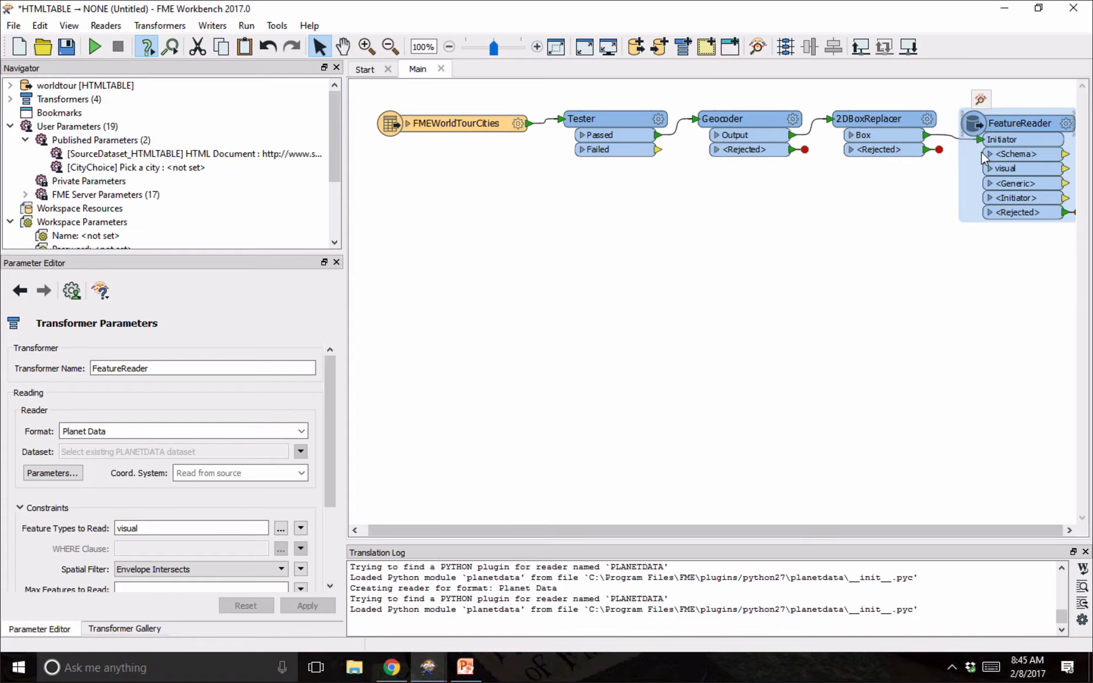
type("rastermos")
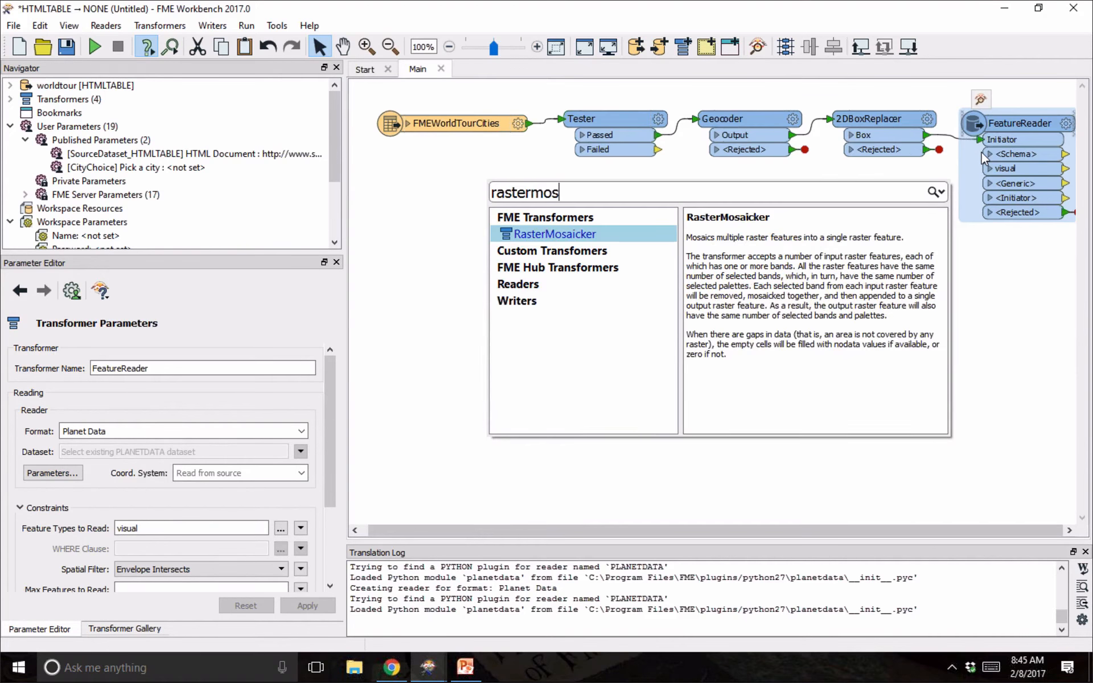
key("Return")
left_click_drag(931, 154, 955, 142)
left_click(945, 139)
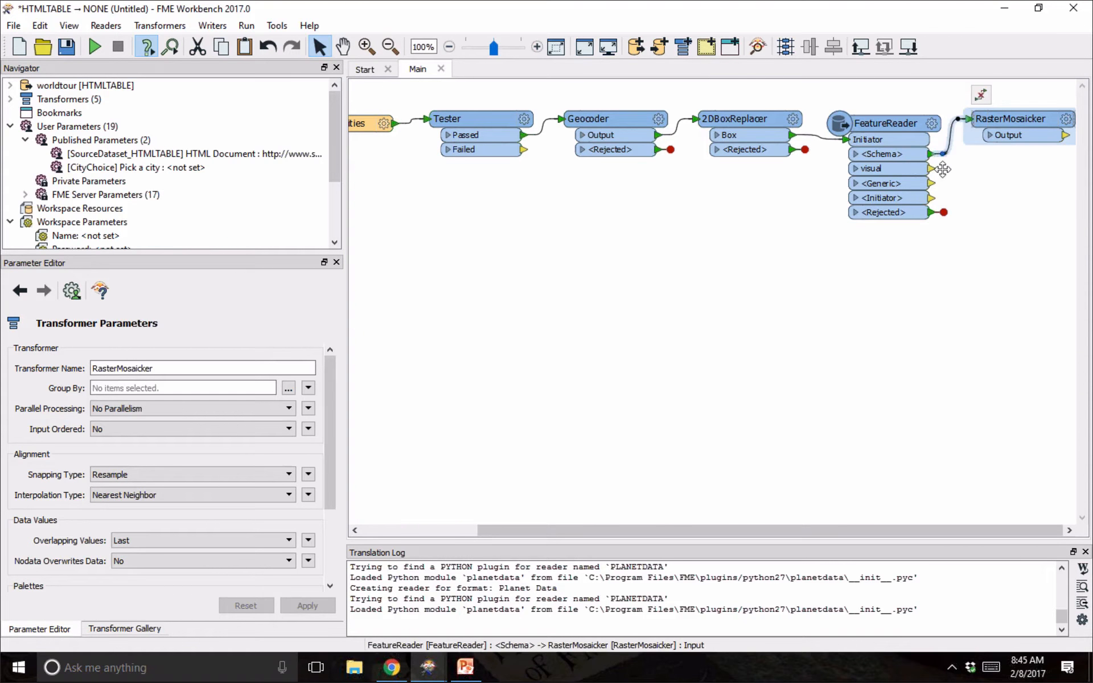
left_click_drag(882, 173, 932, 169)
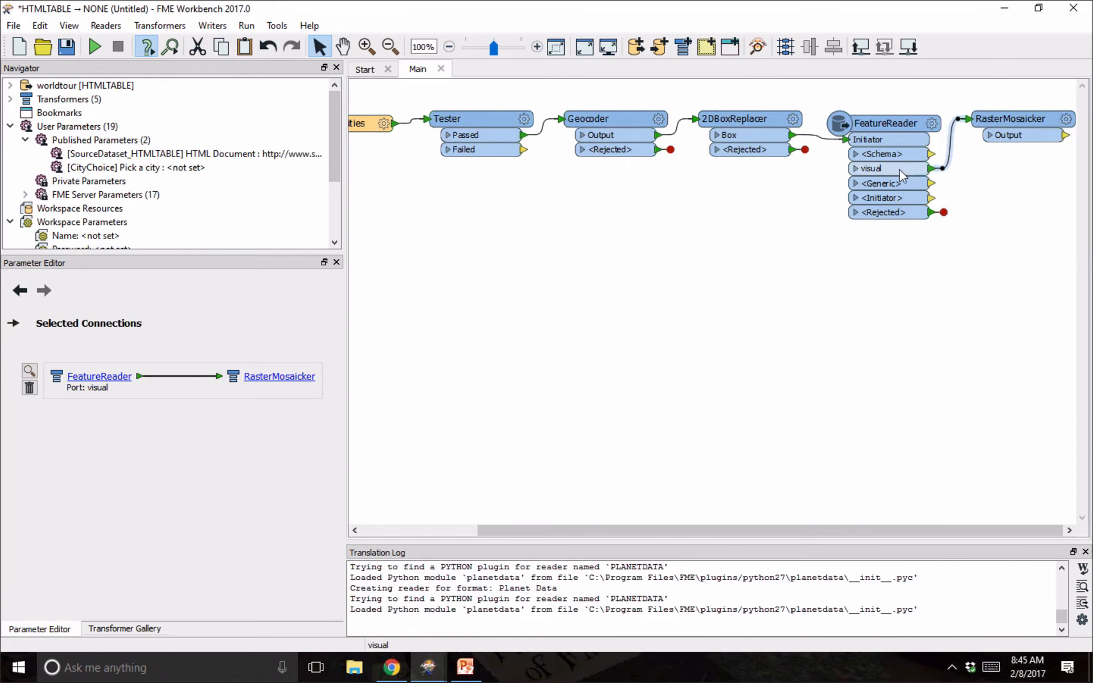
Set the RasterMosaicker's overlapping values to Minimum and apply the change.
left_click(1018, 118)
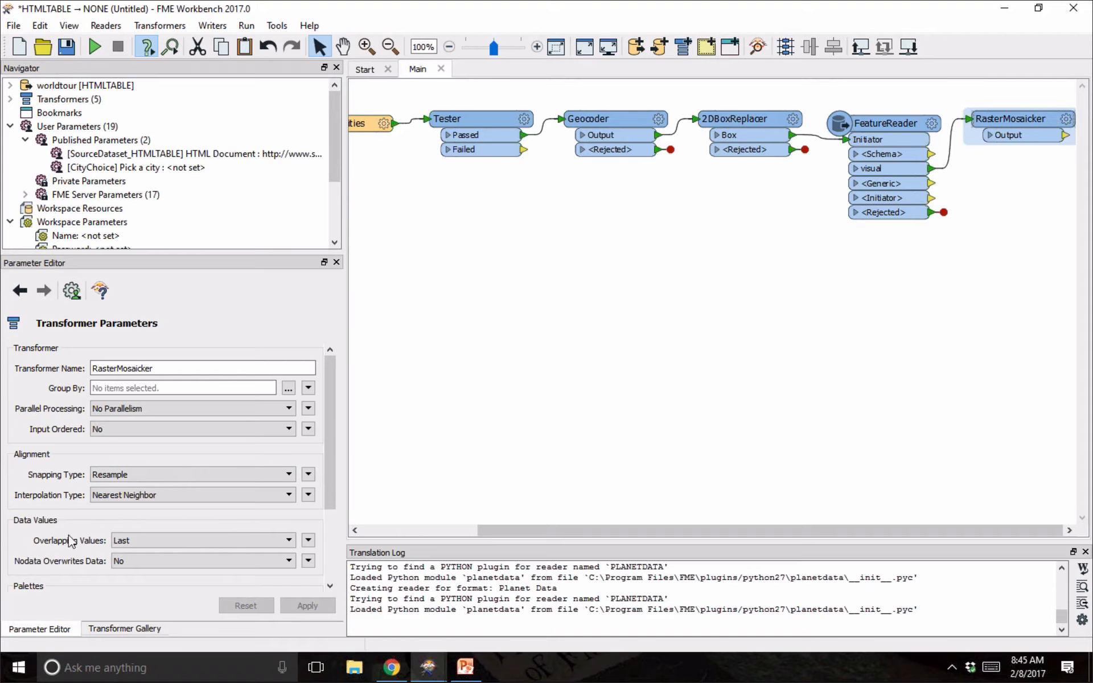
left_click(163, 542)
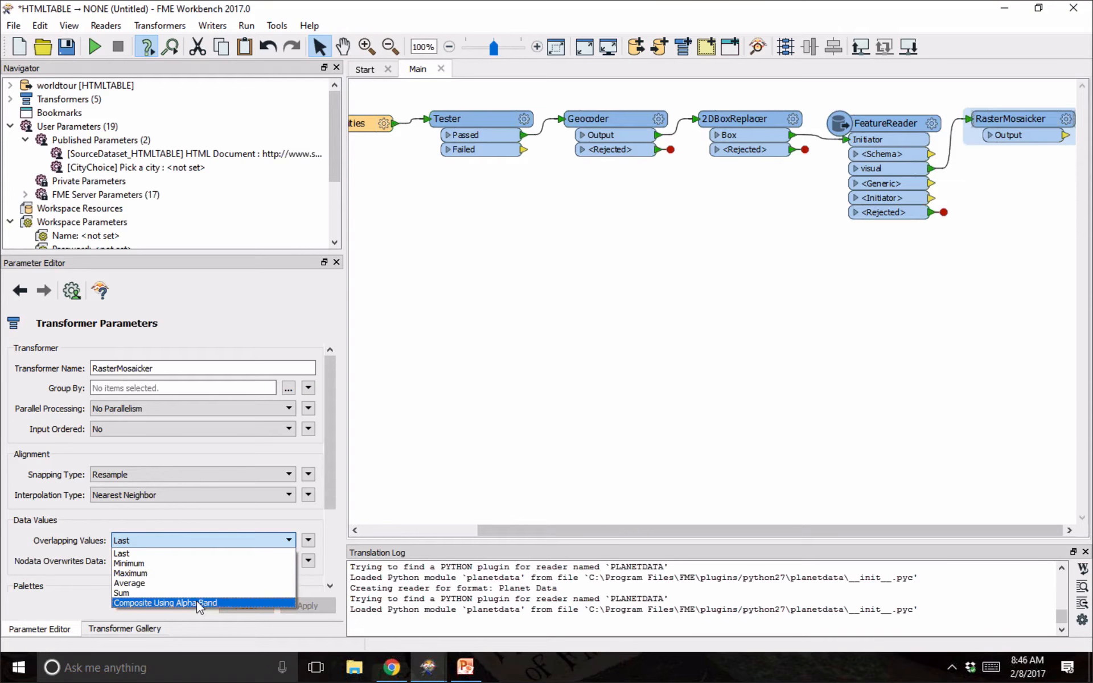
left_click(130, 564)
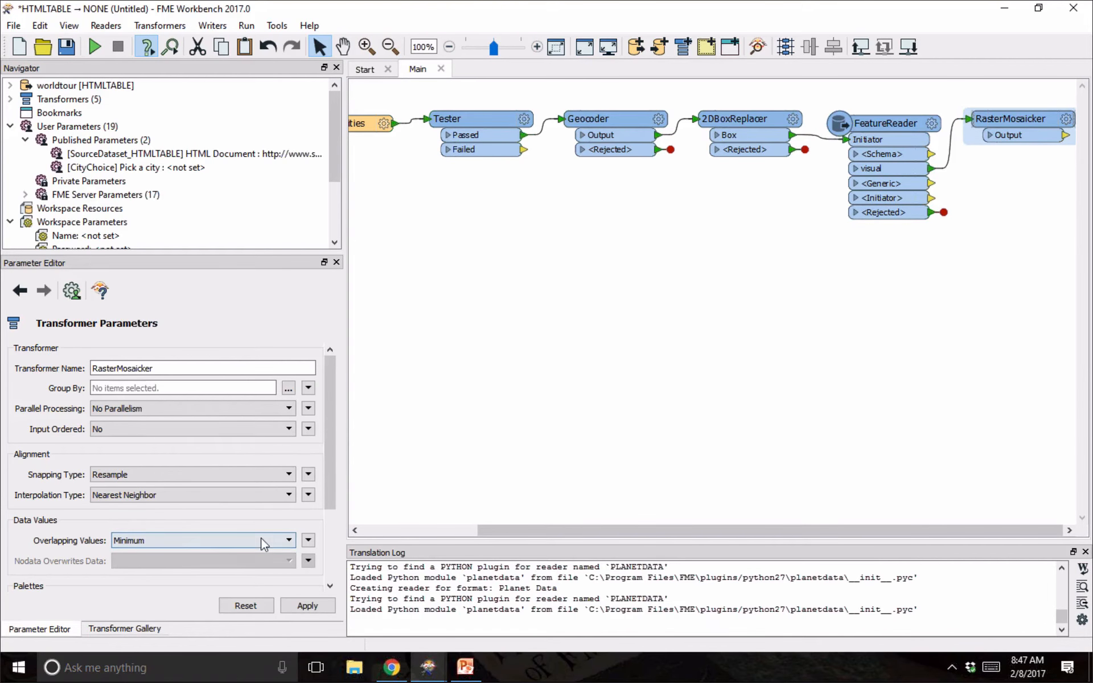
left_click(309, 608)
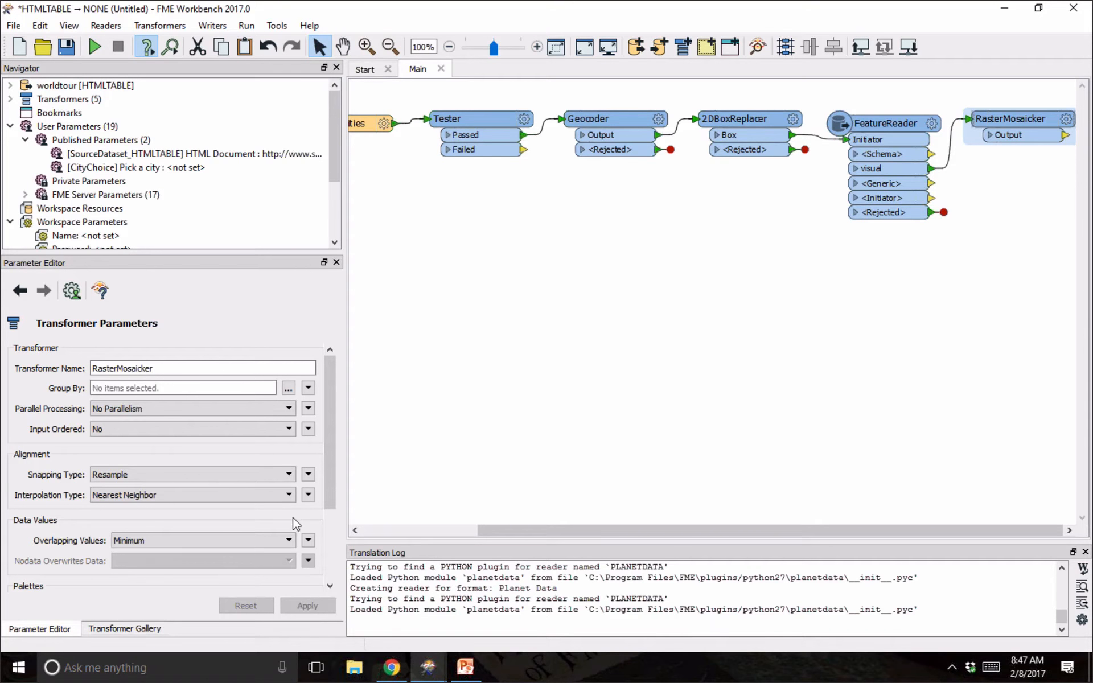
Make room before the RasterMosaicker and insert a RasterBandNodataSetter into its connection from the FeatureReader.
left_click_drag(988, 119, 1051, 120)
left_click(976, 163)
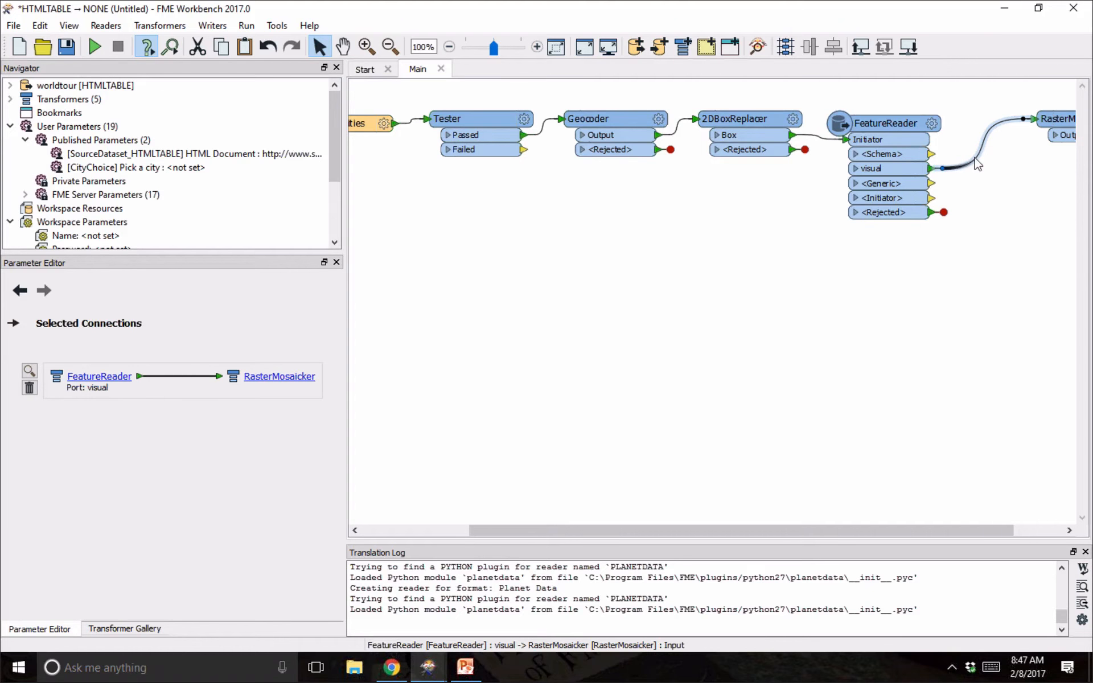
type("rasterbandno")
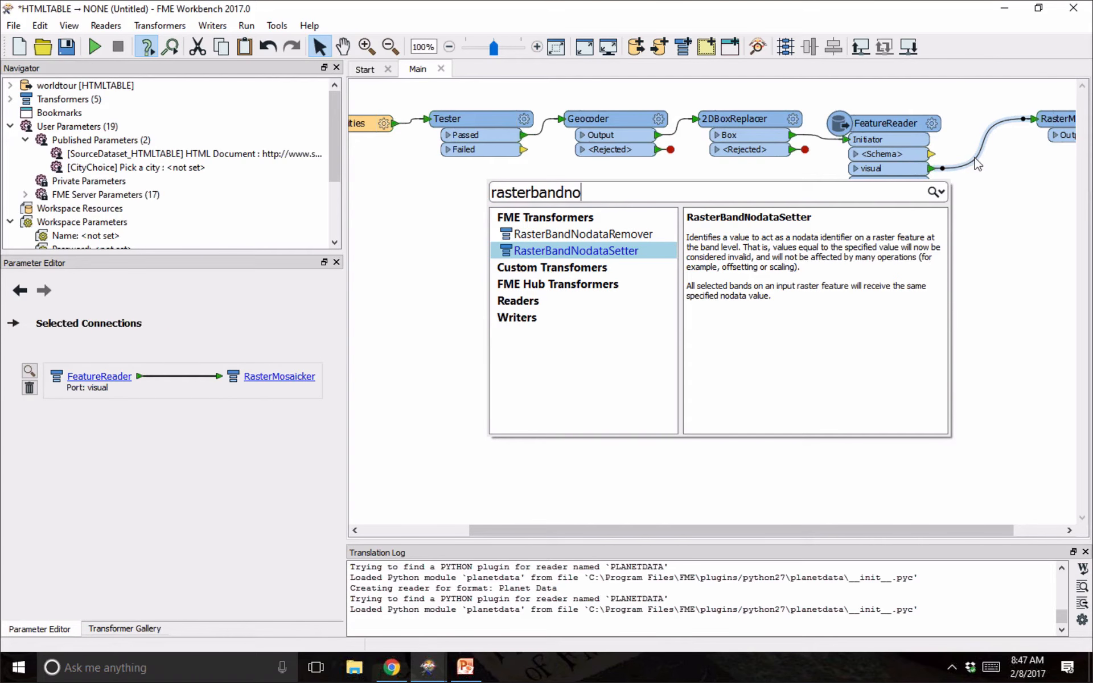
key("Return")
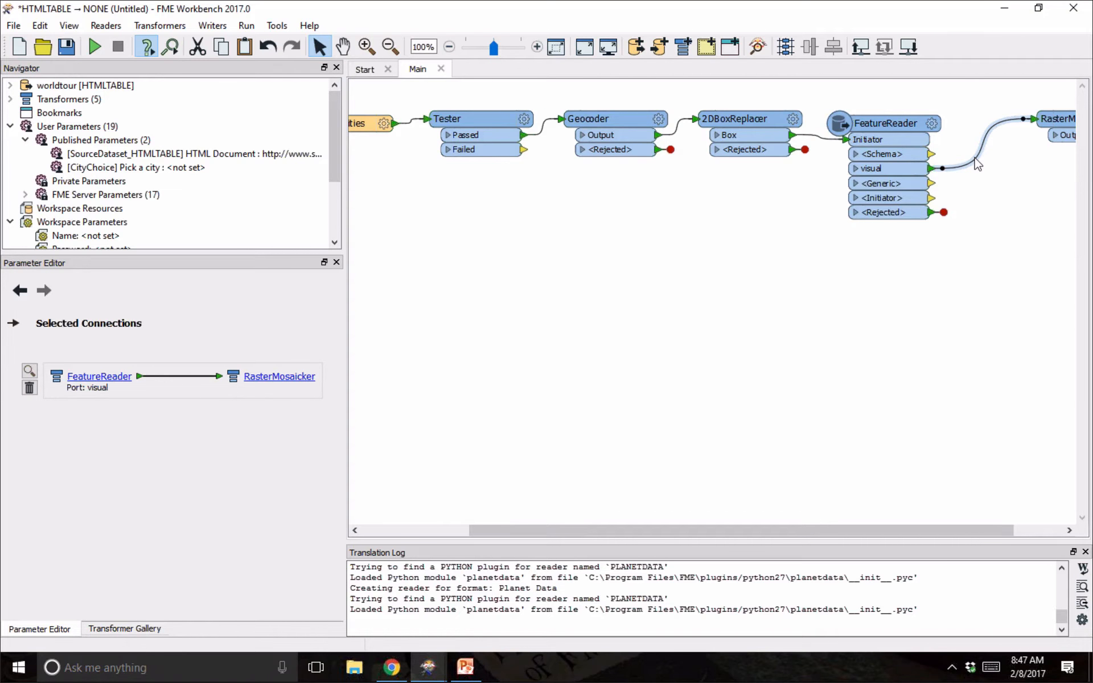
Set the RasterBandNodataSetter's nodata value to 0 and apply it.
left_click(195, 406)
type("0")
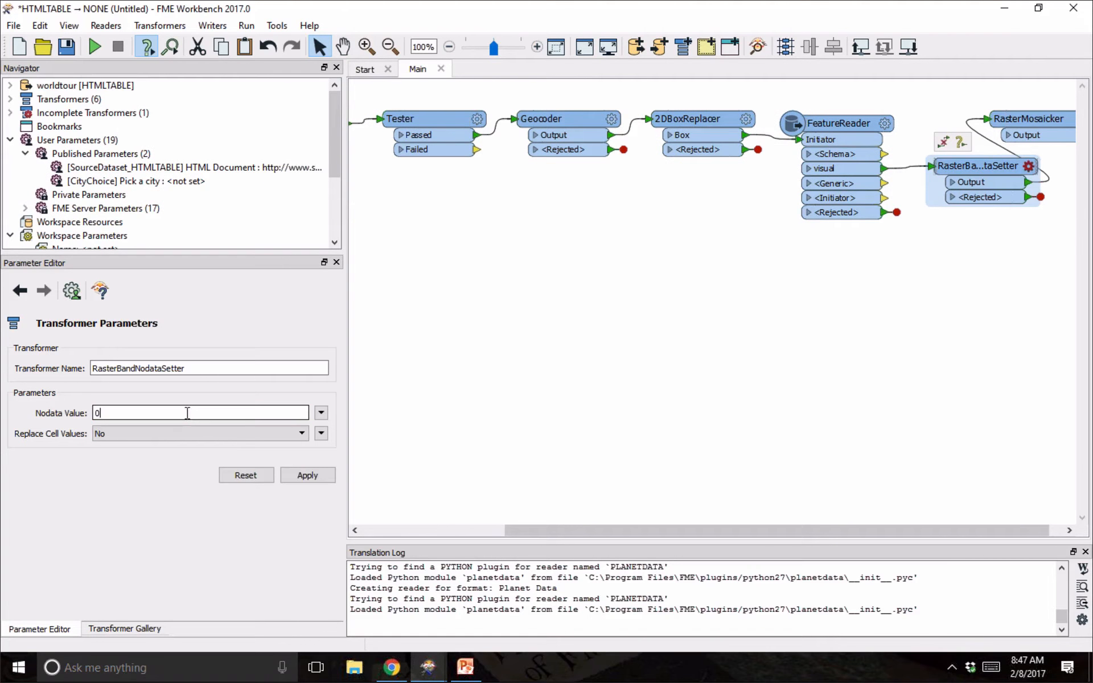
left_click(305, 476)
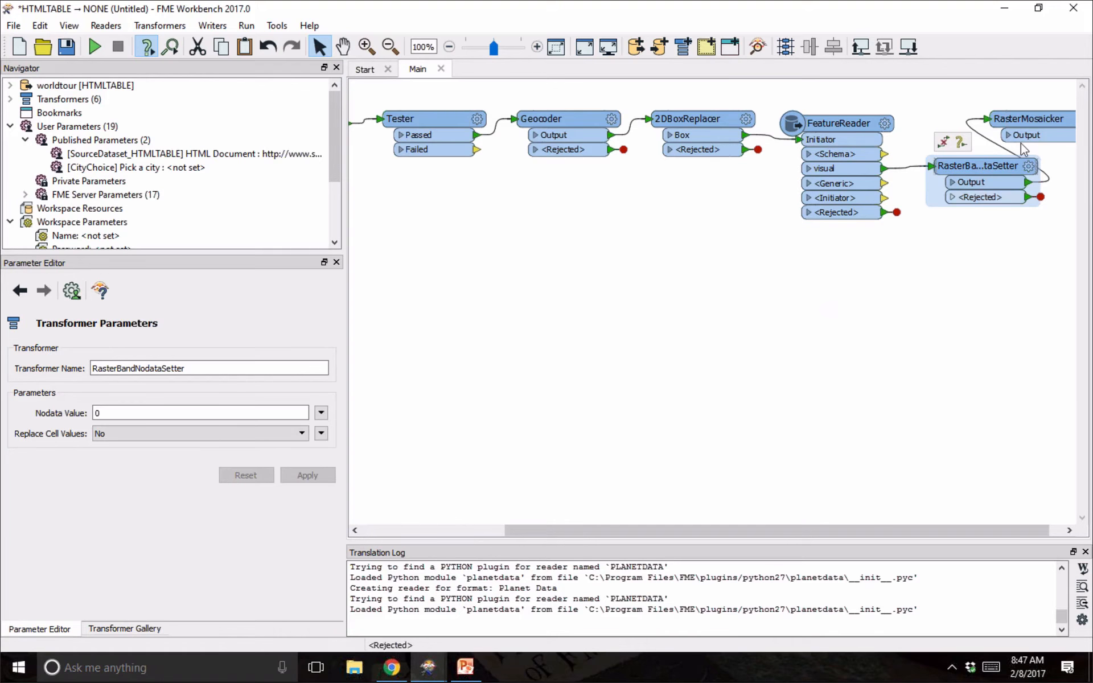
Connect an Inspector to the RasterMosaicker's output and tidy the whole workspace with auto-layout.
left_click(1025, 119)
right_click(1025, 118)
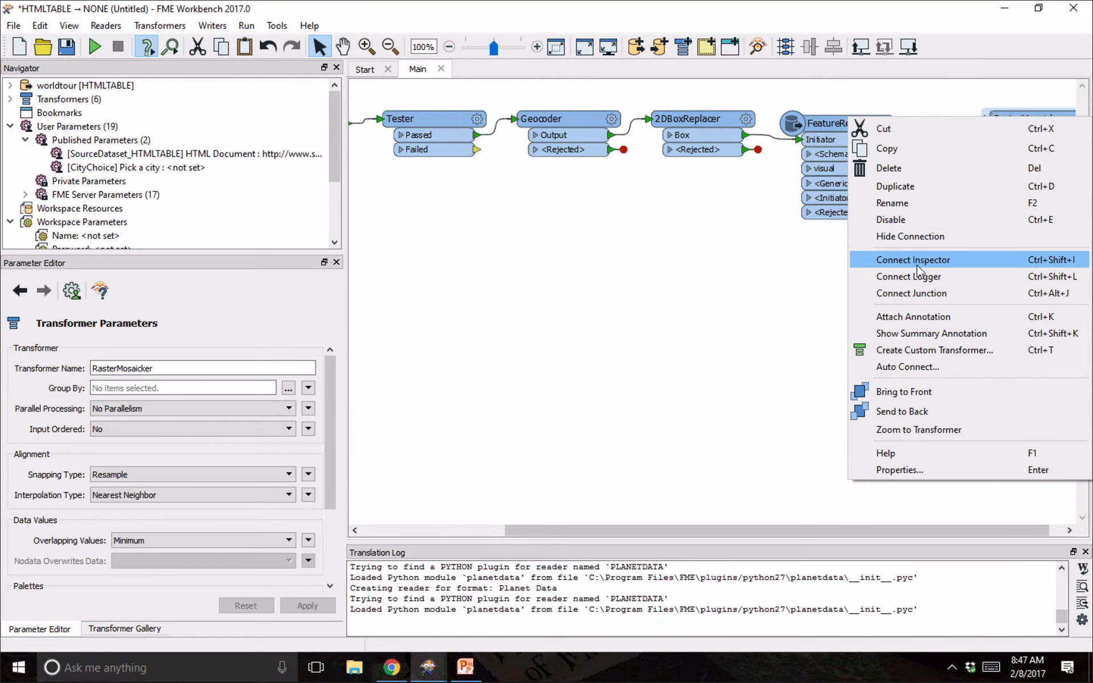
left_click(918, 262)
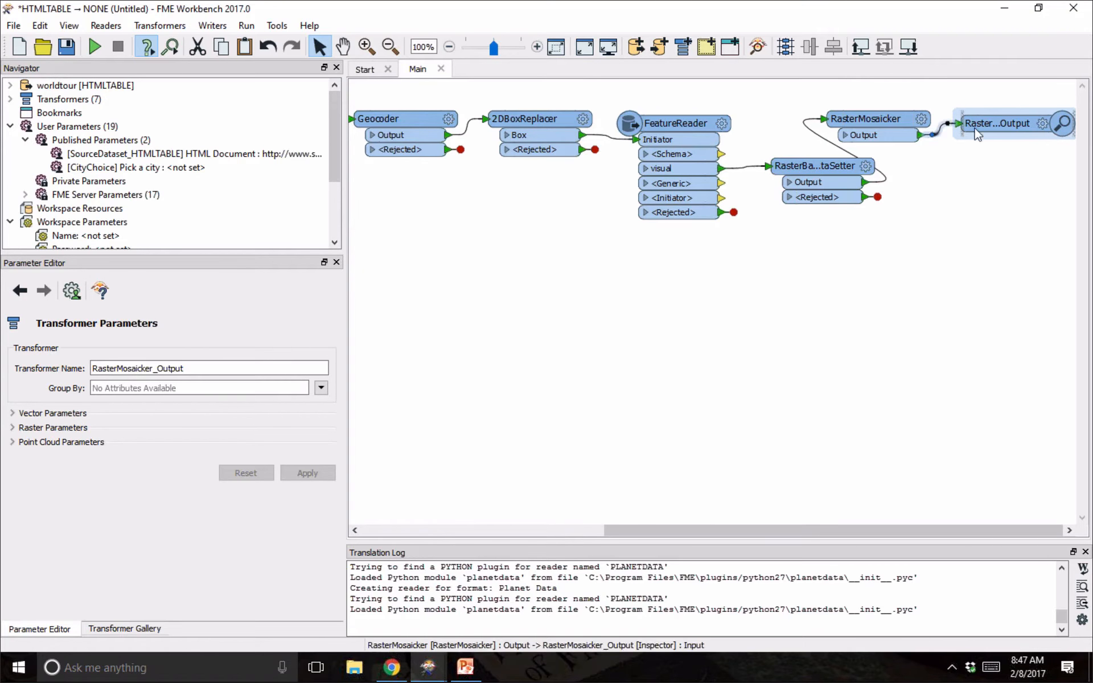
left_click(277, 25)
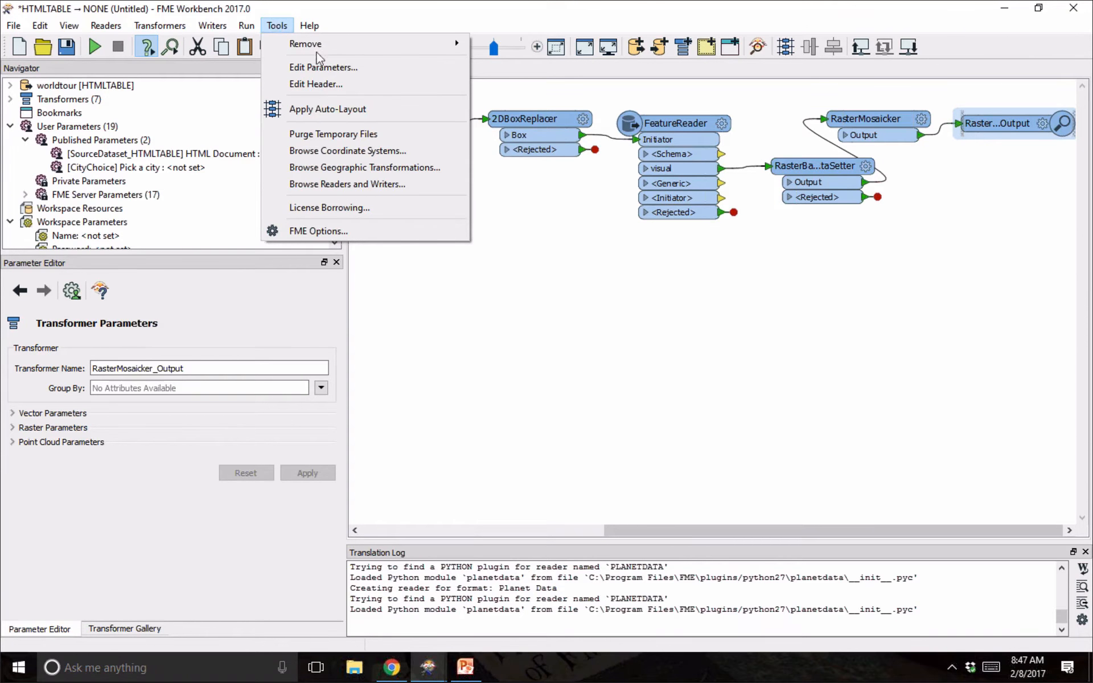
left_click(375, 108)
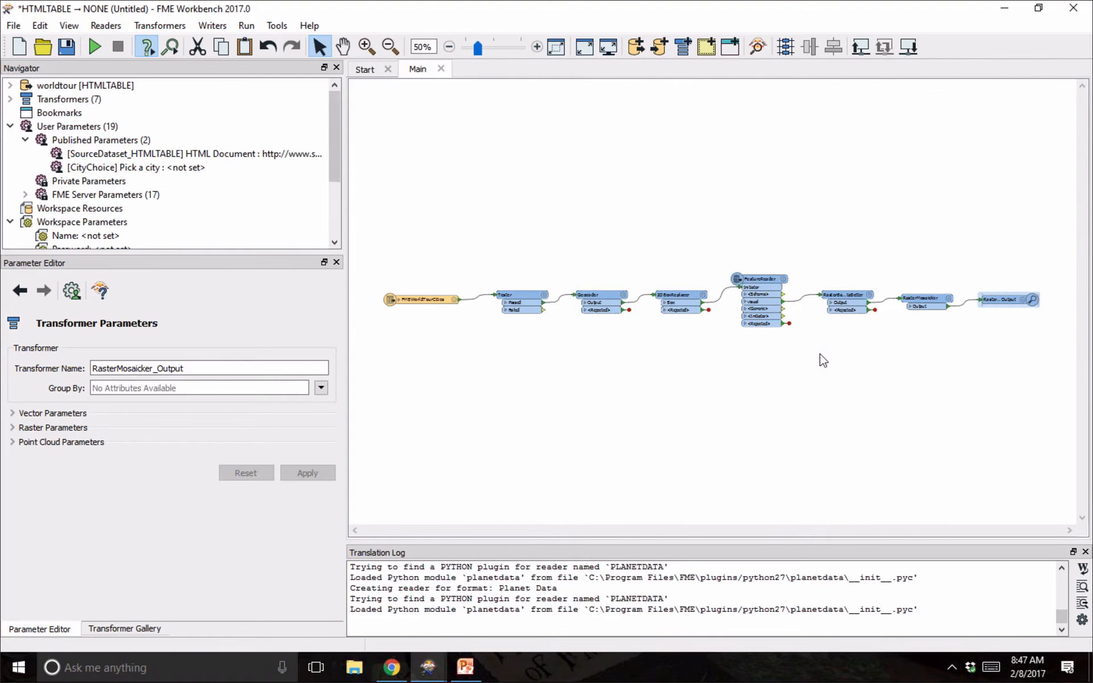
Run the workspace with San Francisco as the chosen city.
mouse_move(757, 282)
left_click(91, 49)
left_click(477, 337)
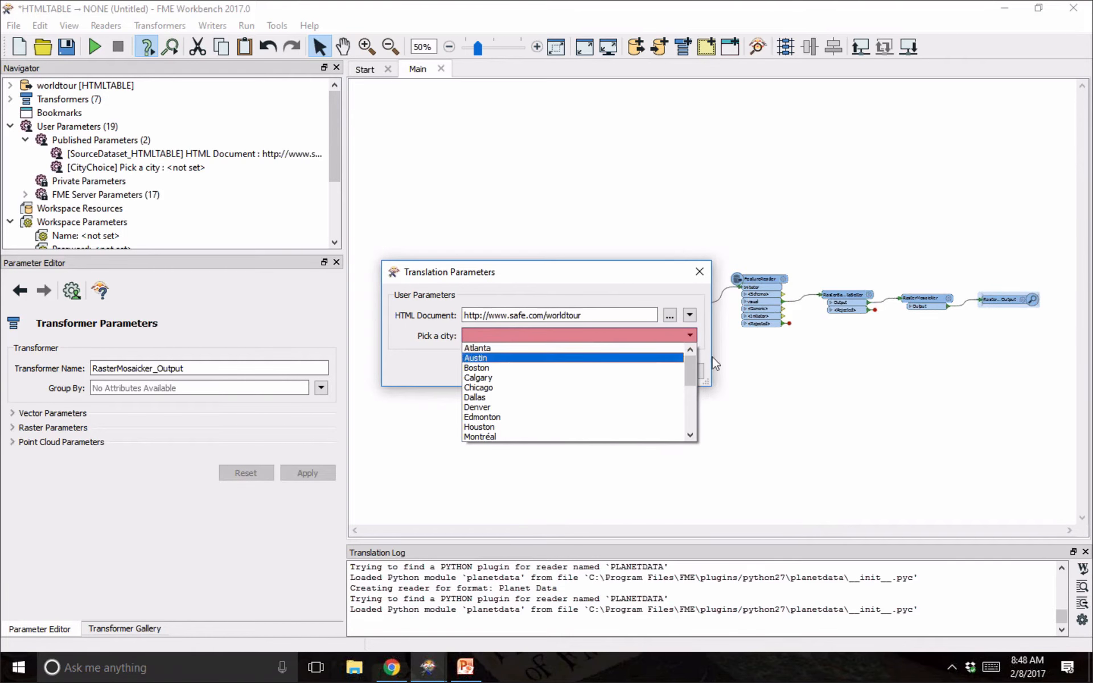
left_click_drag(692, 360, 692, 422)
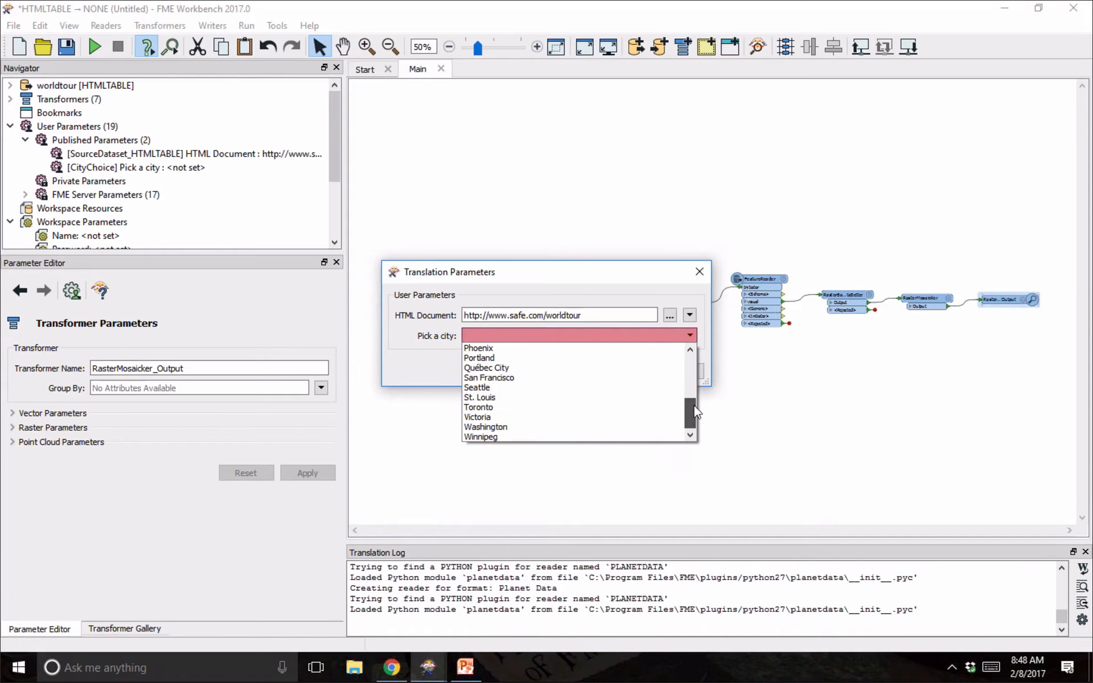
left_click(490, 378)
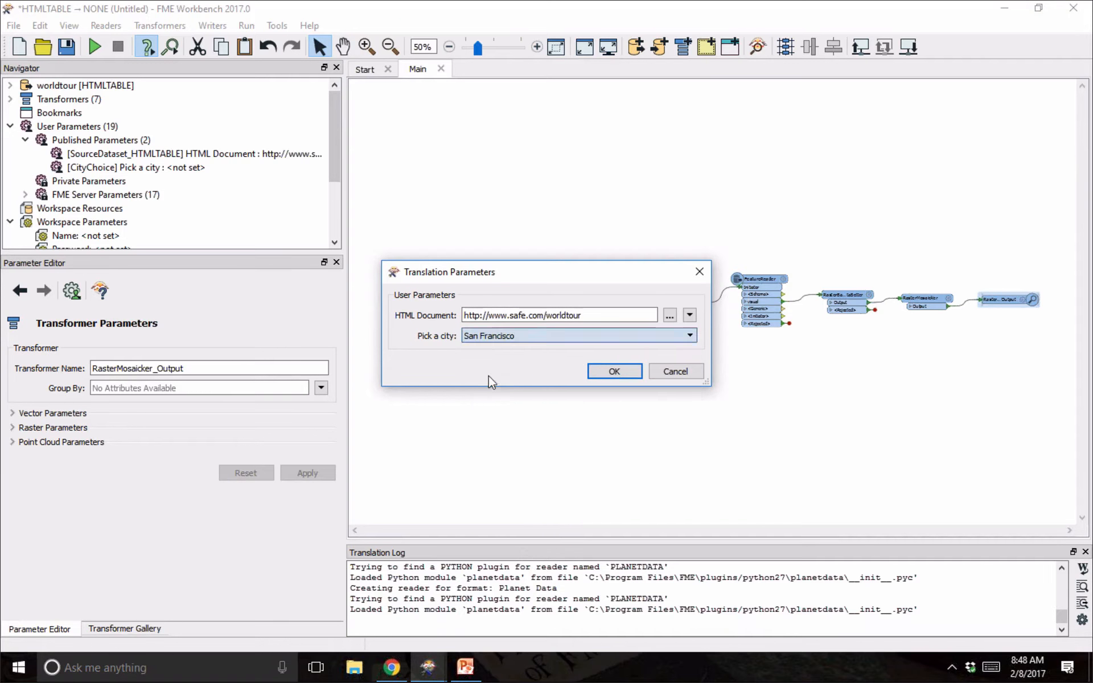
left_click(613, 371)
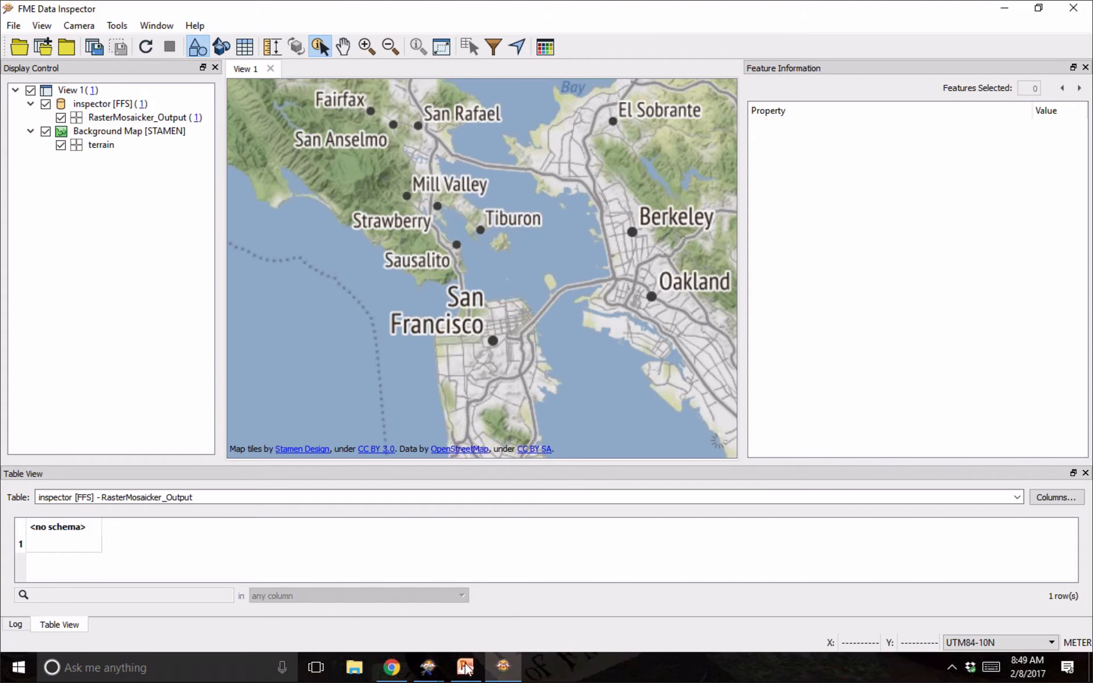
Switch from the Data Inspector back to the untitled FME Workbench workspace and open its print preview.
mouse_move(355, 648)
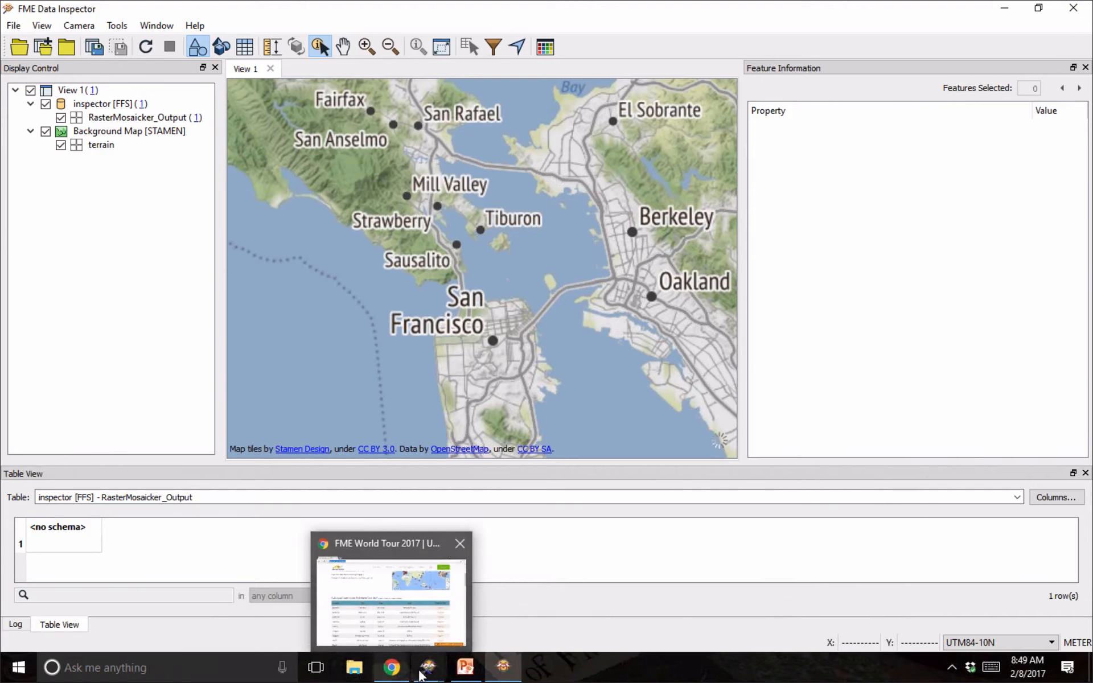
mouse_move(429, 667)
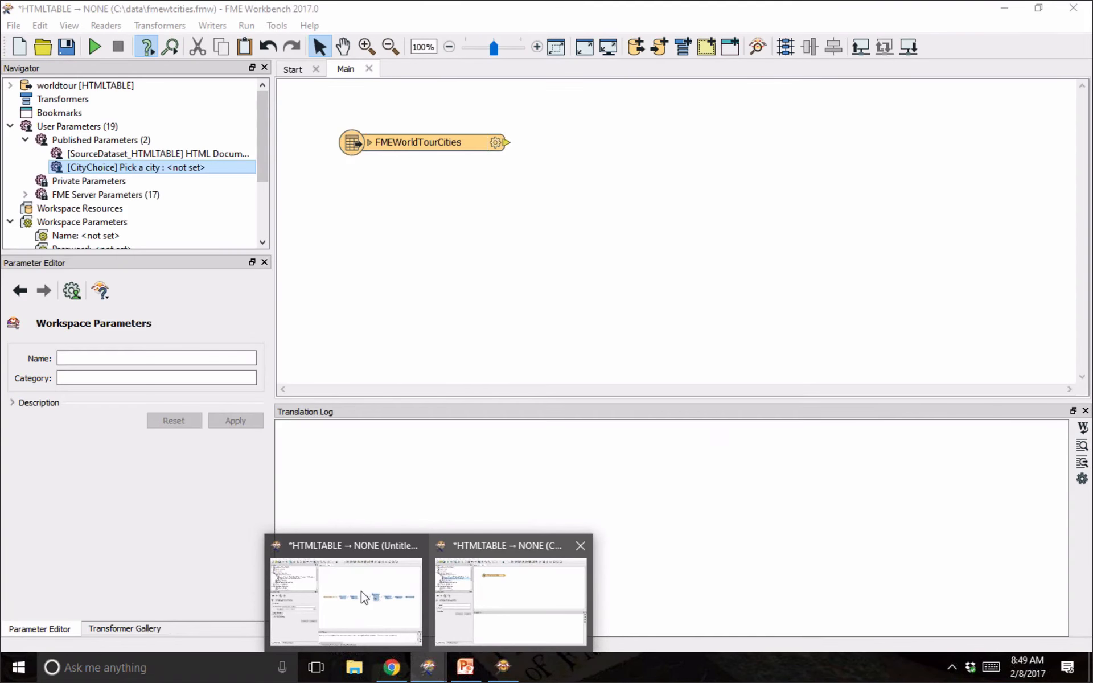
mouse_move(360, 598)
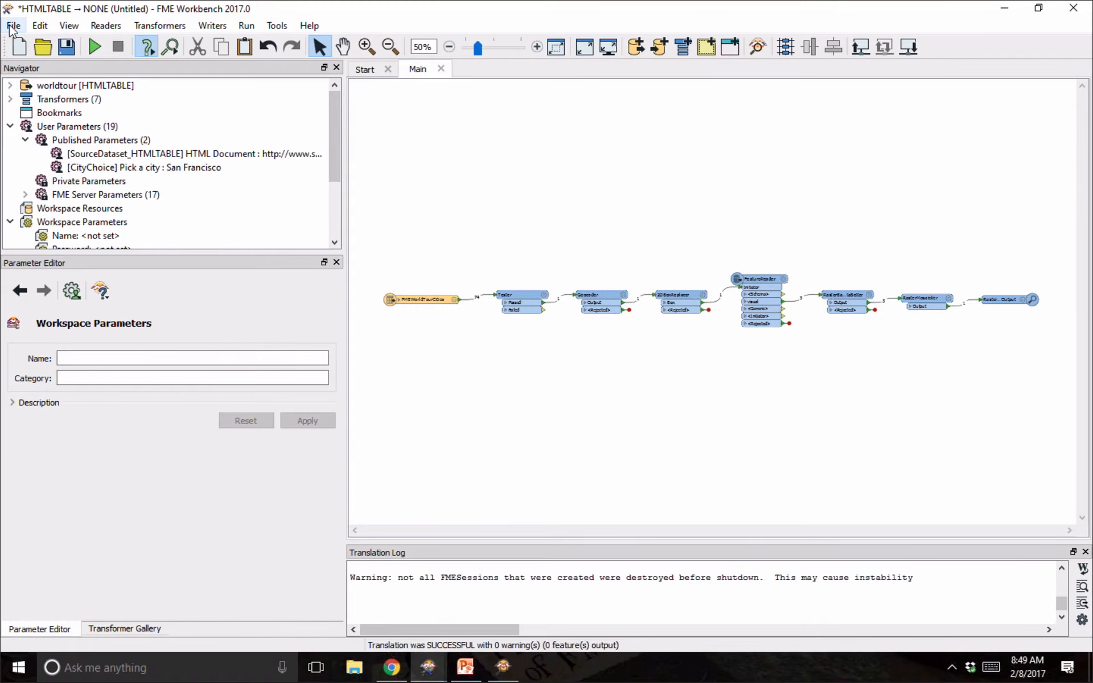
left_click(13, 26)
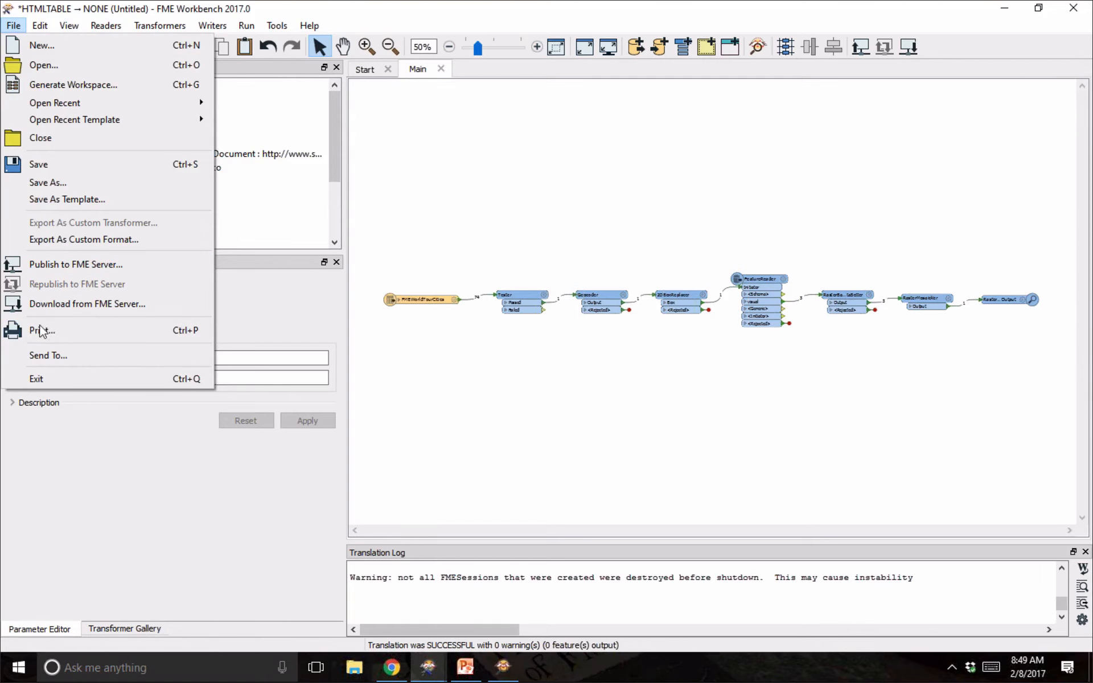
left_click(73, 329)
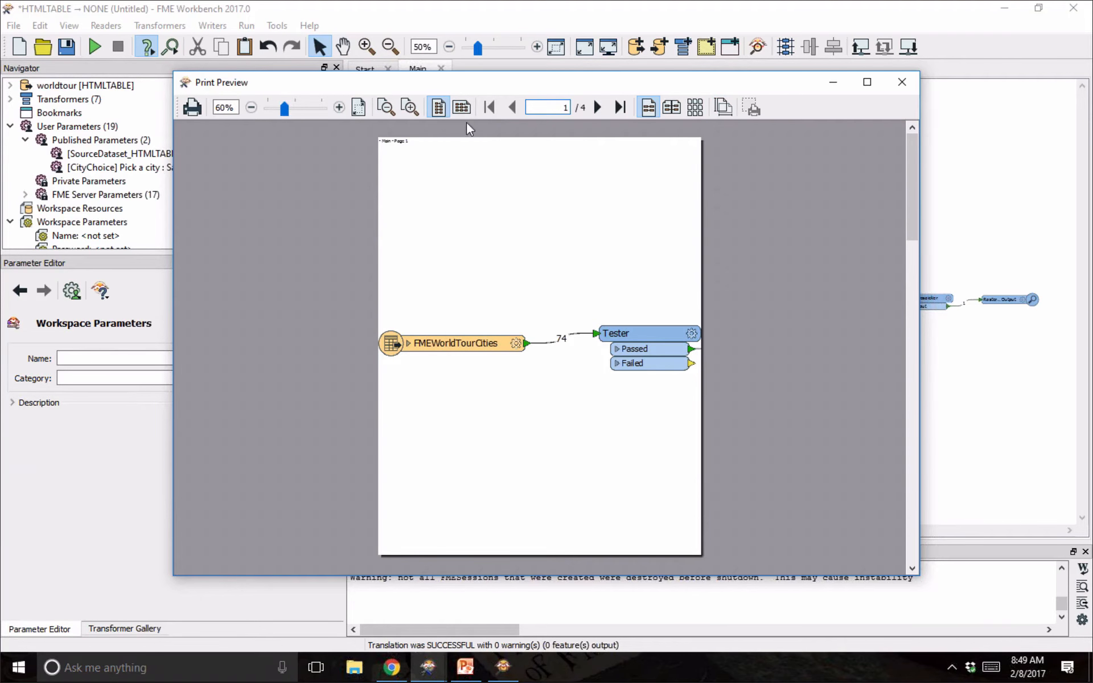
Fit the whole workspace onto one landscape page in the print preview and close the preview.
left_click(353, 109)
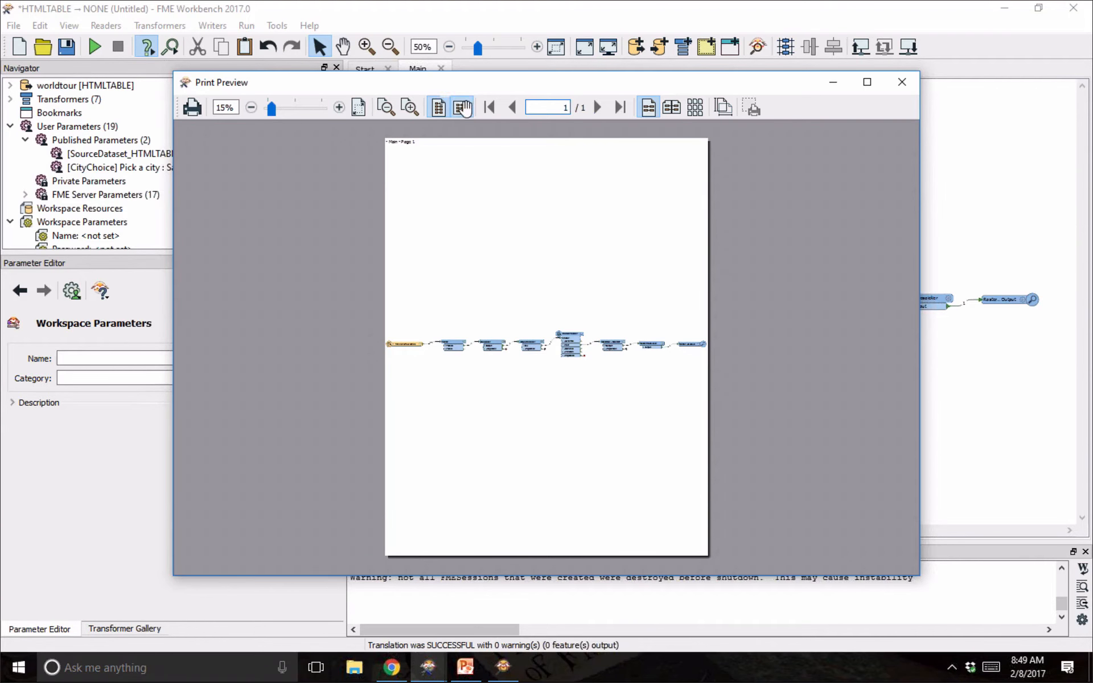
left_click(463, 109)
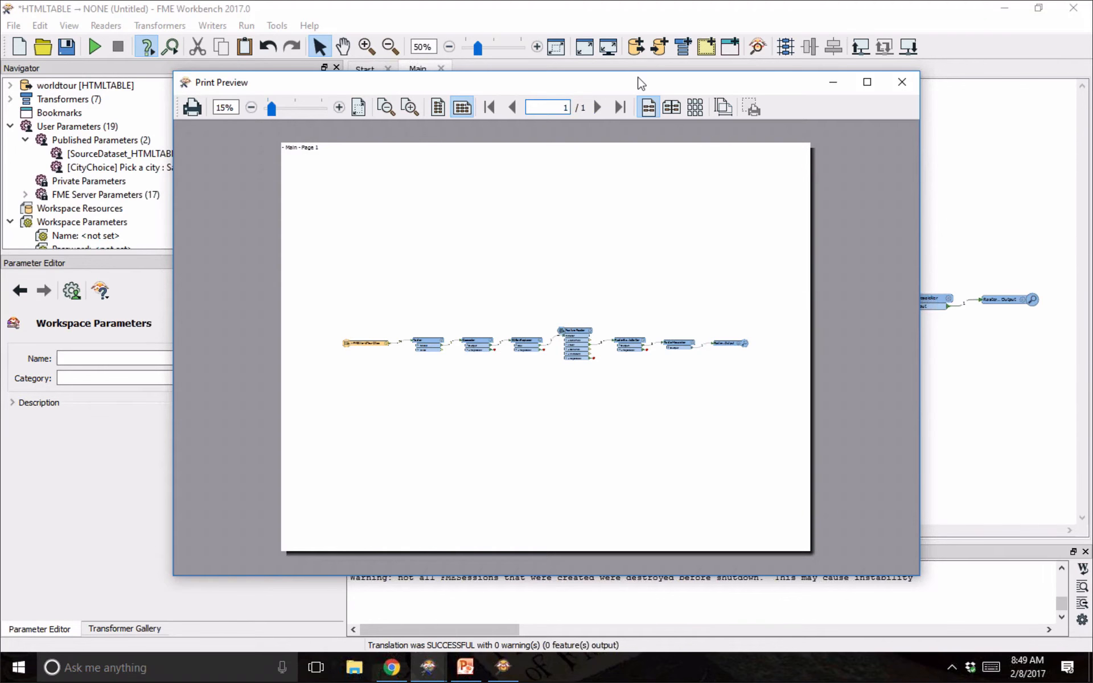
left_click(902, 82)
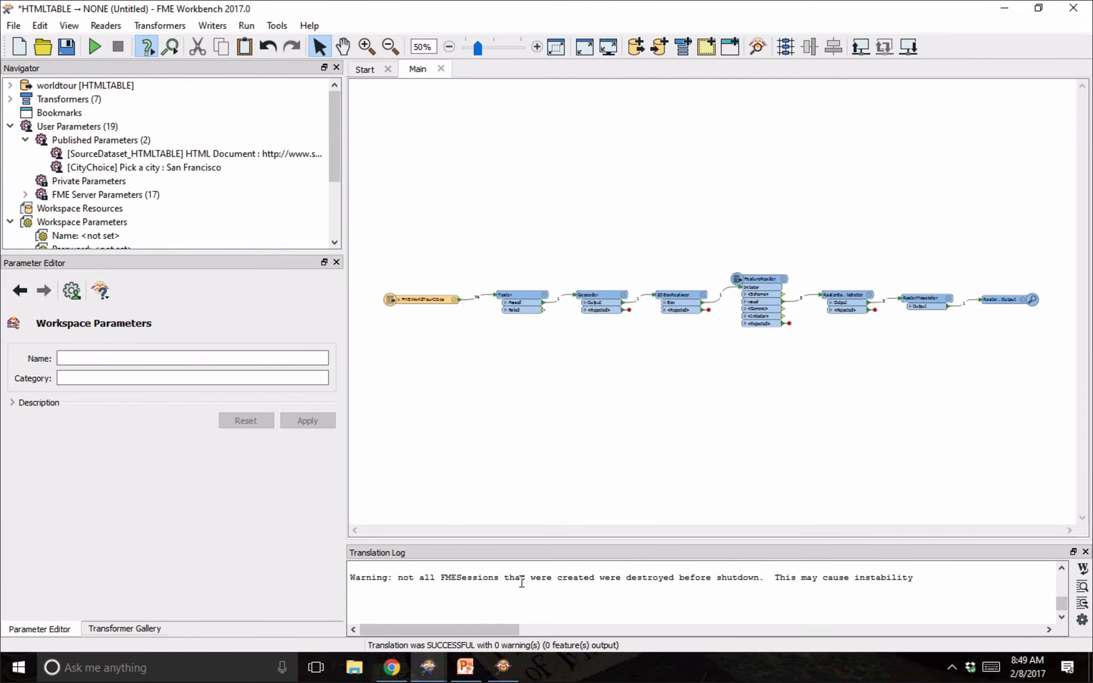
Switch to FME Data Inspector to view the RasterMosaicker output over the background map, and look at the PowerPoint demo slide.
left_click(503, 667)
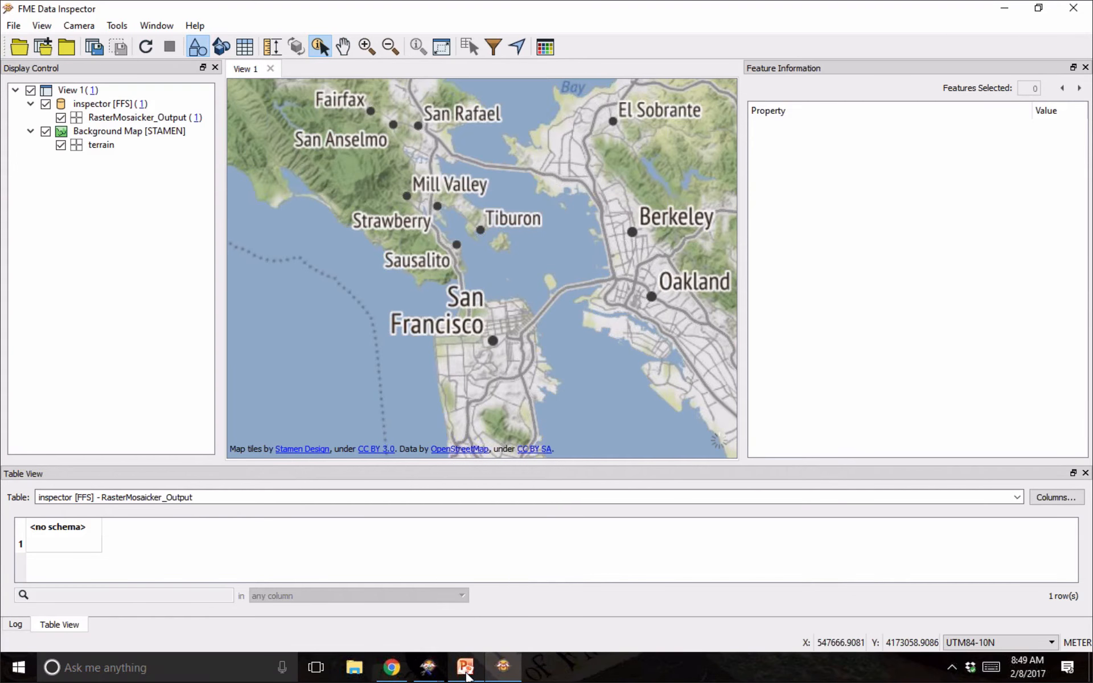
mouse_move(467, 674)
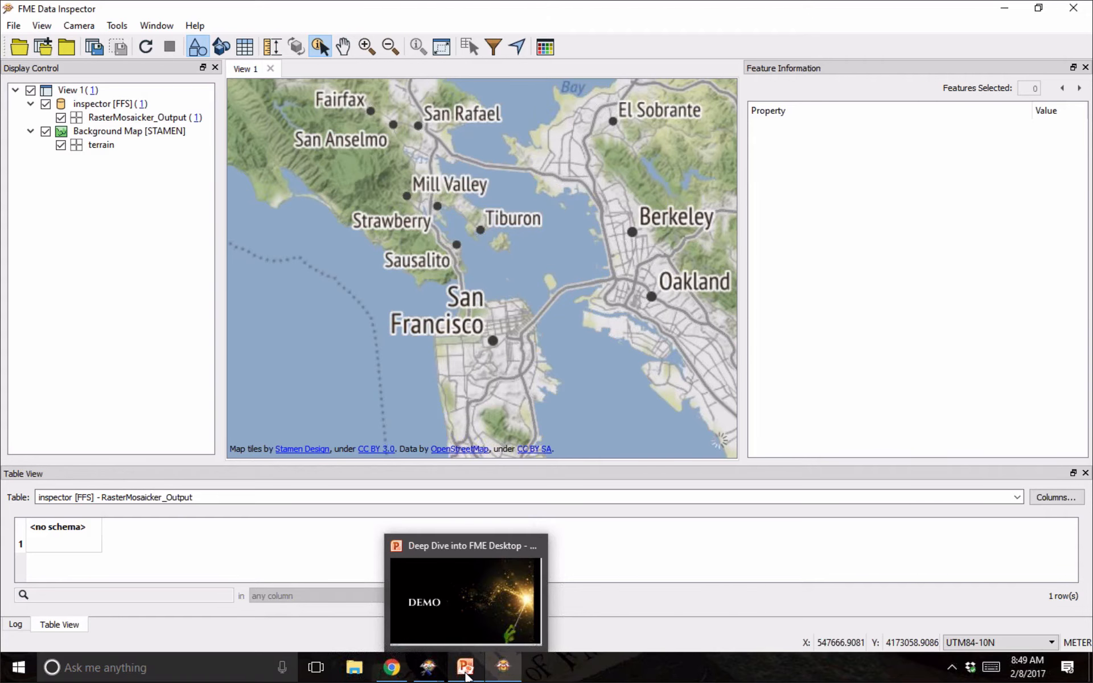
left_click(467, 675)
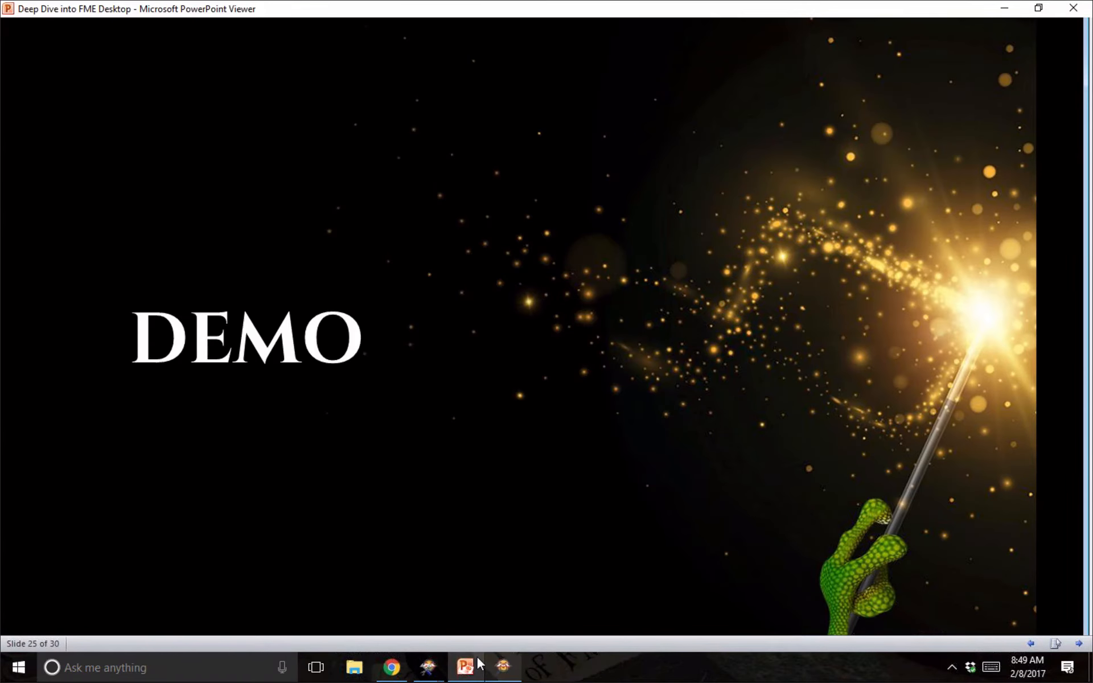
left_click(501, 666)
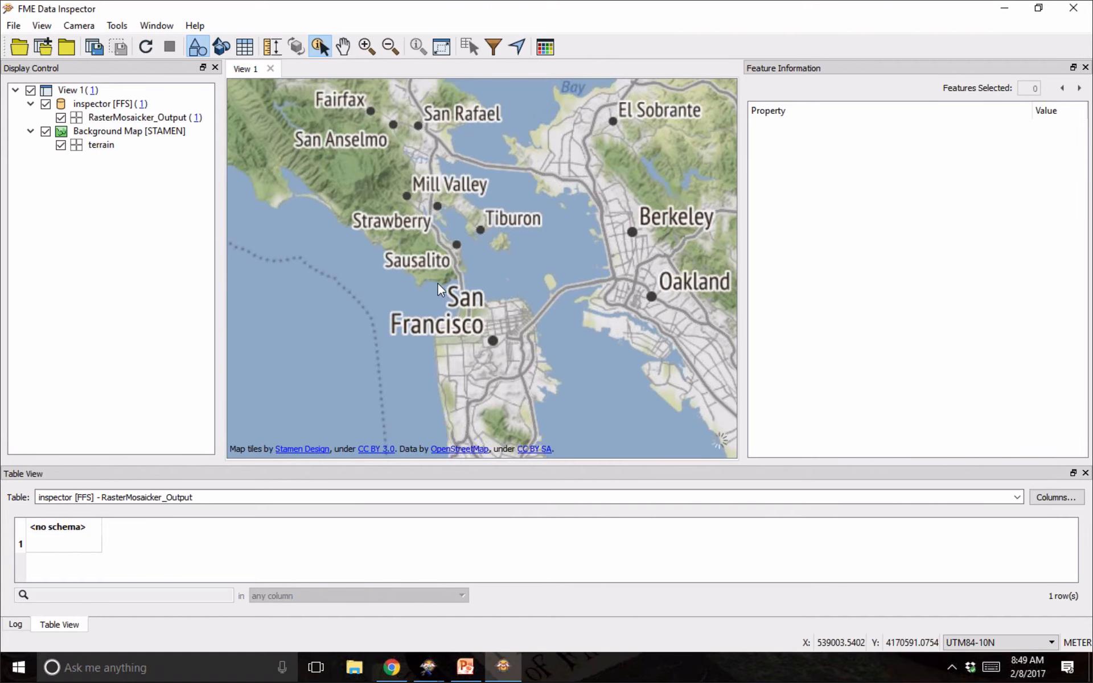
left_click(453, 677)
key("ctrl+Left")
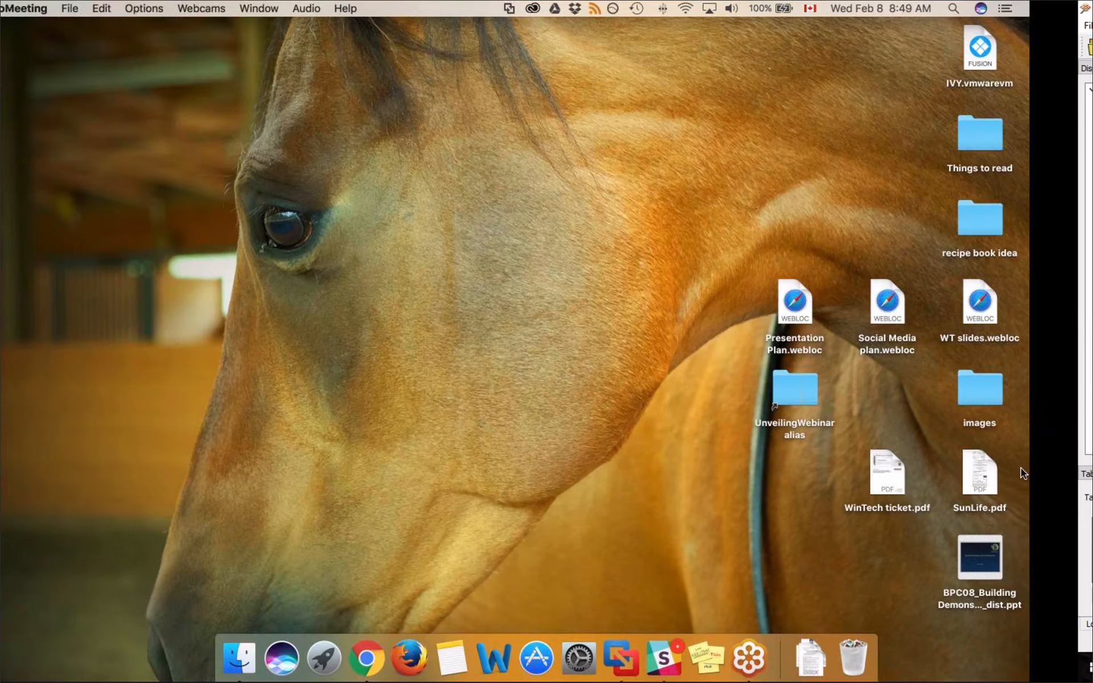
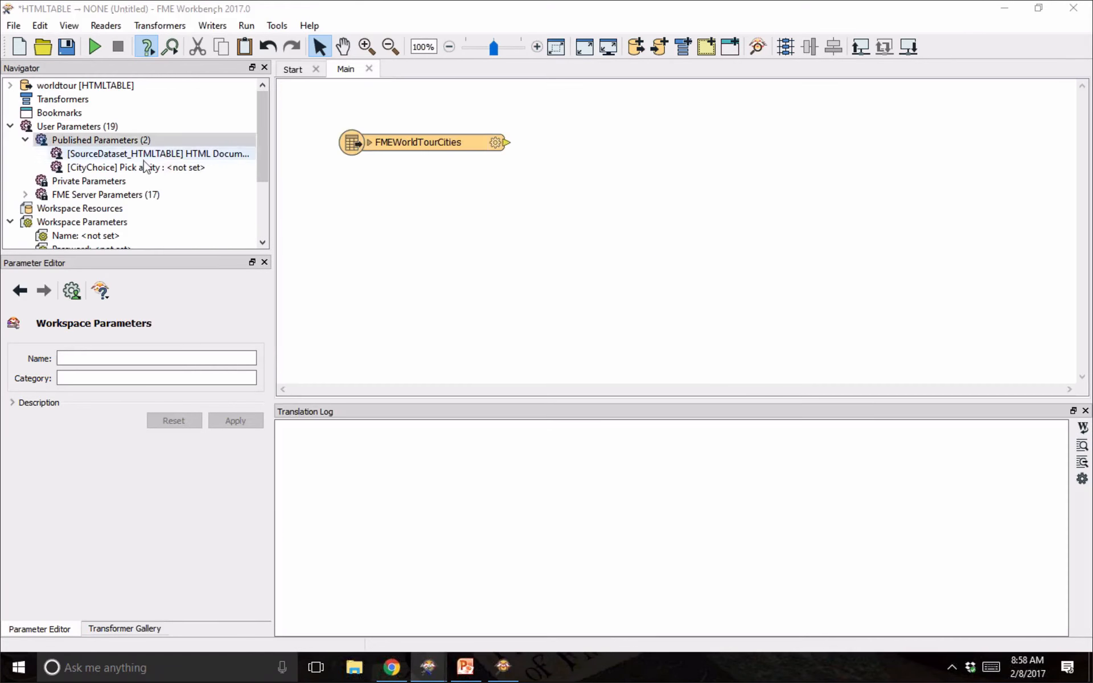
left_click(145, 167)
right_click(145, 167)
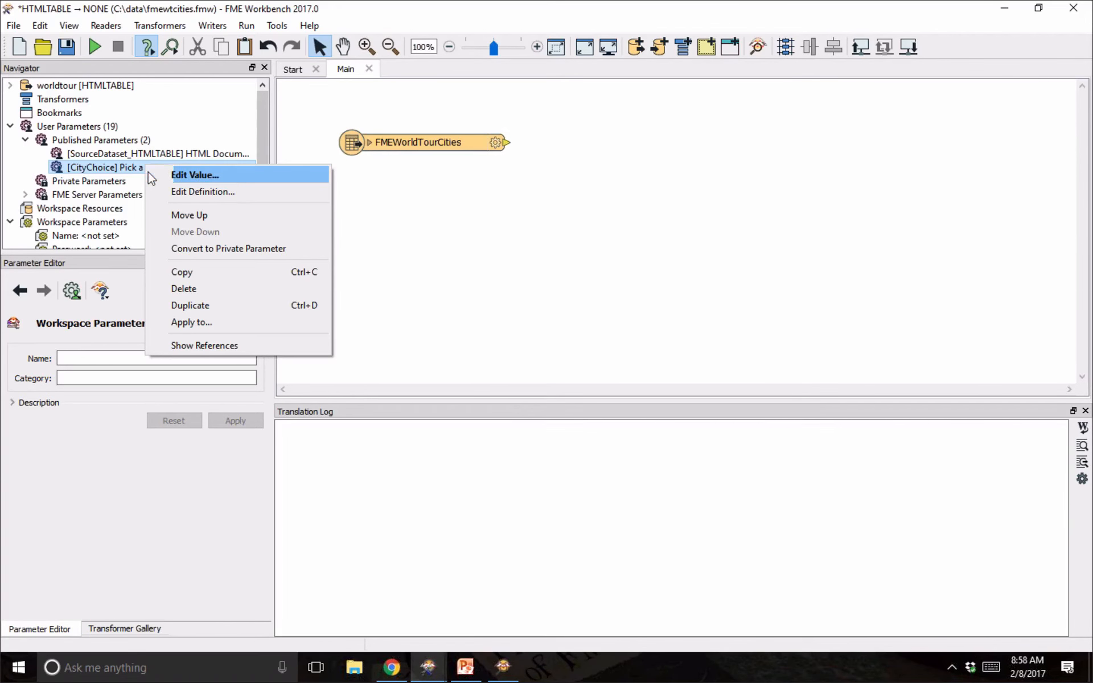
left_click(200, 176)
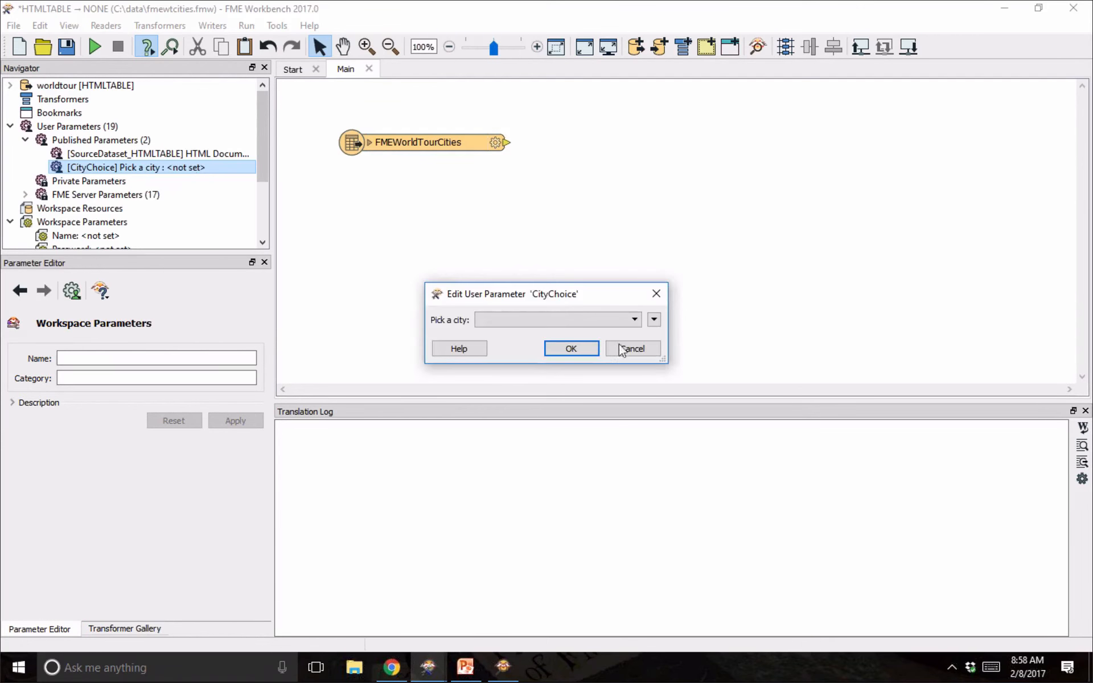
left_click(639, 354)
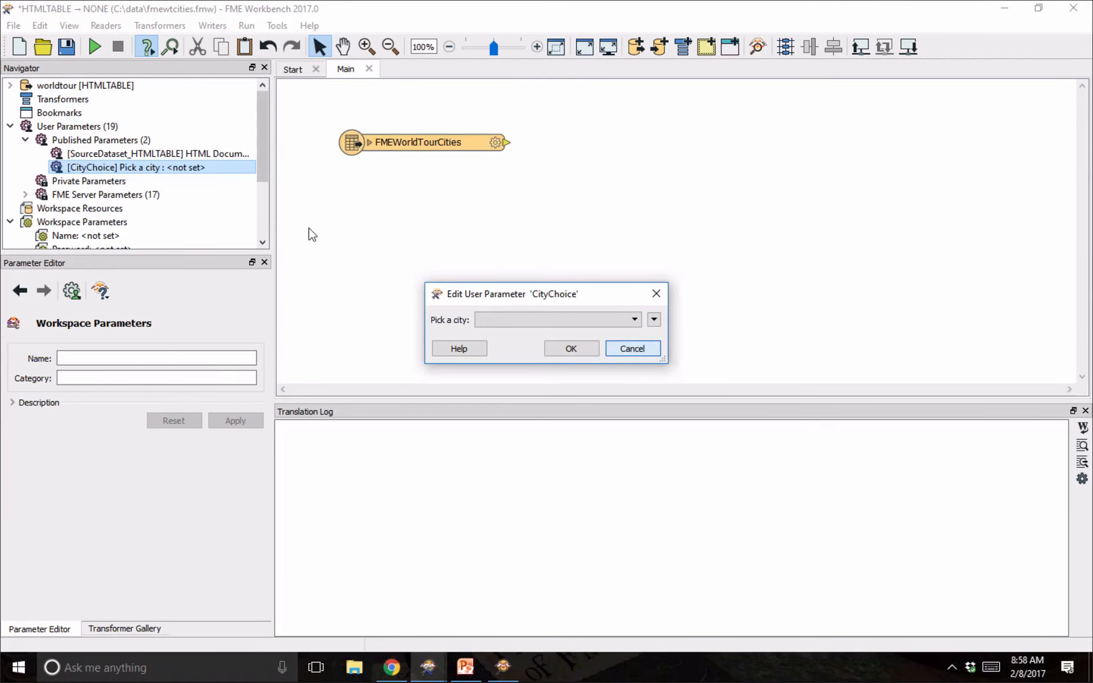
Open the definition of the CityChoice published parameter and review its type, name, prompt and configuration.
right_click(138, 169)
left_click(174, 191)
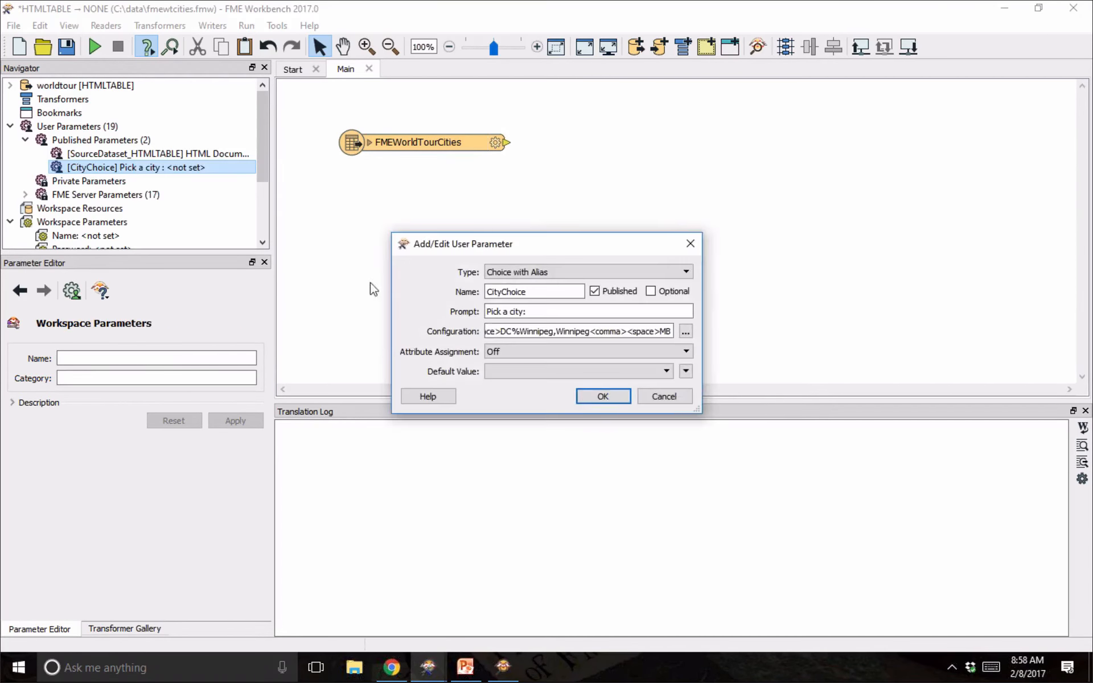
left_click(487, 274)
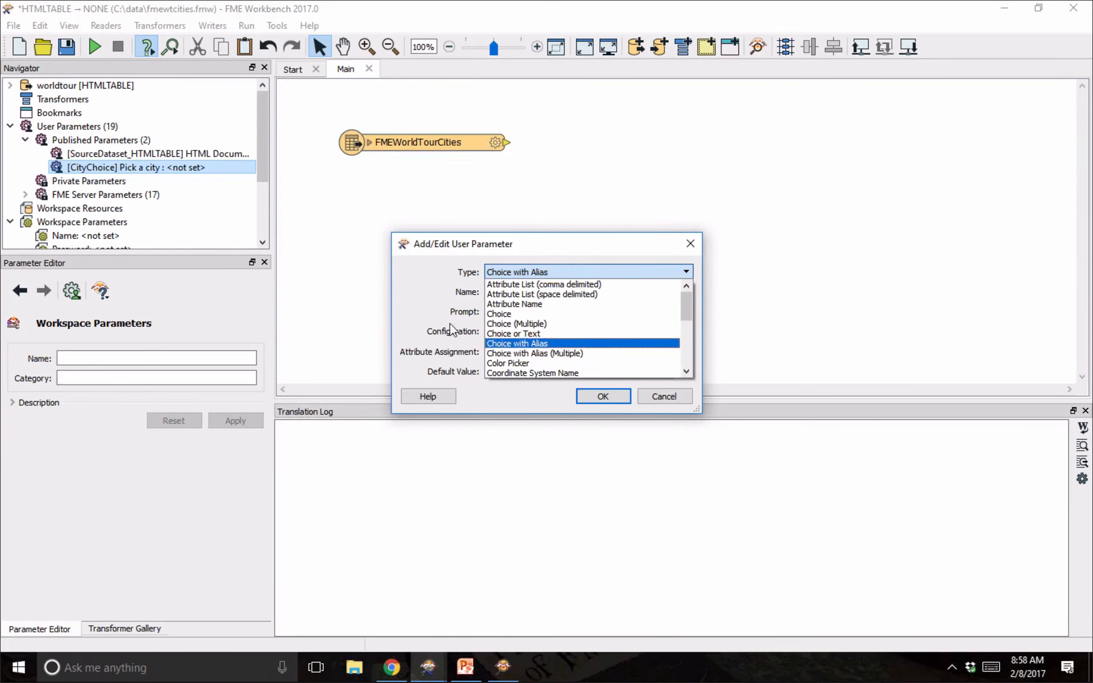
left_click(463, 295)
left_click(519, 290)
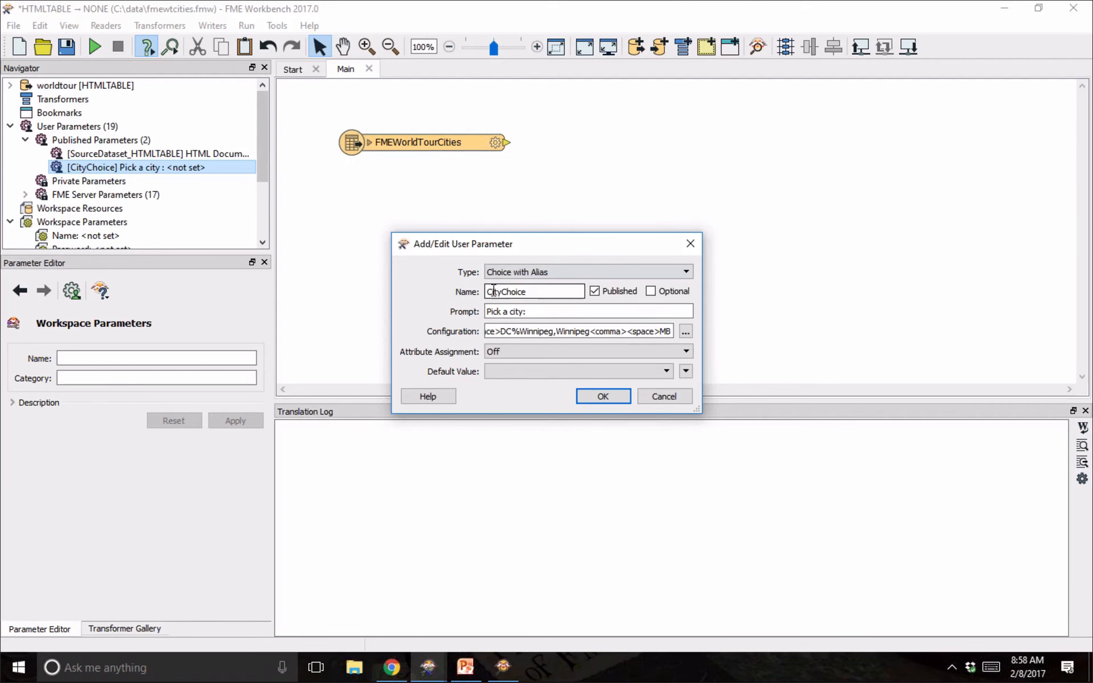
double_click(502, 291)
triple_click(520, 312)
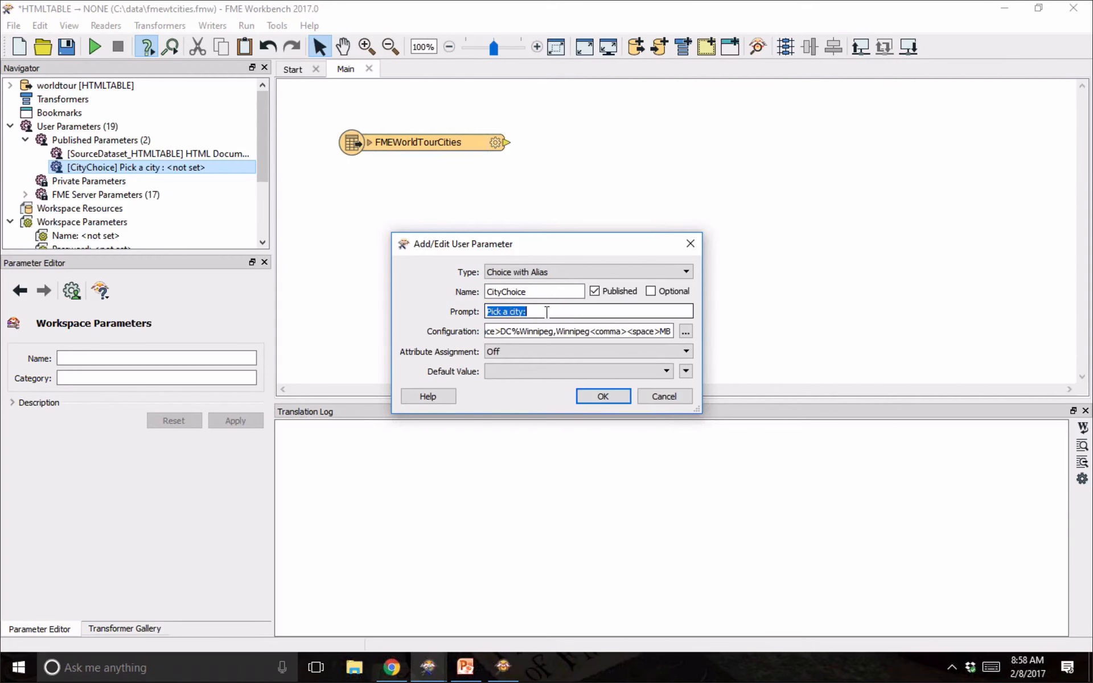
triple_click(529, 332)
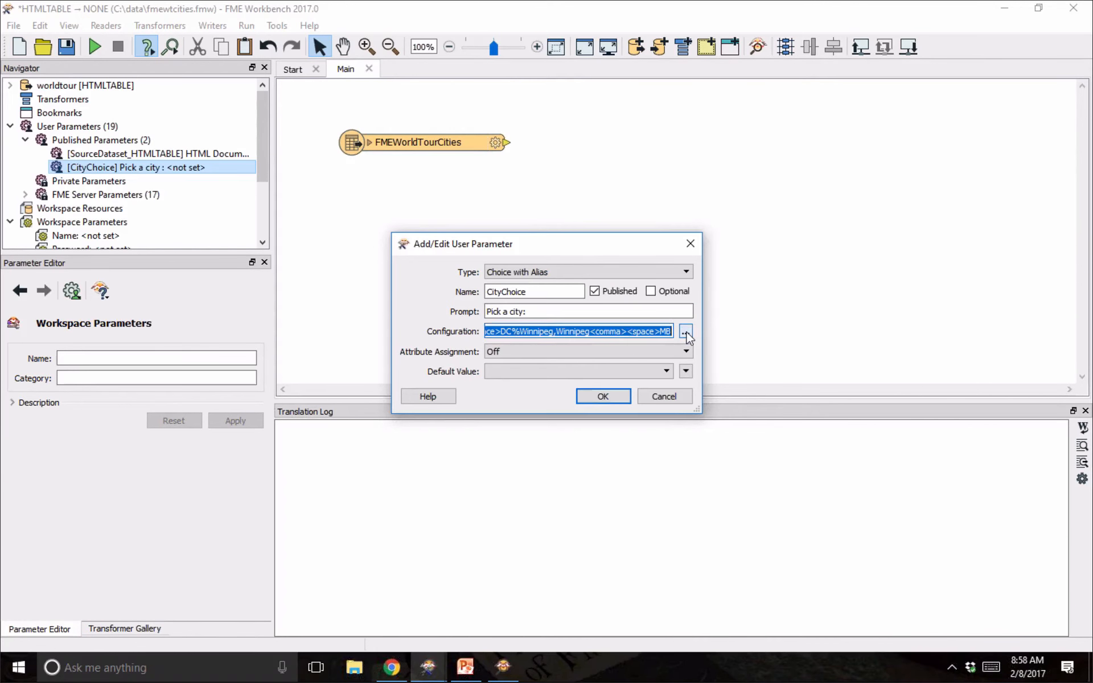
Examine the display names and matching values in CityChoice's list of choices and close the list.
left_click(686, 331)
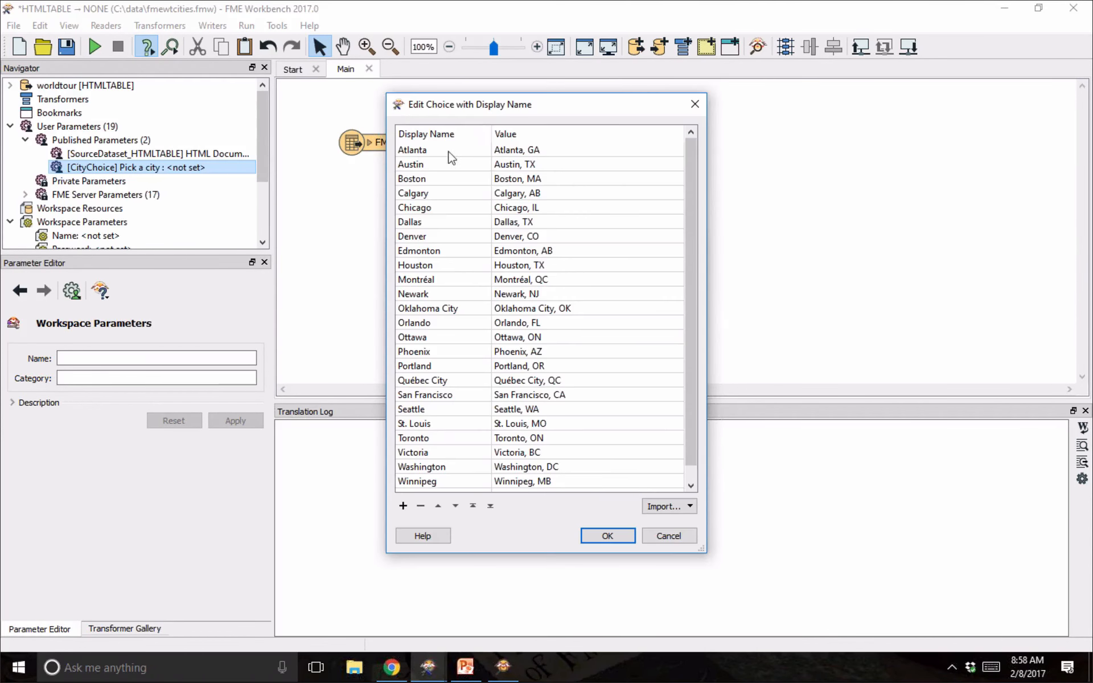
left_click(450, 152)
left_click(540, 152)
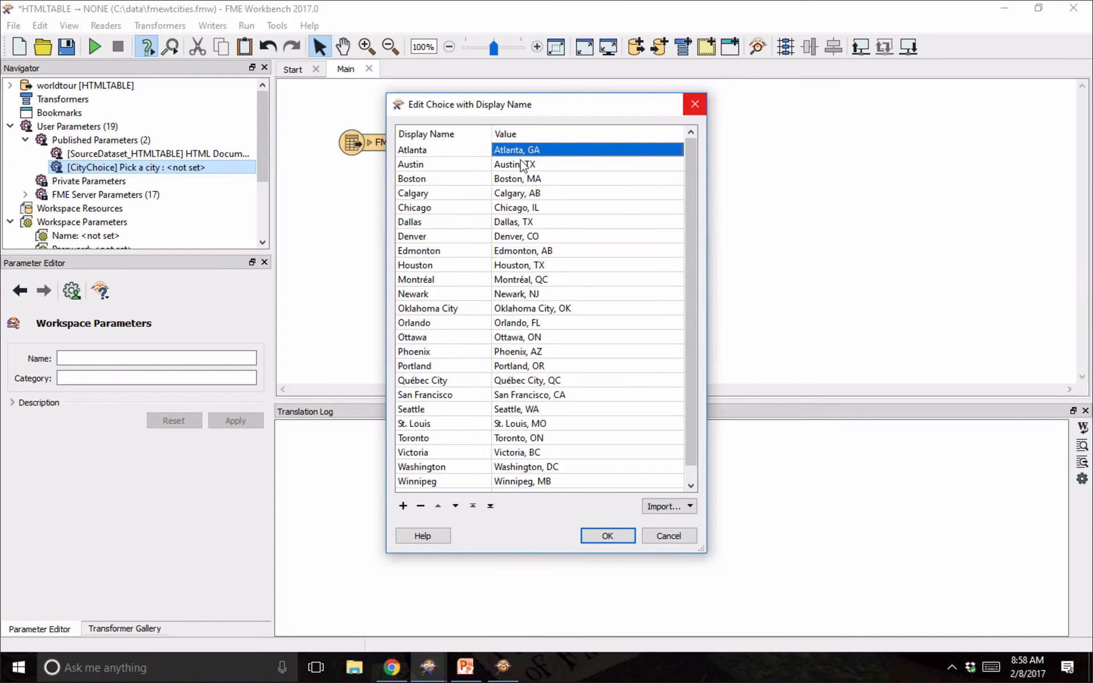
key("Return")
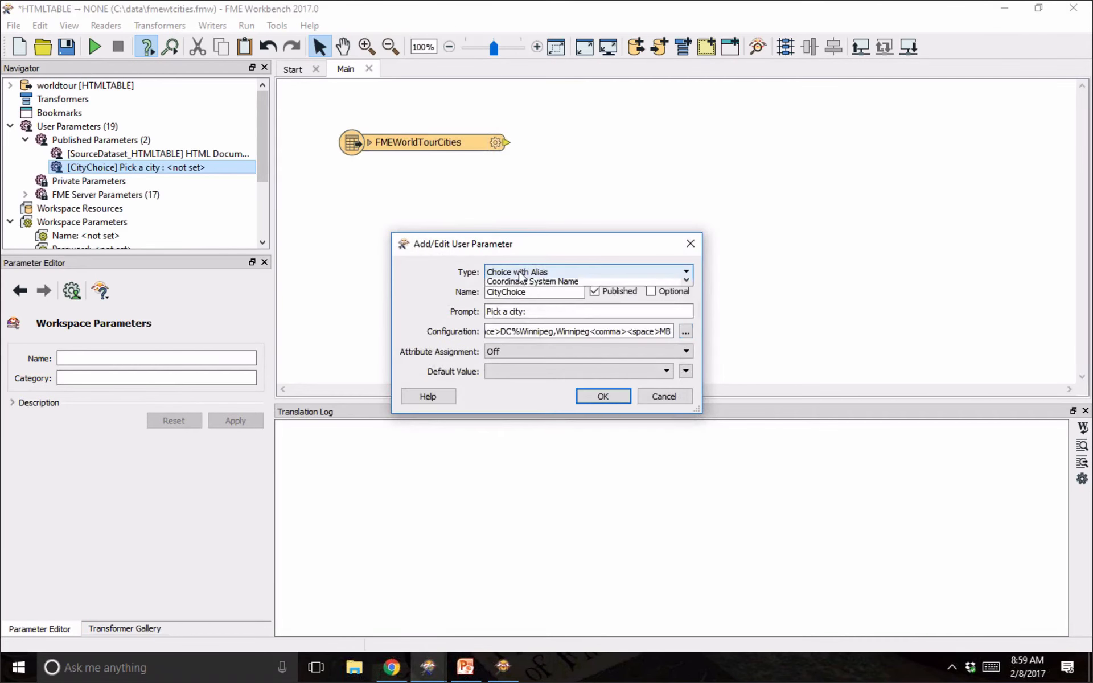
Look through the available parameter types, attribute assignment and default value for CityChoice, and leave its definition without saving.
left_click_drag(692, 318, 688, 288)
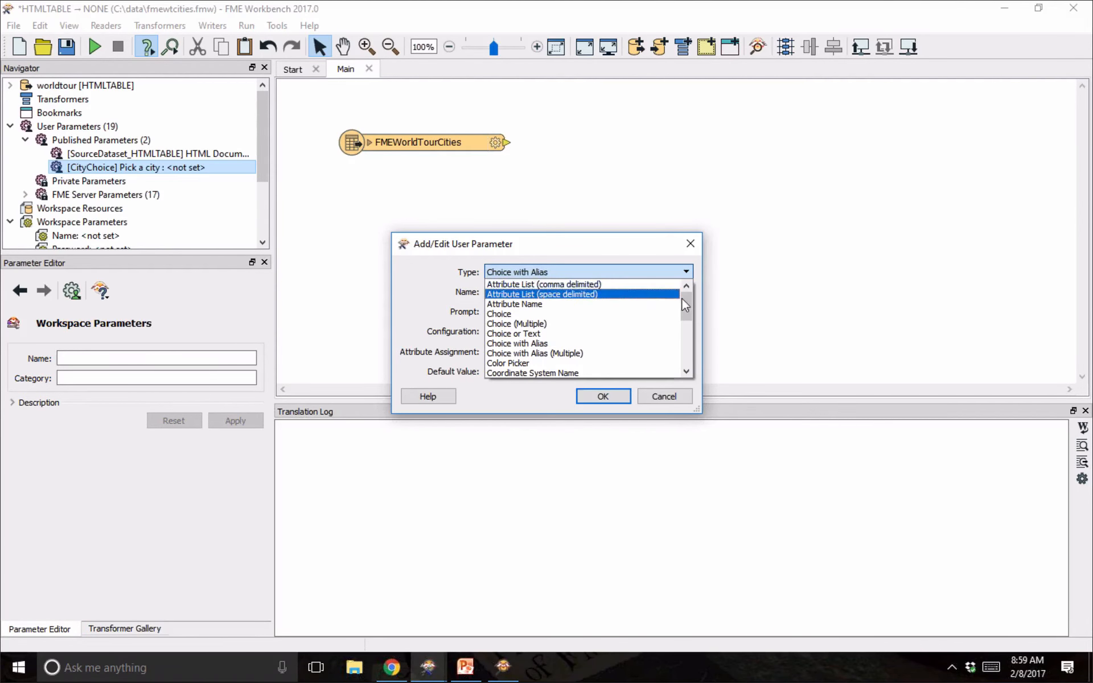
left_click(653, 259)
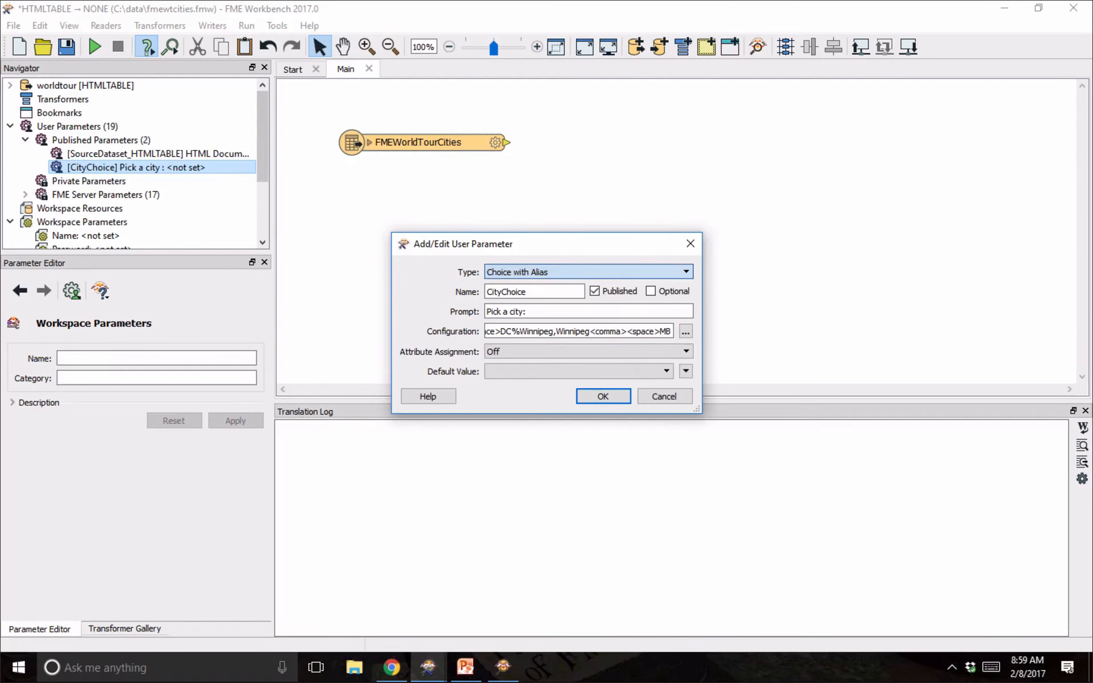
left_click(506, 351)
left_click(569, 372)
left_click(664, 397)
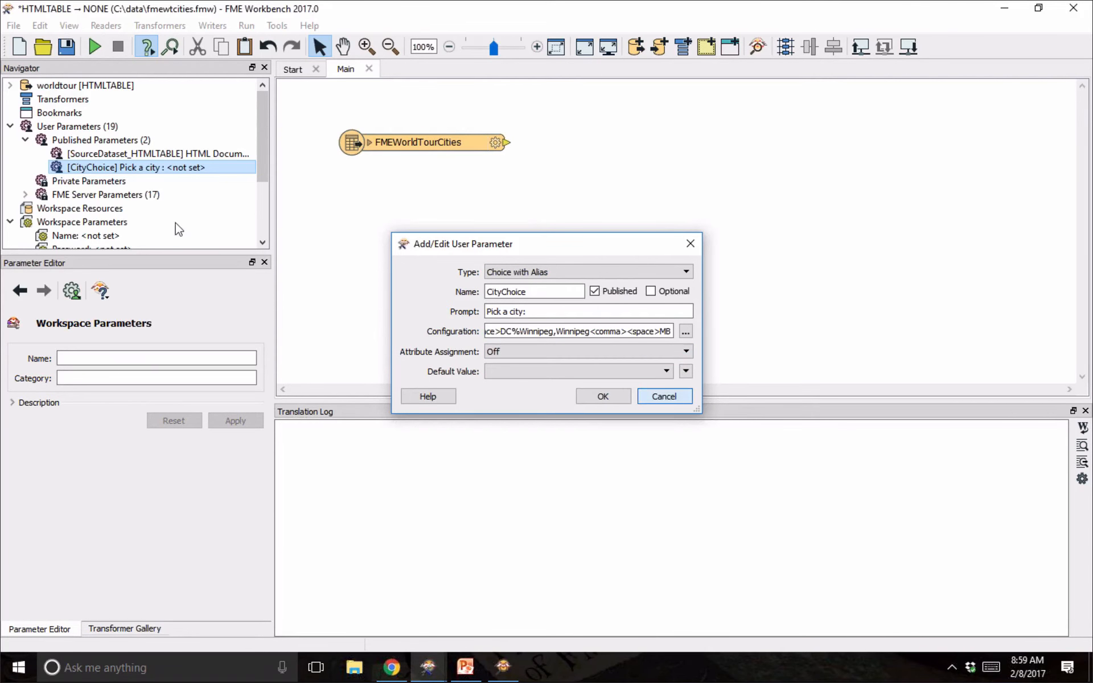
Reopen CityChoice's definition, check the import options for its list of choices, and cancel out of both dialogs.
right_click(89, 141)
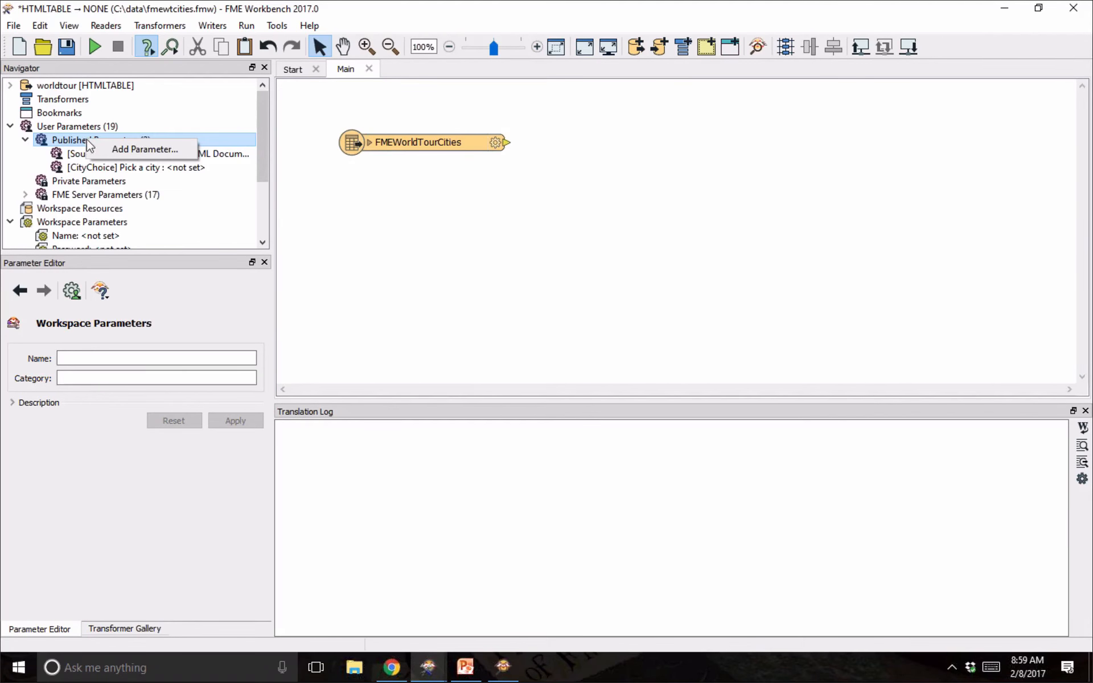
left_click(66, 129)
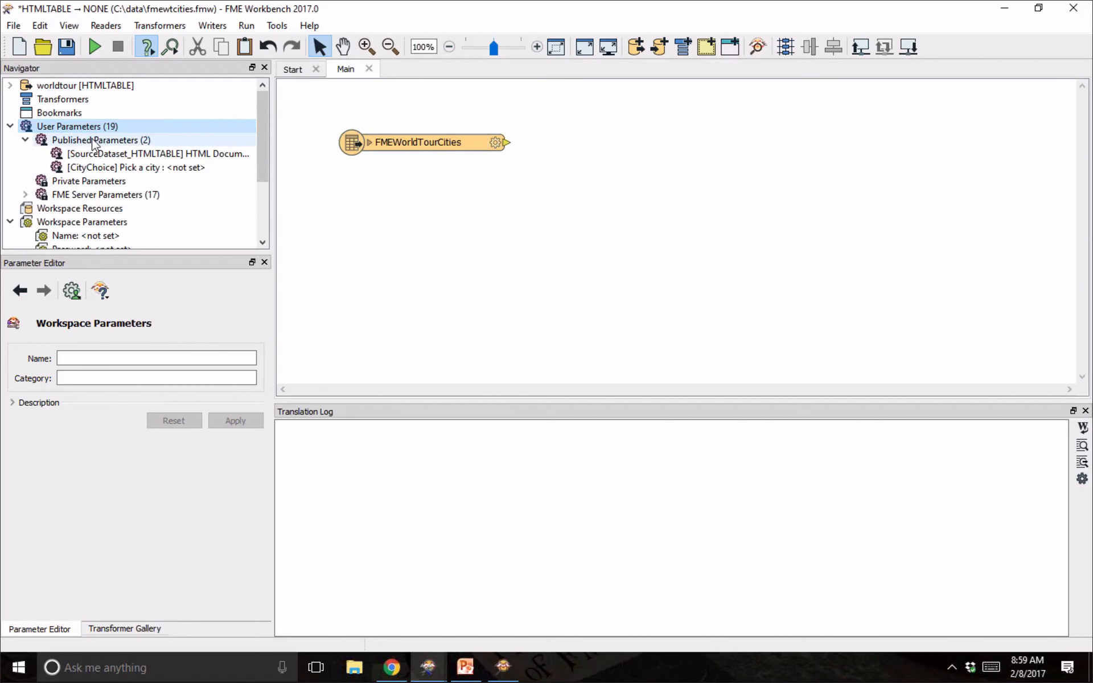
left_click(125, 169)
right_click(125, 169)
left_click(168, 194)
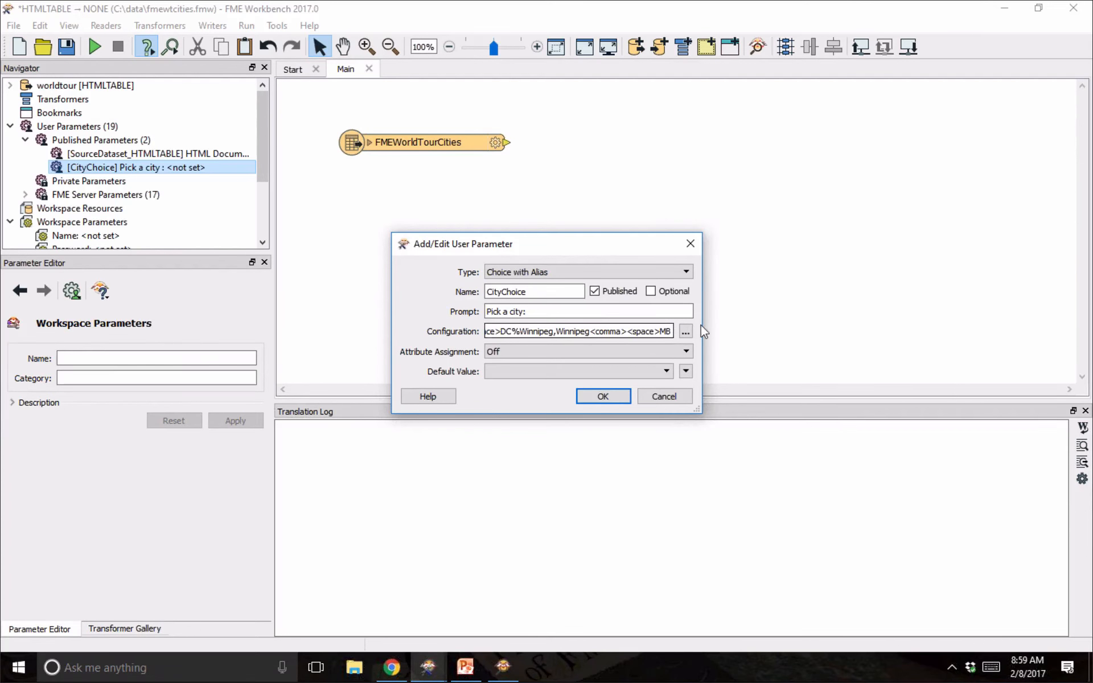
left_click(686, 331)
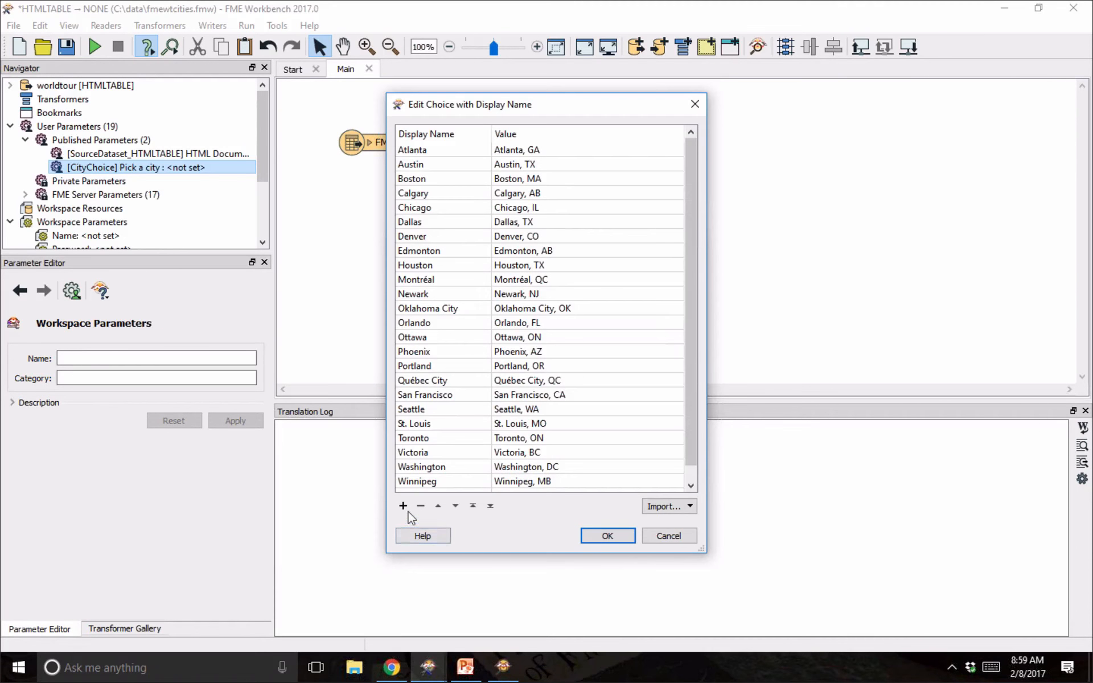
left_click(668, 511)
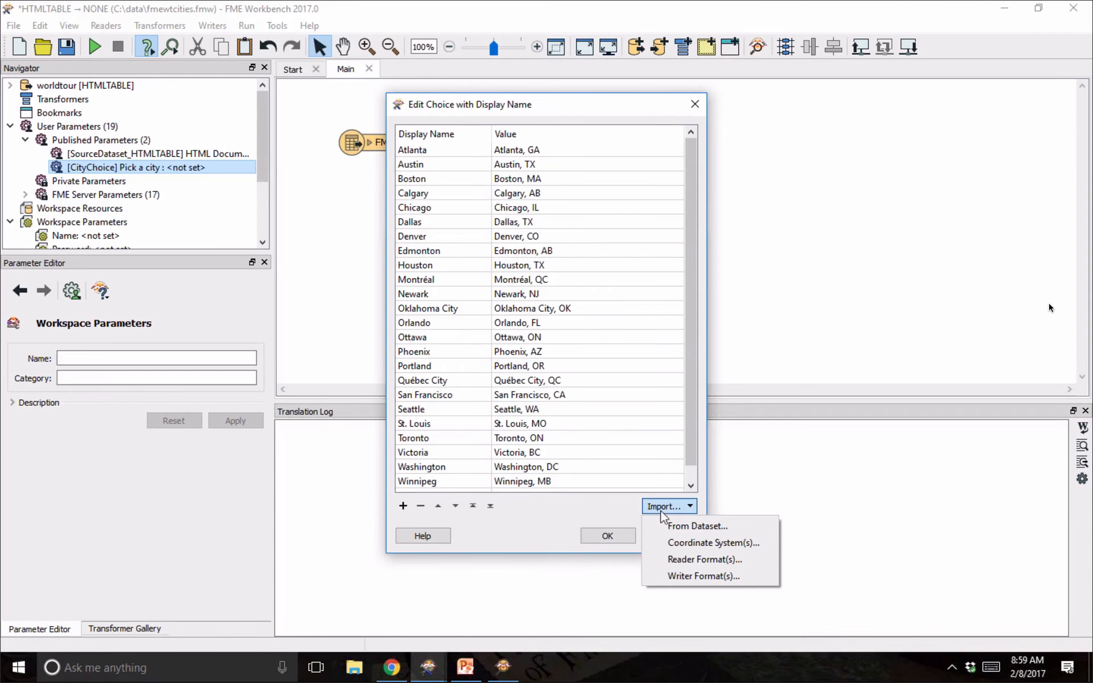
left_click(590, 508)
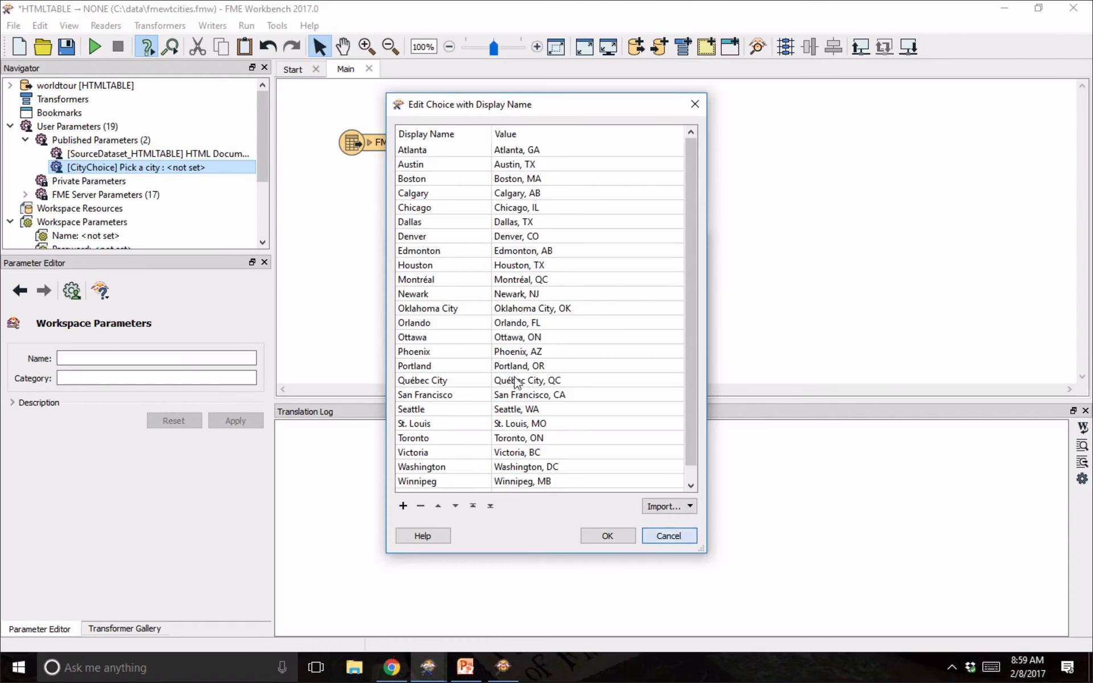
left_click(669, 536)
left_click(664, 398)
Start a new published user parameter of type Choice with Alias.
right_click(85, 142)
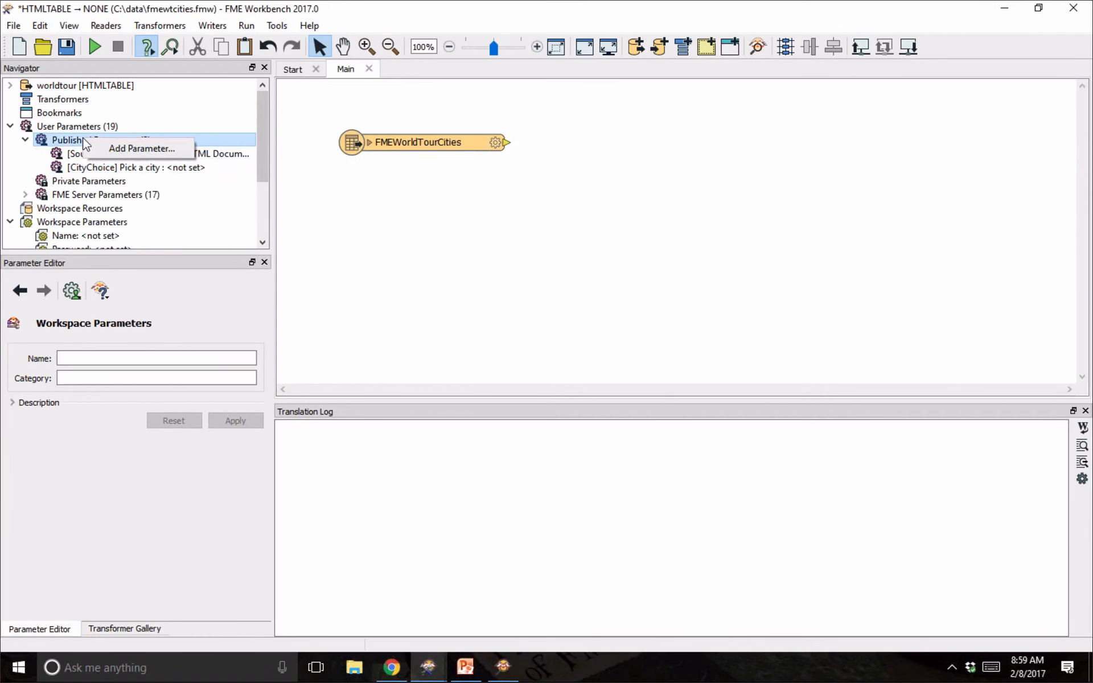
left_click(137, 148)
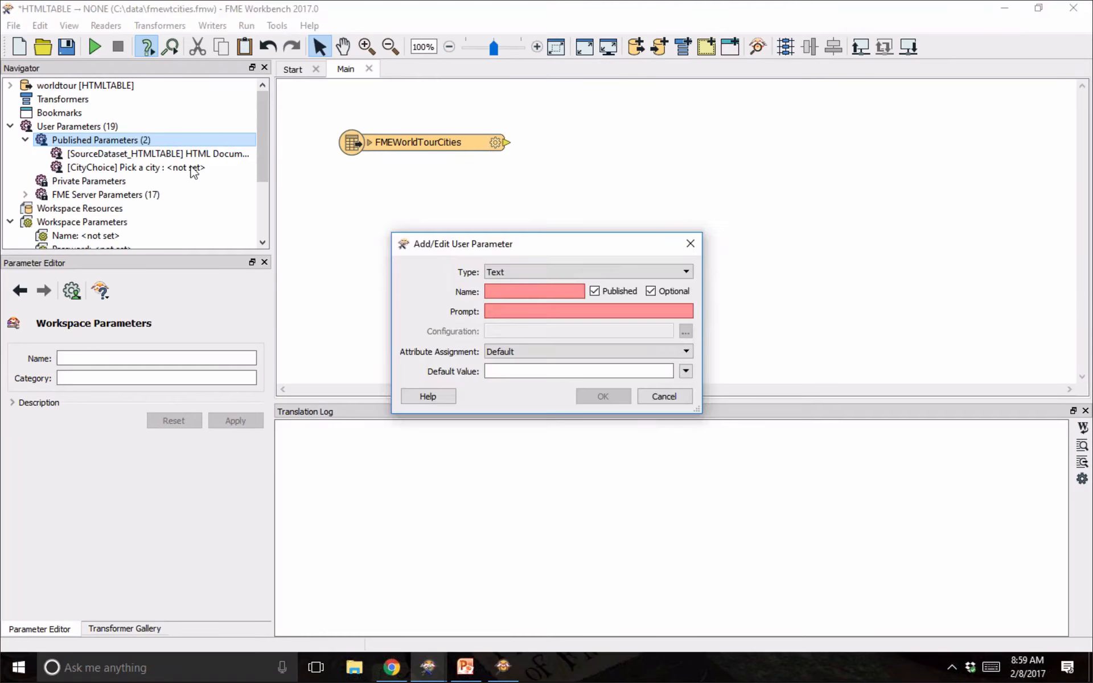
left_click(530, 272)
left_click_drag(686, 326, 684, 289)
left_click(565, 324)
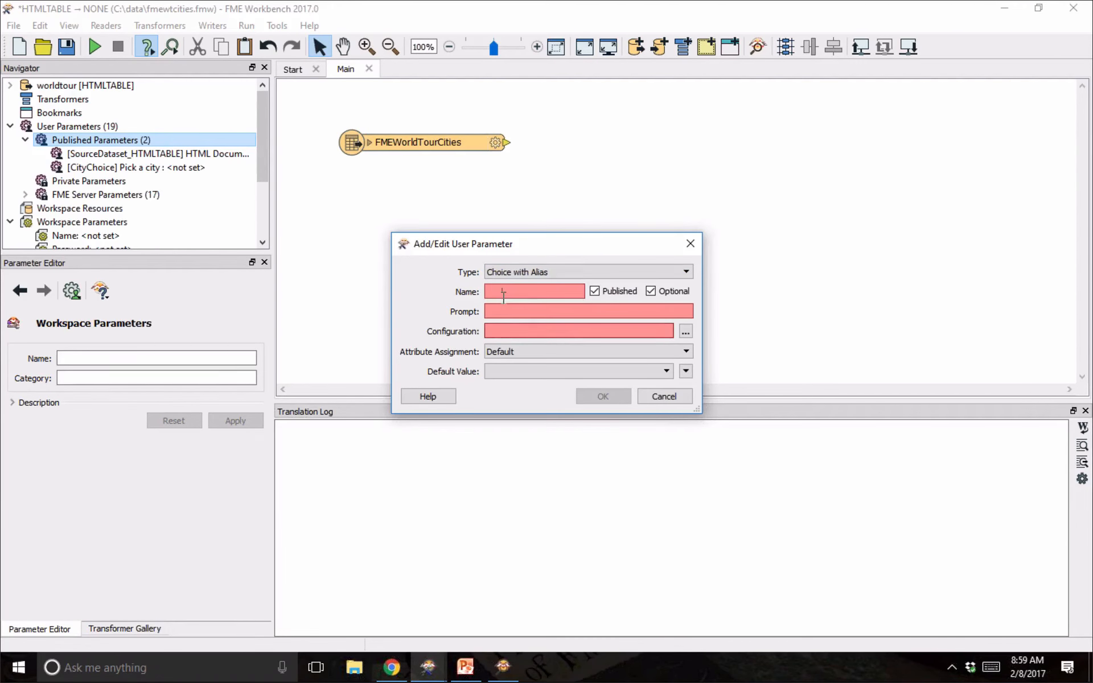
Name the new parameter Choice and set its prompt to "Pick a city:".
left_click(504, 294)
type("Cho")
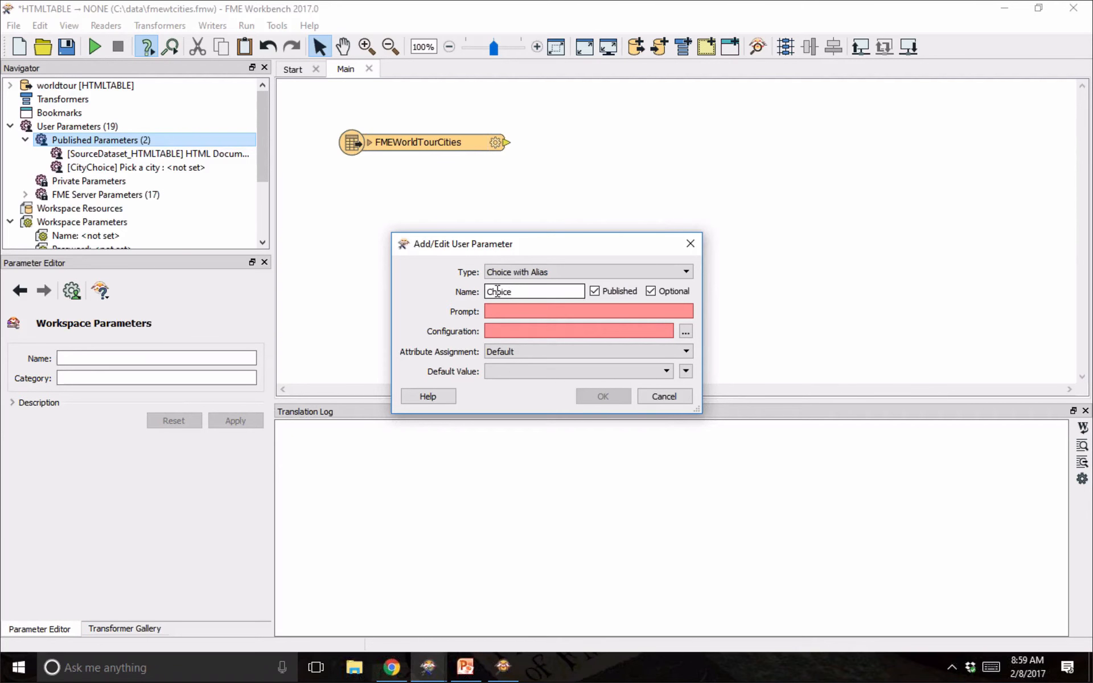
type("ice")
left_click(509, 311)
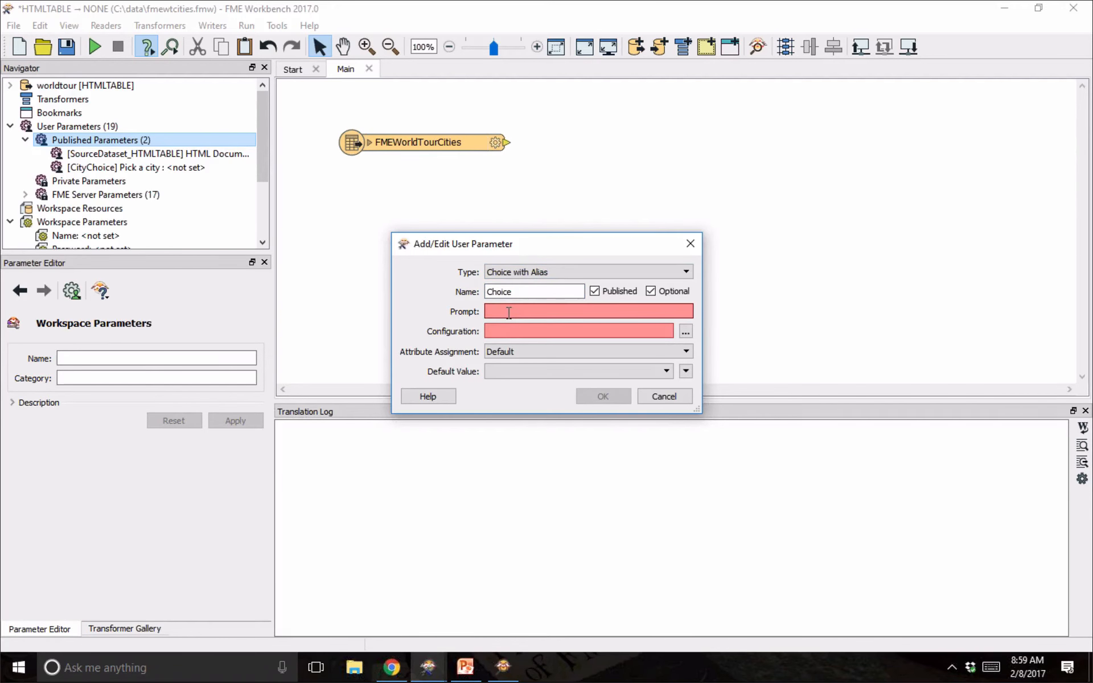
type("Pick a")
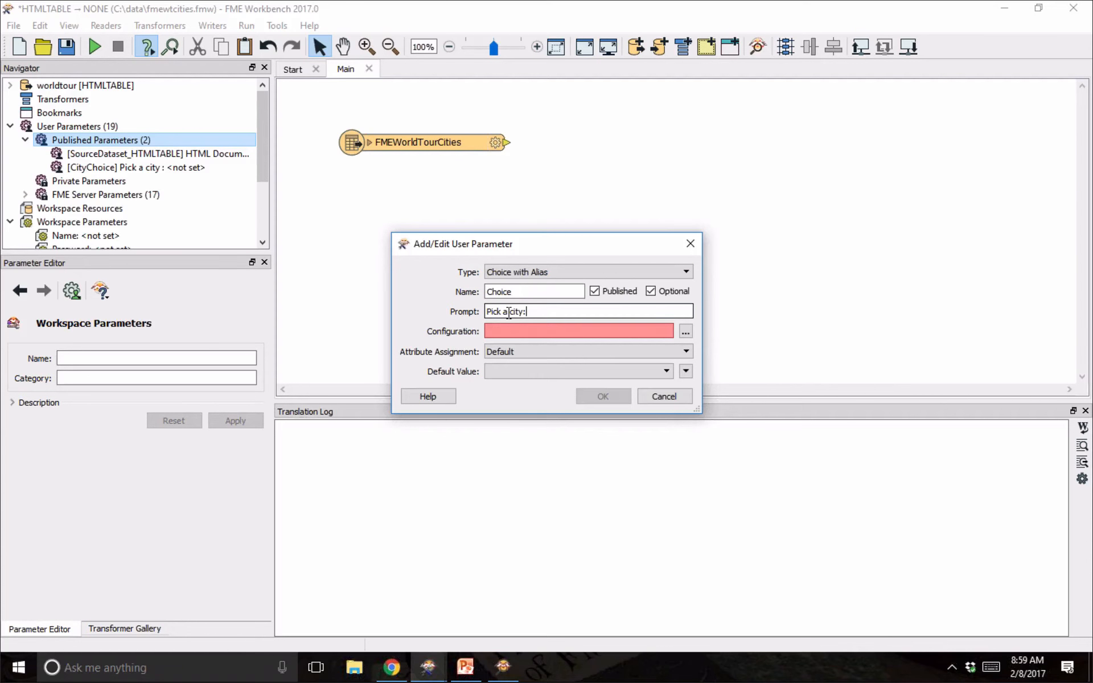
Complete the prompt "Pick a city:" and start importing the parameter's list of choices from a dataset in HTML Table format.
type(" city :")
left_click(686, 332)
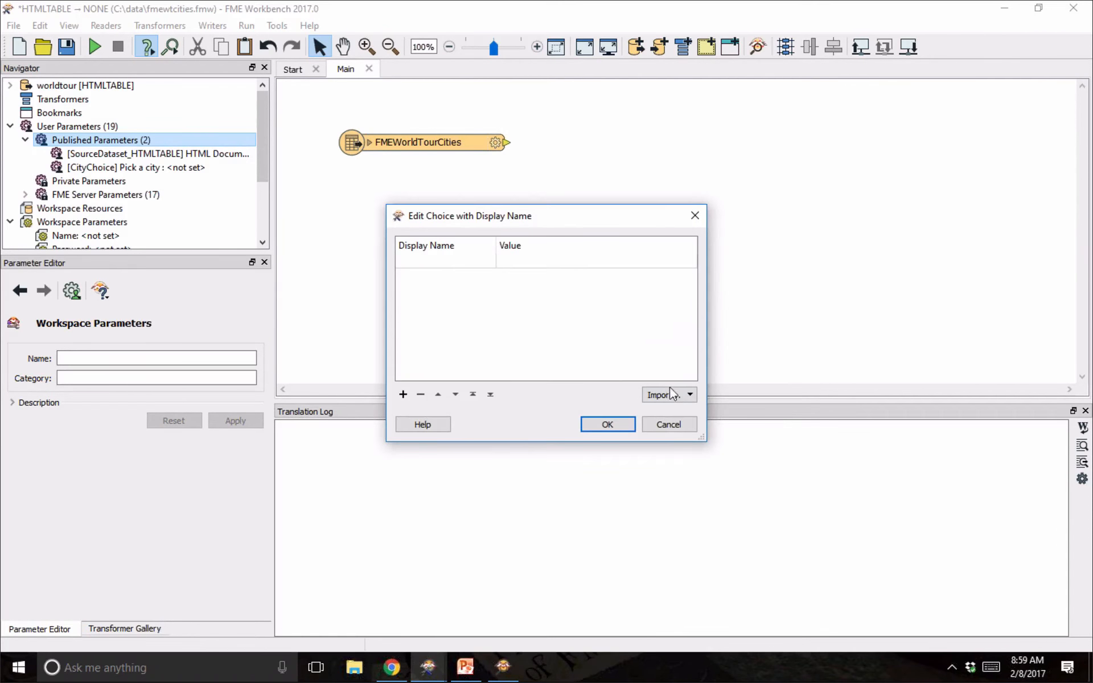
left_click(673, 394)
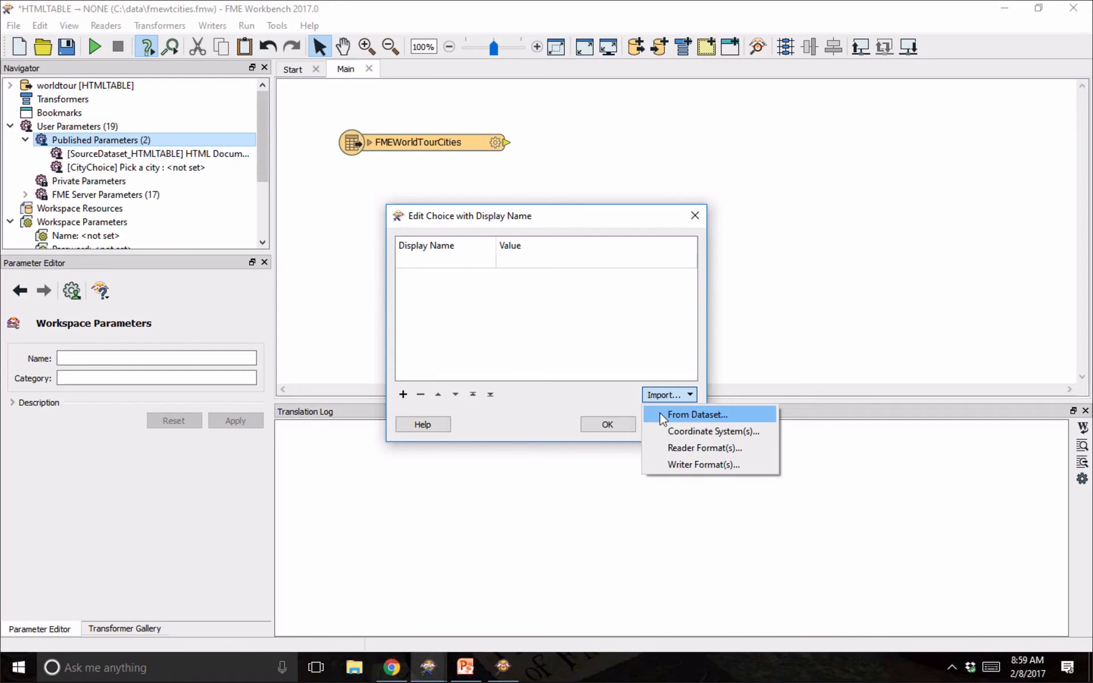
left_click(660, 414)
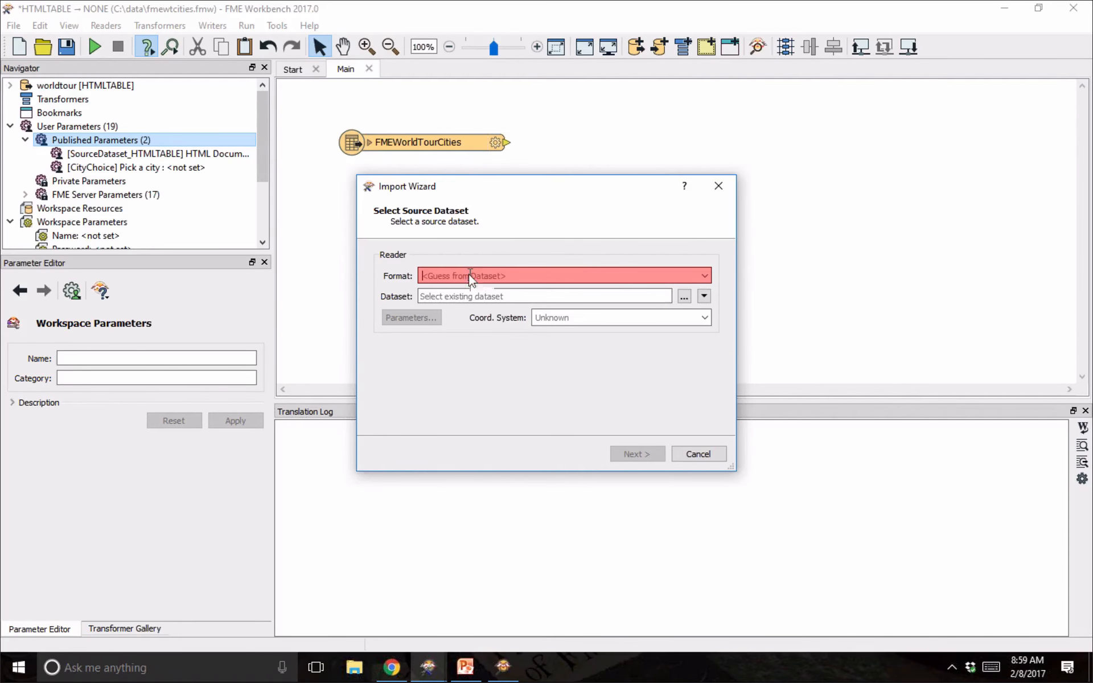
type("html")
key("Return")
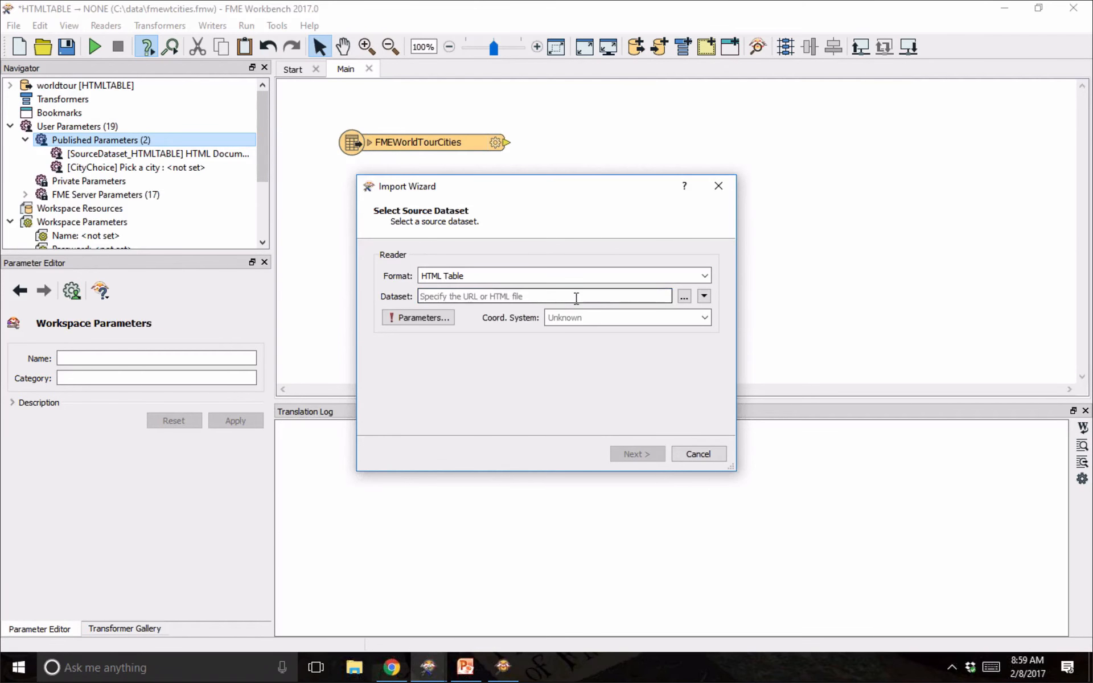
Copy the FME World Tour 2017 page address from the browser and use it as the import dataset, continuing to the feature types.
left_click(393, 669)
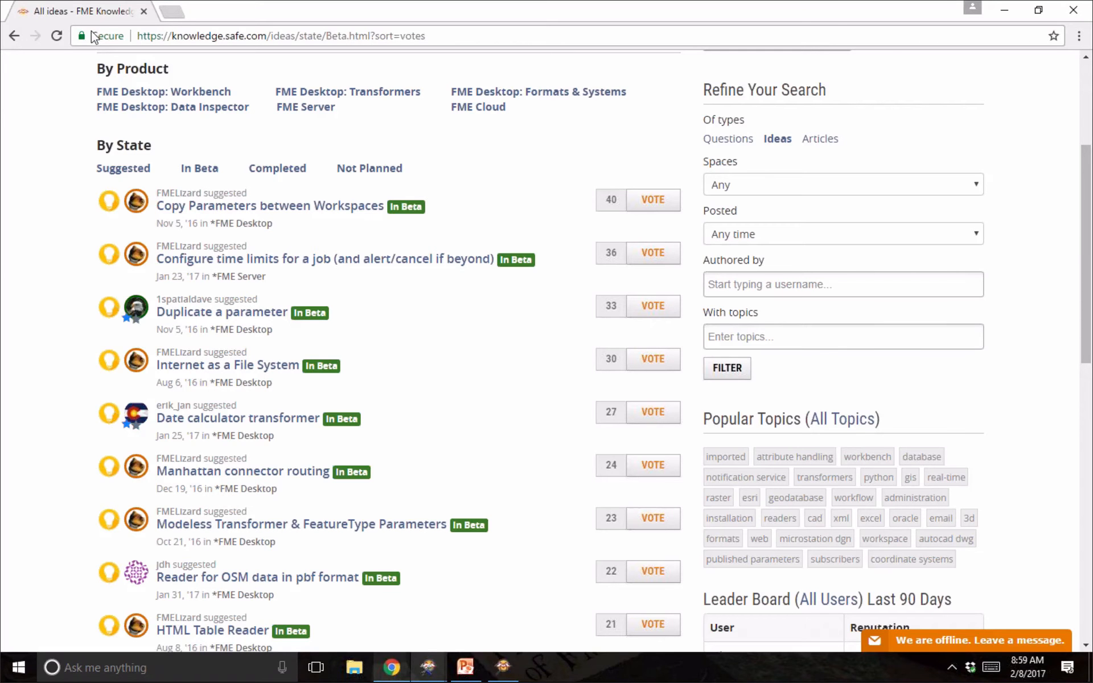
left_click(13, 35)
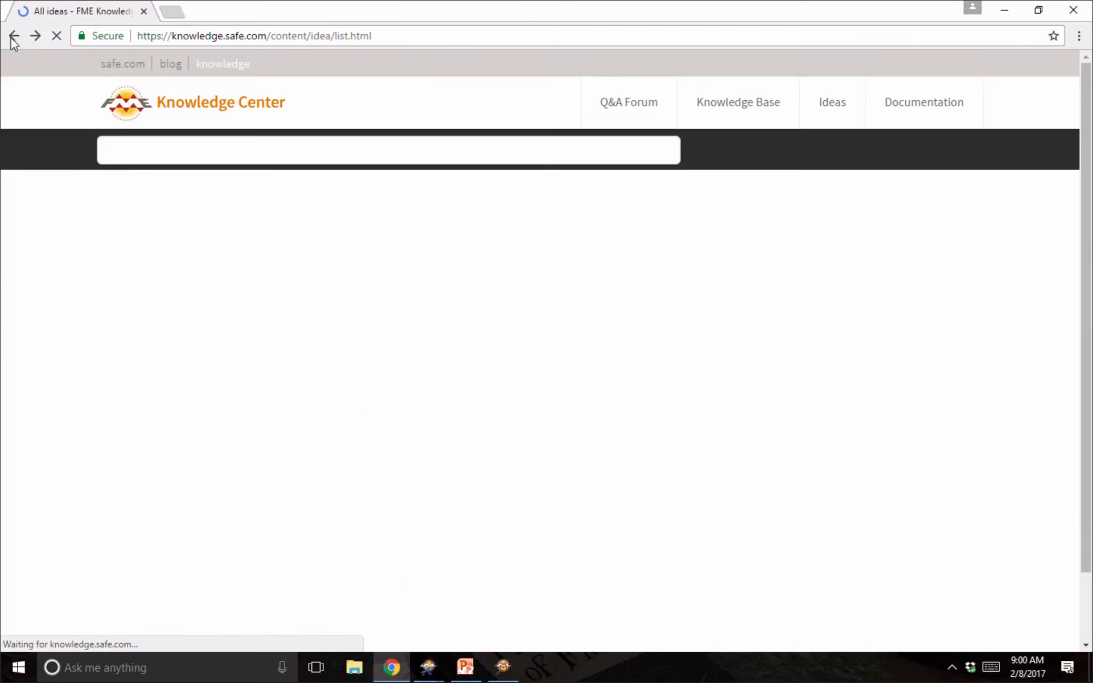
left_click(12, 36)
left_click(12, 37)
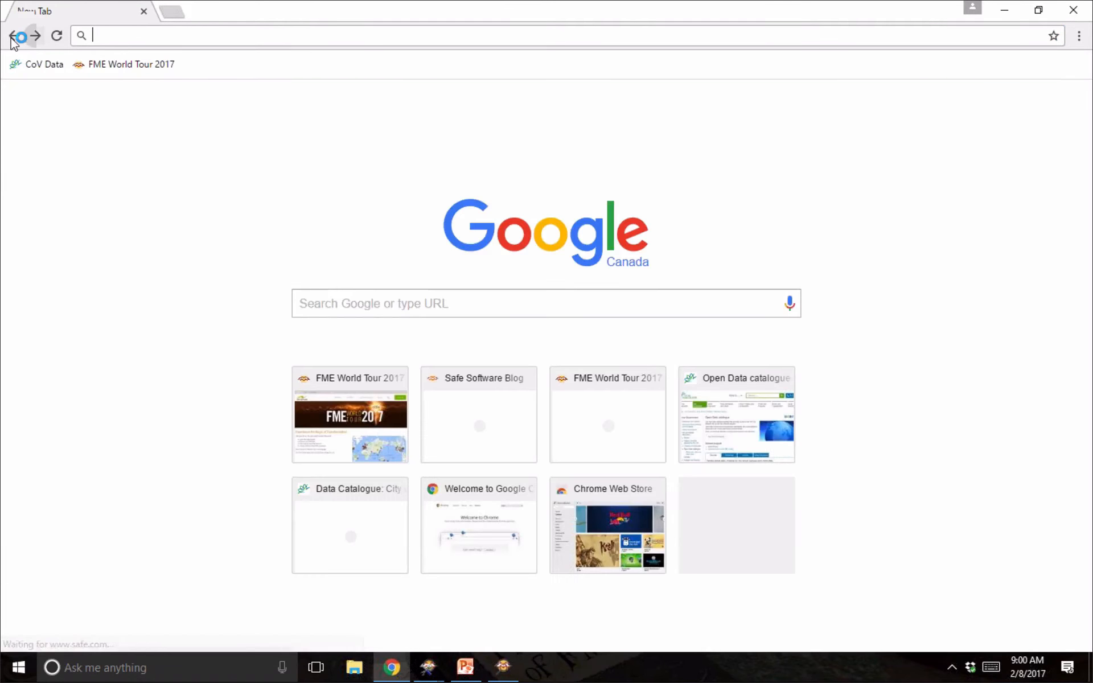
right_click(155, 29)
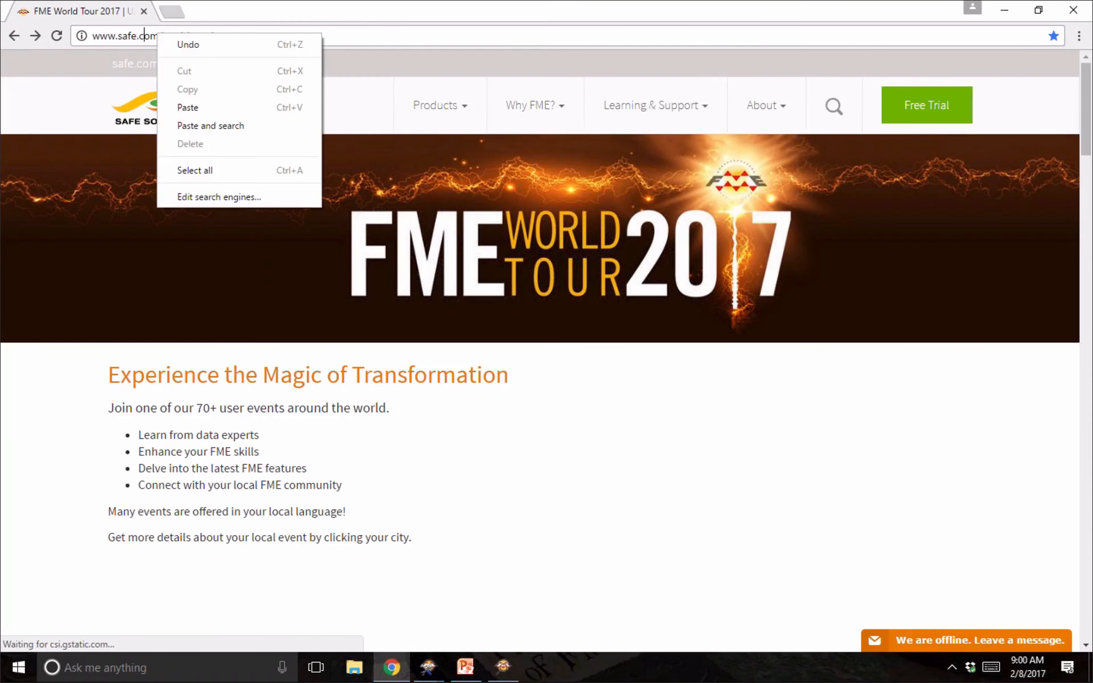
left_click(134, 35)
key("ctrl+c")
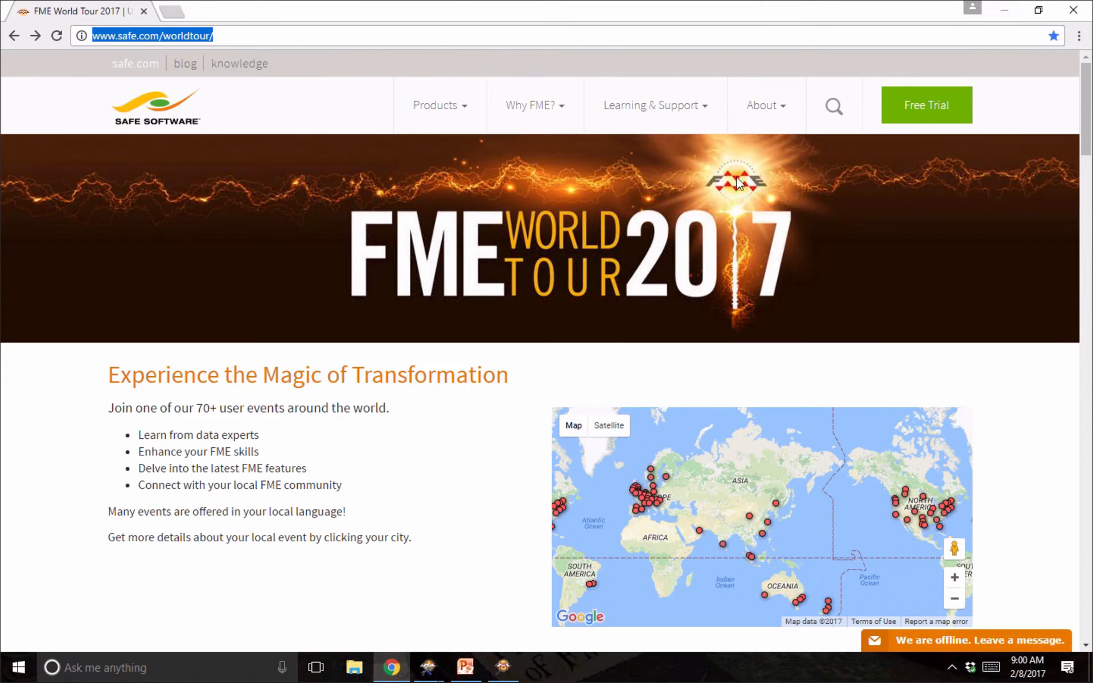
left_click(1004, 10)
key("ctrl+v")
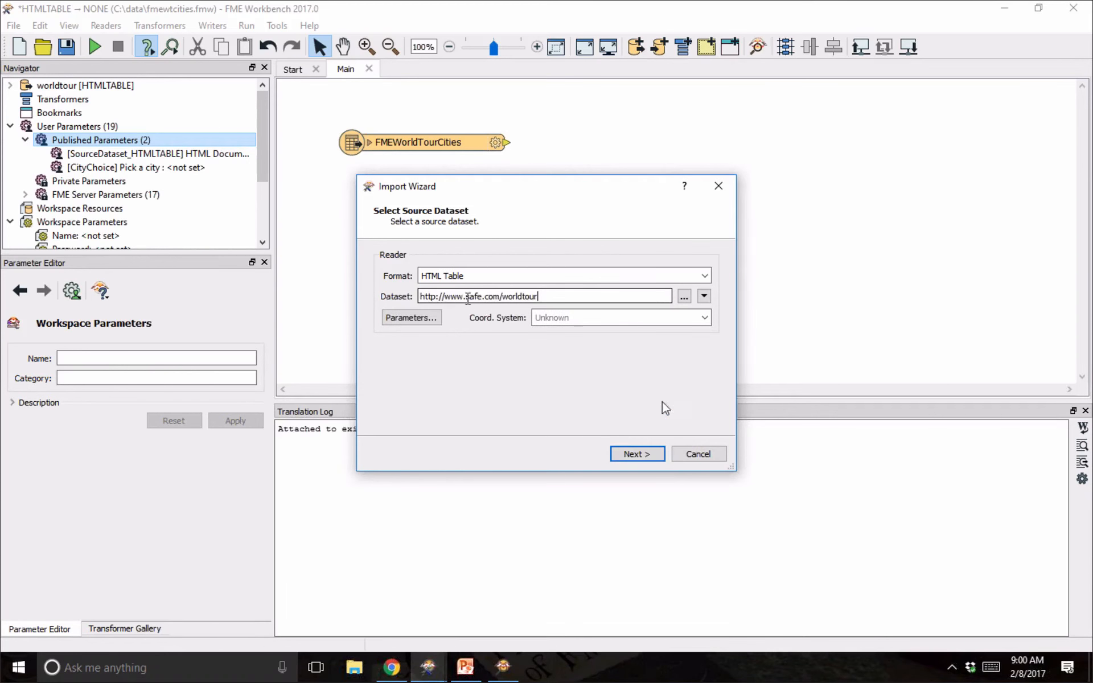
left_click(636, 455)
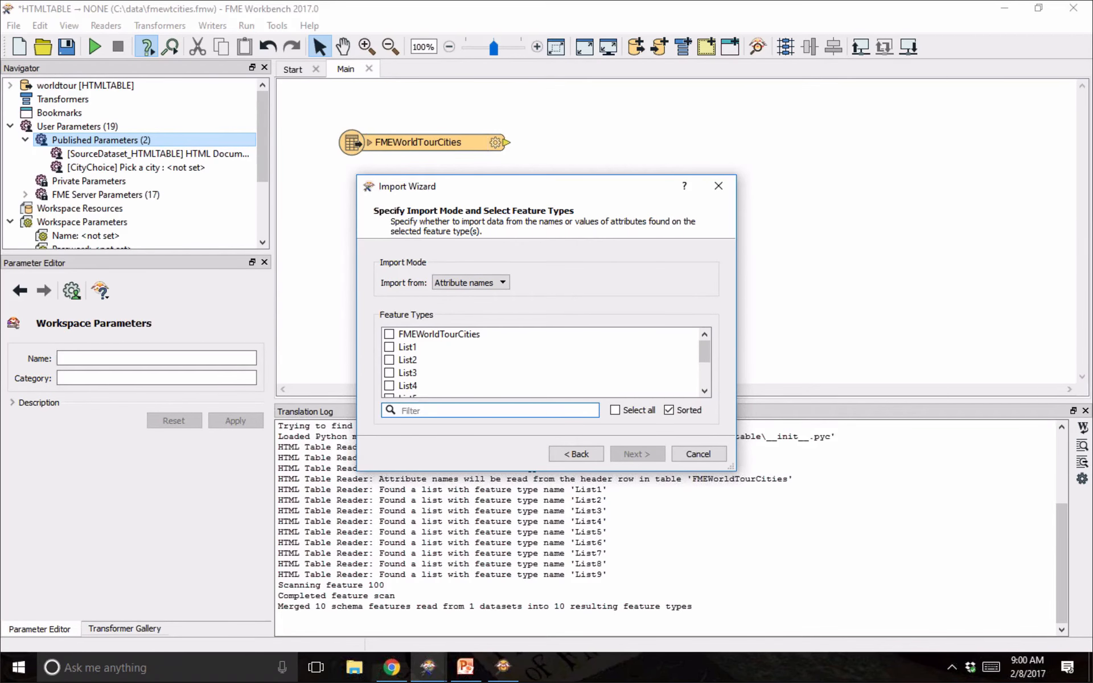
Select the FMEWorldTourCities feature type, set the import mode to Attribute values, and proceed to the attribute selection.
left_click_drag(730, 467, 857, 546)
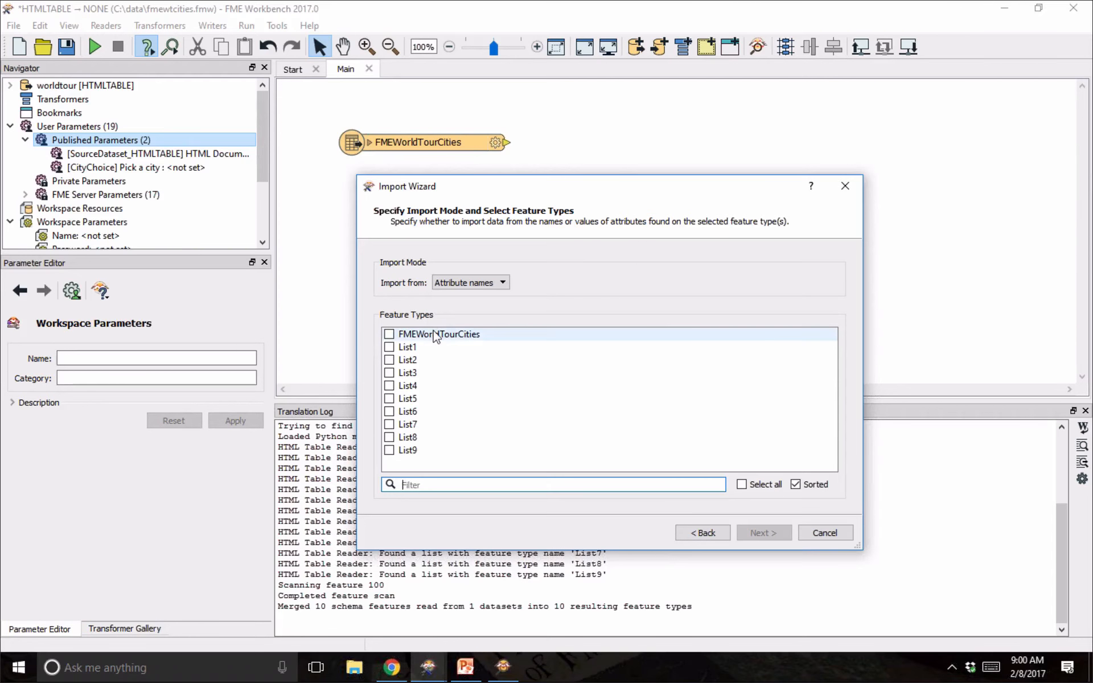
left_click(435, 336)
left_click(769, 532)
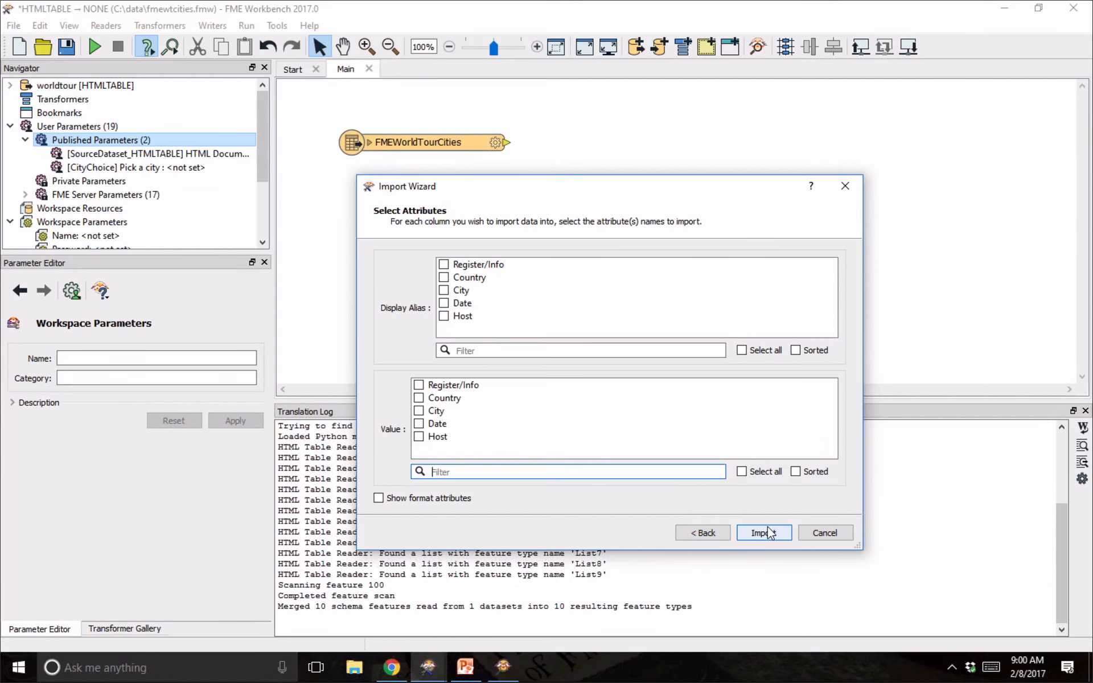
left_click(703, 533)
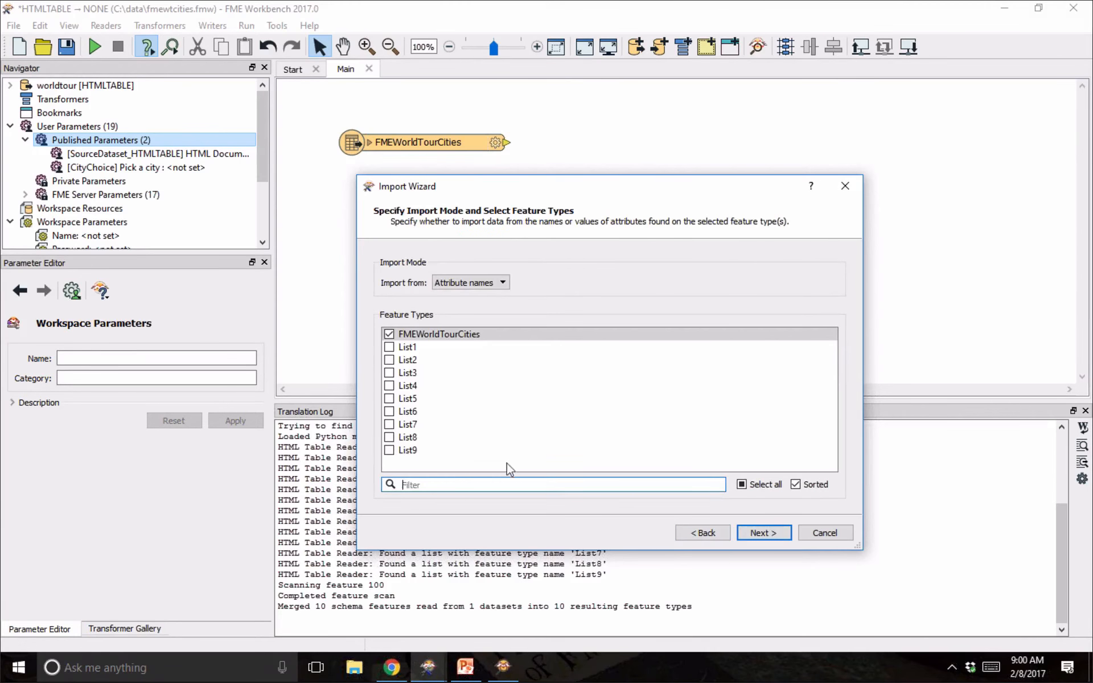
left_click(472, 283)
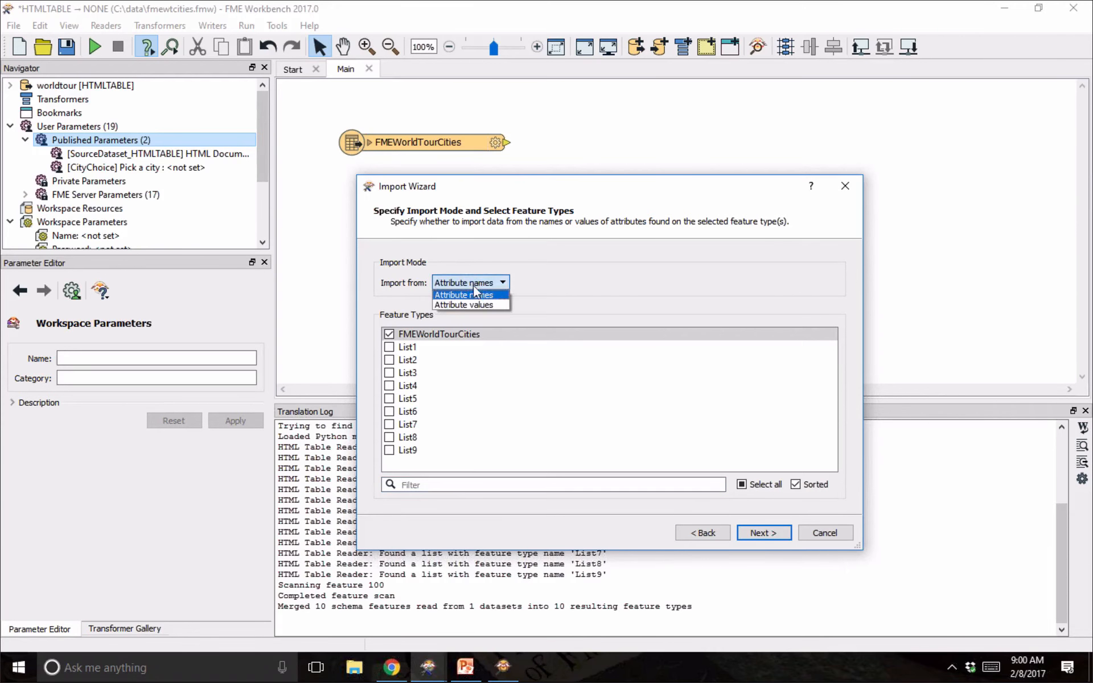
left_click(482, 305)
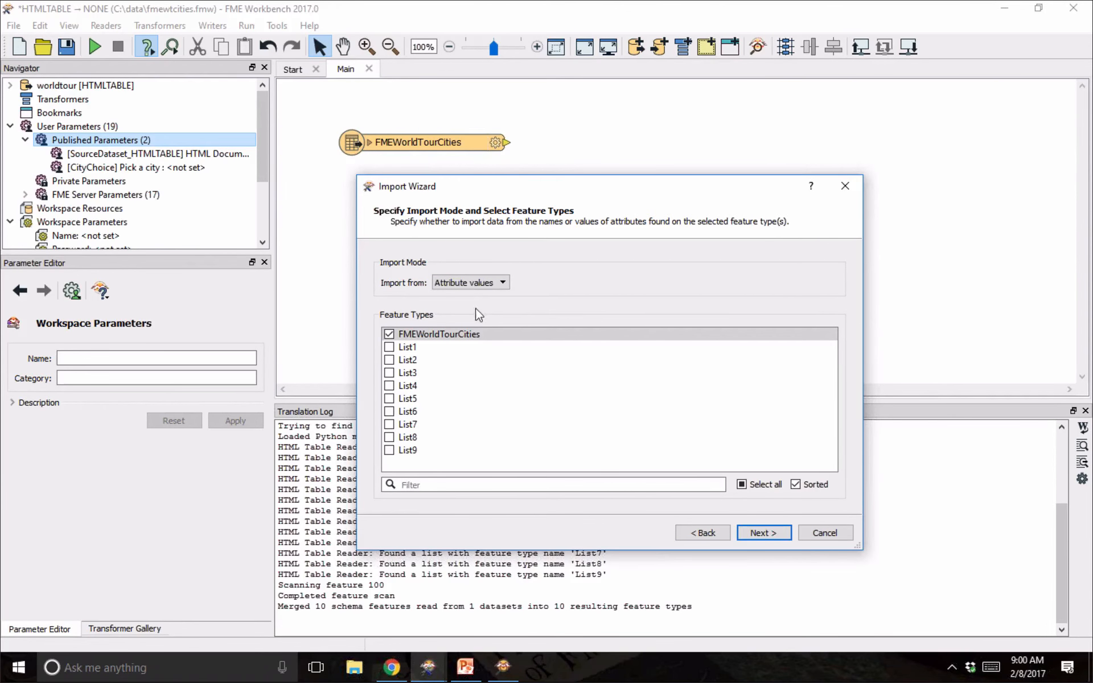
left_click(767, 536)
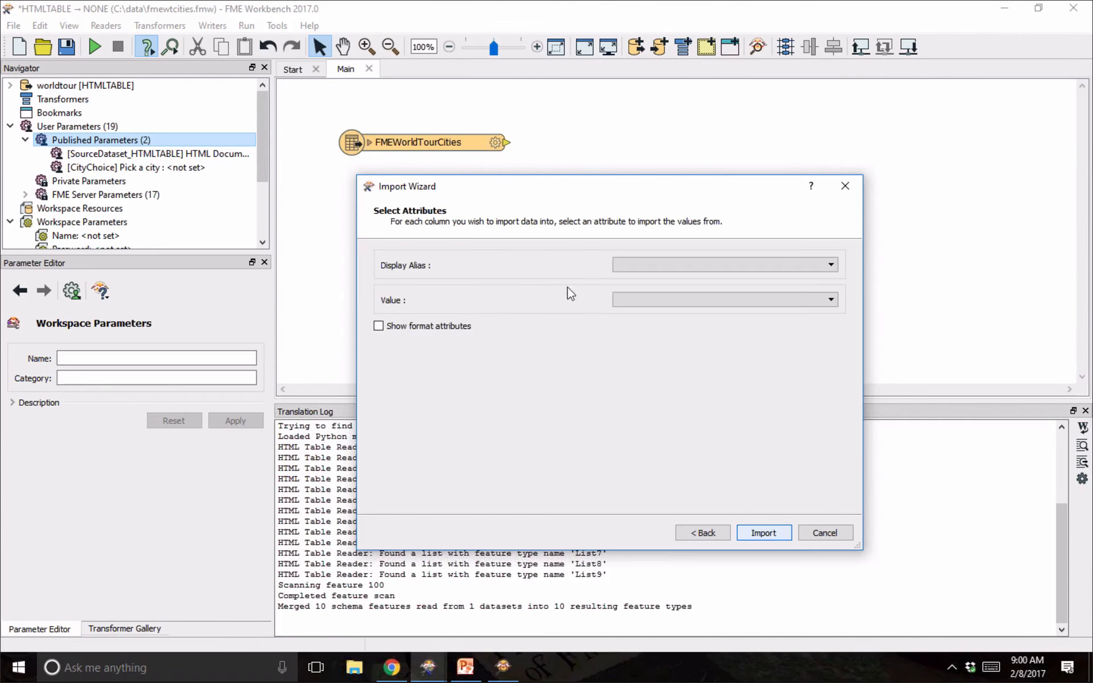
Use the City attribute for both the display alias and the value, and import the choices.
left_click(645, 267)
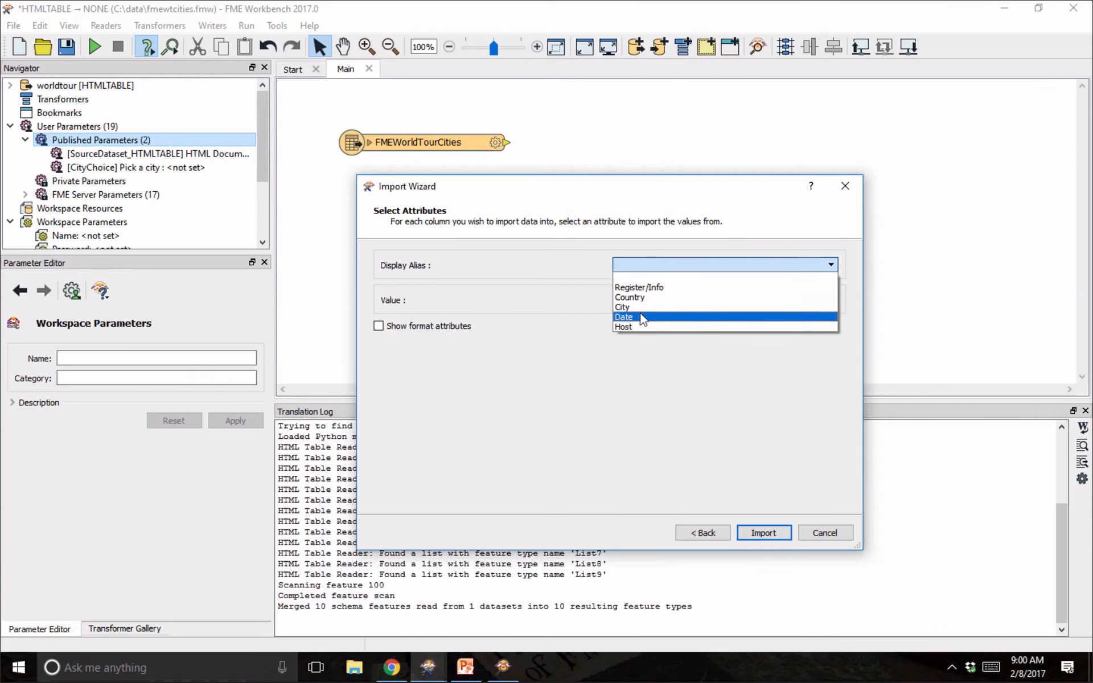
left_click(631, 307)
left_click(630, 299)
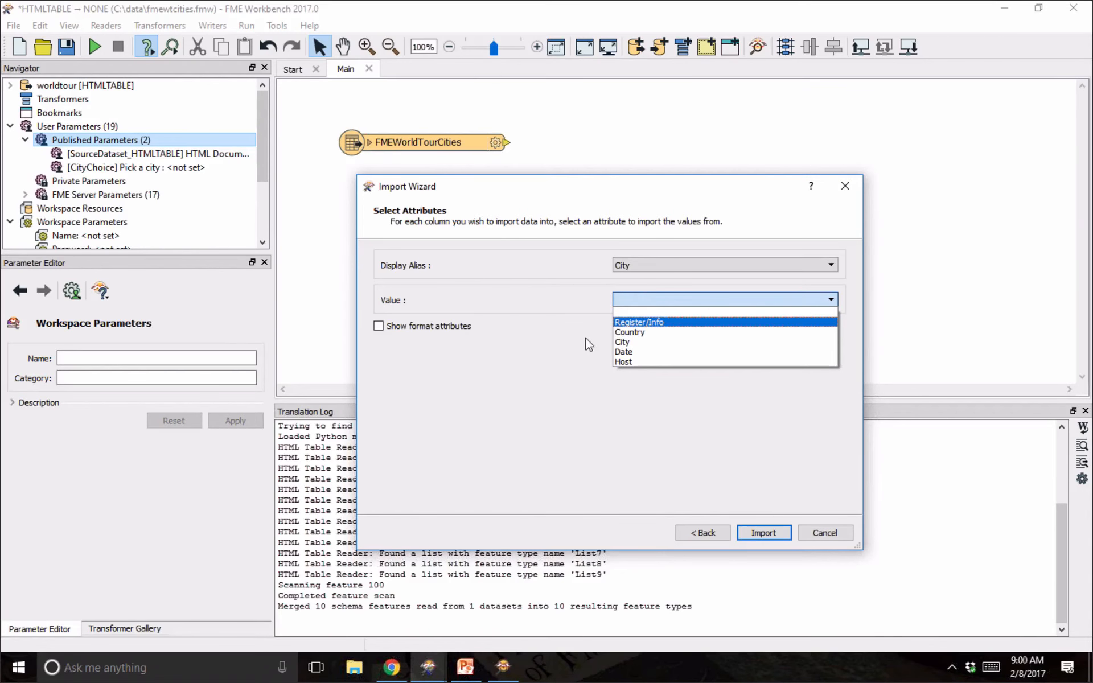
left_click(651, 341)
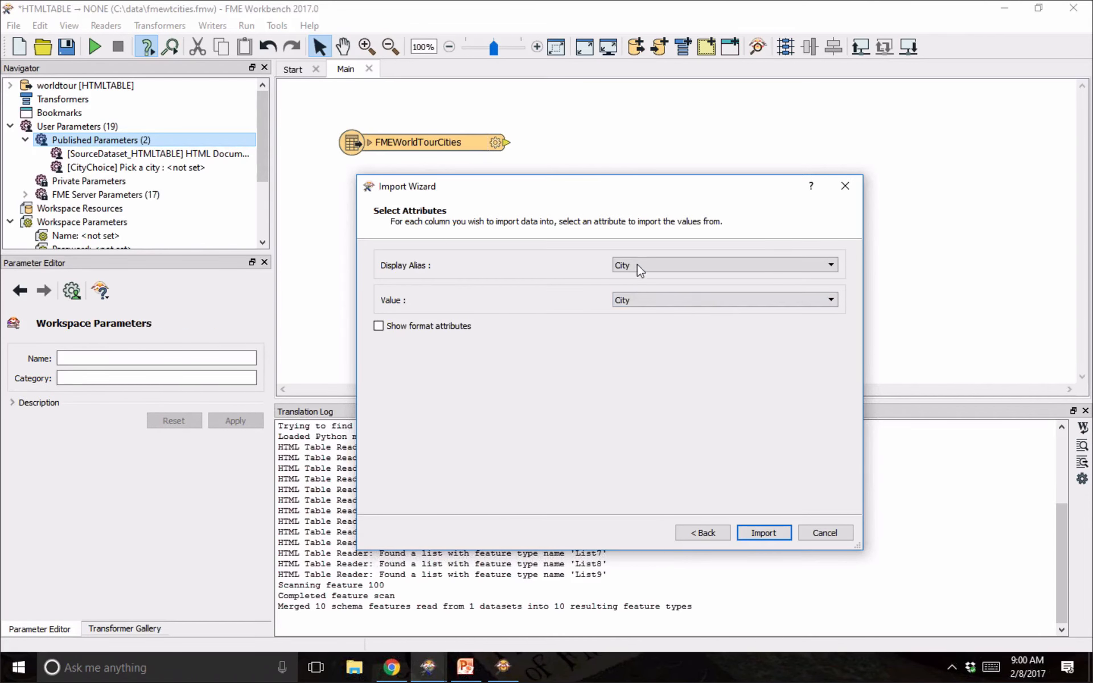
left_click(764, 533)
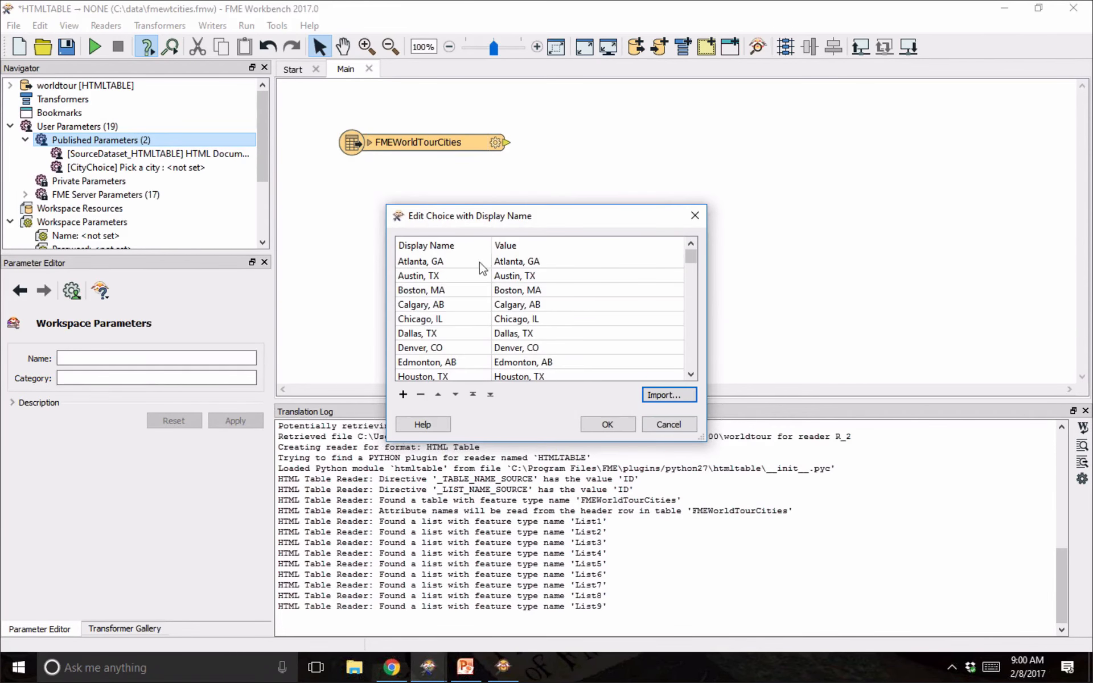
Shorten the display name of the Atlanta, GA choice to Atlanta.
left_click(451, 267)
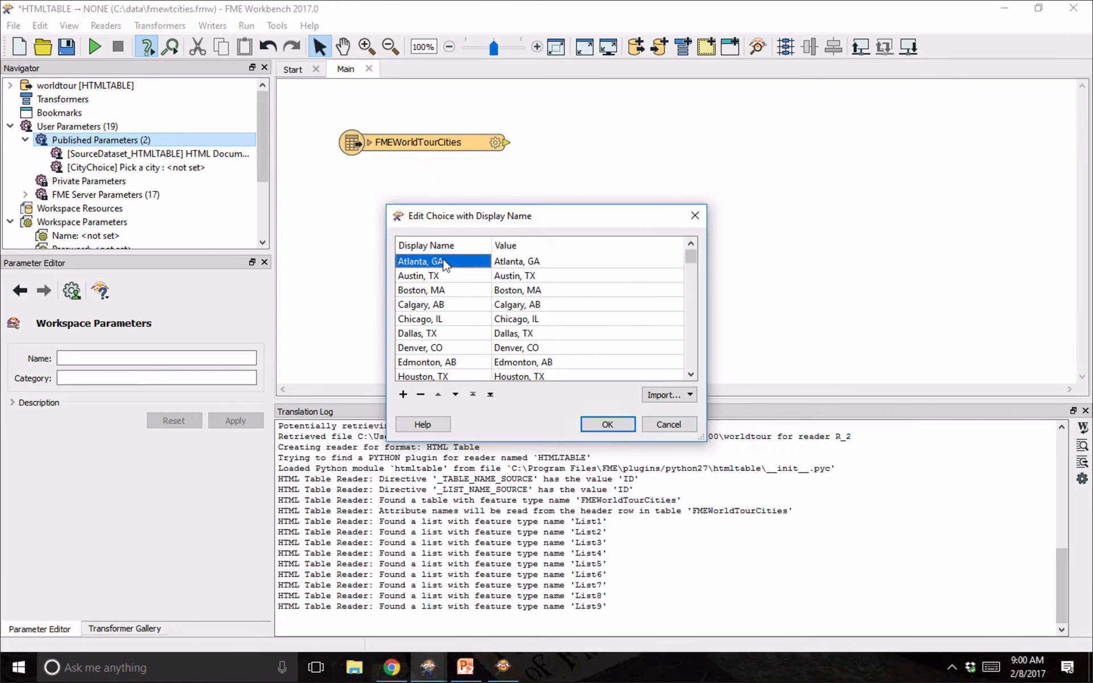
left_click(446, 264)
left_click(454, 261)
key("BackSpace")
key("BackSpace")
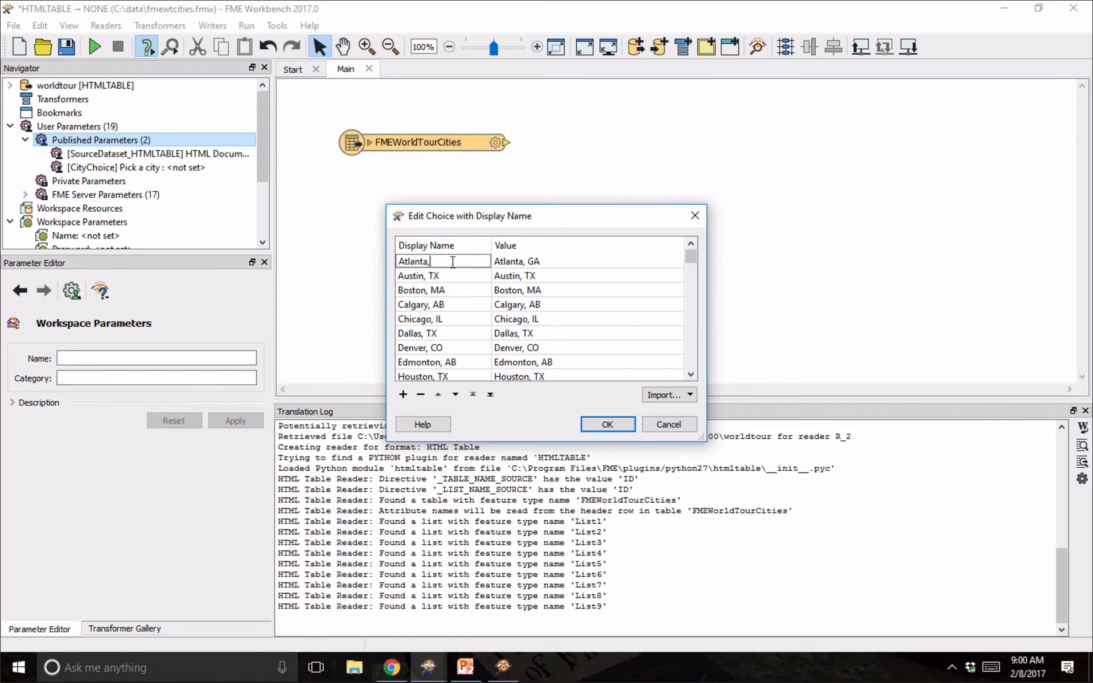
key("Return")
Shorten the display name of the Austin, TX choice to Austin.
double_click(439, 276)
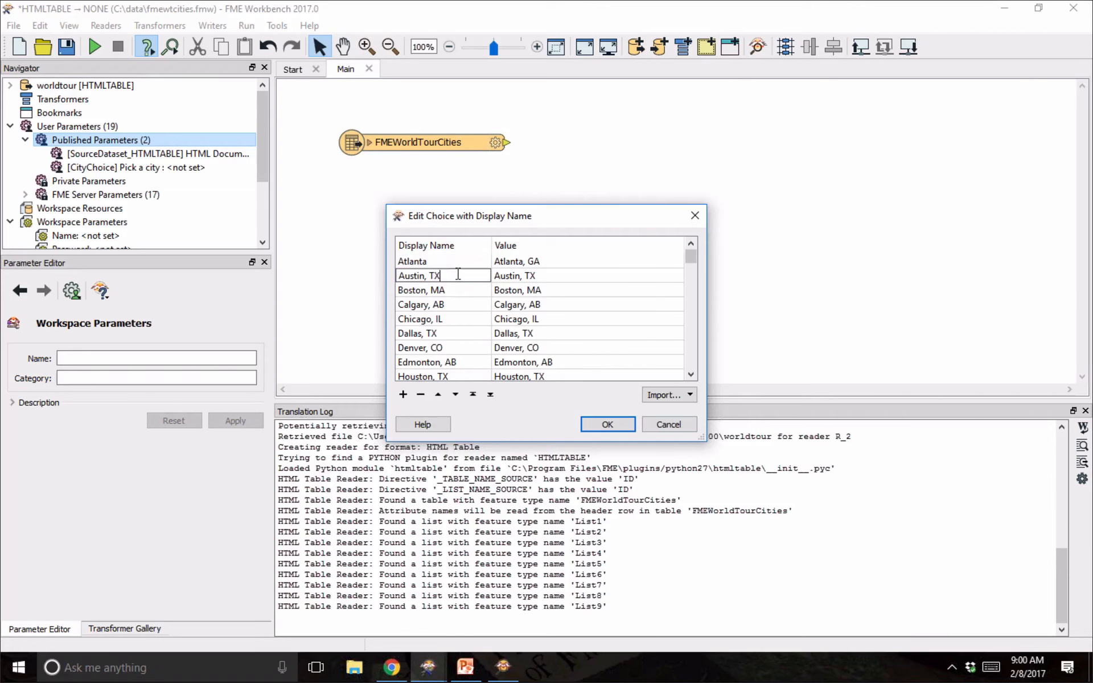
key("BackSpace")
key("BackSpace")
key("BackSpace")
key("BackSpace")
key("Return")
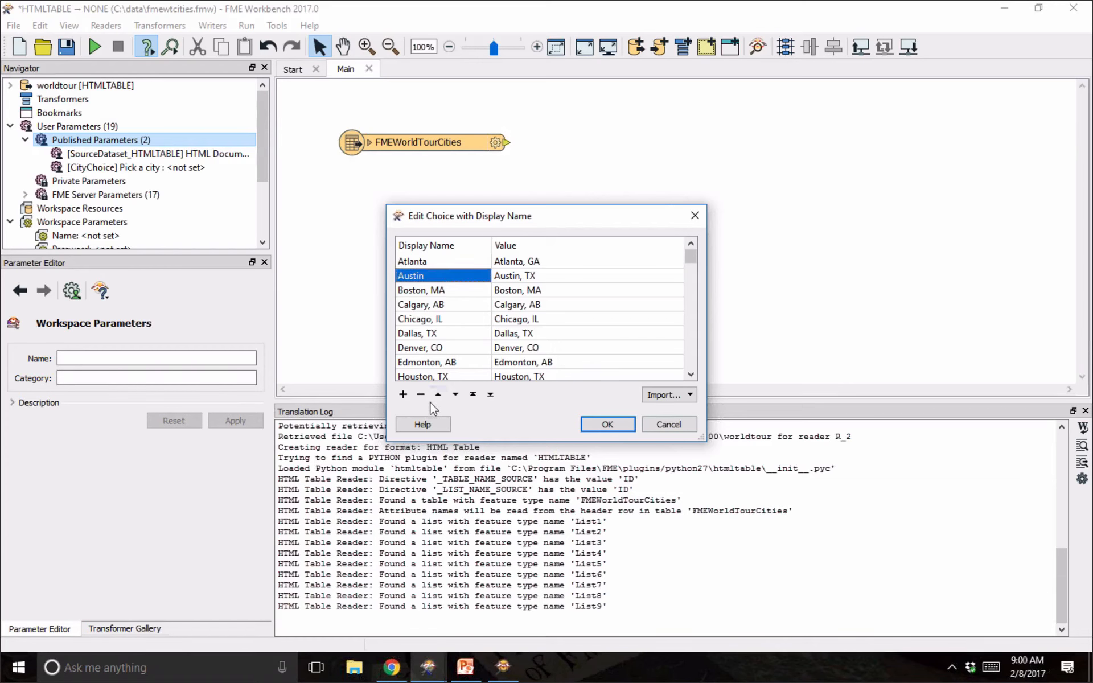
Remove the Boston, Calgary, Chicago and Dallas entries from the list of choices.
left_click(424, 290)
left_click(420, 394)
left_click(421, 394)
left_click(420, 394)
left_click(420, 394)
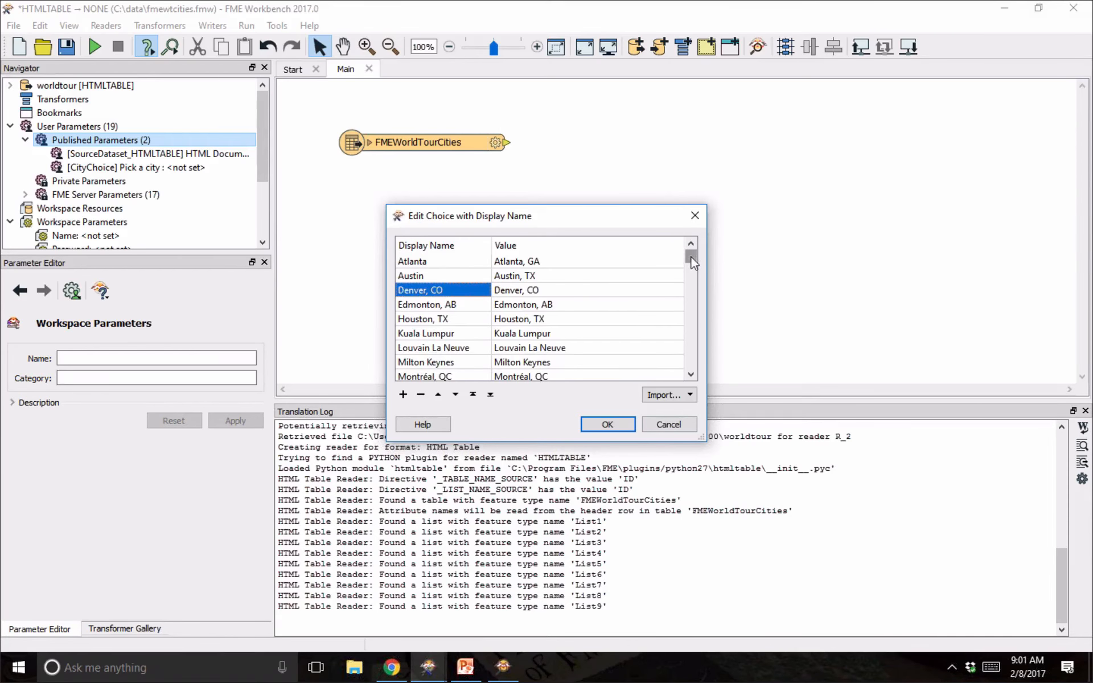
Compare the edited display names with their underlying values in the list of choices.
mouse_move(691, 257)
left_mouse_down()
mouse_move(691, 323)
mouse_move(690, 256)
left_mouse_up()
left_click(538, 334)
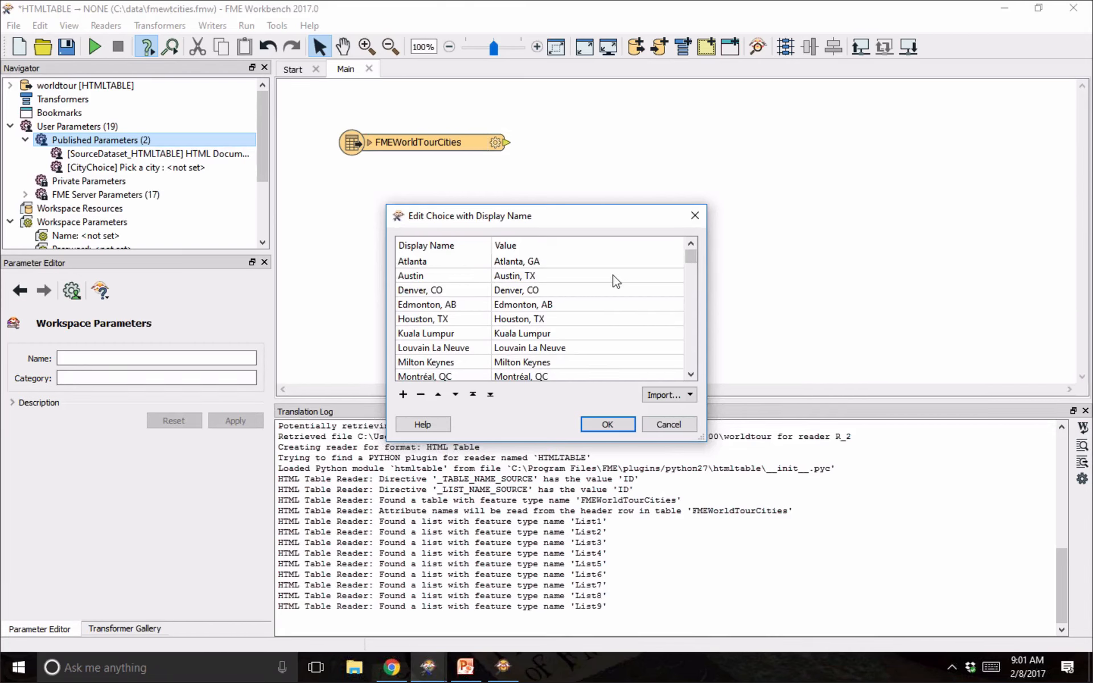
left_click(515, 263)
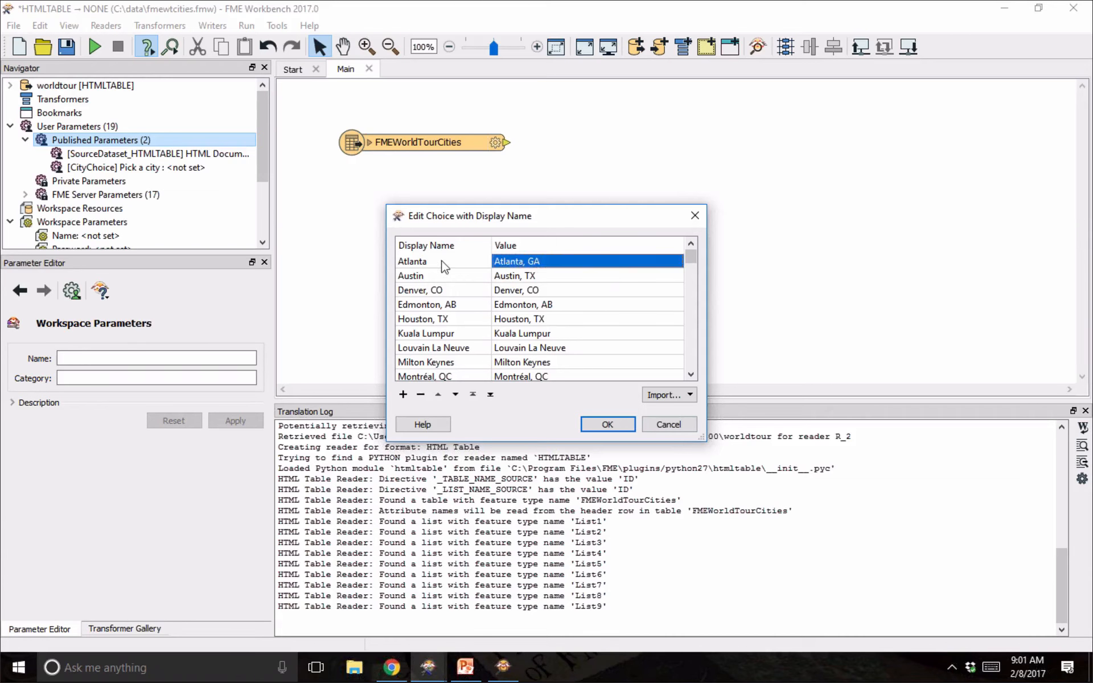
left_click(447, 263)
key("Down")
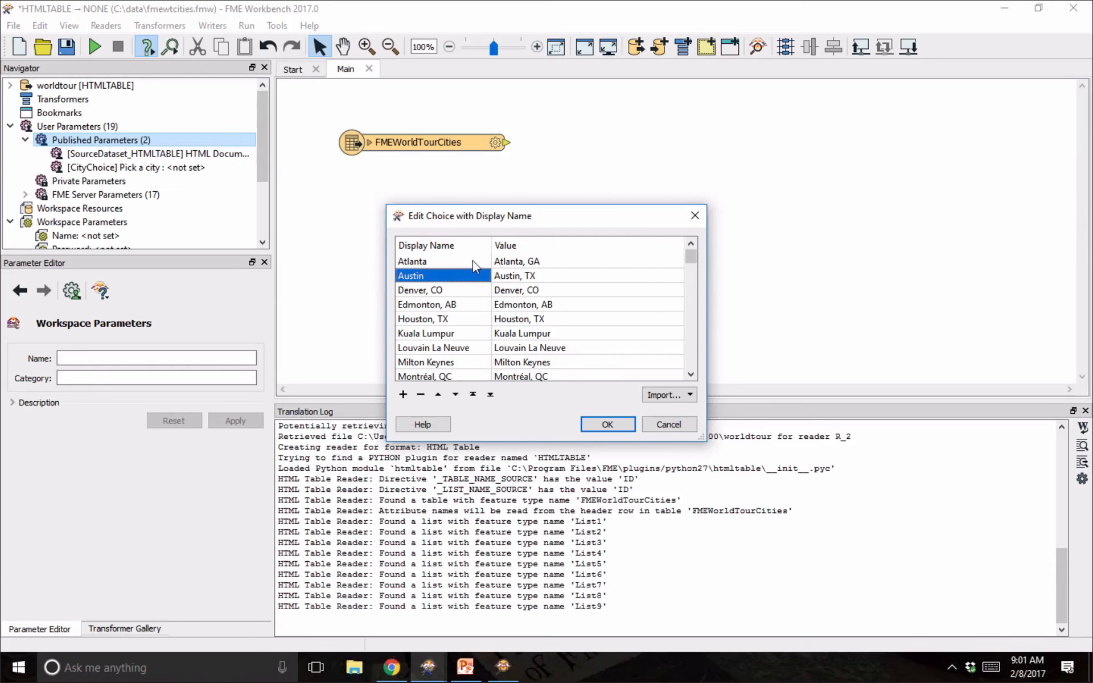
left_click(473, 261)
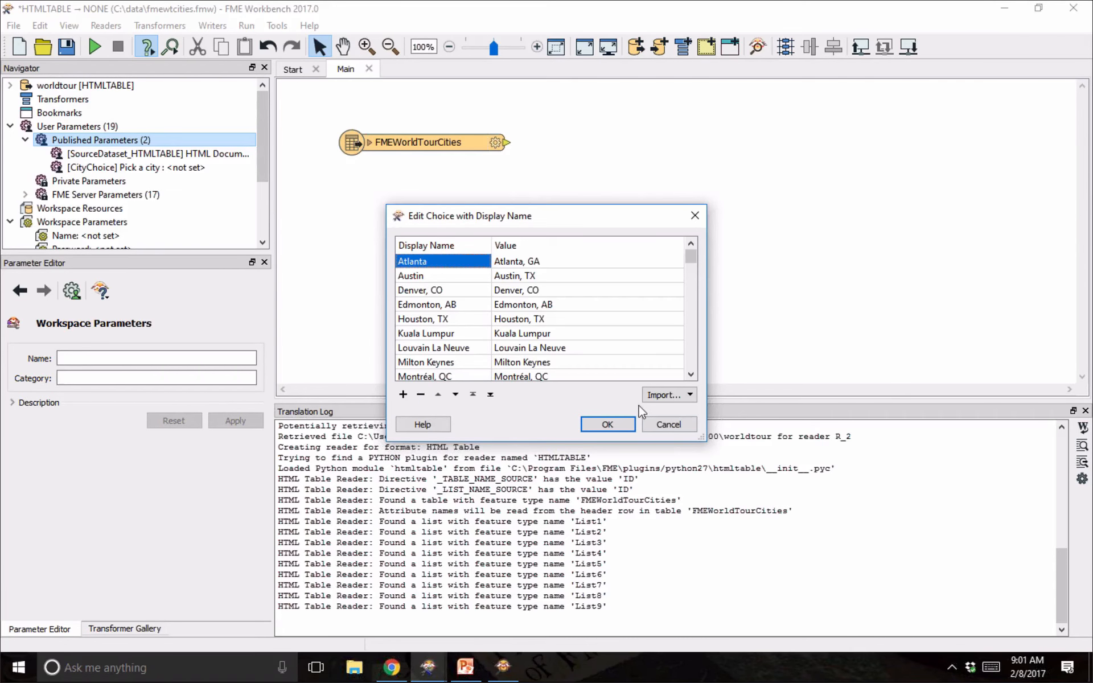
left_click(663, 399)
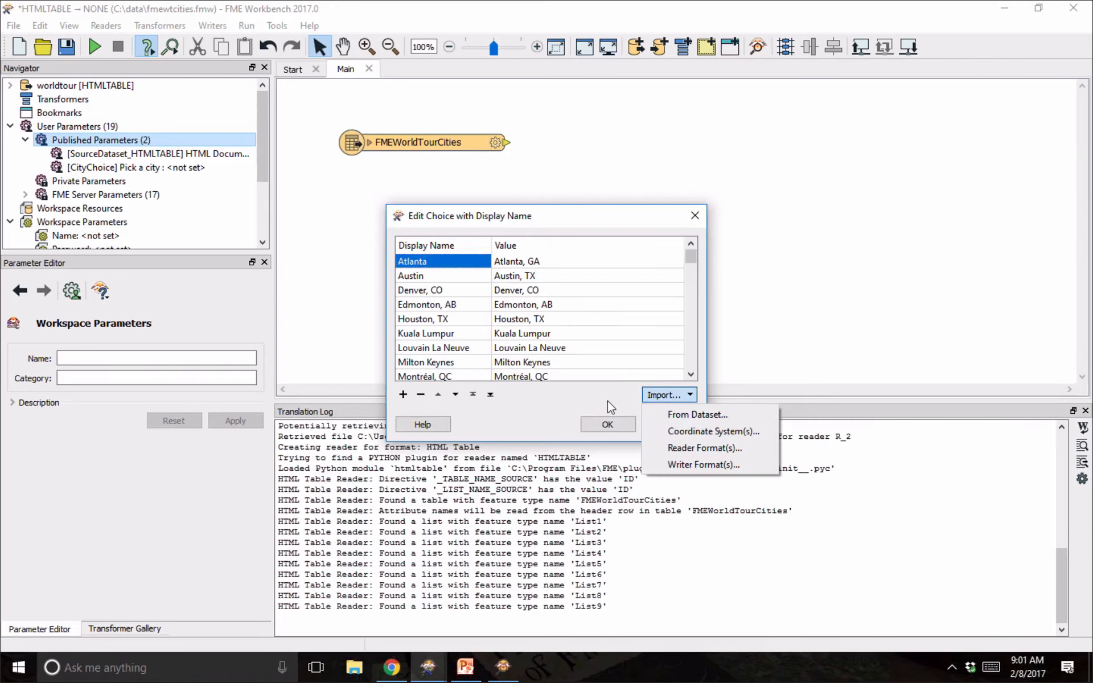
left_click(729, 421)
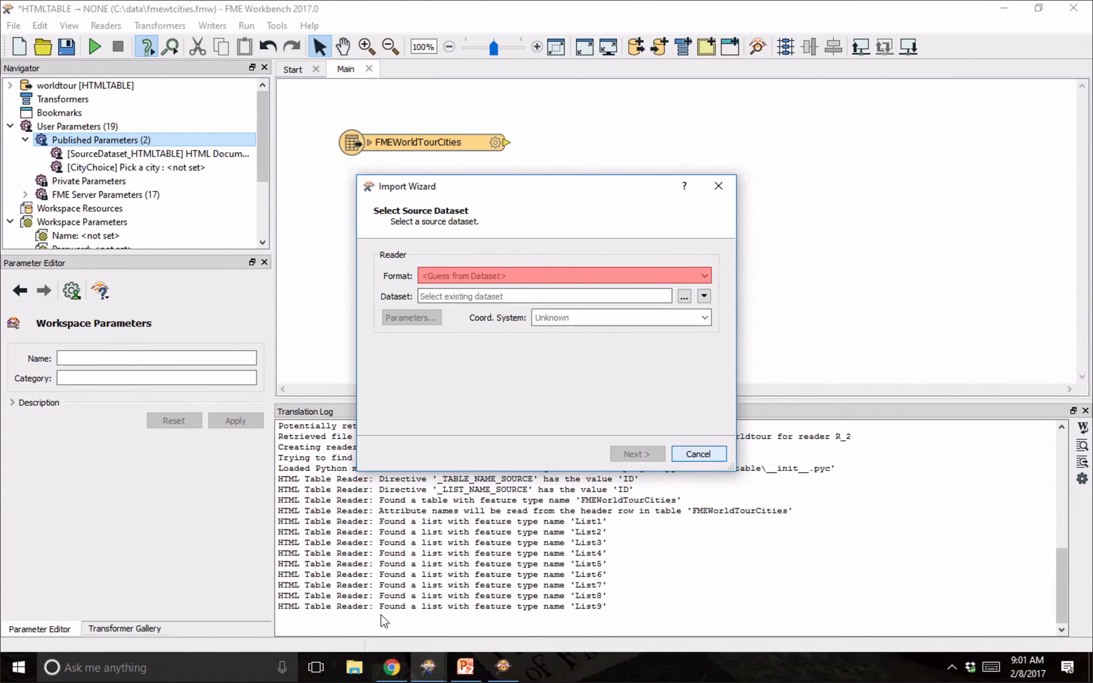
left_click(698, 454)
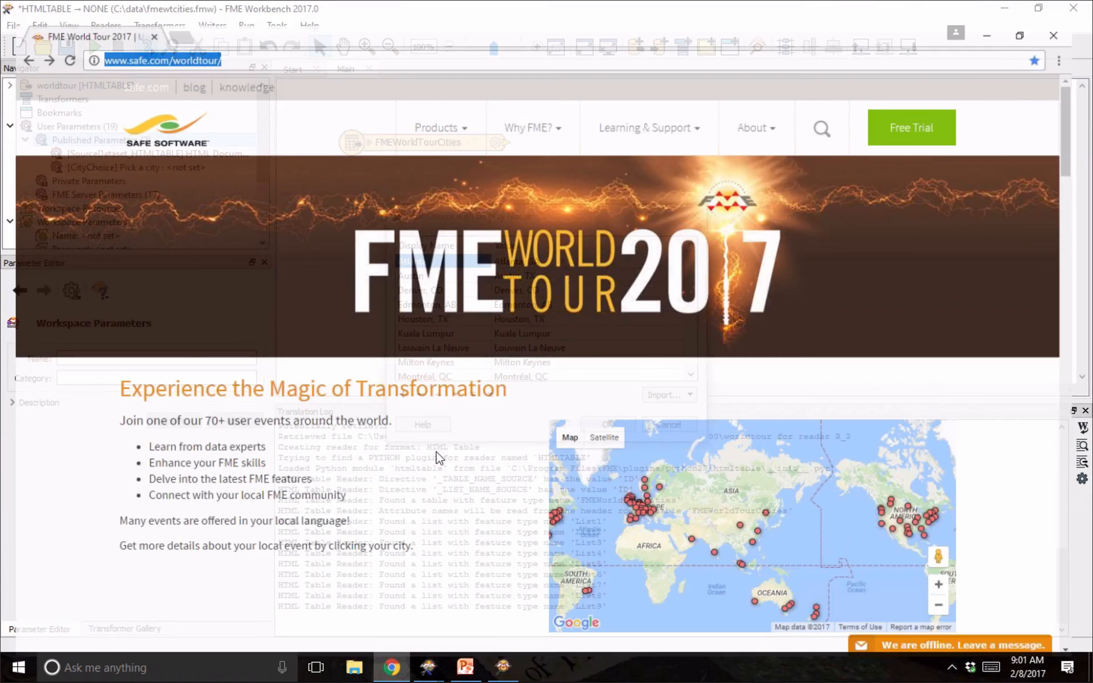
scroll(439, 459, "down", 9)
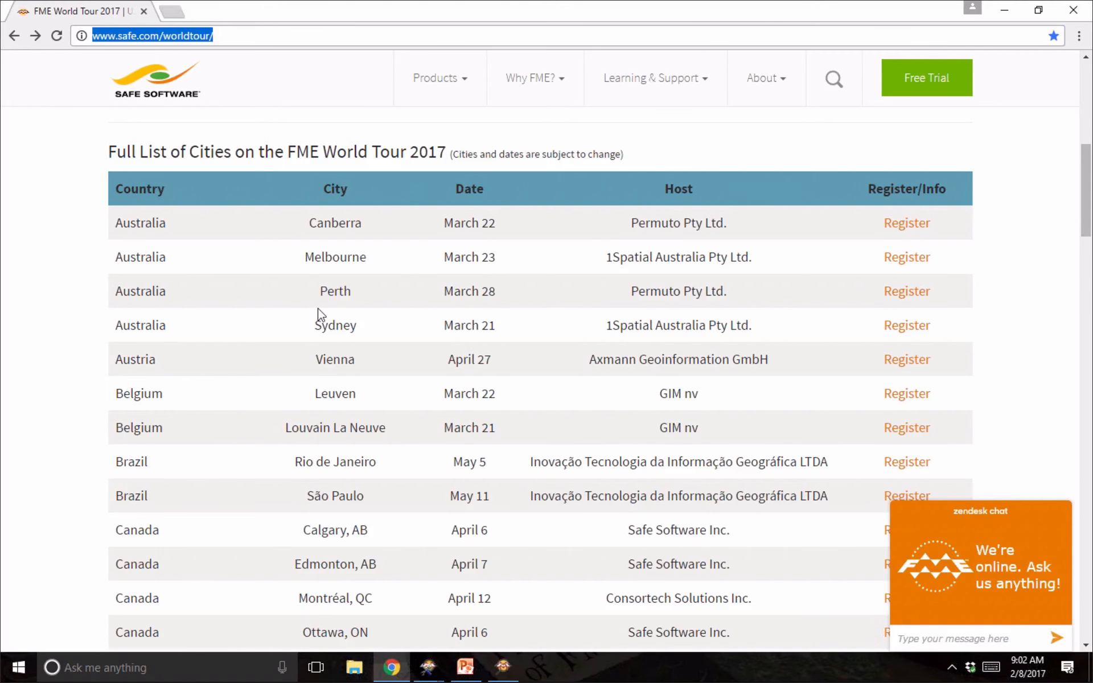
key("XF86AudioRaiseVolume")
type("https://s3-us-west-2.amazonaws.com/safe-scenarios/Landsat/LandsatSelectorWithLocation.html")
key("Return")
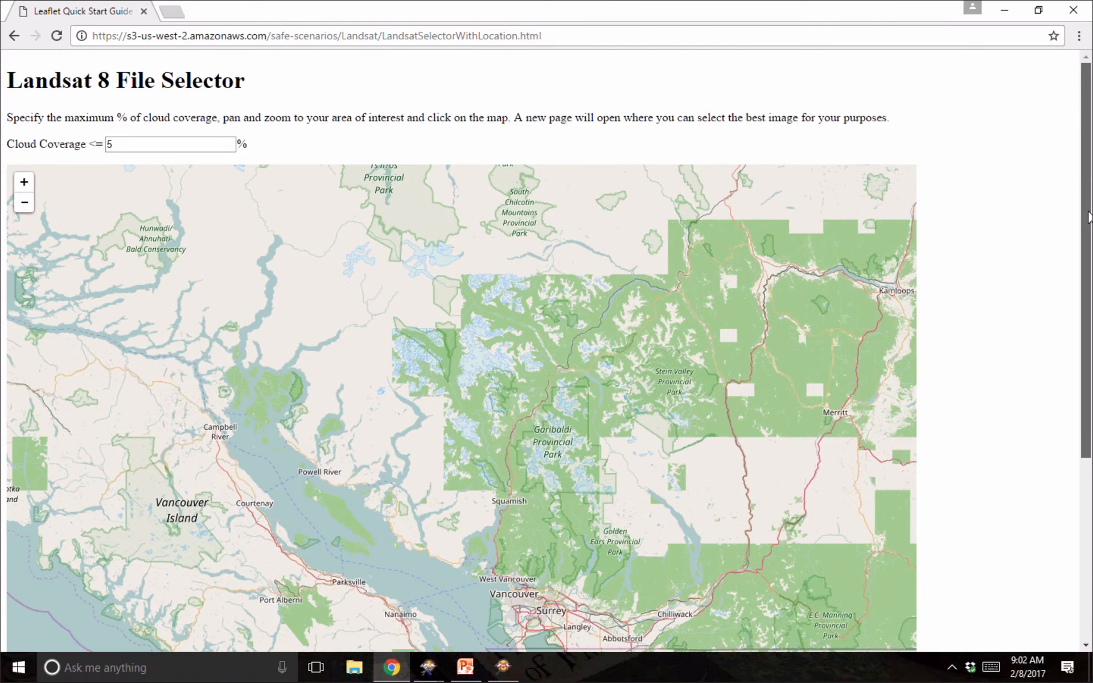
Request Landsat 8 images with at most 5% cloud coverage for a point near Surrey, southeast of Vancouver, on the map.
scroll(1088, 217, "down", 1)
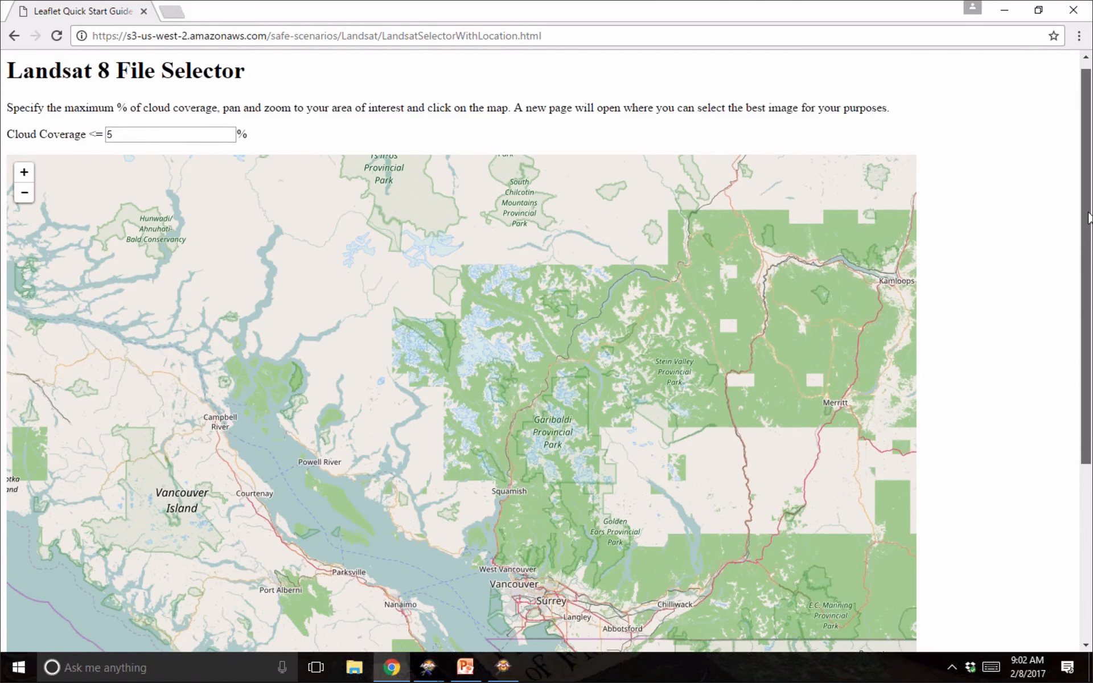
mouse_move(1089, 216)
left_mouse_down()
mouse_move(1072, 283)
mouse_move(1078, 324)
mouse_move(1068, 217)
left_mouse_up()
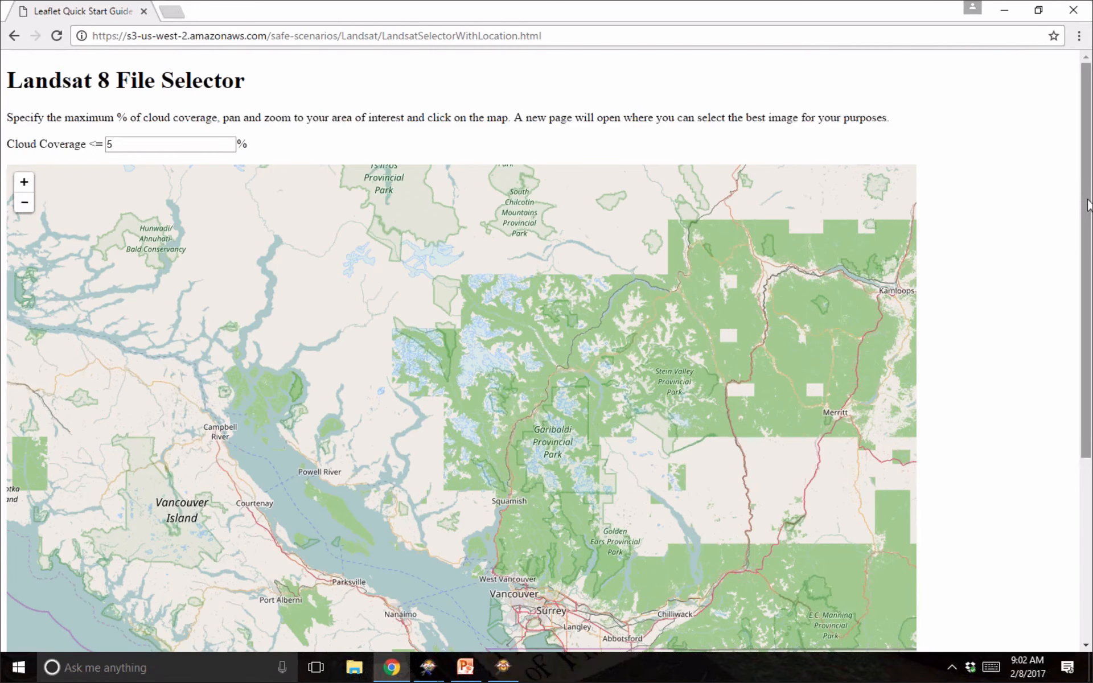
scroll(1092, 276, "down", 1)
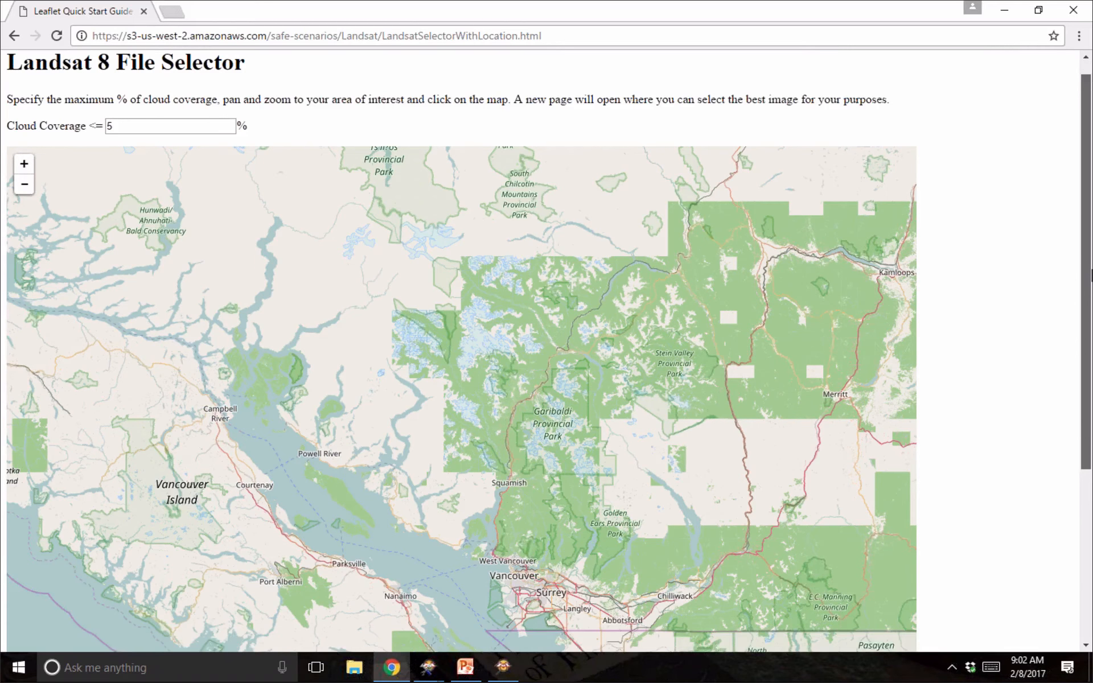
scroll(1092, 348, "down", 3)
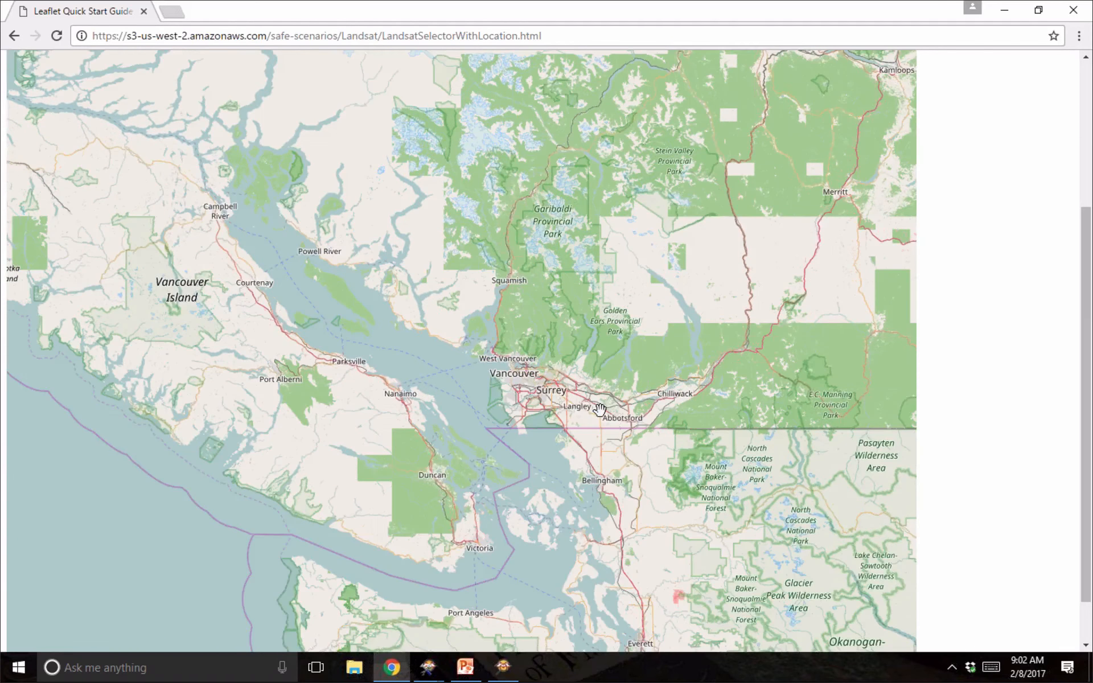
scroll(600, 409, "up", 1)
scroll(600, 409, "up", 1)
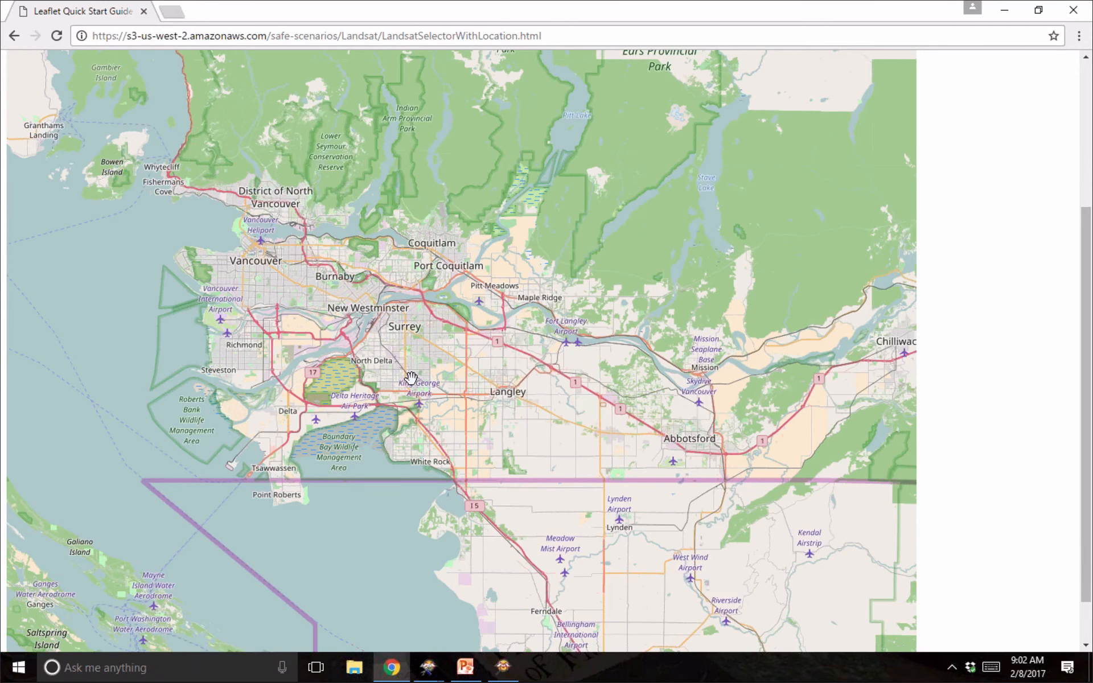
left_click(411, 377)
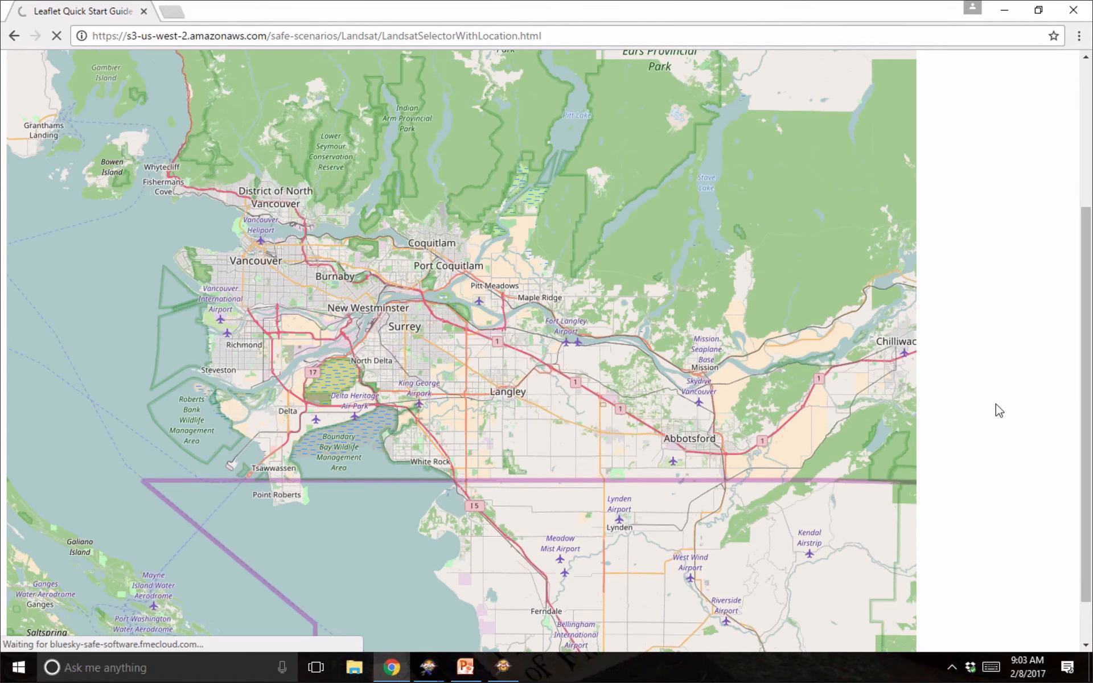
scroll(1000, 410, "up", 4)
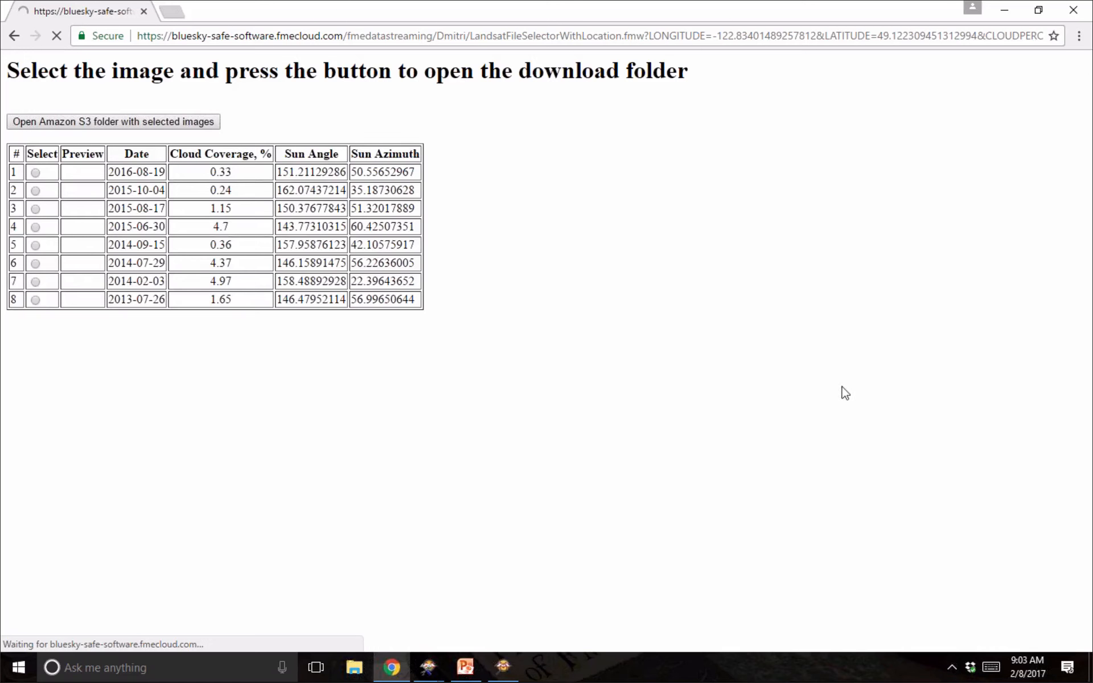
Select the 2016-08-19 image, open its Amazon S3 folder and look through the file list.
left_click(36, 173)
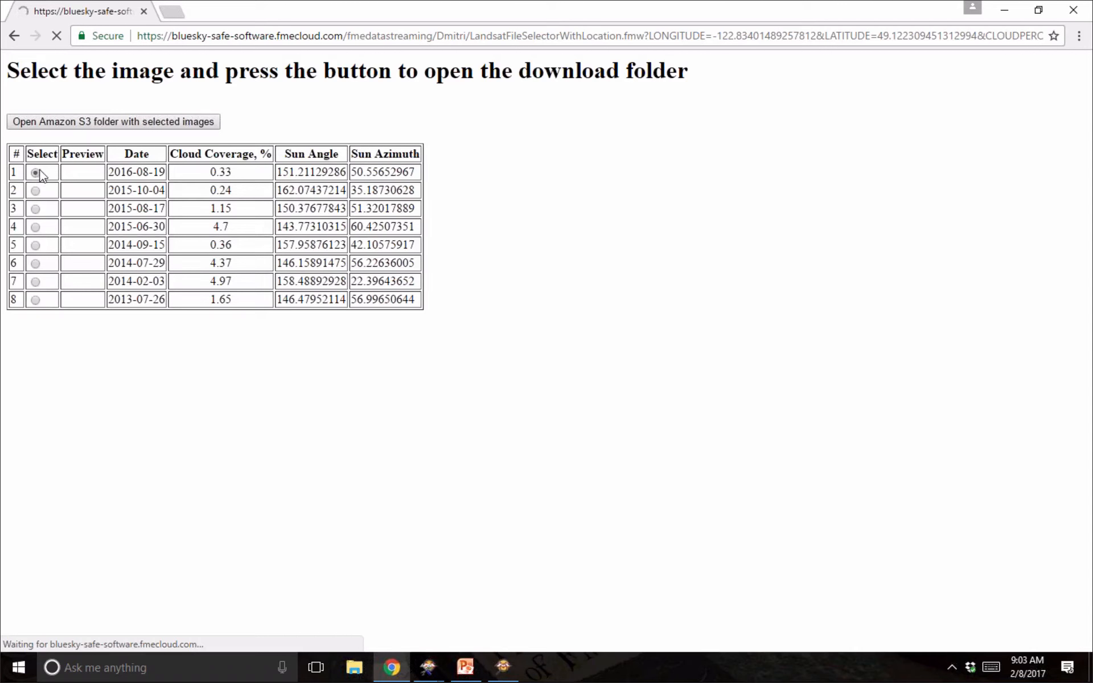
left_click(85, 123)
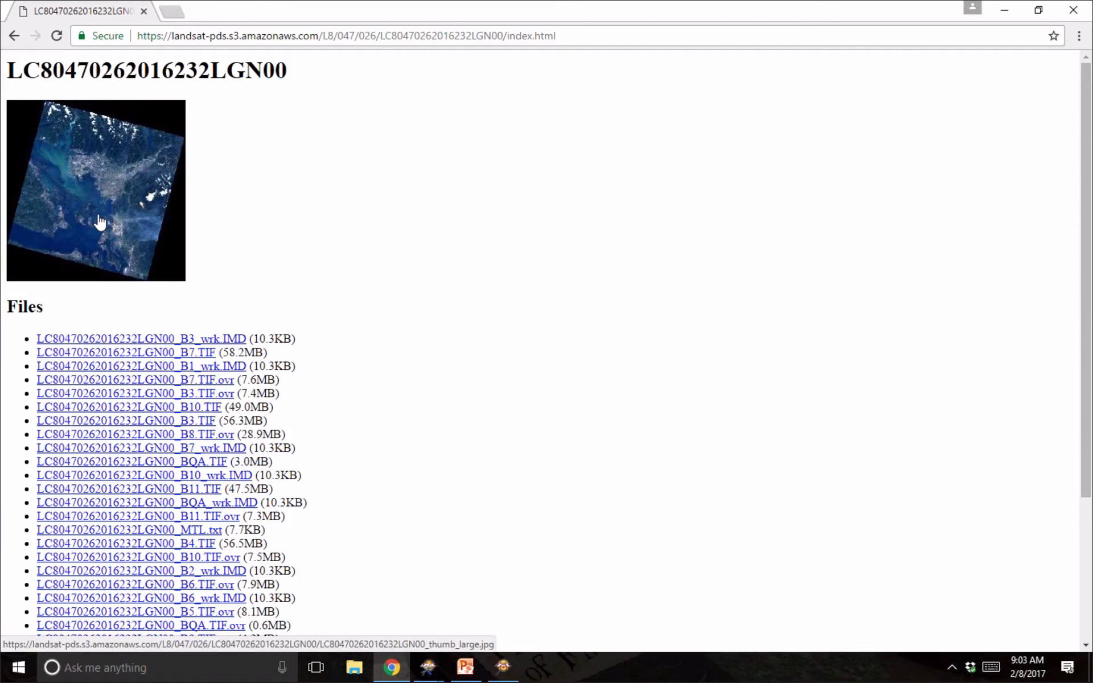
scroll(258, 334, "down", 3)
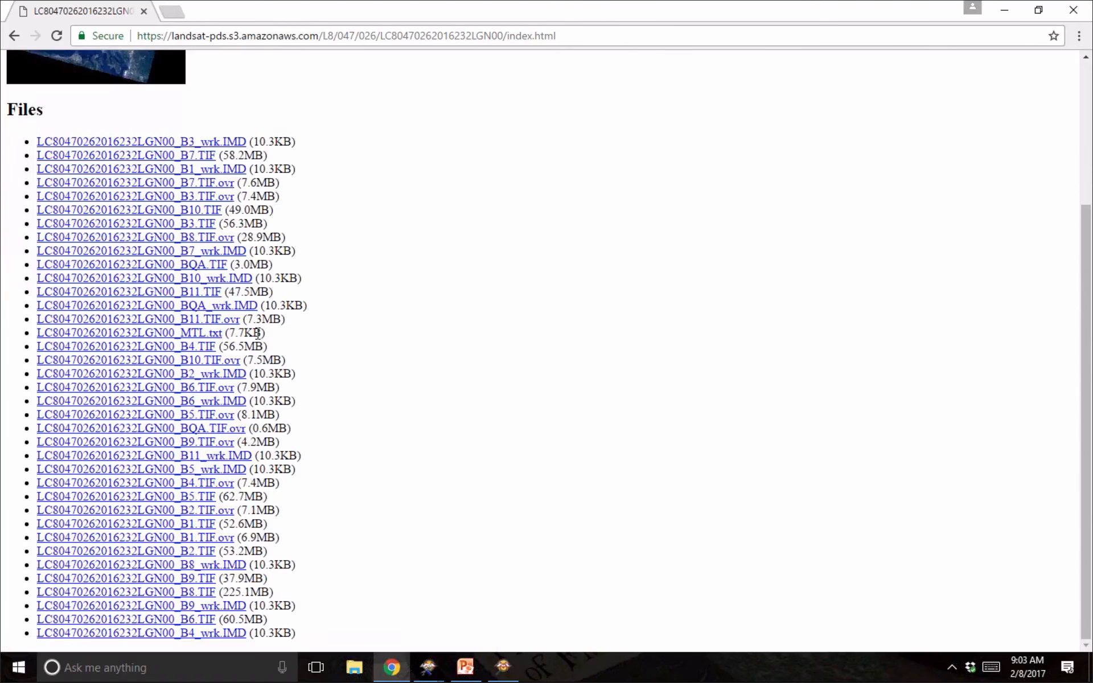
scroll(117, 223, "up", 4)
Open the scene's large thumbnail in a new browser tab, examine it at full size, and return to the file listing.
right_click(115, 215)
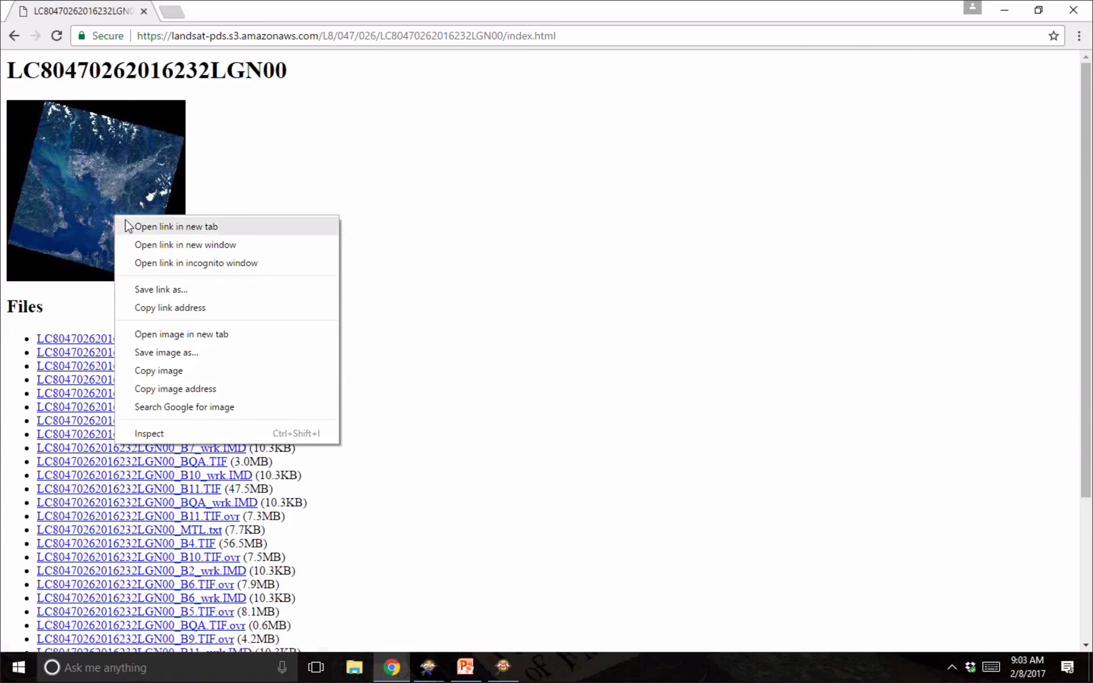
left_click(126, 222)
key("ctrl+Tab")
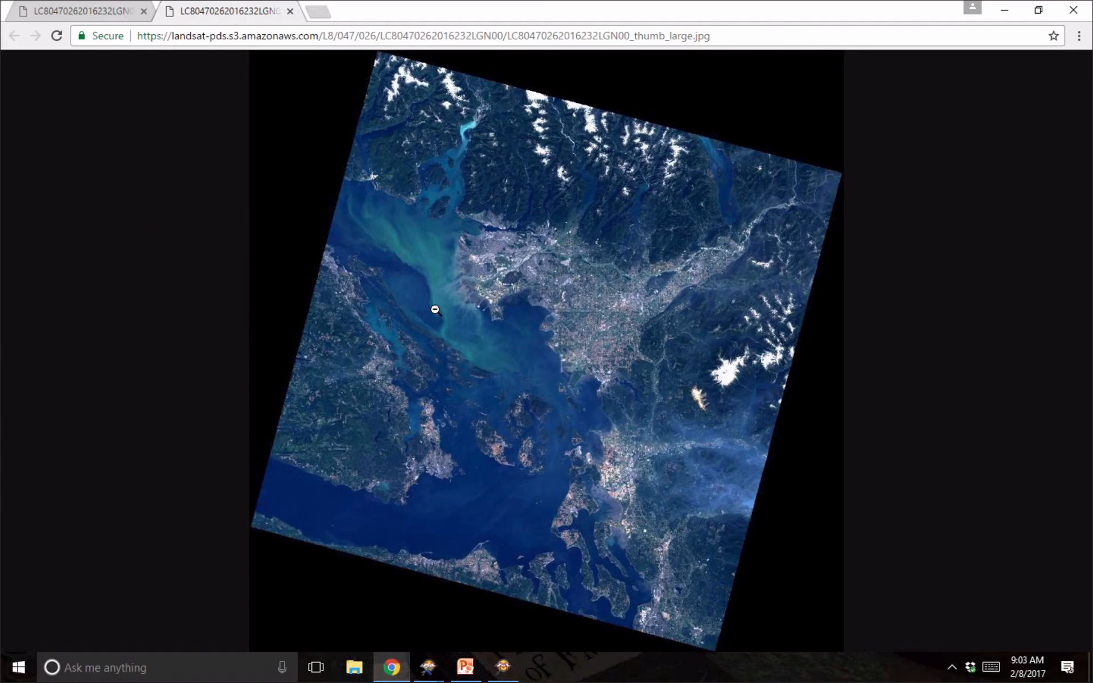
left_click(495, 313)
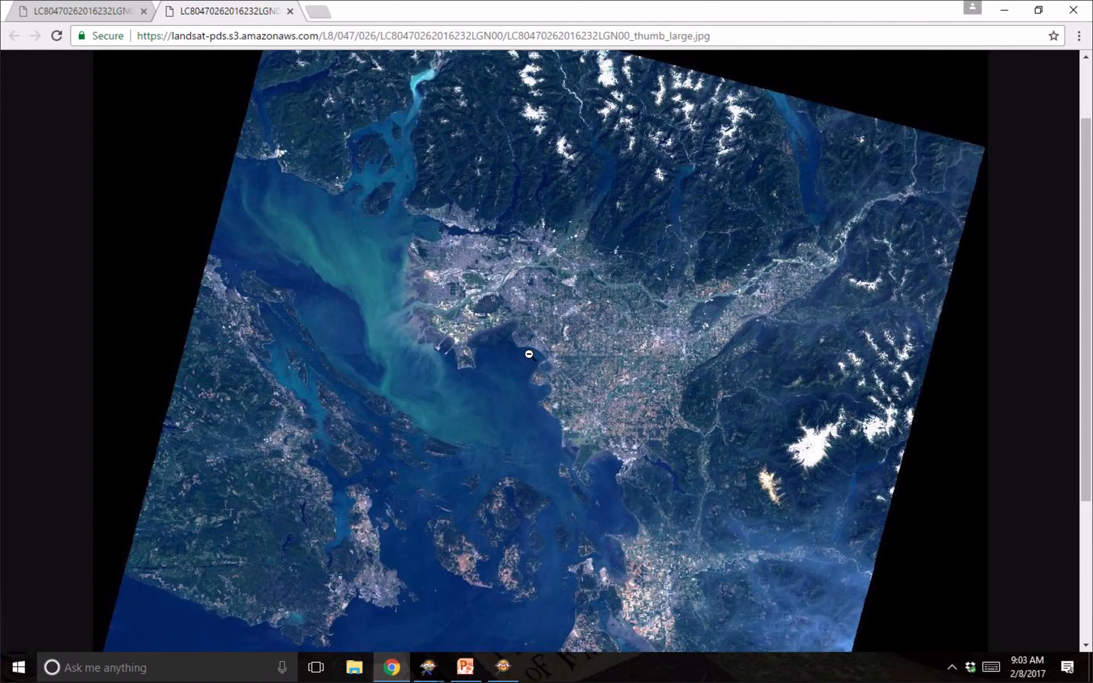
scroll(529, 355, "down", 4)
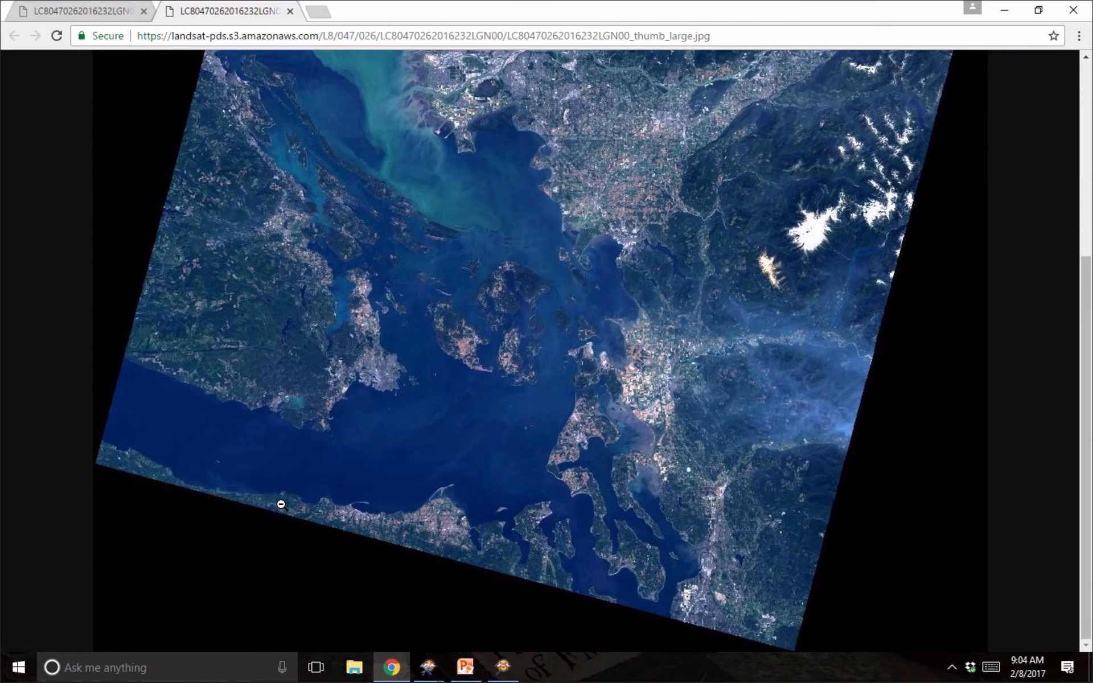
scroll(281, 504, "up", 5)
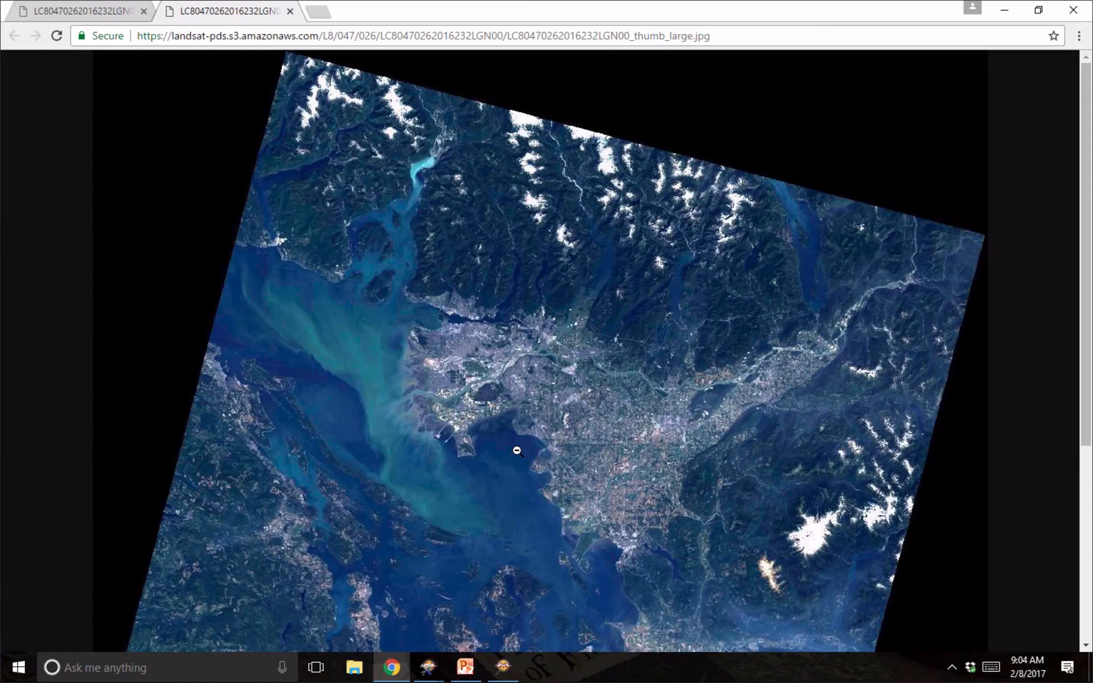
scroll(517, 450, "down", 3)
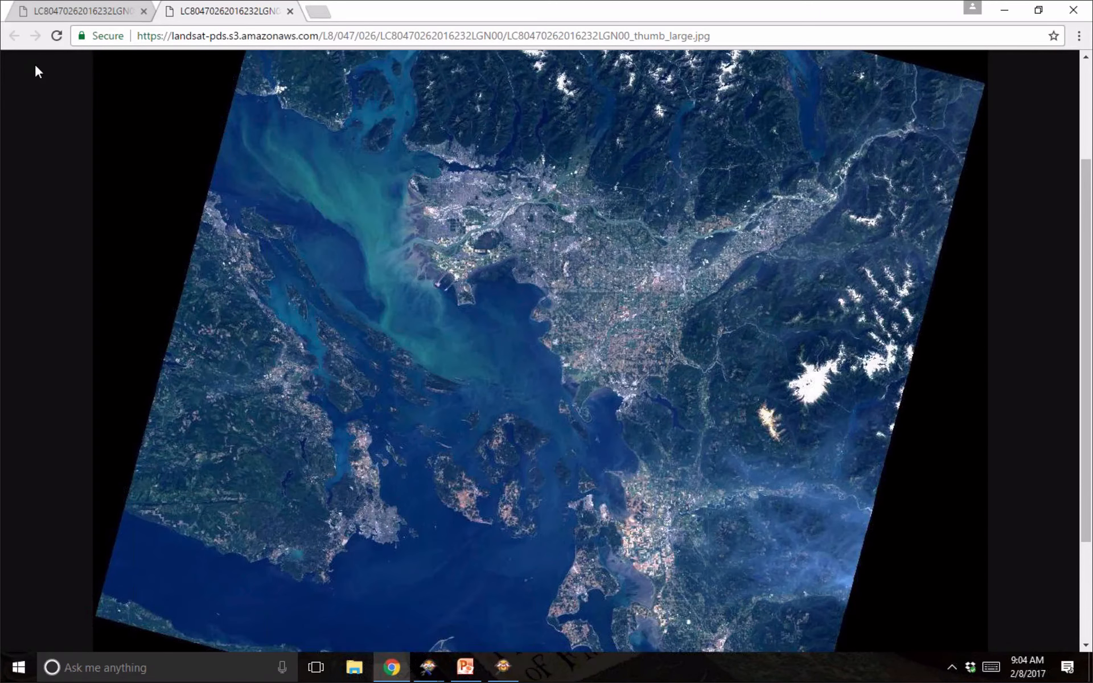
left_click(61, 14)
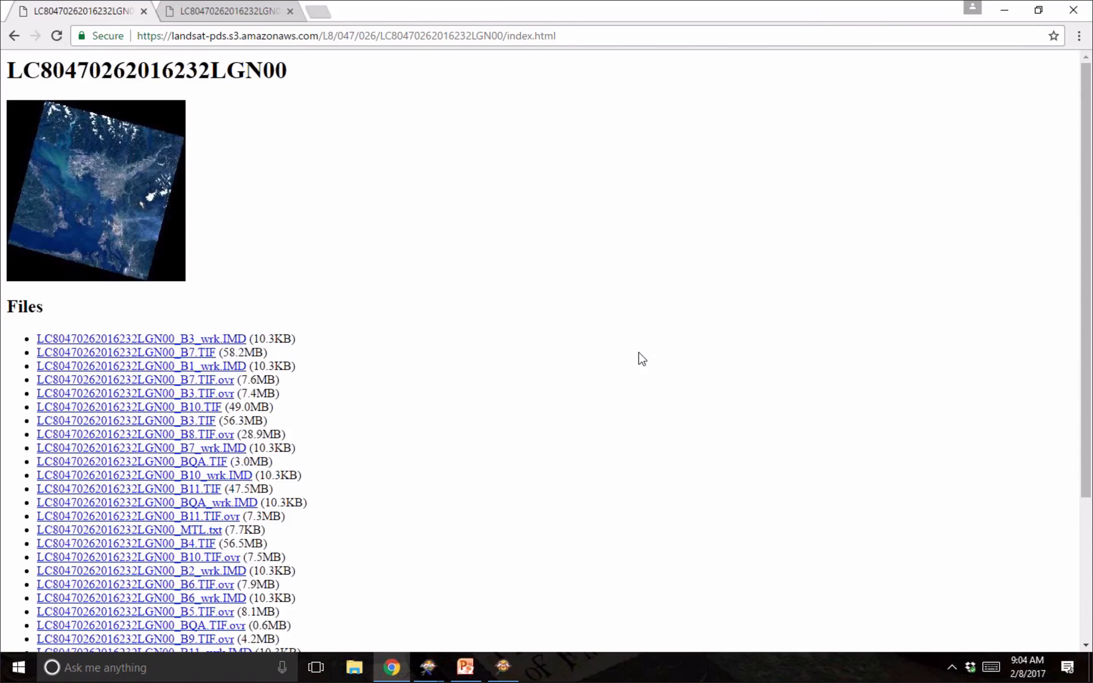
Switch to the untitled HTMLTABLE workspace in FME Workbench and view the available connection styles.
left_click(502, 666)
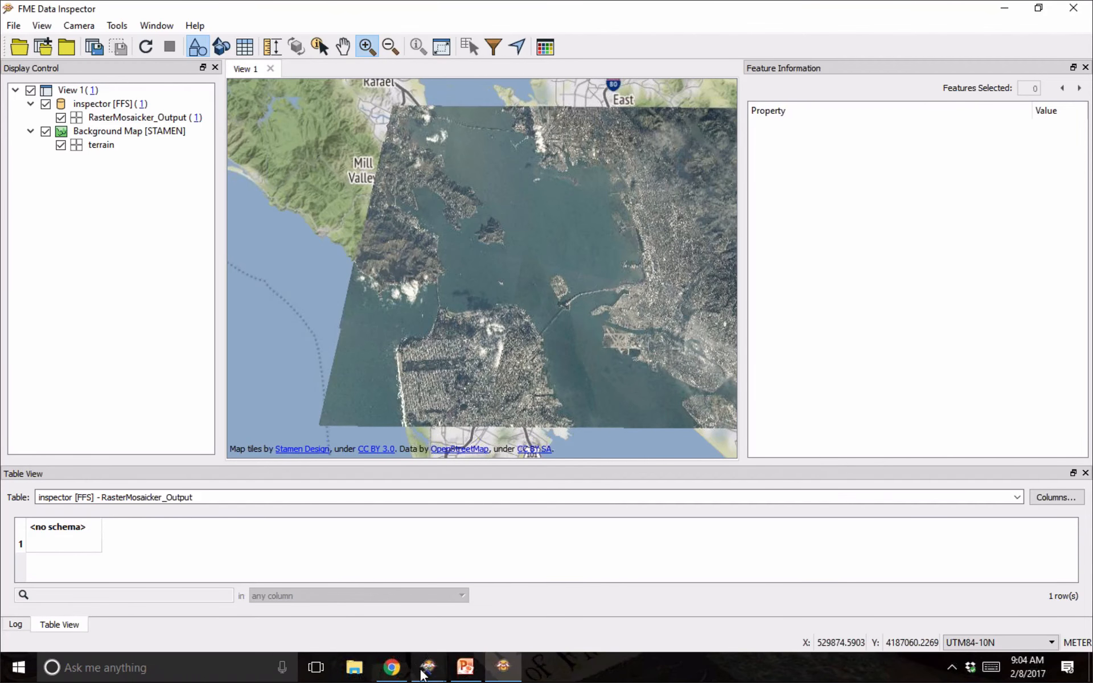
mouse_move(428, 666)
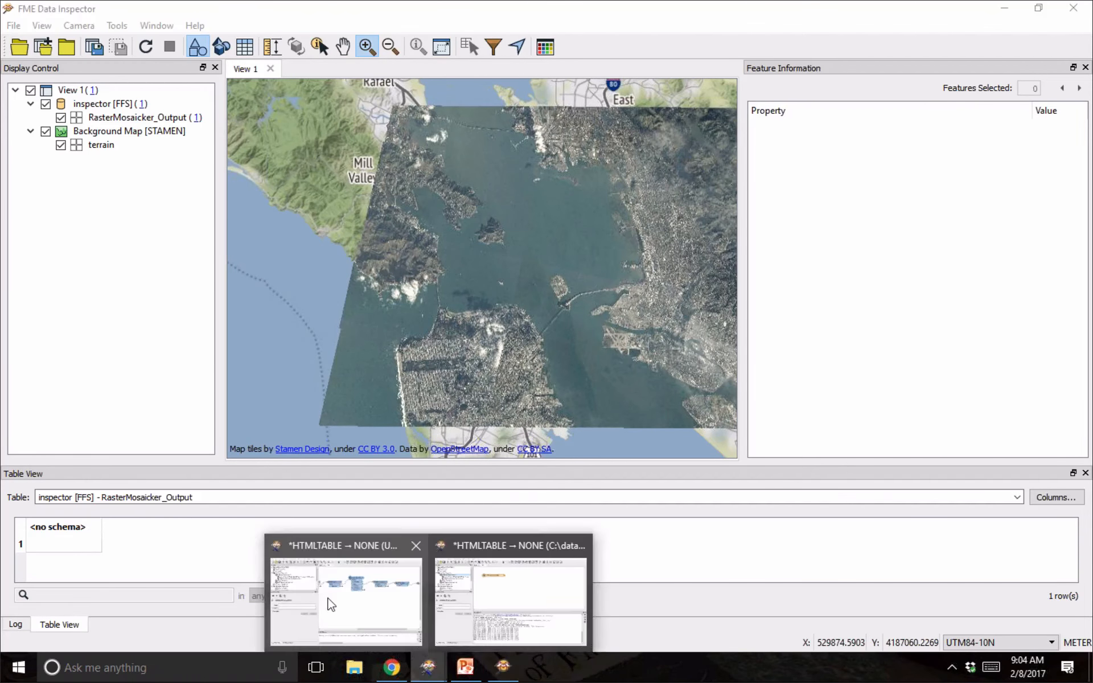
left_click(330, 604)
left_click(160, 25)
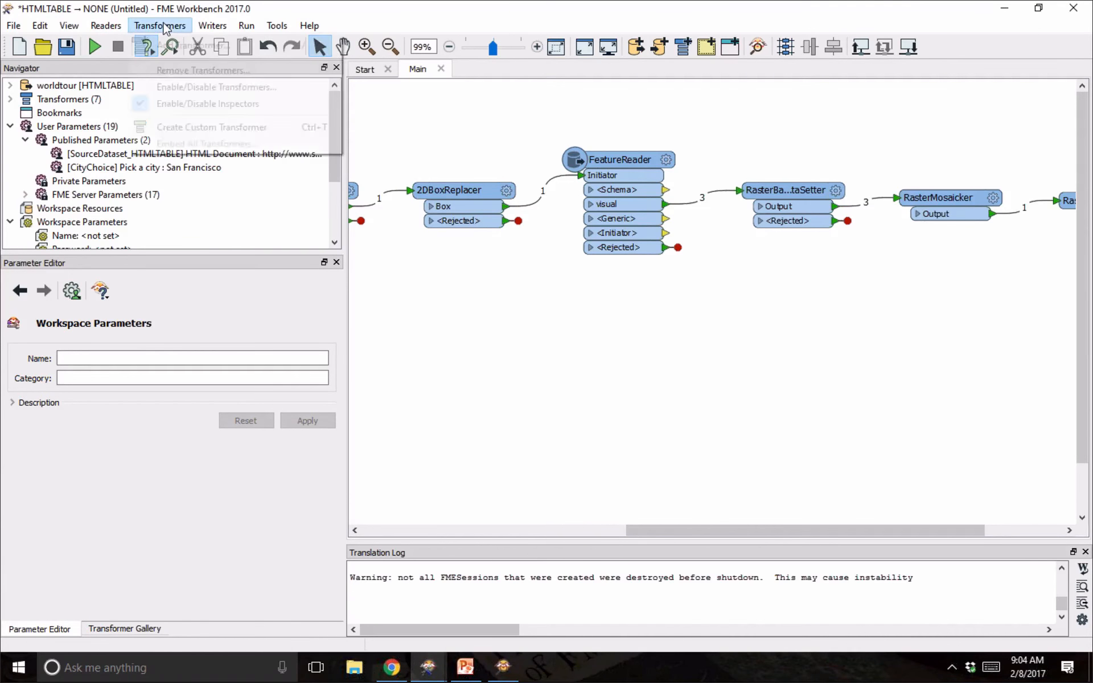
mouse_move(74, 27)
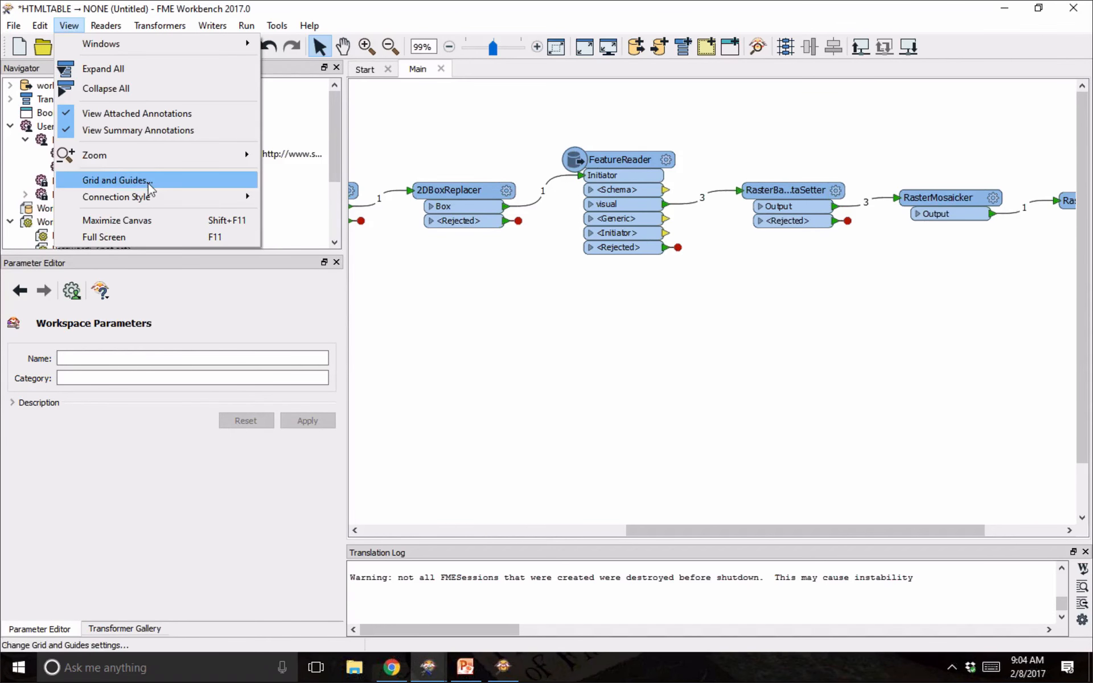
mouse_move(171, 199)
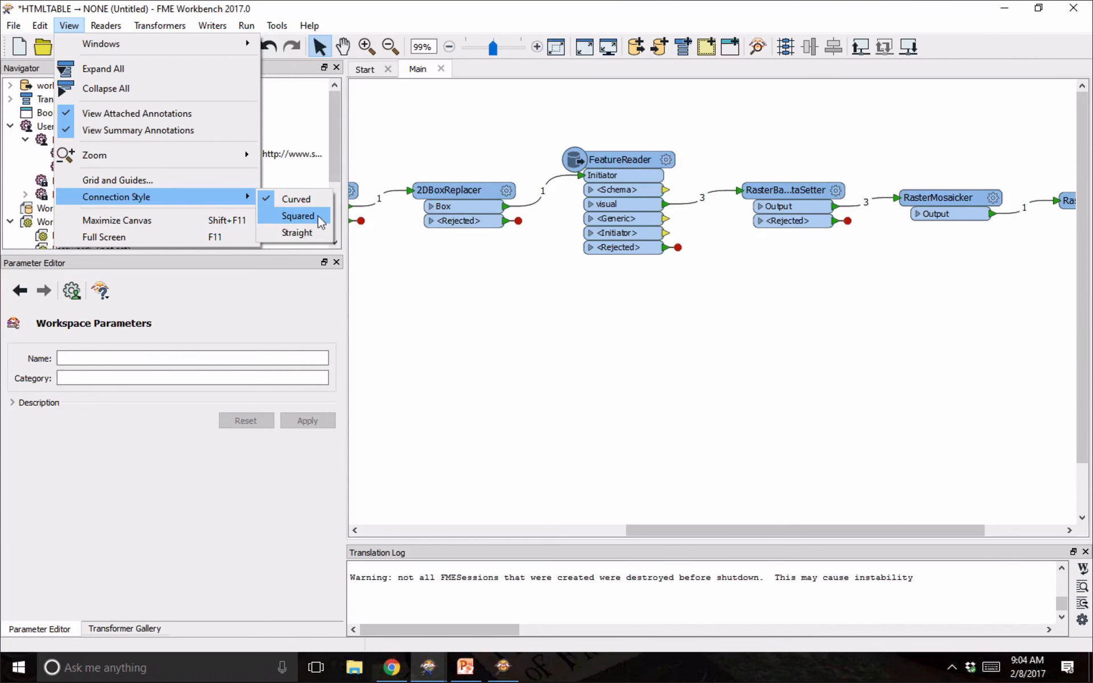
left_click(615, 405)
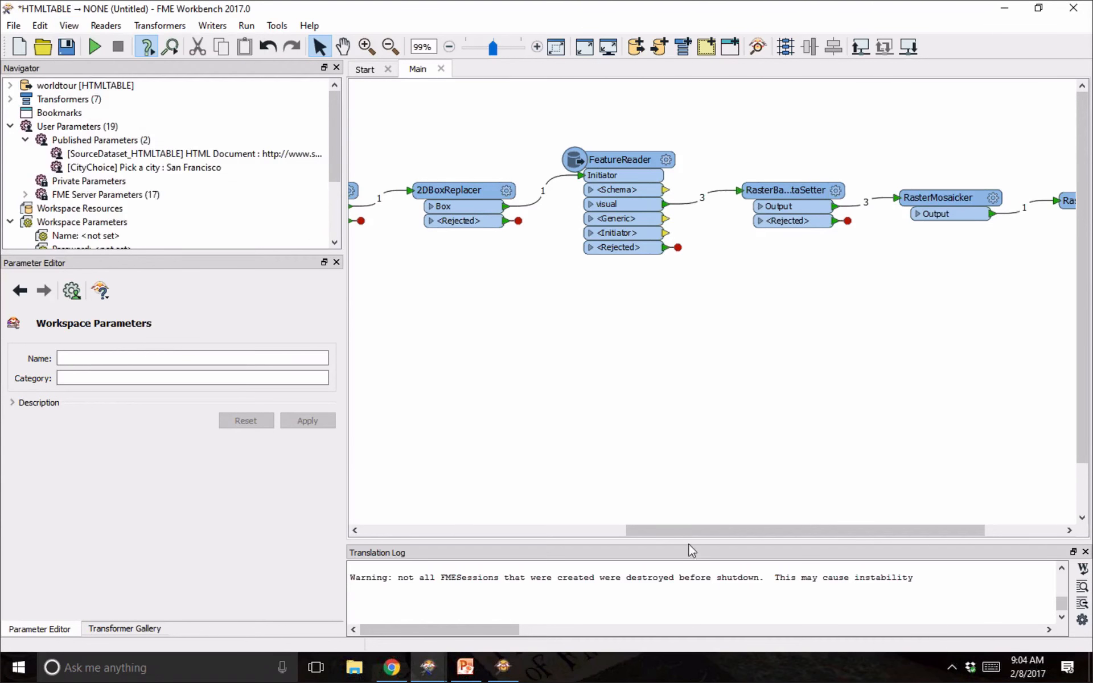
Move the 2DBoxReplacer transformer into a second row beneath the FMEWorldTourCities feature type.
left_click_drag(678, 531, 388, 536)
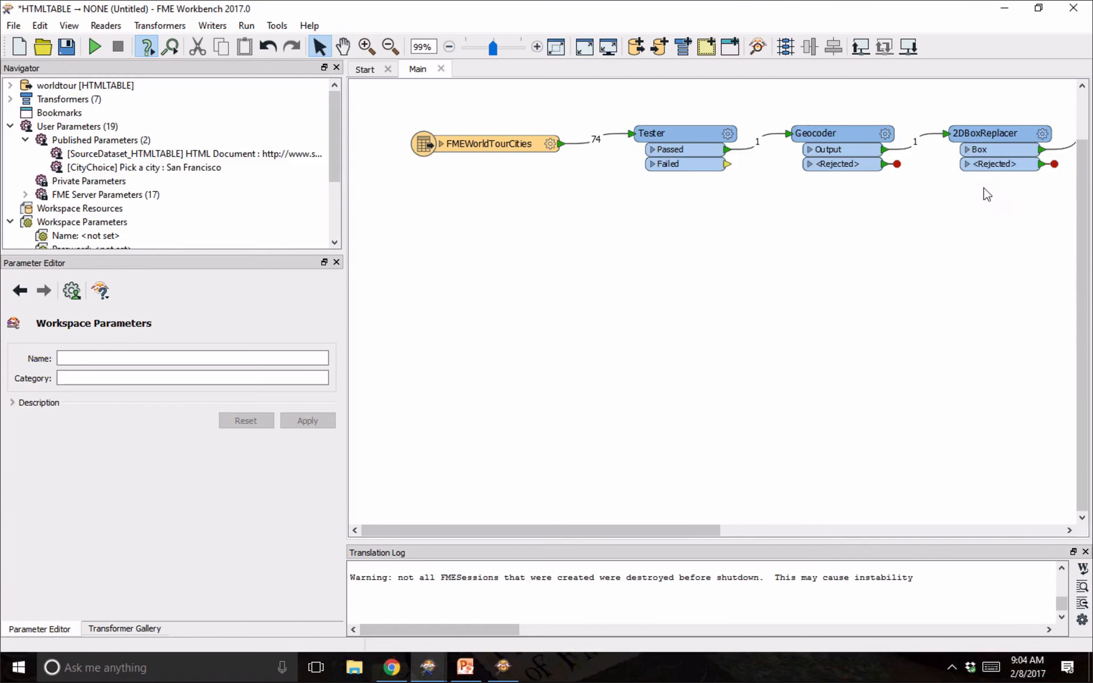
left_click(1007, 197)
left_click_drag(724, 274, 513, 270)
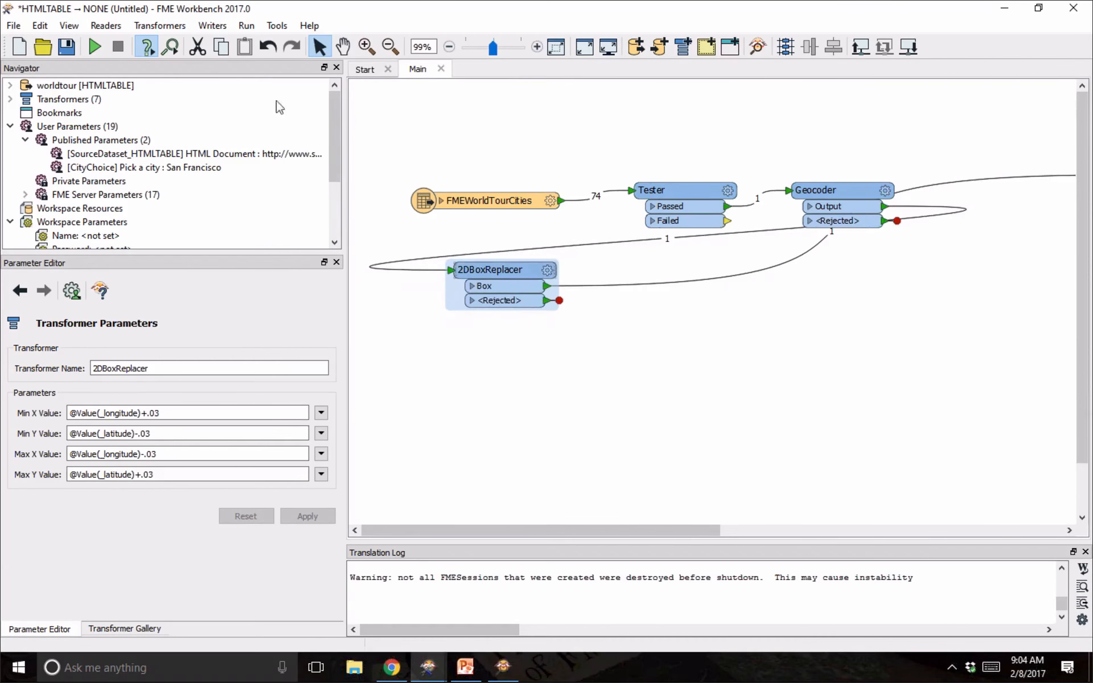
Set the canvas connection style to Squared.
left_click(139, 28)
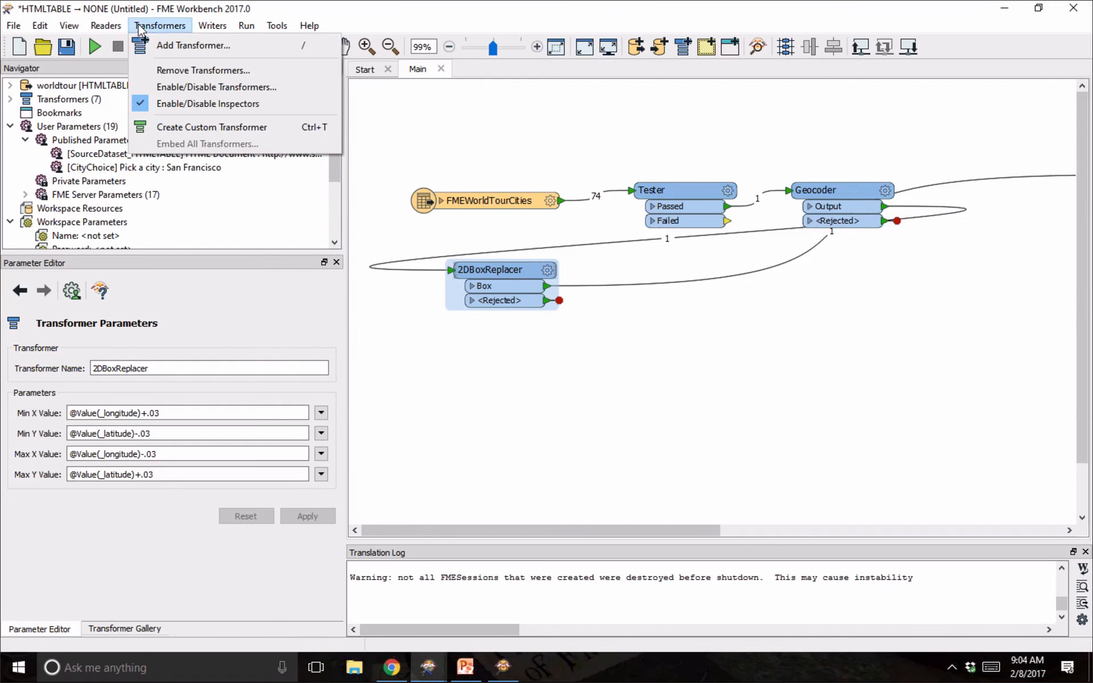
mouse_move(108, 27)
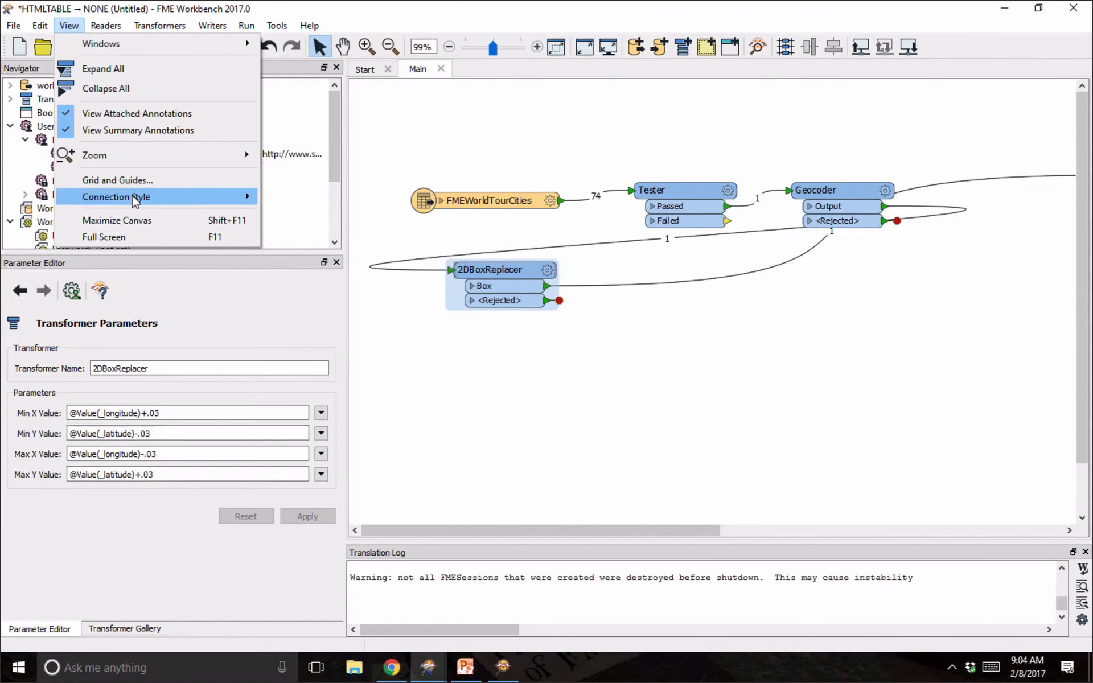
mouse_move(176, 149)
mouse_move(227, 196)
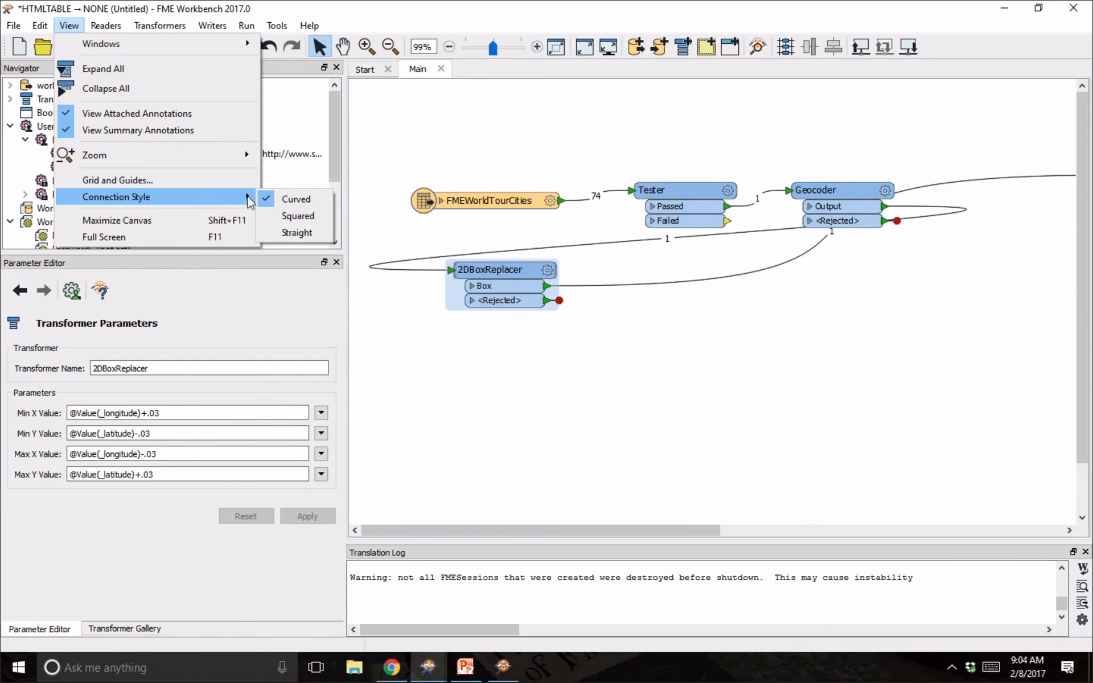
left_click(296, 216)
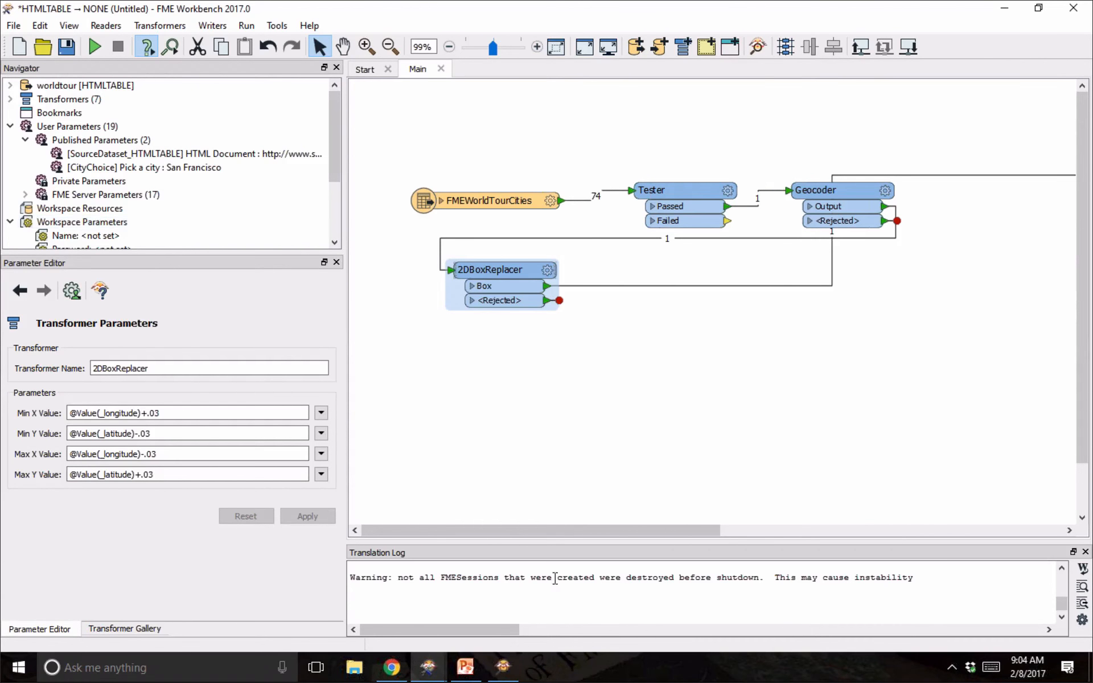
Move the FeatureReader into the second row, beneath the Tester and just after the 2DBoxReplacer.
left_click_drag(626, 531, 726, 531)
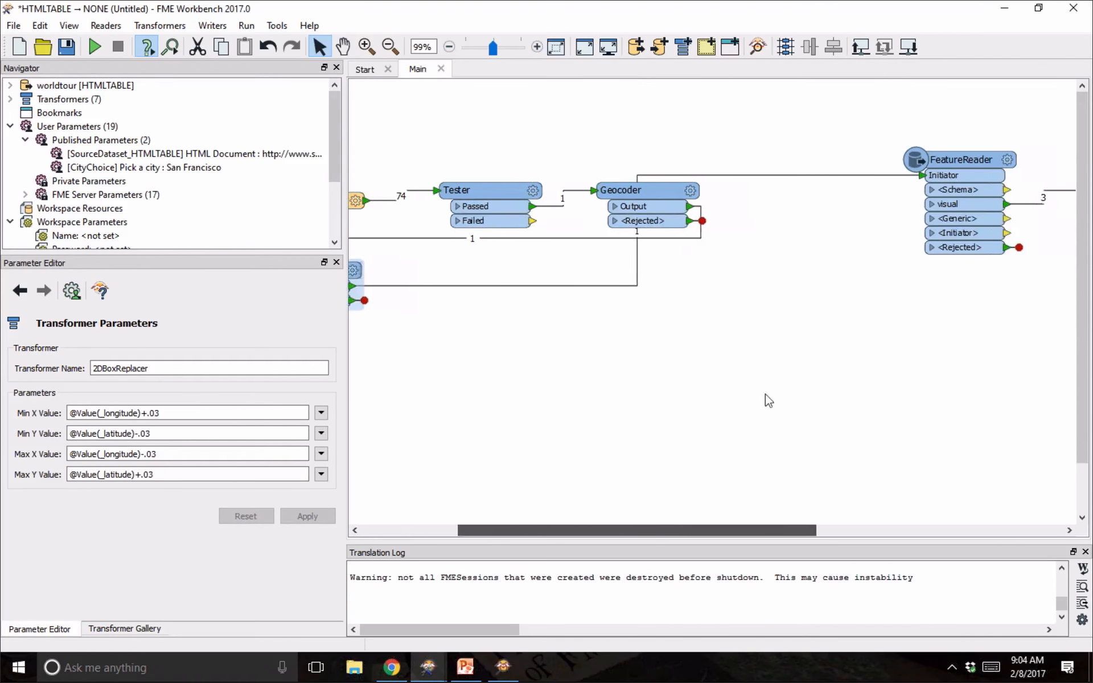
left_click(964, 157)
left_click_drag(964, 158, 477, 269)
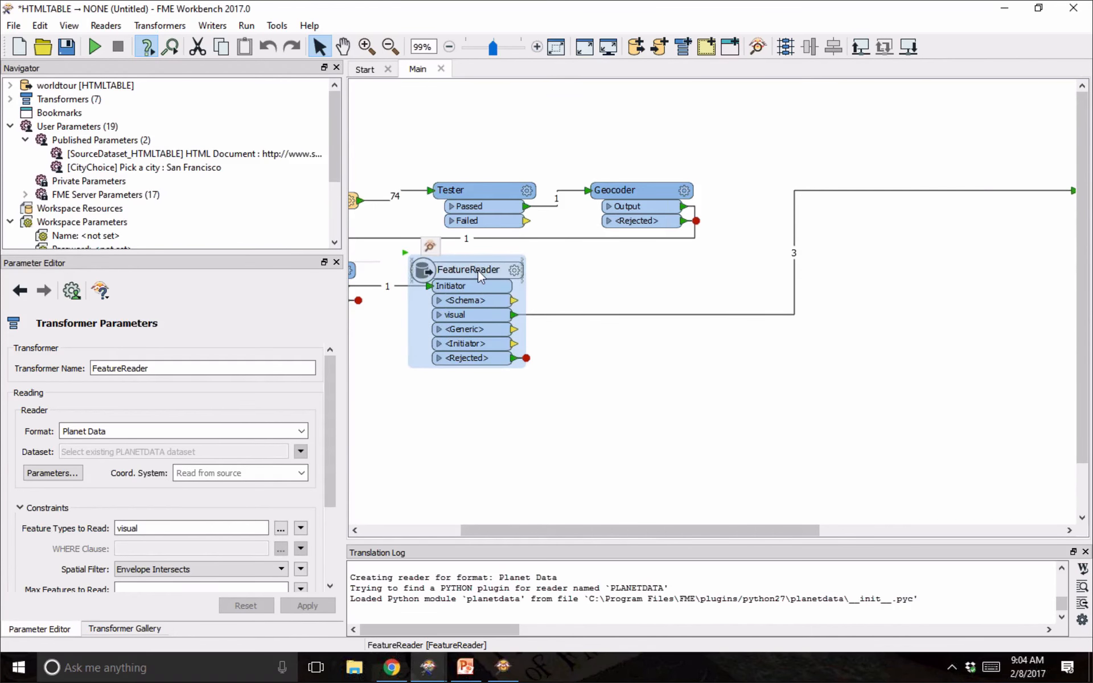
Move the RasterBandNodataSetter beneath the Geocoder, aligned in the second row after the FeatureReader.
left_click_drag(654, 534, 753, 534)
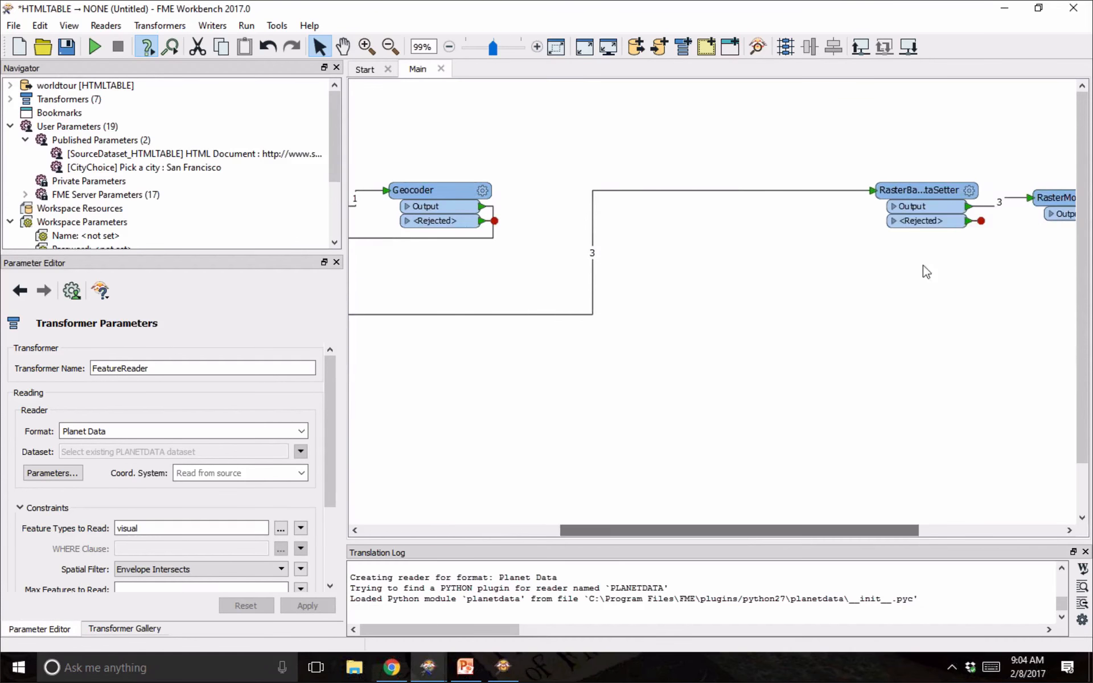
left_click_drag(902, 192, 435, 313)
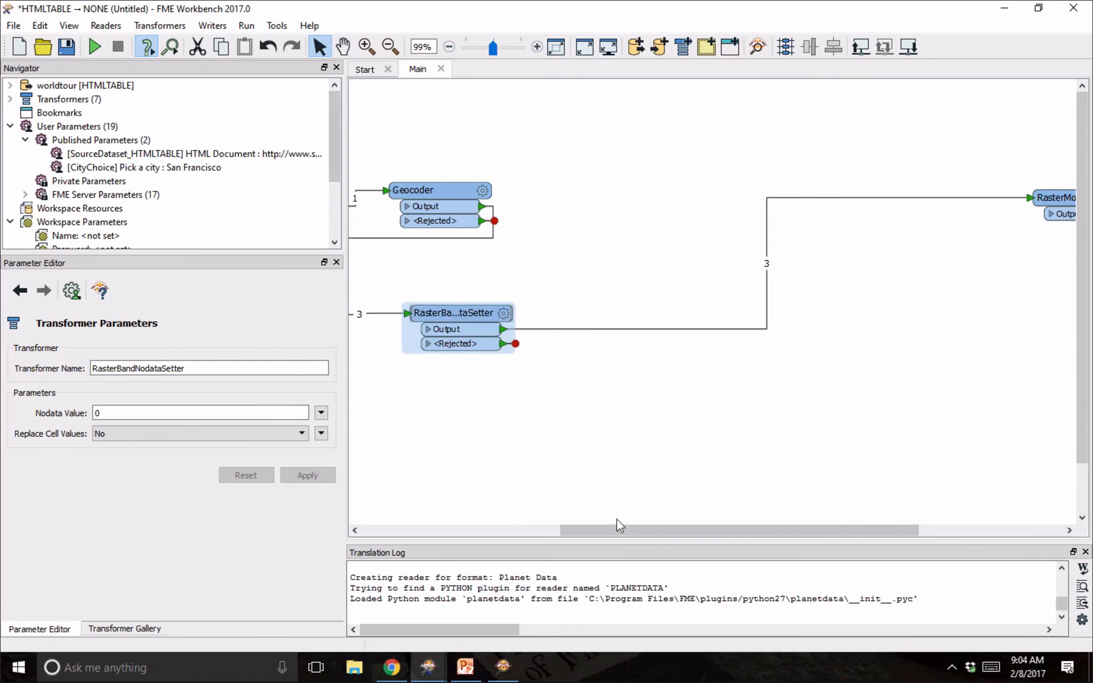
left_click_drag(584, 531, 405, 540)
left_click_drag(809, 312, 811, 245)
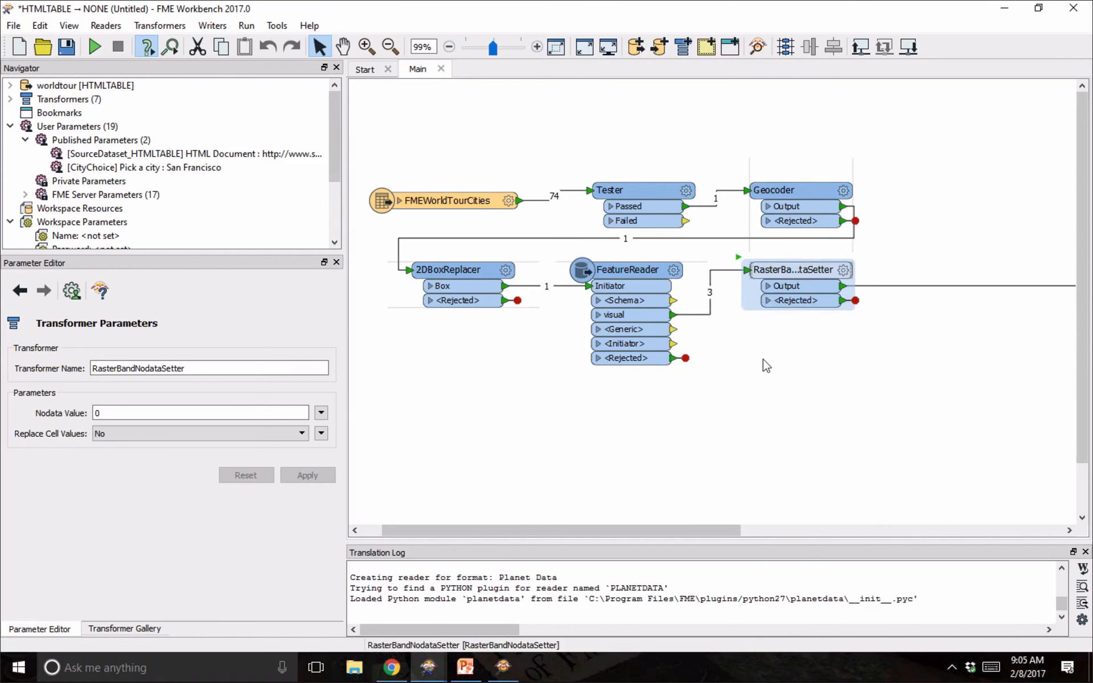
left_click(746, 409)
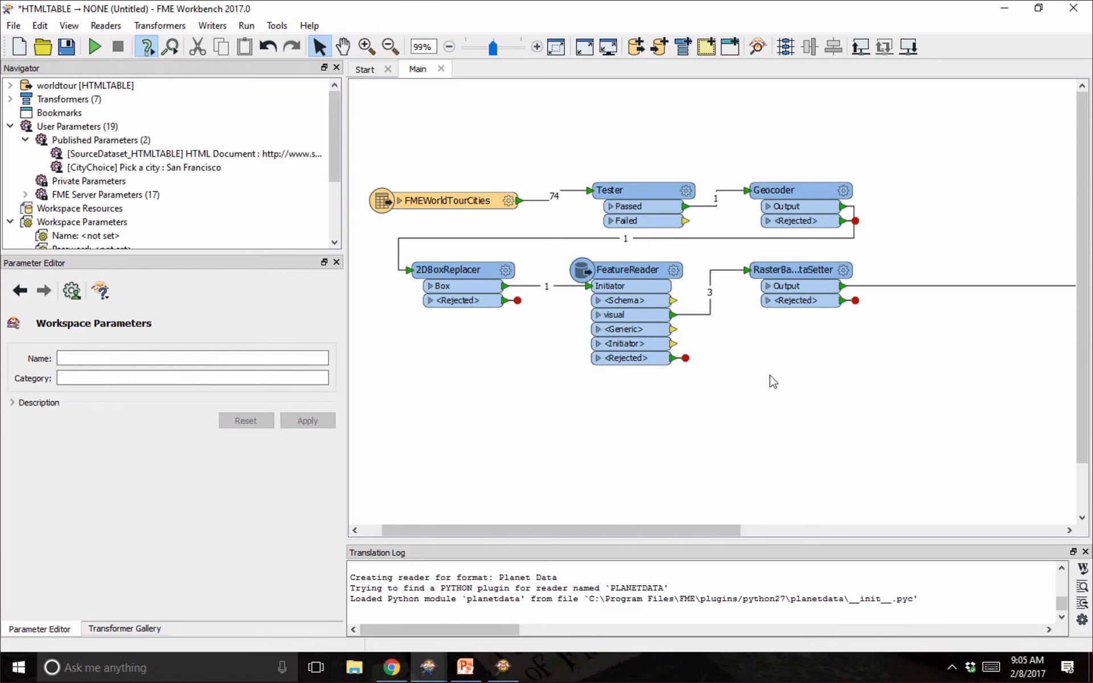
Switch to the Workbench window holding fmewtcities.fmw and cancel its open Edit Choice with Display Name dialog.
left_click_drag(630, 530, 513, 117)
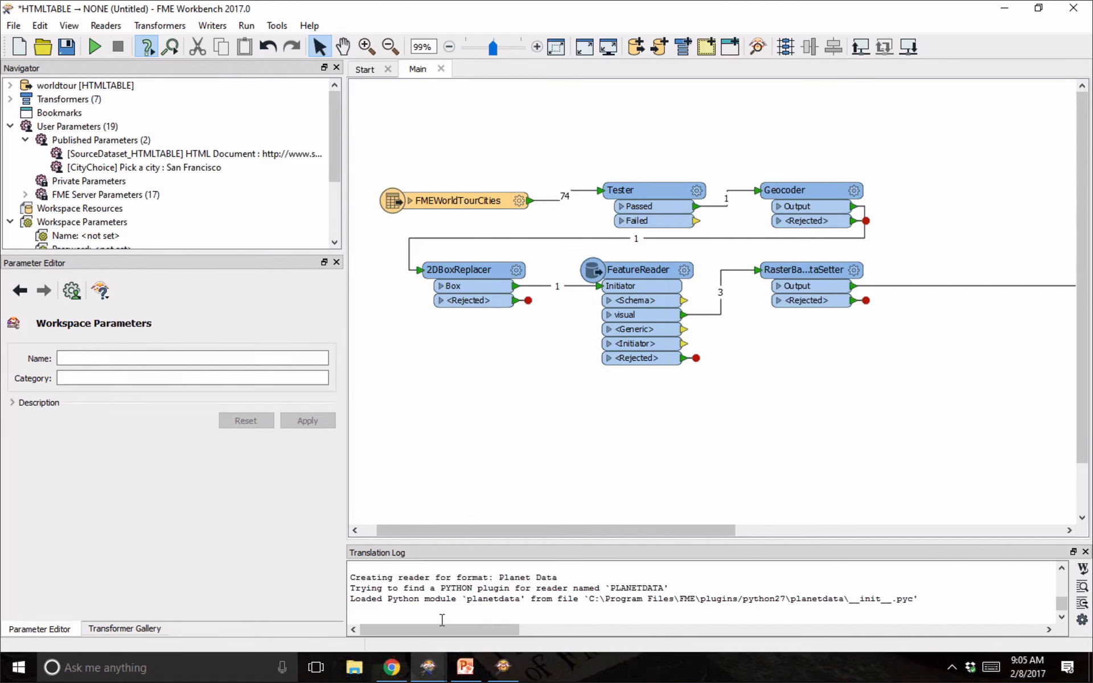
mouse_move(392, 668)
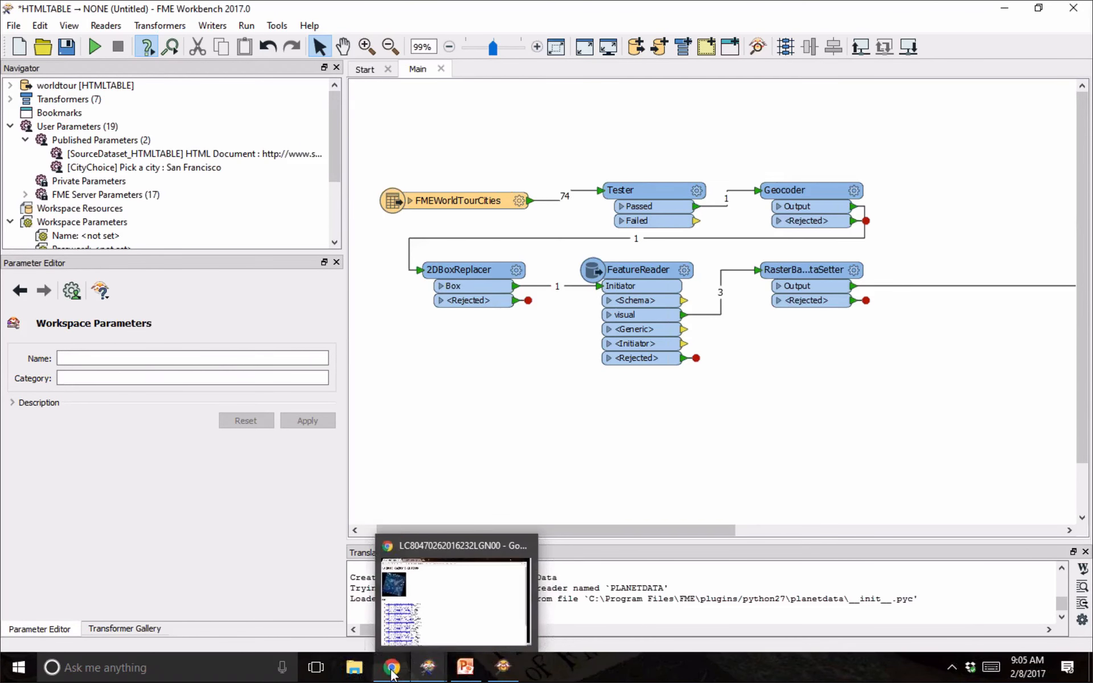
left_click(452, 645)
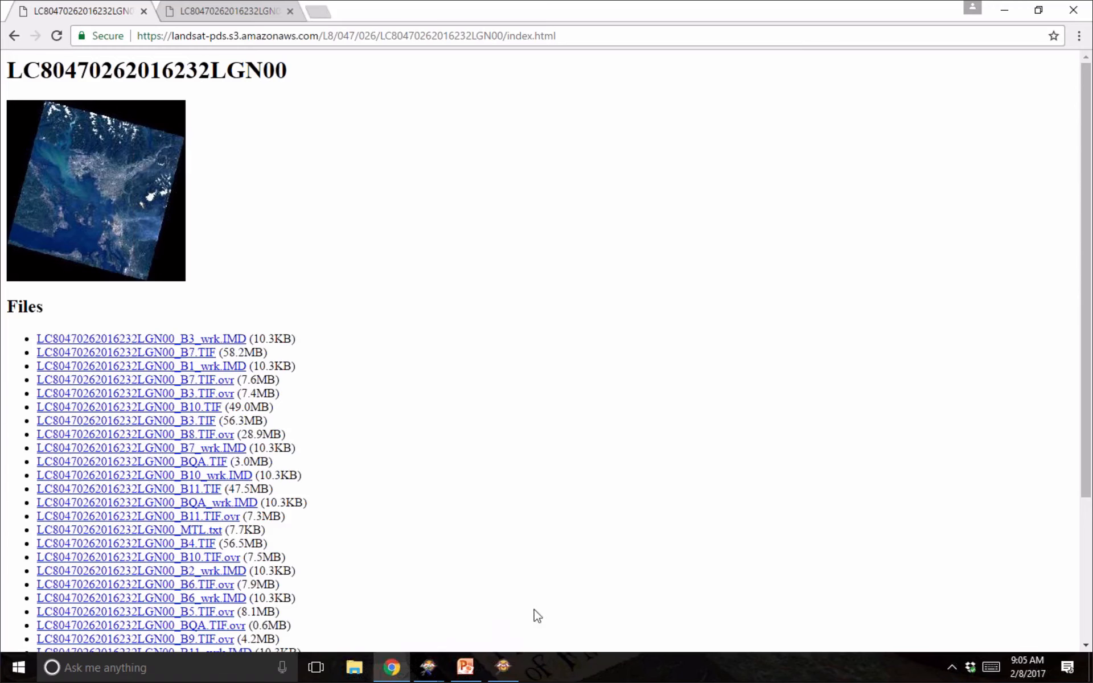
left_click(511, 674)
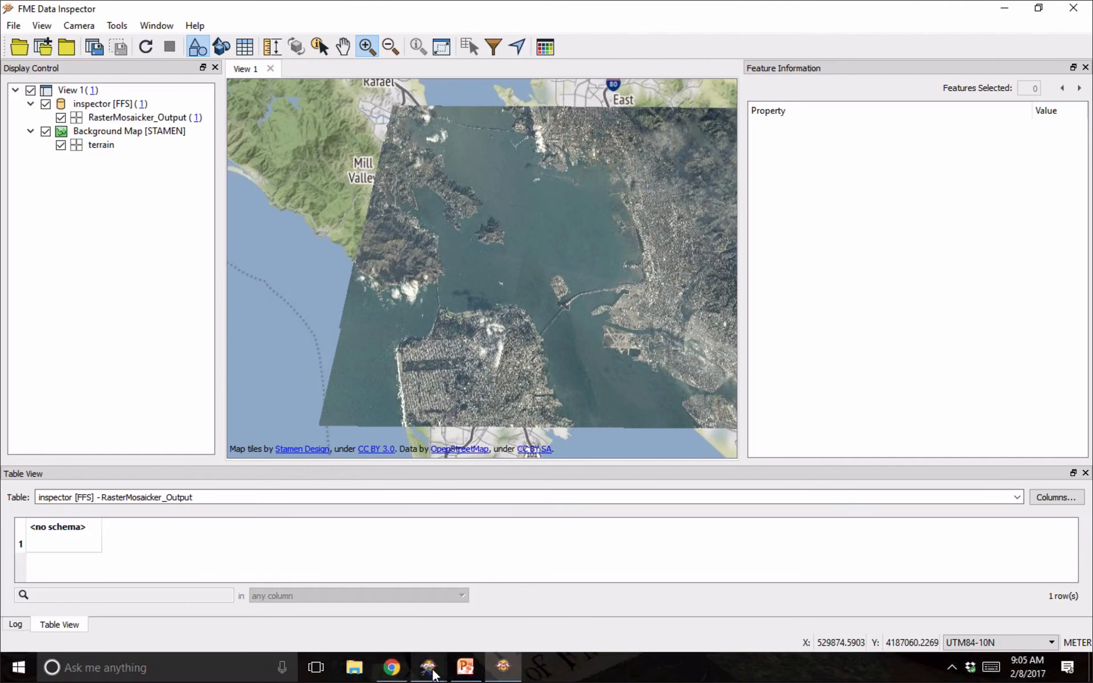
mouse_move(428, 668)
left_click(515, 611)
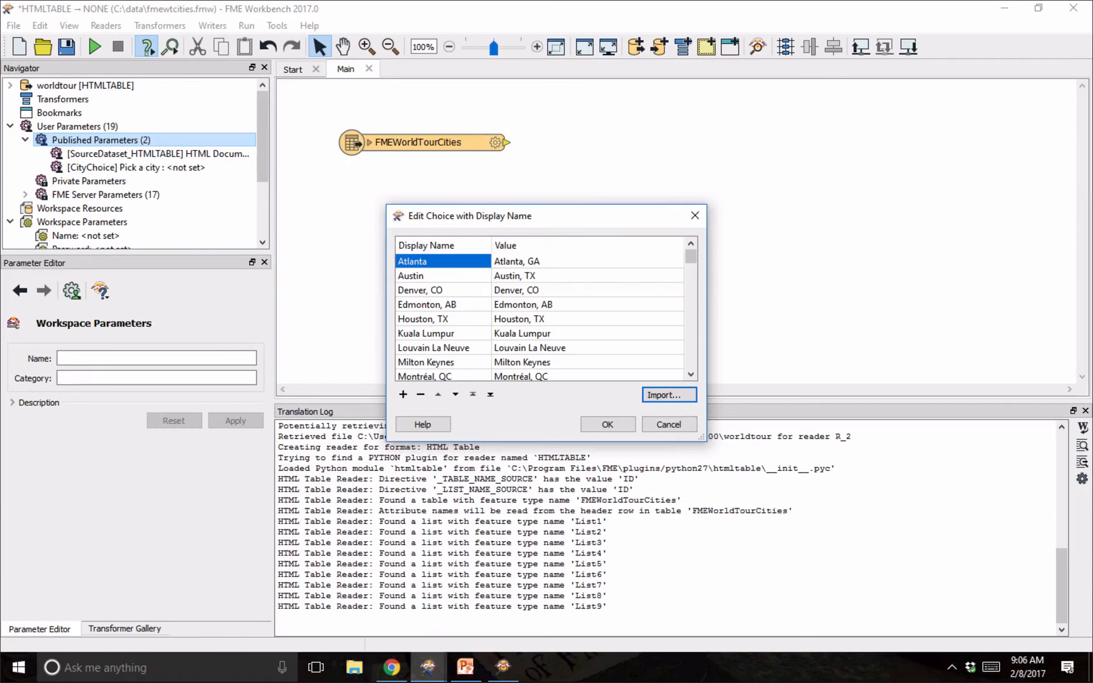
left_click(668, 428)
left_click(665, 393)
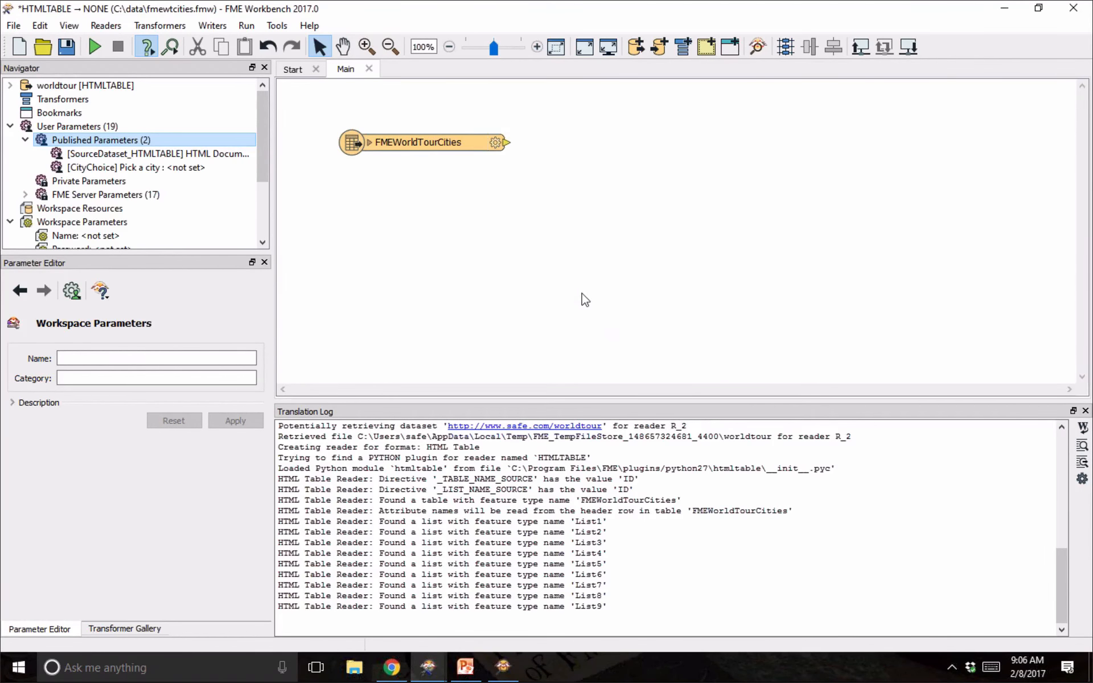
Search for transformers matching "pointconn" from the canvas to look up the PointConnector entry.
type("pc")
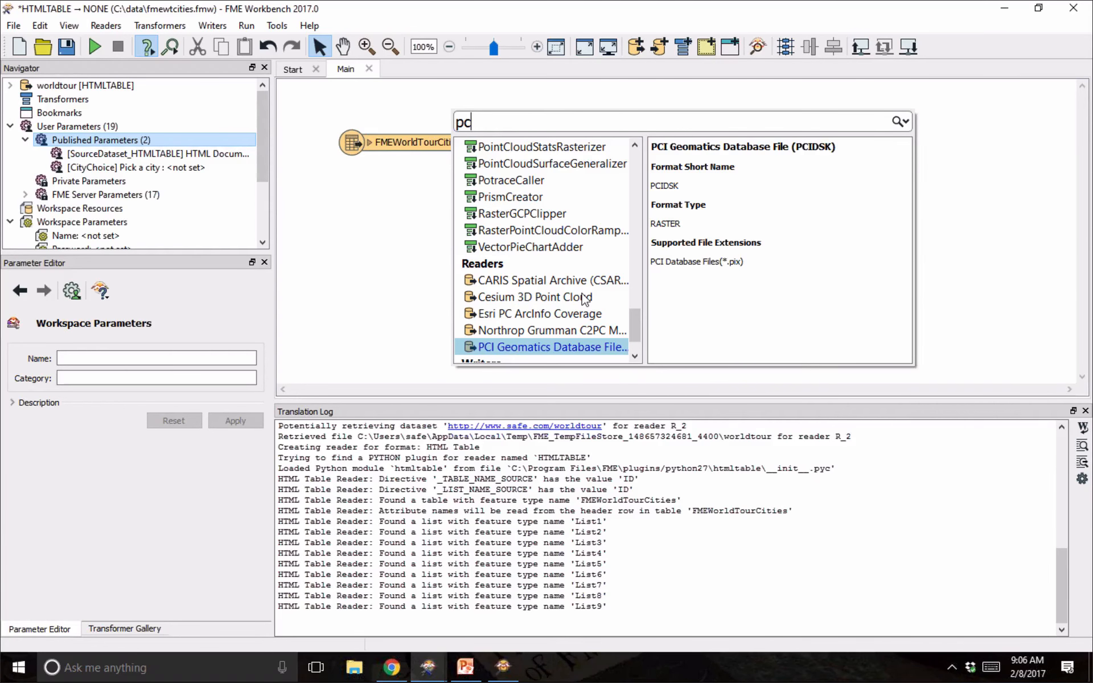
key("BackSpace")
type("ointconn")
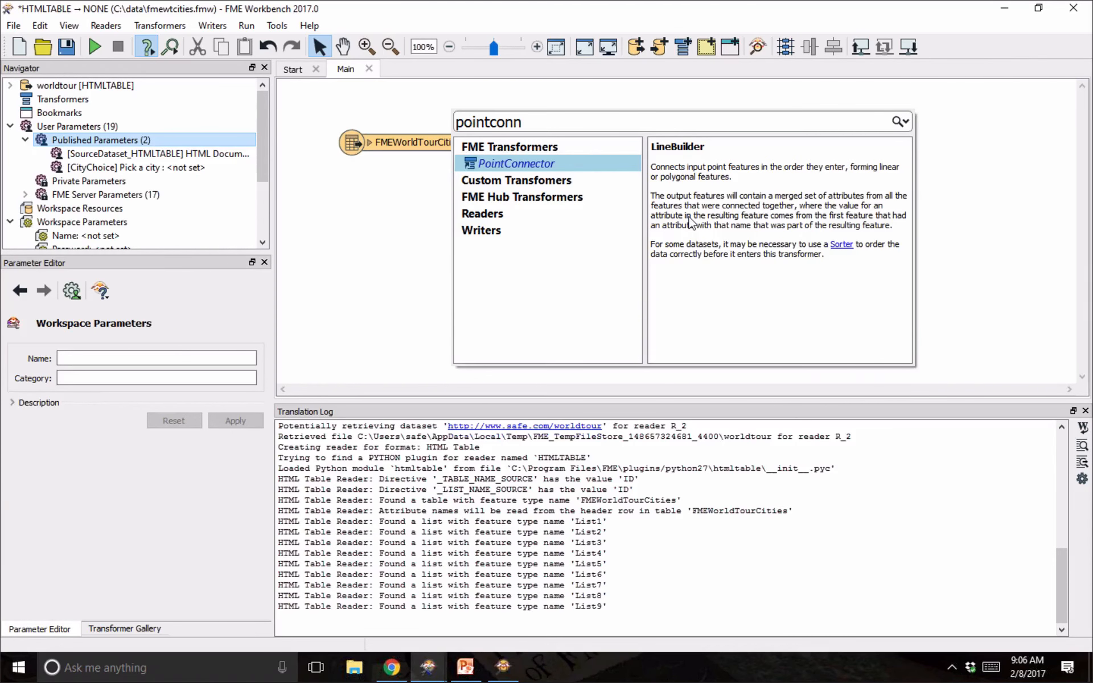
Search for transformers matching "connector" and highlight PointConnector to read its description.
key("Escape")
type("connec")
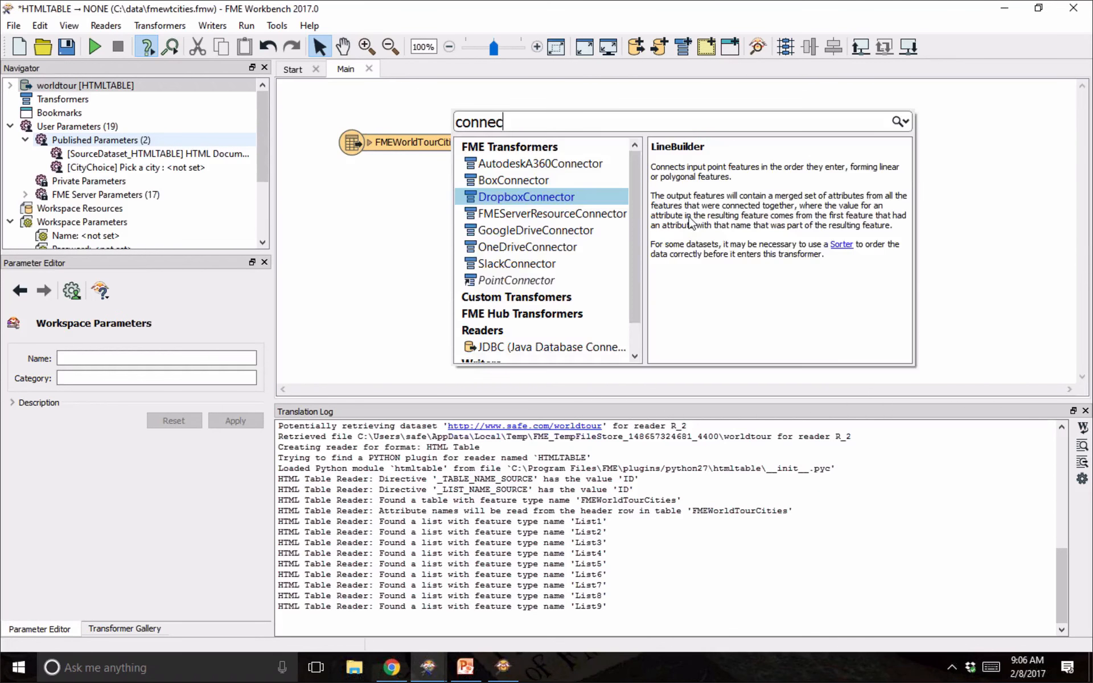
type("tor")
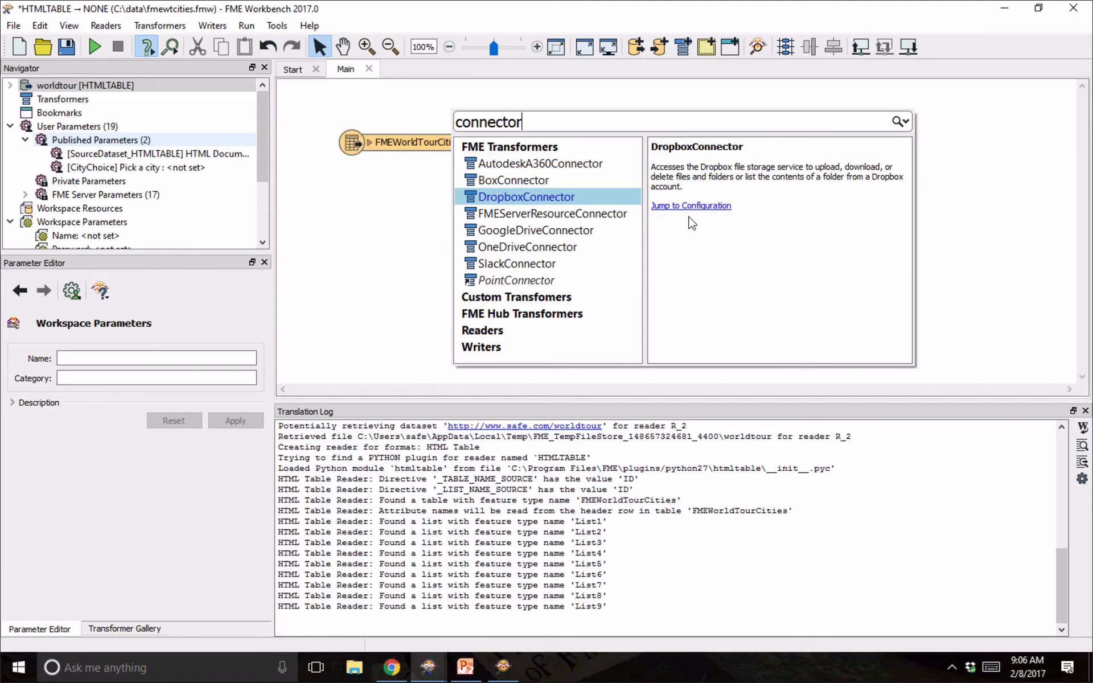
key("Down")
key("Down")
key("Down")
key("Down")
key("Down")
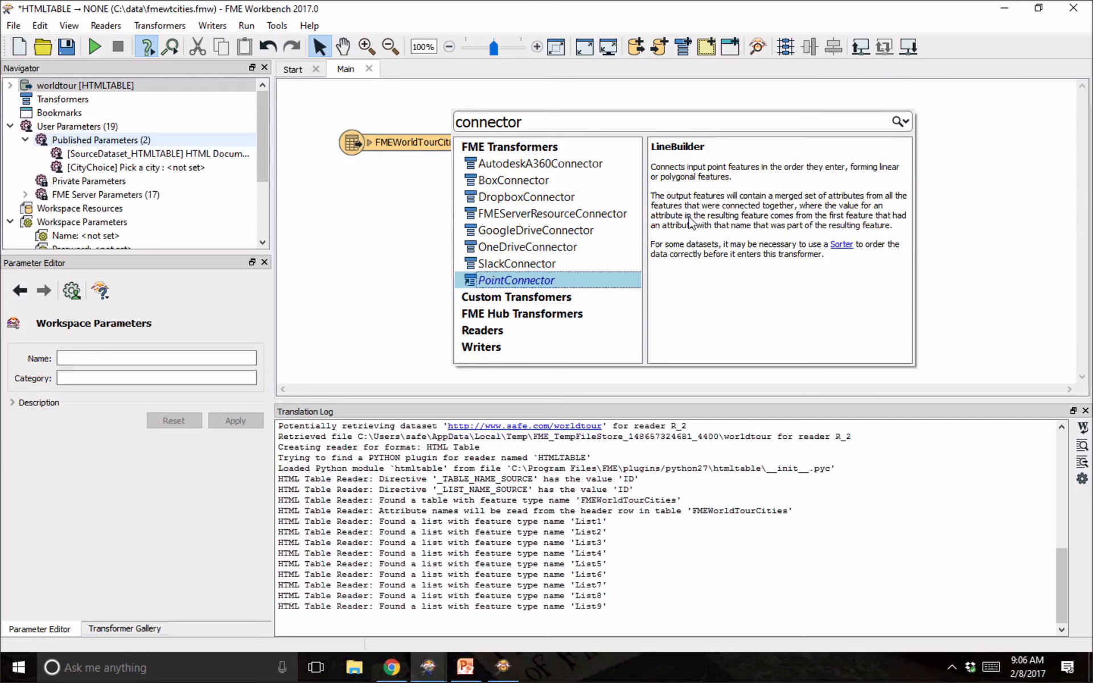
Search for transformers matching "joiner", look at the Joiner entry's description, and close the search without adding anything.
key("ctrl+a")
type("joiner")
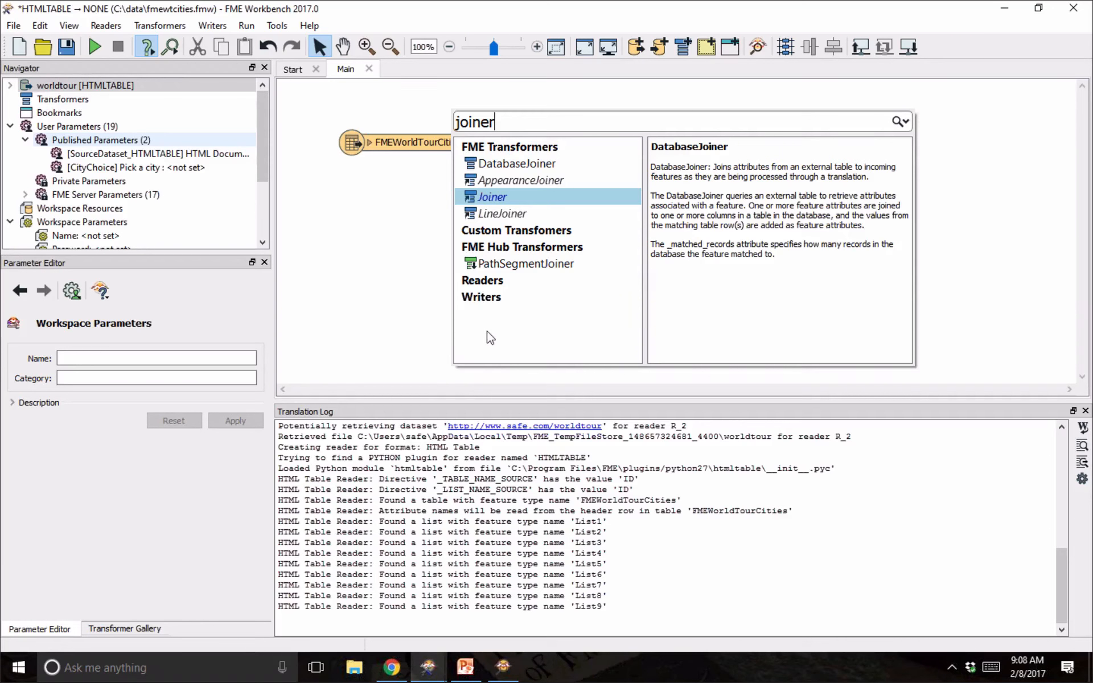
left_click(411, 279)
Add a Bufferer transformer connected to the output of the FMEWorldTourCities feature type.
left_click(445, 140)
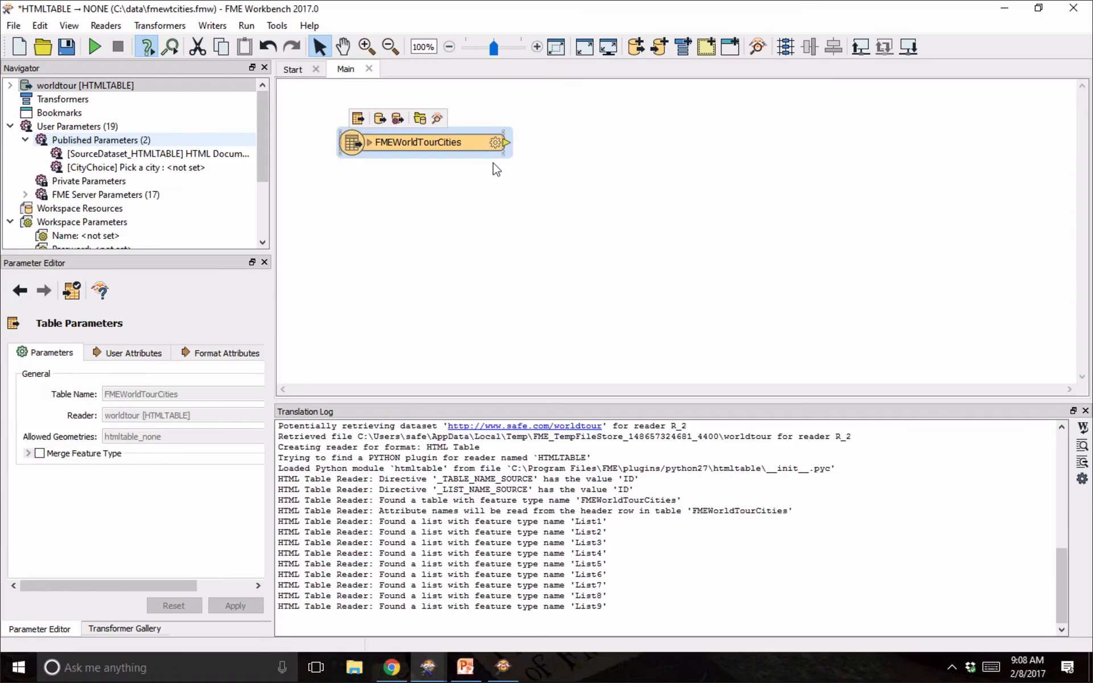
type("buffere")
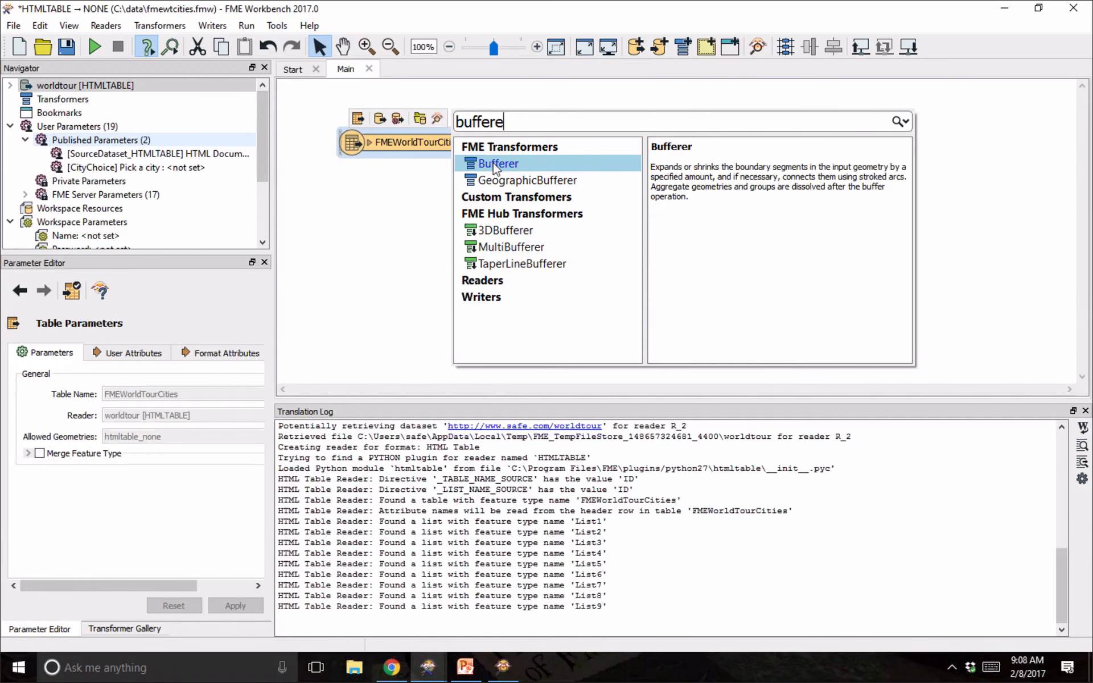
key("Return")
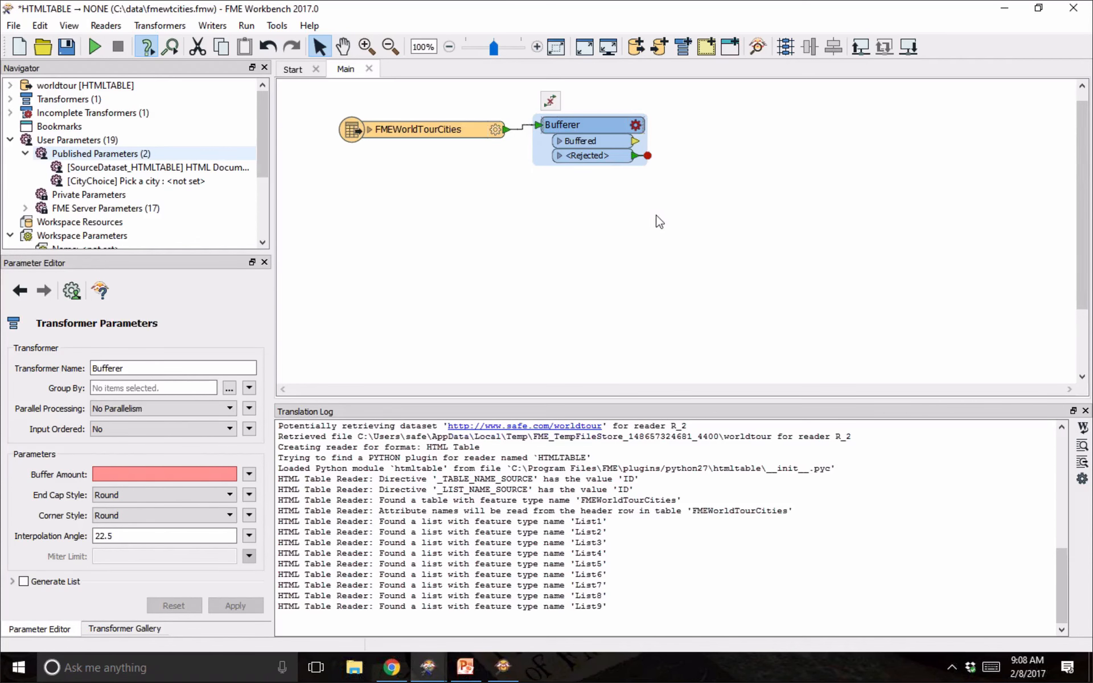
left_click(276, 27)
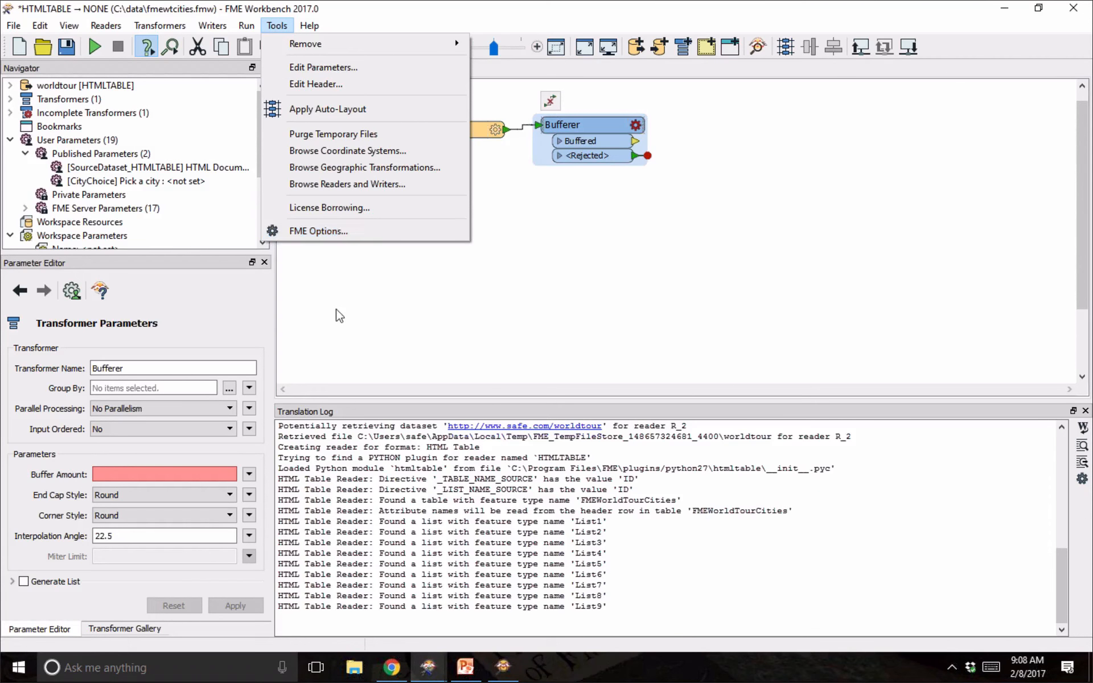
left_click(336, 314)
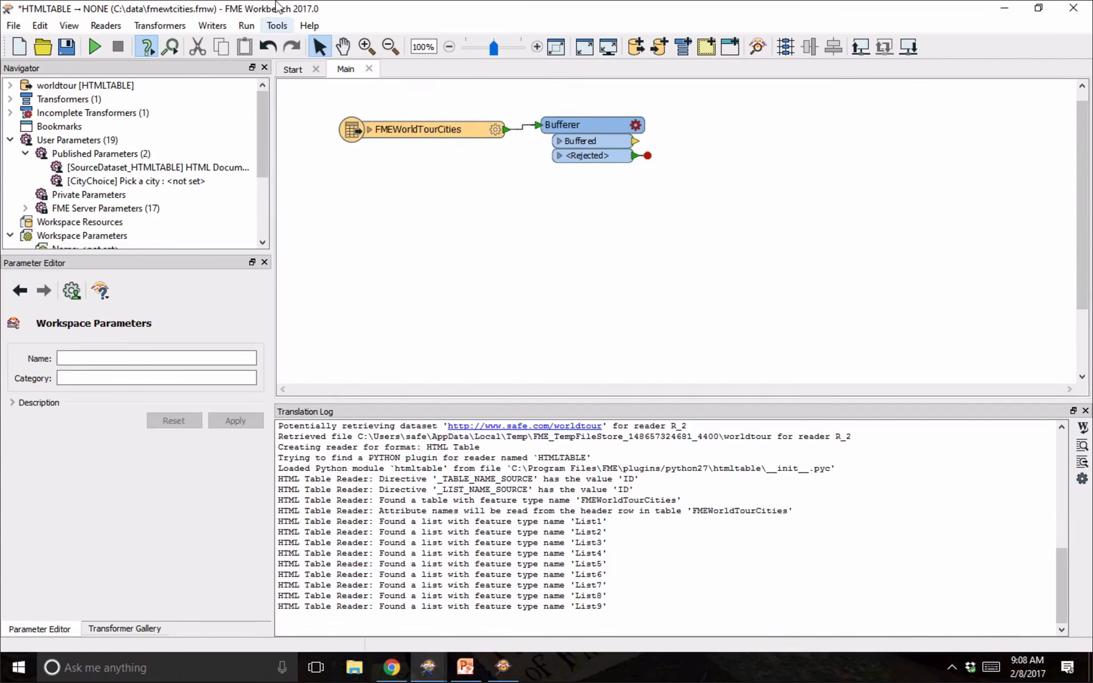
Add a Junction connected to the Bufferer's Buffered output port.
left_click(596, 125)
type("juncti")
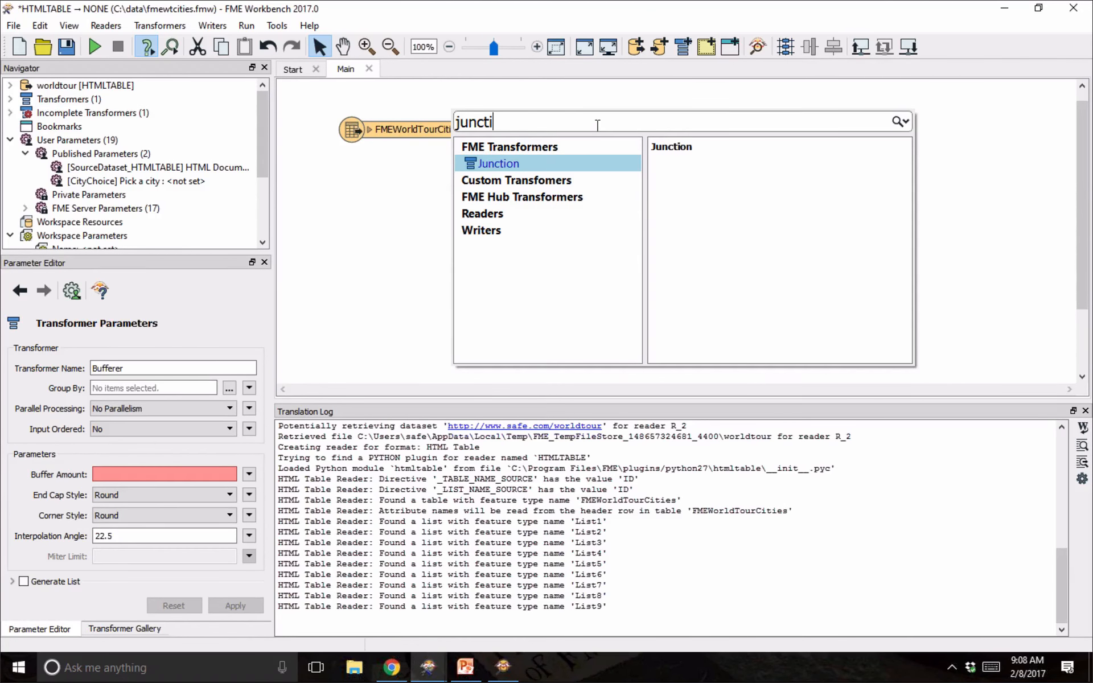
key("Return")
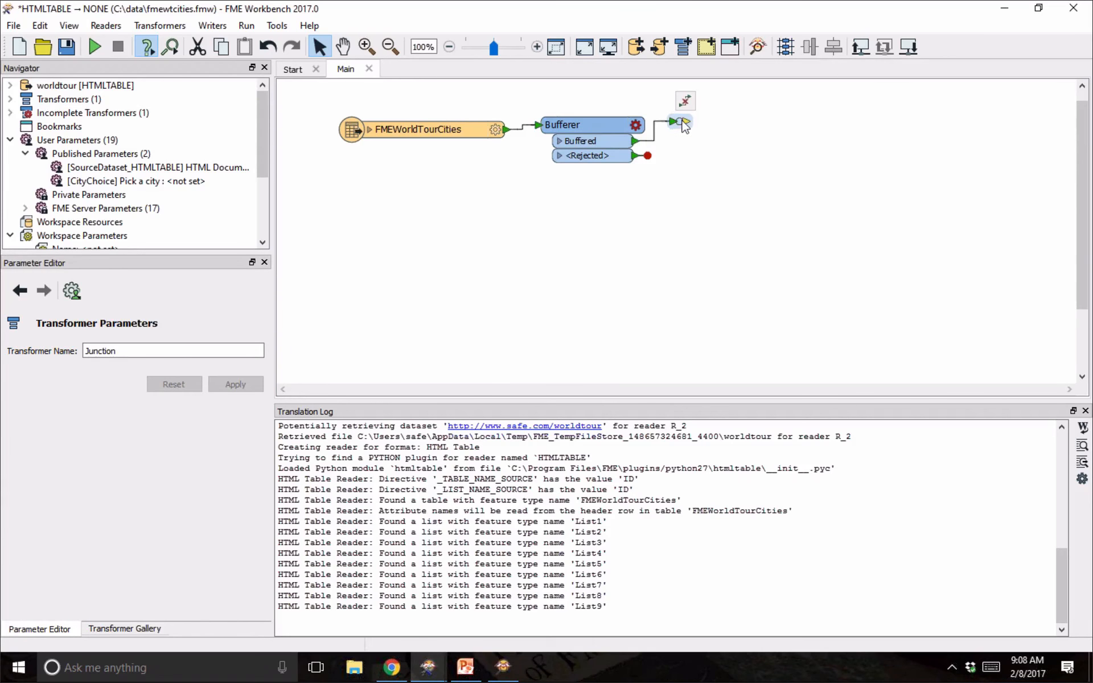
Reconnect the Junction to the Bufferer's <Rejected> port and place it just beyond that port.
left_click_drag(684, 125, 648, 157)
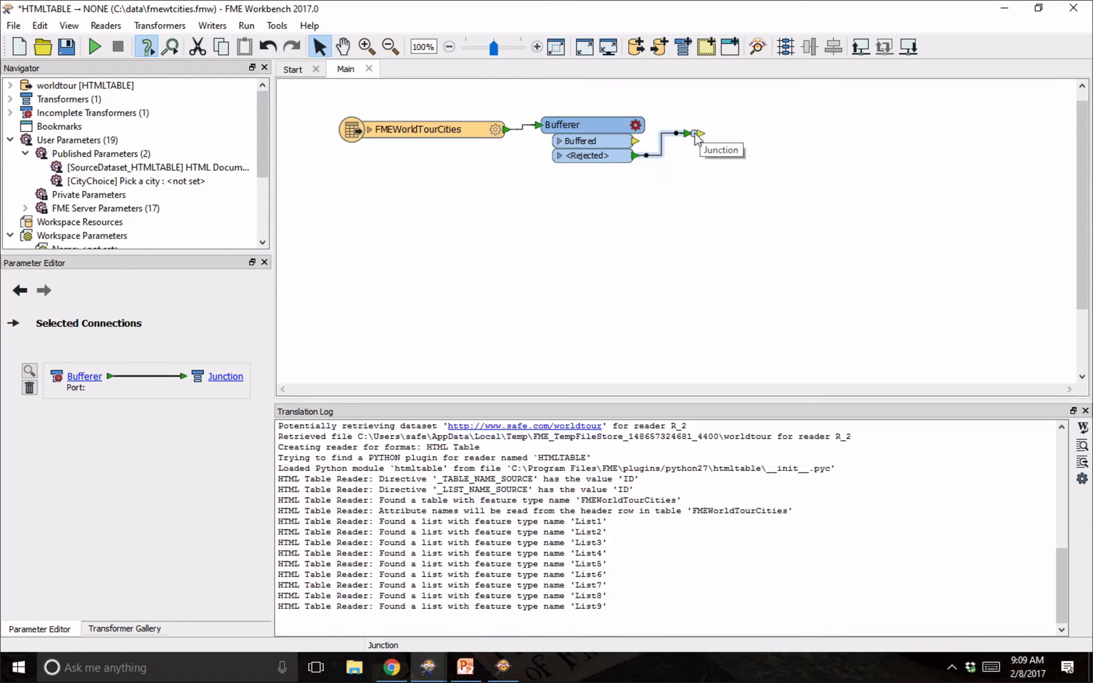
left_click_drag(694, 134, 715, 158)
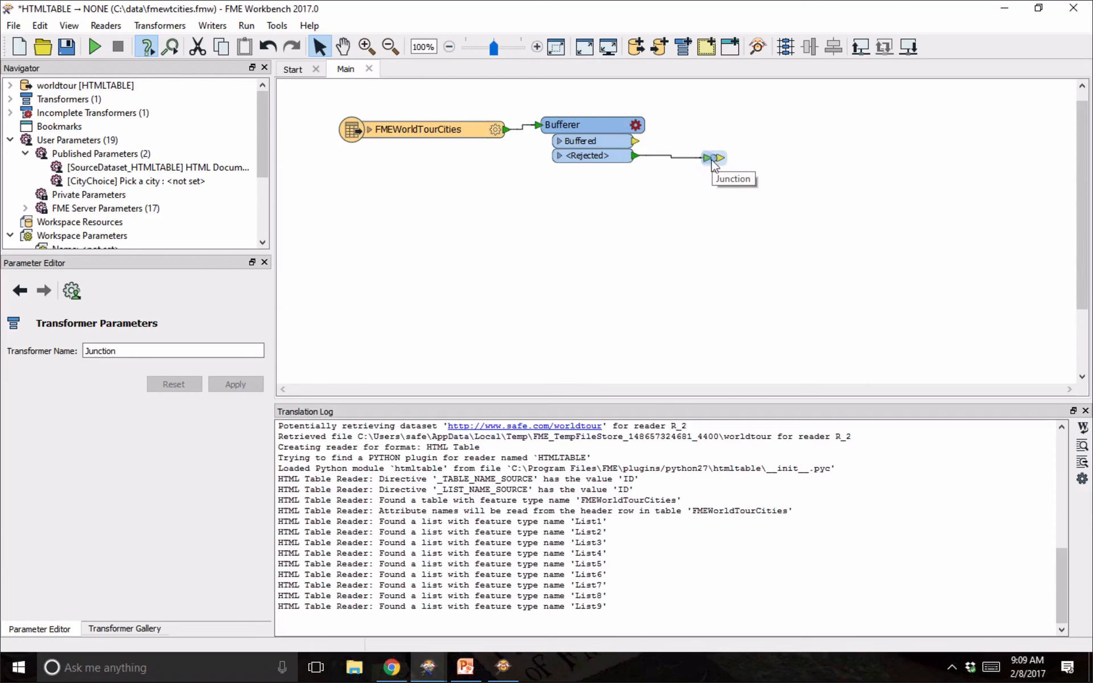
left_click_drag(716, 165, 646, 159)
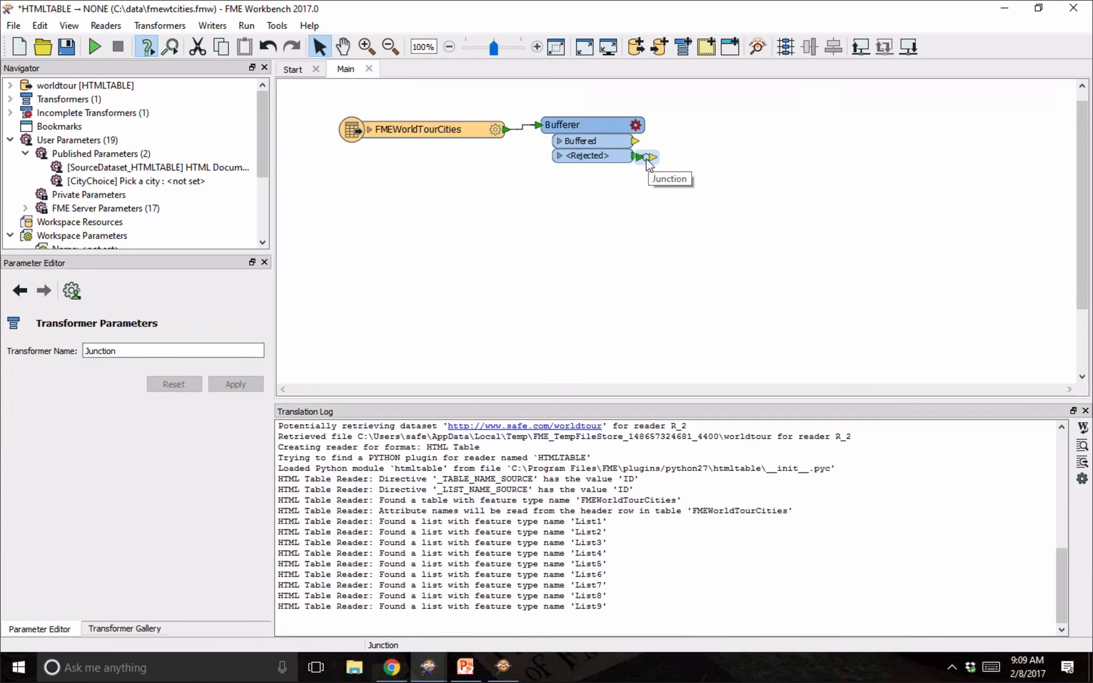
left_click_drag(647, 163, 682, 151)
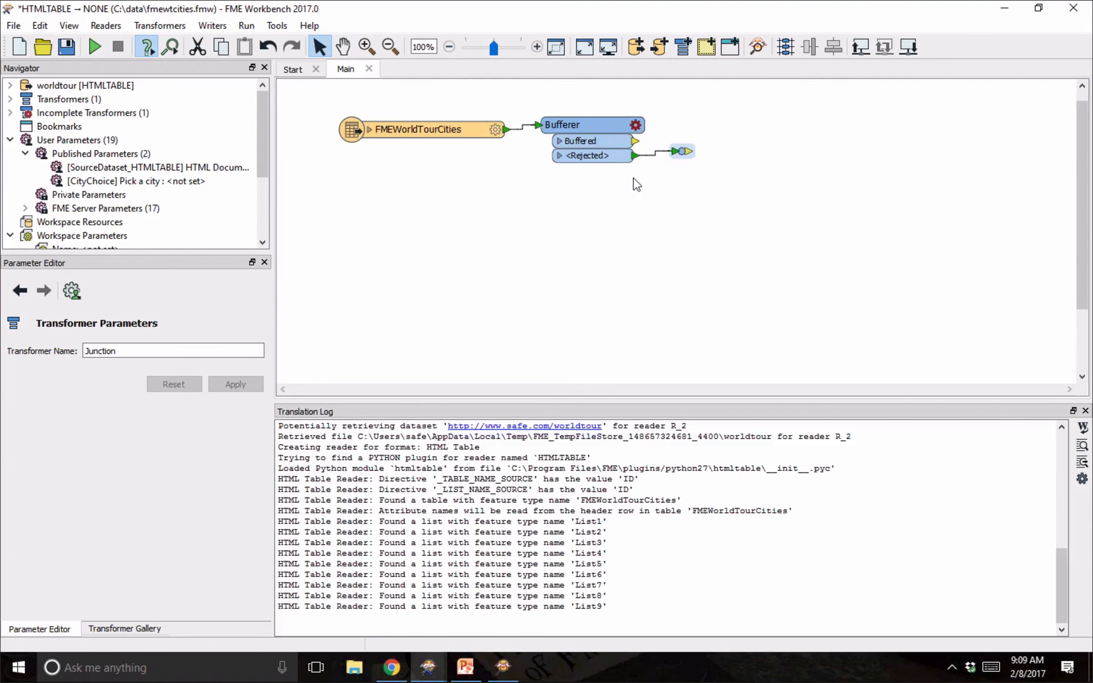
left_click(636, 185)
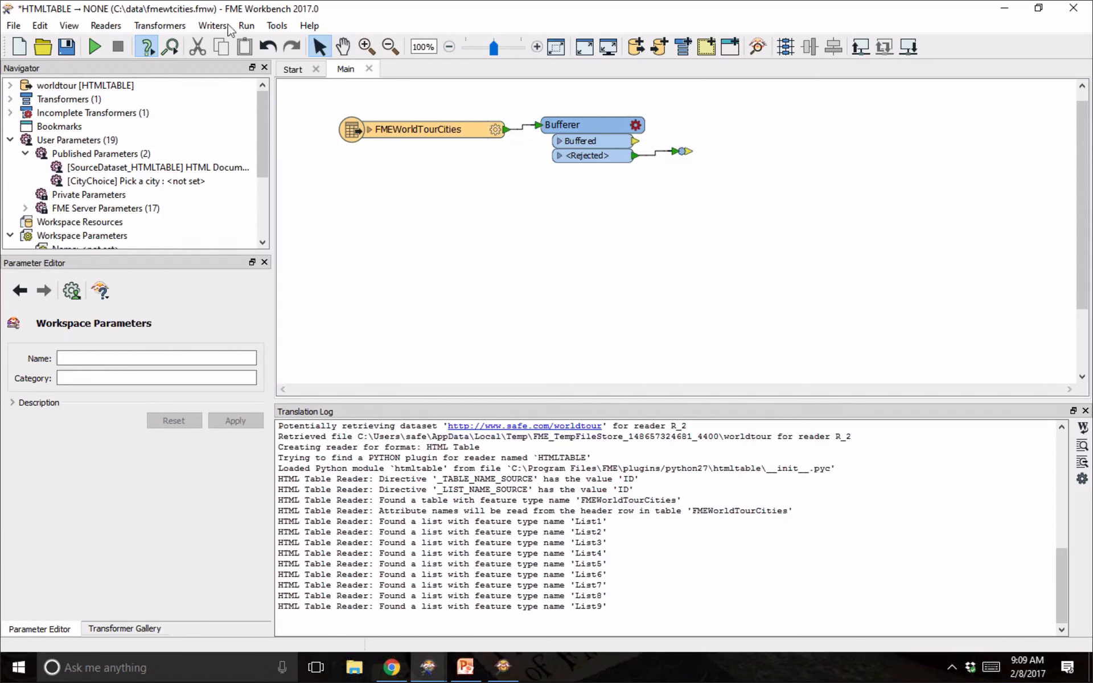
Set the Rejected Feature Handling Default to Continue Translation in the FME translation options.
left_click(273, 27)
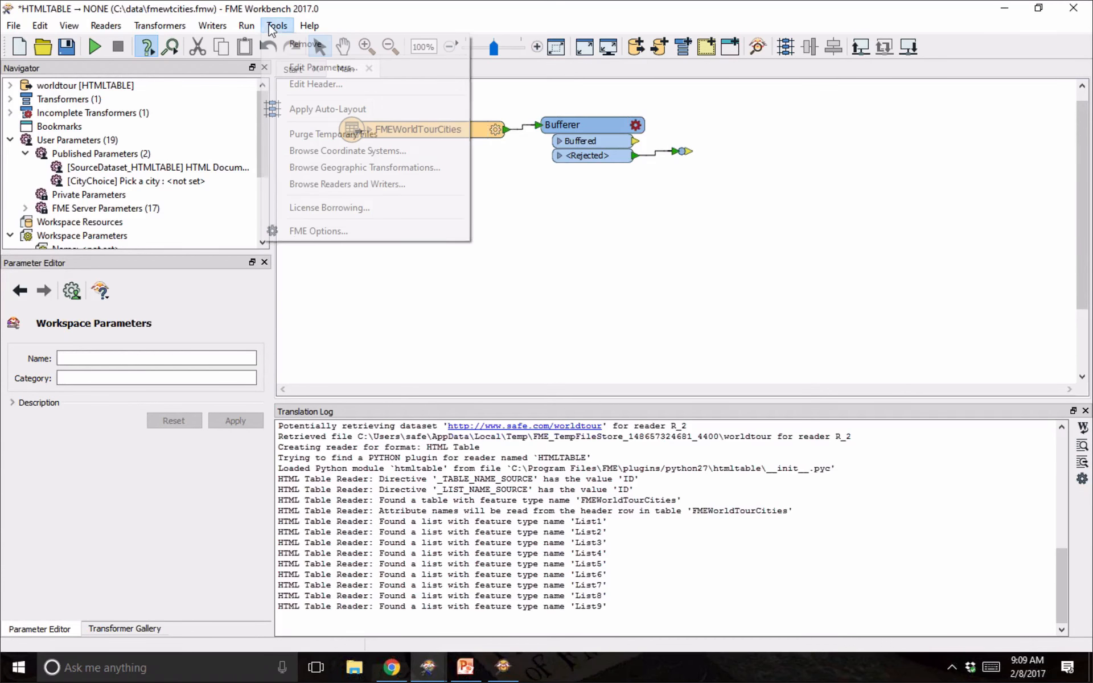
left_click(293, 232)
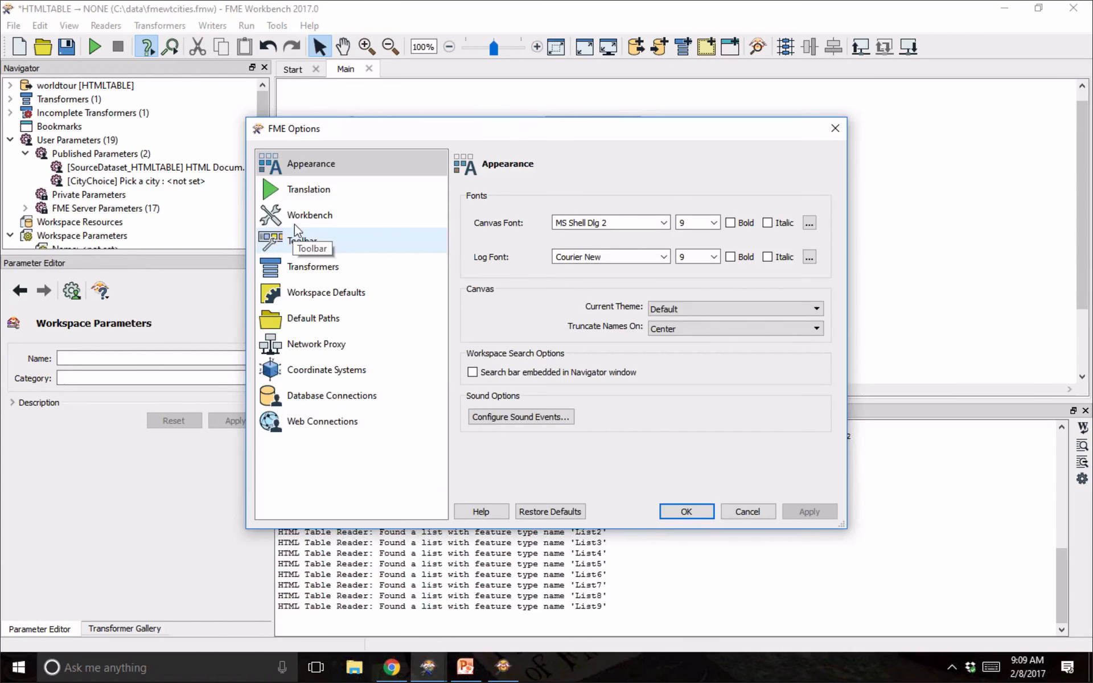
left_click(310, 190)
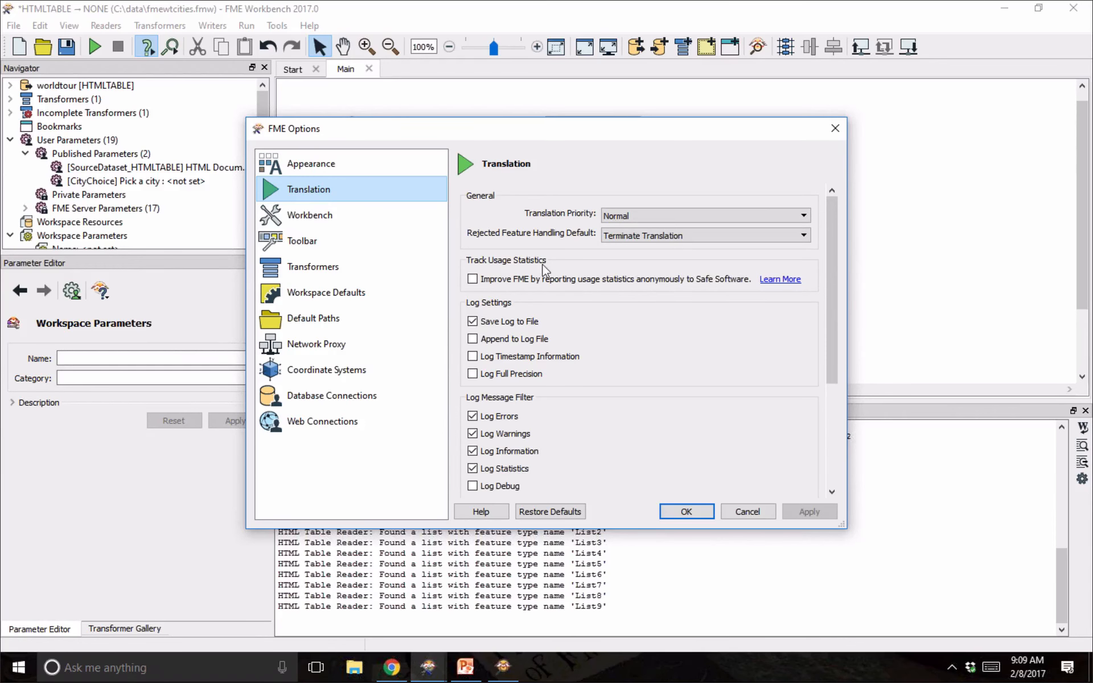
left_click(643, 236)
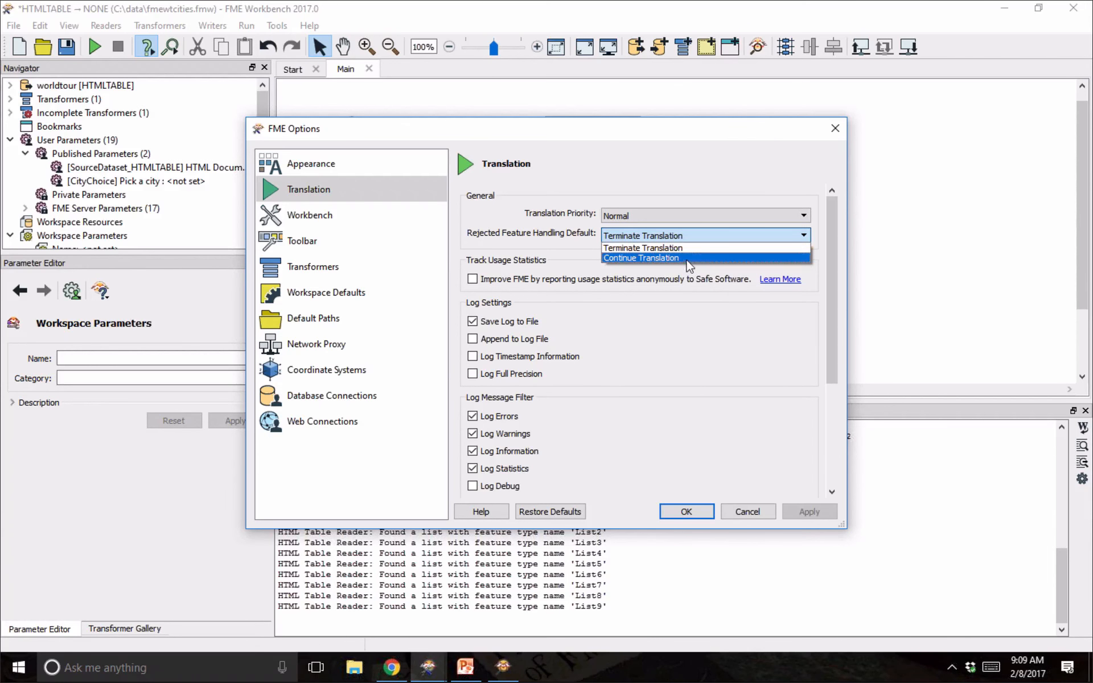
left_click(661, 258)
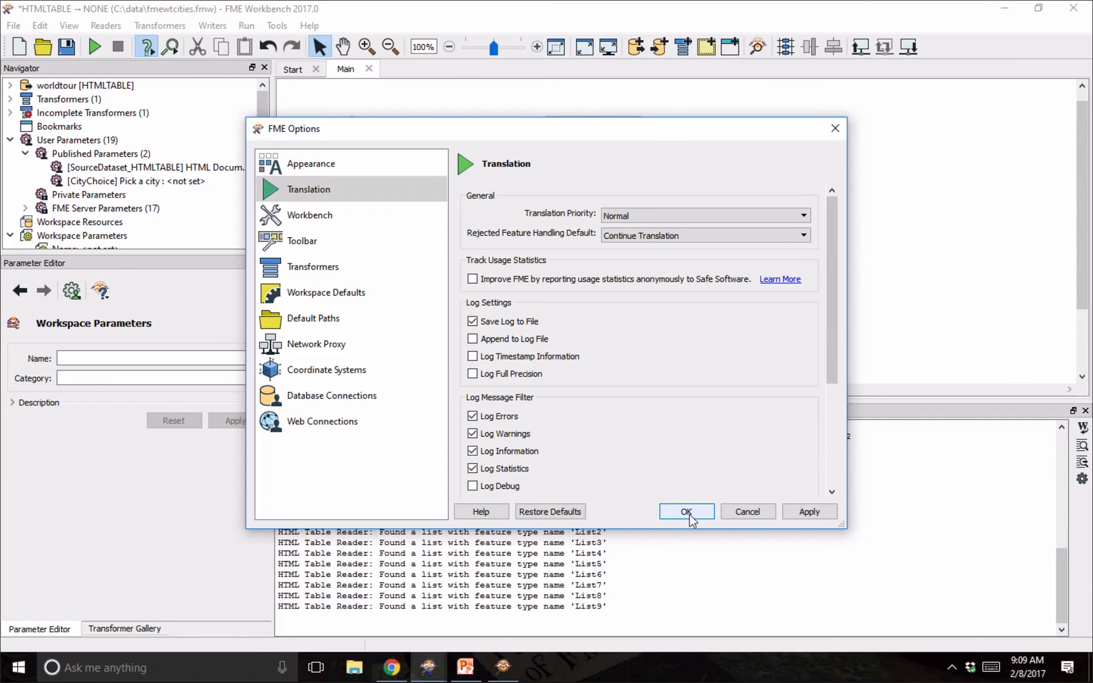
key("Return")
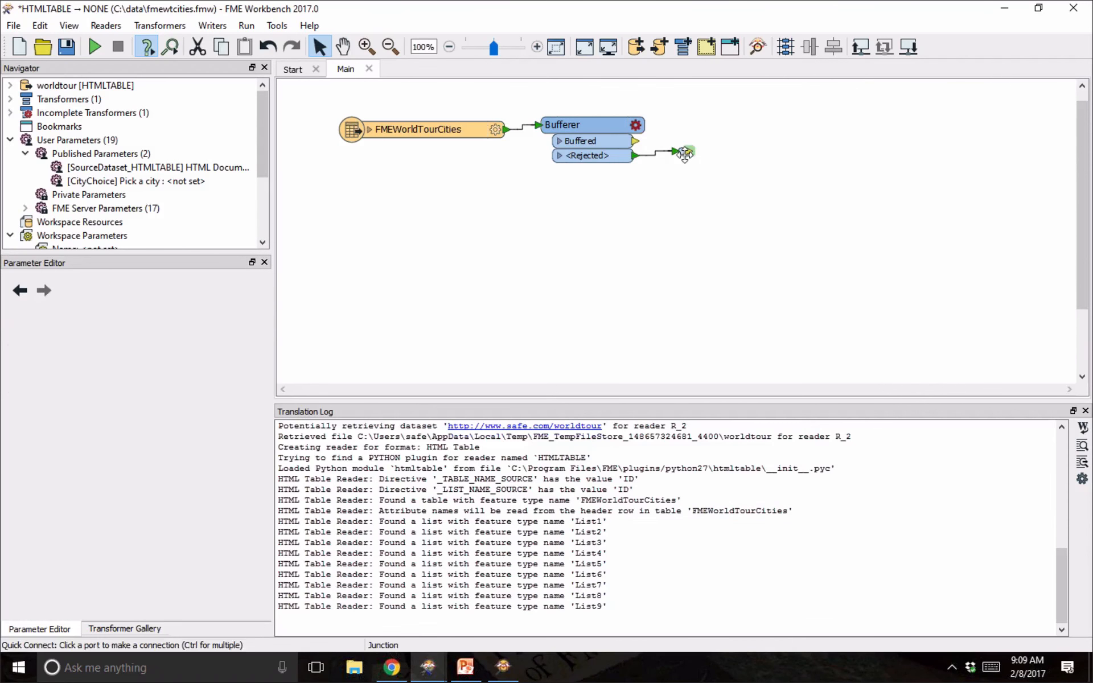
Delete the Junction connected to the Bufferer's <Rejected> port.
left_click(678, 158)
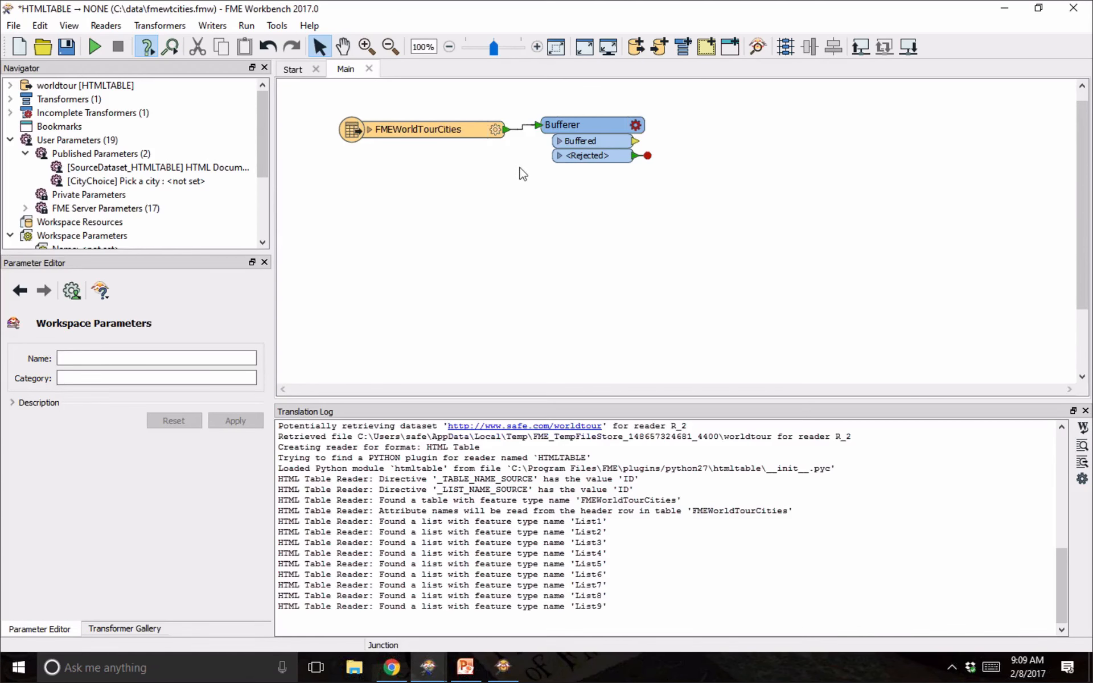
left_click(277, 25)
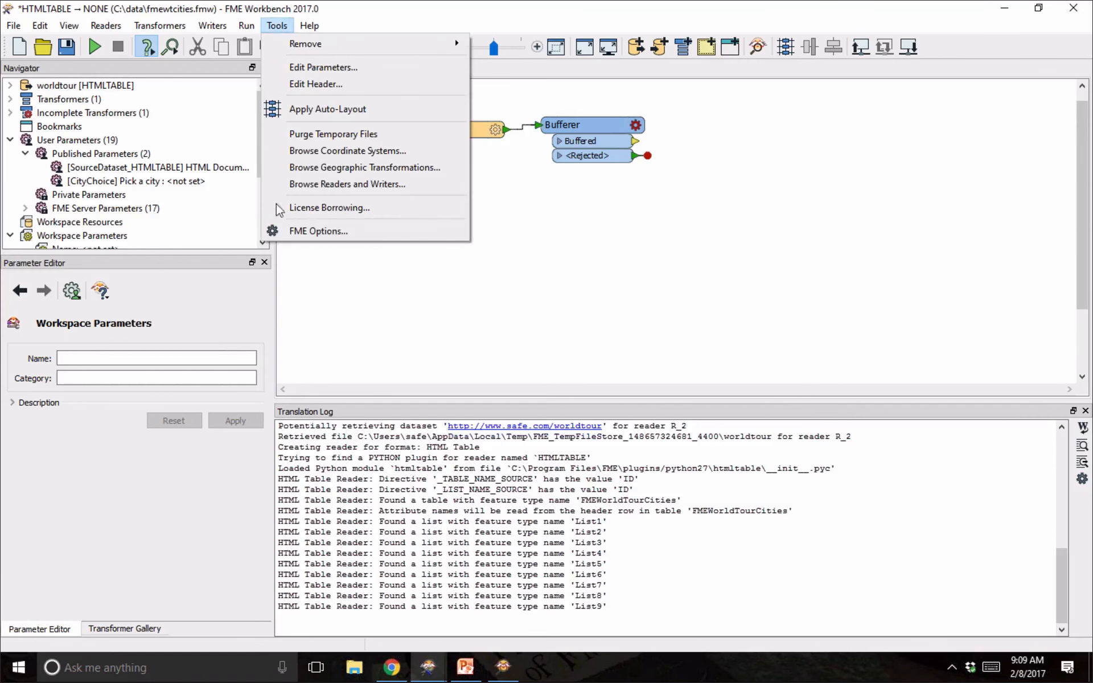
left_click(589, 132)
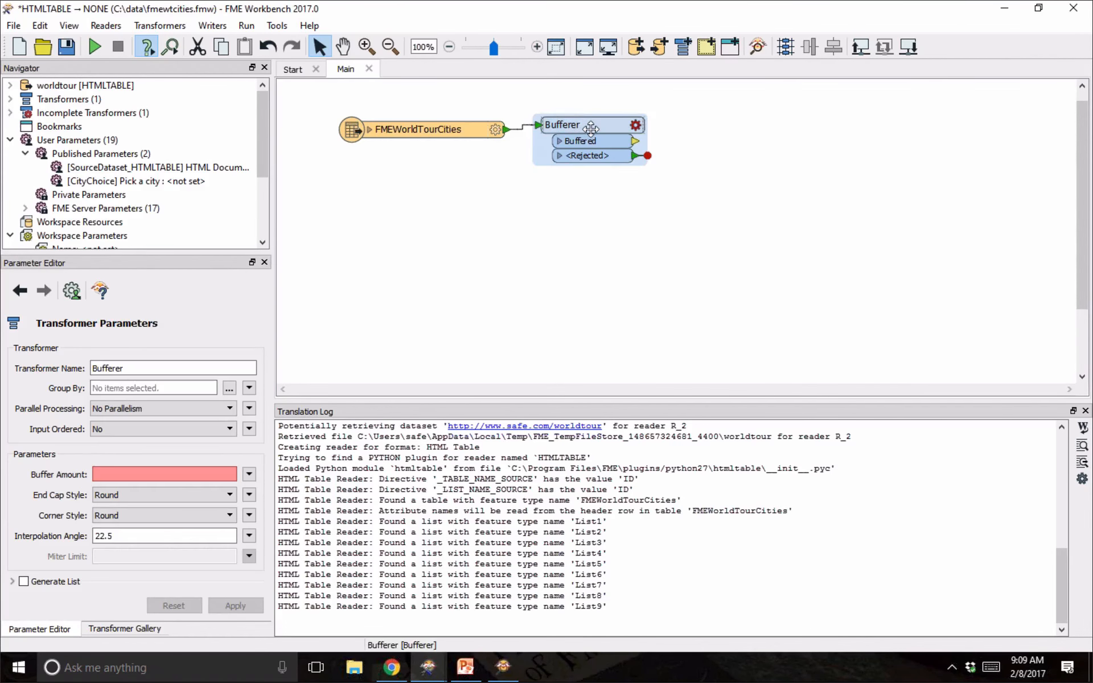
Start a new blank workspace and discard the unsaved changes to fmewtcities.fmw.
left_click(333, 220)
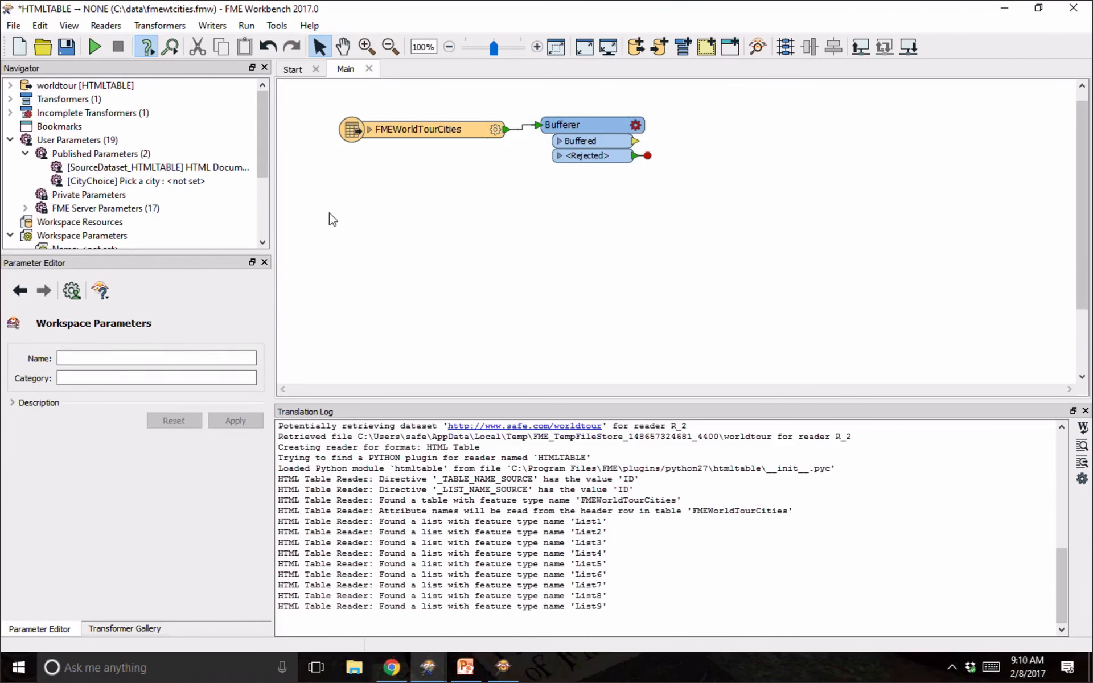
left_click(19, 51)
double_click(563, 156)
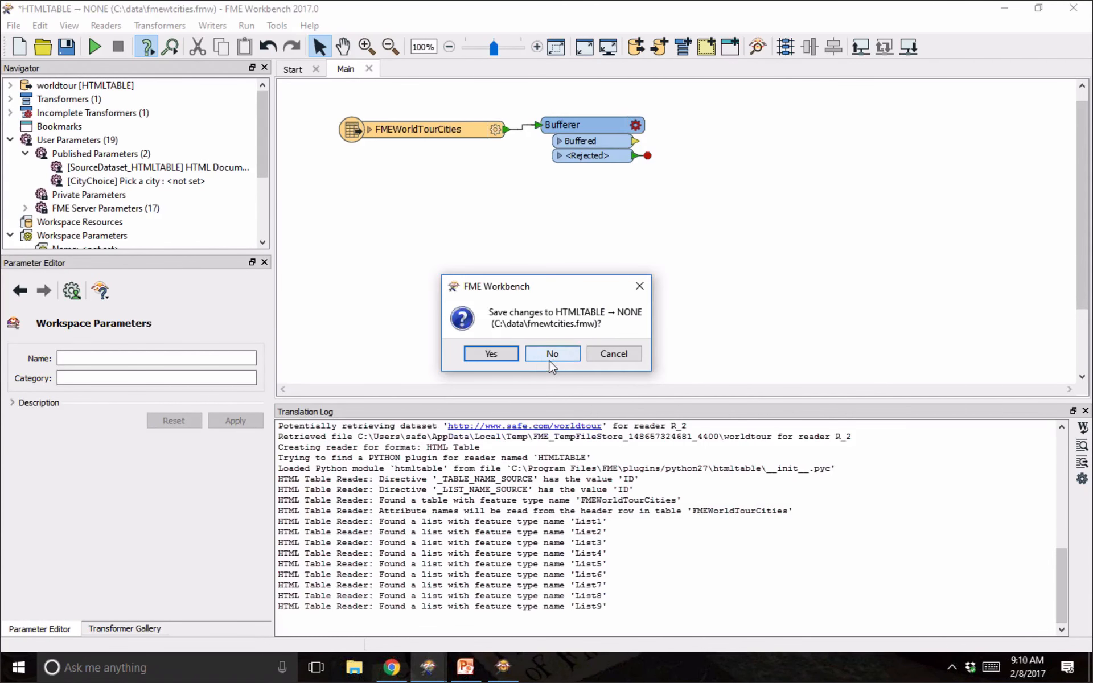
left_click(547, 353)
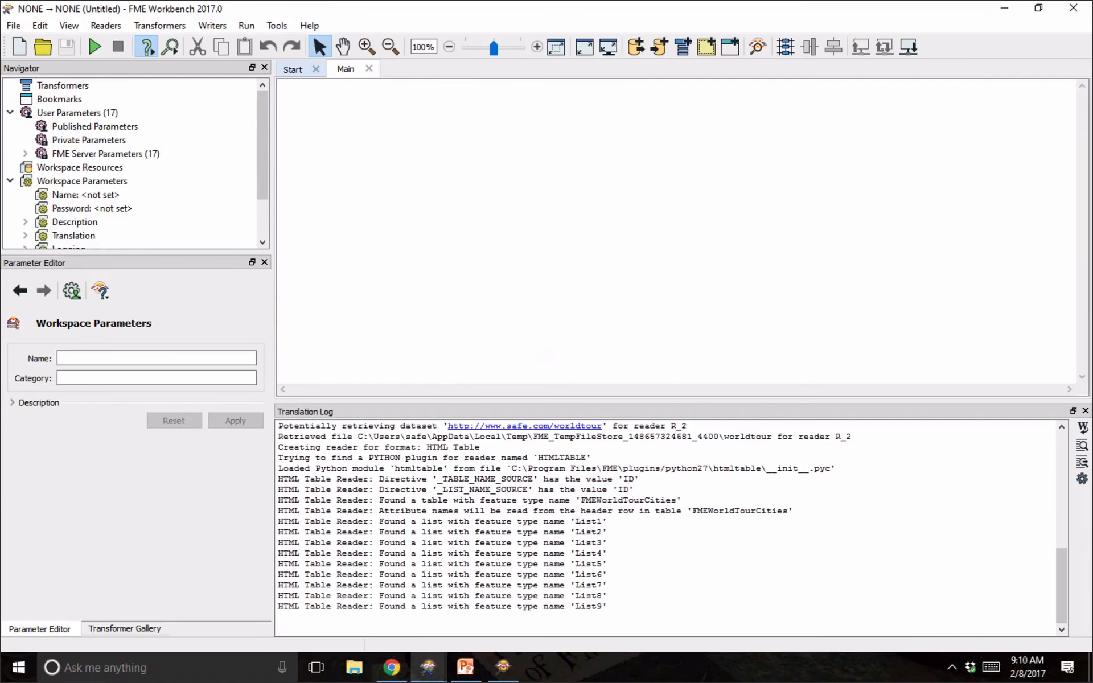
Add a Bufferer transformer to the empty canvas.
type("buffer")
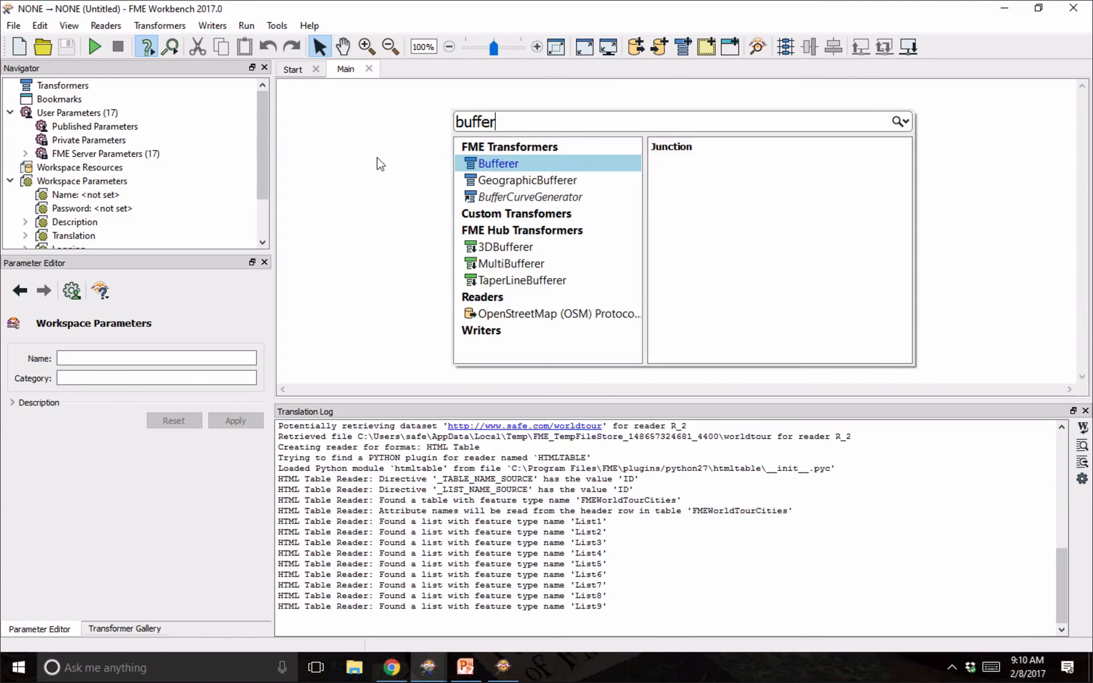
key("Return")
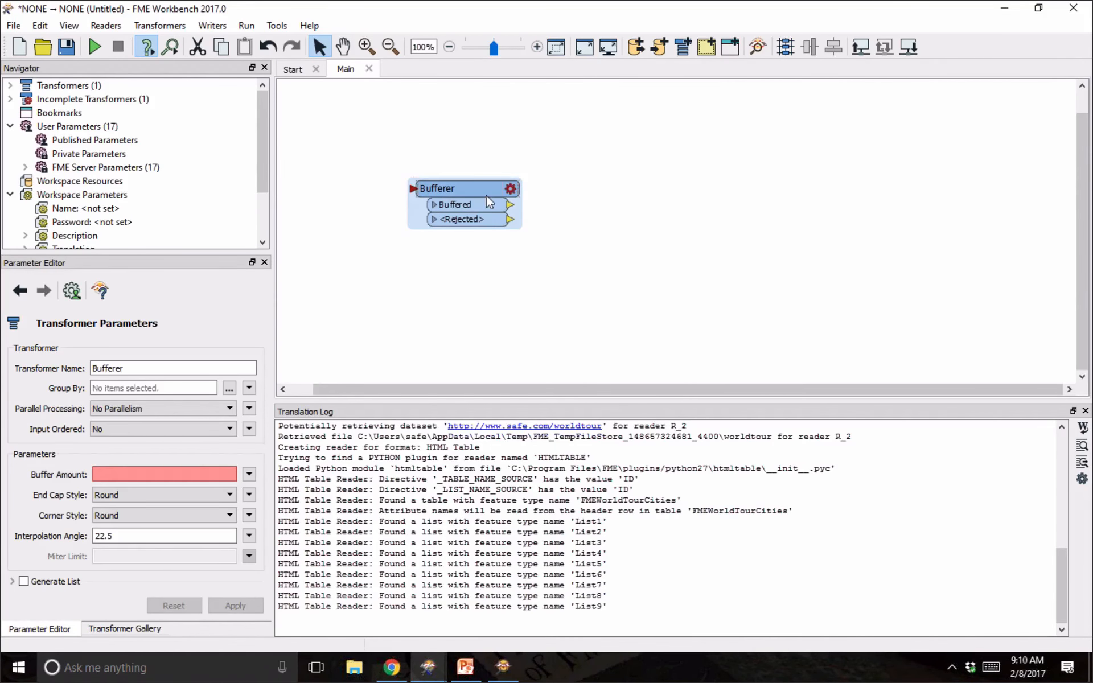
left_click(548, 259)
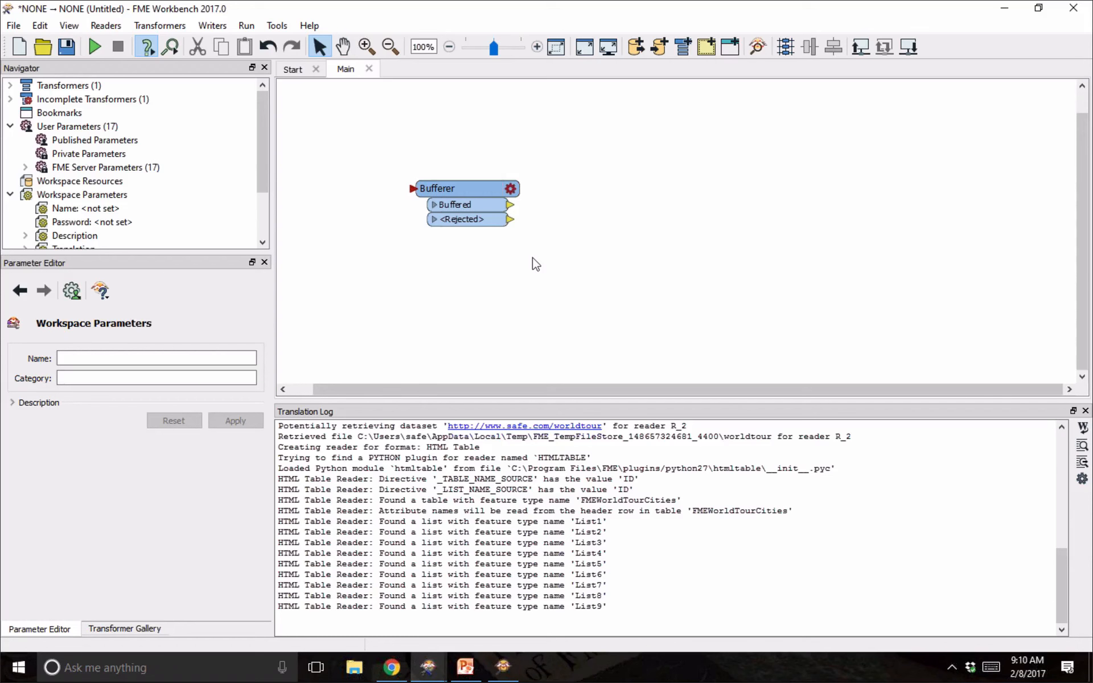
Set the Rejected Feature Handling Default to Terminate Translation in the FME translation options.
left_click(276, 27)
left_click(307, 231)
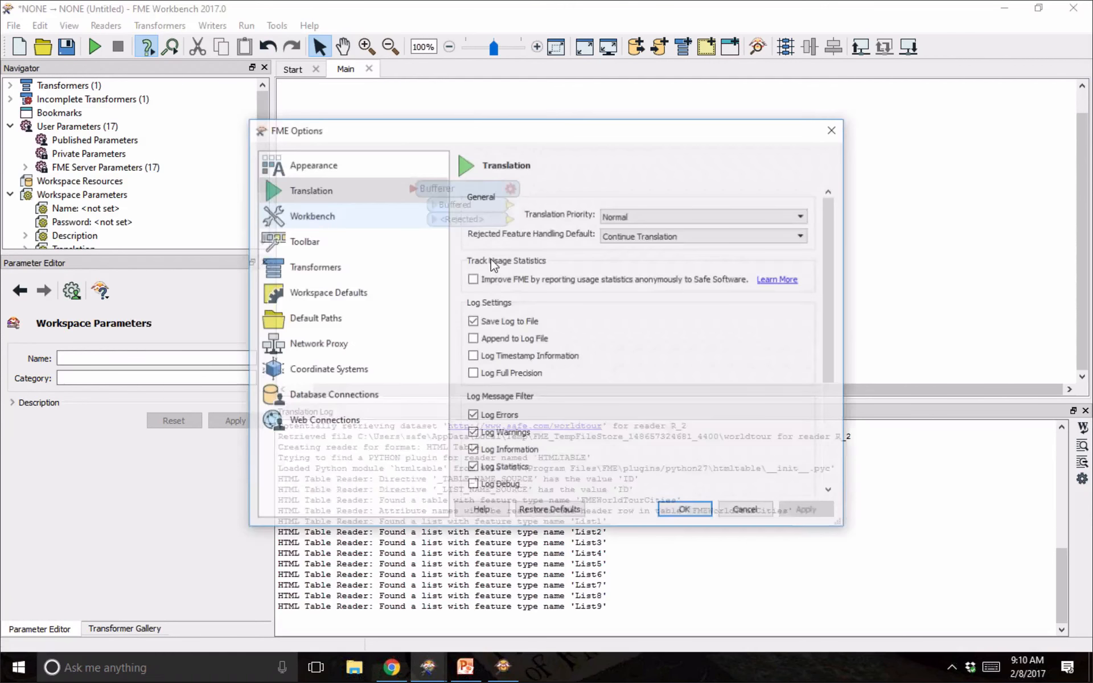
left_click(619, 241)
left_click(623, 255)
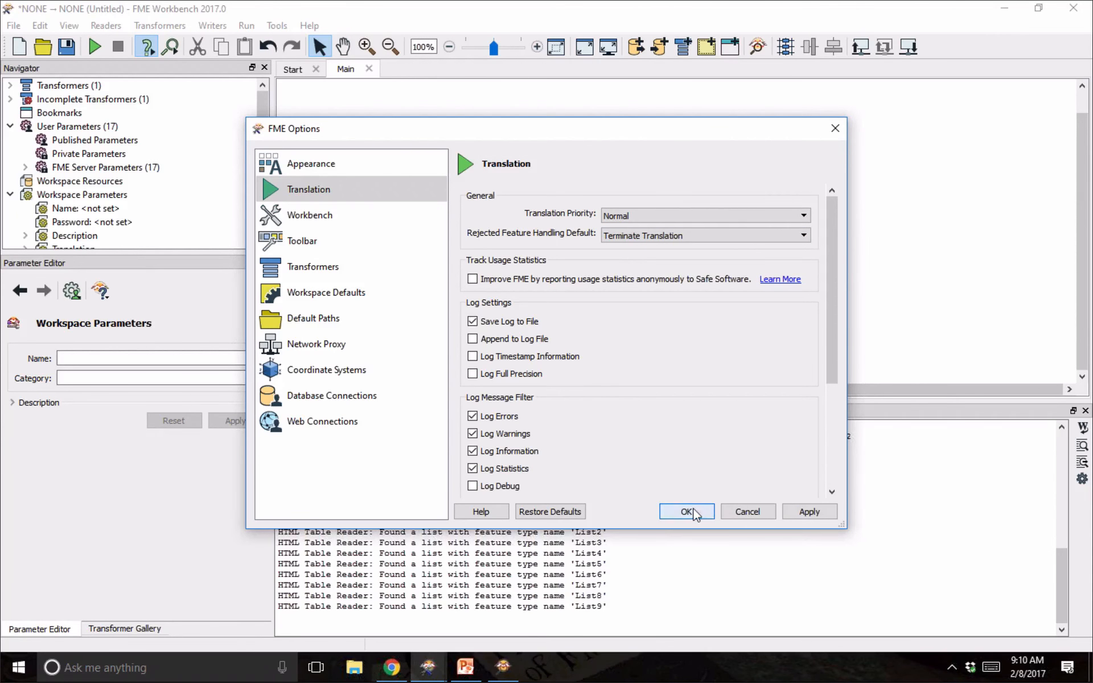
key("Return")
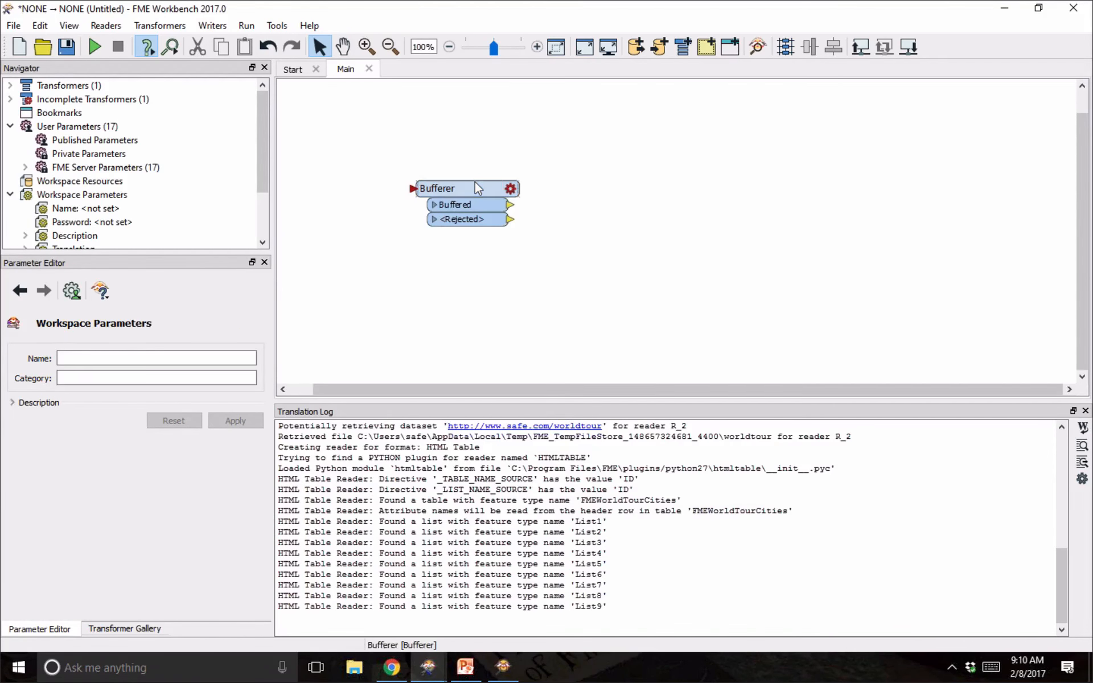
Delete the Bufferer transformer from the canvas.
mouse_move(477, 183)
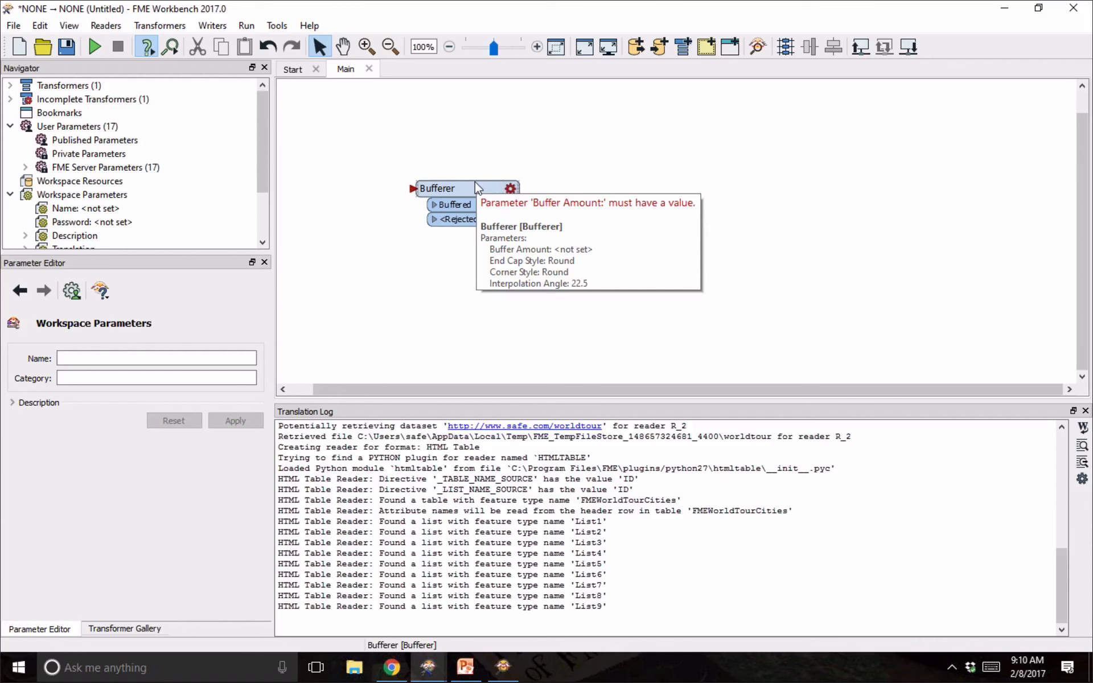
left_click(437, 185)
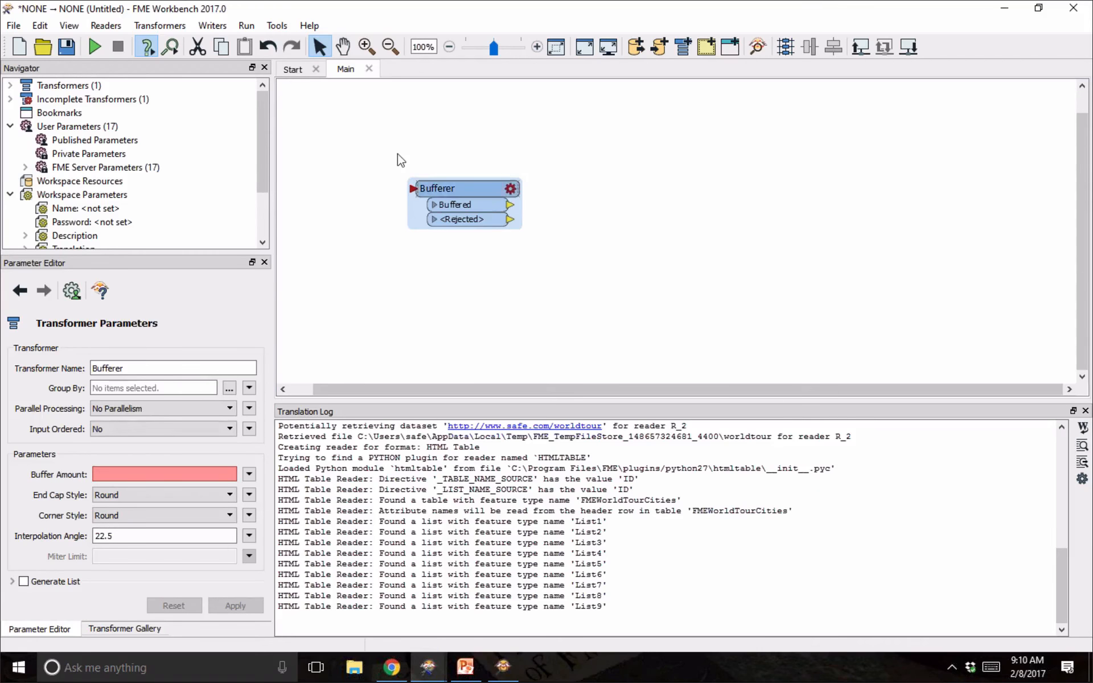
key("Delete")
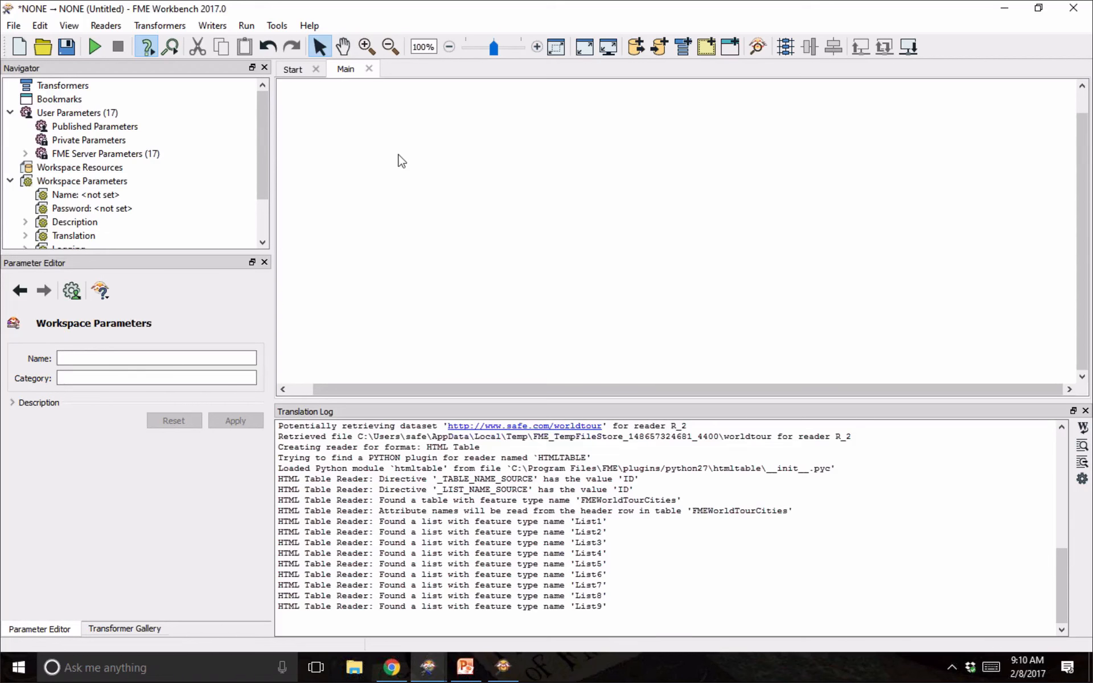
Search for "s3" in Quick Add and look through the descriptions of the S3 transformers.
type("s3")
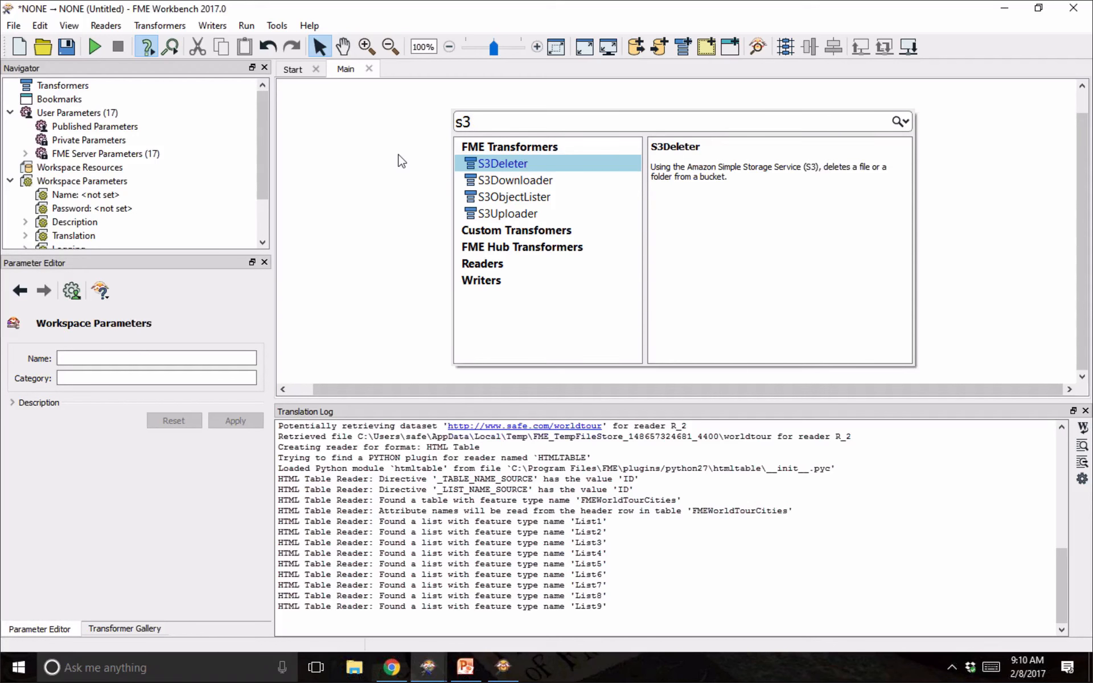
key("Down")
key("Down")
key("Down")
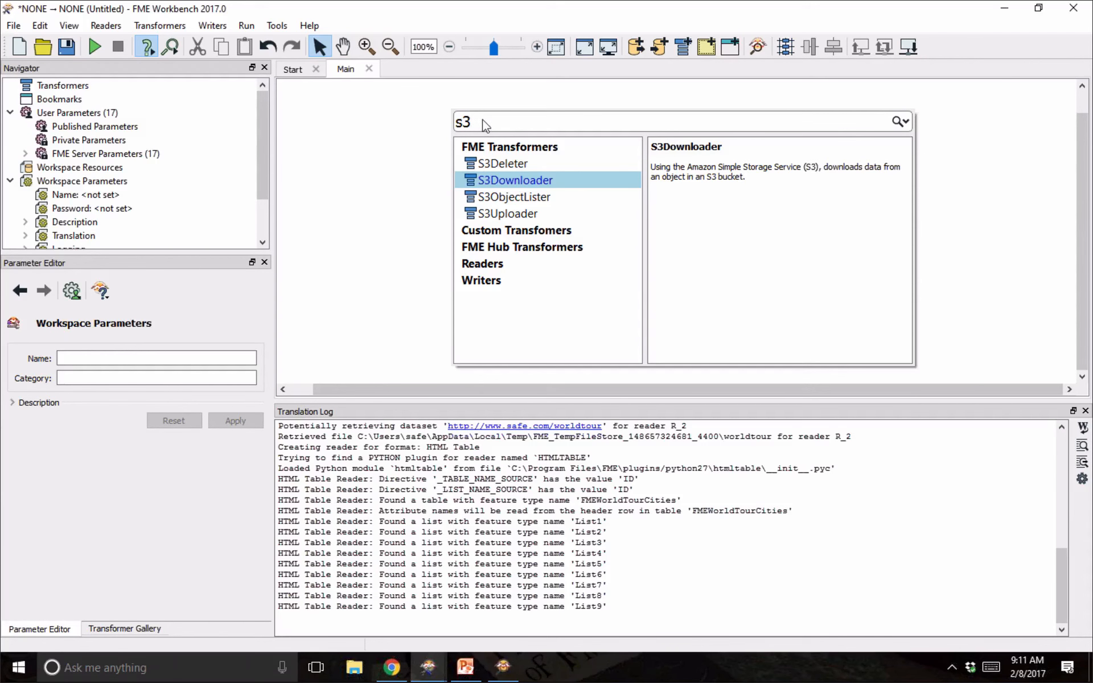
Search for "arcgis" in Quick Add and examine the ArcGIS Online and Portal Feature Service readers and writers.
key("BackSpace")
key("BackSpace")
type("arcgis")
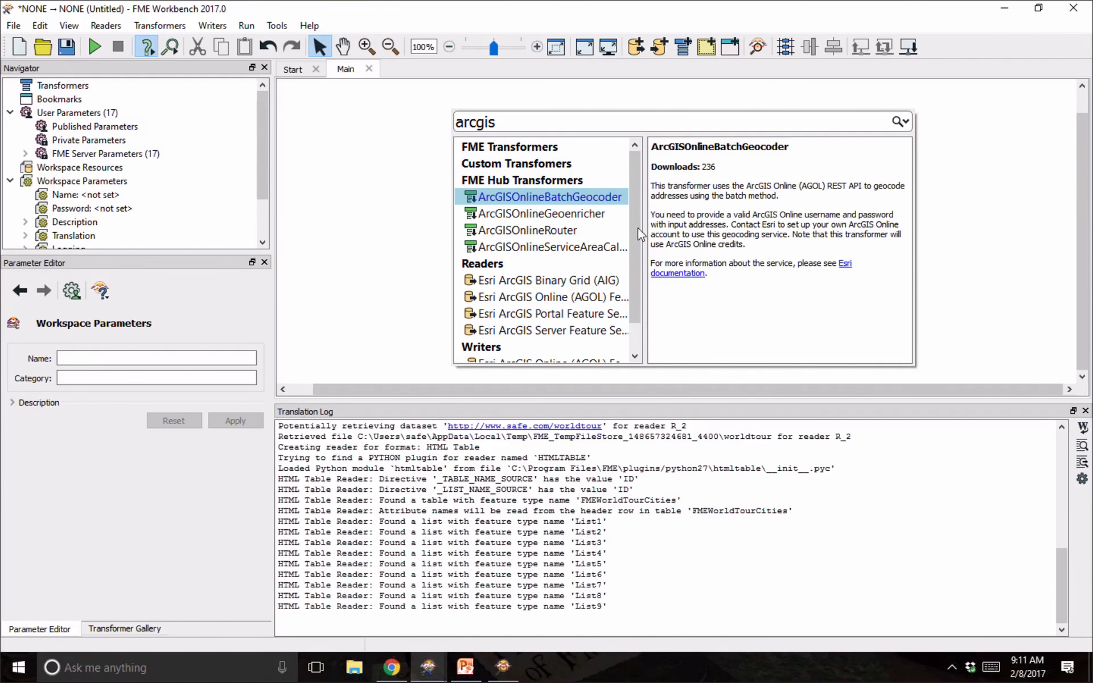
left_click_drag(638, 228, 642, 279)
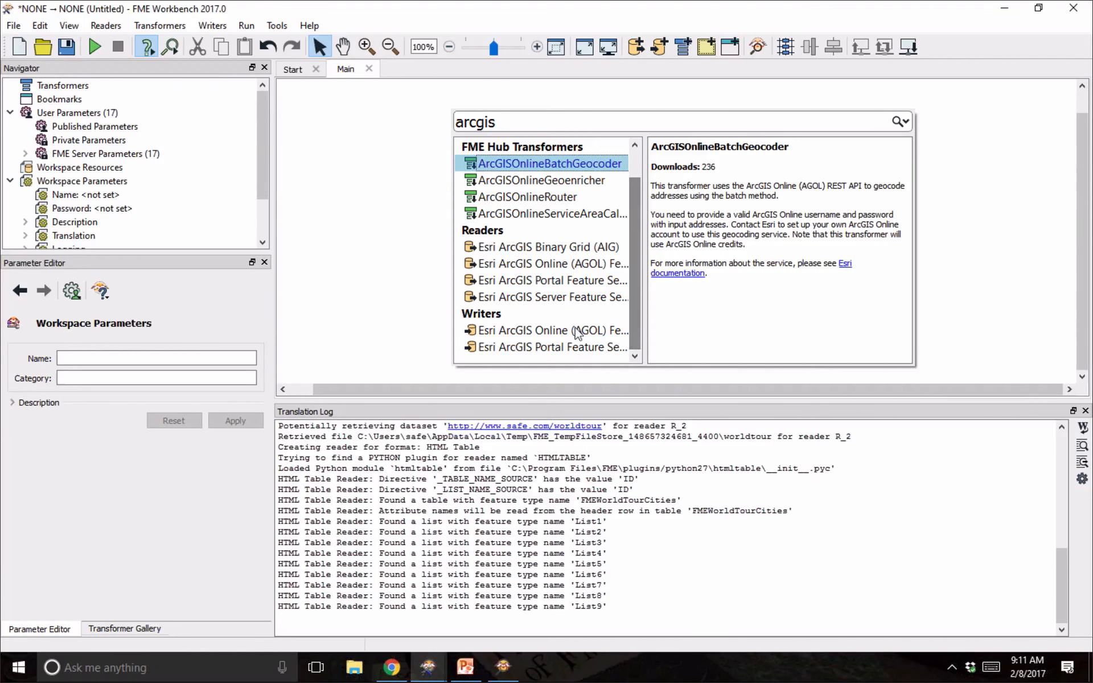
left_click(571, 265)
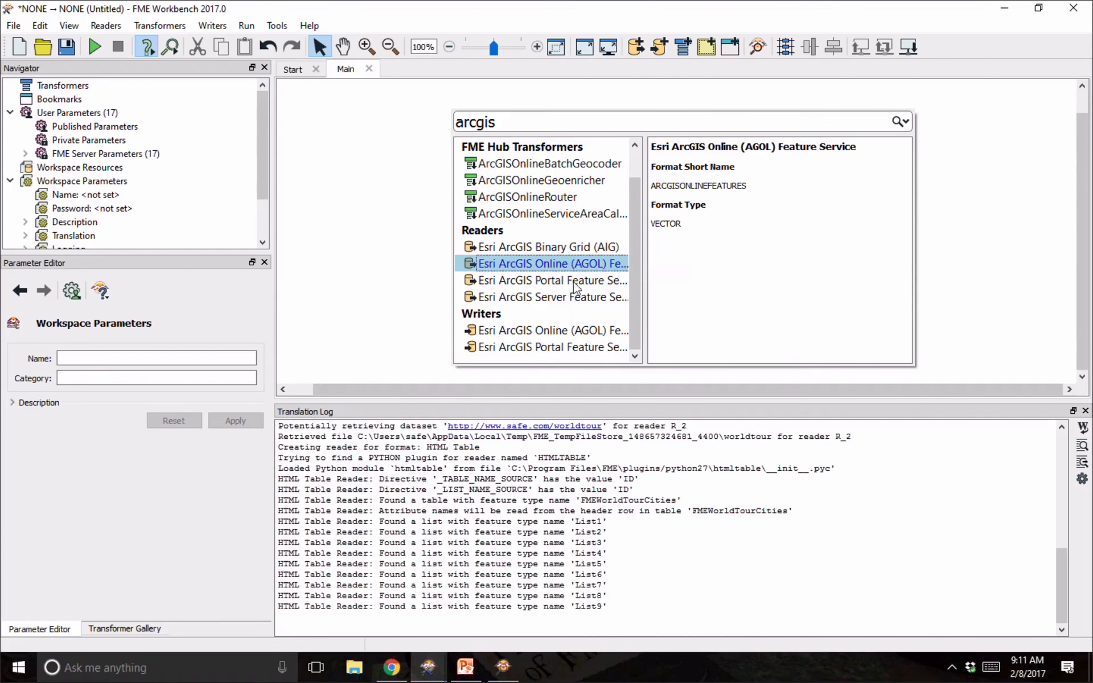
left_click(564, 326)
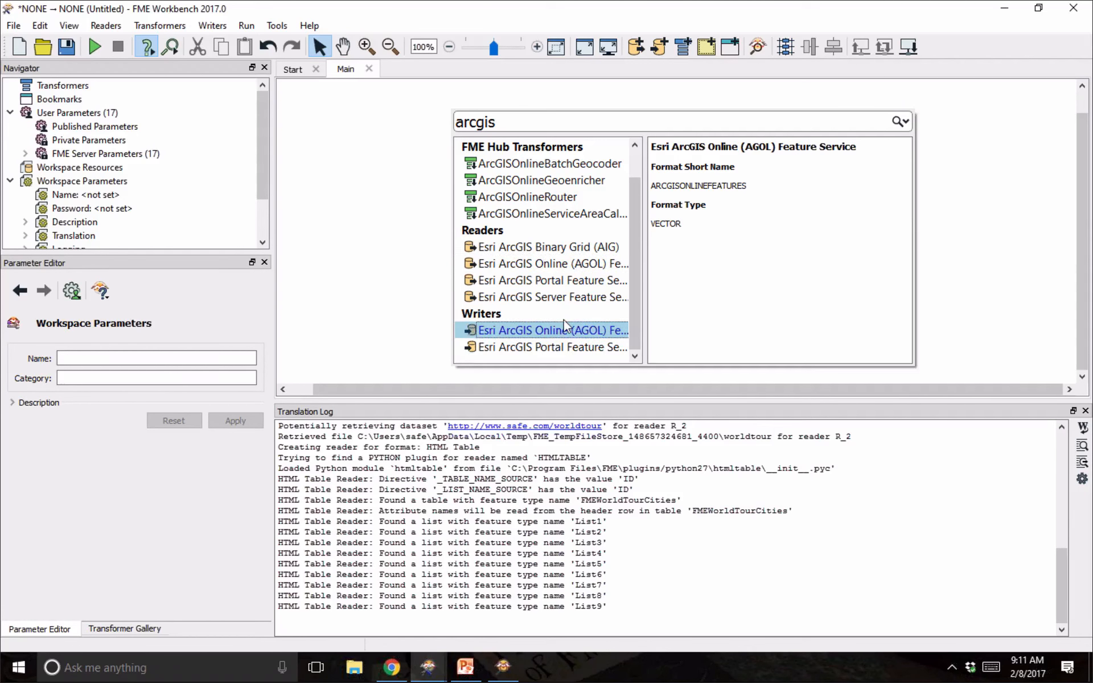
scroll(563, 319, "up", 1)
scroll(535, 272, "down", 1)
key("Down")
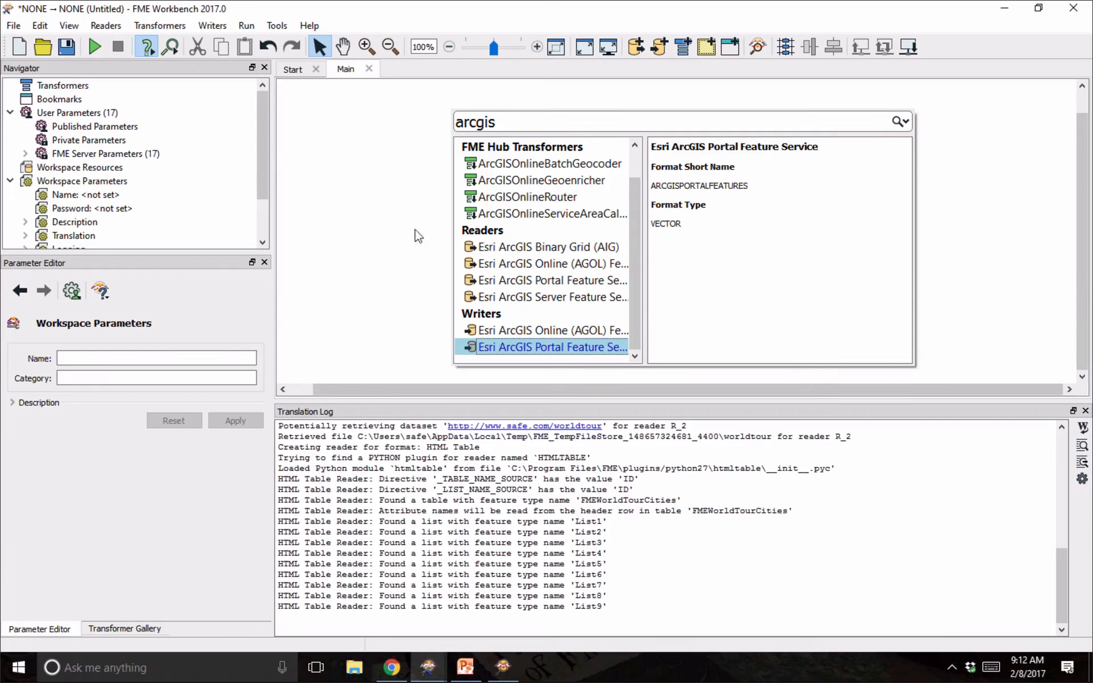
key("Escape")
Browse the FME Hub's filter types and categories in the Hub Browser, and reopen the hub from the Transformer Gallery.
left_click(68, 26)
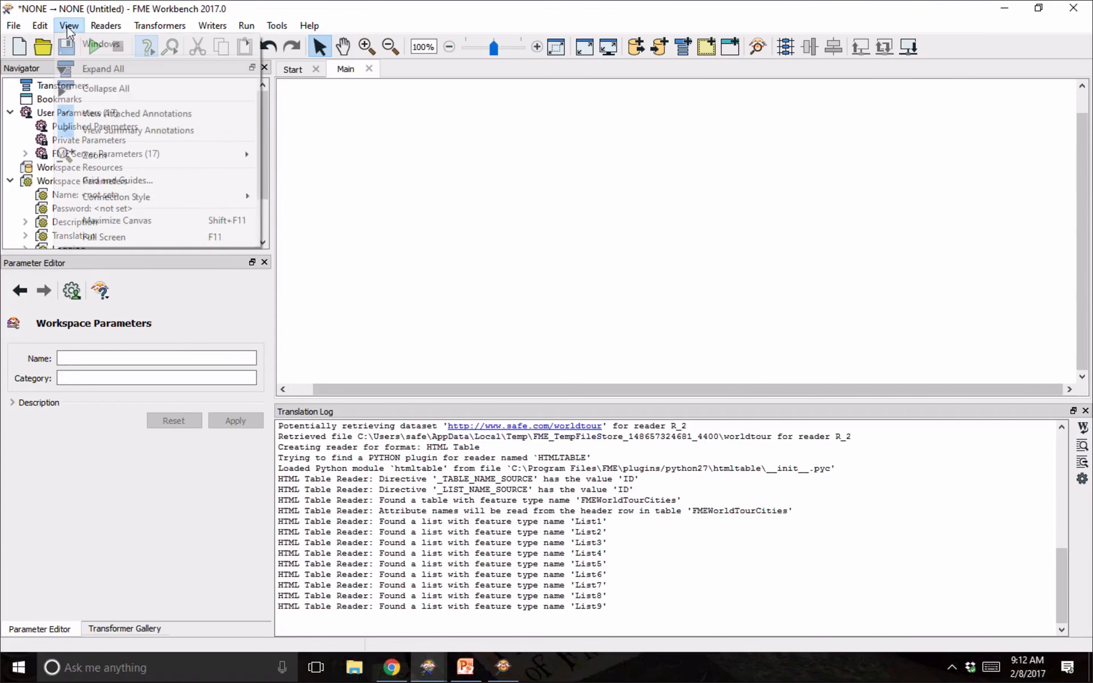
mouse_move(245, 46)
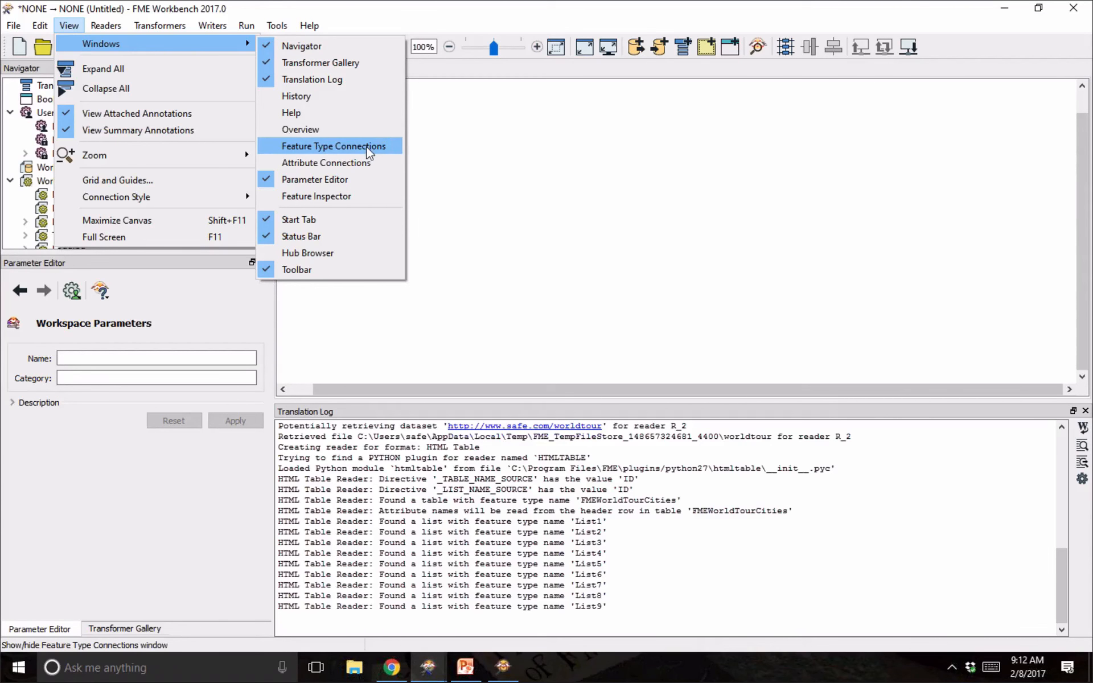
left_click(309, 255)
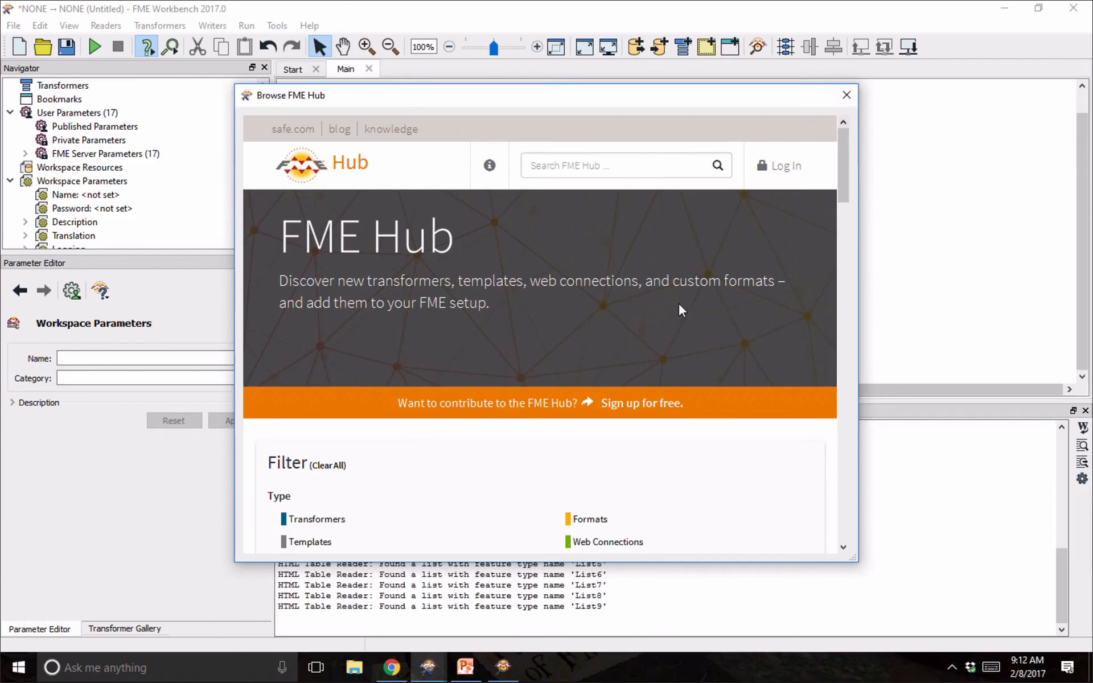
scroll(678, 302, "down", 6)
scroll(682, 309, "up", 8)
scroll(682, 309, "down", 1)
scroll(683, 310, "down", 2)
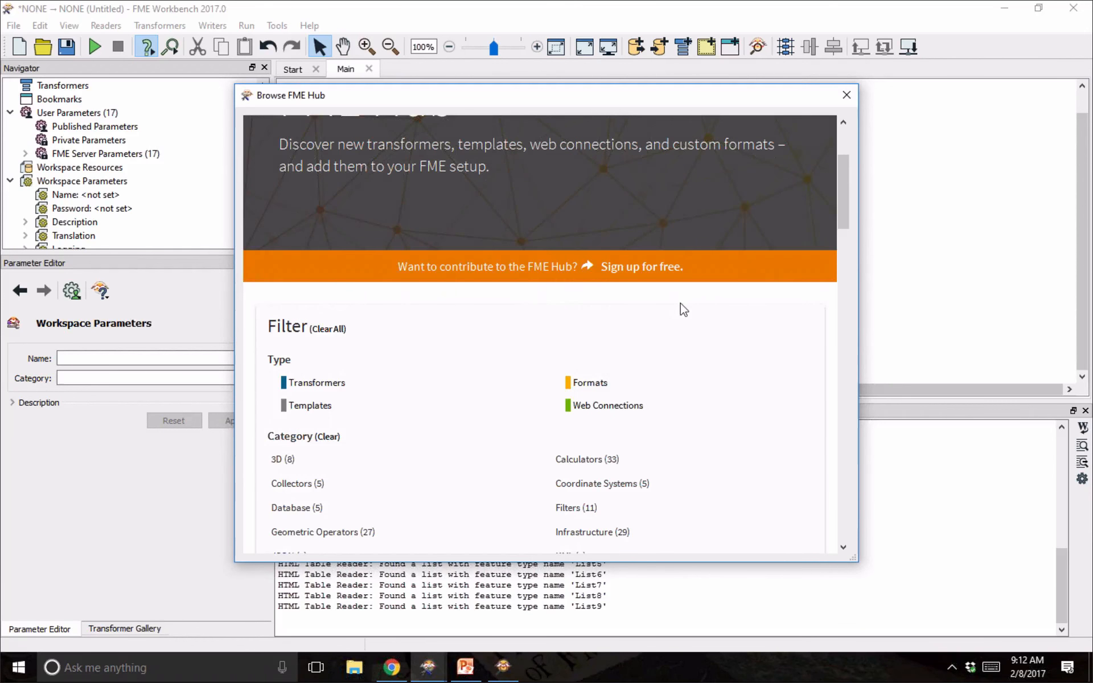
left_click(846, 95)
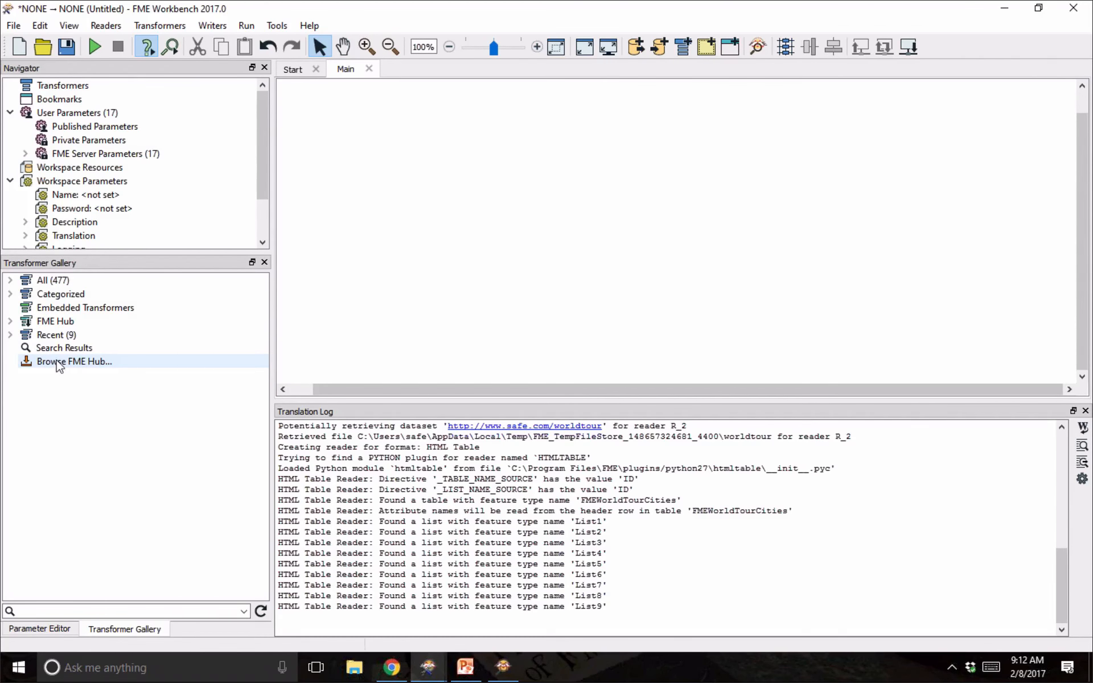
double_click(137, 363)
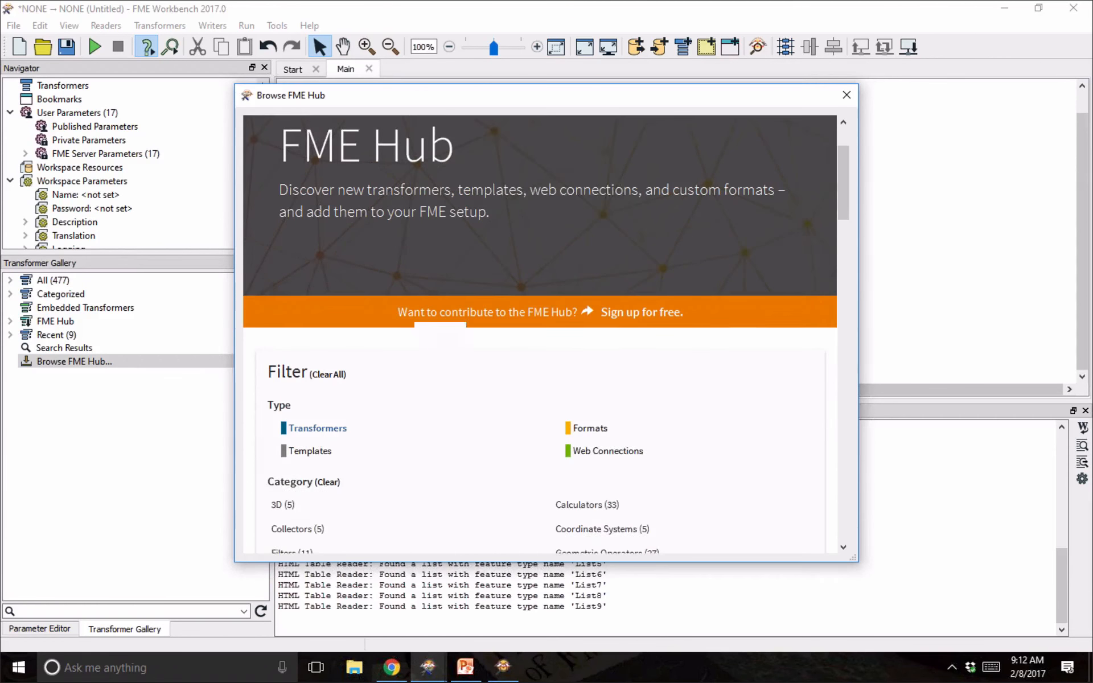
key("Escape")
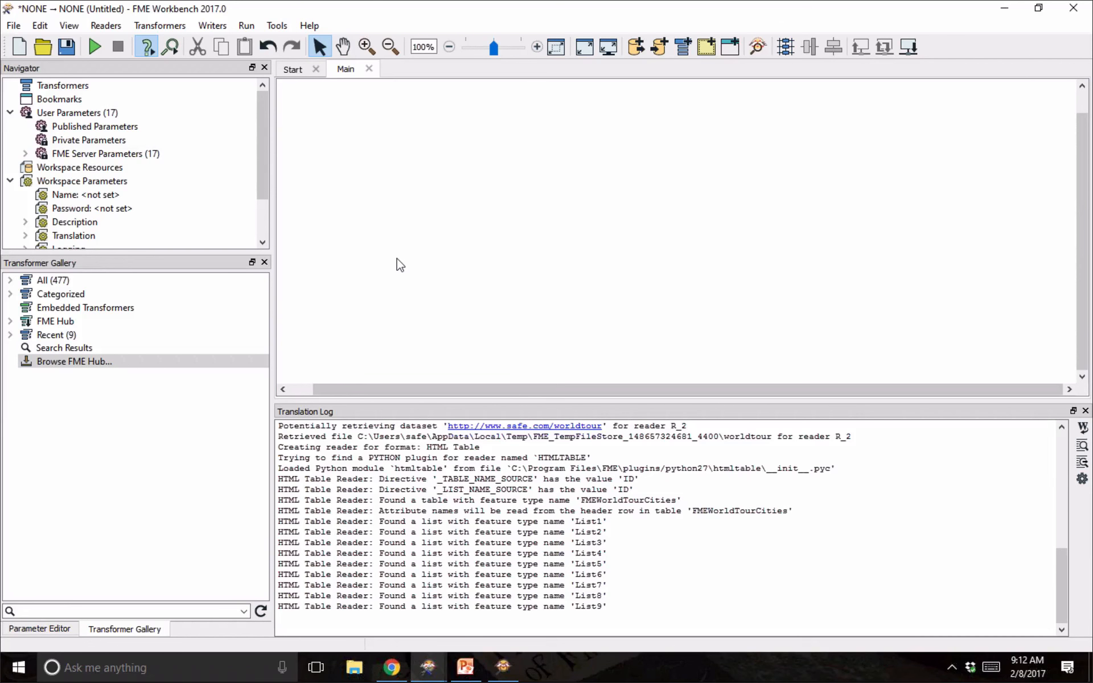
Search for "blah" in Quick Add and follow the suggestion to browse FME Hub.
type("blah")
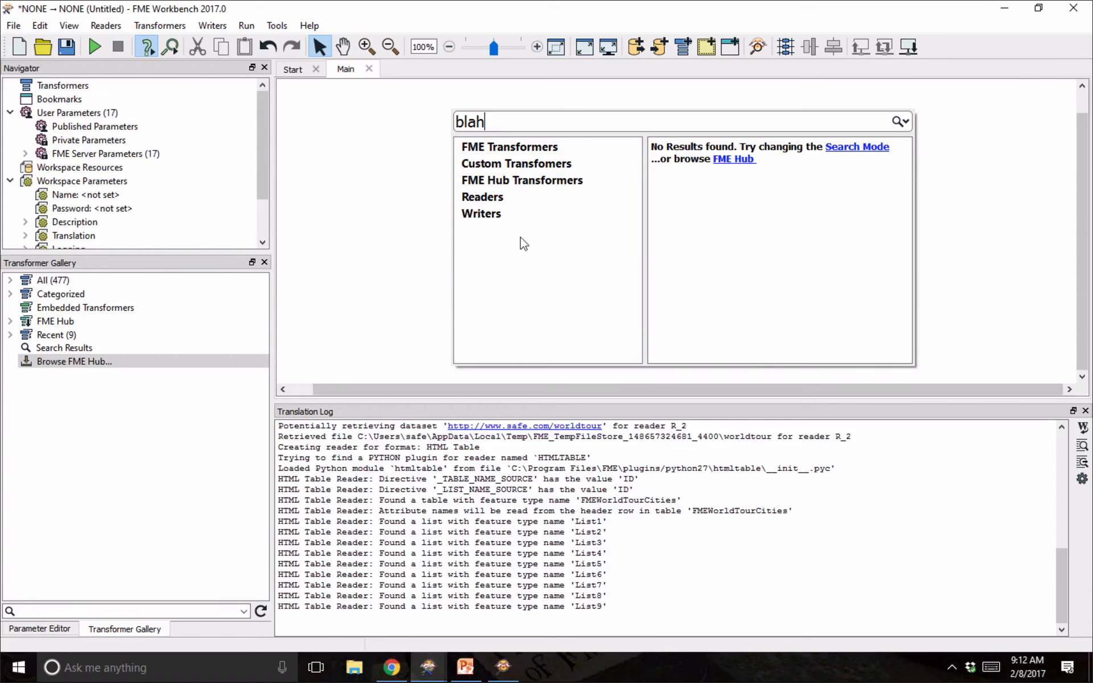
left_click(733, 160)
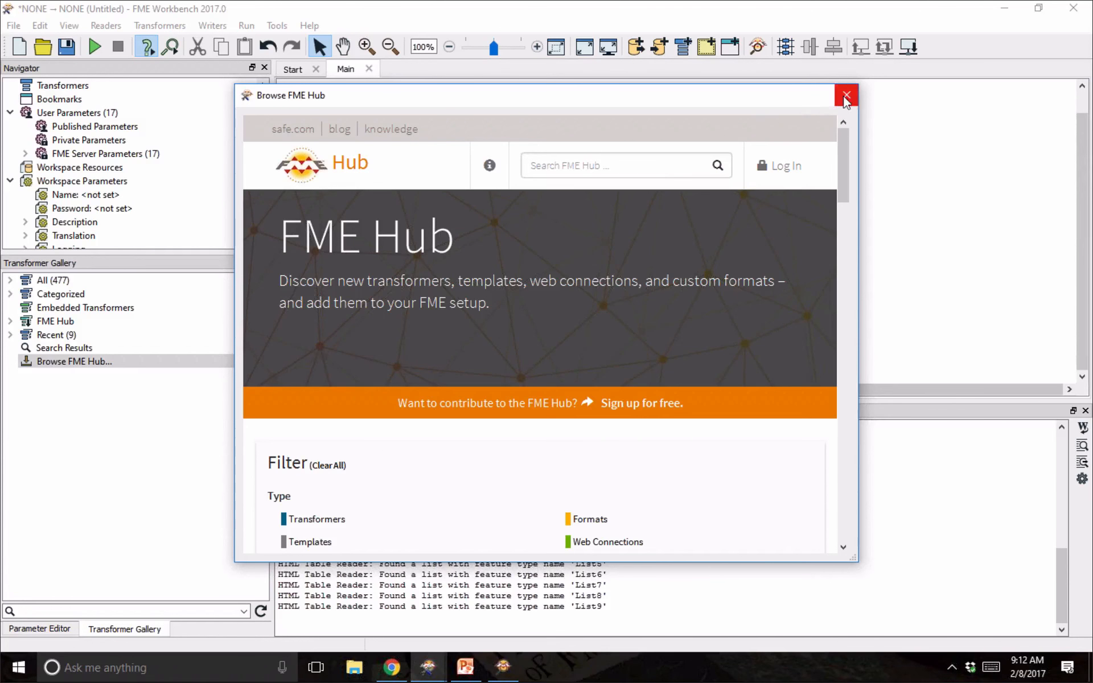
Try to import the NDVICalculator transformer from the FME Hub listing.
scroll(594, 319, "down", 5)
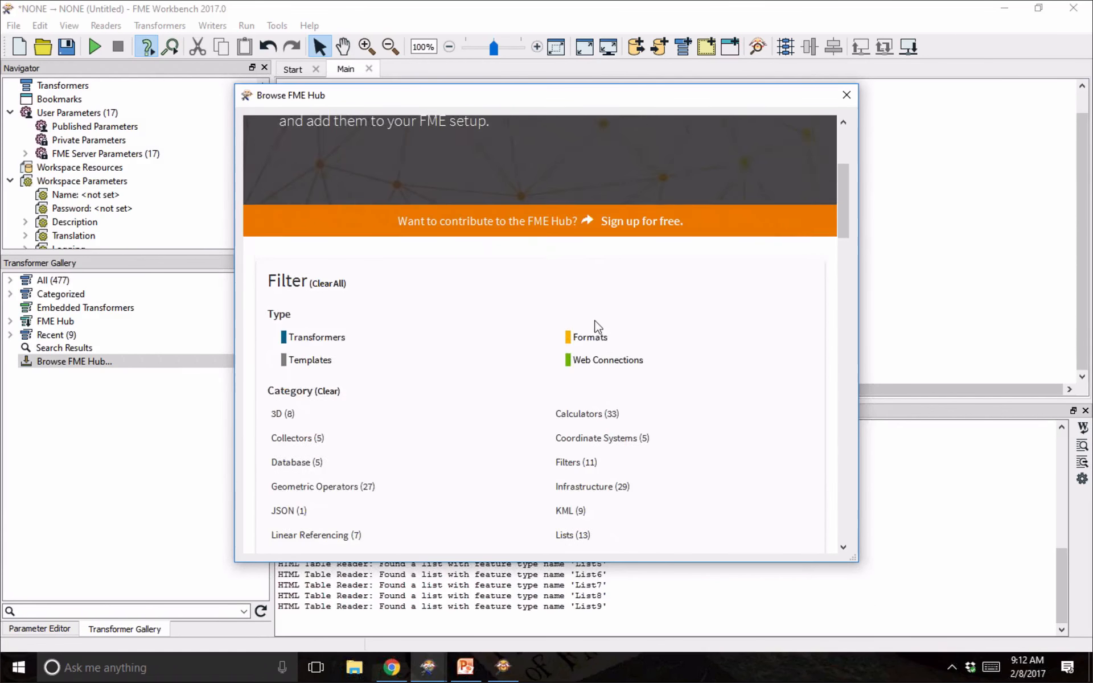
scroll(596, 326, "down", 11)
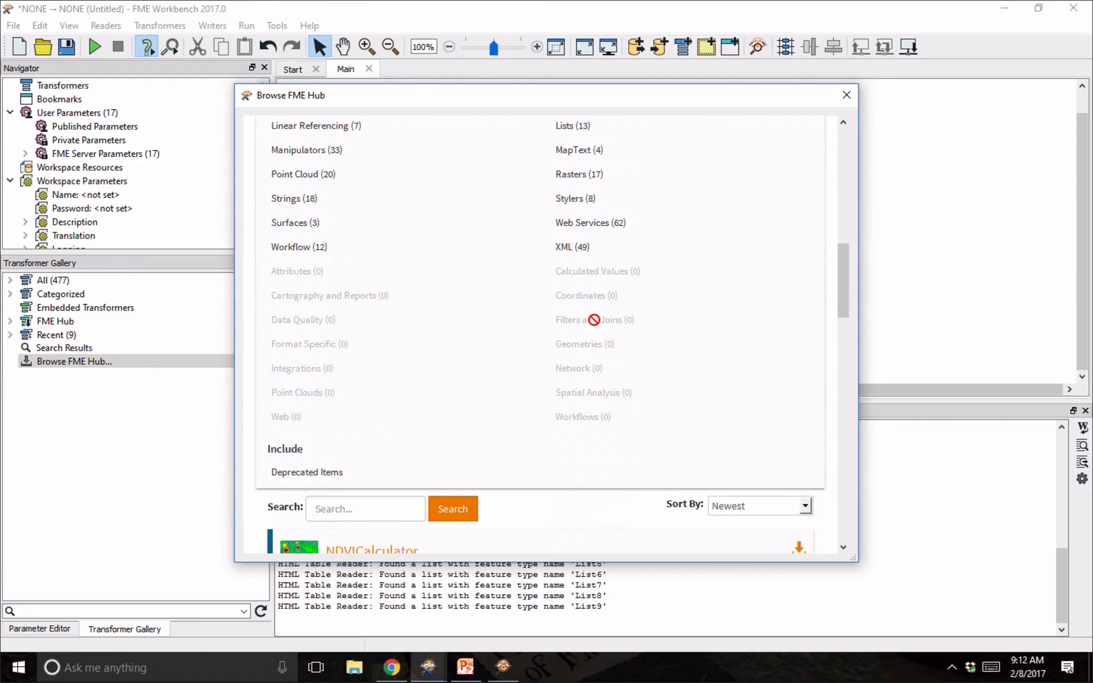
scroll(526, 352, "down", 4)
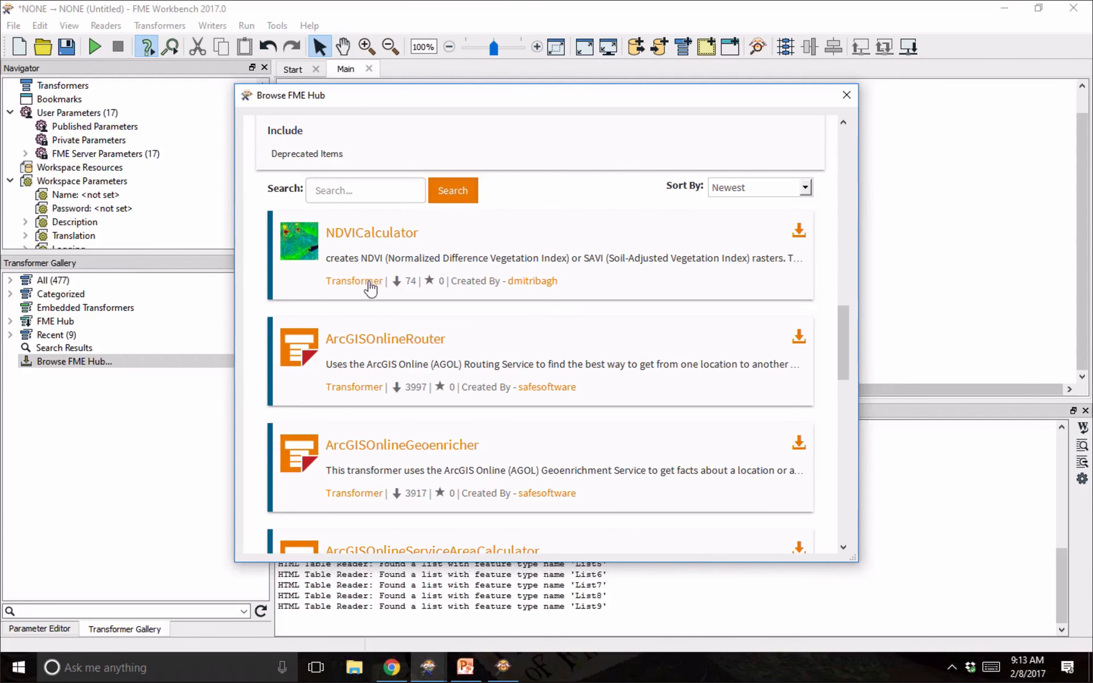
left_click(800, 232)
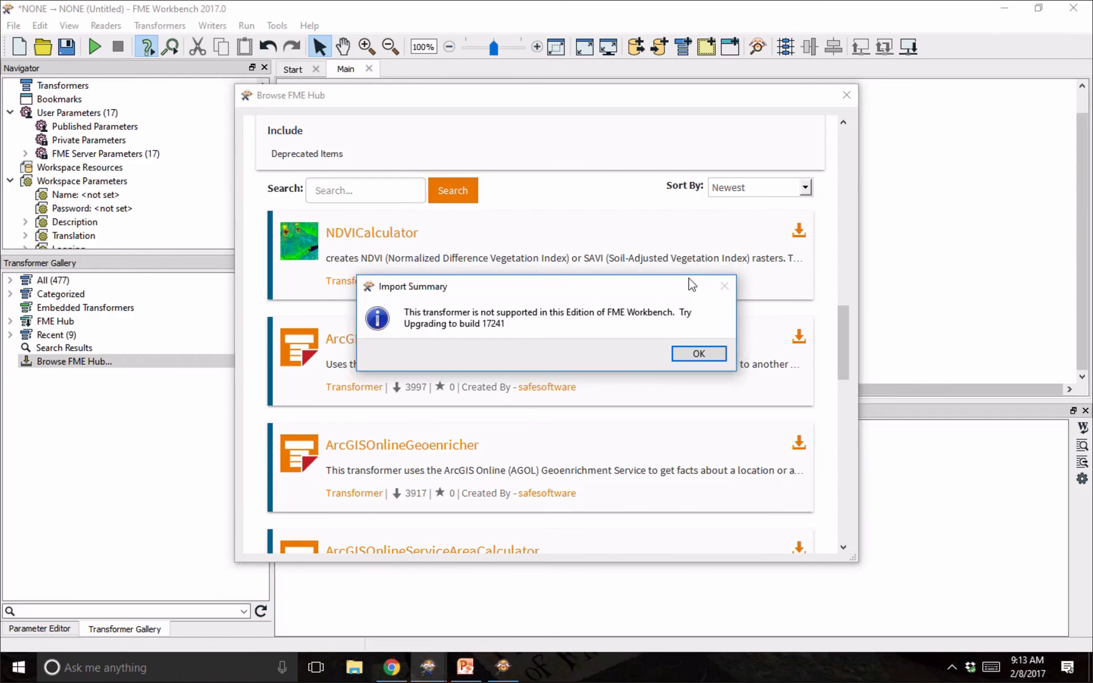
left_click(699, 353)
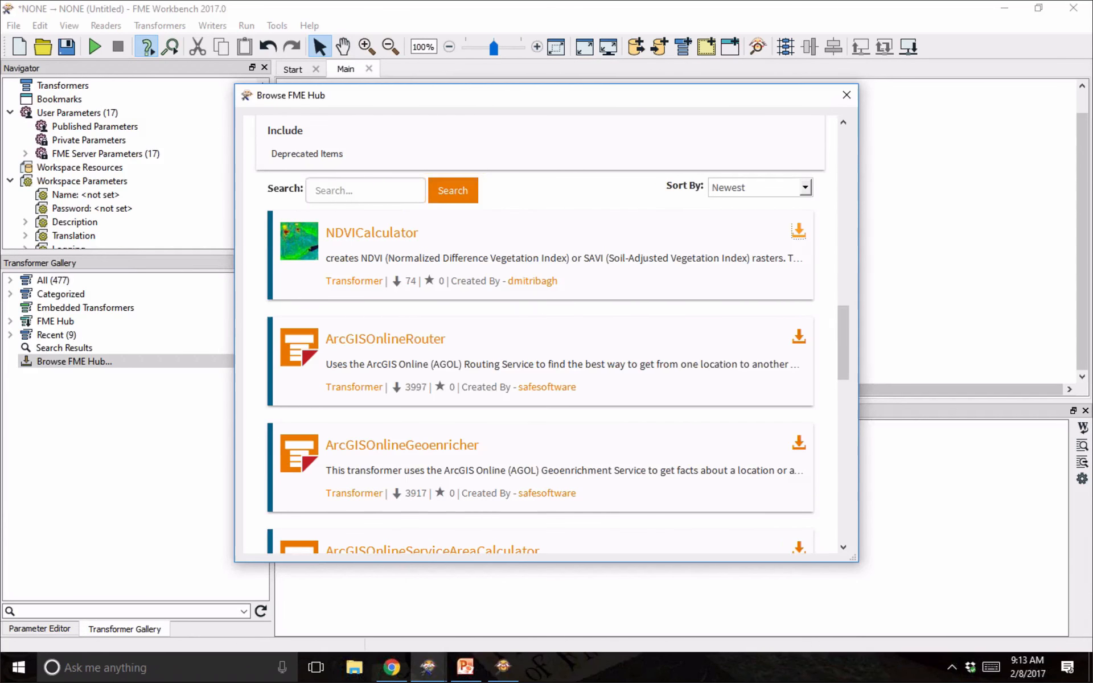
Import the ArcGISOnlineRouter transformer from FME Hub and dismiss the import summary.
left_click_drag(774, 104, 752, 320)
left_click(821, 341)
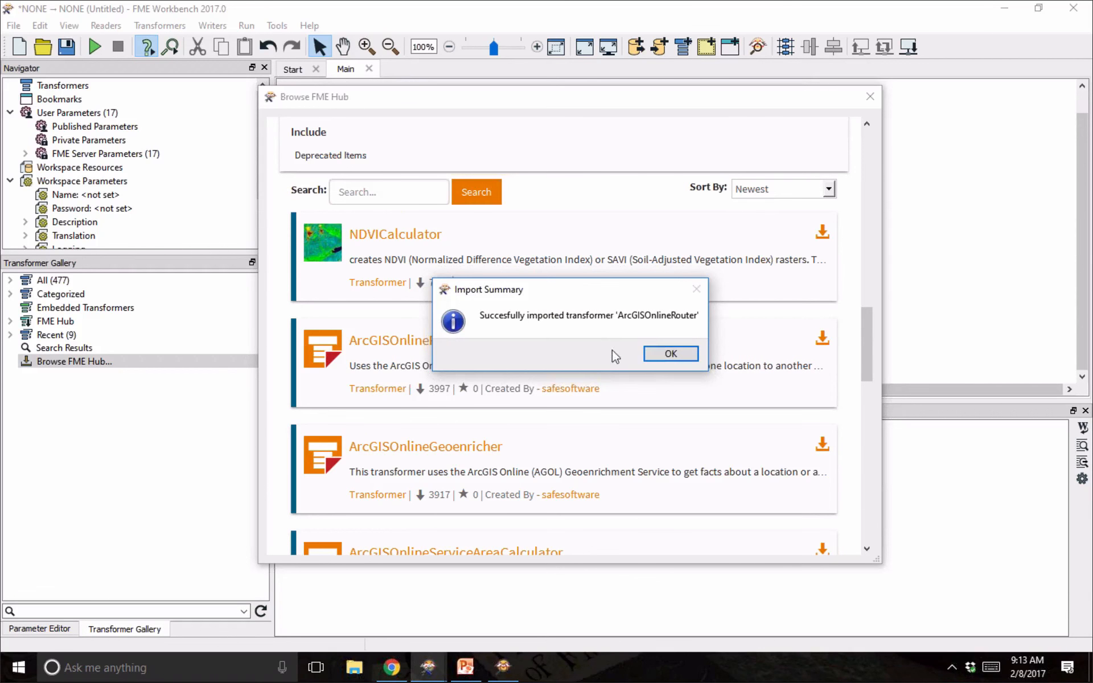
left_click(671, 354)
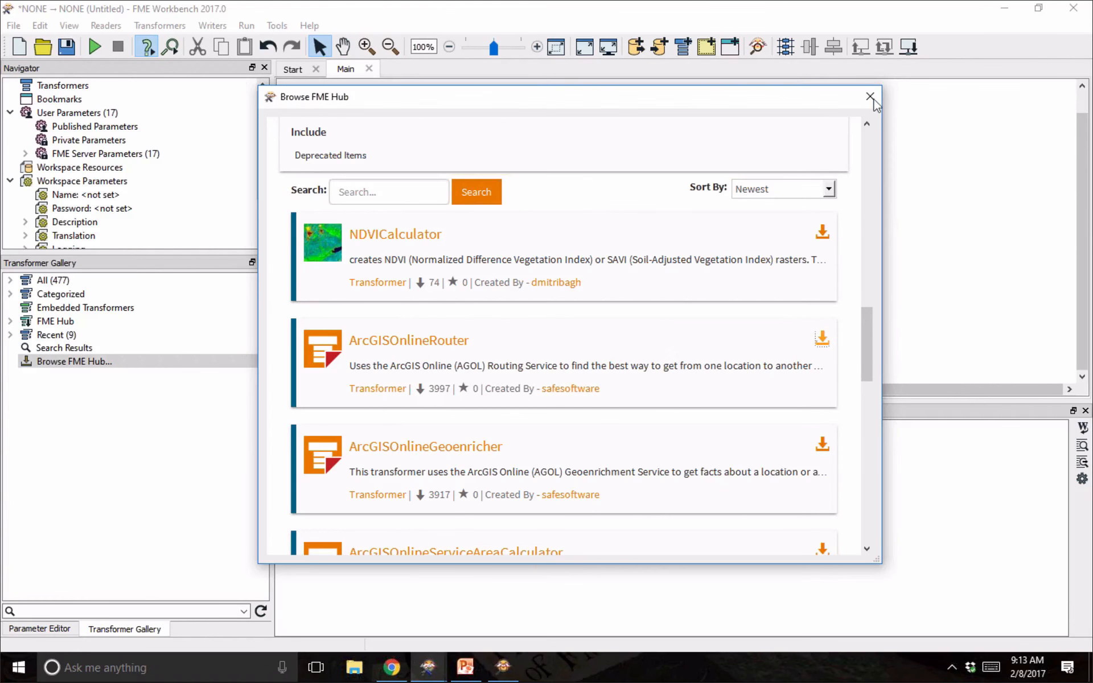
Close the FME Hub browser and add a DateTimeCalculator transformer to the empty canvas using Quick Add.
key("Escape")
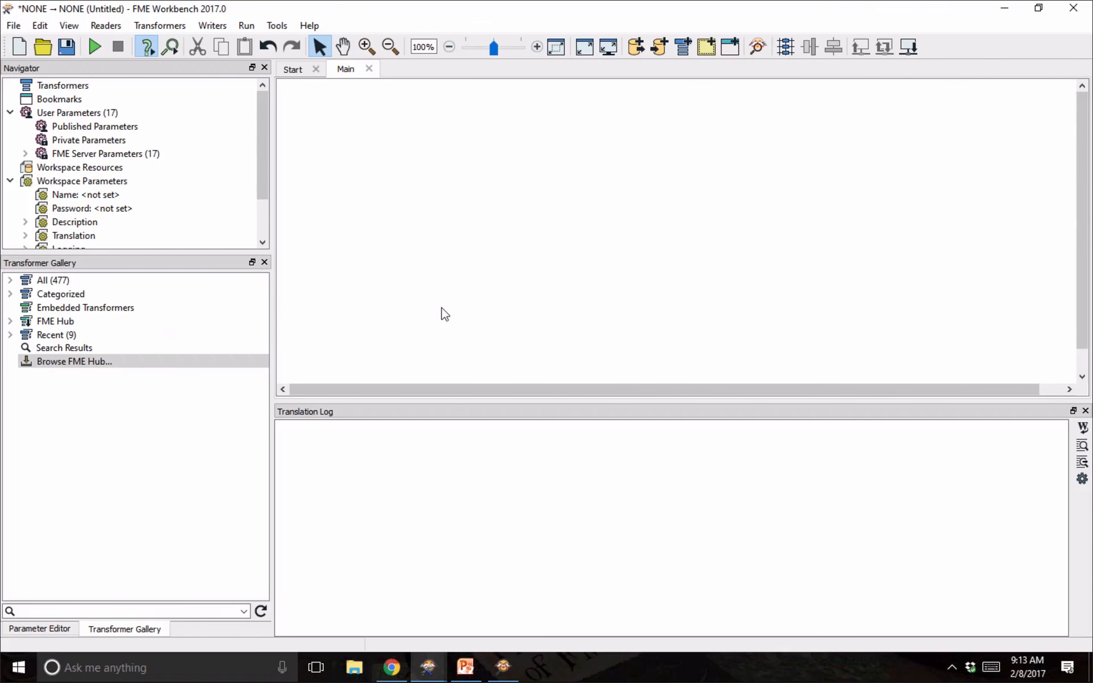
type("datetime")
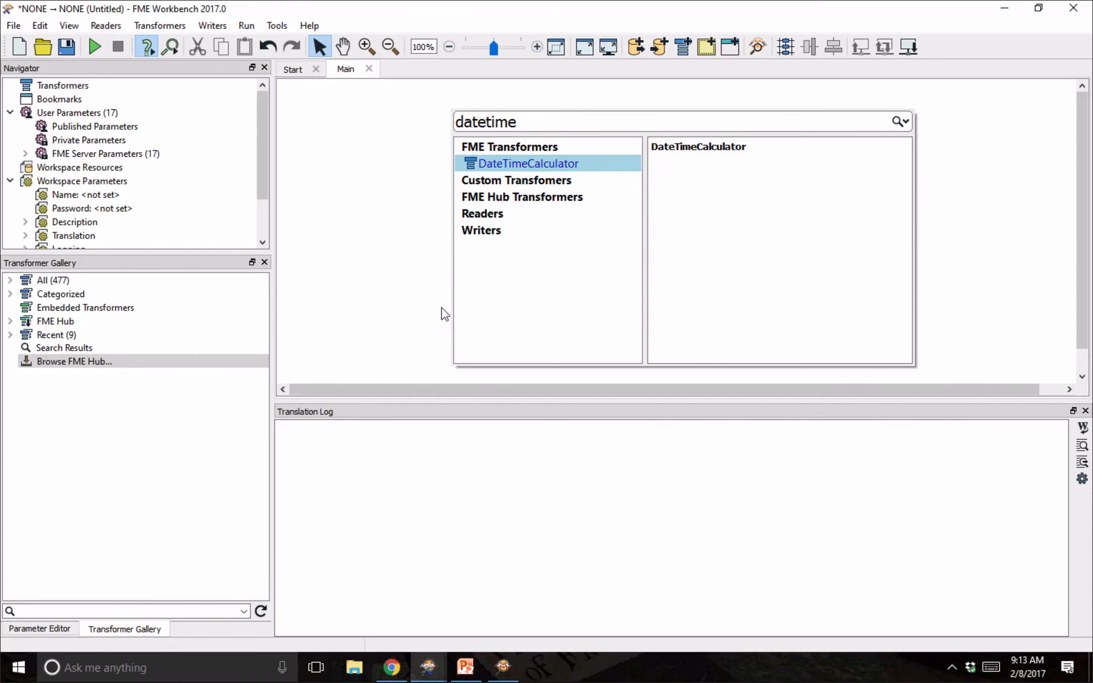
key("Return")
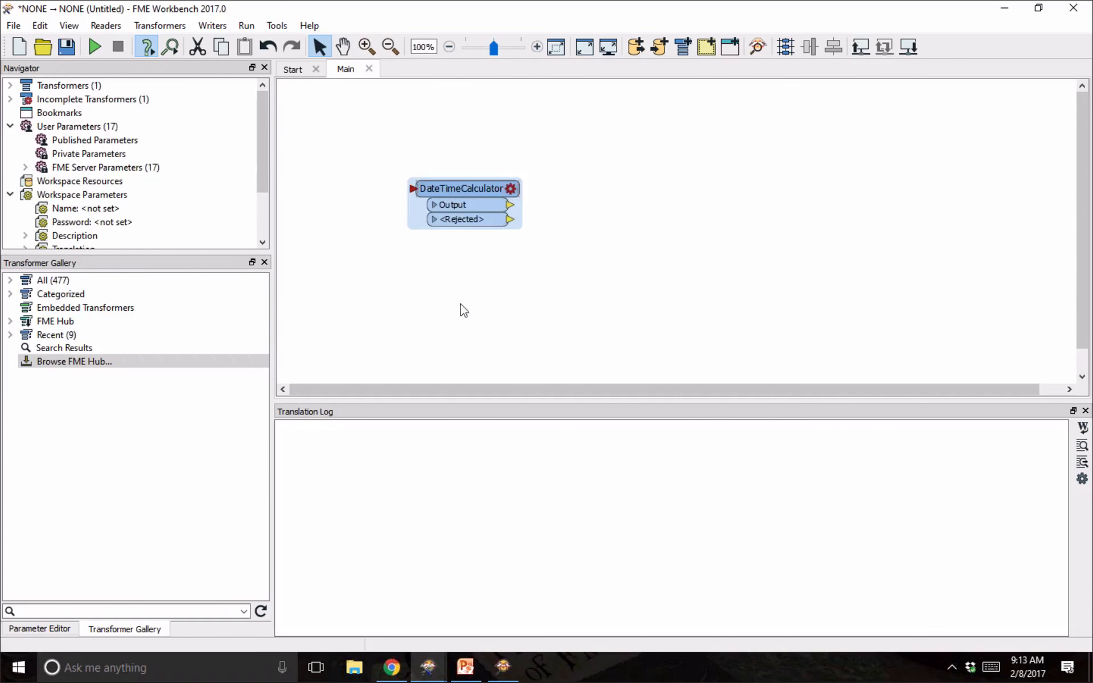
Open the text editor for the DateTimeCalculator's Datetime parameter and display the full list of Date/Time Functions.
double_click(450, 194)
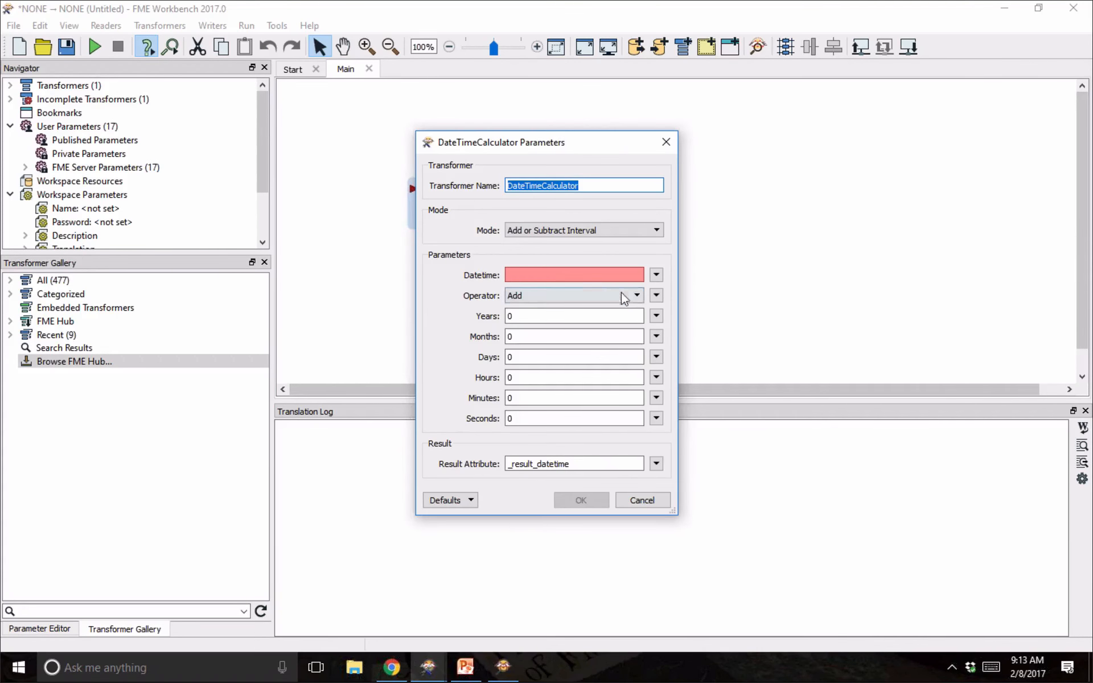
left_click(657, 275)
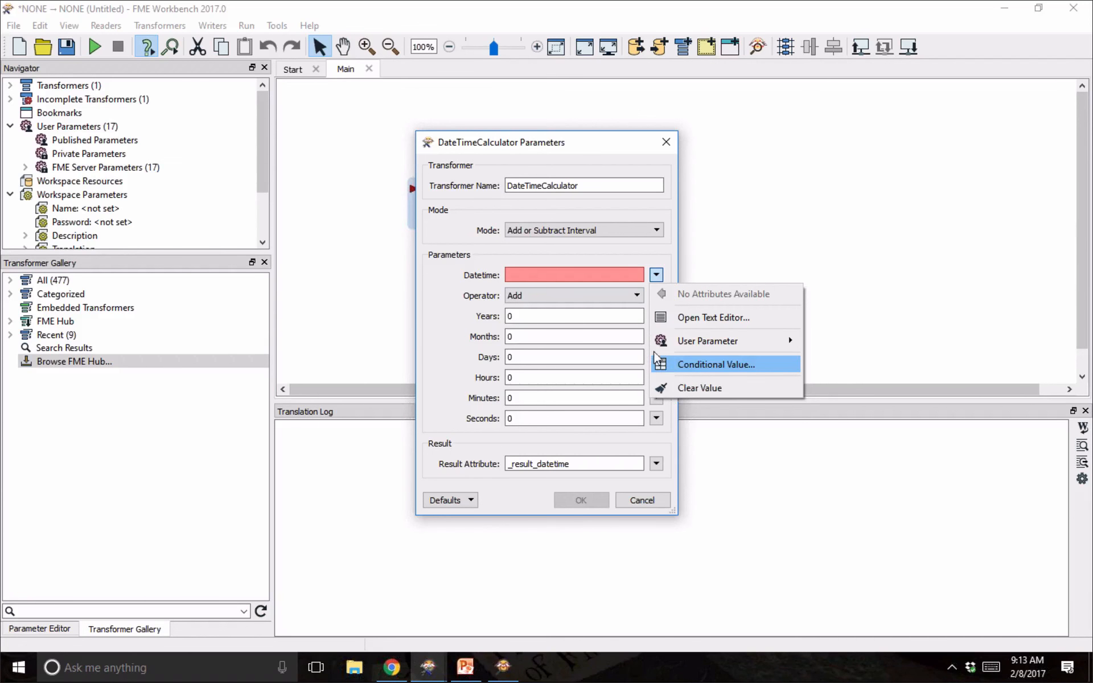
left_click(682, 322)
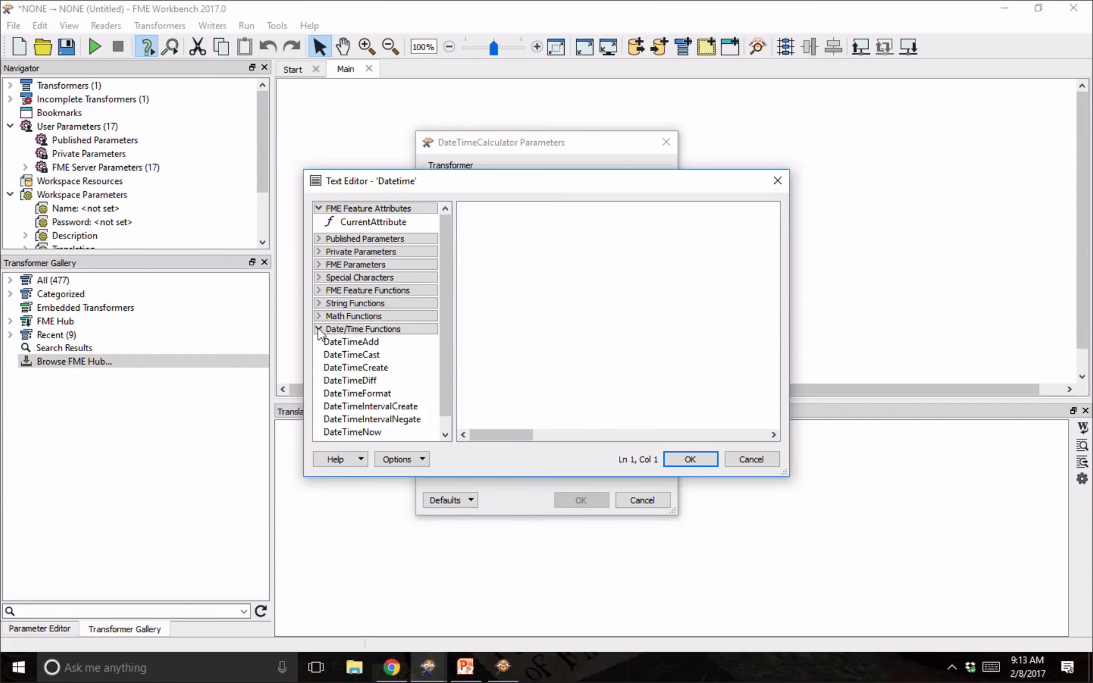
left_click(319, 208)
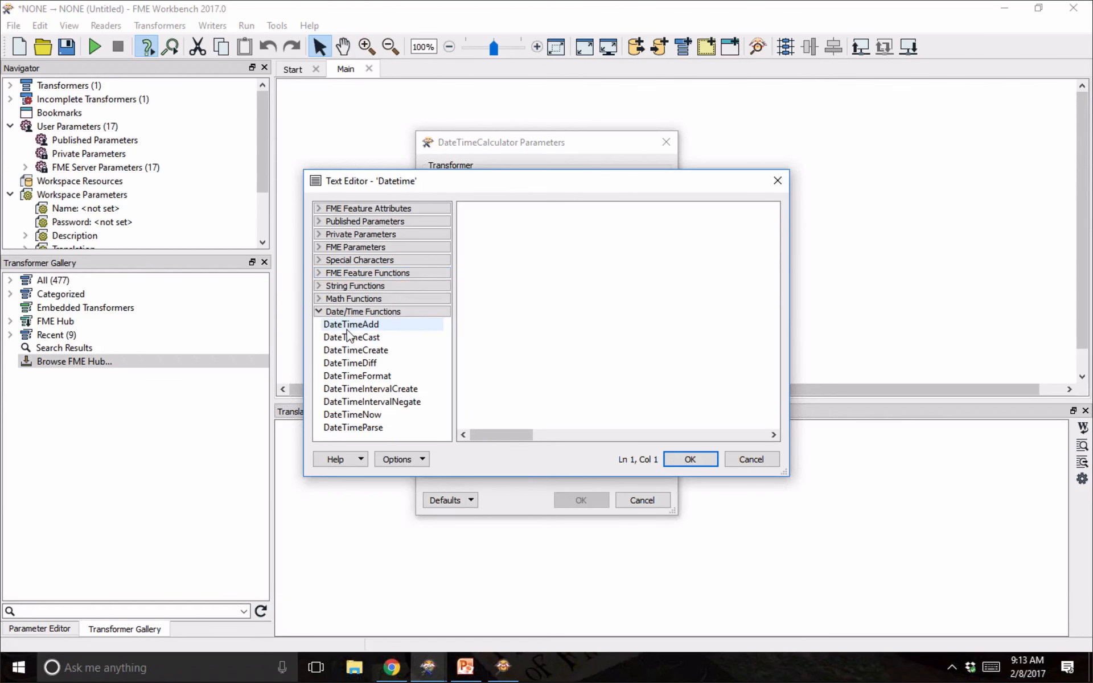
Open the help page on Date/Time Functions in a maximized window and review the function summary table.
left_click(340, 459)
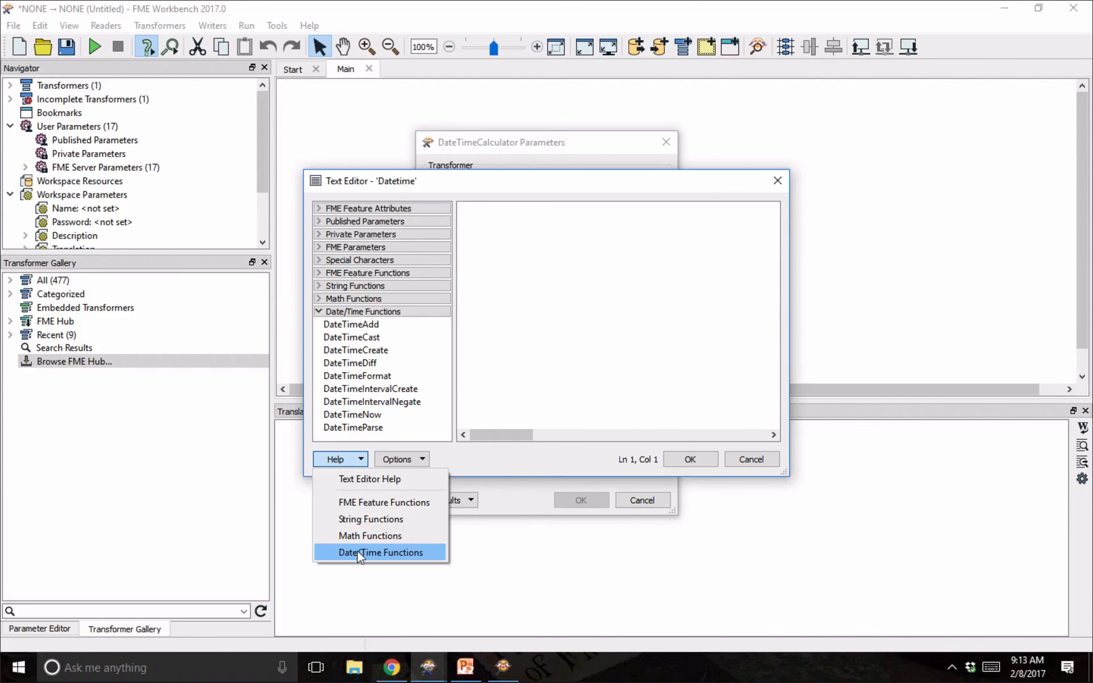
left_click(428, 555)
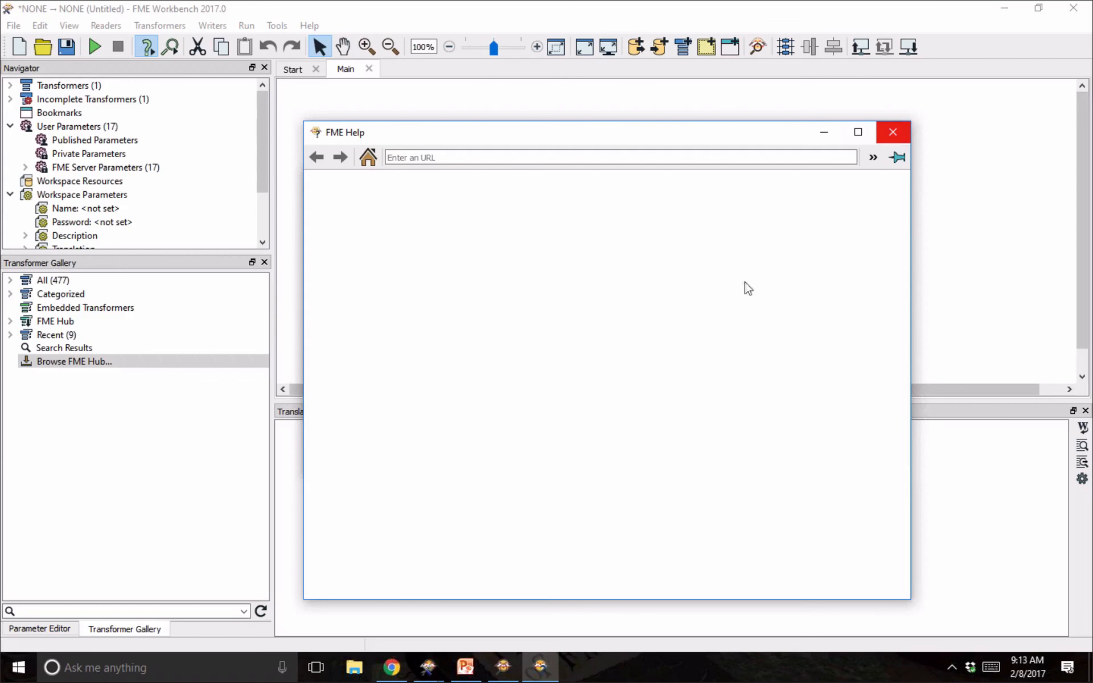
left_click(858, 133)
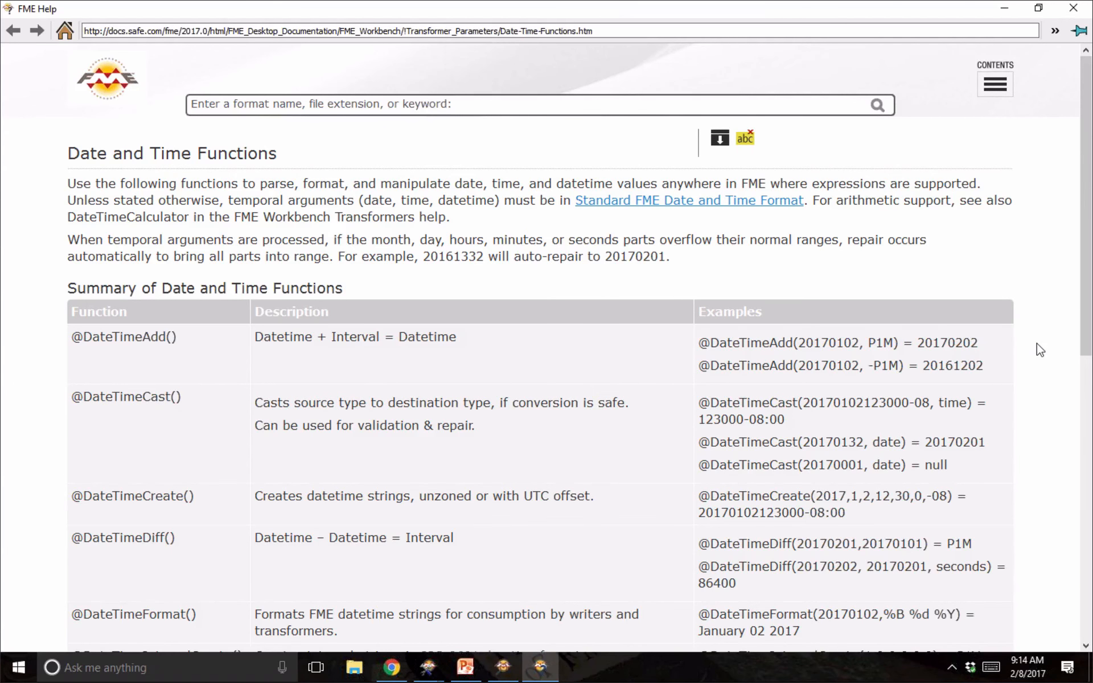
scroll(1041, 351, "down", 6)
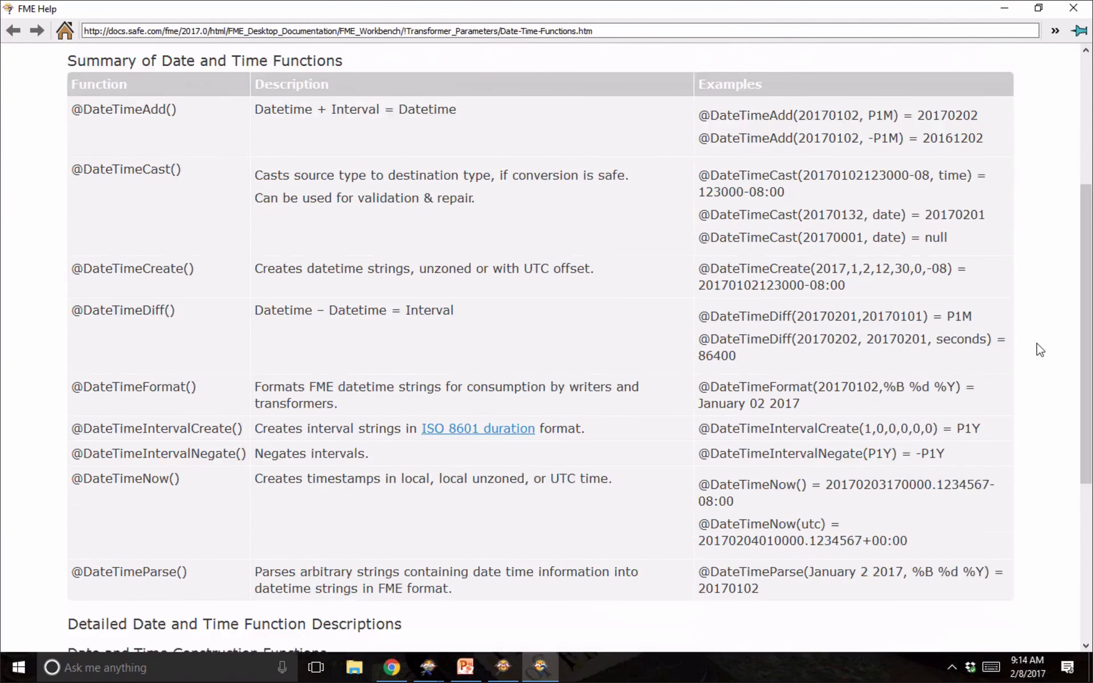
scroll(1040, 350, "up", 7)
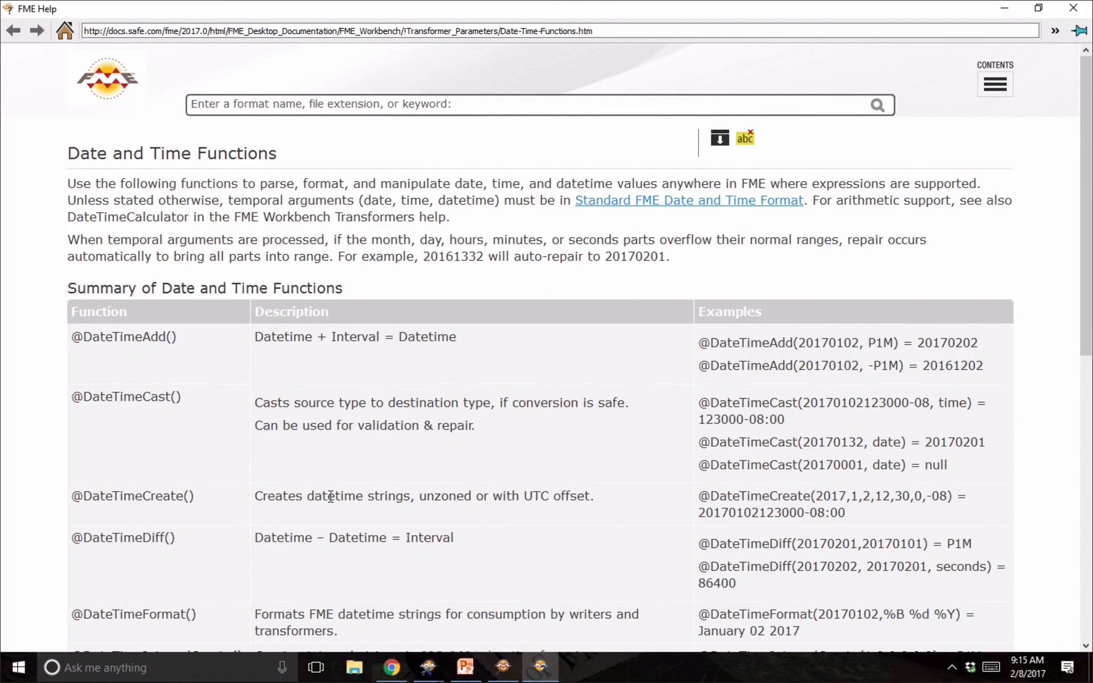
scroll(330, 498, "down", 1)
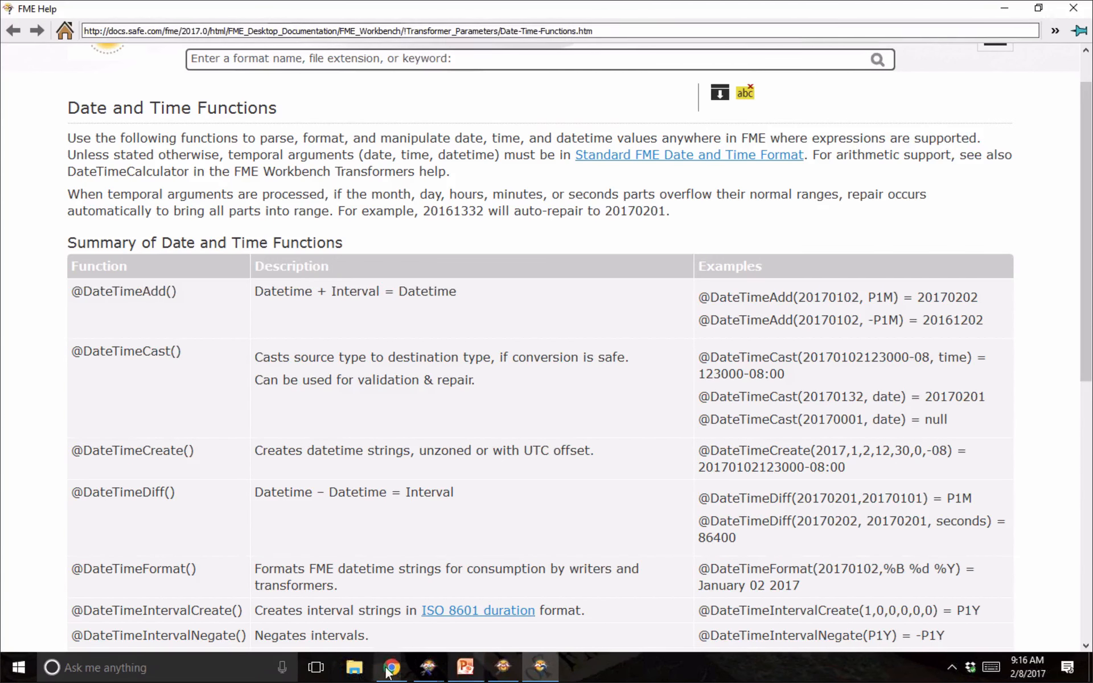
Switch to Chrome, load the FME Knowledge Center, and look through the Ideas Exchange list.
key("alt+Tab")
left_click(321, 12)
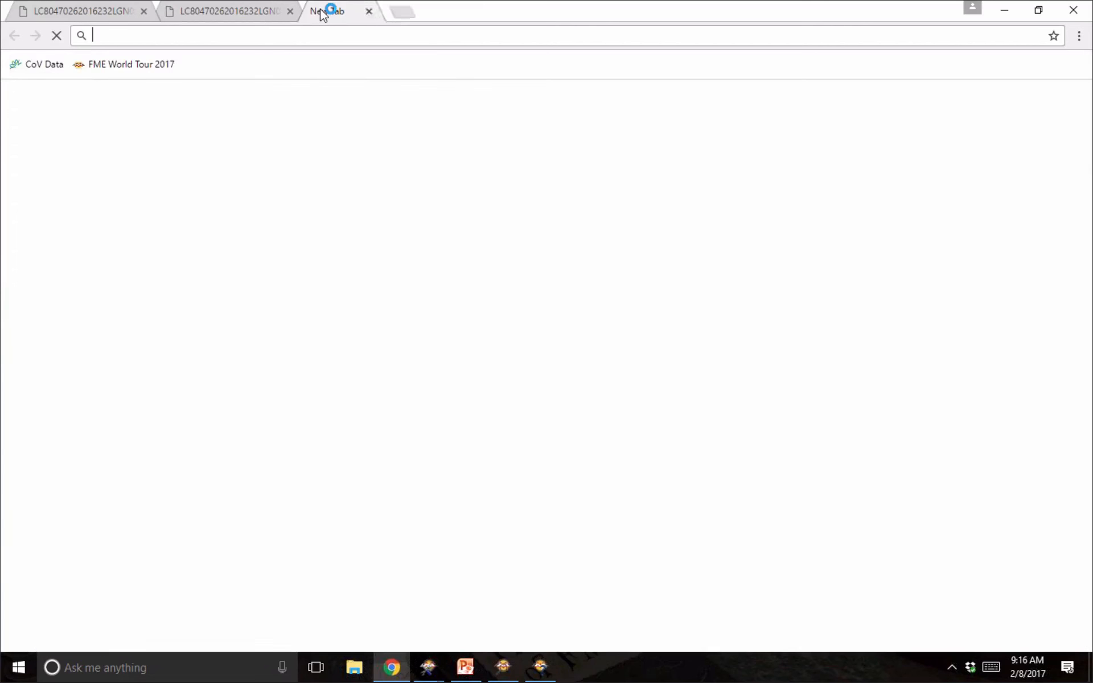
type("knowle")
key("Return")
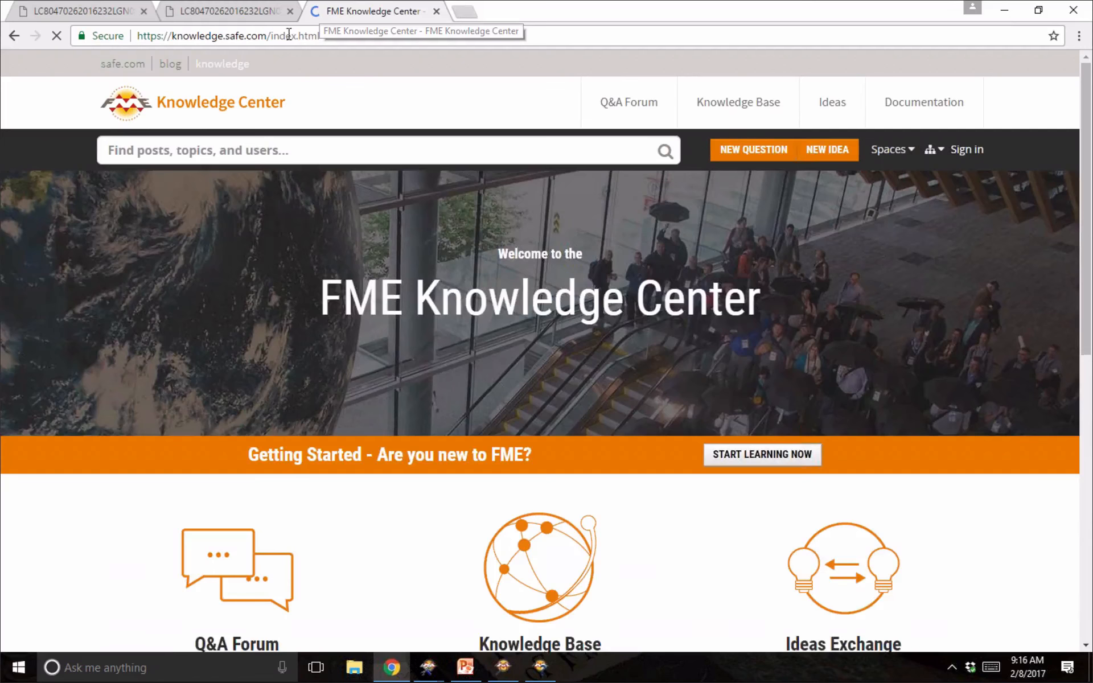
left_click(862, 592)
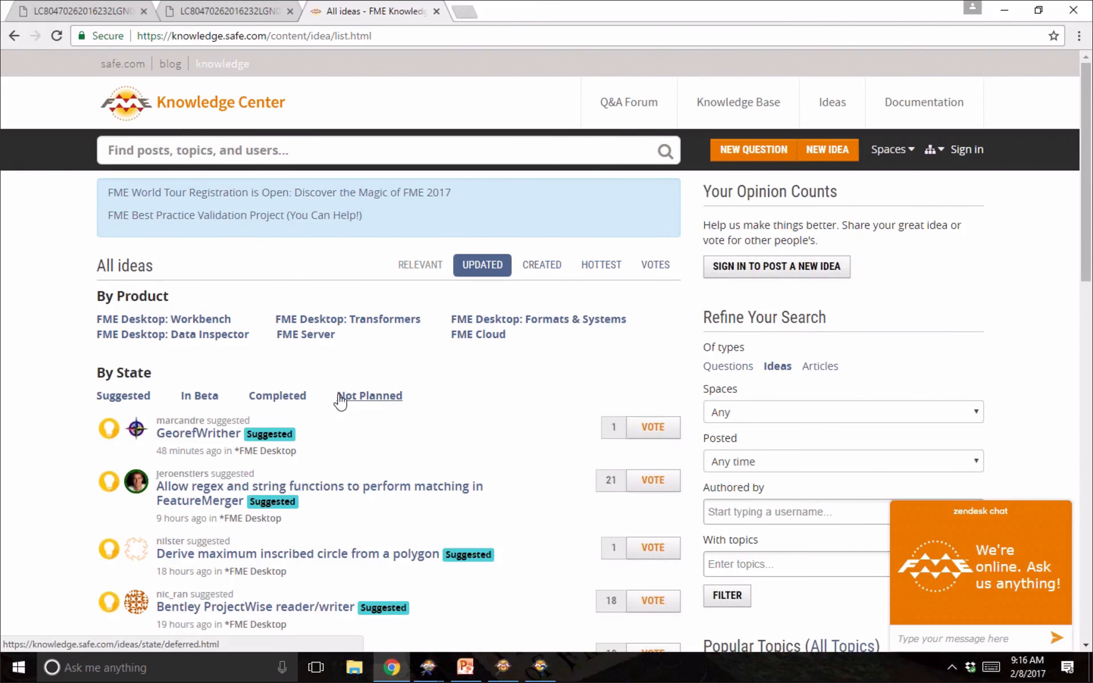
scroll(244, 403, "down", 1)
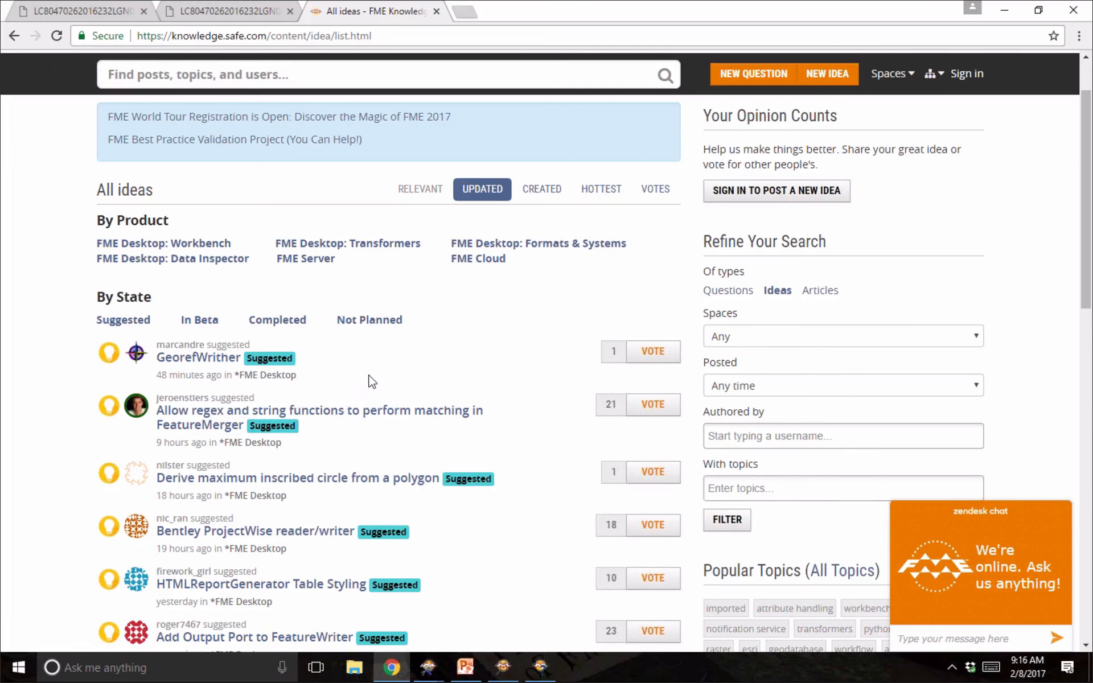
scroll(372, 382, "up", 1)
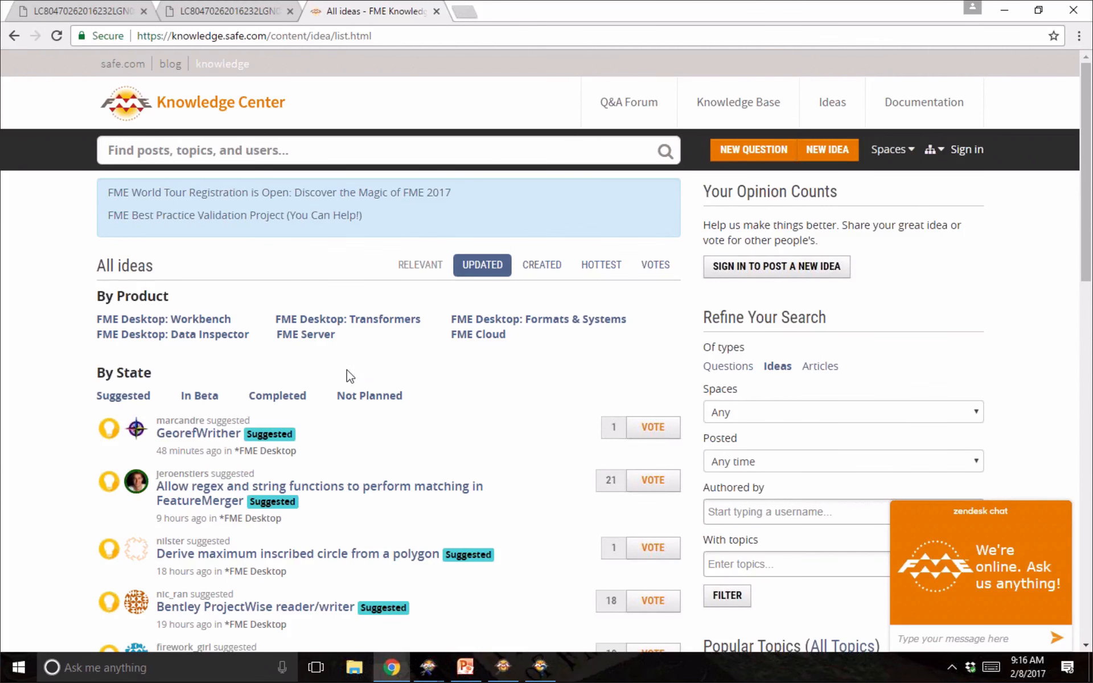
List the ideas in the Suggested state and open the idea "Workbench connects directly to revision control".
left_click(124, 397)
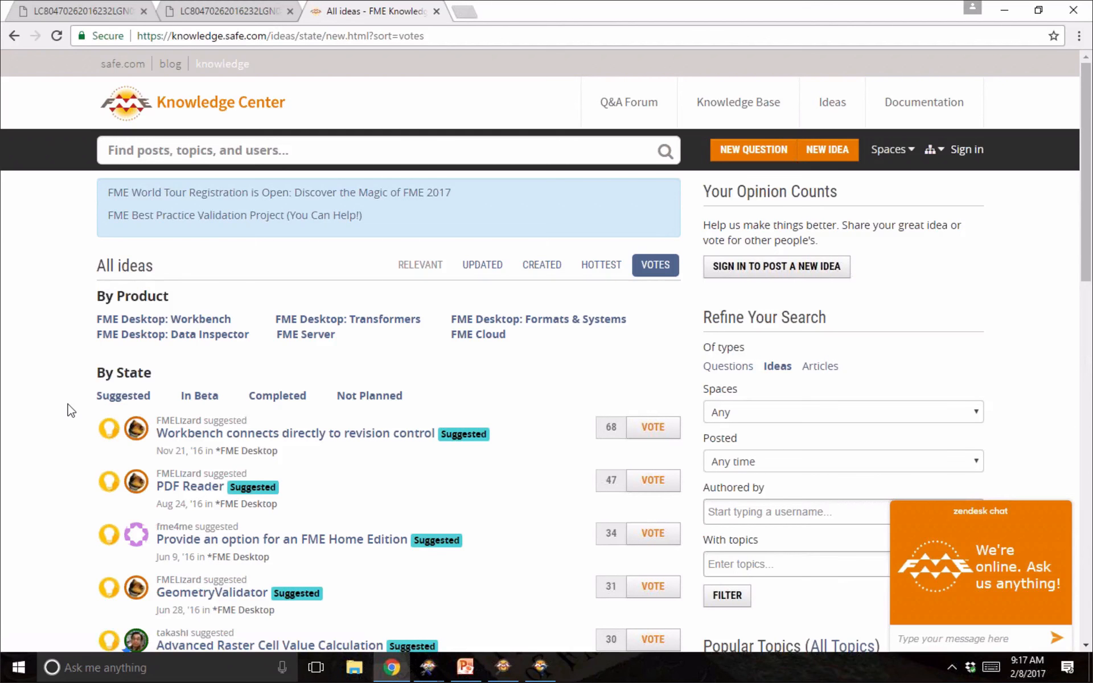
scroll(71, 410, "down", 3)
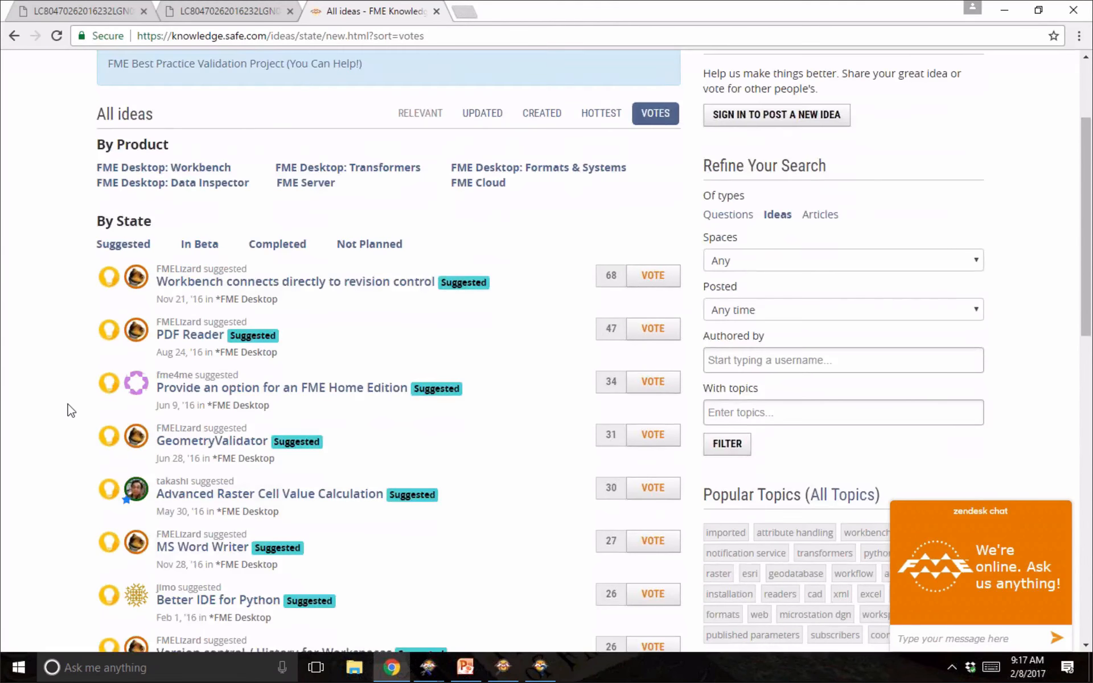
scroll(70, 410, "down", 2)
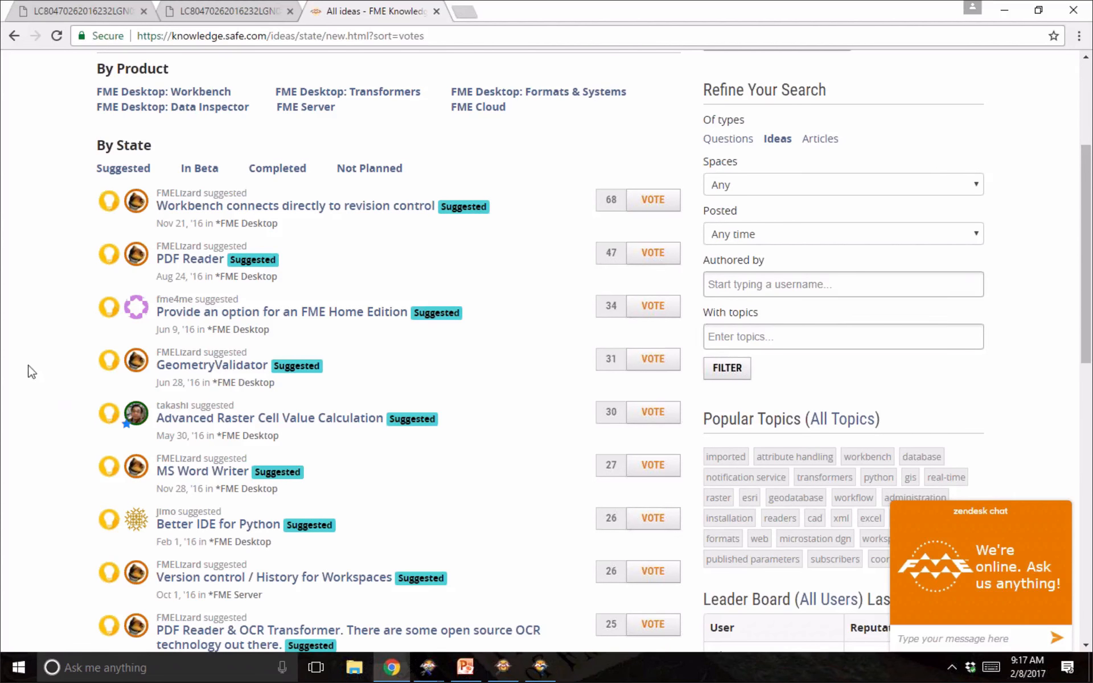
left_click(199, 208)
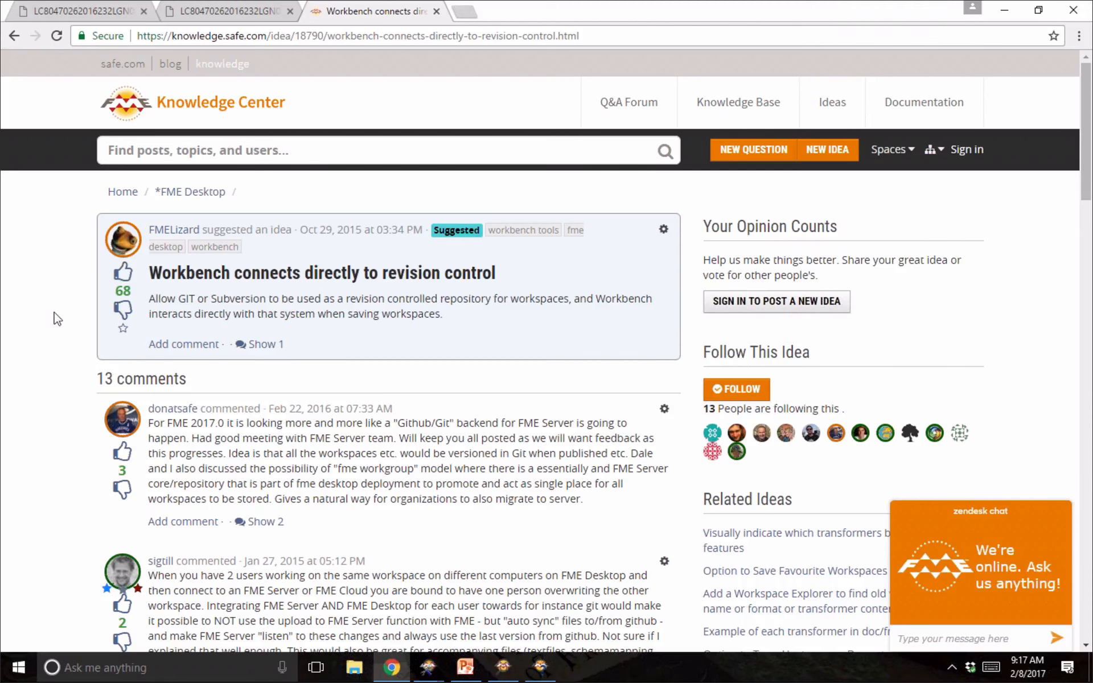
Switch back to the untitled workspace in FME Workbench and cancel the Datetime text editor and the DateTimeCalculator parameters.
left_click(501, 665)
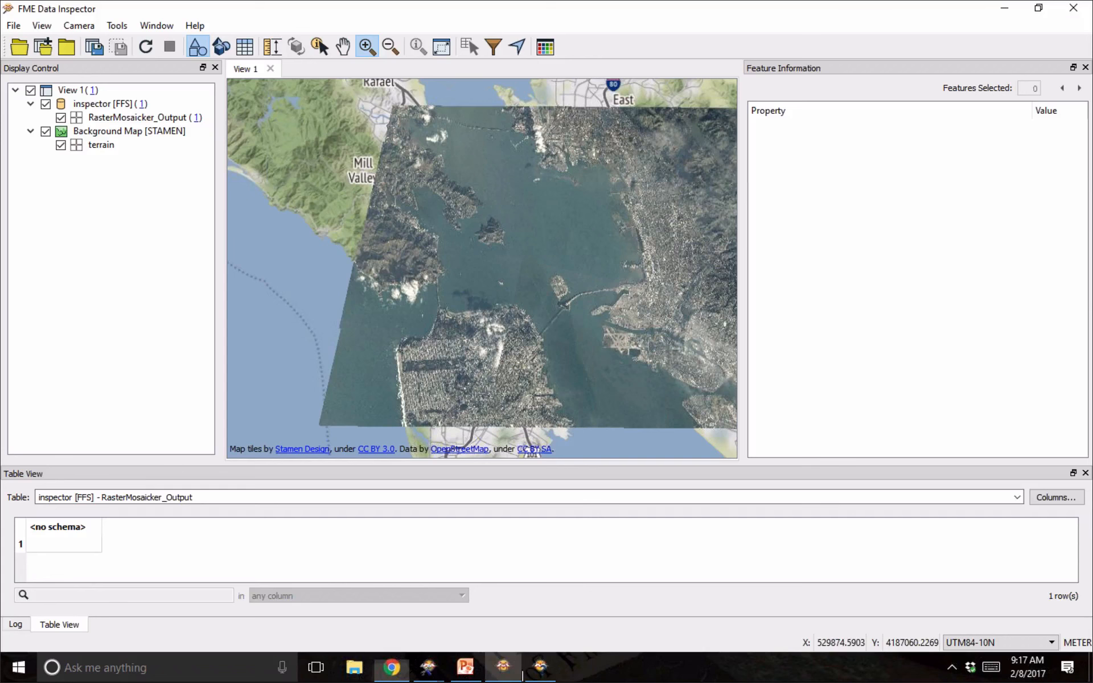
mouse_move(503, 666)
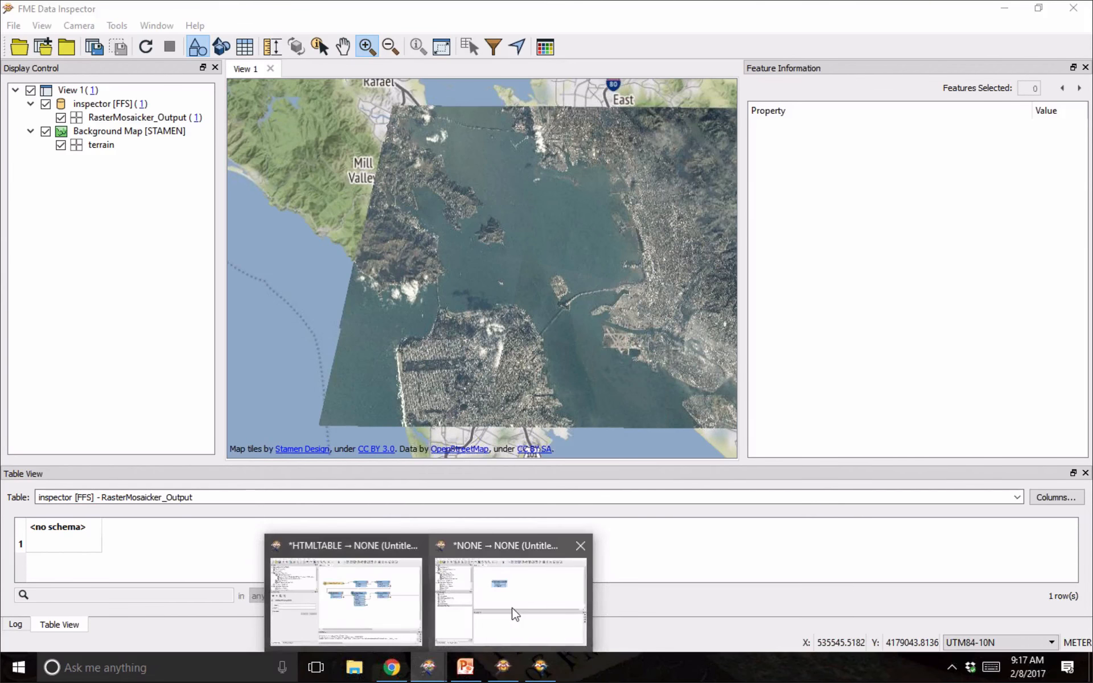
left_click(515, 613)
left_click(753, 459)
left_click(662, 503)
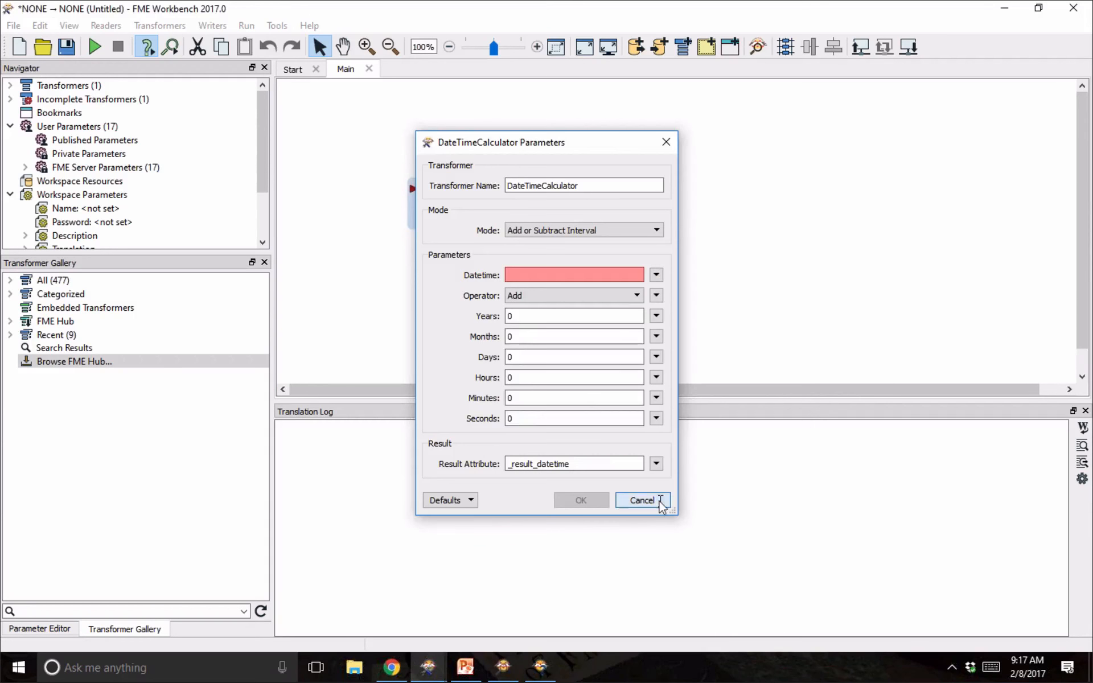
Open the Web Connections section of FME Options, view the managed web services, and close that dialog.
left_click(277, 25)
left_click(317, 231)
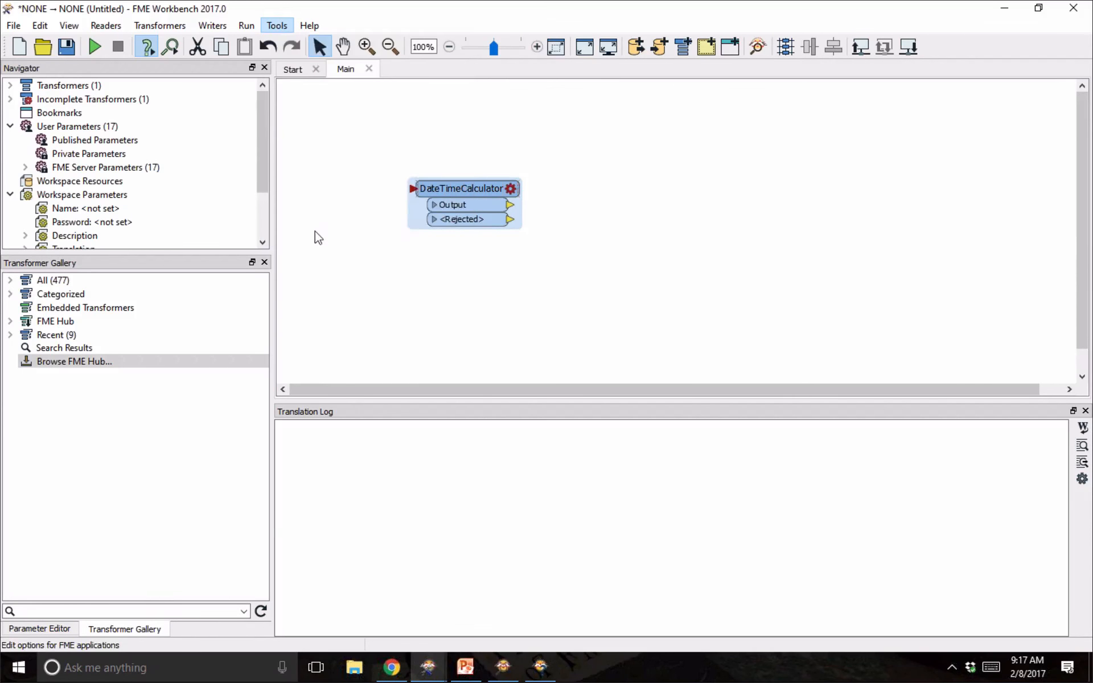
left_click(340, 427)
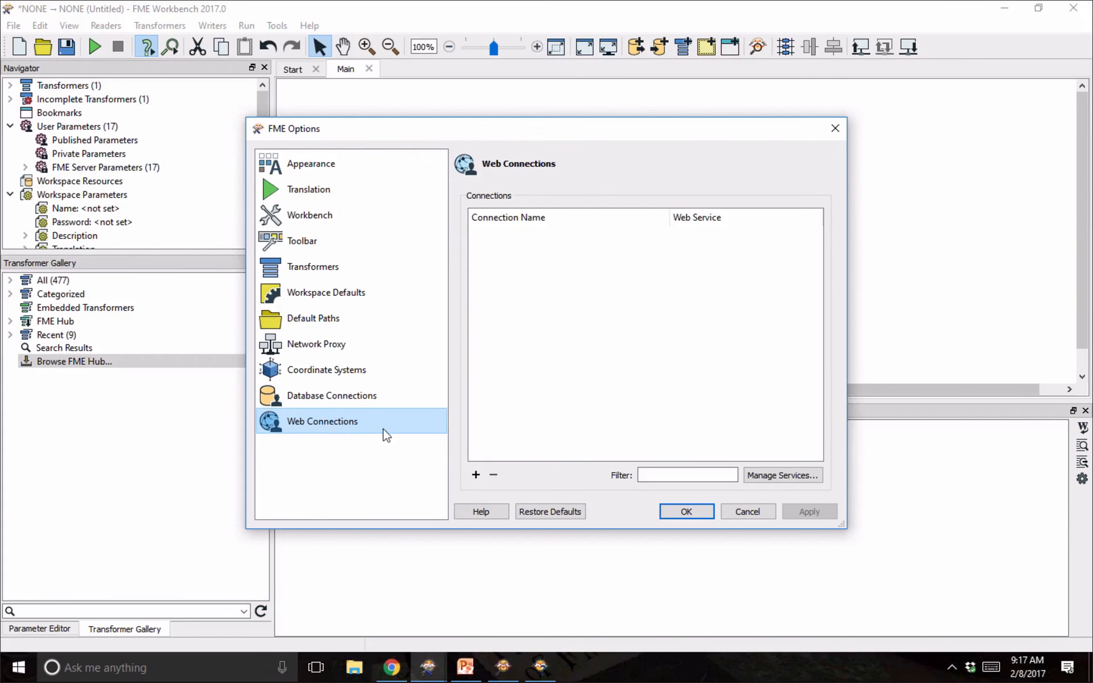
left_click(778, 474)
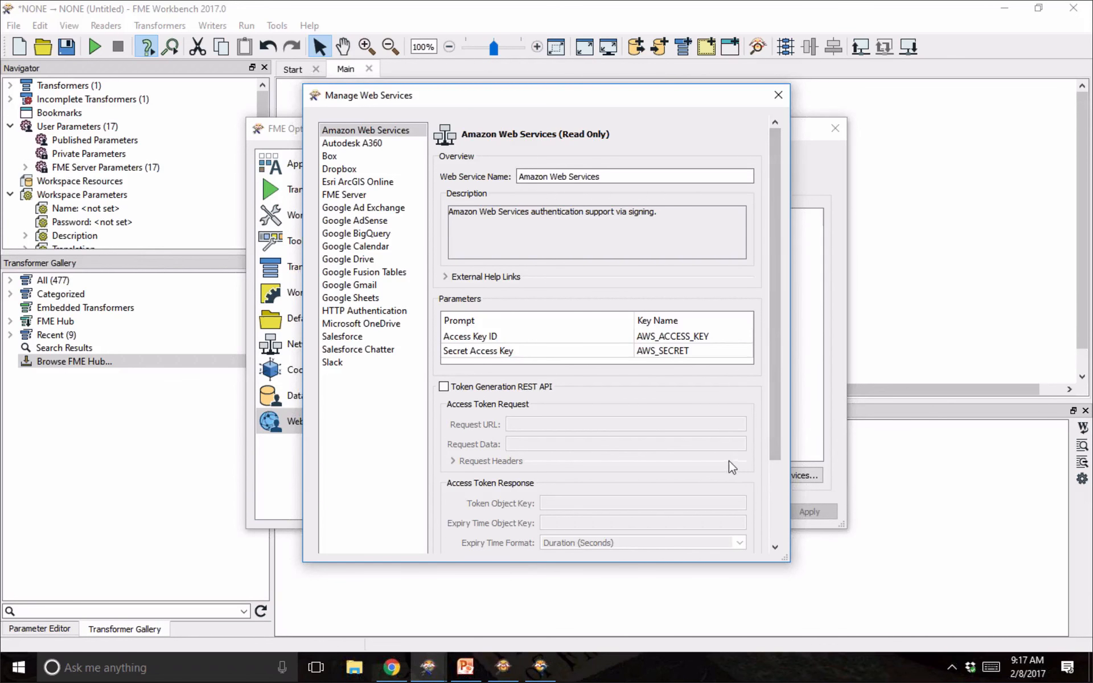
left_click(789, 92)
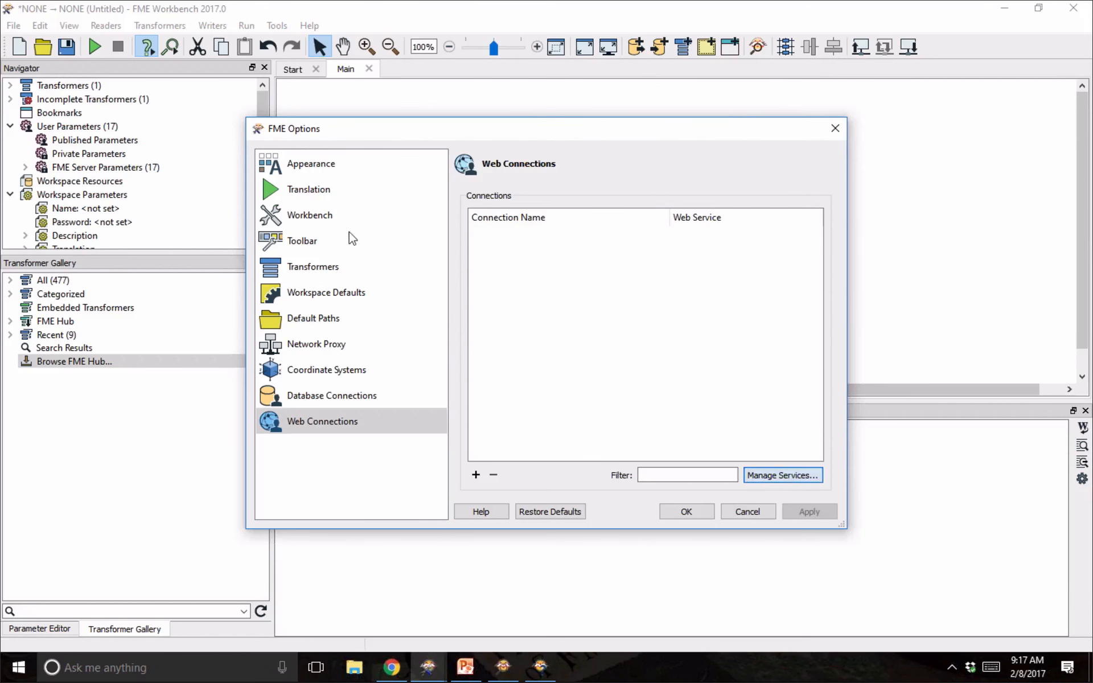
Reopen the Manage Web Services dialog and move and enlarge it until all its settings are visible.
key("Return")
left_click_drag(302, 84, 215, 33)
left_click_drag(357, 55, 532, 85)
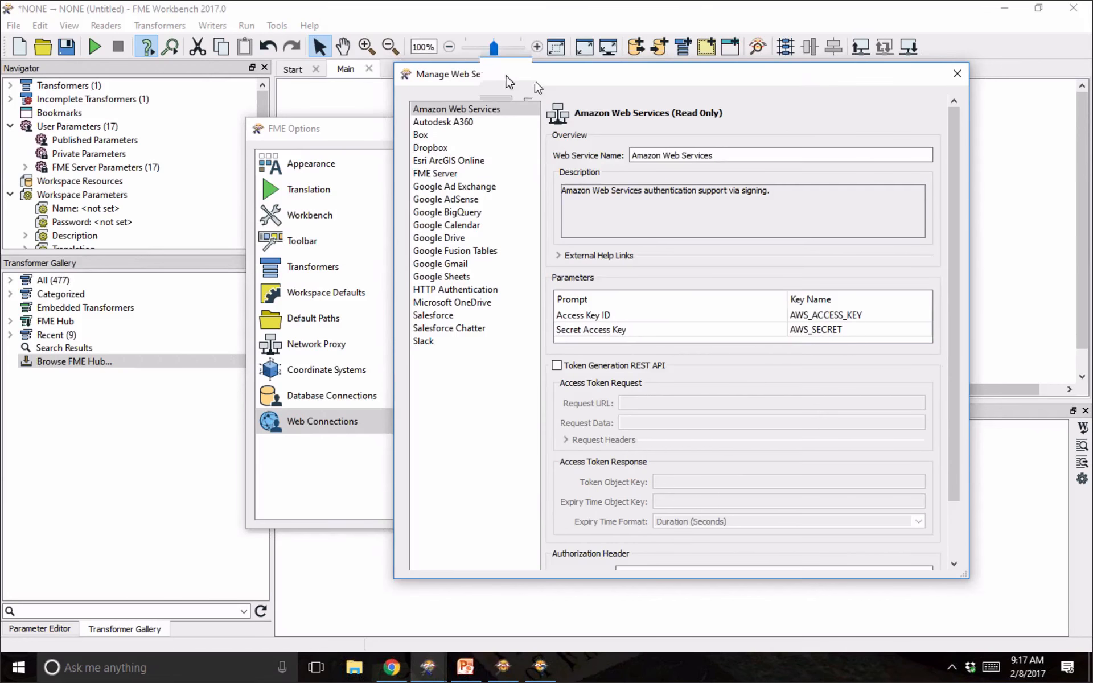
left_click_drag(413, 74, 249, 10)
left_click_drag(937, 571, 962, 639)
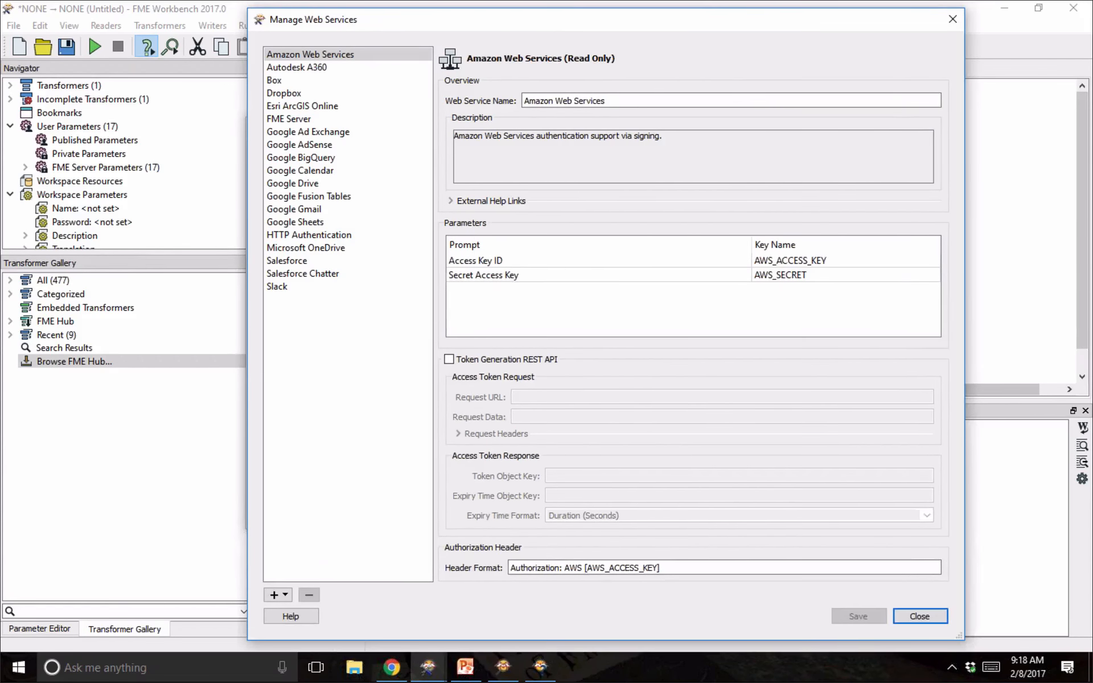
Import the Instagram web service definition from FME Hub.
left_click(274, 595)
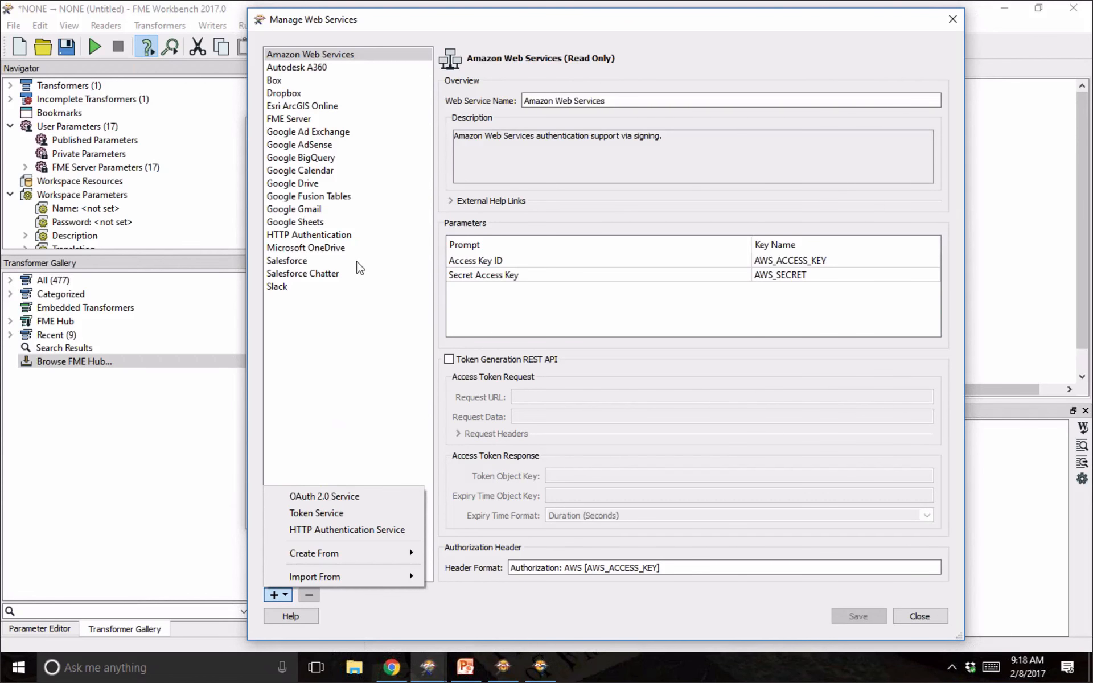
mouse_move(331, 573)
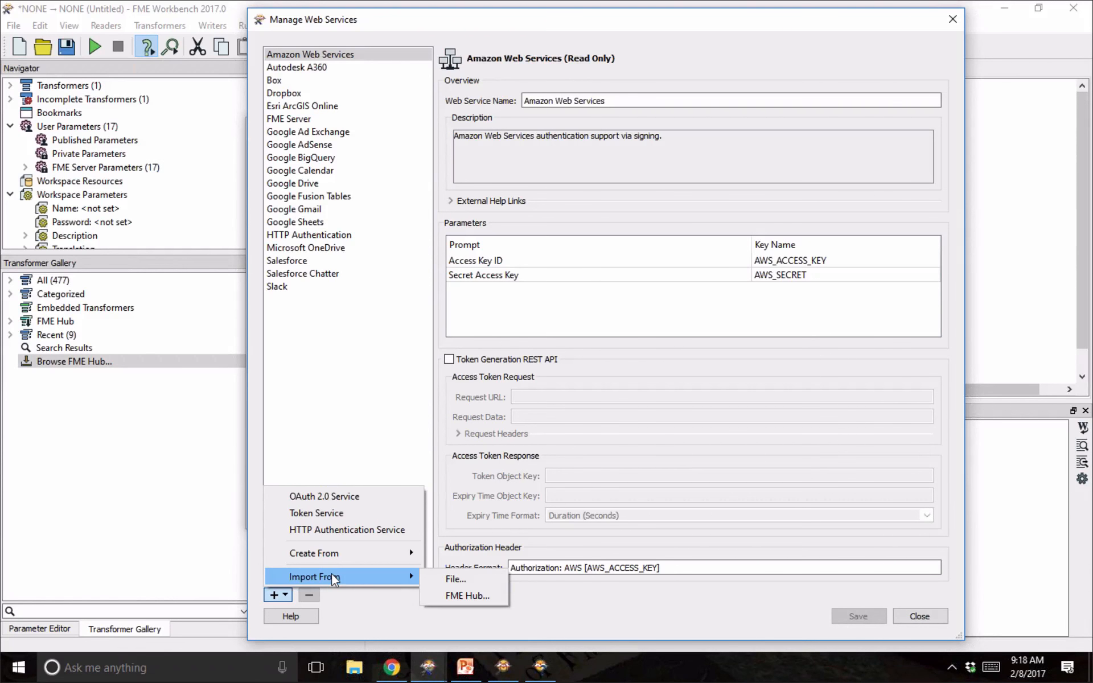
left_click(457, 596)
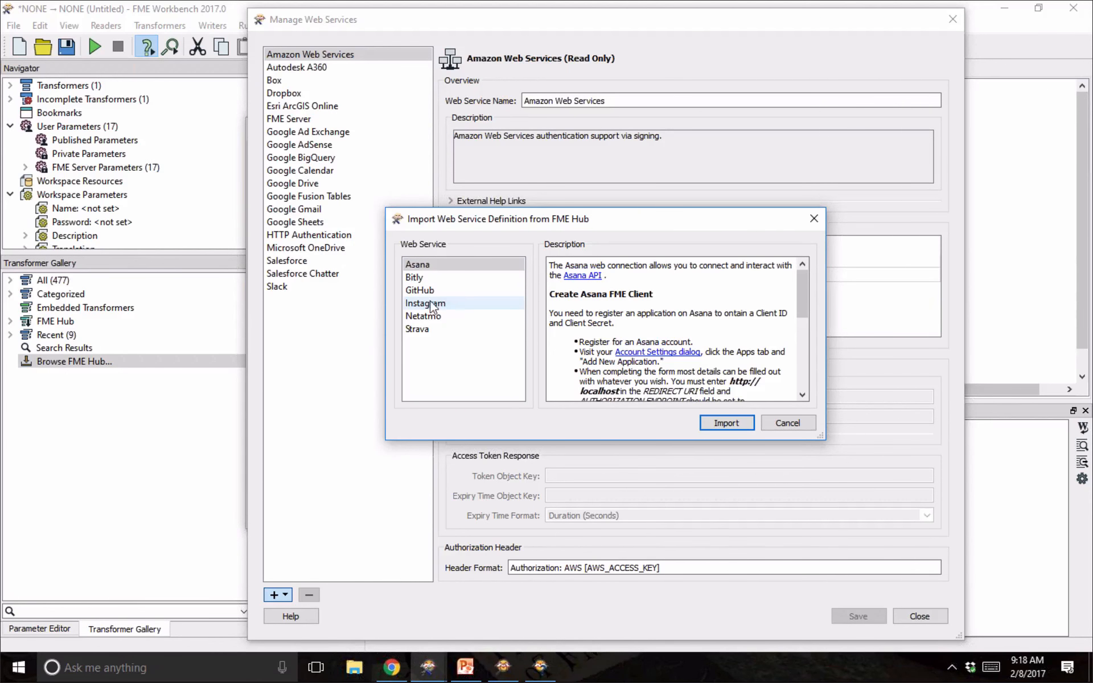
left_click(434, 307)
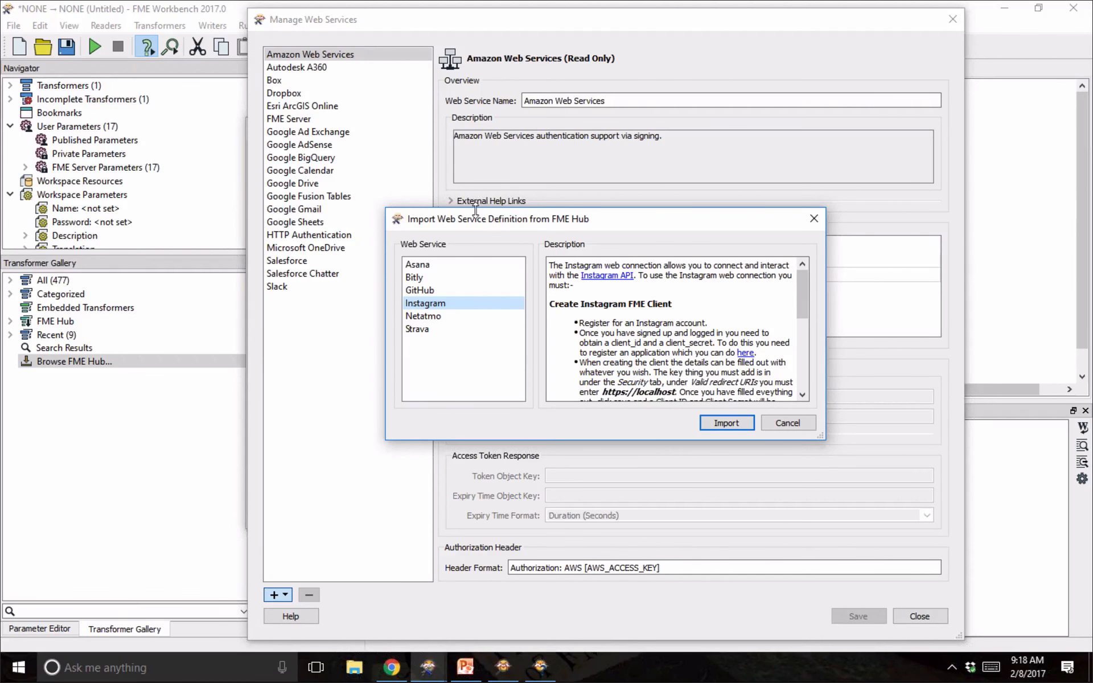
left_click_drag(476, 208, 473, 134)
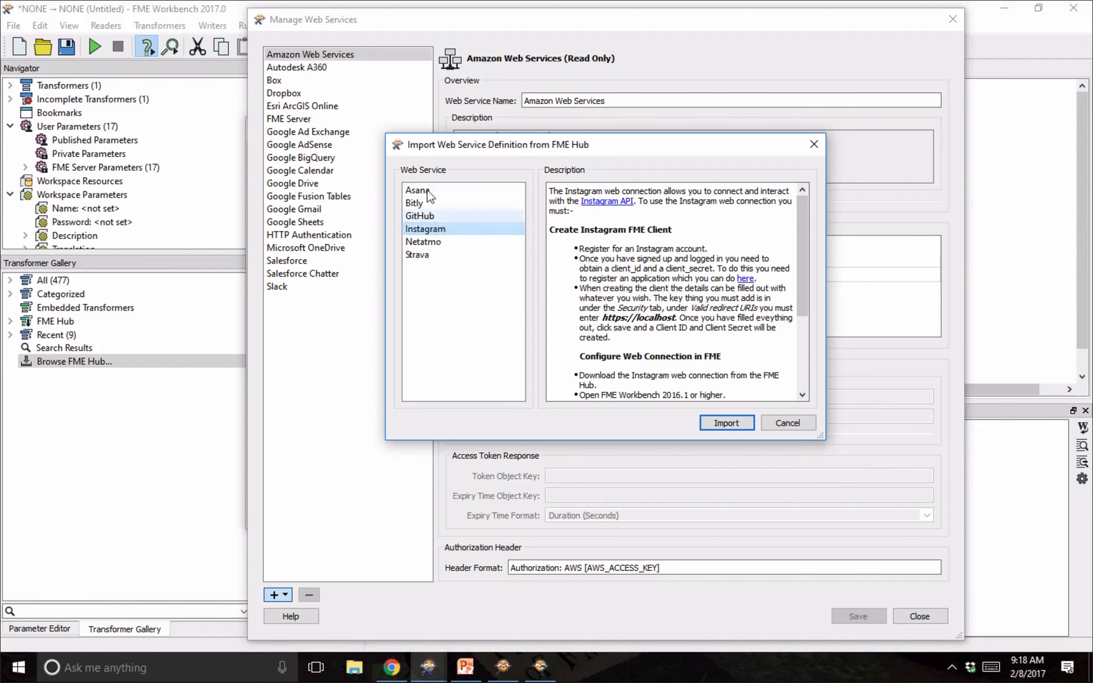
left_click(737, 428)
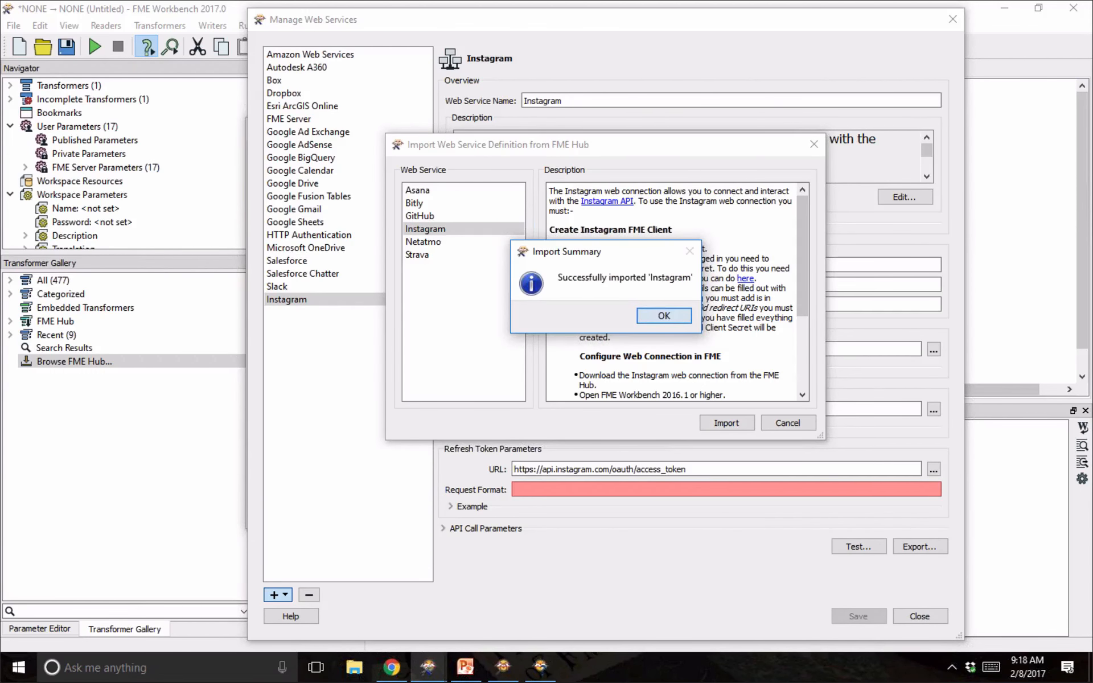
key("Return")
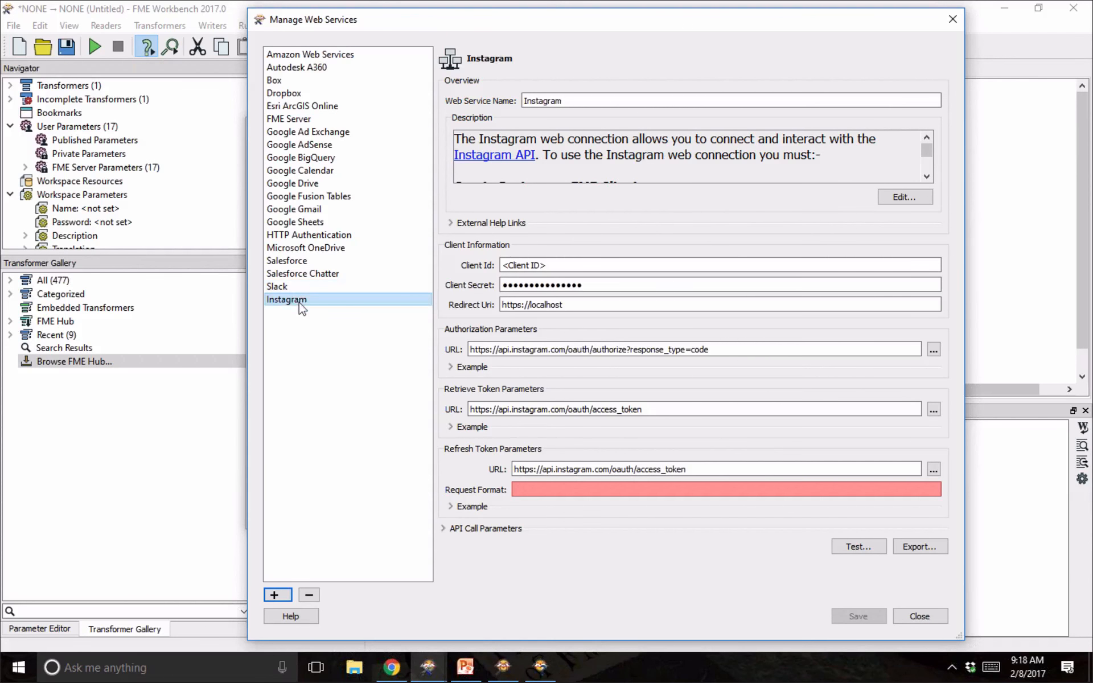
left_click(276, 594)
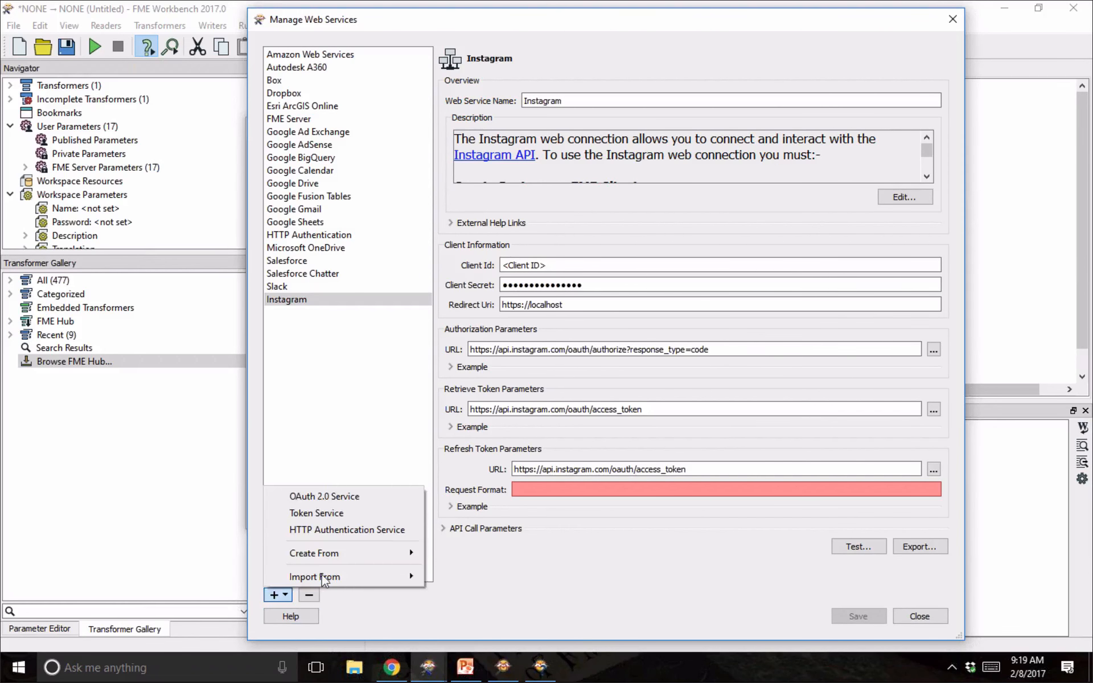
mouse_move(368, 583)
left_click(451, 596)
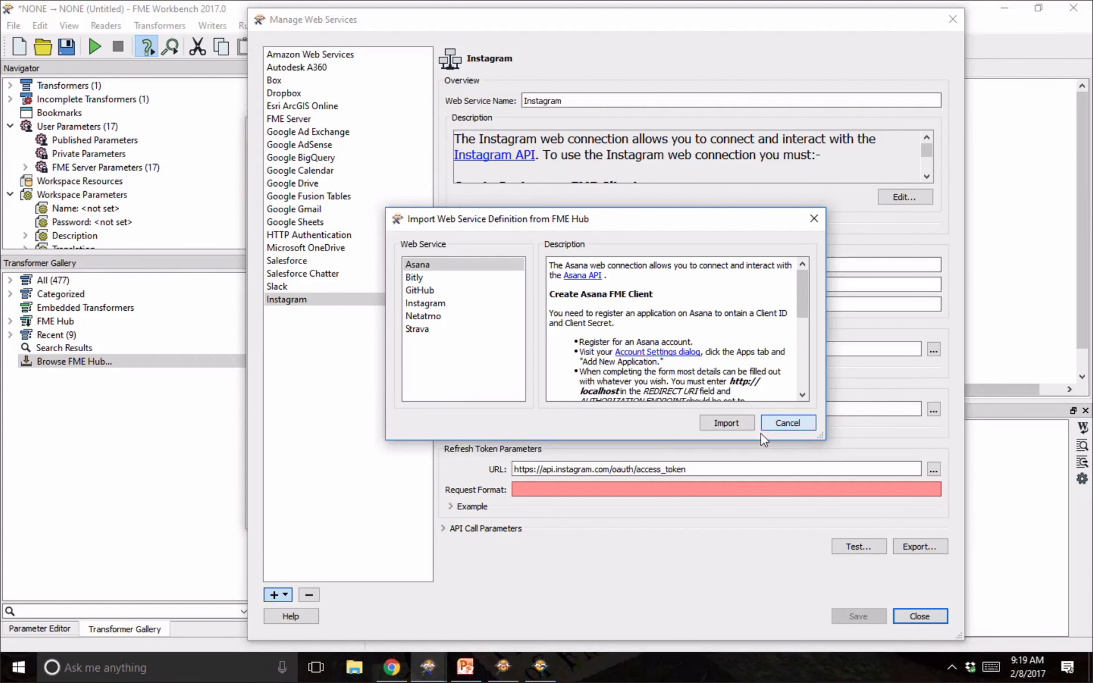
left_click(787, 426)
View the existing services available as templates, and add a blank OAuth 2.0 web service.
left_click(285, 595)
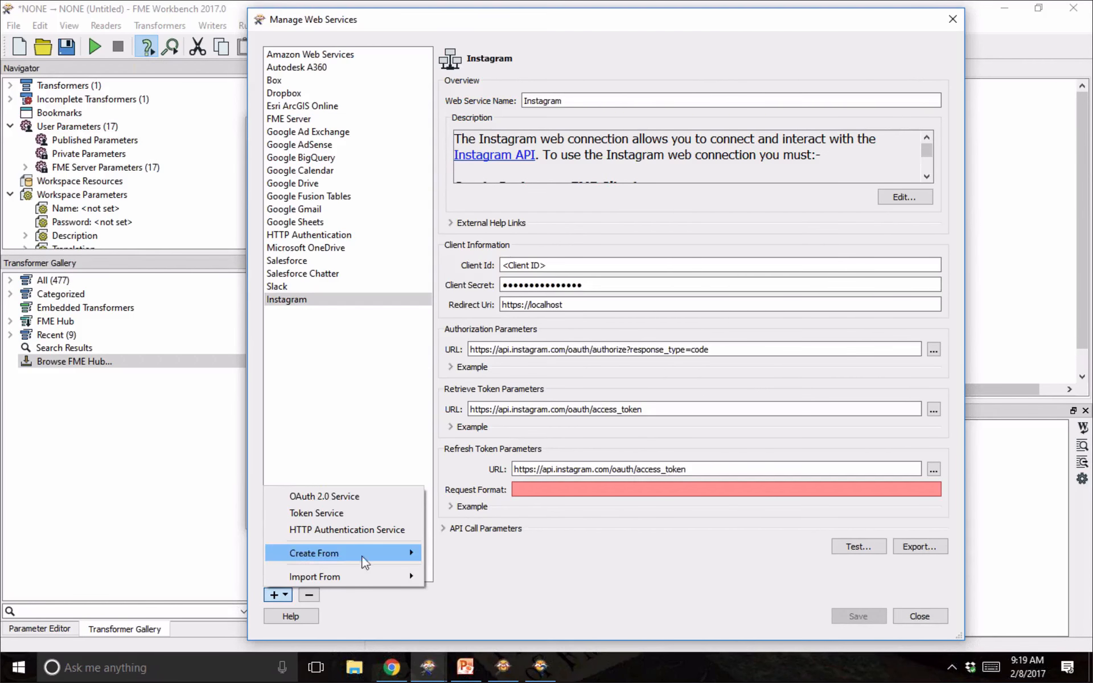
mouse_move(361, 558)
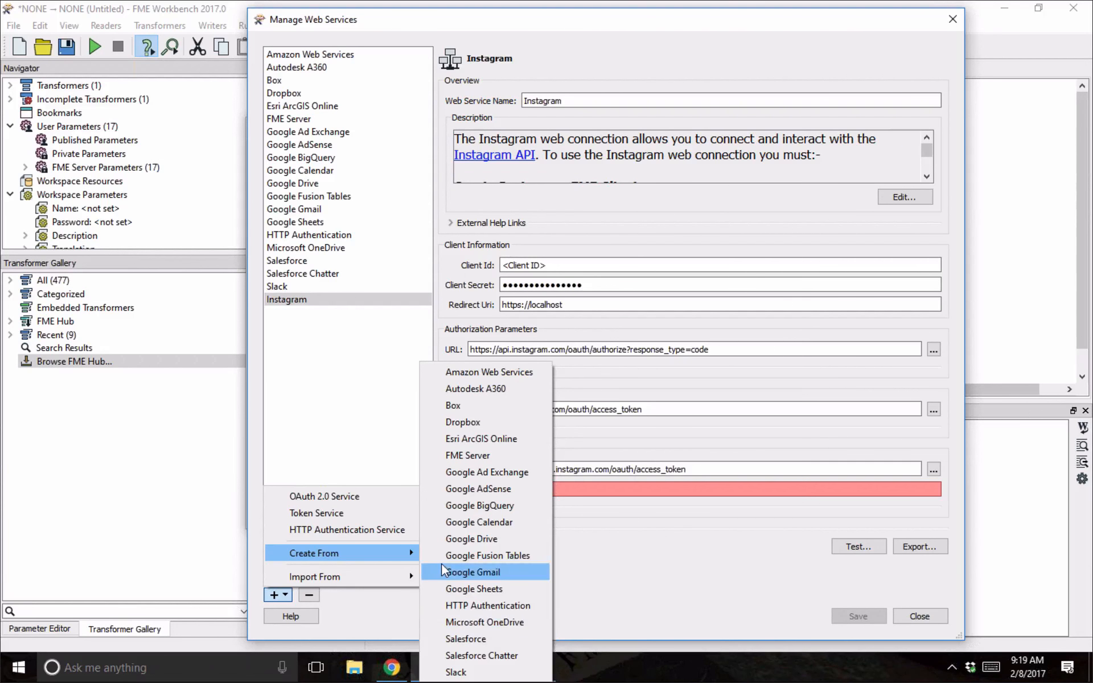
left_click(354, 499)
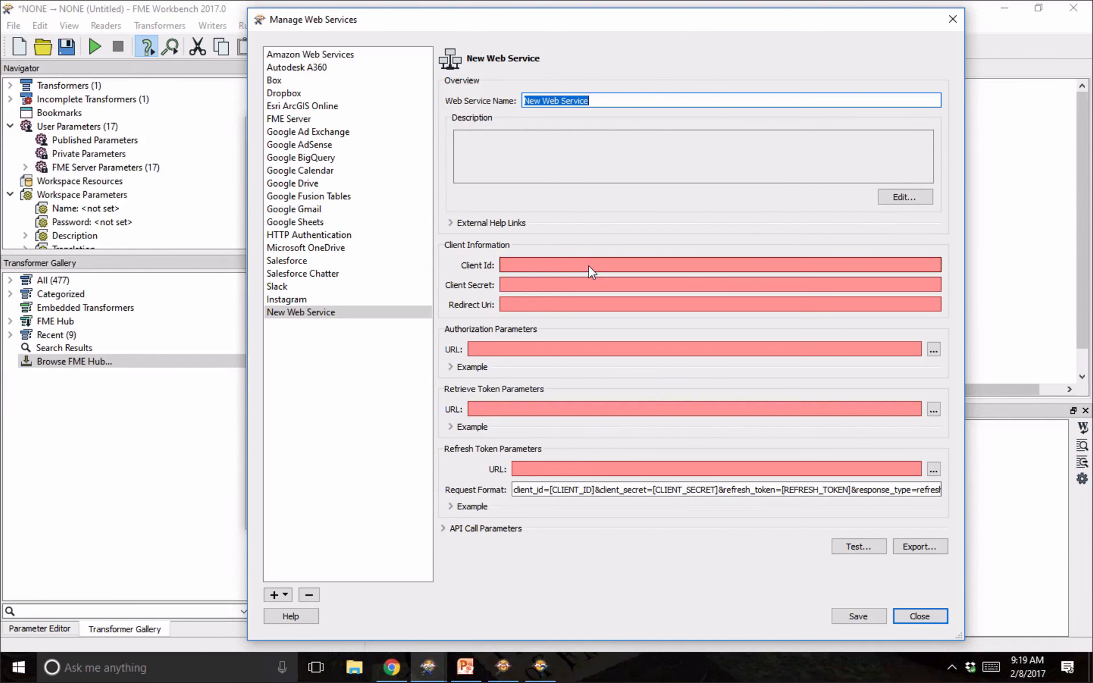
Import the GitHub web service definition from FME Hub without saving the blank new service, and close the web services manager.
left_click(277, 601)
mouse_move(354, 580)
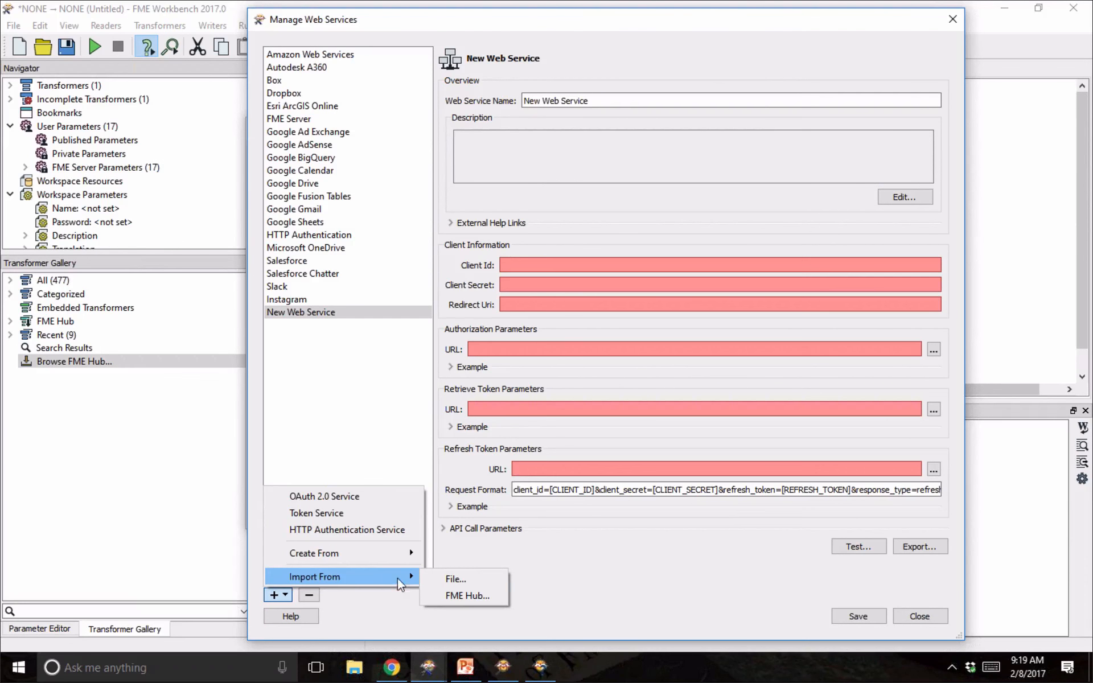
left_click(445, 601)
key("Down")
key("Down")
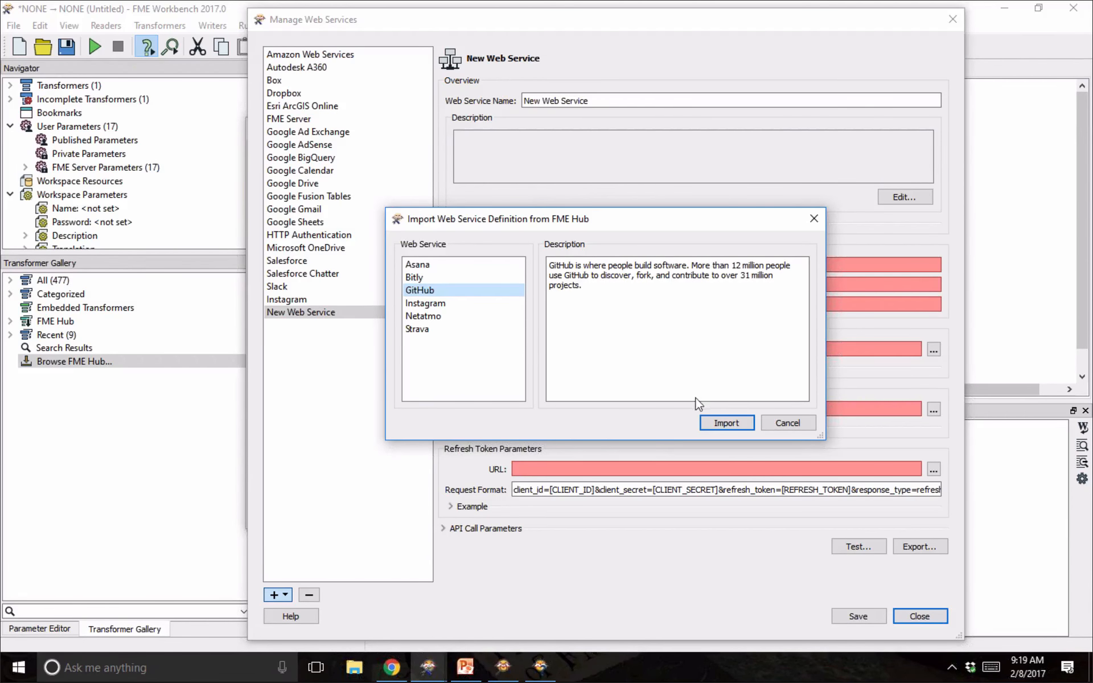
left_click(731, 423)
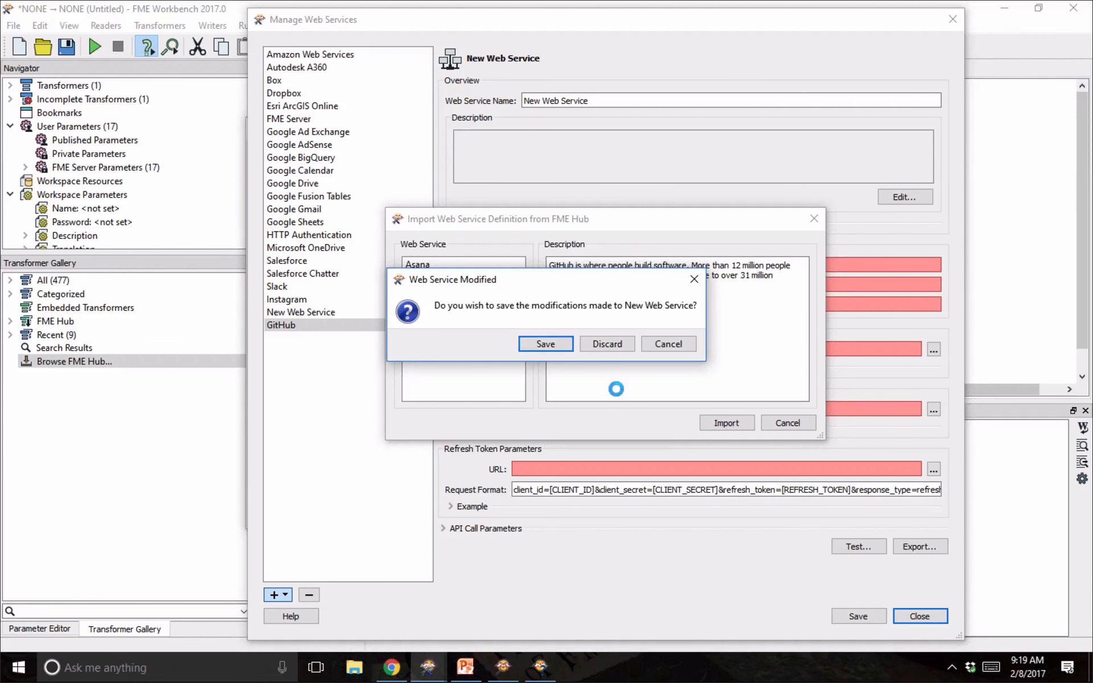
key("Tab")
key("Return")
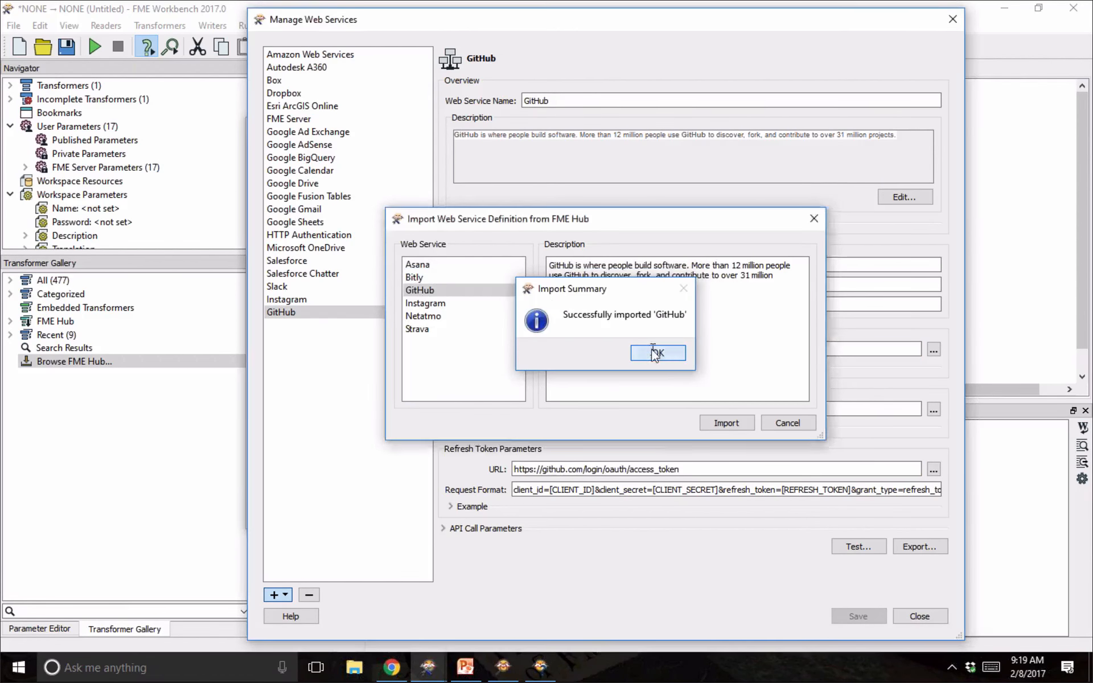
left_click(653, 353)
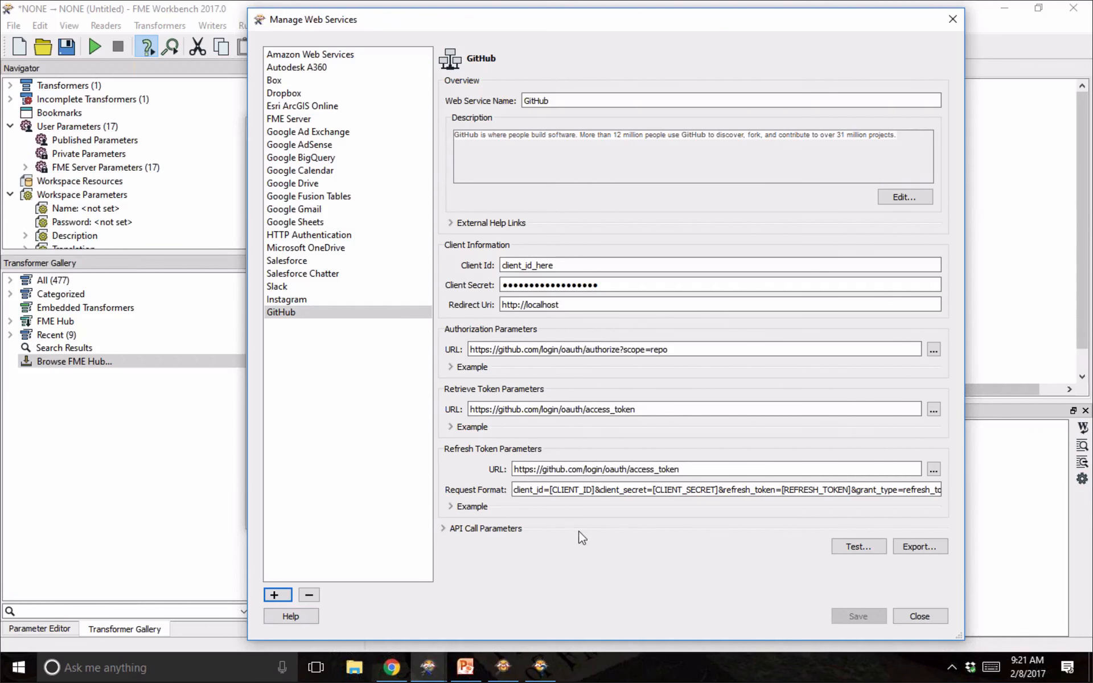
left_click(920, 617)
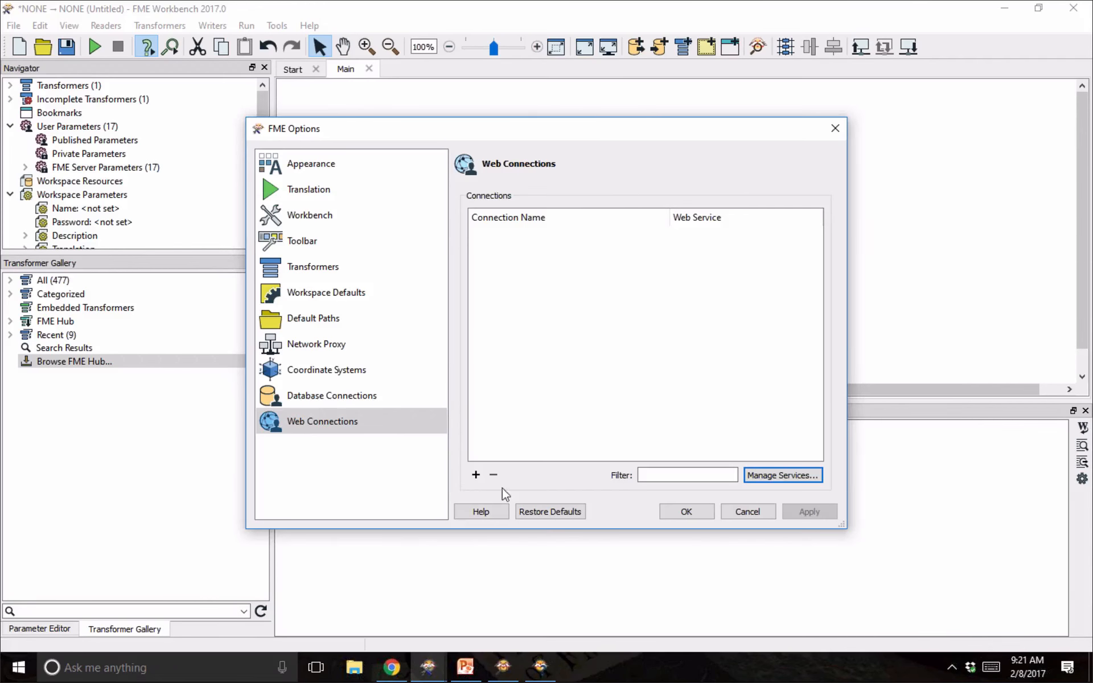